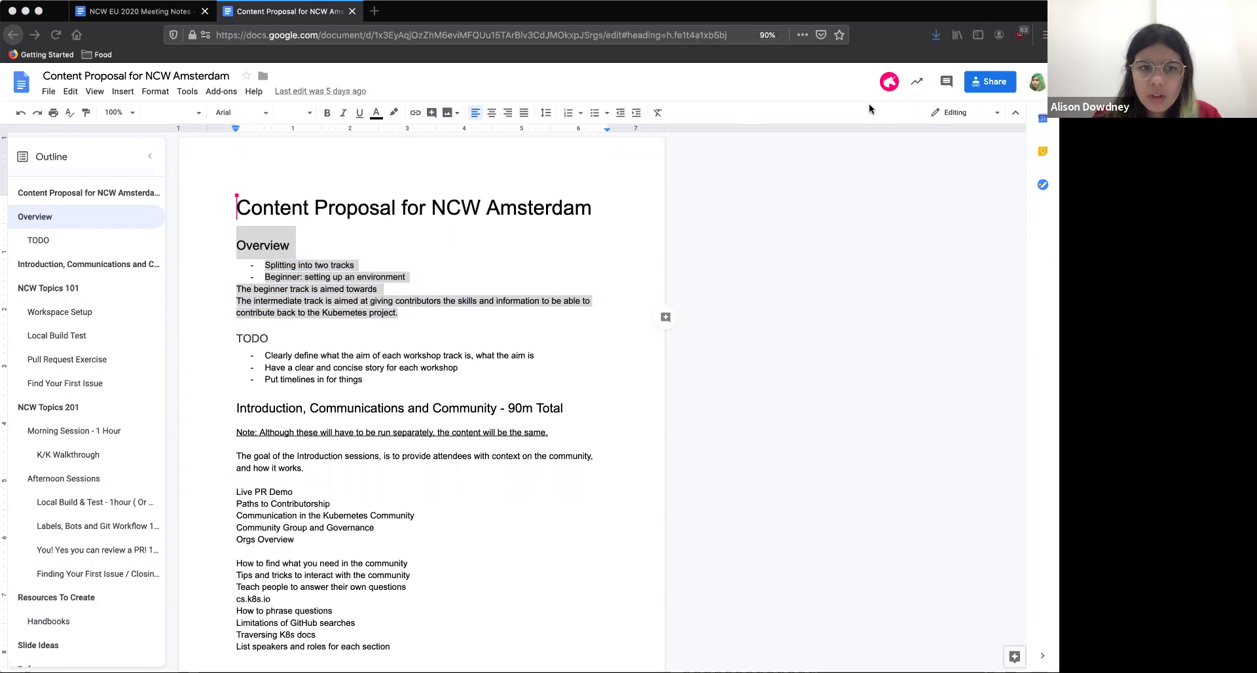
- Select the whole Overview section and delete it so the TODO list sits under the title
click(401, 332)
click(404, 310)
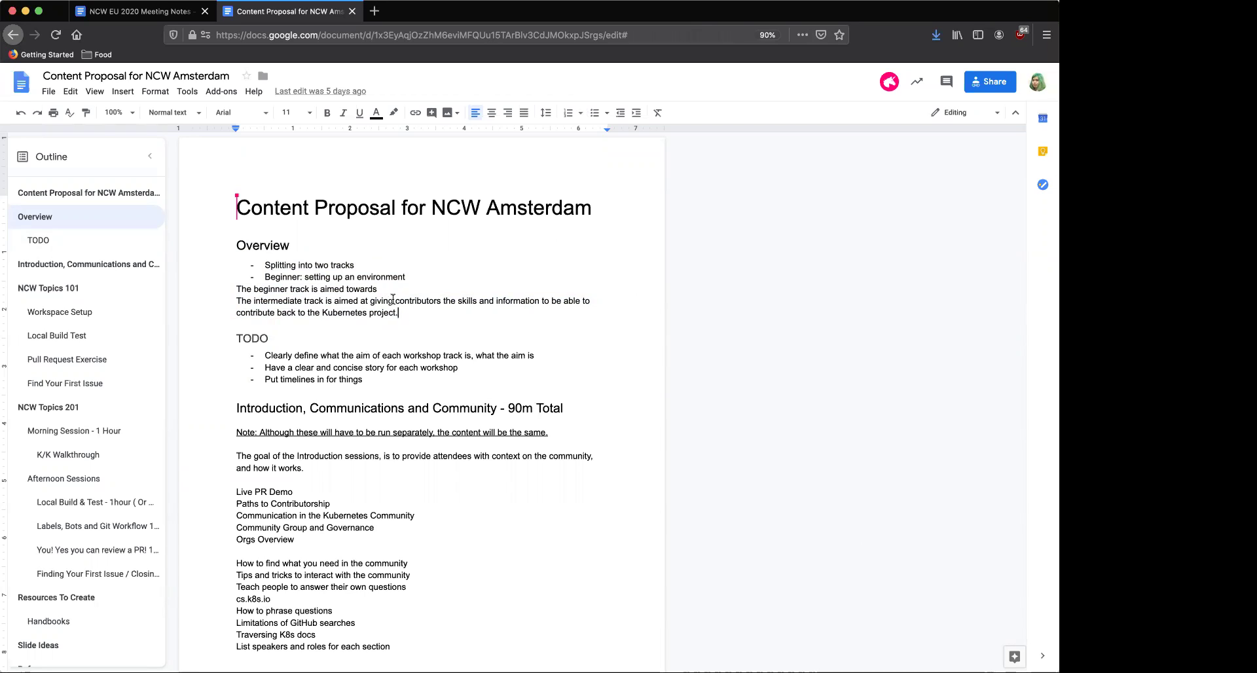
scroll(393, 300, down, 1)
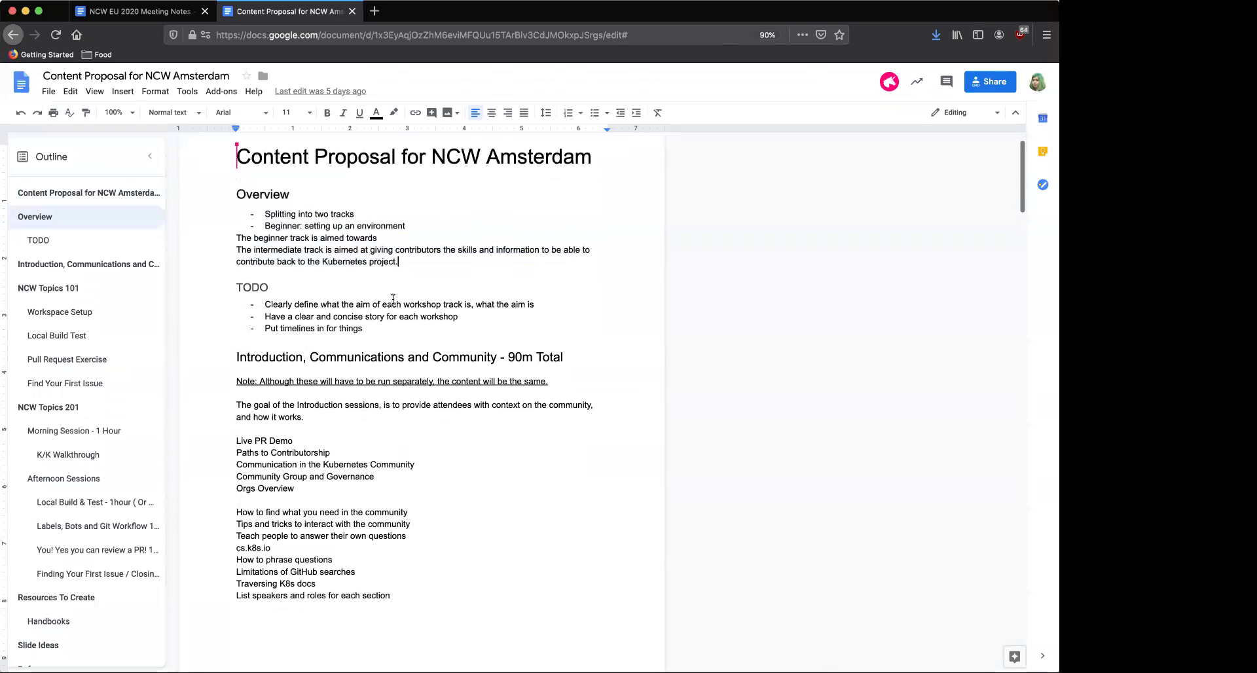
click(417, 296)
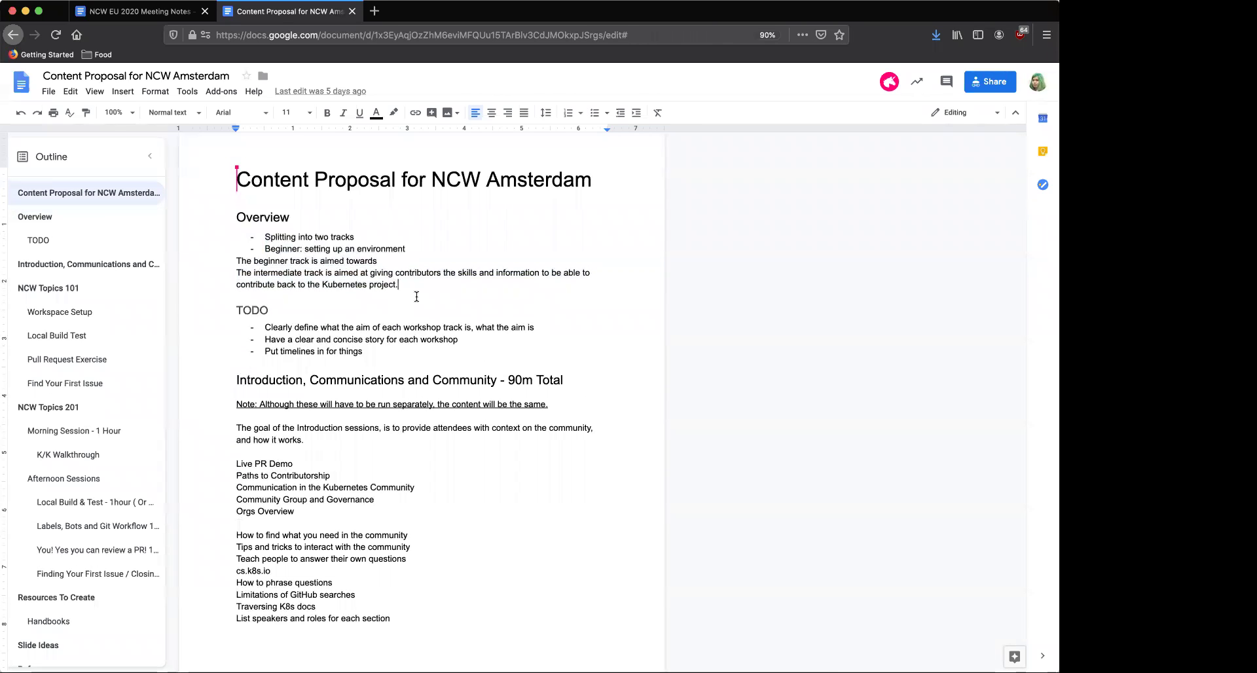
scroll(406, 288, up, 1)
scroll(406, 288, down, 2)
scroll(405, 287, up, 1)
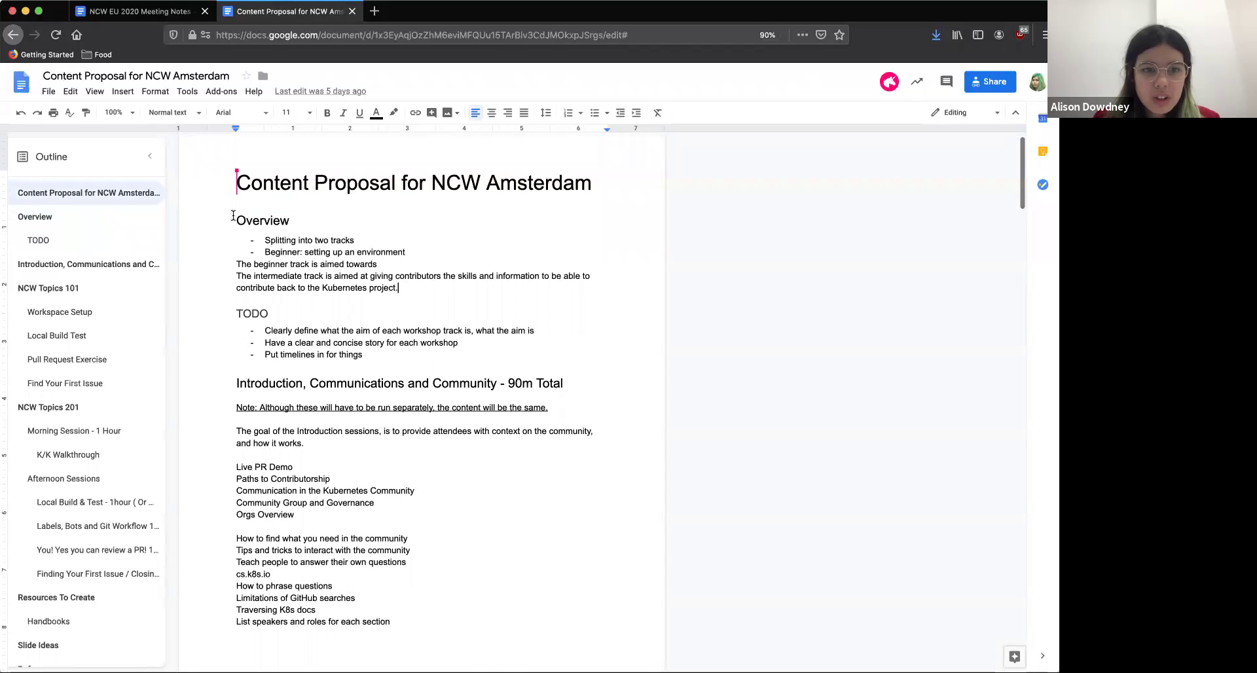
shift+click(235, 218)
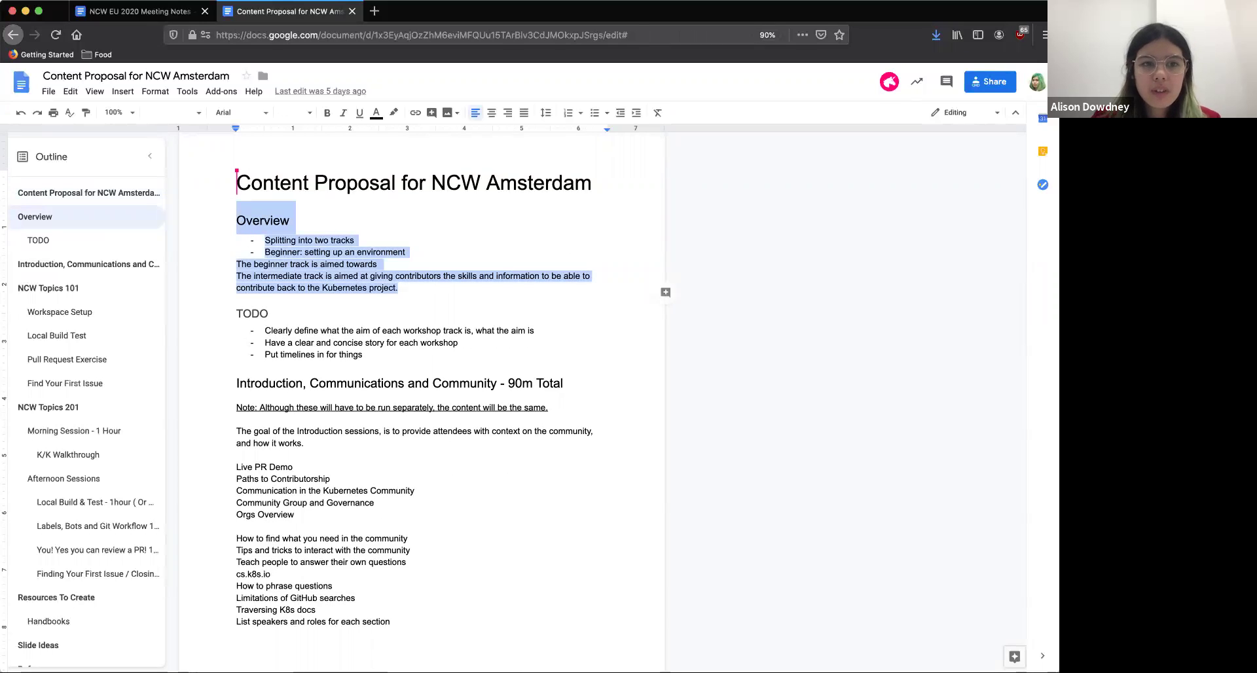
key(BackSpace)
key(BackSpace)
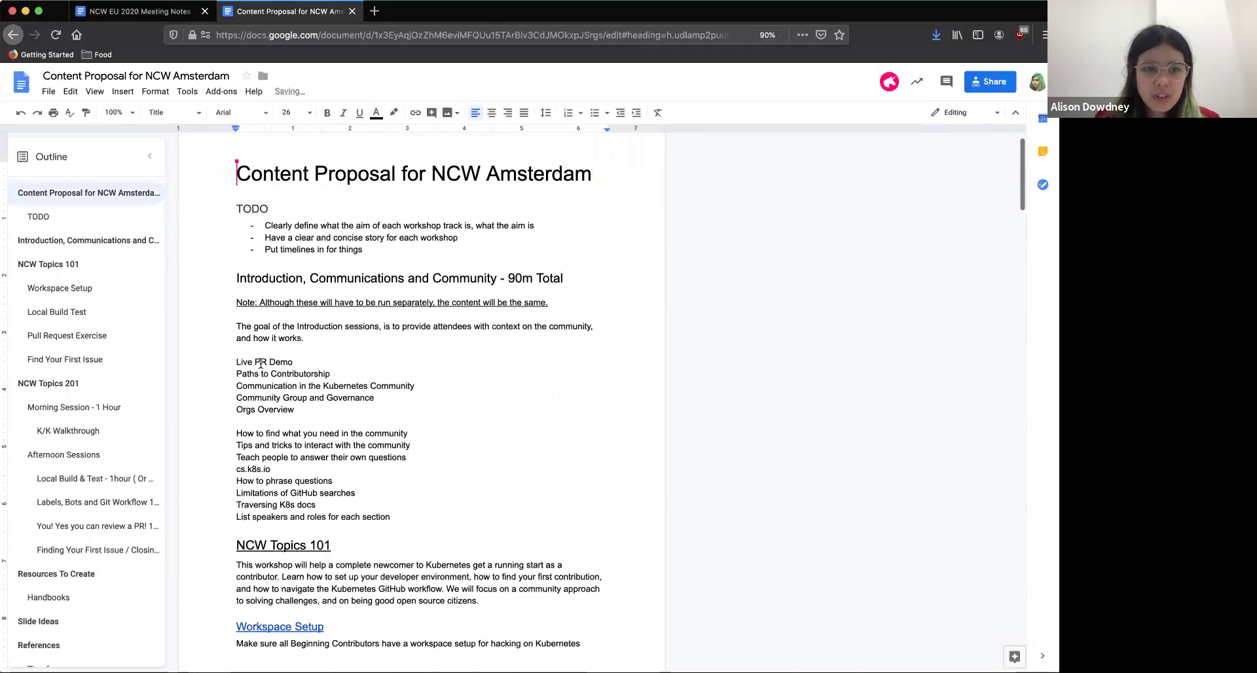
scroll(509, 235, down, 6)
drag(510, 255, 237, 193)
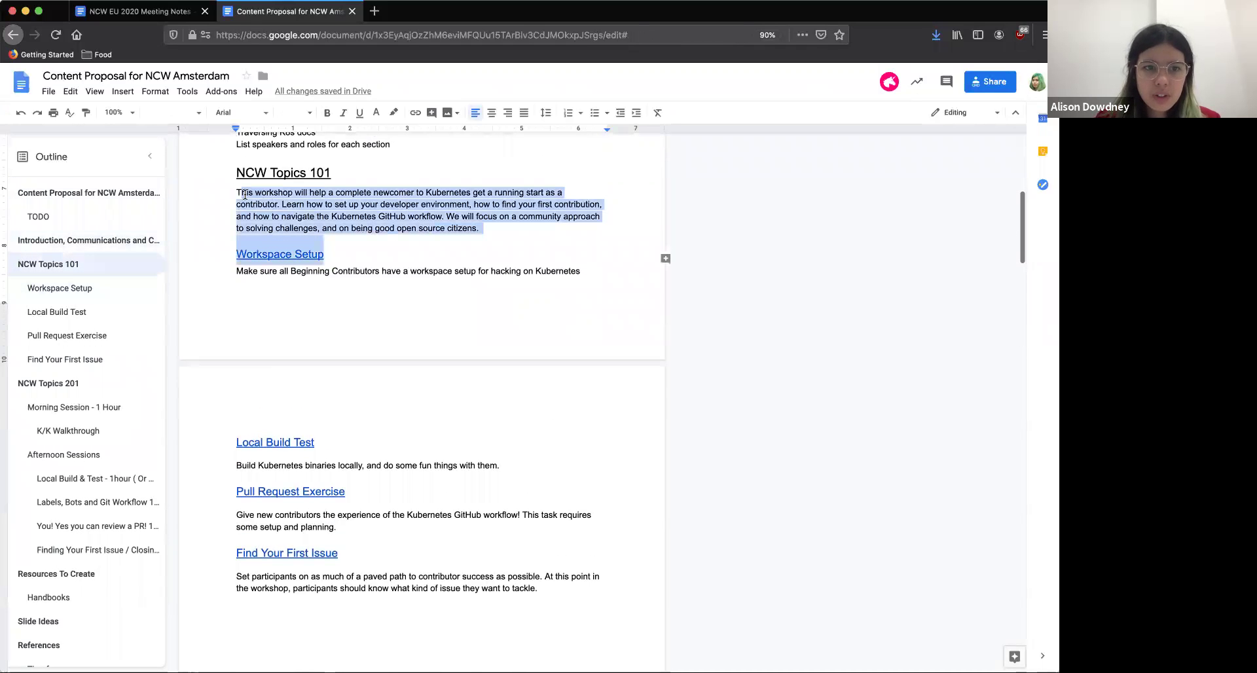
scroll(437, 373, down, 7)
scroll(419, 464, down, 4)
drag(327, 452, 257, 391)
scroll(257, 391, up, 5)
scroll(256, 391, up, 15)
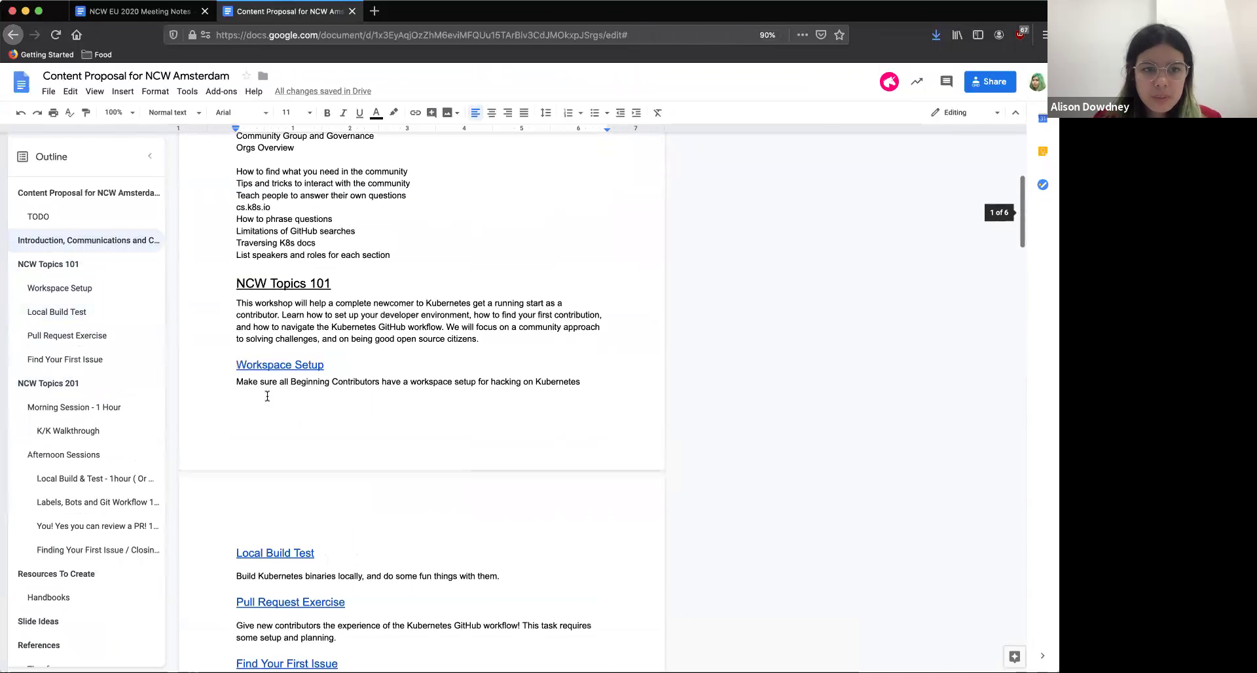
click(353, 375)
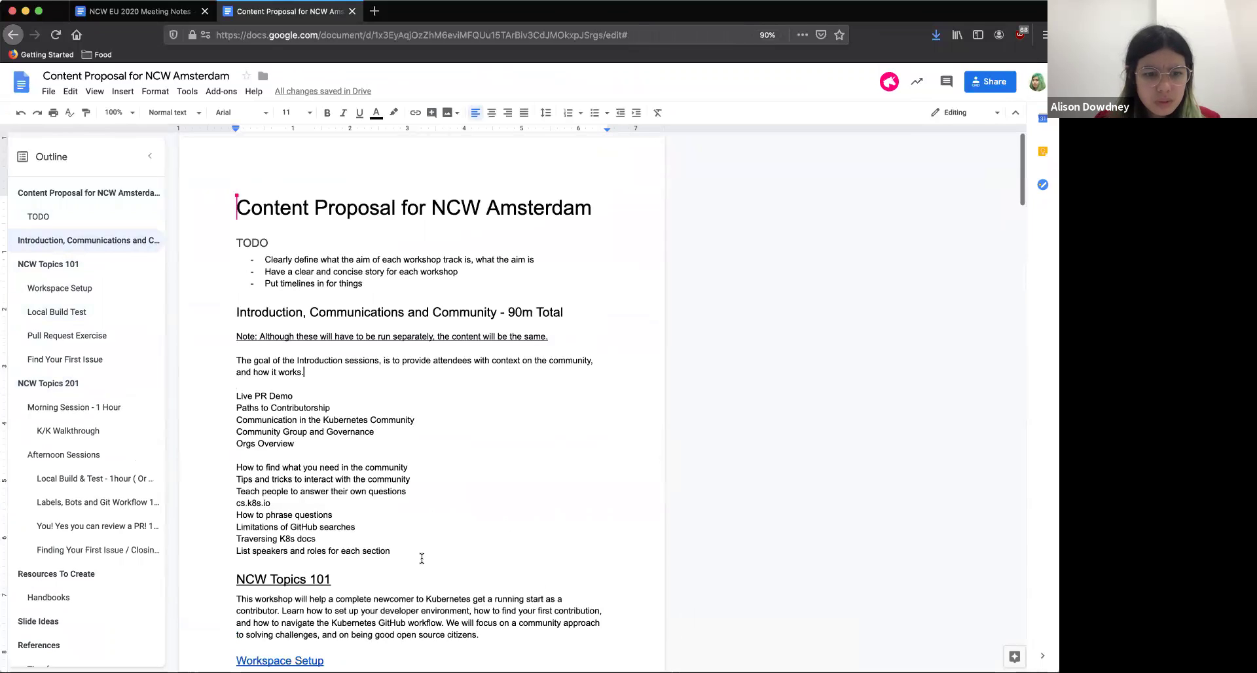
shift+click(225, 463)
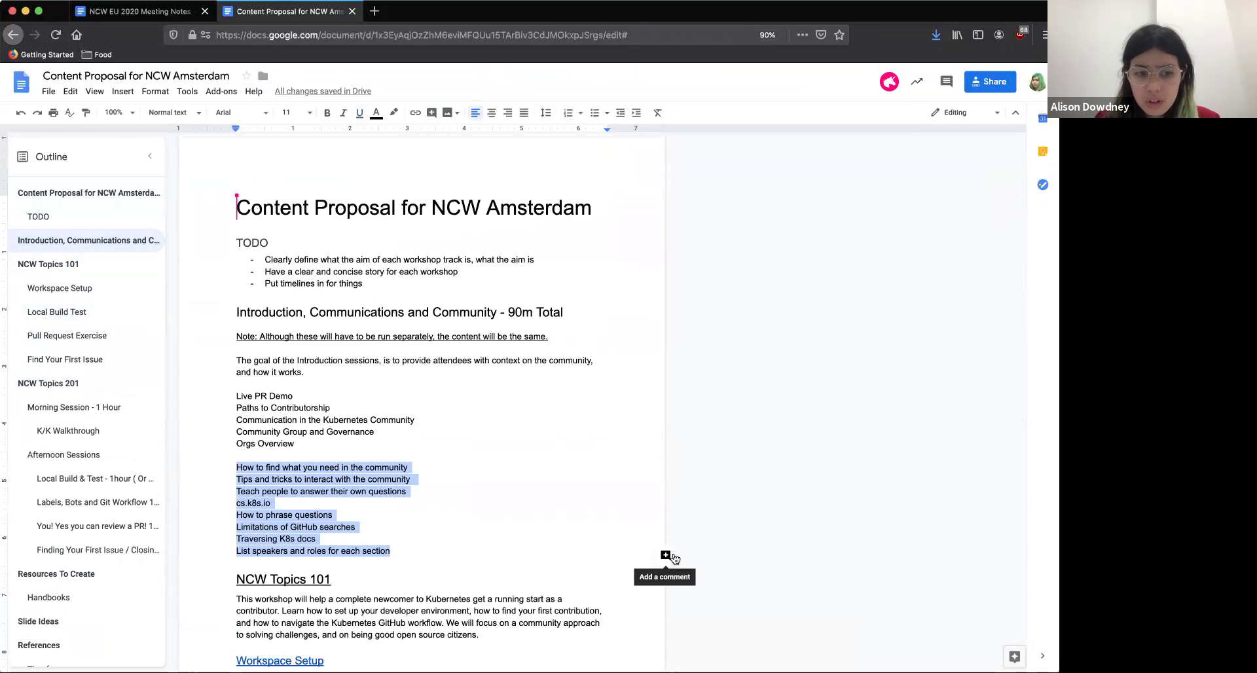
click(384, 528)
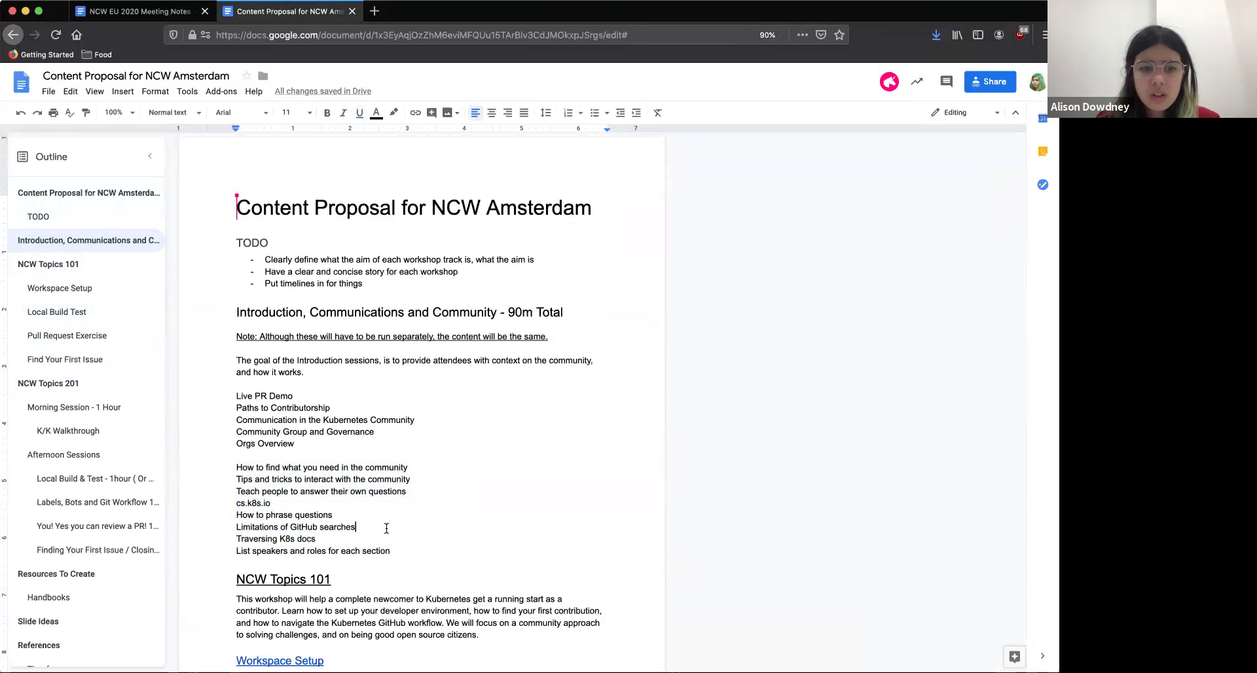
drag(391, 552, 213, 385)
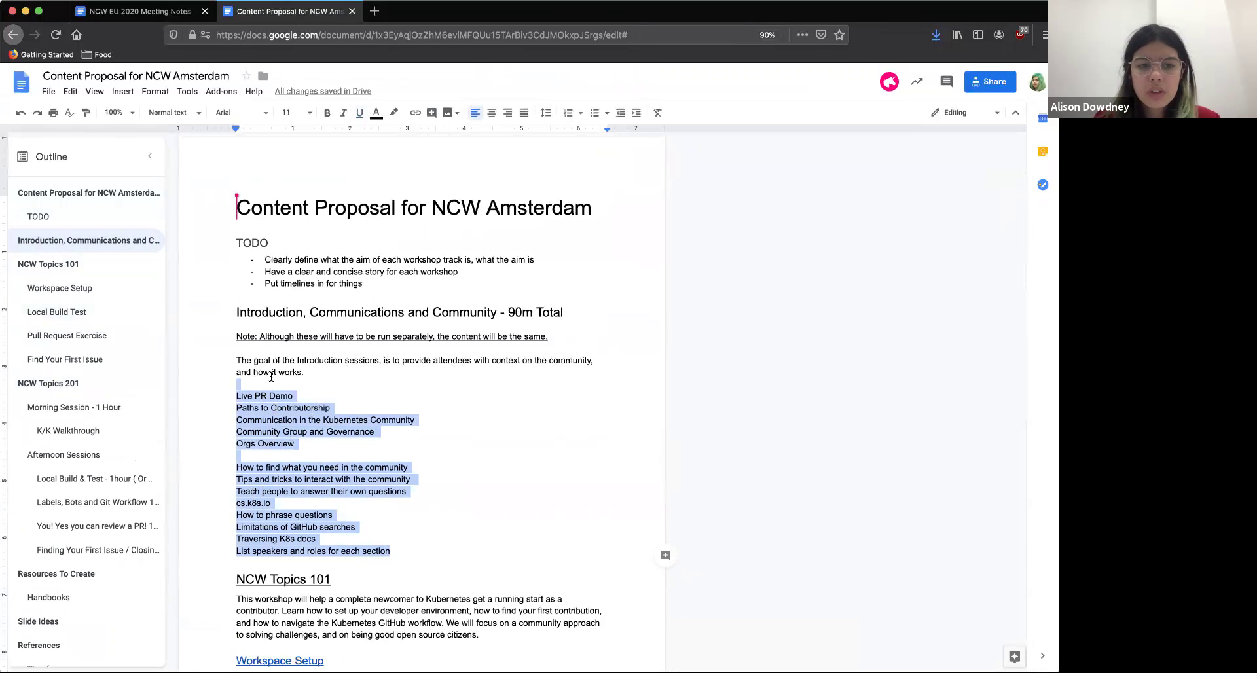
click(395, 382)
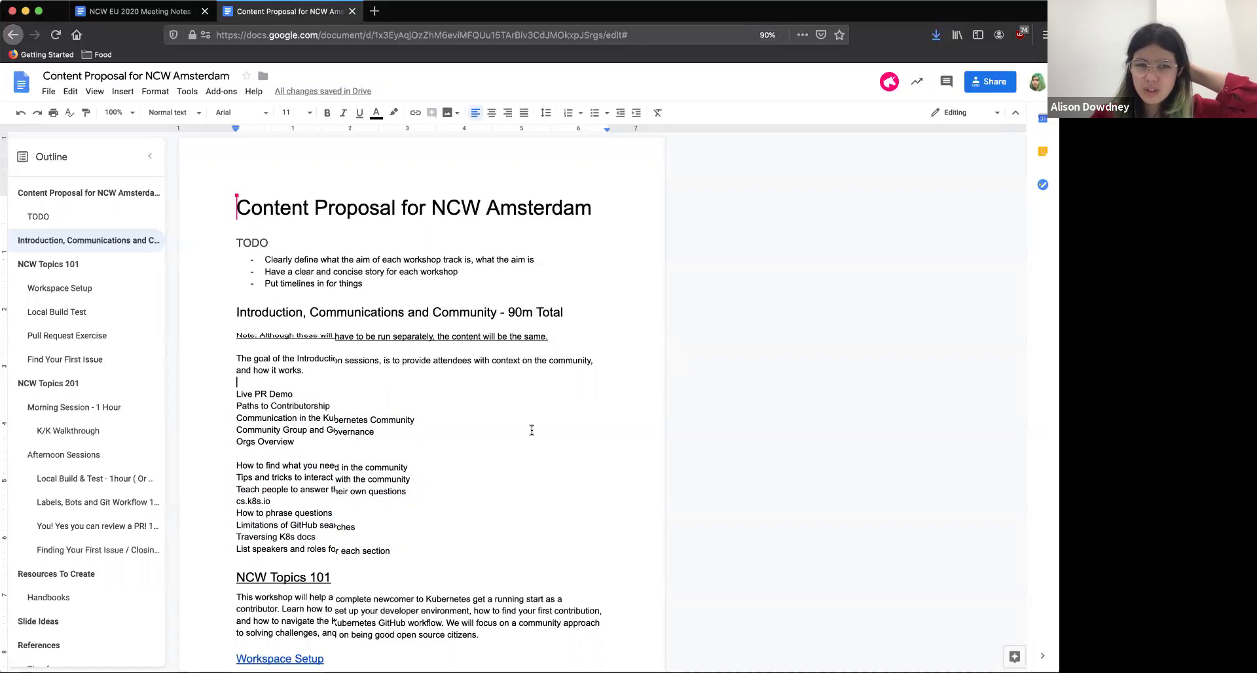
scroll(531, 428, down, 3)
scroll(532, 429, up, 2)
scroll(532, 430, down, 2)
scroll(532, 429, up, 2)
scroll(532, 429, up, 1)
scroll(531, 430, down, 2)
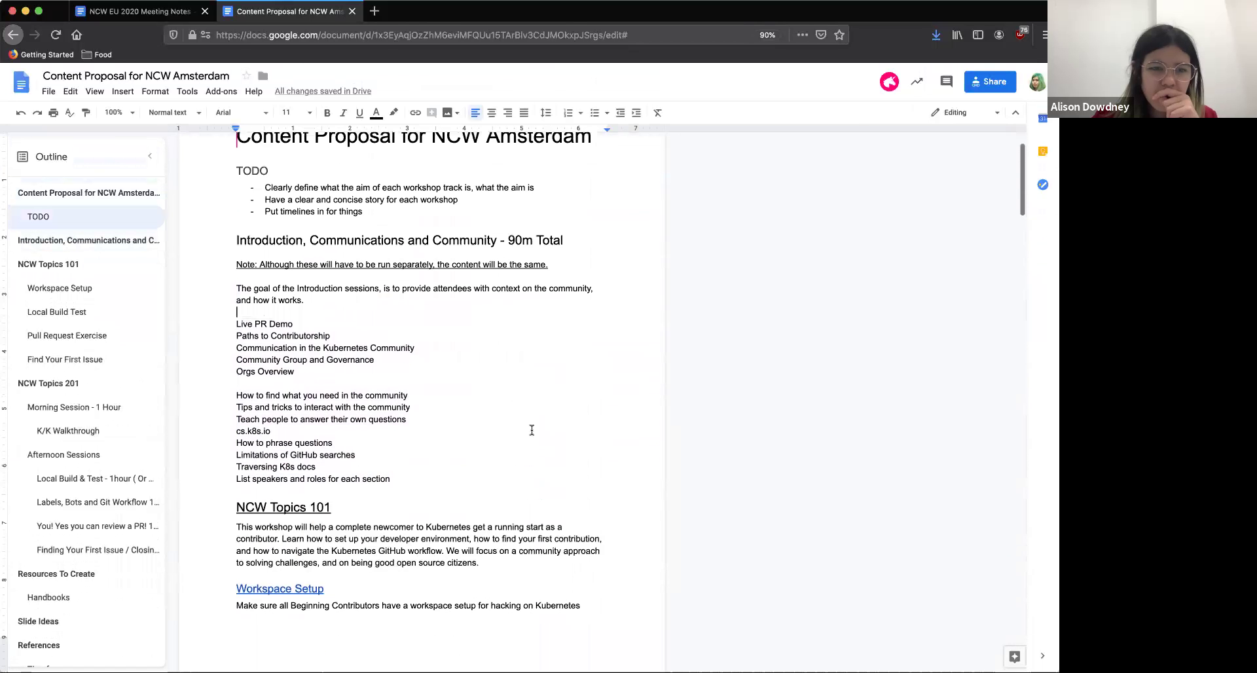
scroll(531, 430, up, 2)
scroll(531, 430, down, 2)
scroll(531, 429, up, 1)
scroll(532, 429, down, 1)
scroll(532, 429, up, 2)
scroll(531, 429, down, 10)
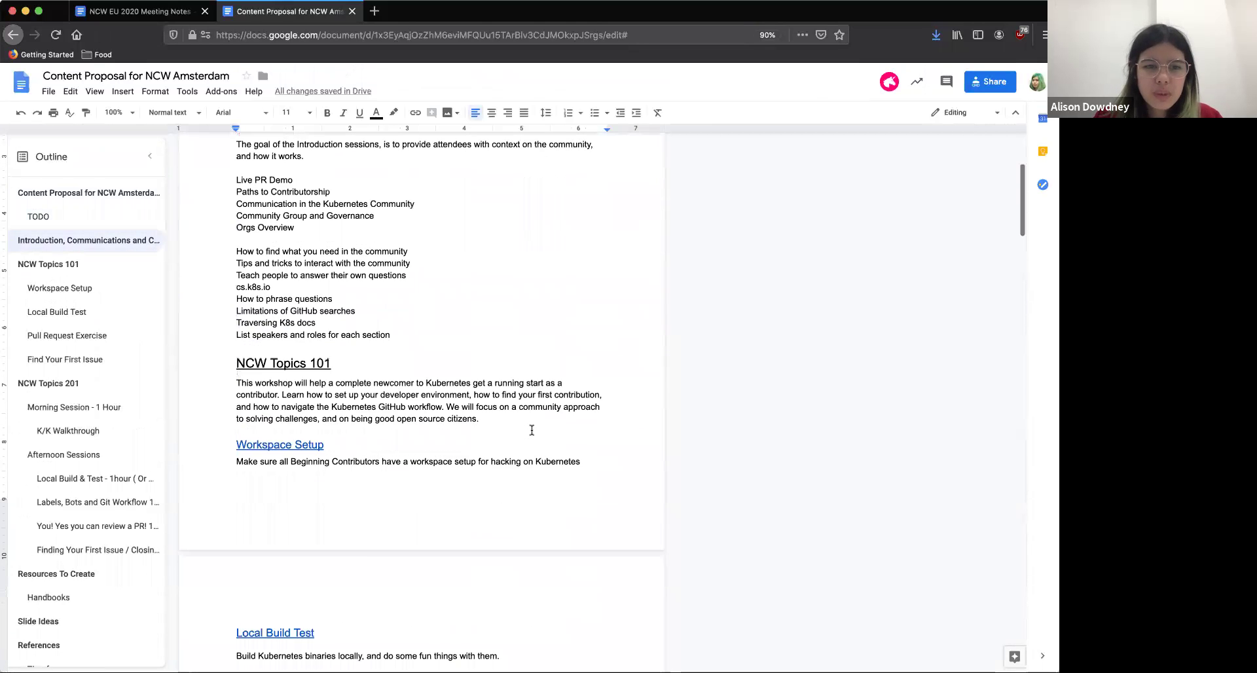
scroll(531, 429, up, 5)
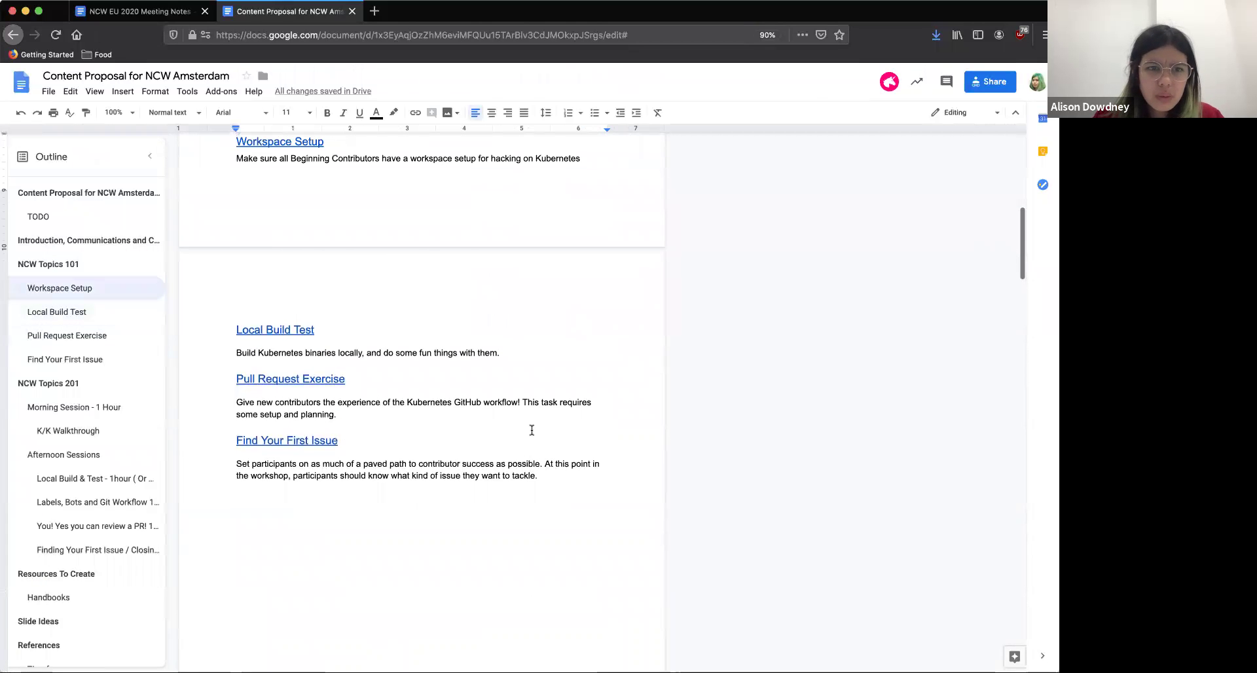
scroll(532, 430, down, 9)
scroll(531, 430, down, 4)
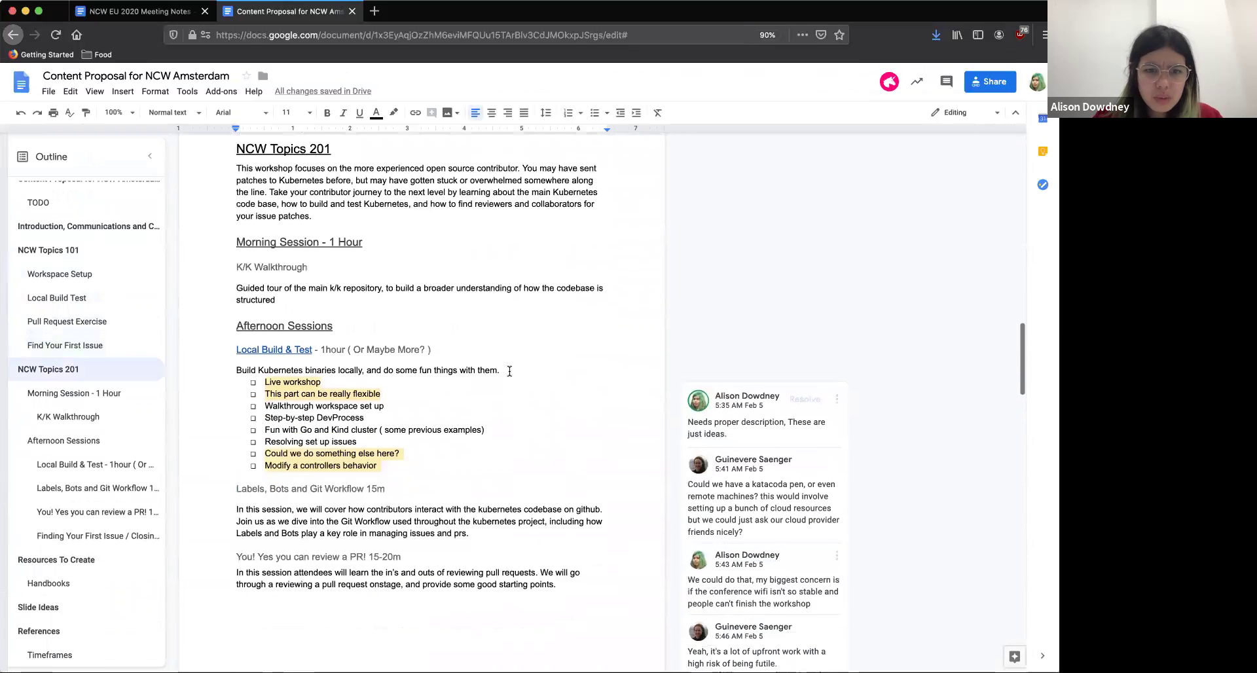
- Insert an empty line after 'fun things with them.' above the Local Build & Test bullets
click(505, 370)
key(Return)
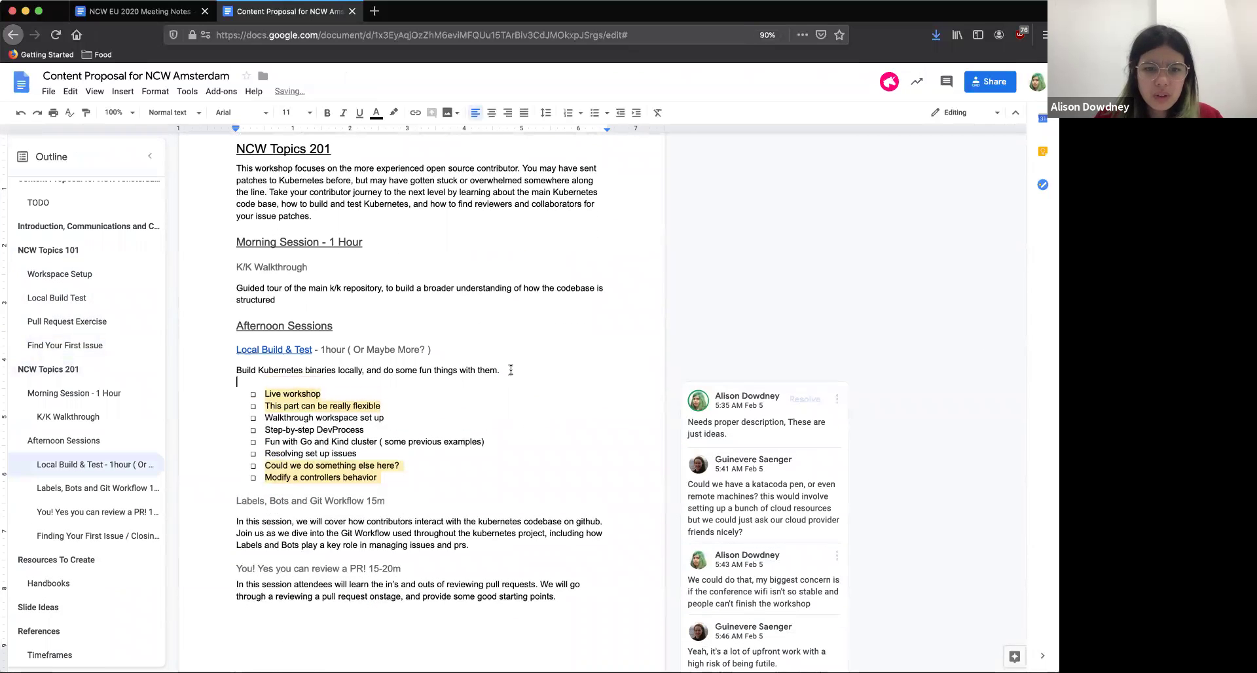
scroll(509, 385, down, 3)
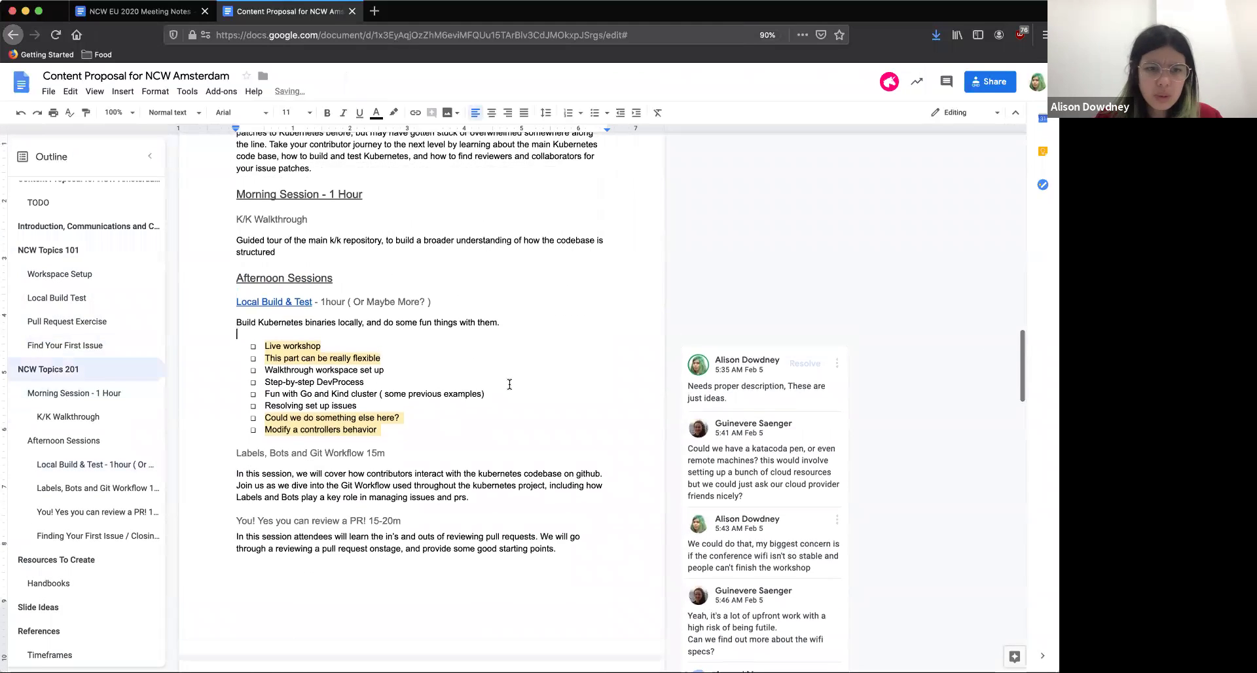
scroll(509, 385, down, 6)
scroll(509, 387, up, 5)
- Comment 'Move this to seprate working doc' on all eight Local Build & Test bullets
click(396, 331)
shift+click(261, 246)
scroll(516, 389, up, 4)
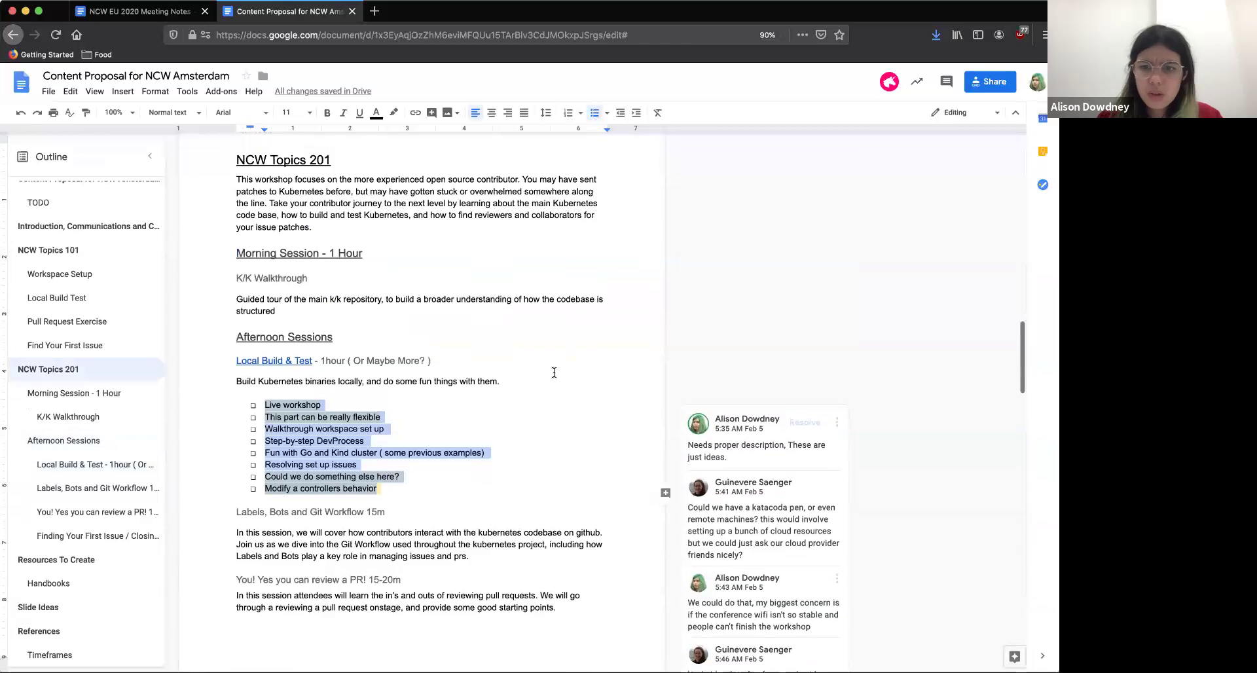
scroll(516, 389, up, 1)
right_click(303, 488)
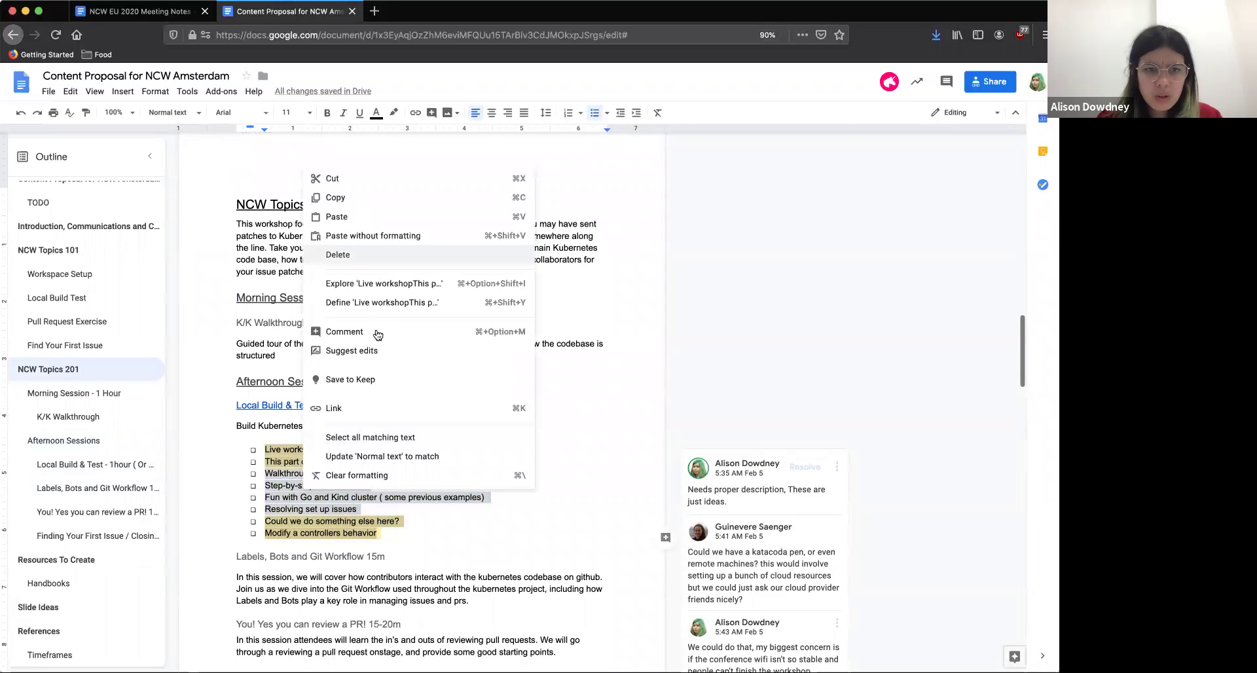
click(379, 333)
text(Mov)
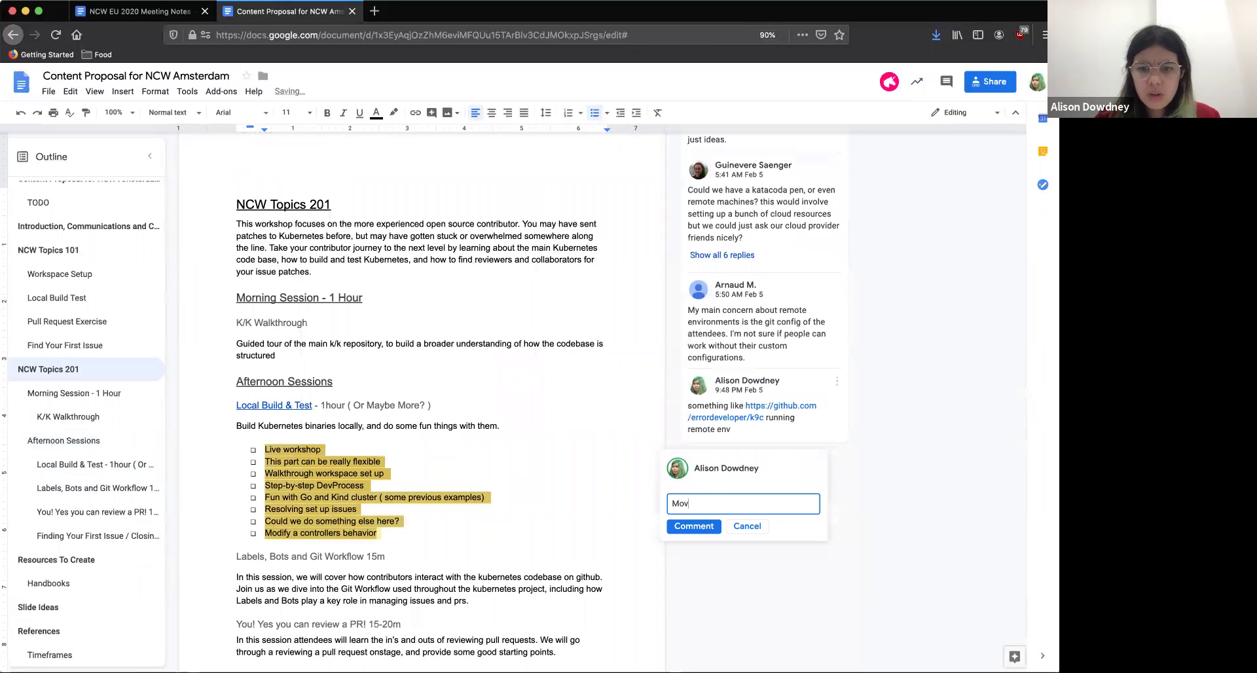
text(e this to seprate working doc)
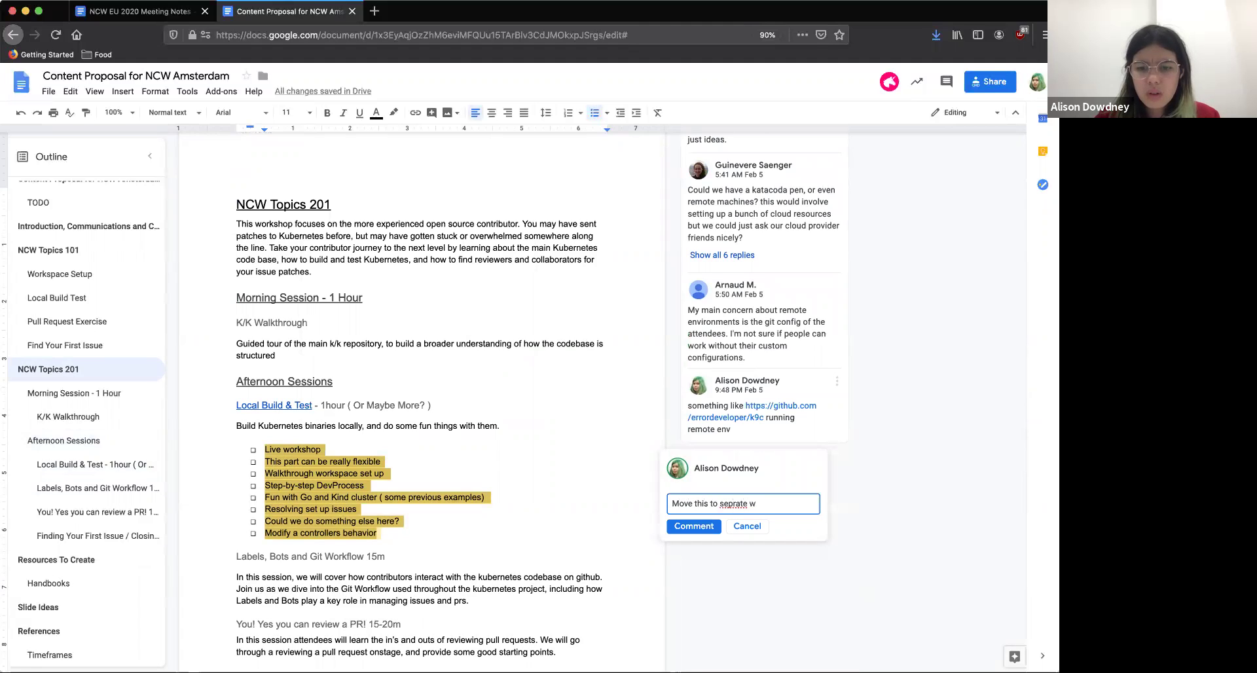
key(Return)
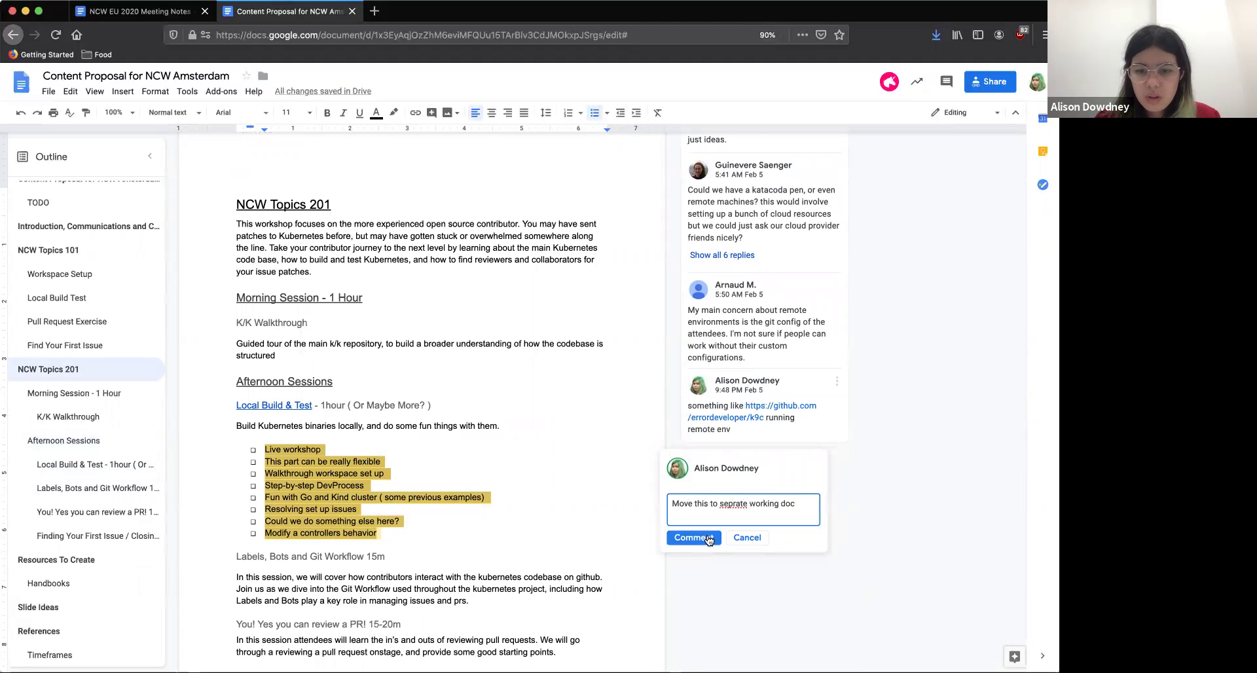
click(697, 537)
scroll(635, 460, up, 5)
scroll(635, 460, up, 20)
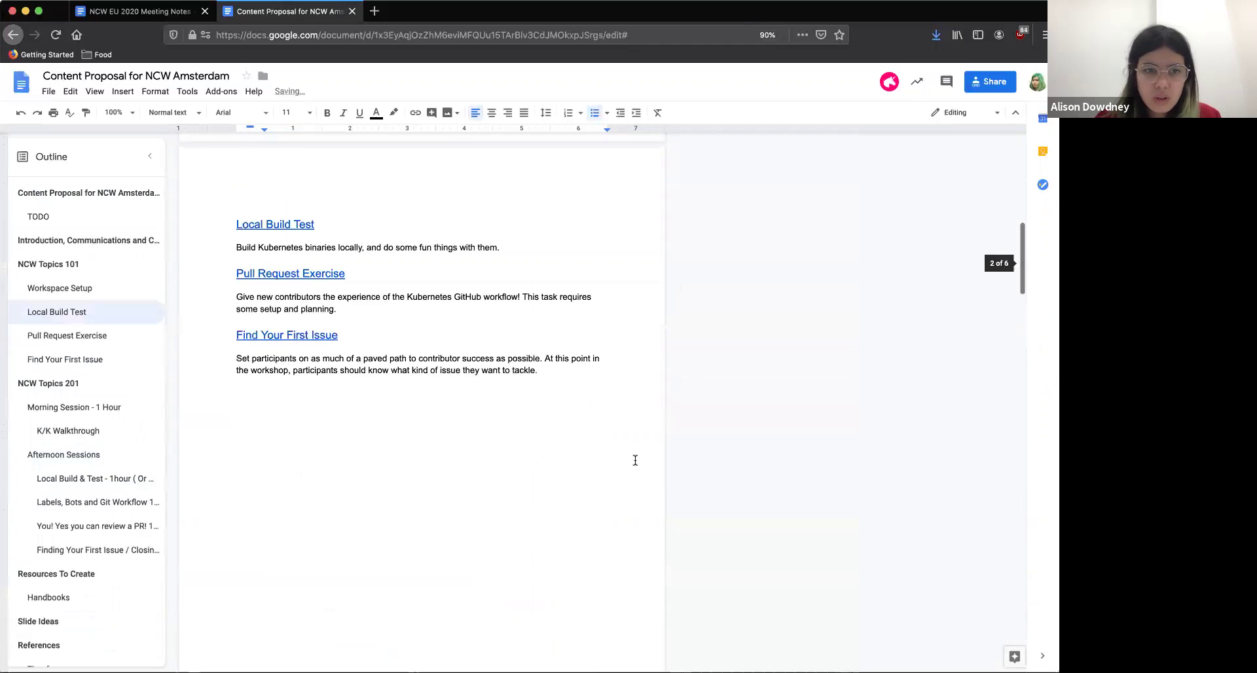
scroll(635, 460, down, 1)
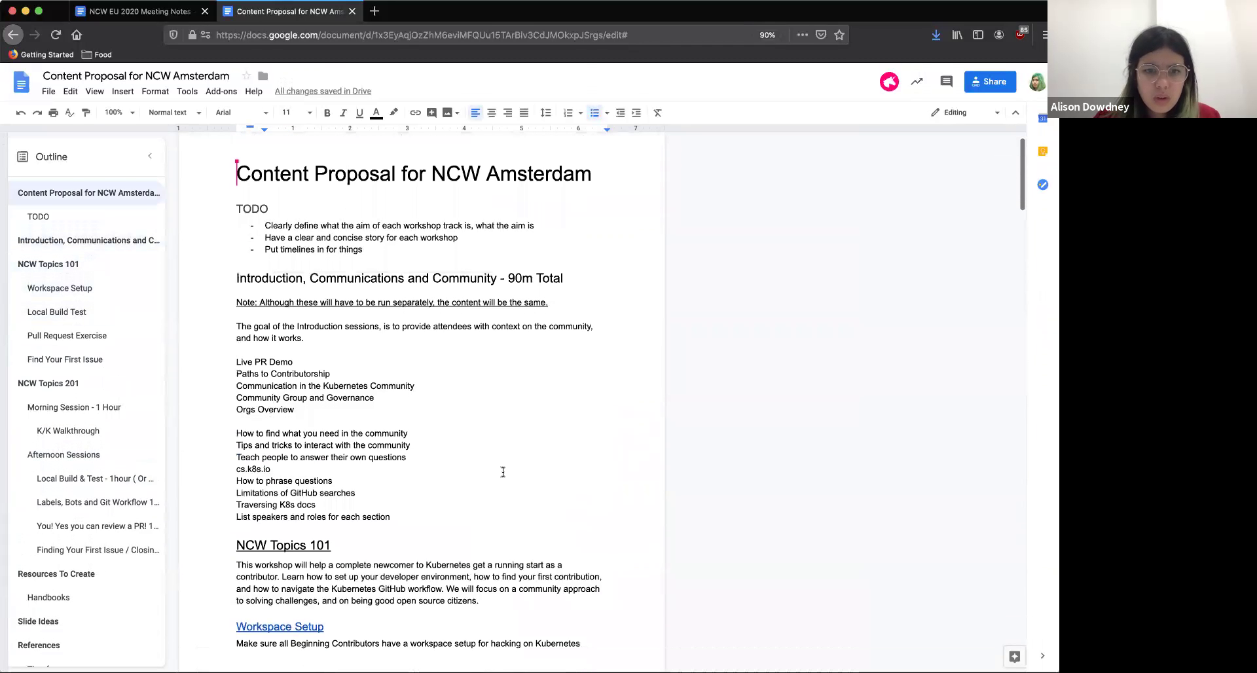
click(441, 515)
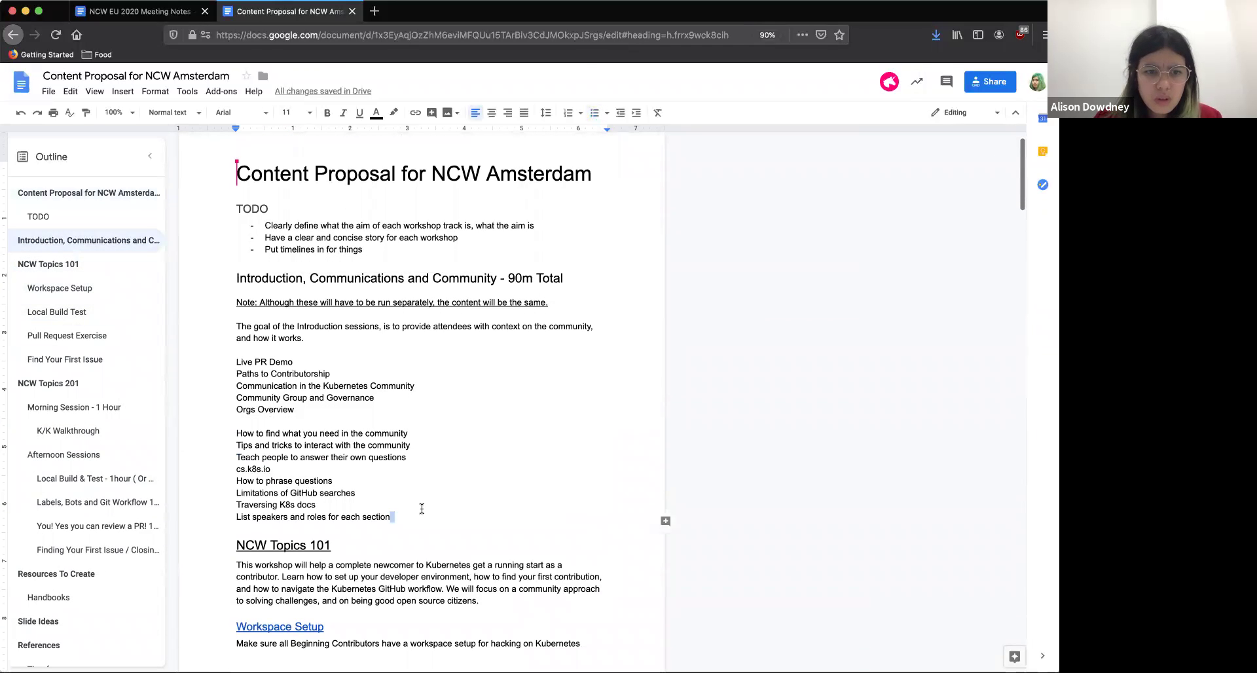
shift+click(237, 362)
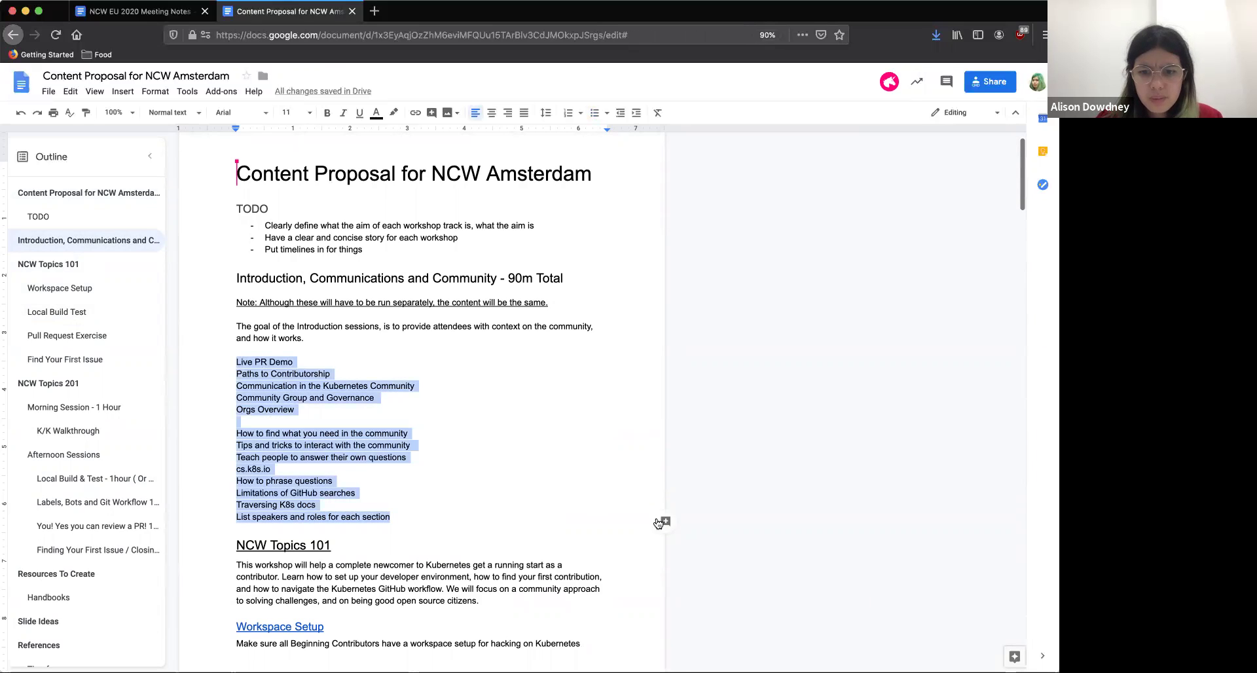
click(665, 521)
text(Move thi)
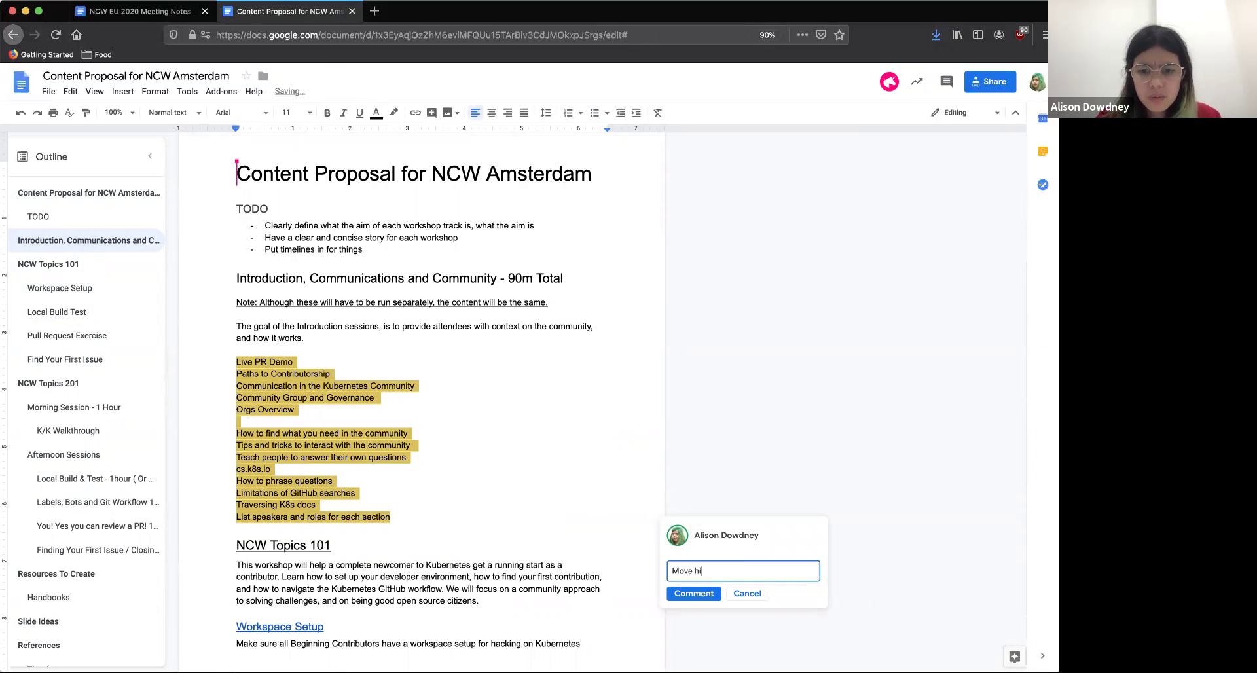
text(s)
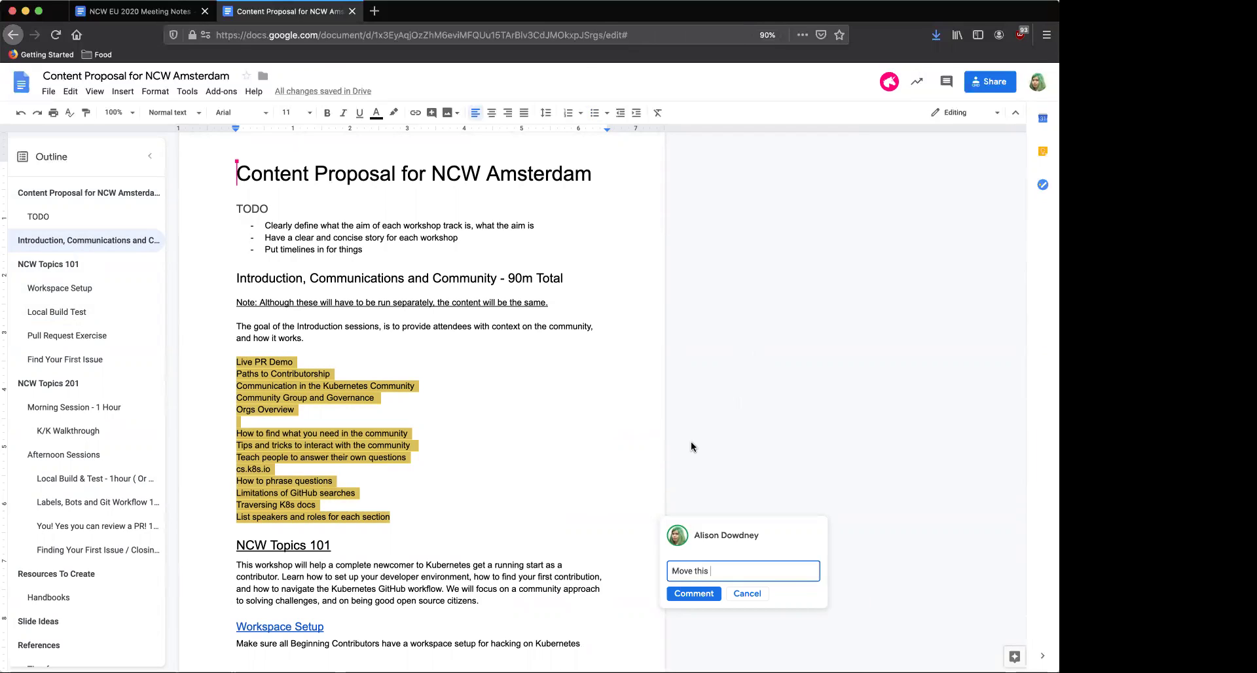
click(693, 443)
click(712, 572)
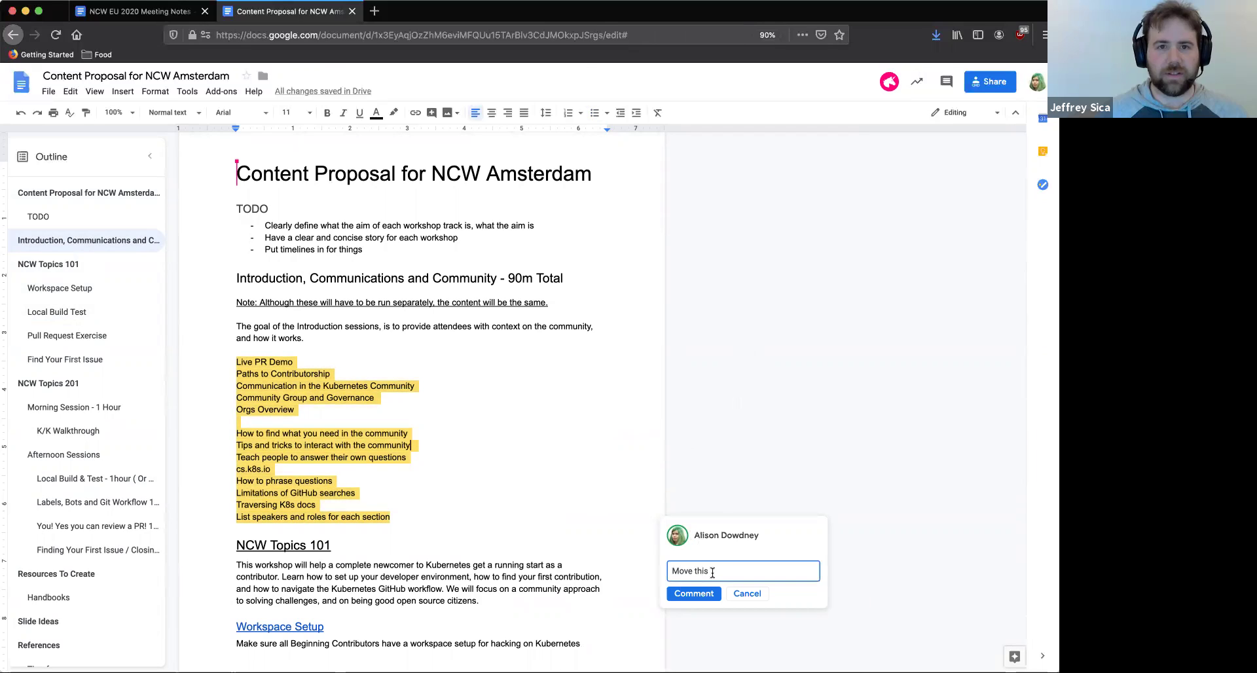
click(742, 596)
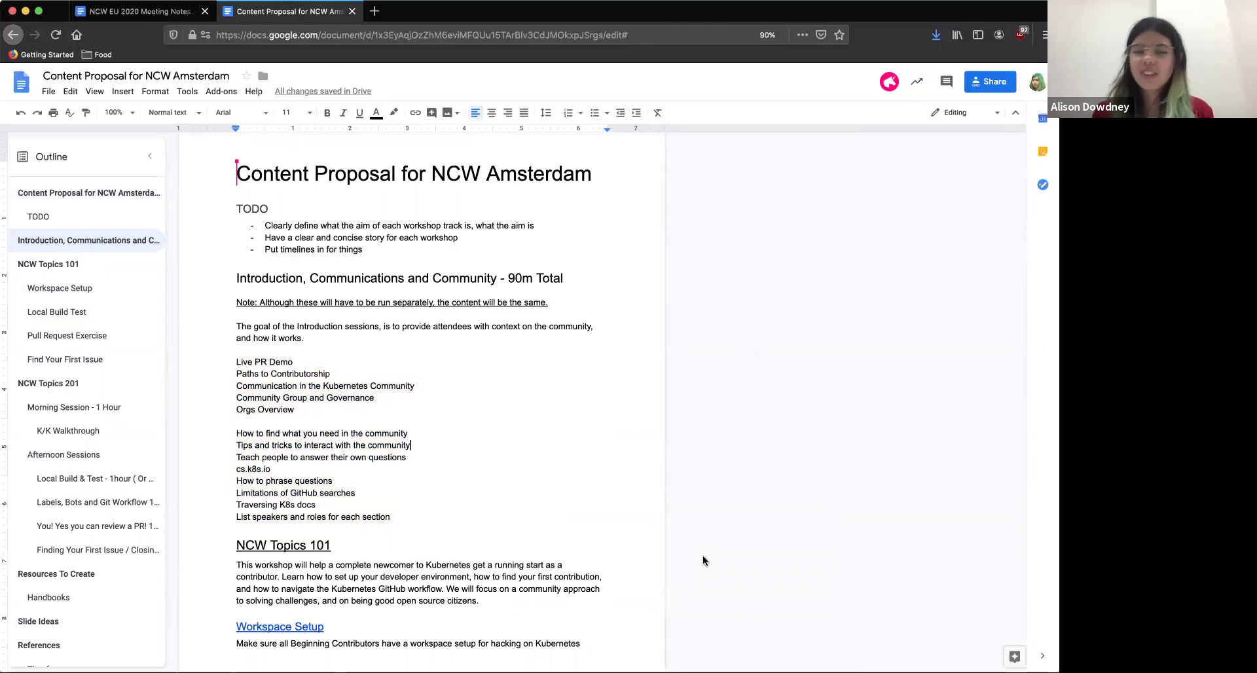
scroll(701, 555, down, 2)
scroll(702, 555, up, 4)
scroll(703, 556, down, 3)
scroll(703, 556, up, 3)
scroll(703, 556, down, 2)
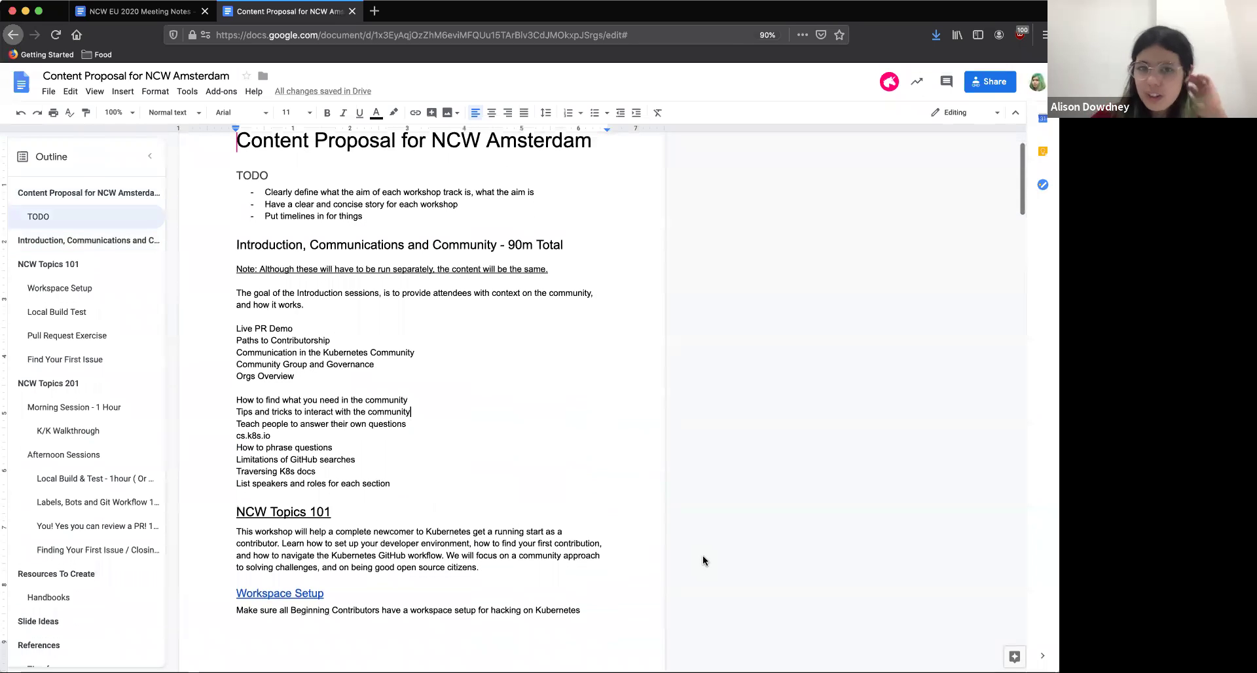
scroll(703, 556, up, 2)
scroll(702, 557, down, 1)
scroll(702, 555, down, 3)
scroll(702, 556, up, 1)
scroll(702, 556, up, 2)
scroll(703, 560, down, 1)
scroll(703, 560, up, 1)
scroll(703, 560, down, 1)
scroll(703, 560, down, 2)
scroll(702, 560, up, 1)
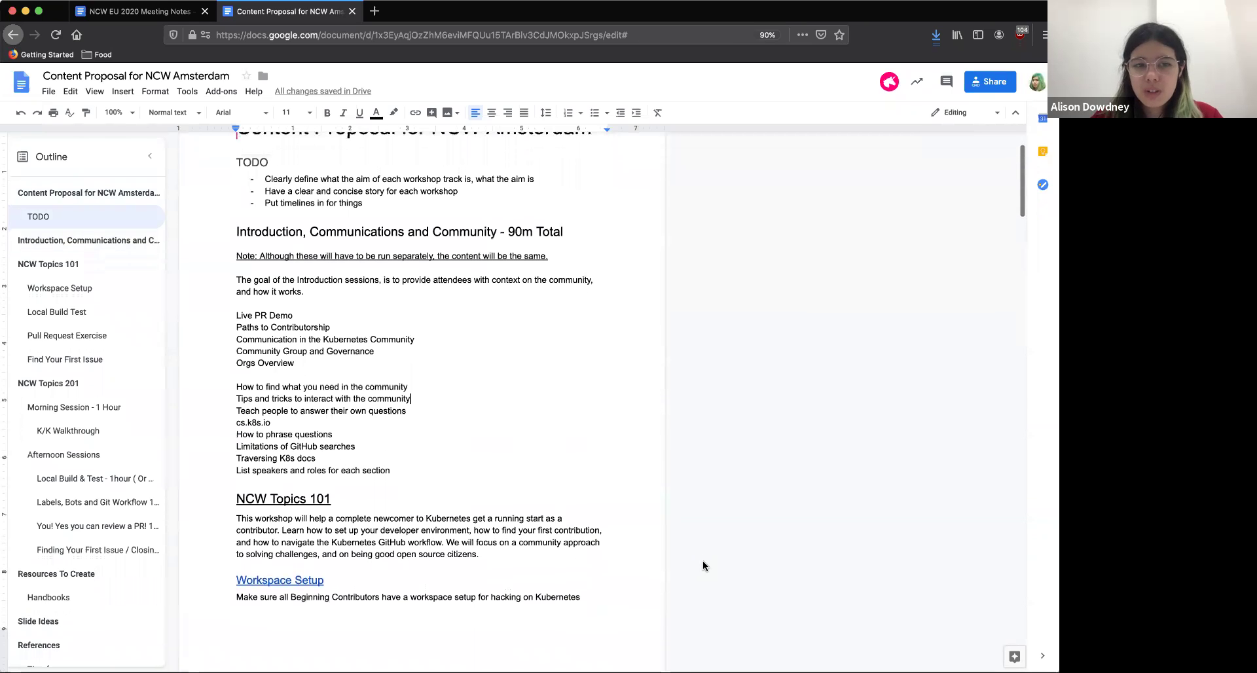
drag(357, 288, 212, 270)
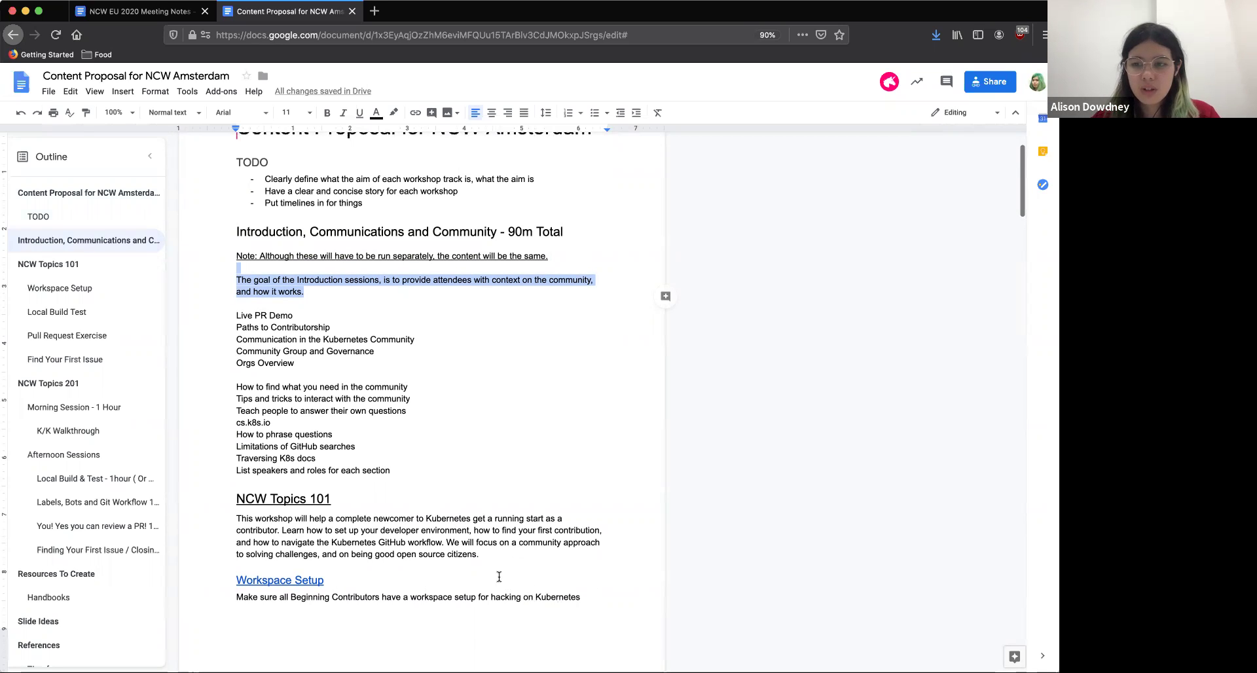
scroll(530, 611, down, 2)
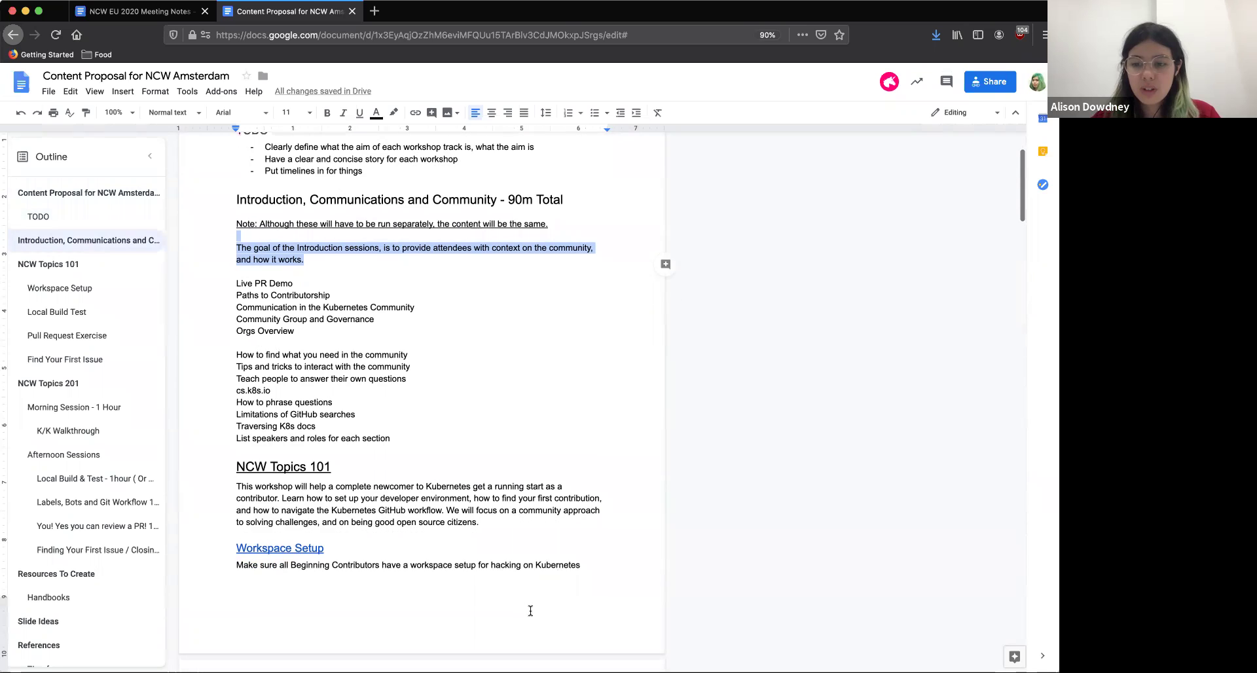
scroll(531, 611, up, 4)
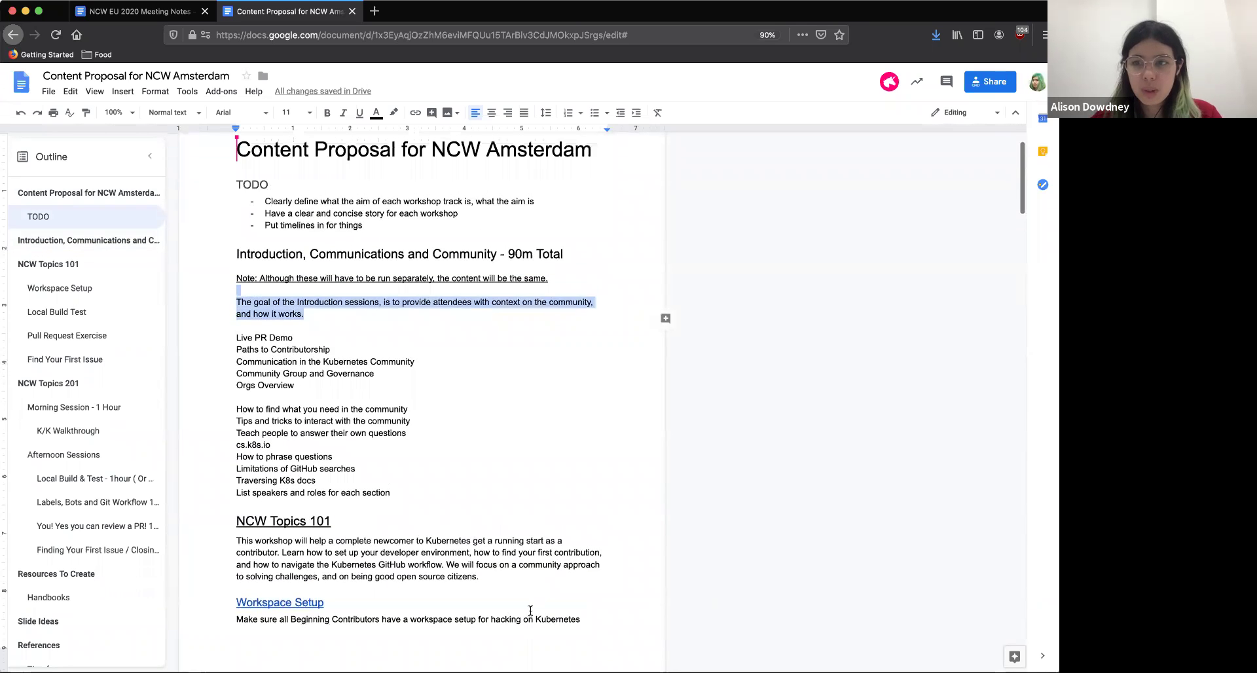
scroll(530, 611, down, 3)
scroll(530, 611, down, 5)
scroll(530, 611, up, 4)
scroll(530, 611, up, 3)
scroll(530, 610, down, 1)
scroll(530, 610, up, 2)
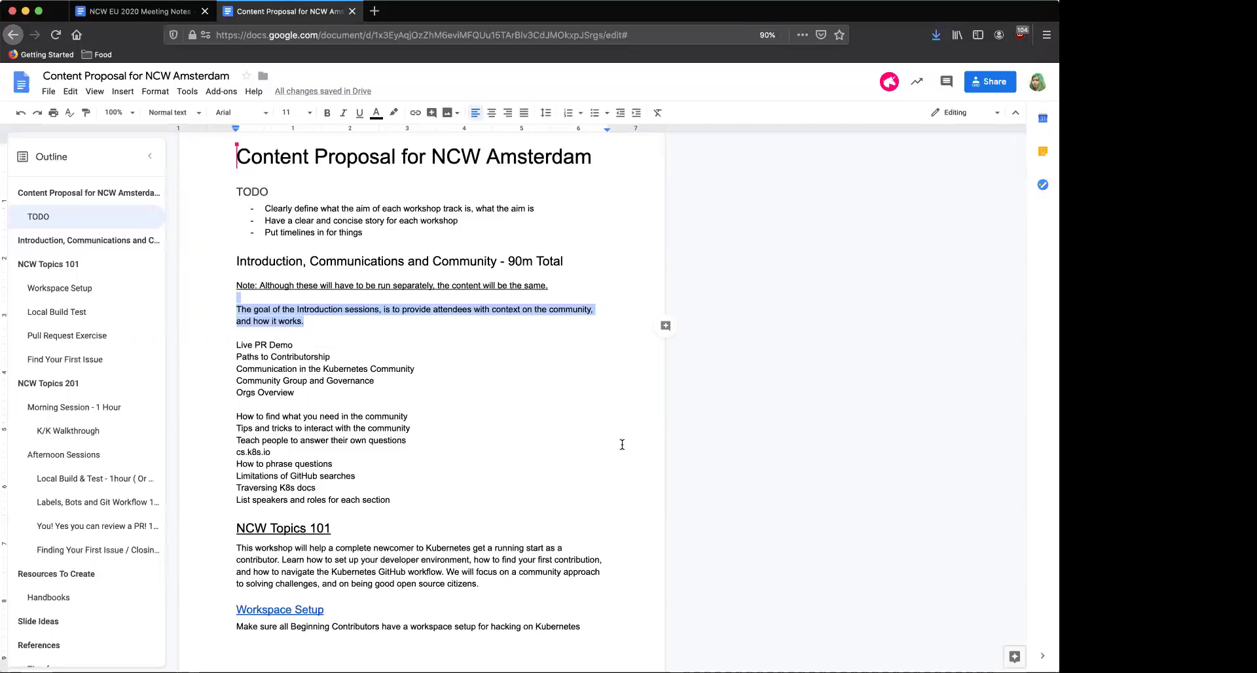
scroll(622, 445, down, 1)
scroll(622, 445, up, 1)
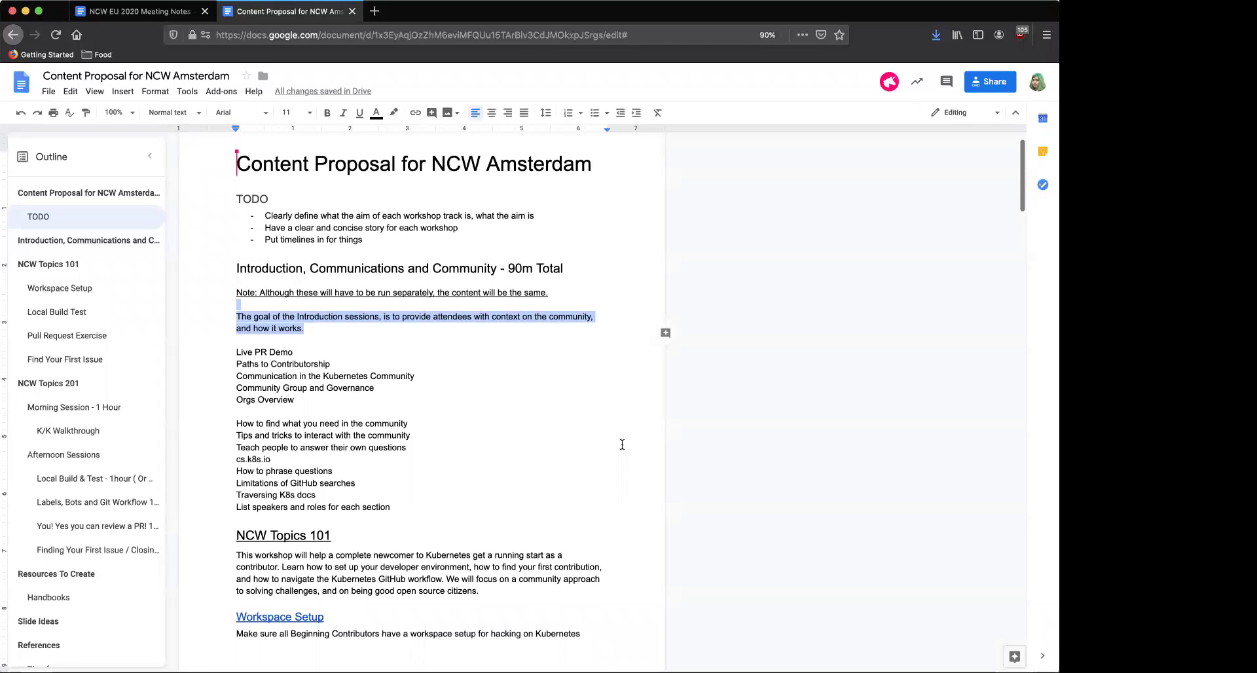
scroll(622, 445, down, 1)
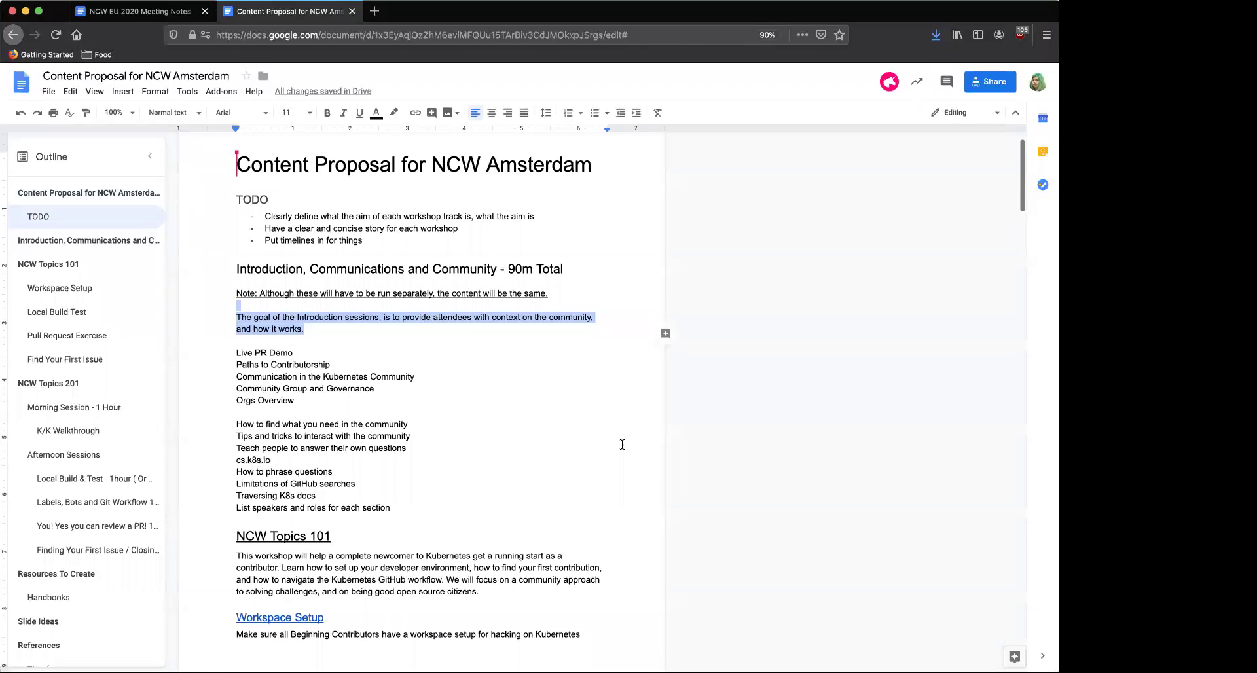
scroll(622, 444, up, 1)
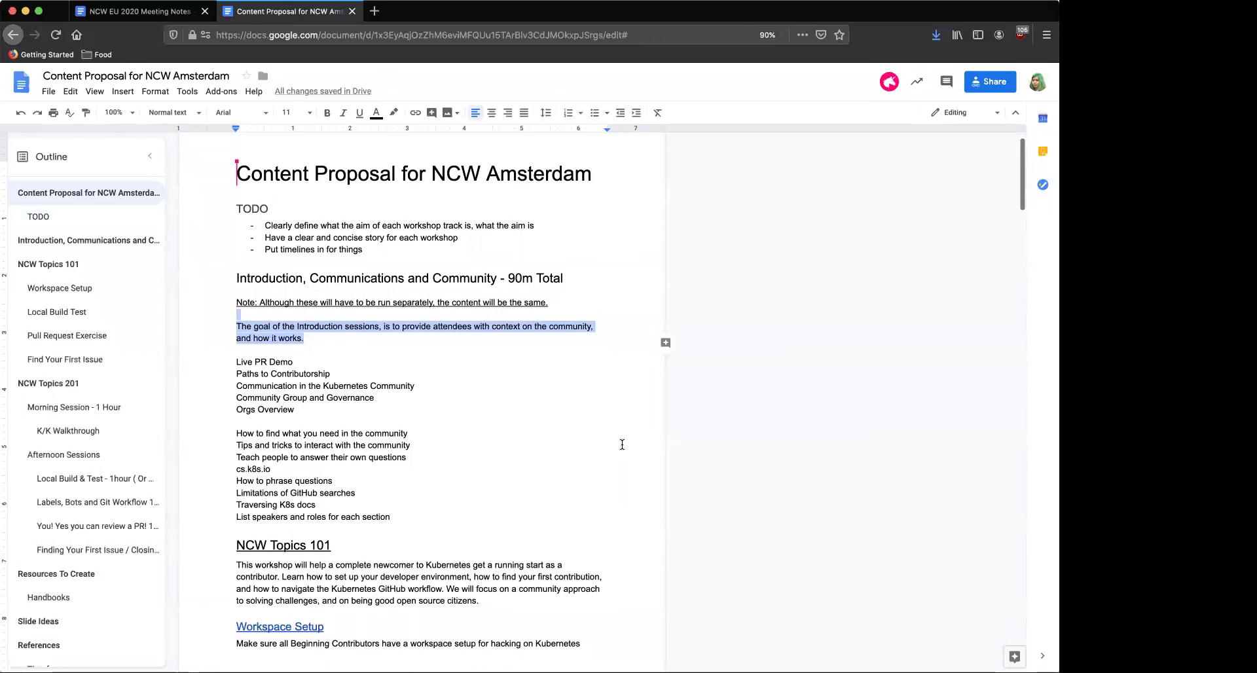
scroll(622, 445, down, 1)
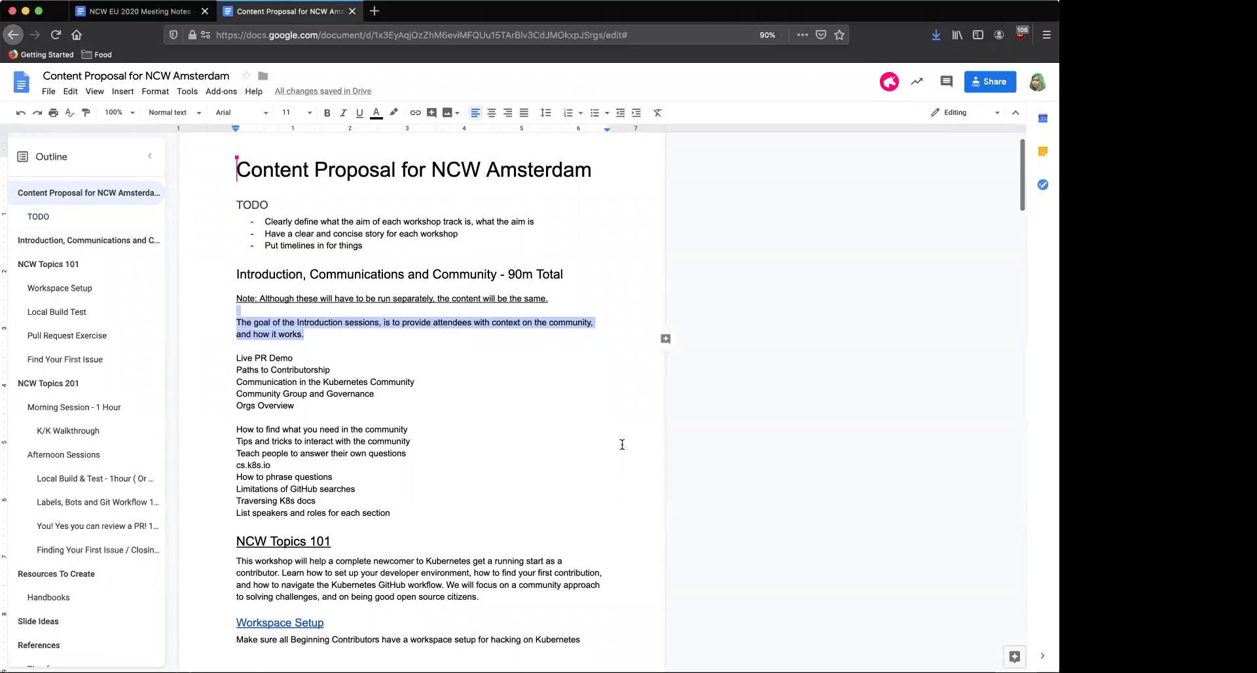
click(572, 431)
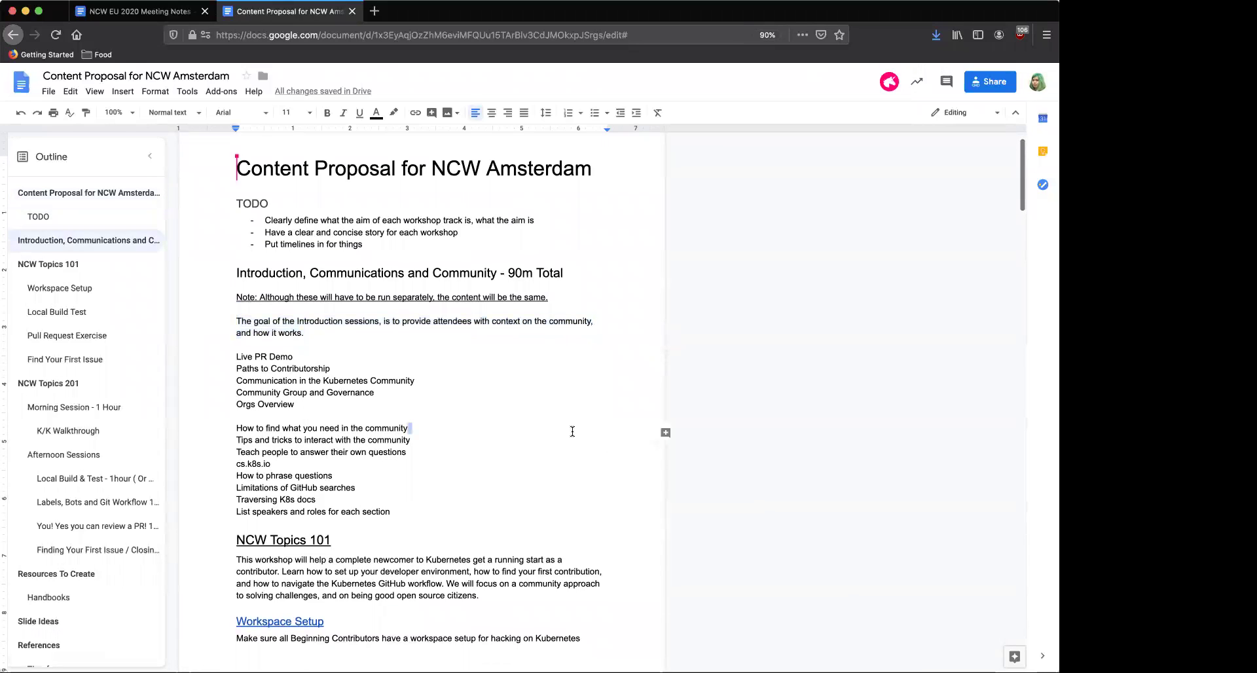
click(347, 333)
scroll(236, 320, up, 1)
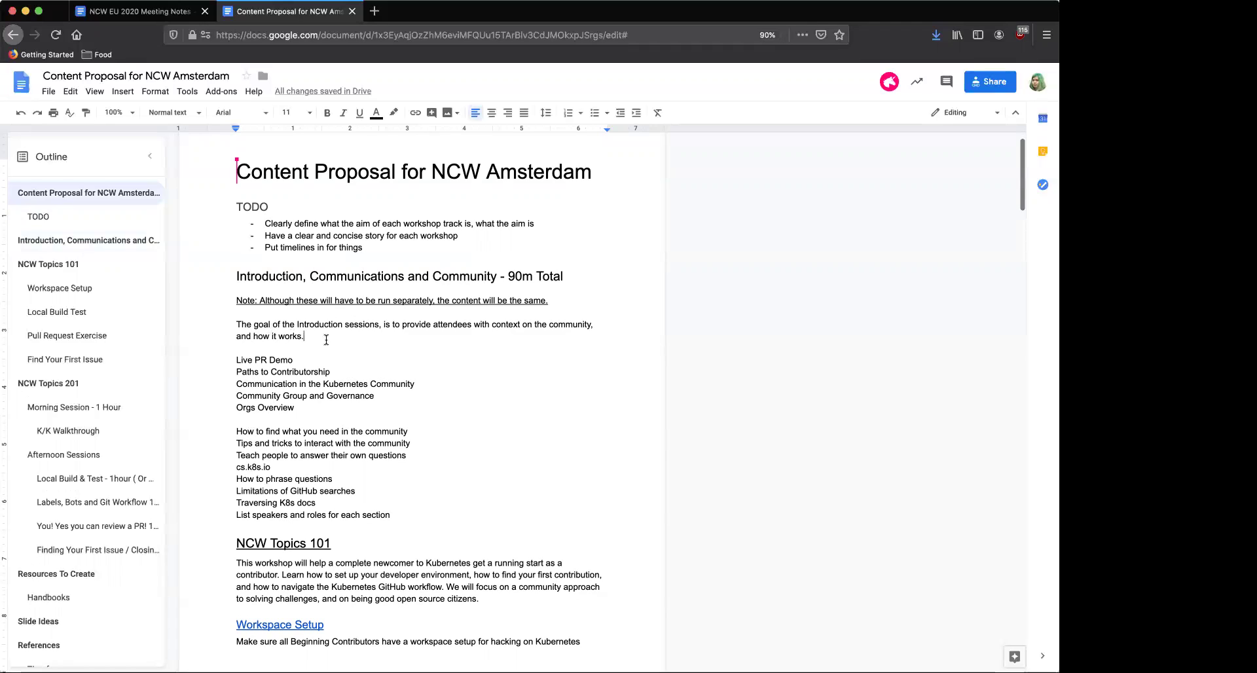
- Select the introduction list from Live PR Demo down and post a comment on it
click(302, 303)
click(305, 308)
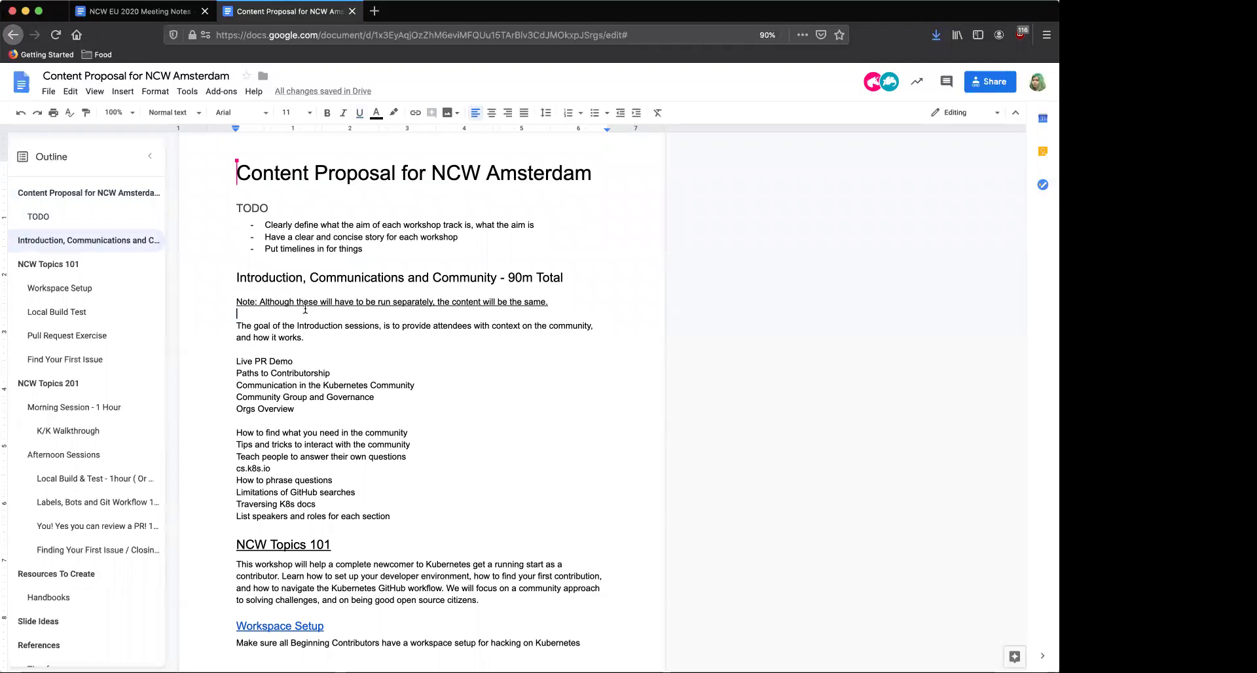
scroll(297, 439, down, 2)
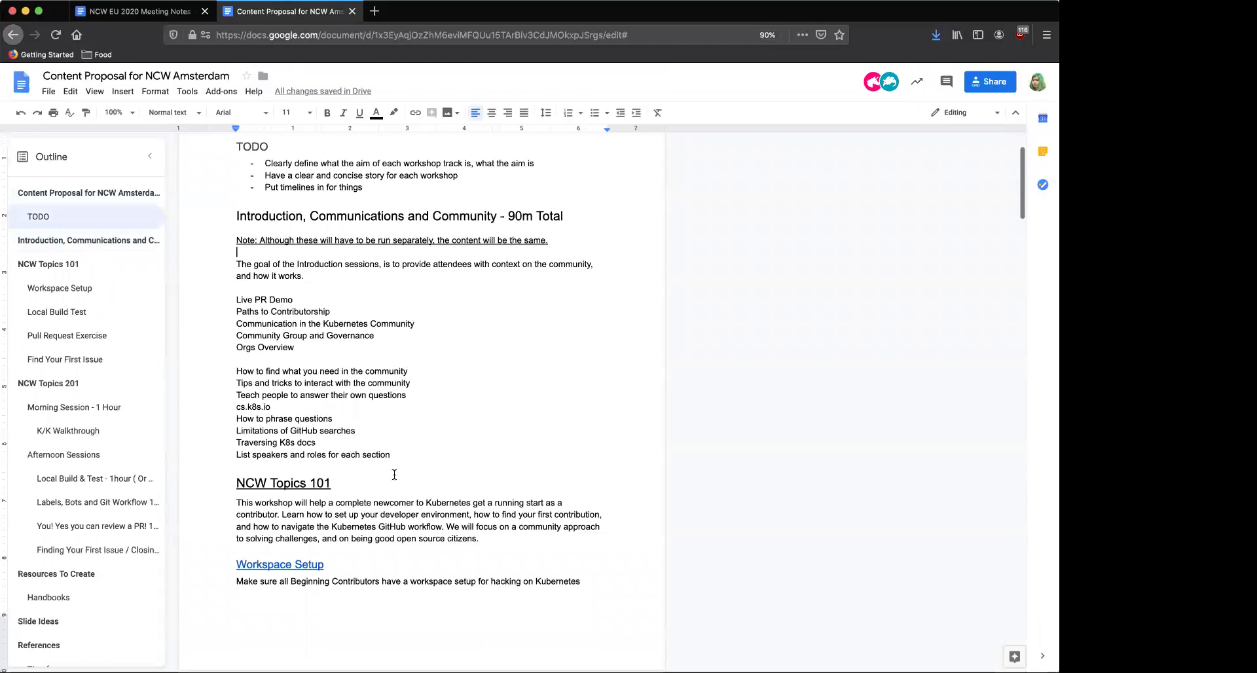
click(406, 456)
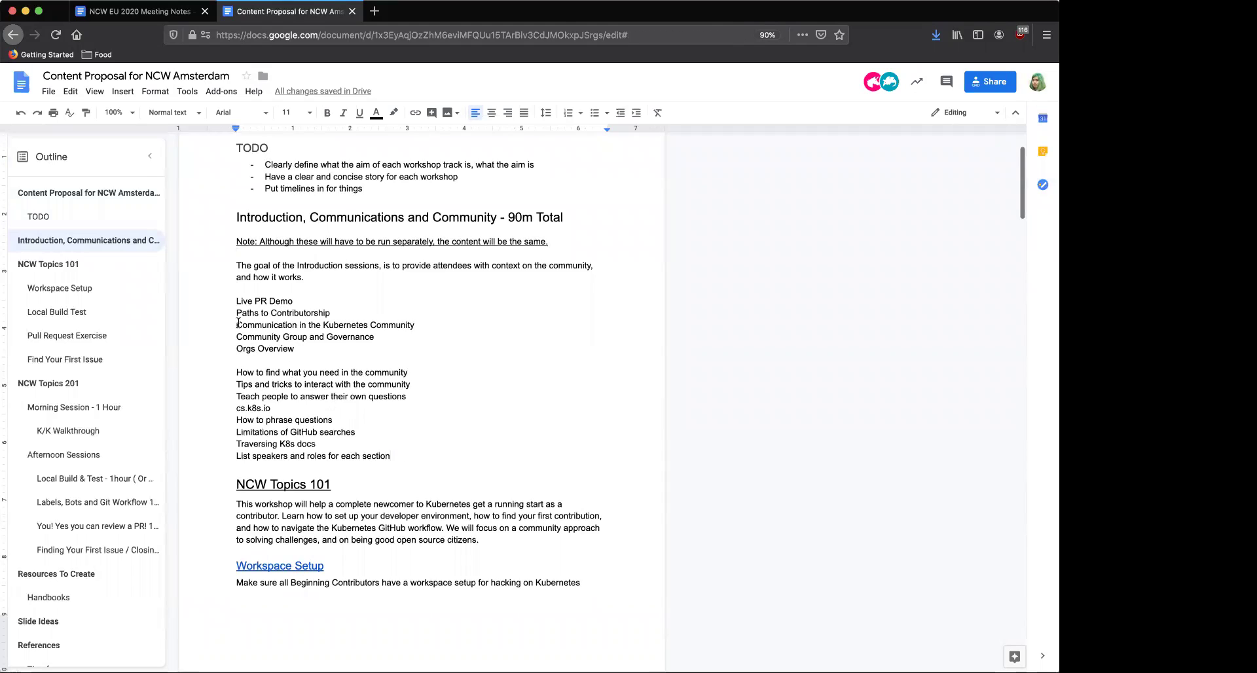
shift+click(236, 301)
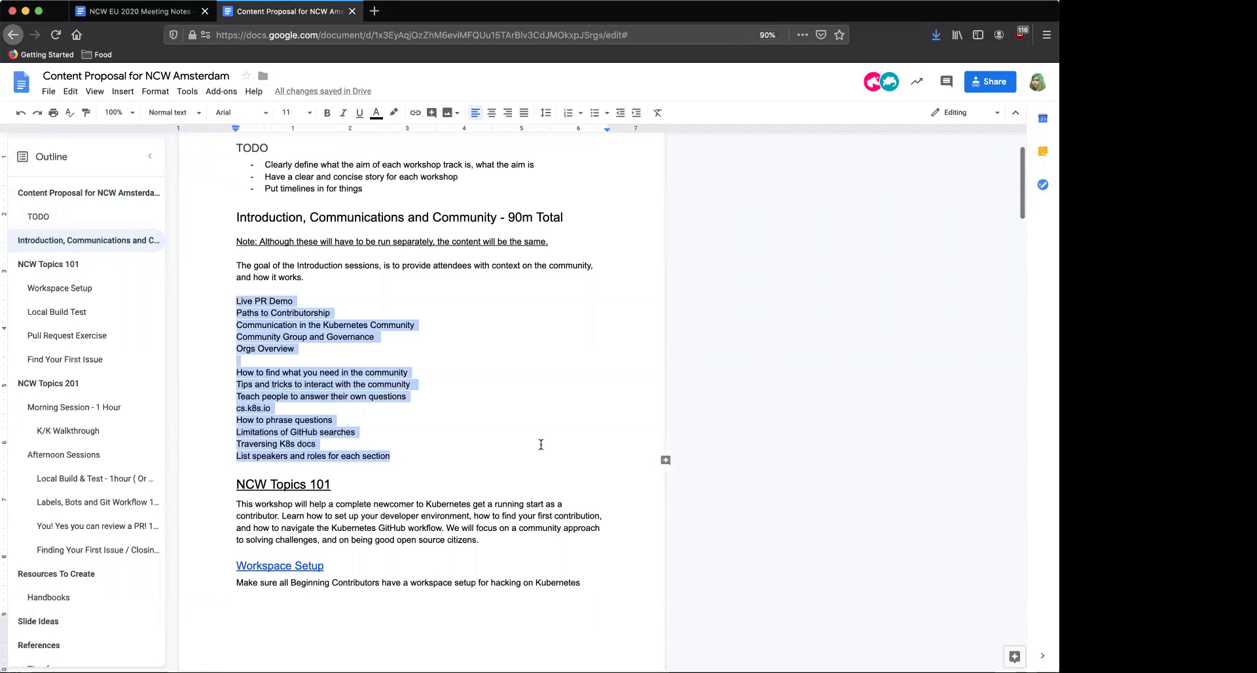
click(665, 460)
text(Desvcription that covers this list)
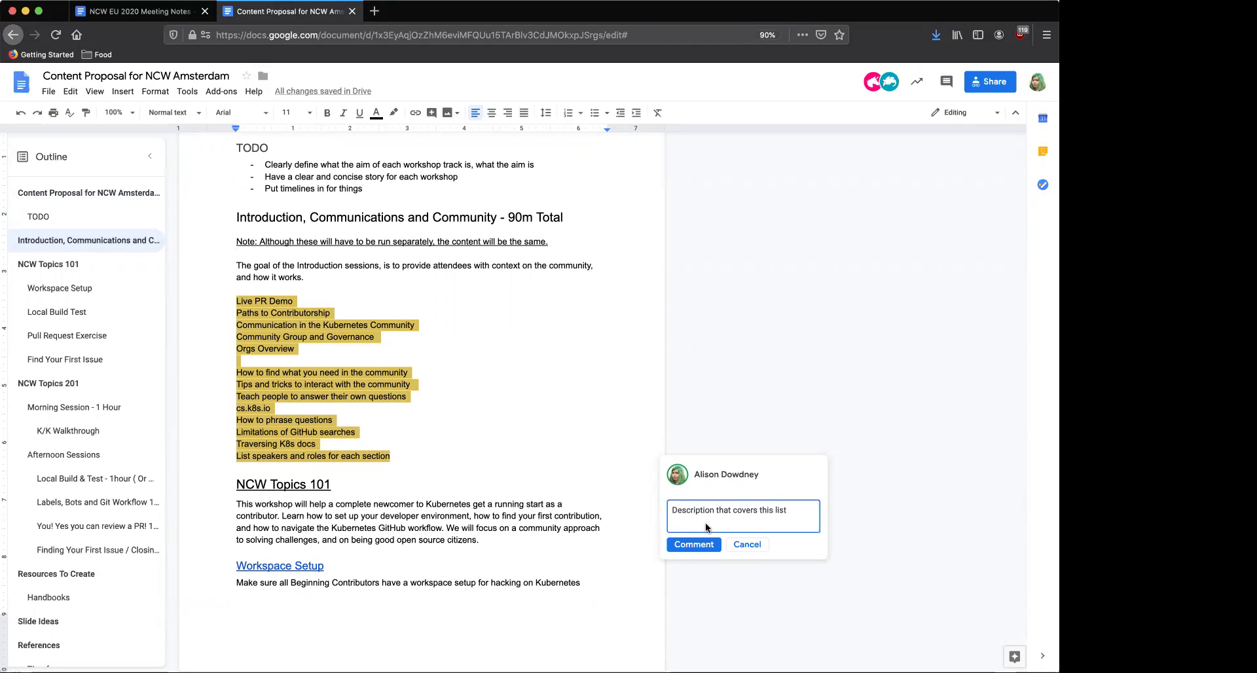
click(694, 533)
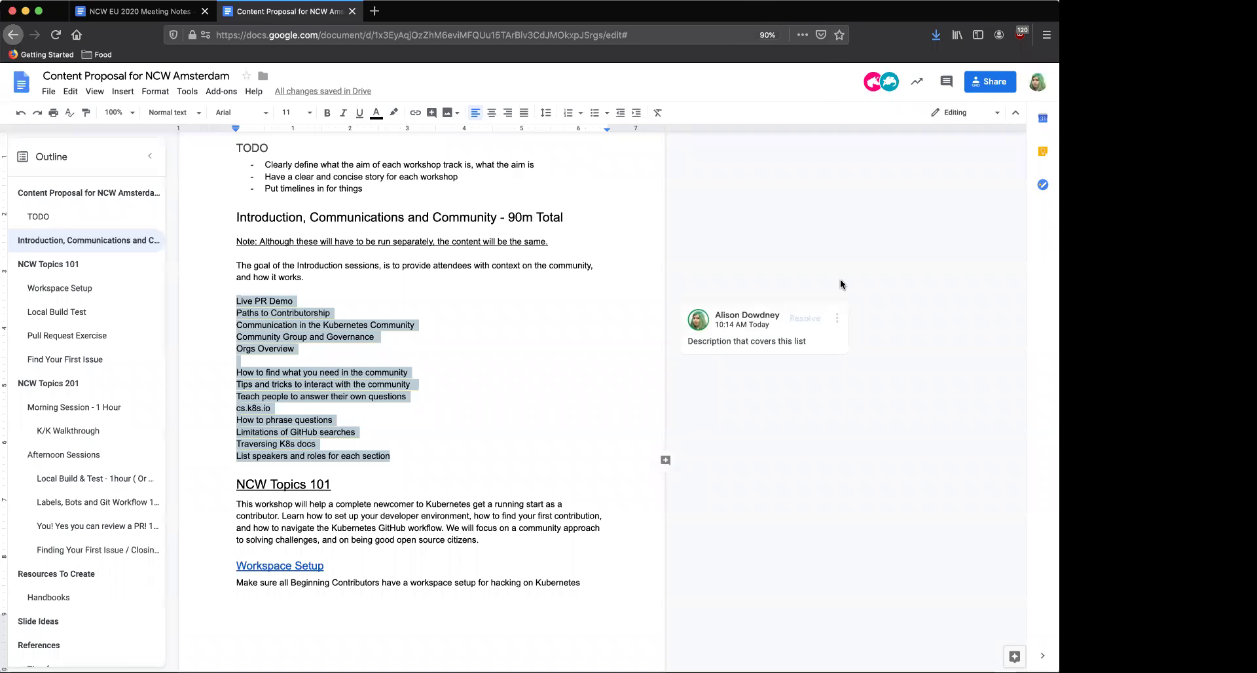
- Edit the comment, changing 'Description' to 'Blurb' so it reads 'Blurb that covers this list'
click(836, 318)
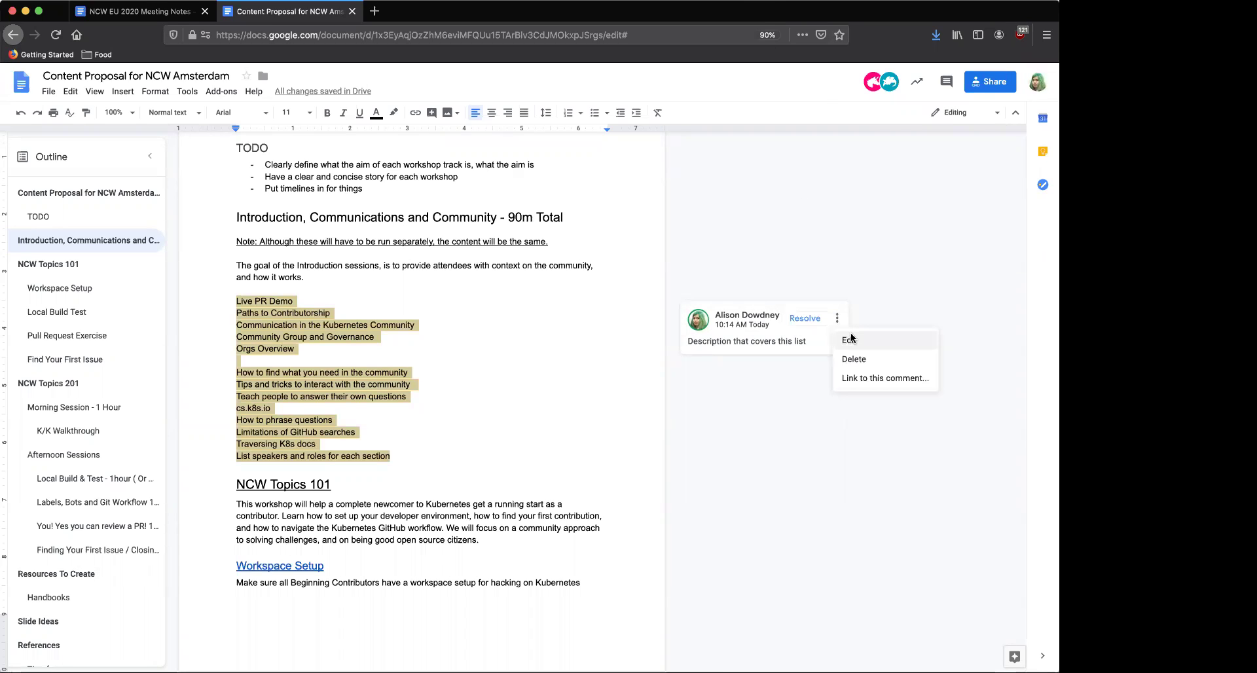
click(850, 339)
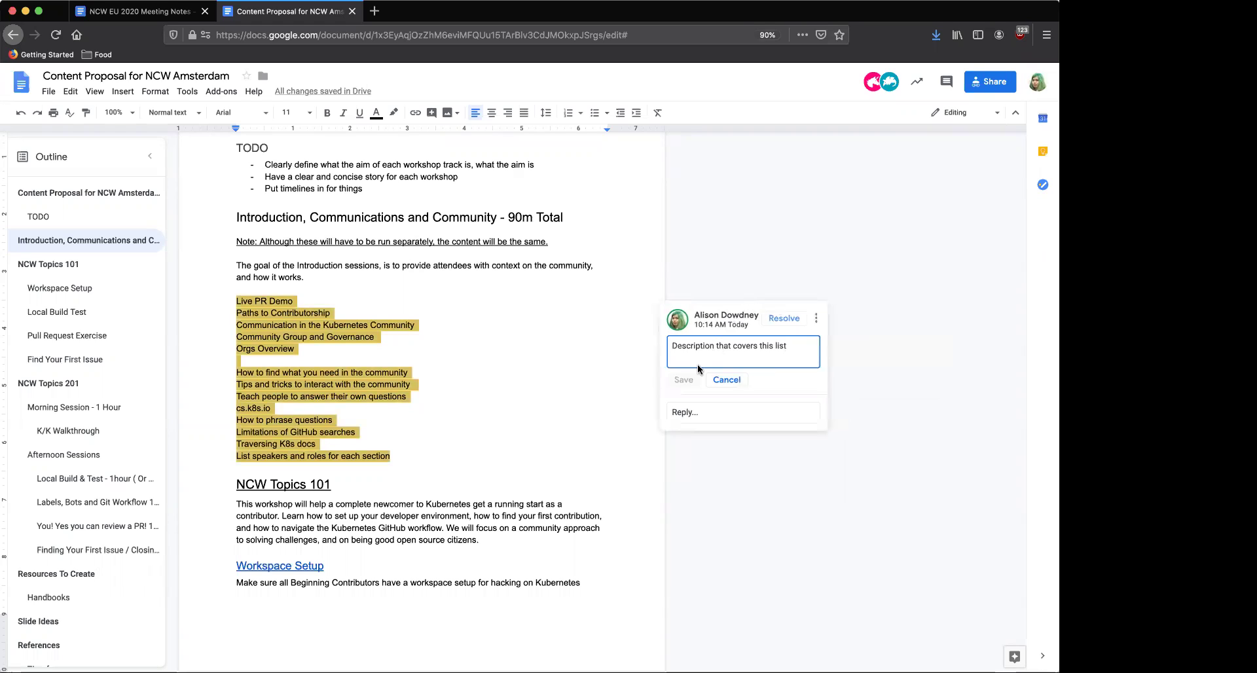
double_click(706, 345)
text(Blurb)
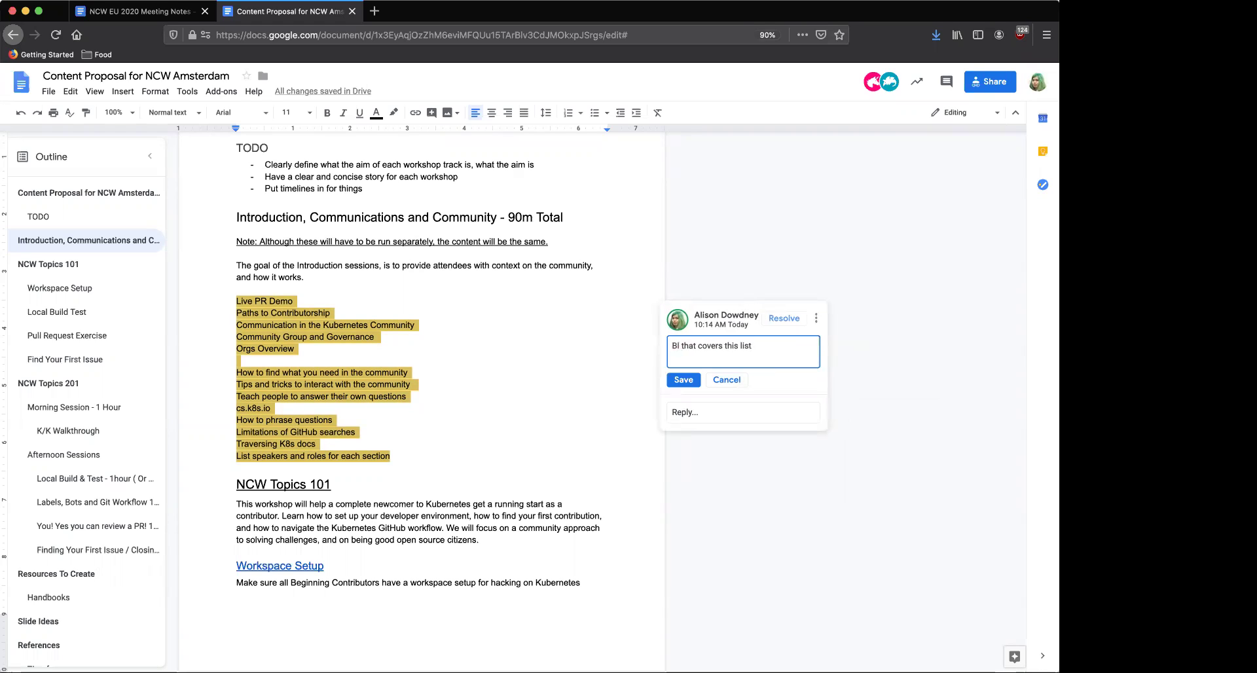
click(692, 382)
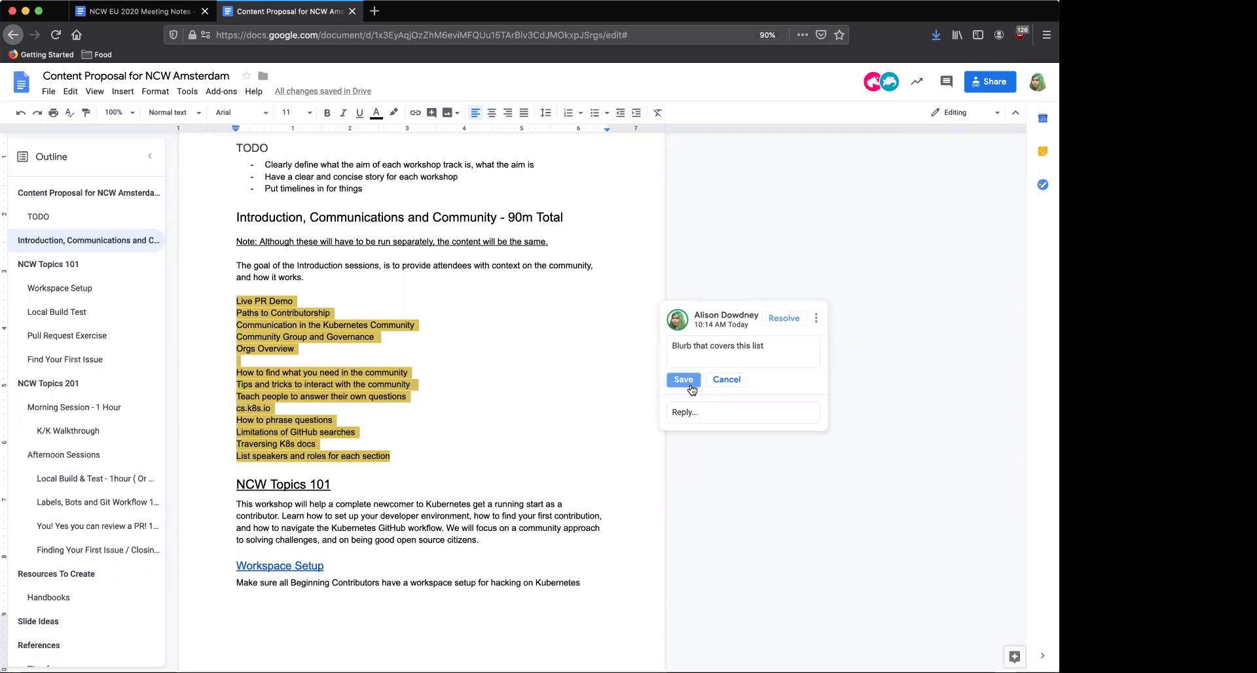
click(593, 380)
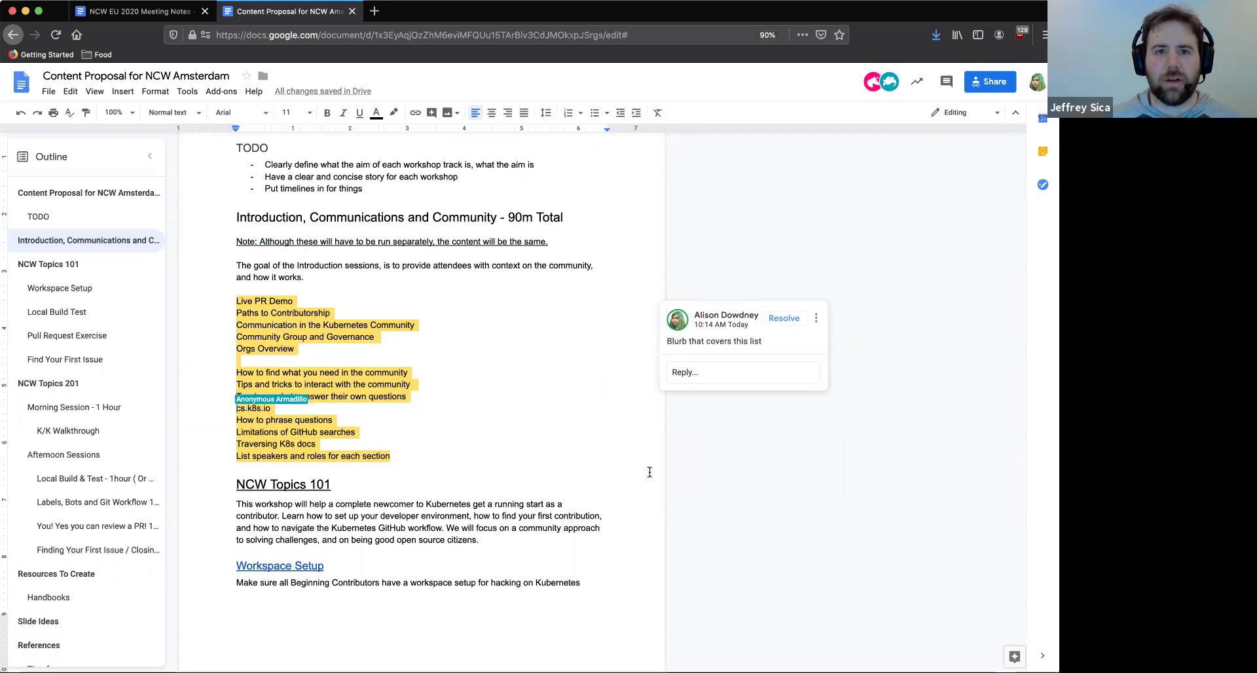
- Accept the 'Replace c with C' and 'Add space' suggestions so the item reads Cs.k8s.io
scroll(635, 485, down, 2)
scroll(630, 459, up, 1)
scroll(630, 459, down, 2)
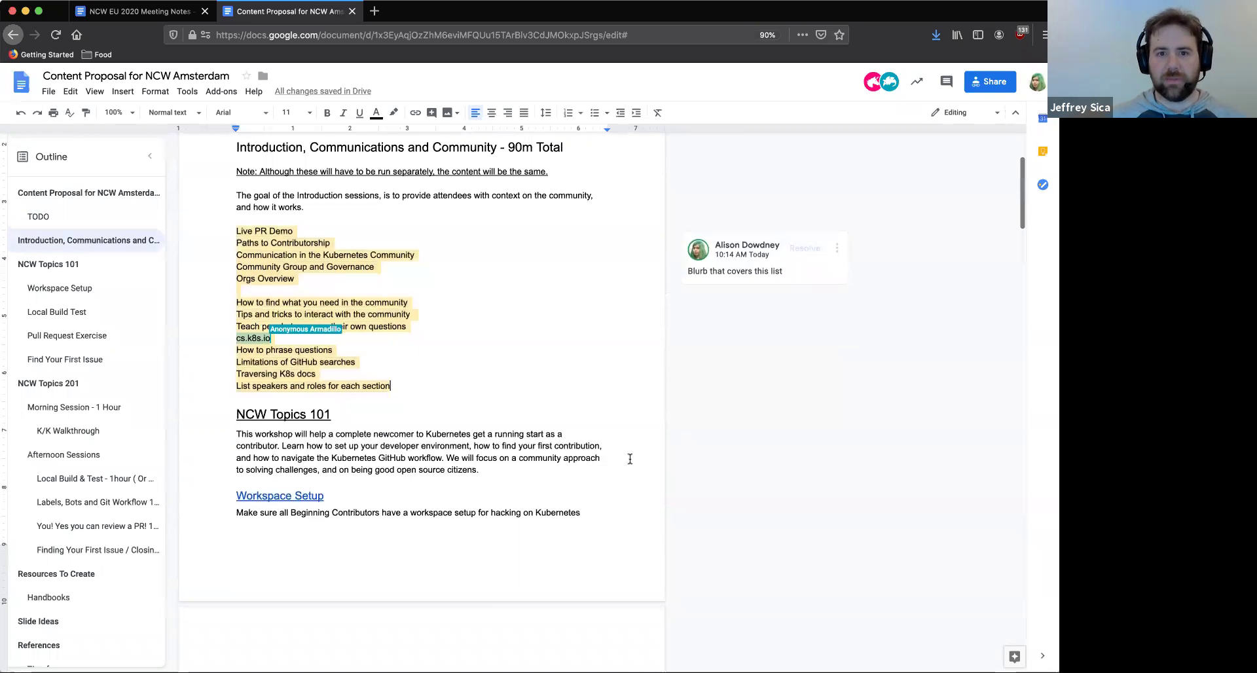
scroll(628, 452, up, 2)
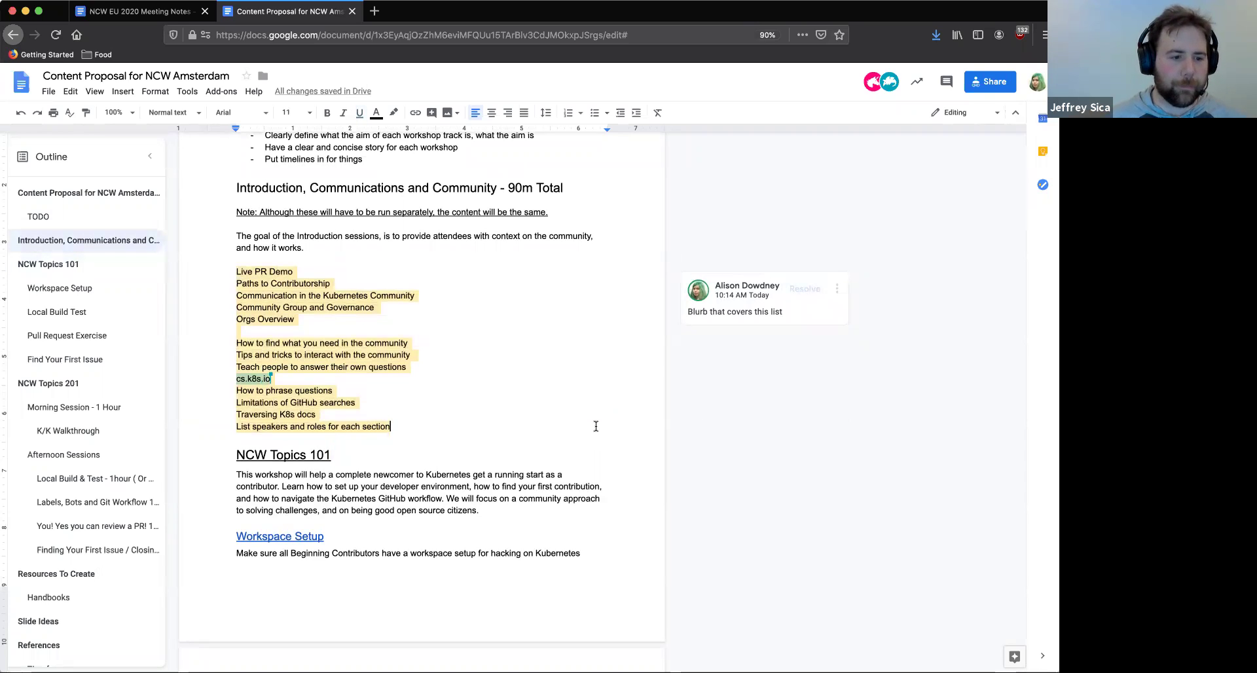
scroll(596, 423, down, 2)
scroll(595, 426, up, 2)
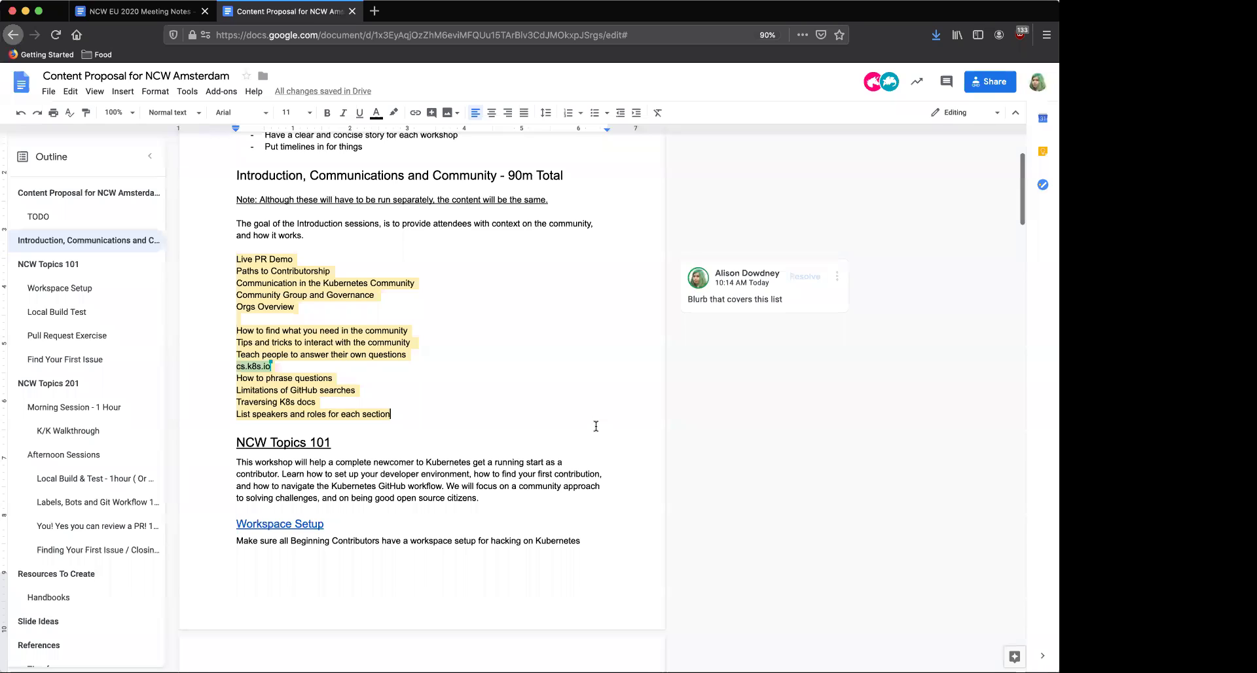
scroll(596, 426, down, 1)
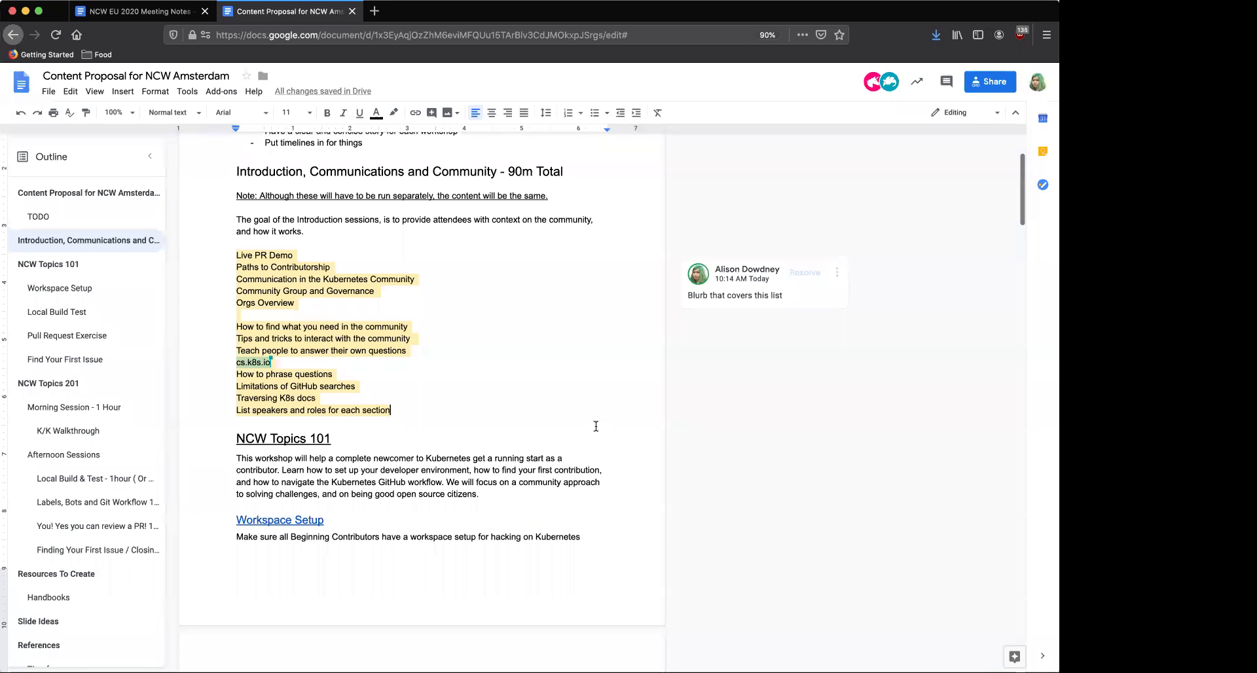
scroll(596, 426, up, 1)
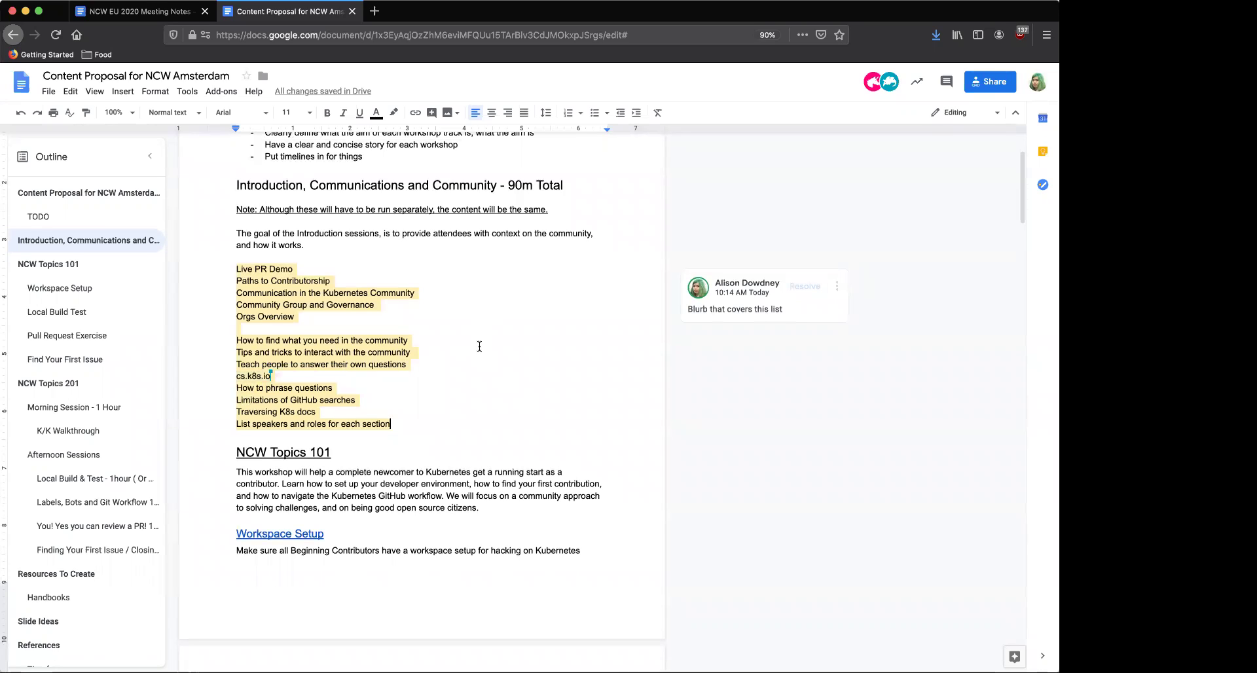
scroll(482, 384, down, 2)
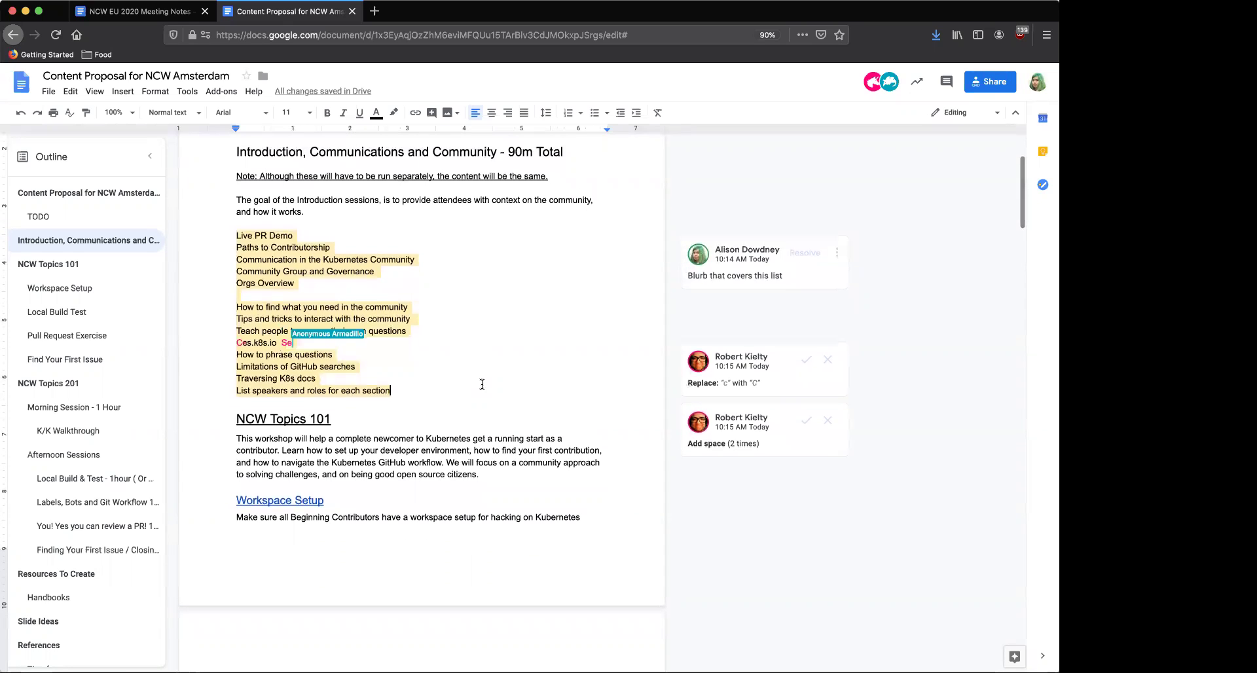
scroll(482, 384, up, 3)
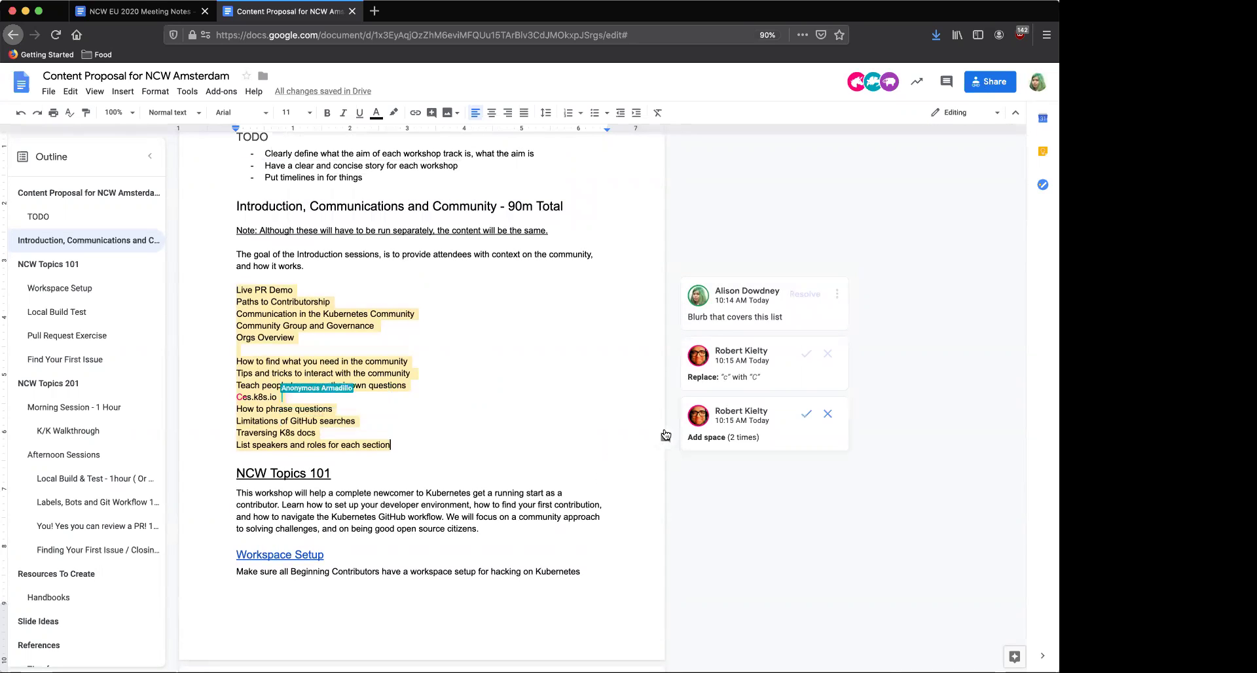
click(807, 354)
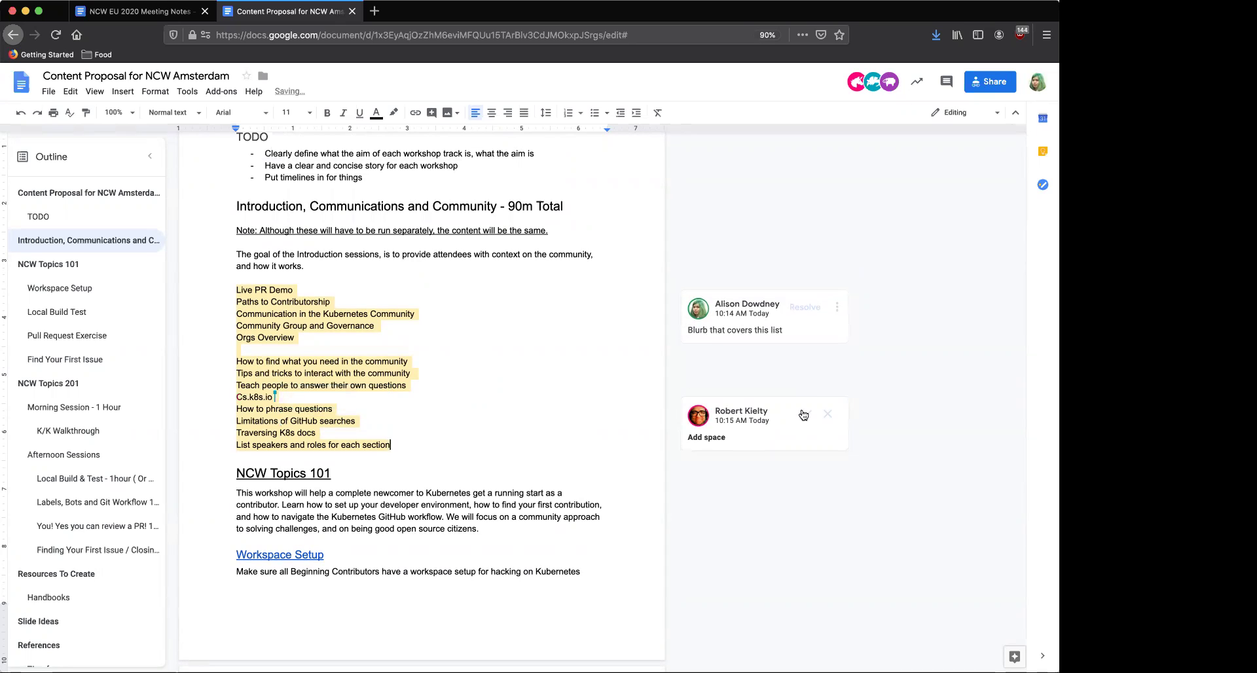
click(806, 415)
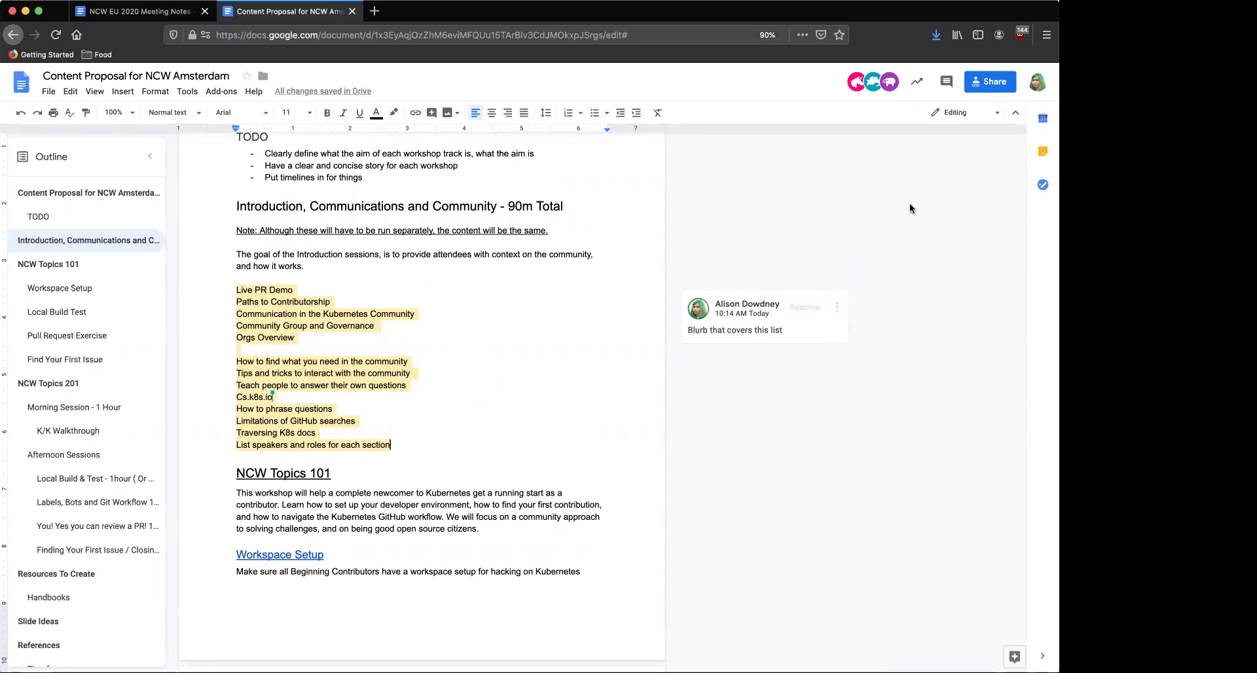
scroll(614, 476, down, 1)
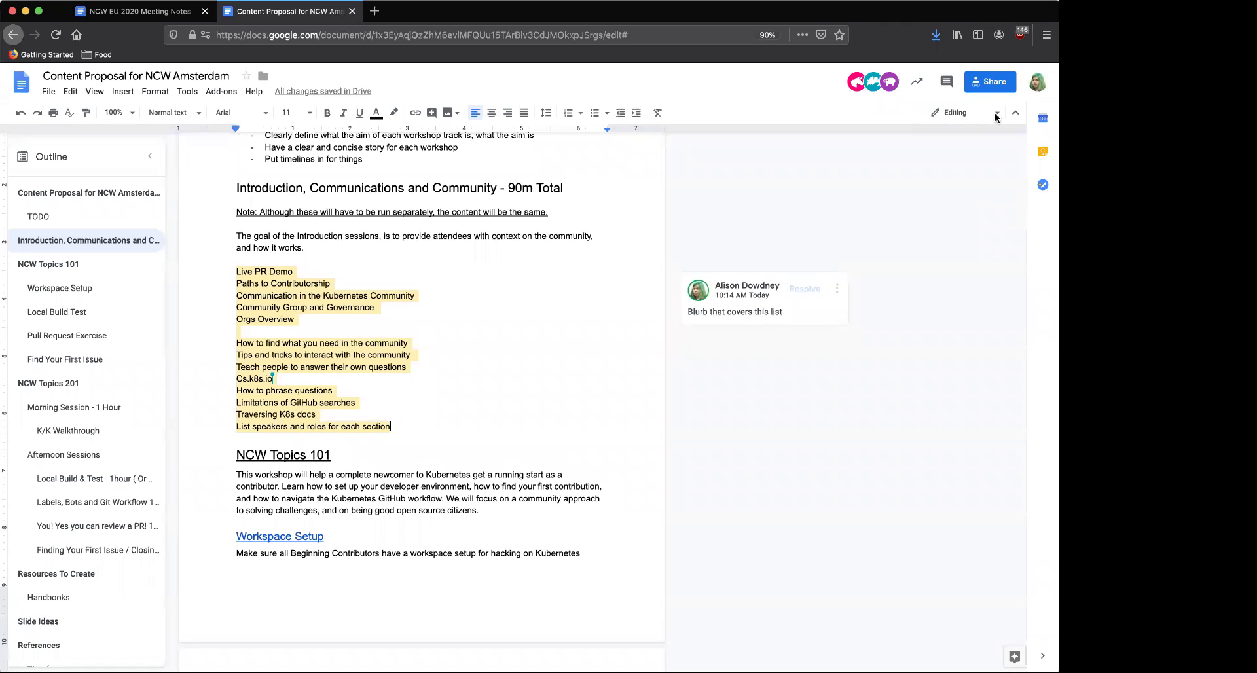
- Type 'Scavenger Hunt' on the empty line above Live PR Demo, with a blank line before it
click(355, 275)
double_click(350, 260)
click(419, 261)
click(520, 266)
click(508, 317)
click(475, 256)
text(Scavenger Hunt)
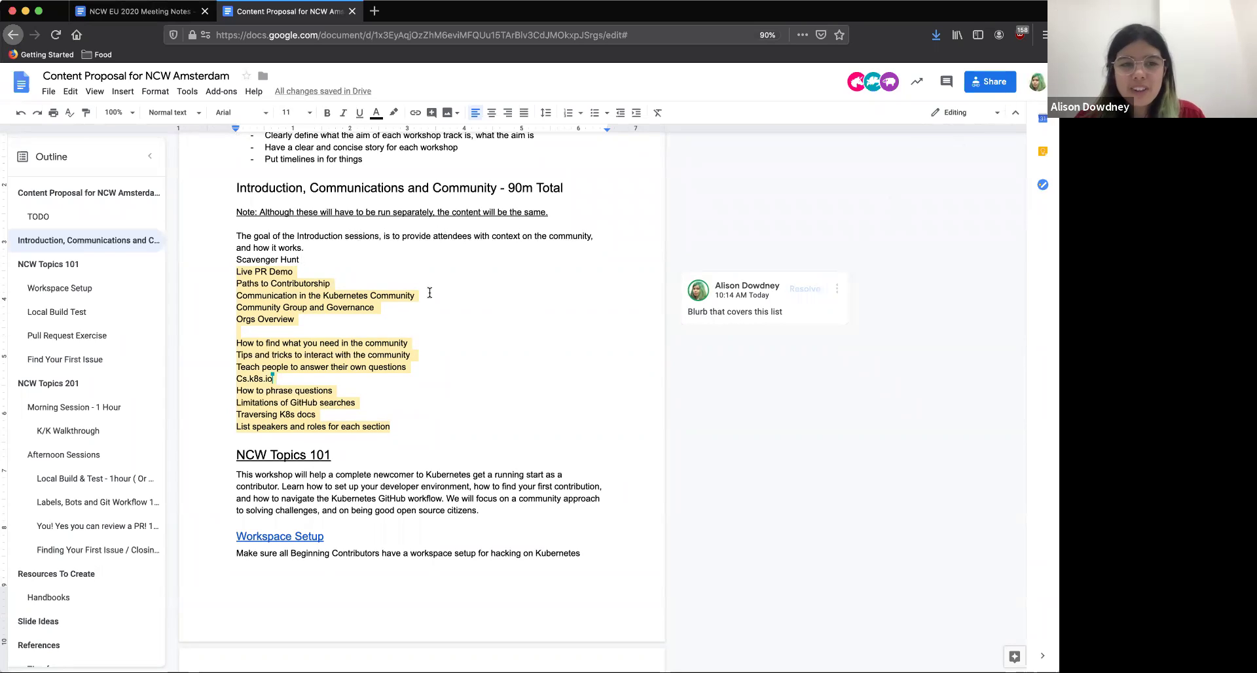
click(320, 245)
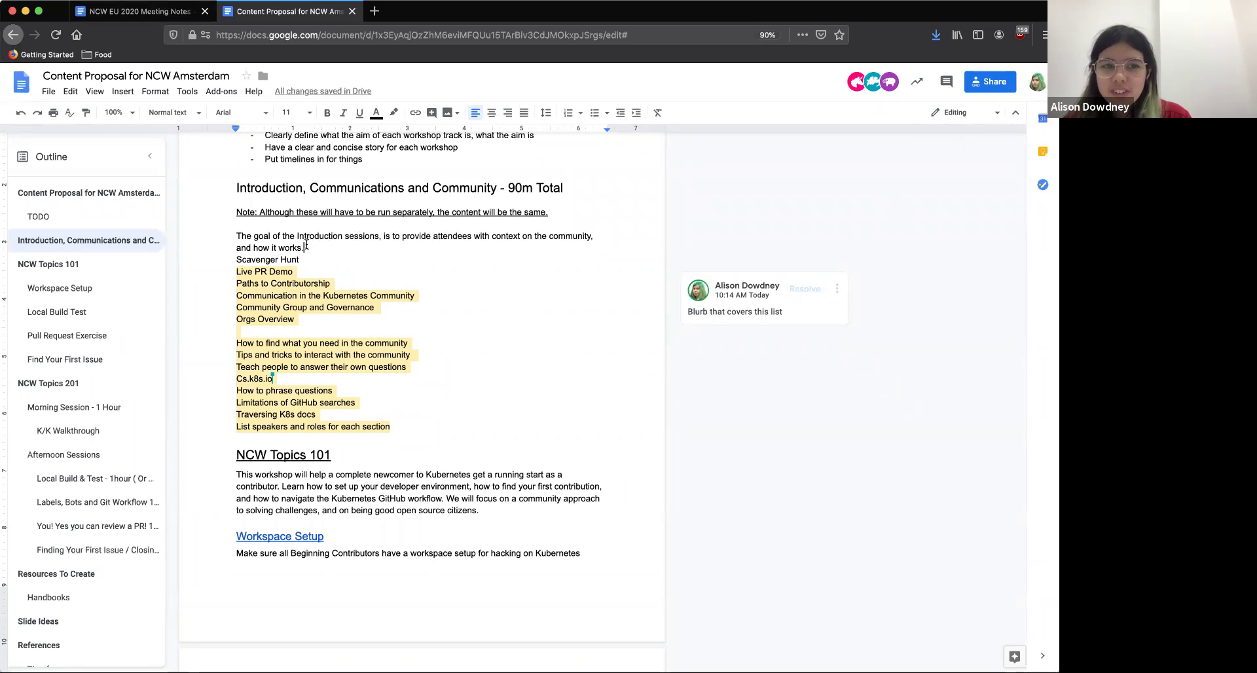
key(Return)
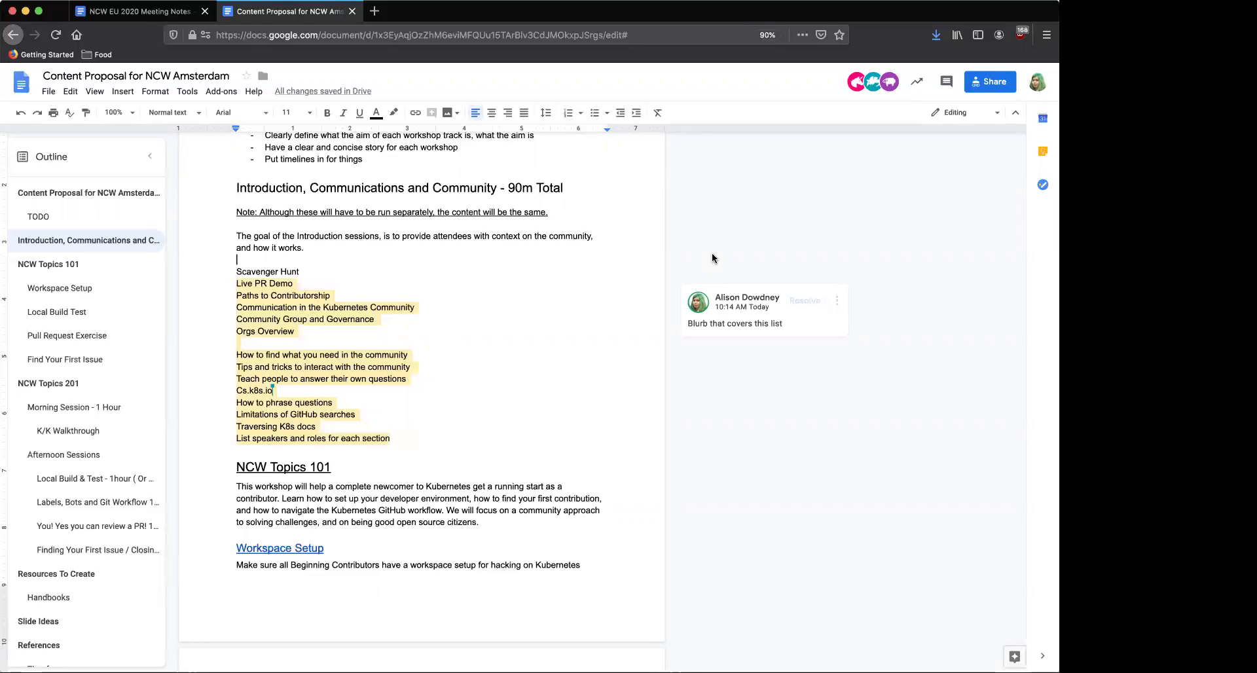
scroll(590, 307, up, 2)
scroll(590, 306, down, 1)
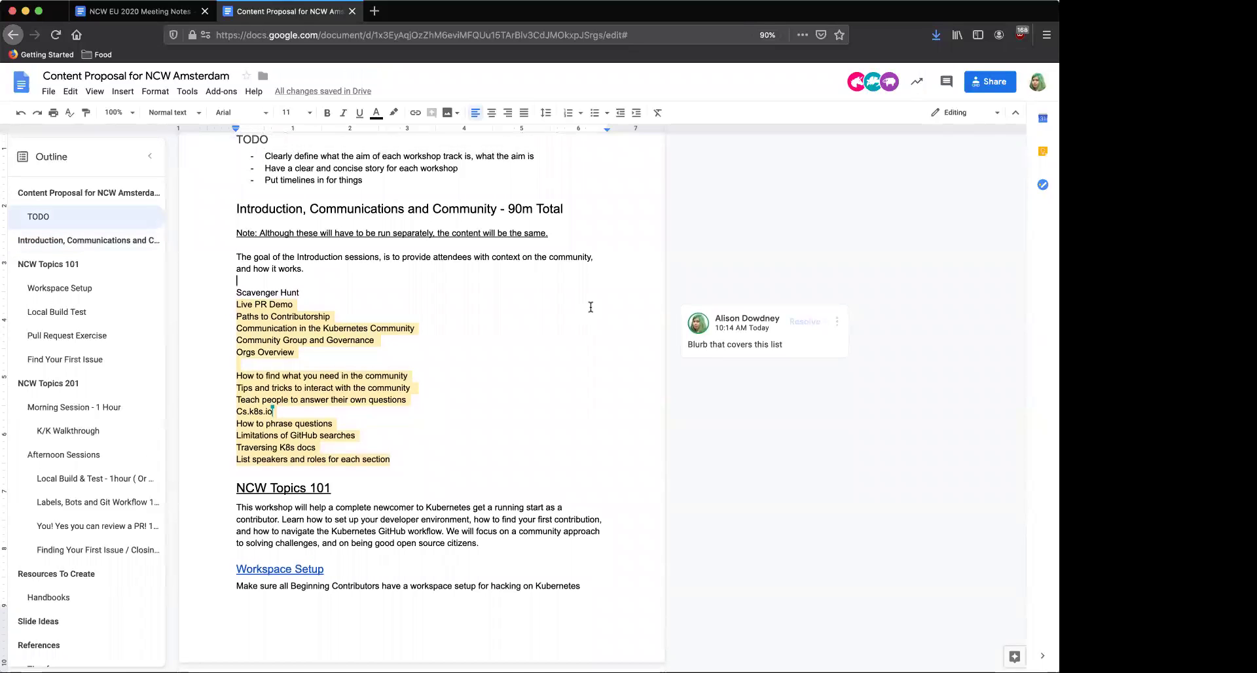
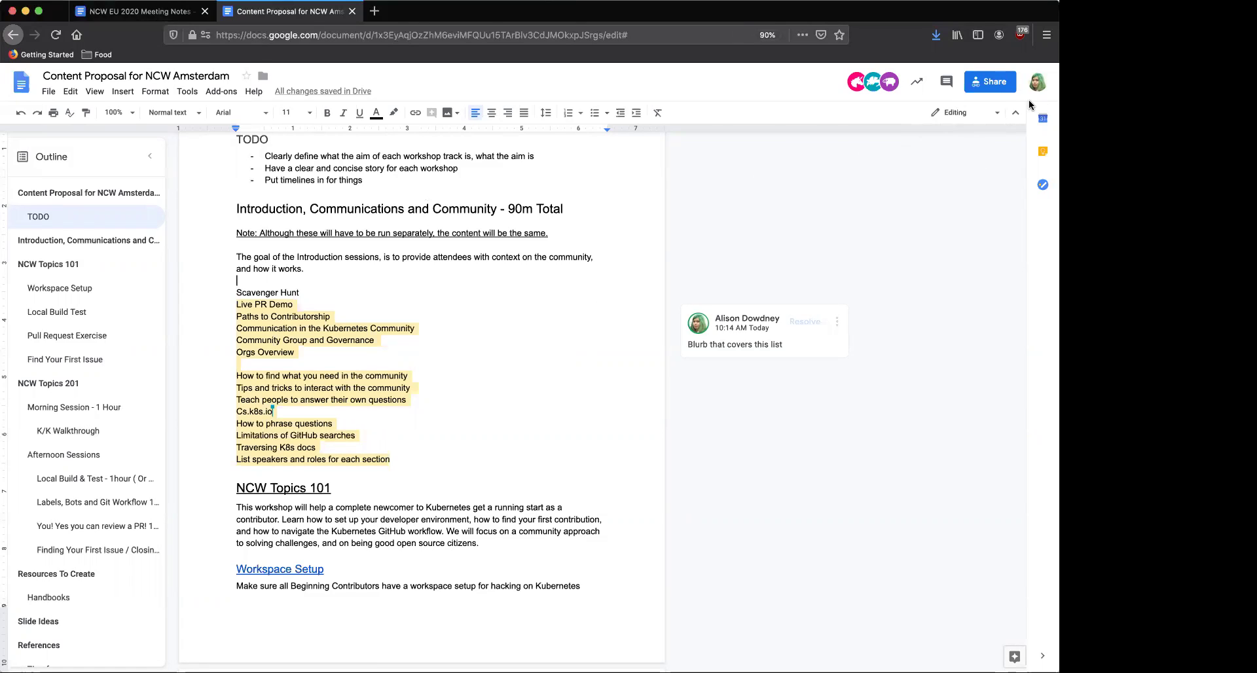
- Delete the stray trailing space after Scavenger Hunt in the Introduction list
scroll(405, 459, down, 5)
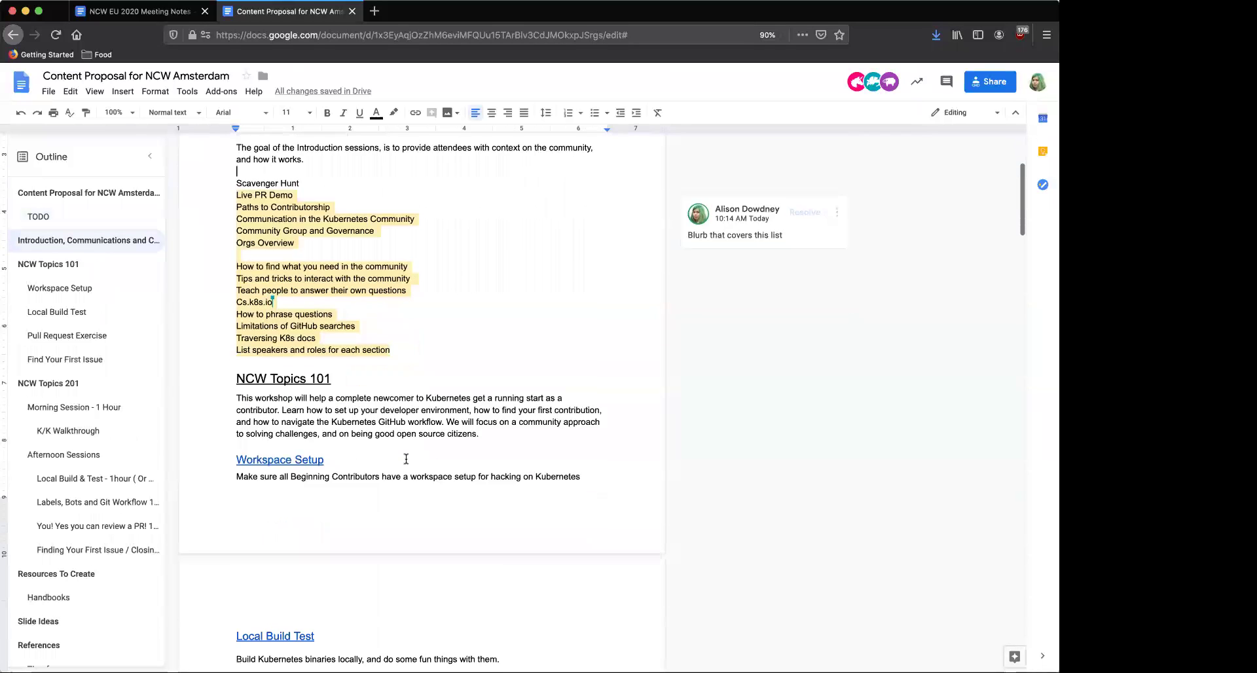
scroll(406, 458, up, 3)
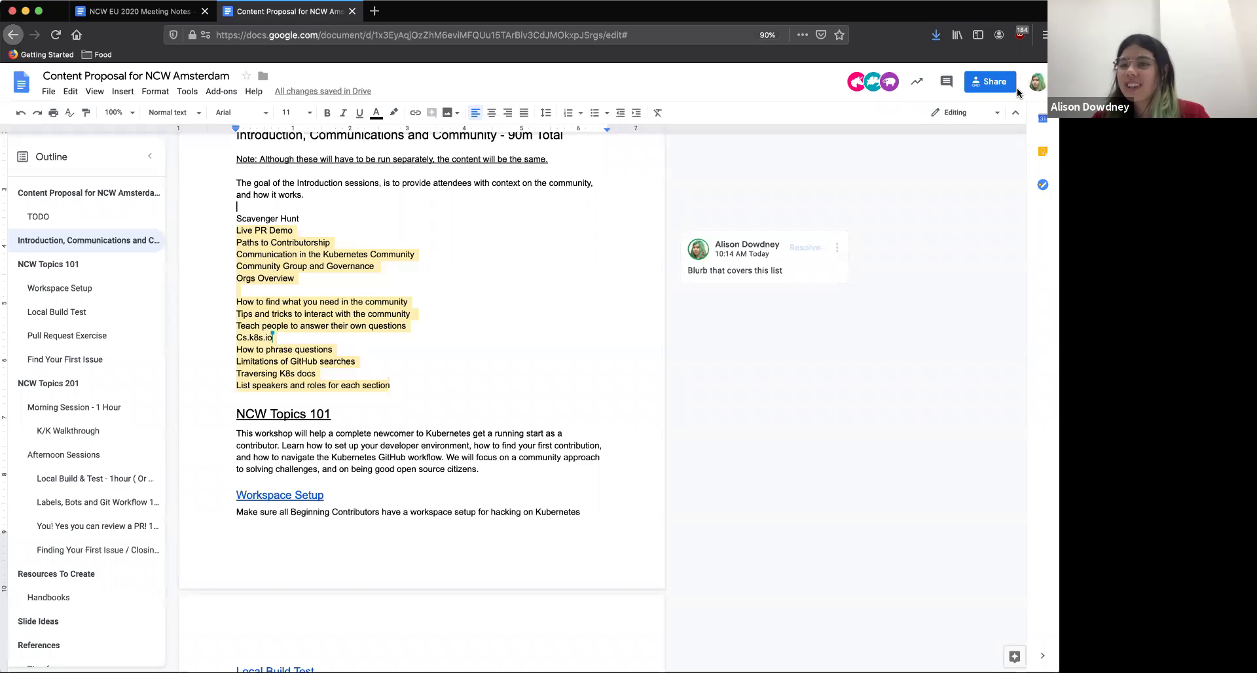
scroll(437, 447, down, 3)
scroll(437, 447, up, 6)
scroll(437, 447, down, 5)
scroll(437, 447, up, 5)
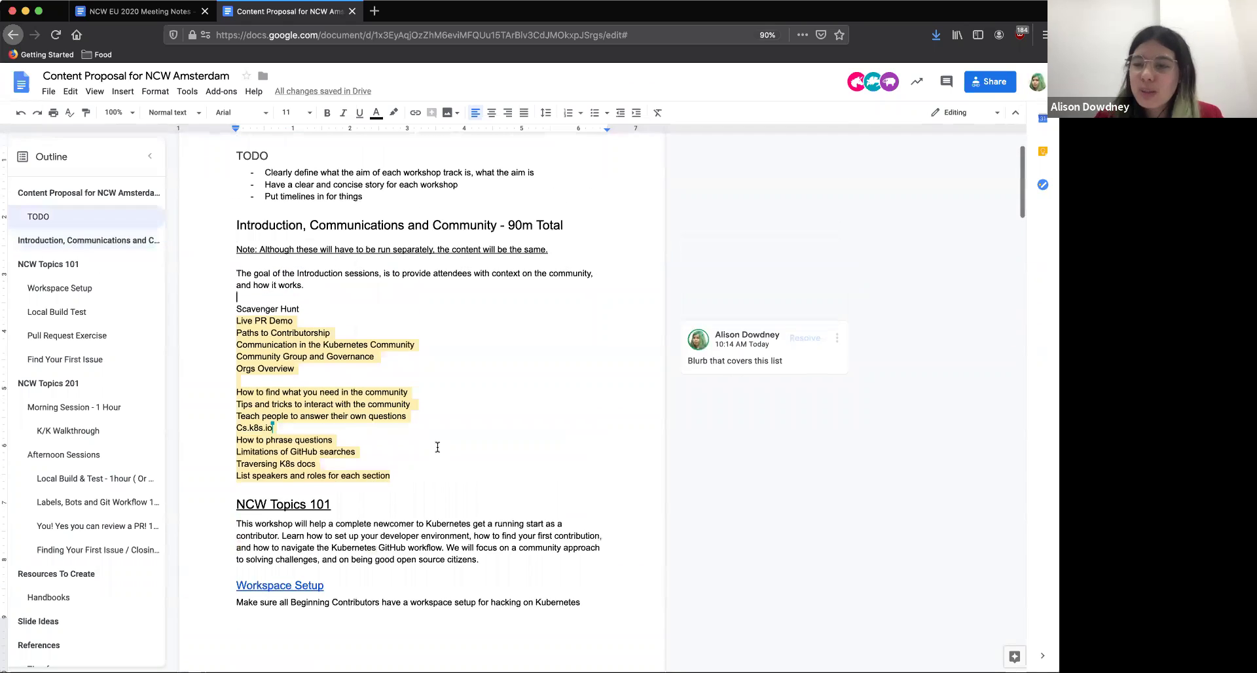
scroll(437, 445, down, 4)
scroll(437, 441, down, 3)
scroll(438, 441, up, 1)
scroll(394, 344, down, 3)
scroll(394, 345, up, 5)
scroll(394, 345, up, 5)
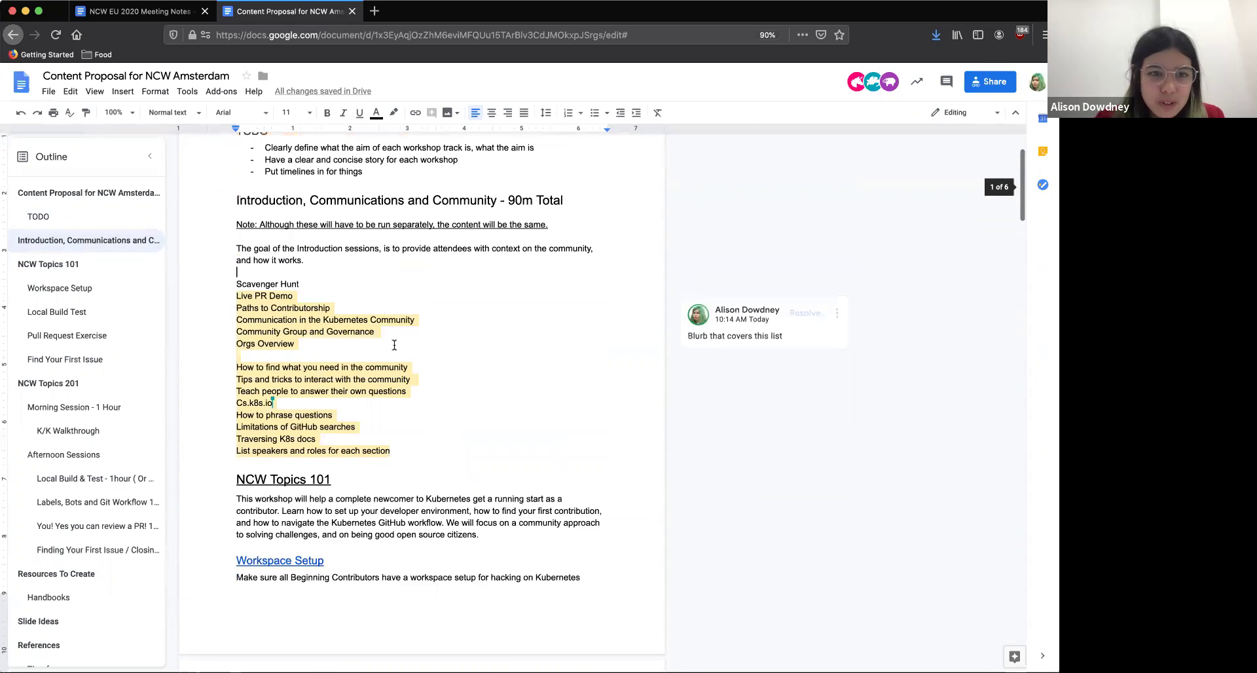
scroll(394, 344, down, 1)
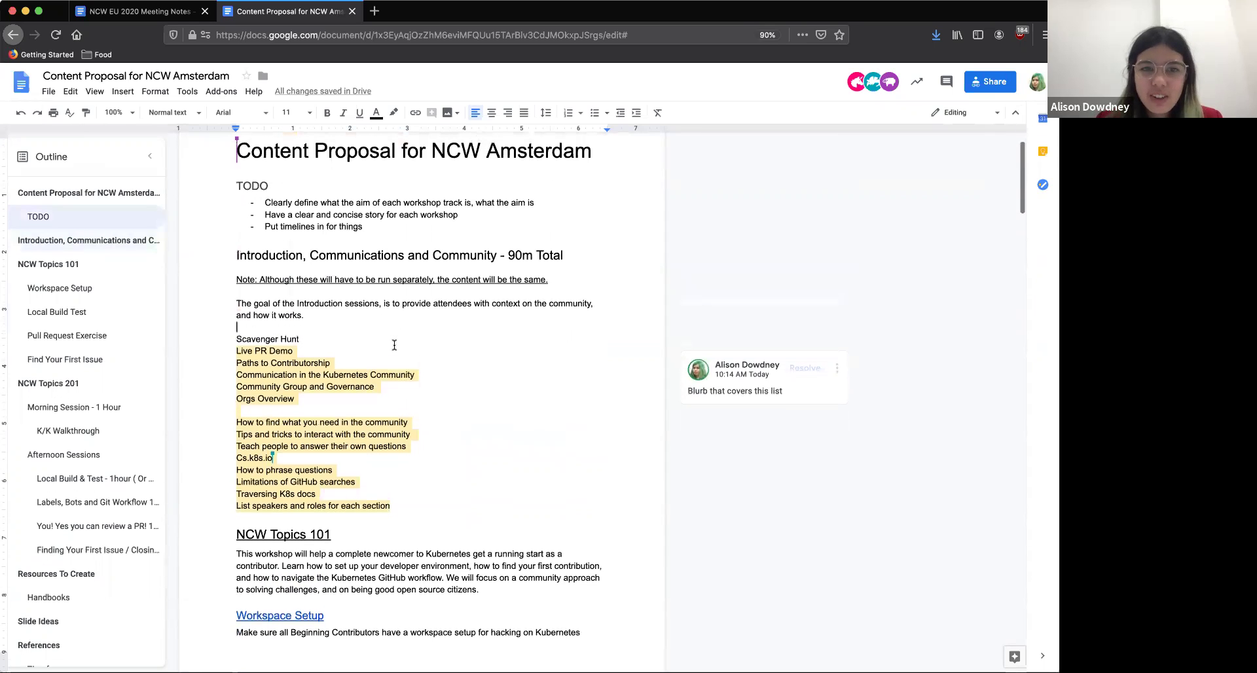
scroll(394, 345, up, 1)
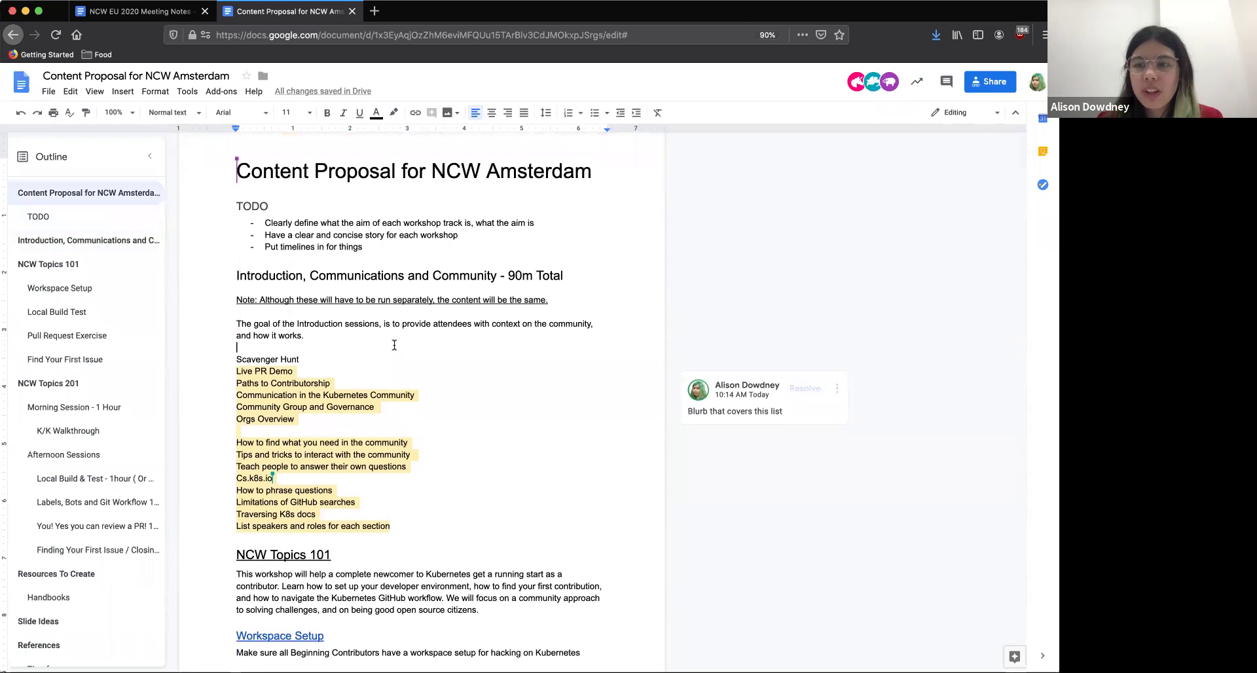
scroll(394, 345, up, 1)
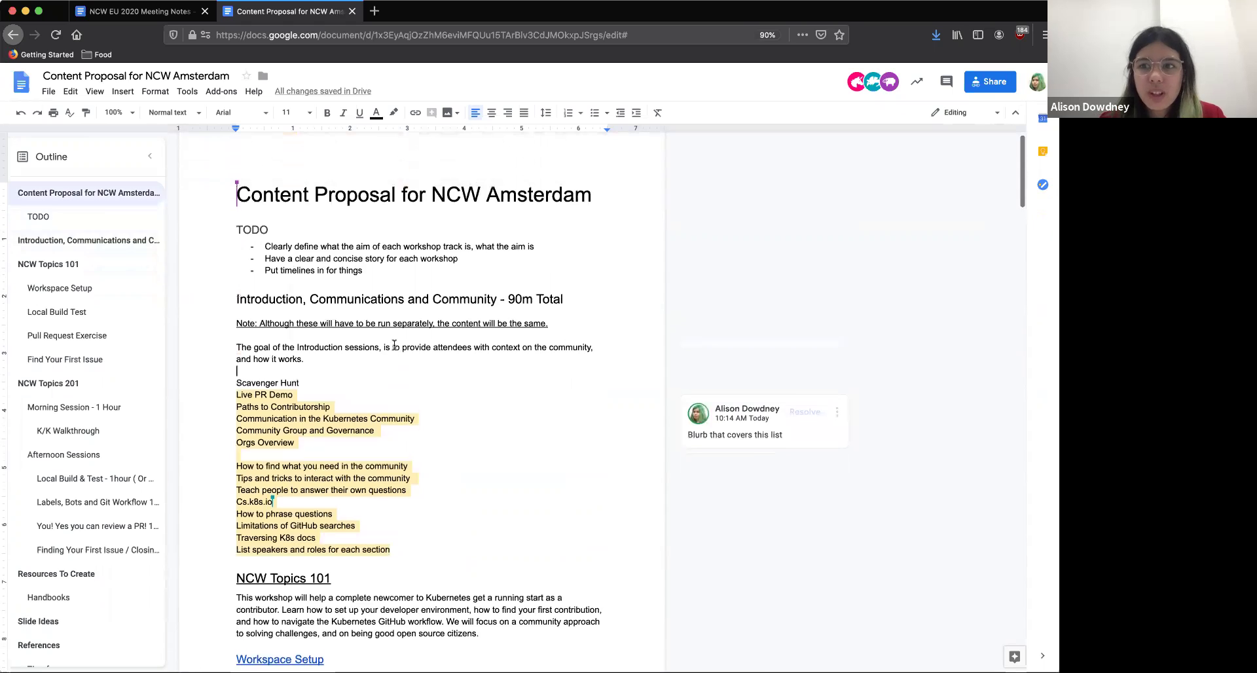
scroll(394, 345, down, 1)
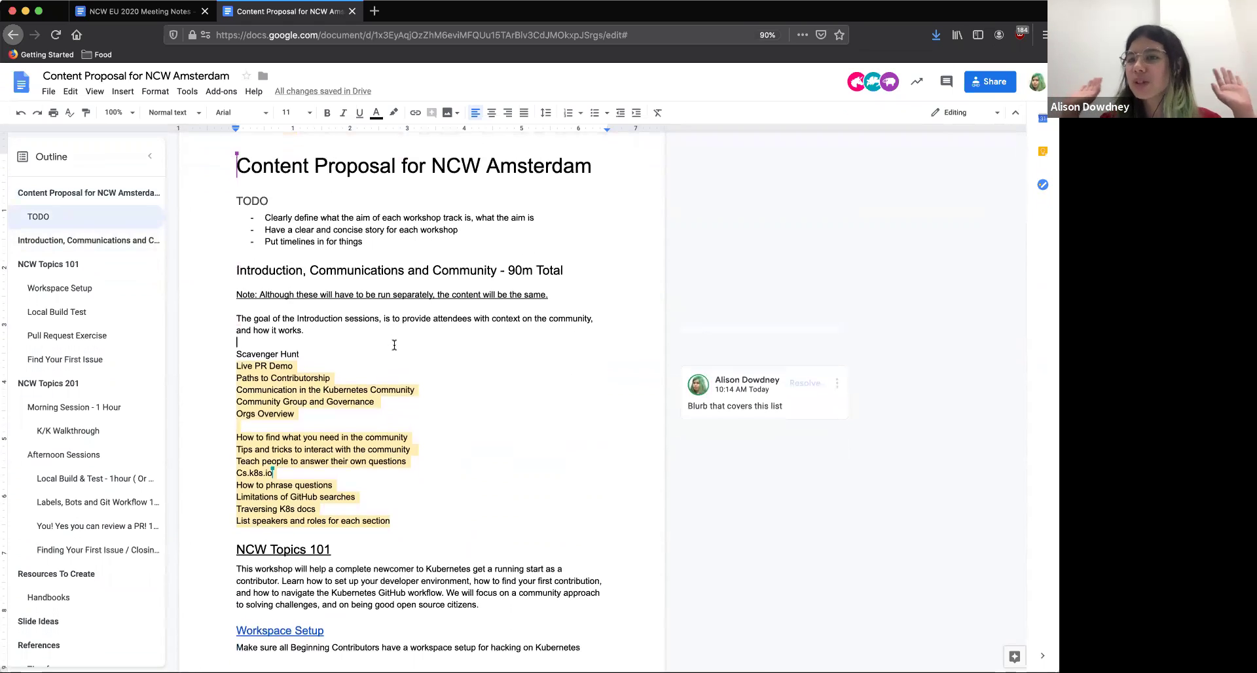
scroll(394, 345, down, 6)
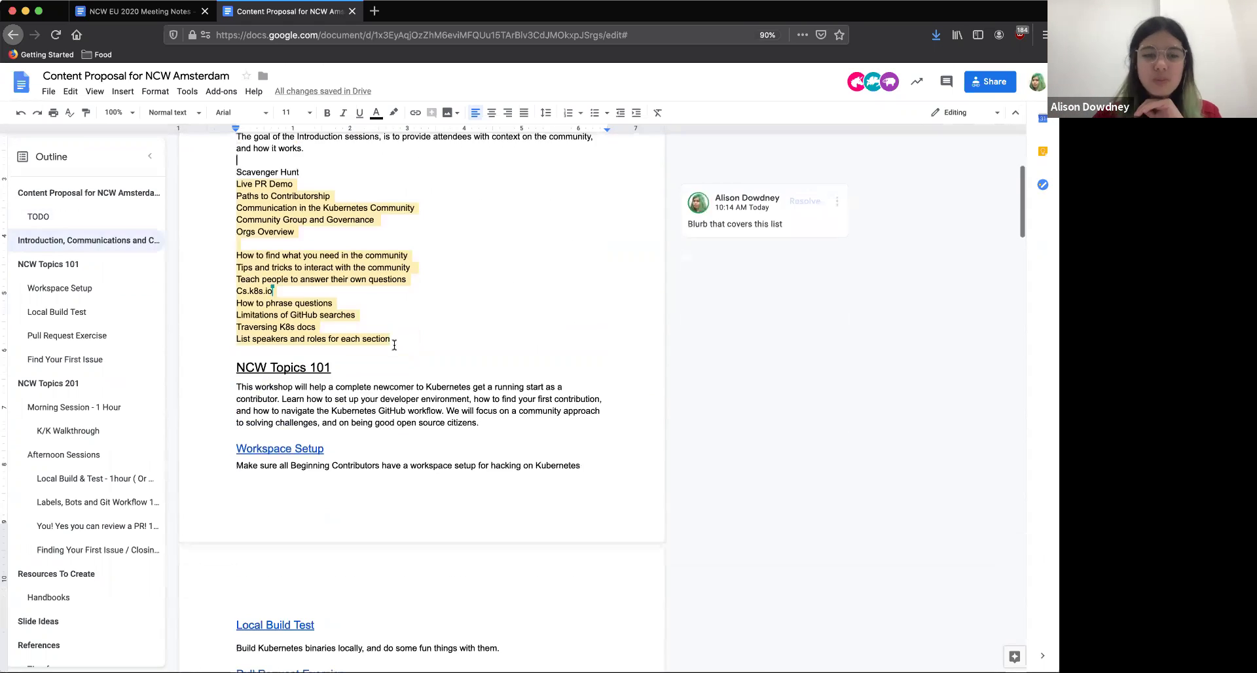
scroll(394, 345, down, 3)
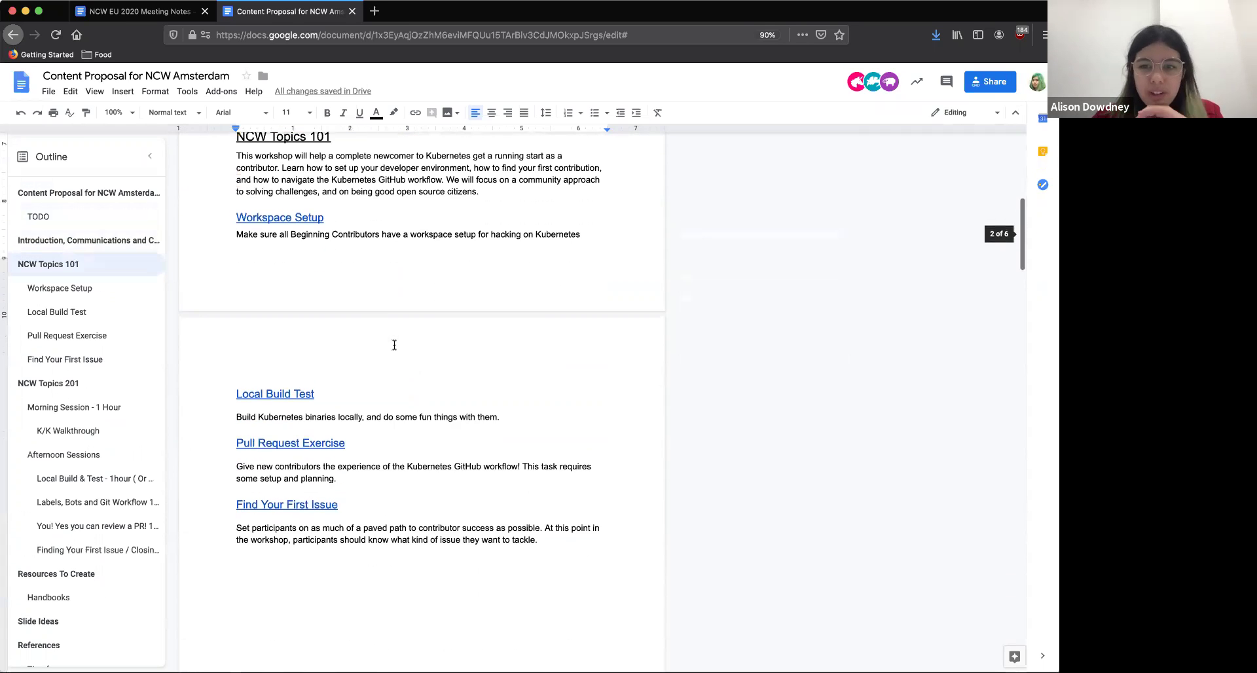
scroll(394, 345, up, 3)
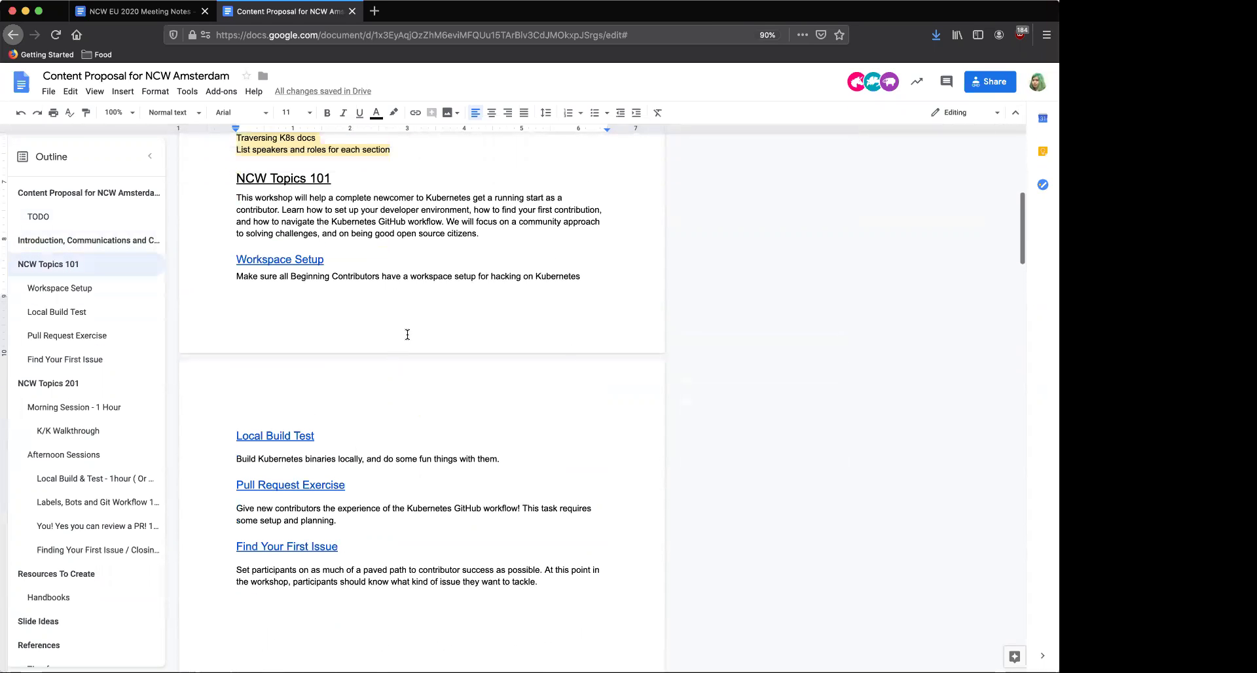
scroll(410, 334, up, 2)
scroll(409, 333, up, 1)
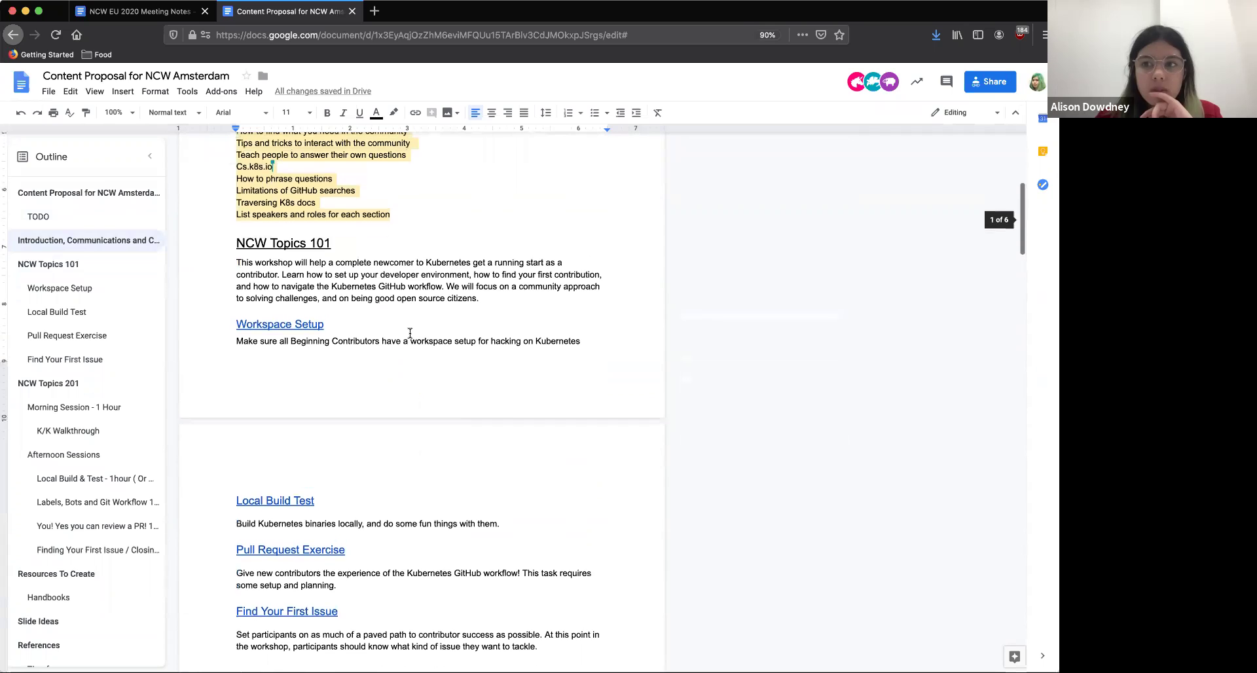
scroll(410, 334, up, 2)
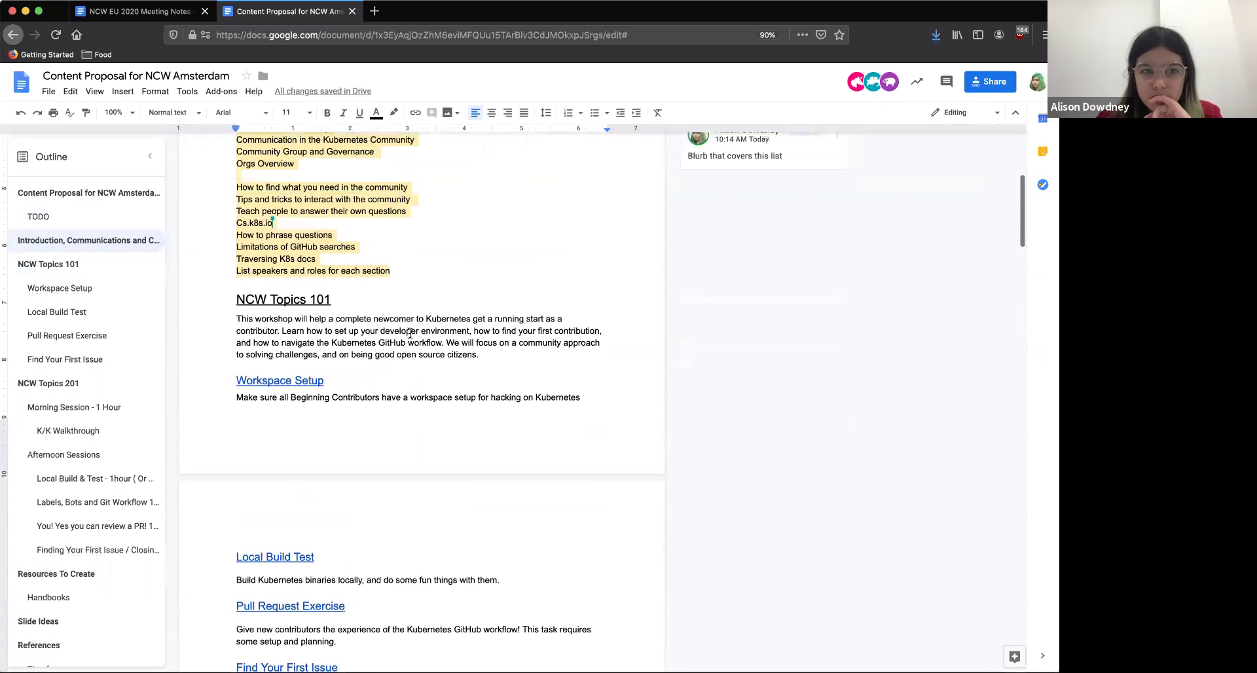
scroll(410, 334, up, 2)
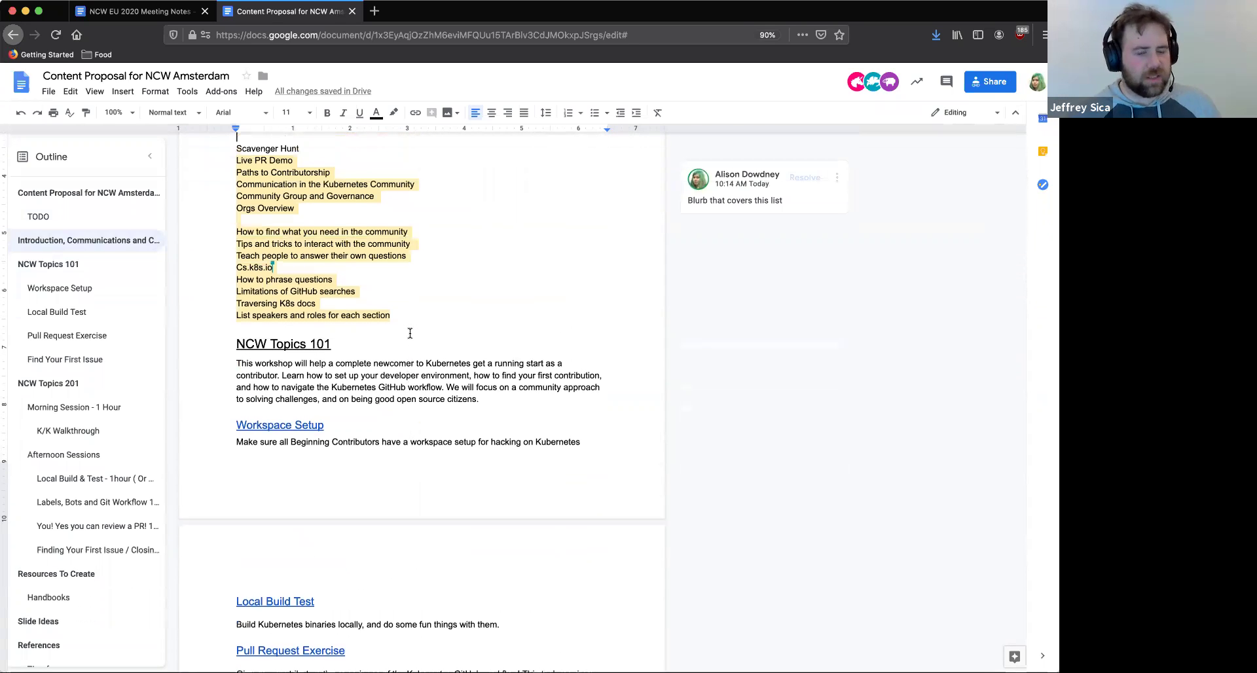
scroll(410, 333, up, 1)
scroll(410, 333, up, 2)
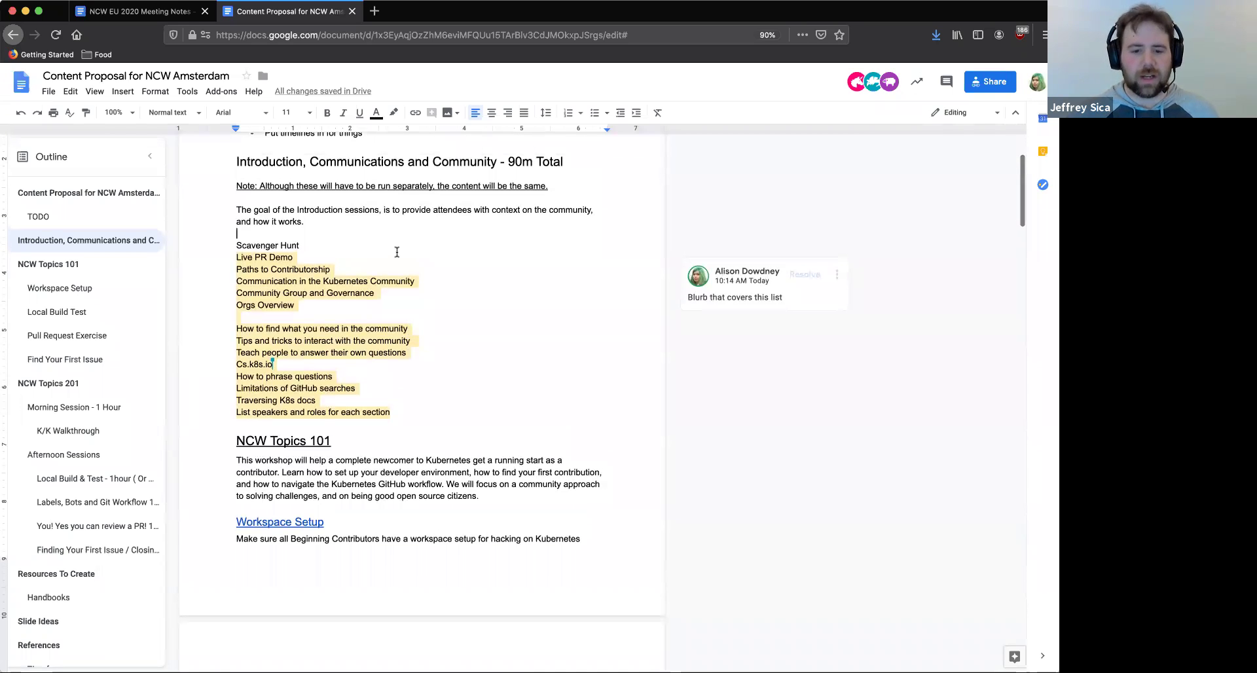
double_click(393, 248)
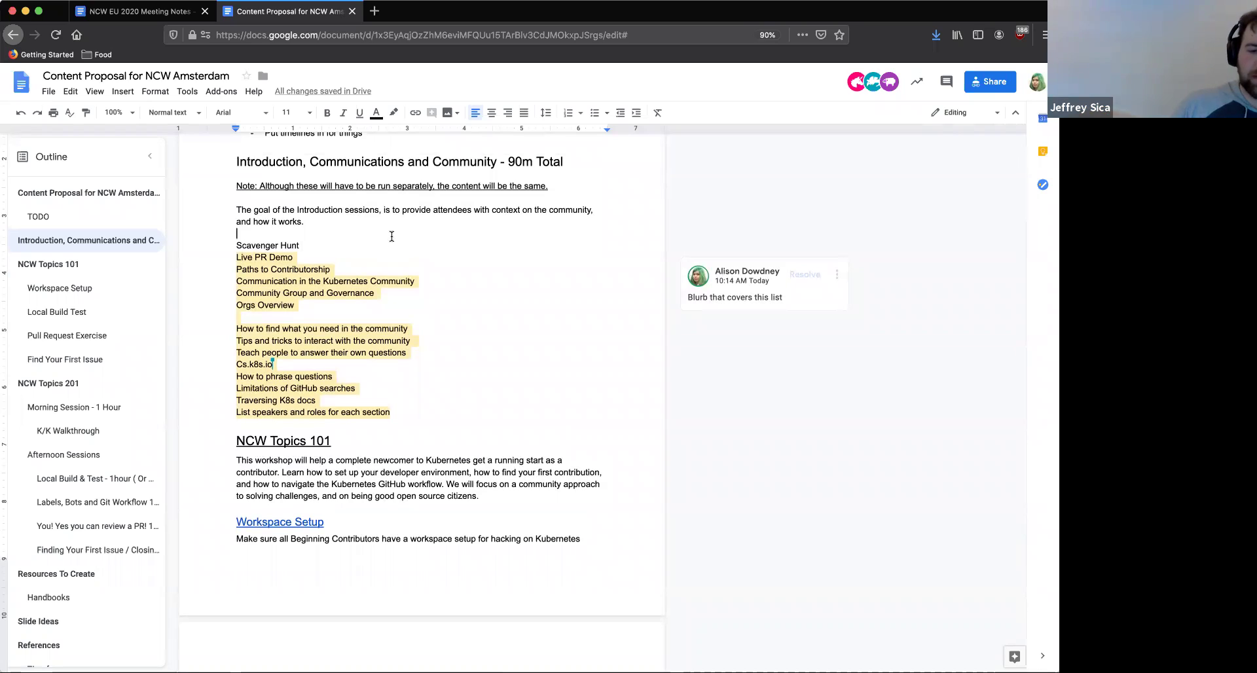
key(BackSpace)
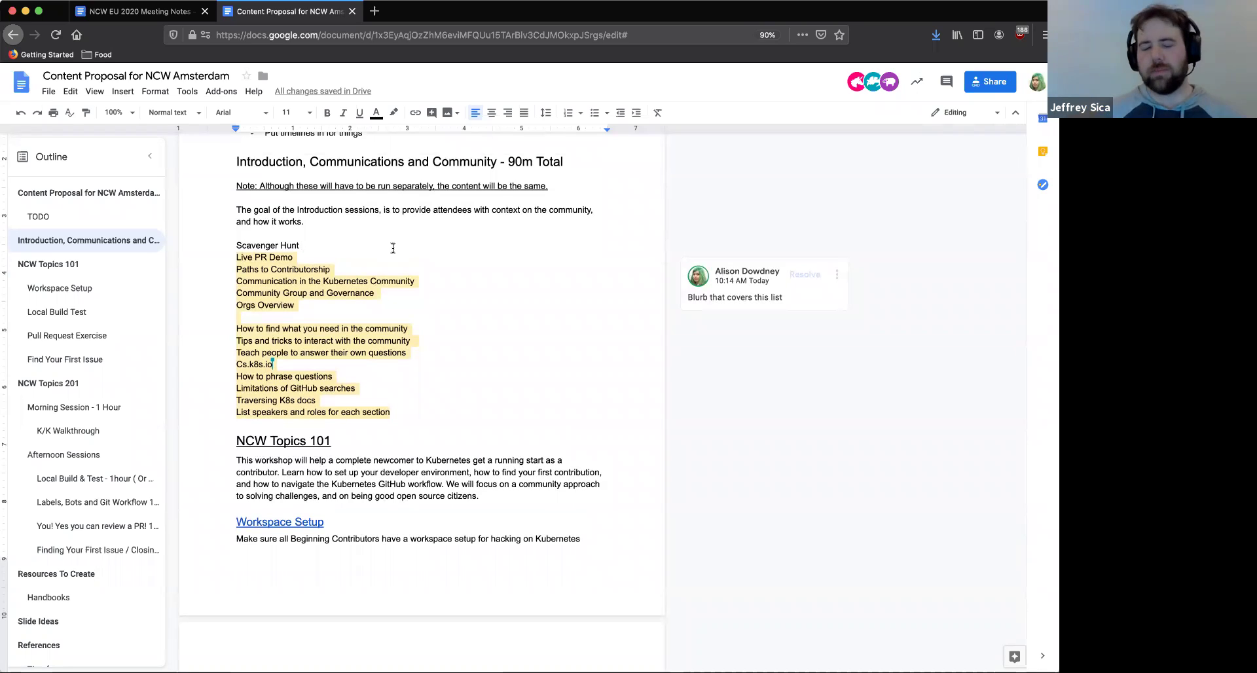
- Add a 'Discuss, Slack' line on the blank line above Scavenger Hunt
click(370, 234)
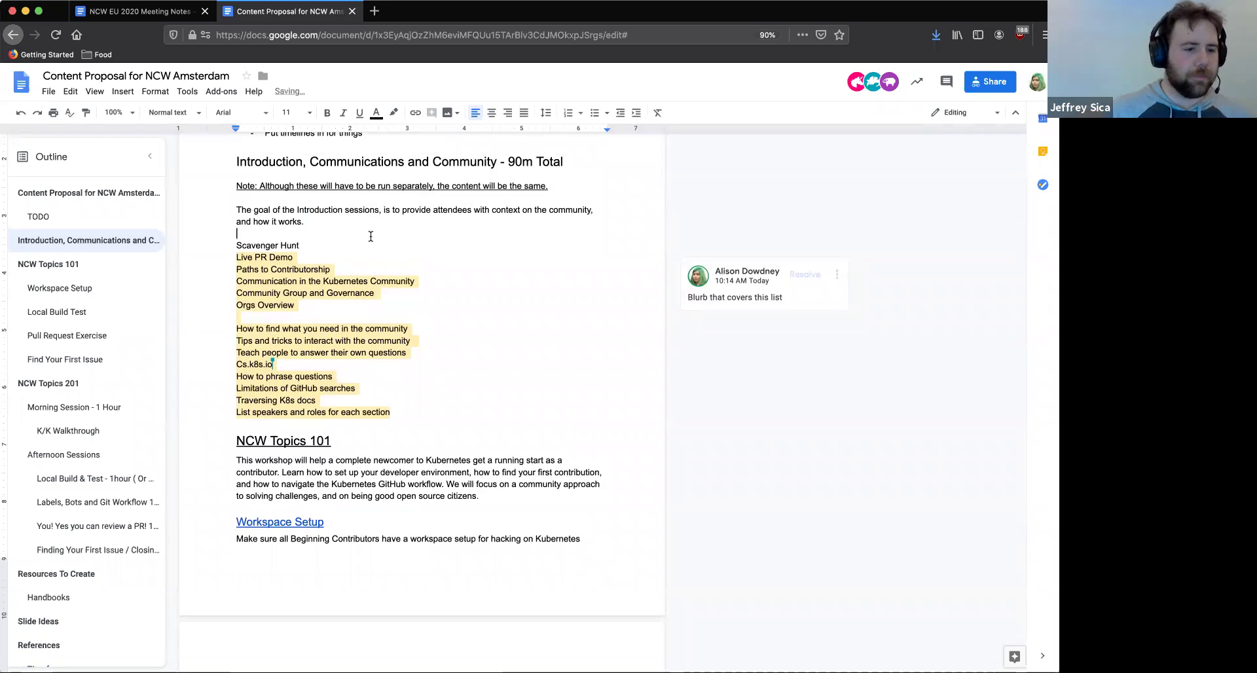
text(Disc)
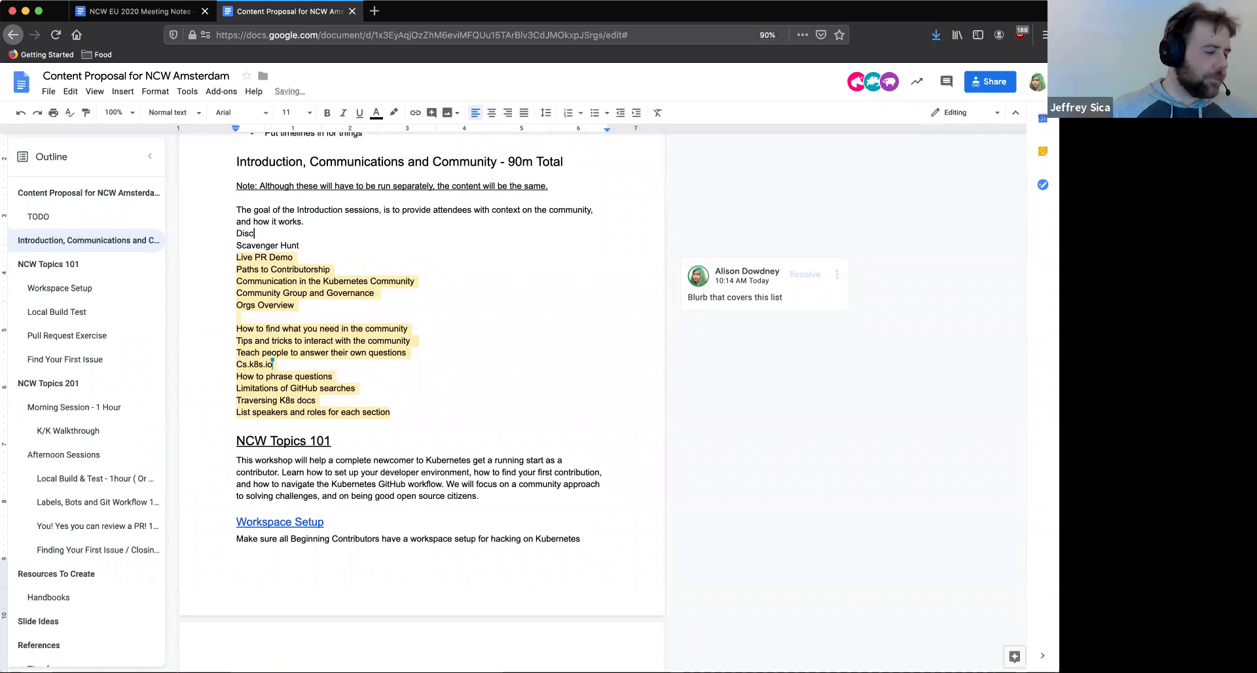
text(uss Slack)
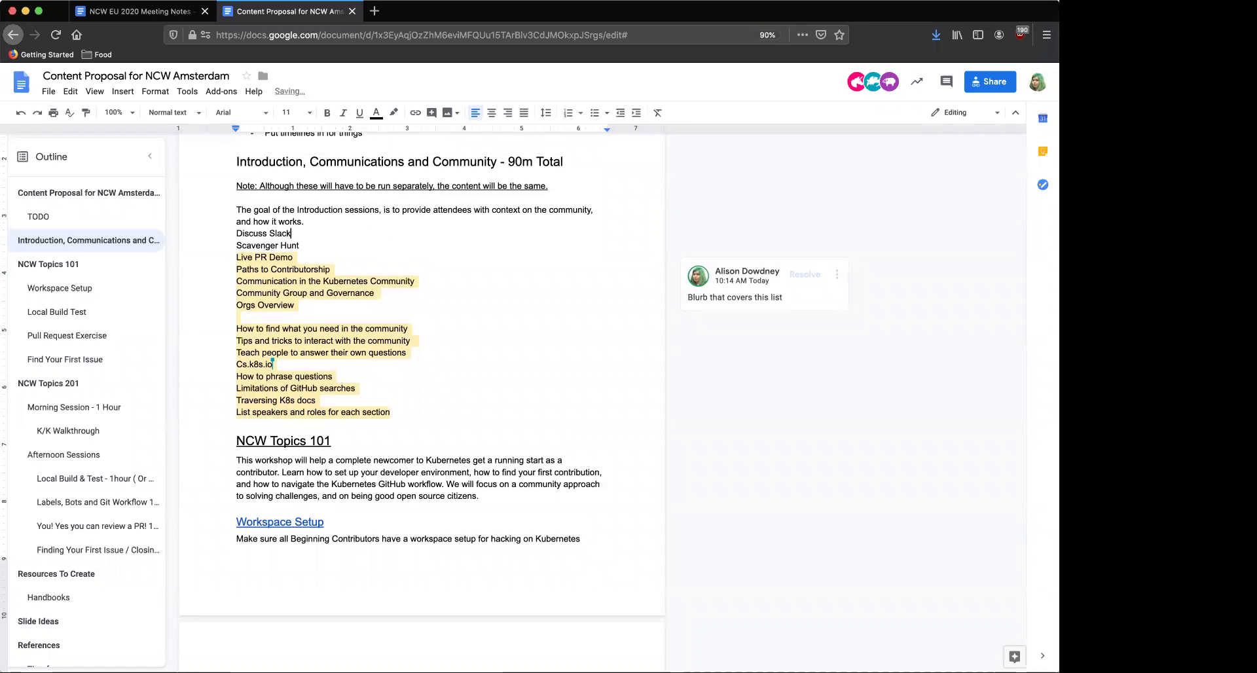
text(,)
click(423, 296)
scroll(423, 304, down, 2)
scroll(423, 304, up, 1)
click(417, 208)
click(396, 201)
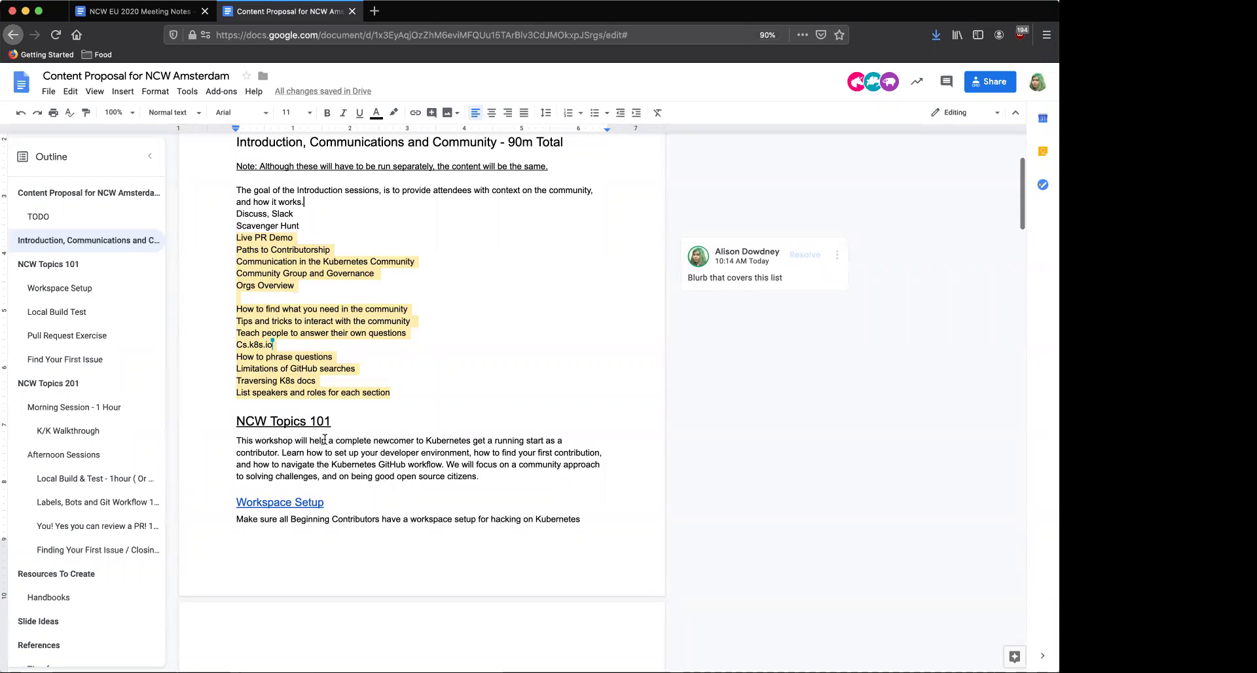
scroll(325, 439, down, 5)
scroll(325, 439, up, 1)
scroll(324, 440, down, 1)
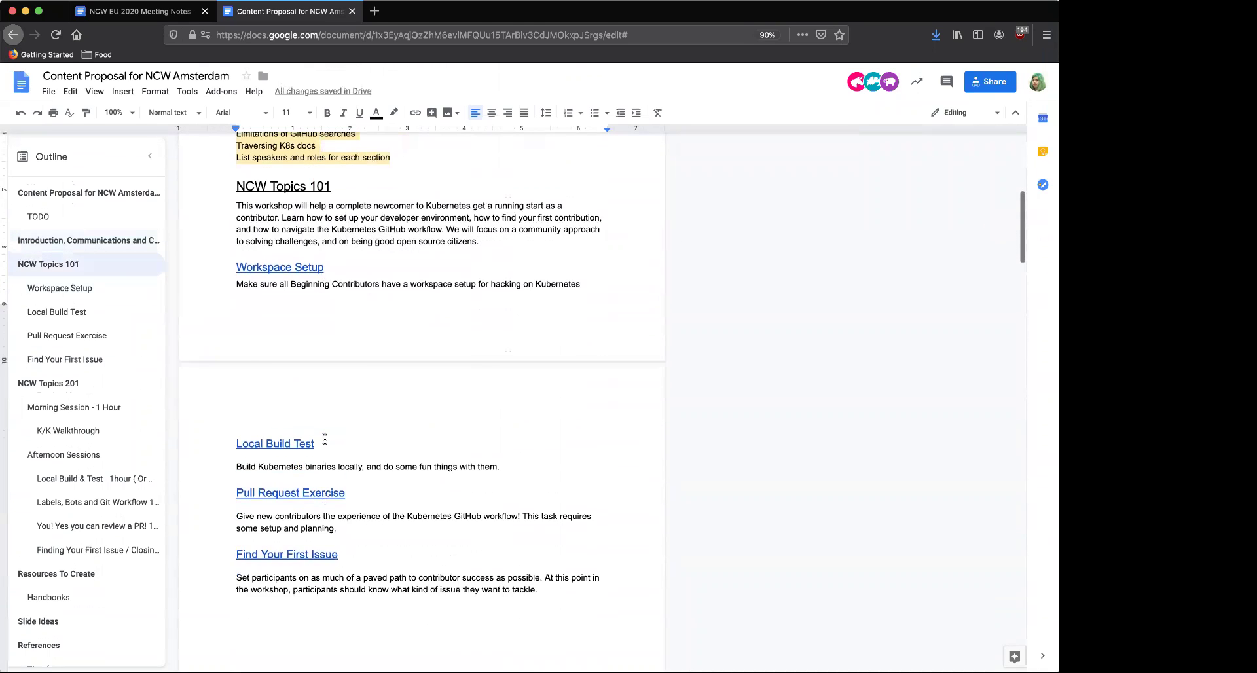
scroll(324, 439, up, 5)
scroll(325, 439, down, 1)
scroll(325, 439, down, 5)
scroll(324, 439, up, 1)
scroll(325, 439, down, 2)
scroll(324, 439, up, 1)
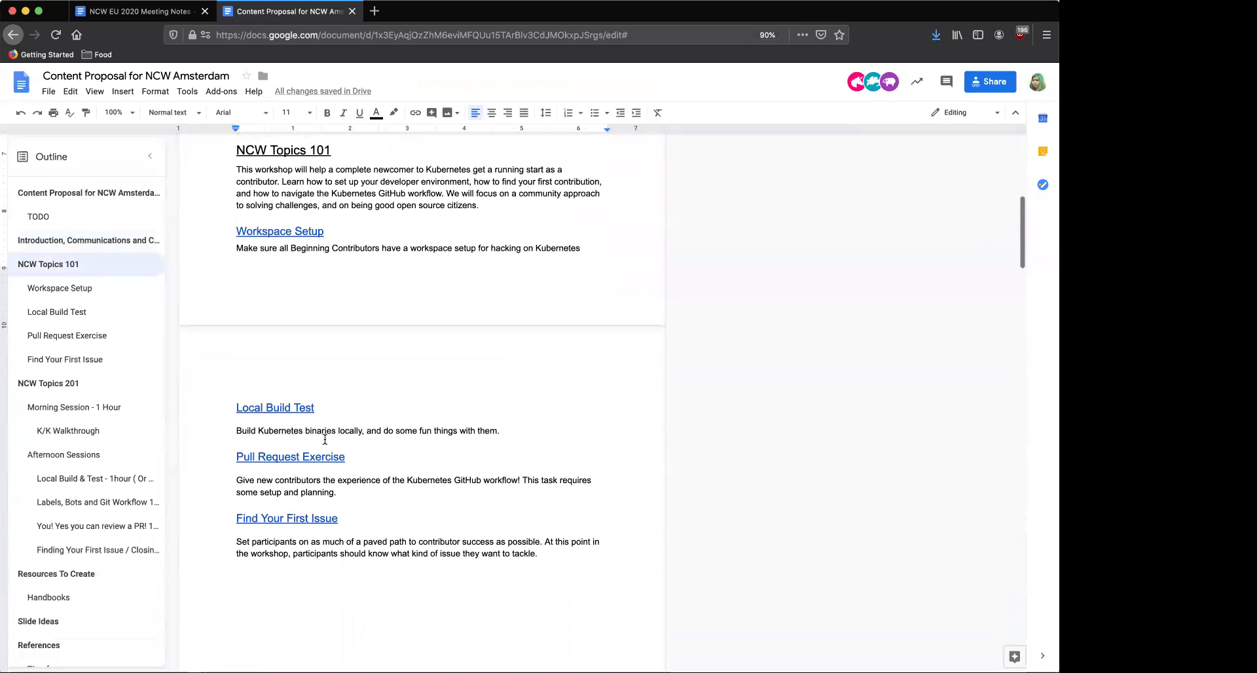
scroll(325, 439, down, 10)
scroll(325, 439, down, 14)
scroll(324, 439, down, 15)
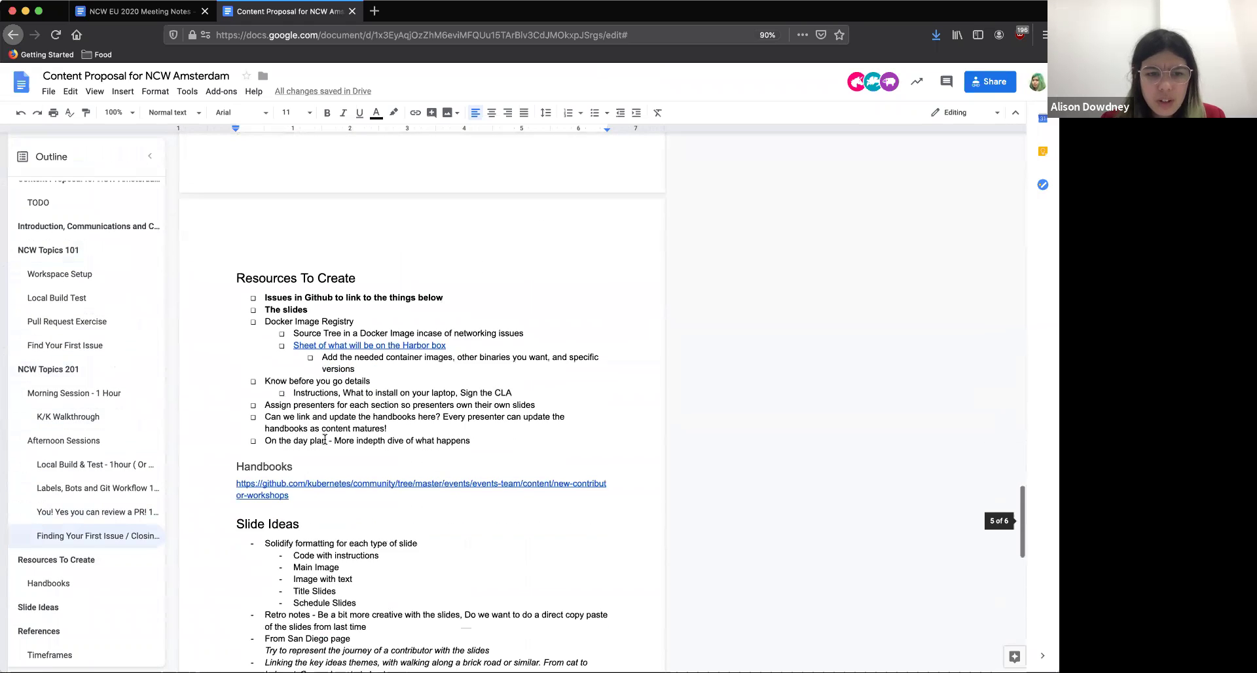
scroll(325, 439, down, 1)
triple_click(341, 257)
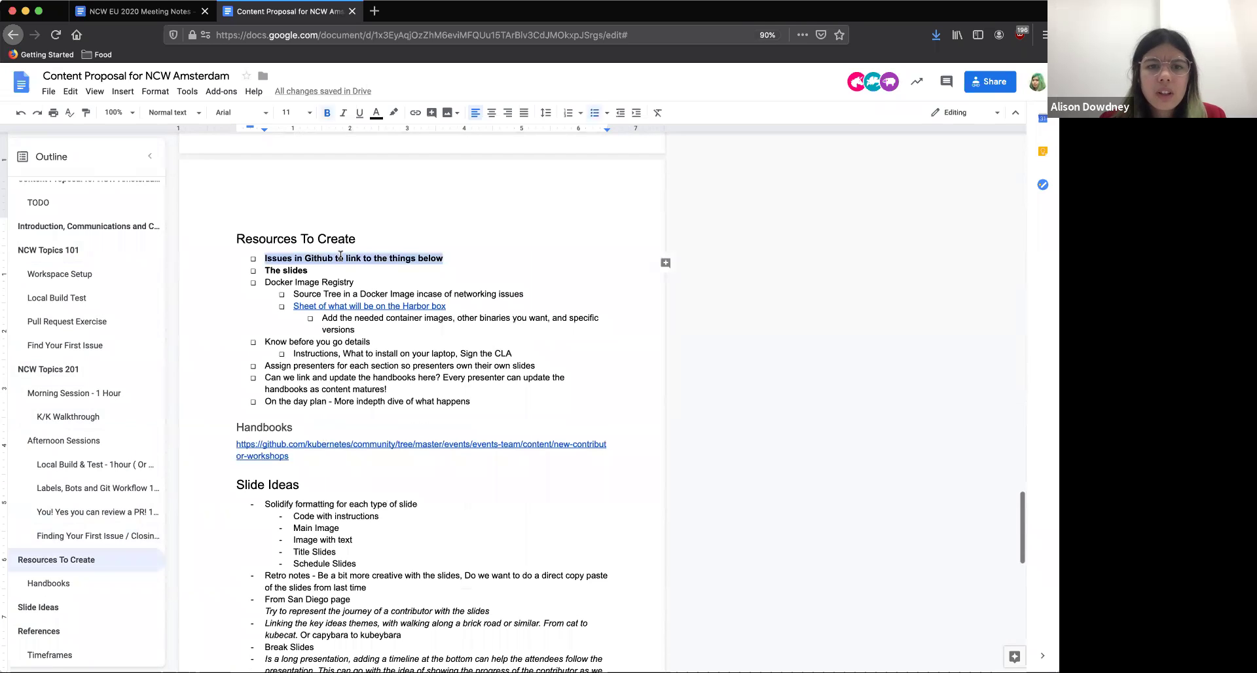
click(506, 261)
scroll(506, 269, down, 9)
scroll(505, 274, up, 6)
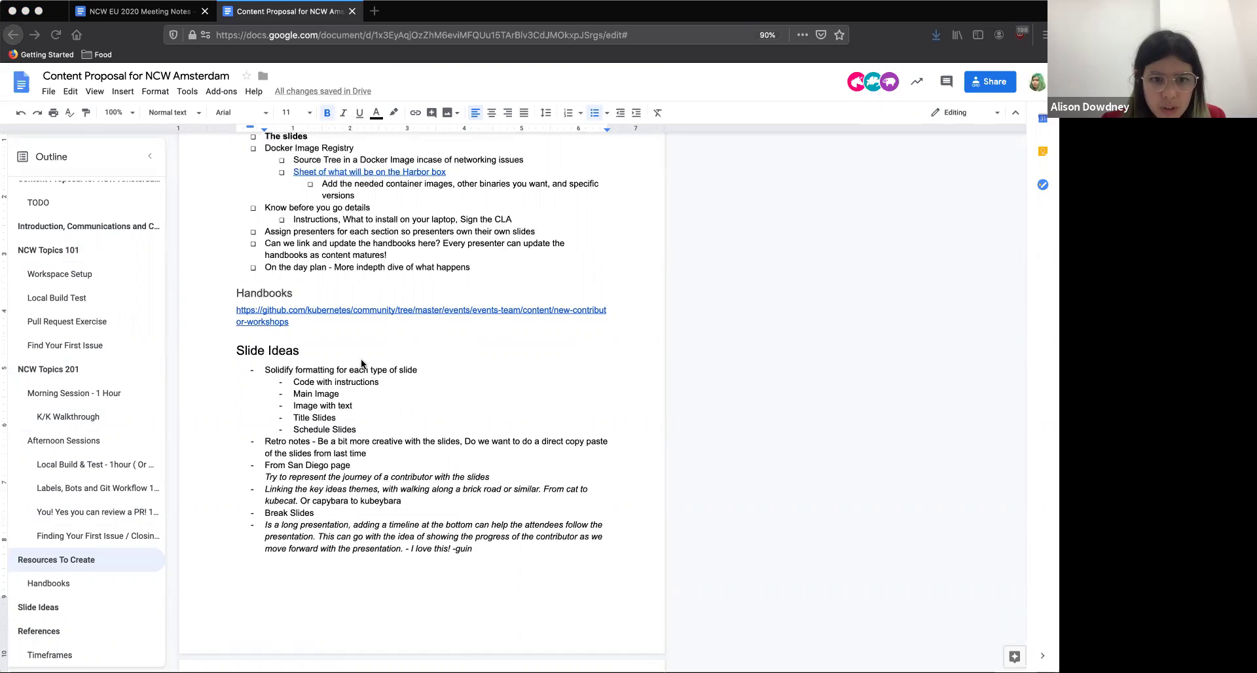
scroll(335, 309, up, 3)
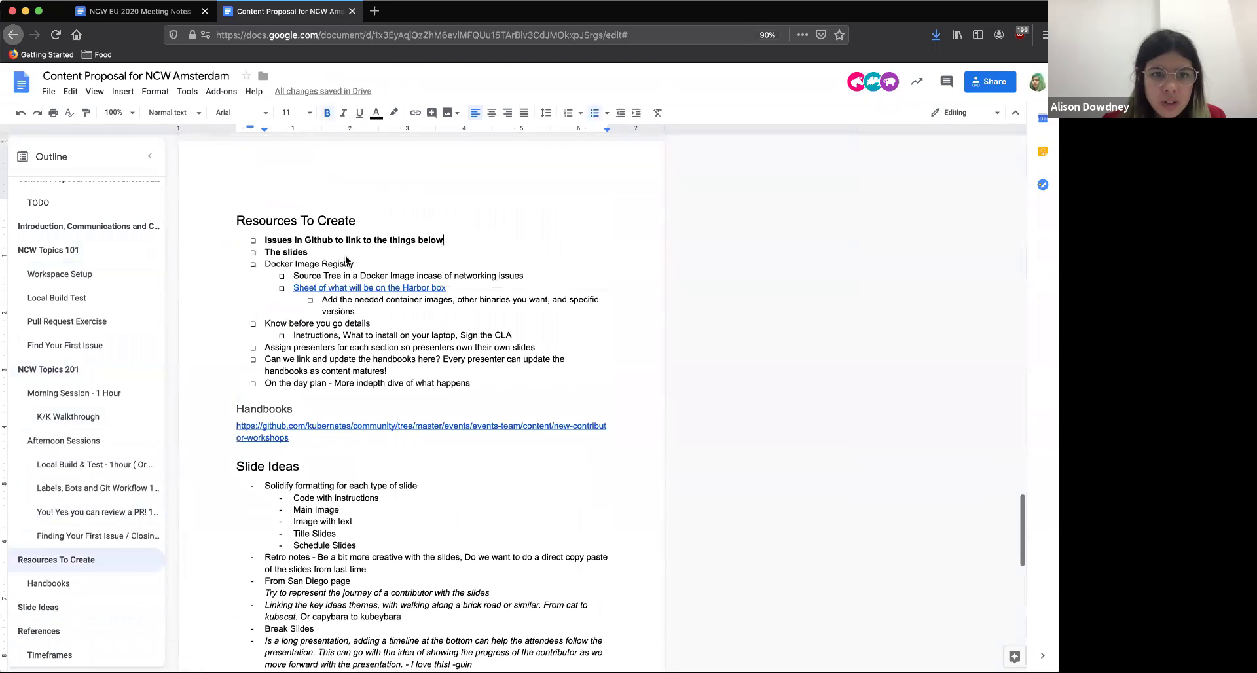
- Add a Heading 2 'Slides' section with the pasted slide deck link below Handbooks
click(312, 458)
click(310, 386)
click(359, 220)
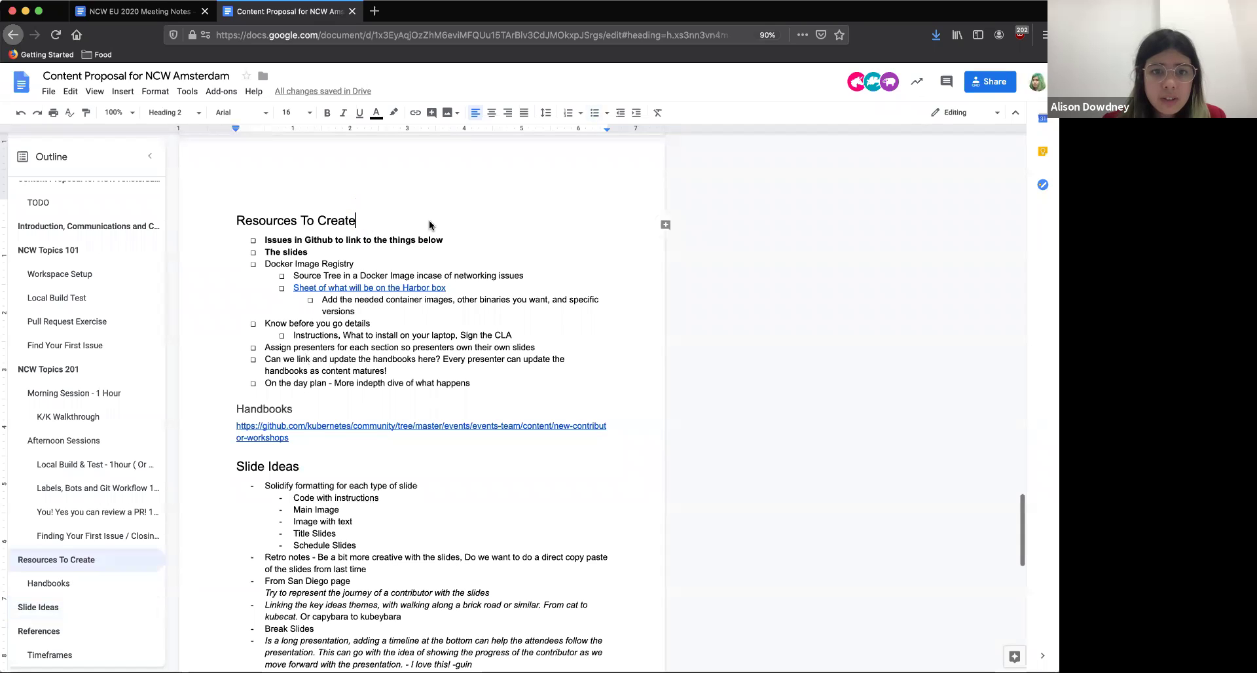
click(309, 447)
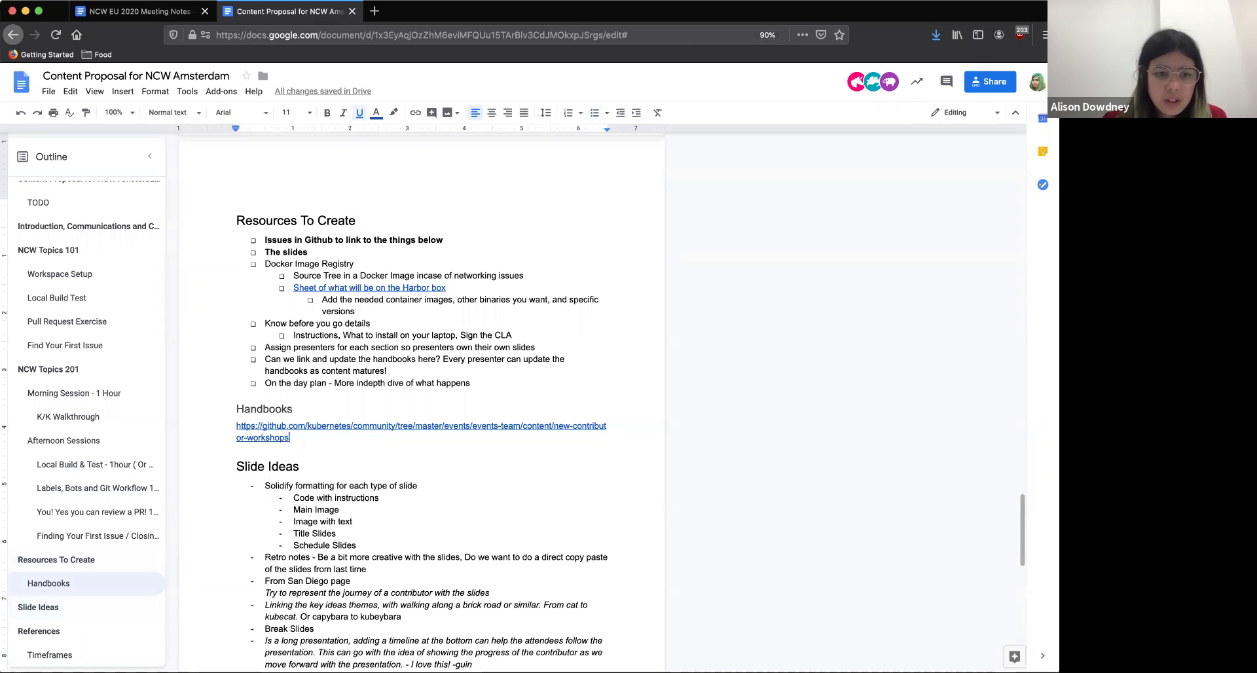
key(Return)
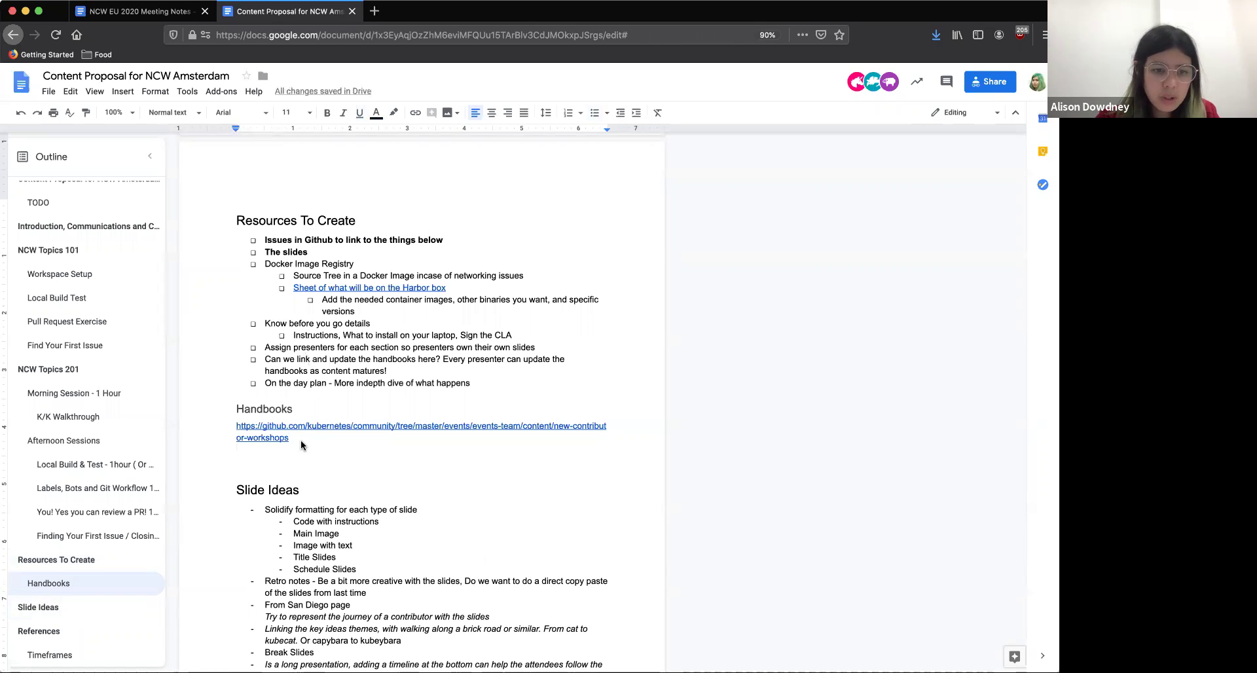
key(super+alt+2)
text(Slides)
key(Return)
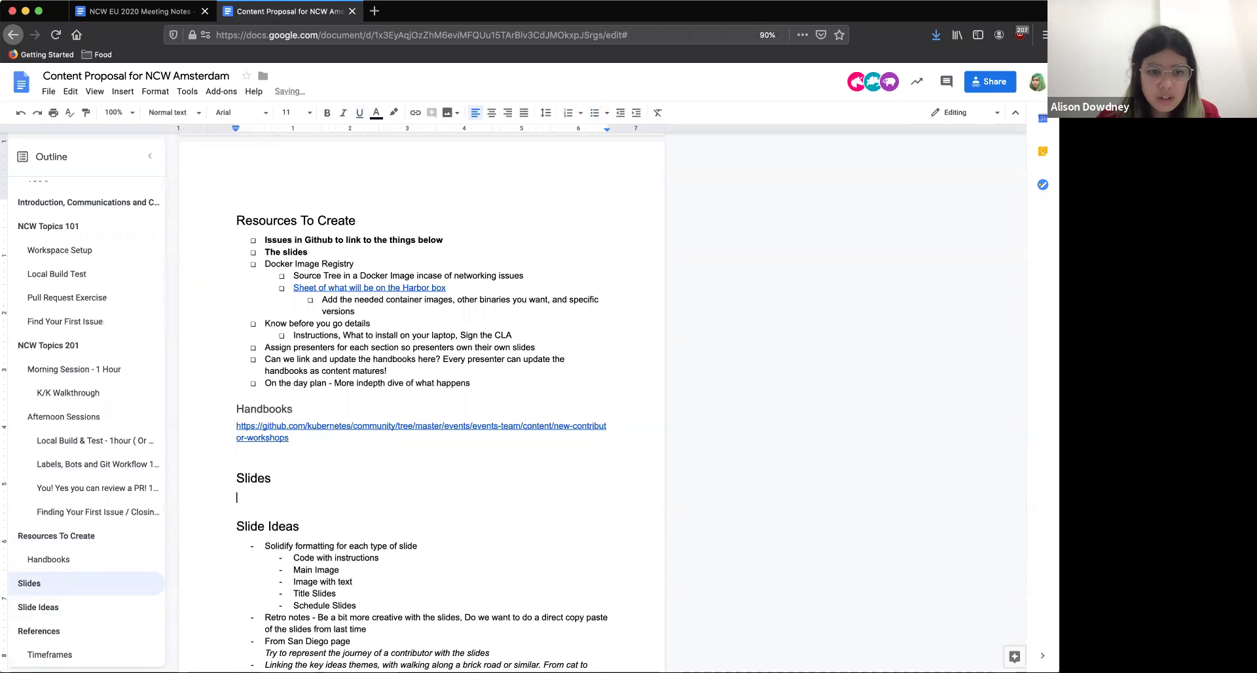
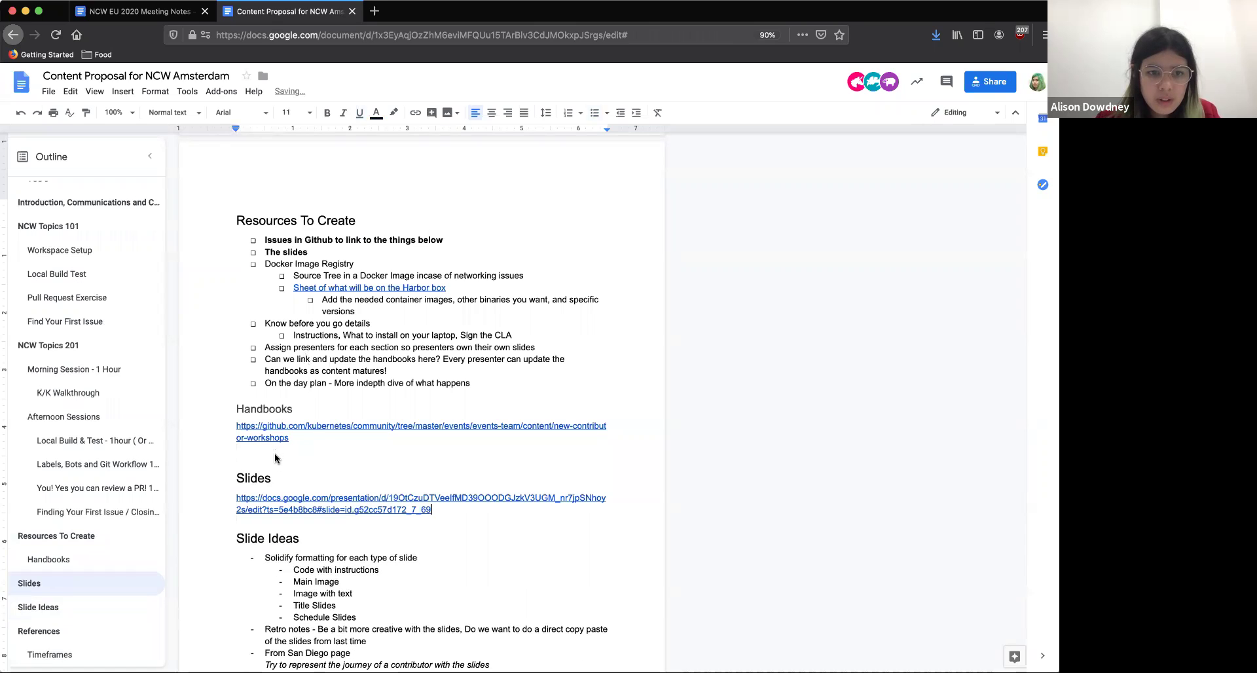
click(258, 458)
key(Delete)
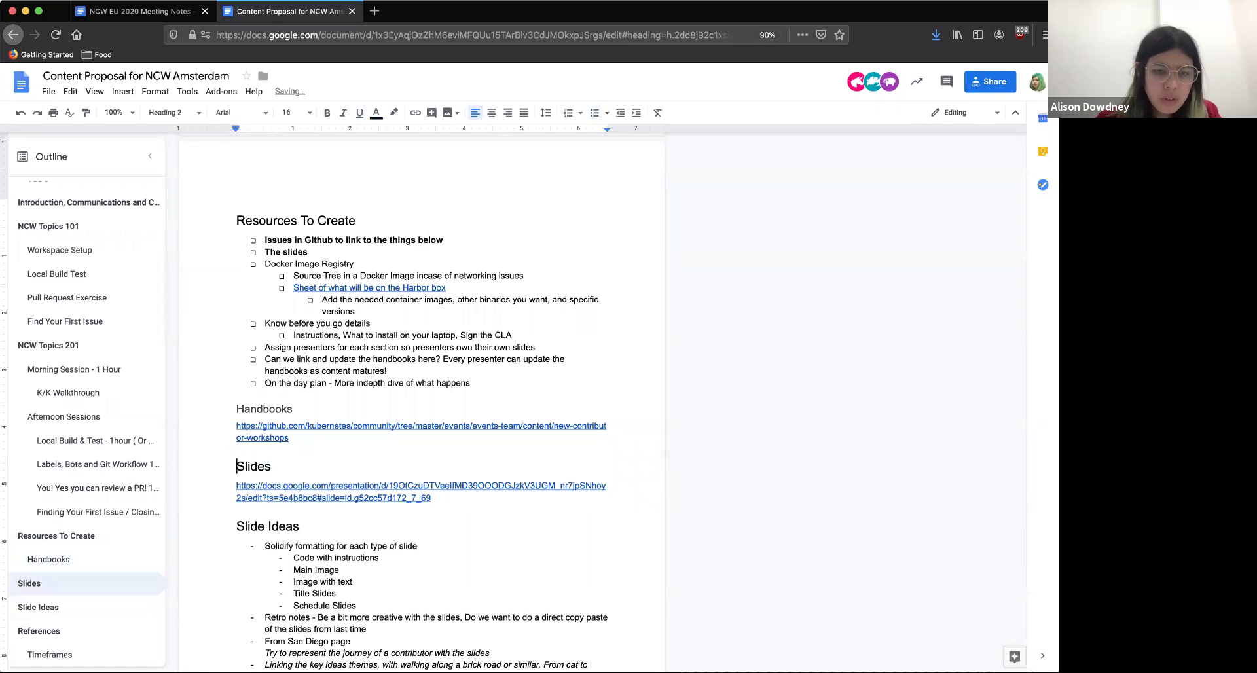
- Delete 'The slides' bullet from the Resources To Create list
click(320, 253)
key(shift+Home)
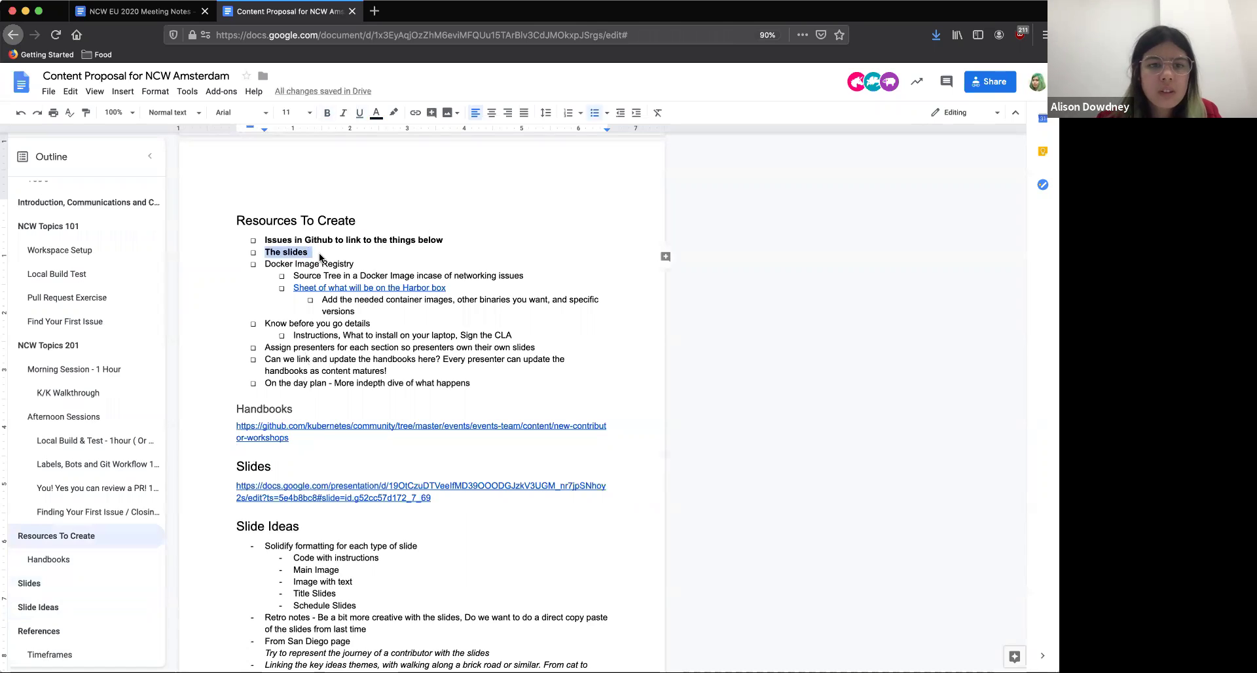
key(Delete)
key(Delete)
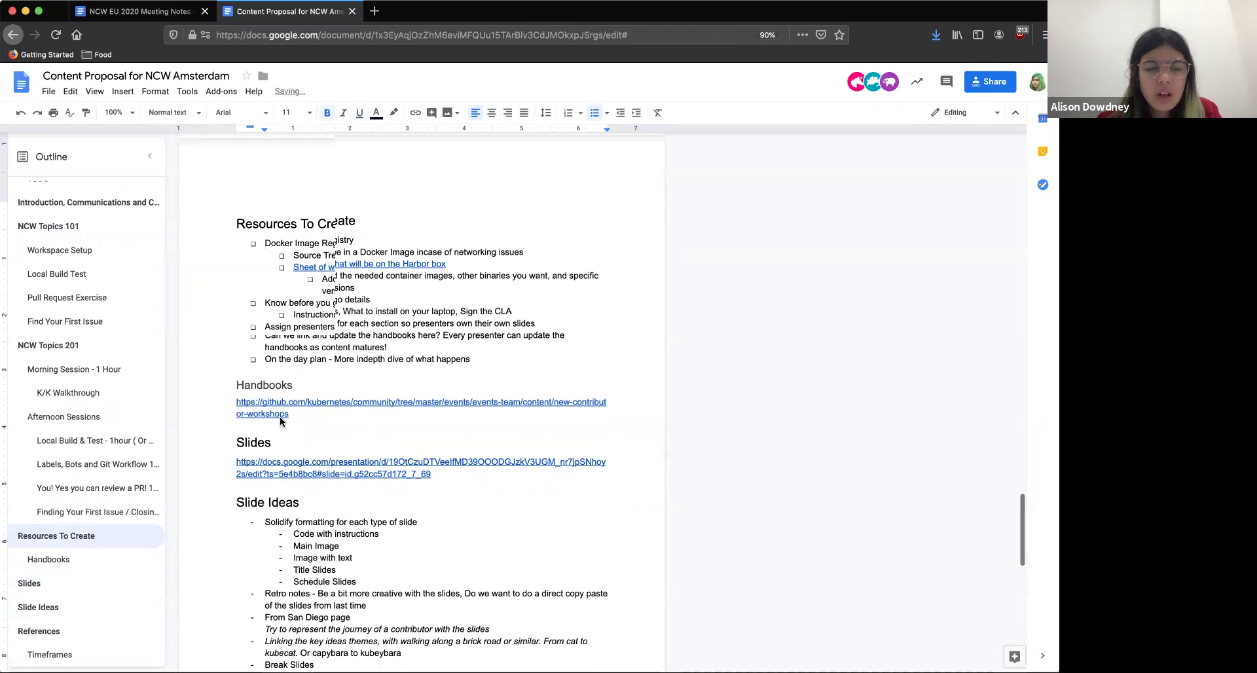
scroll(280, 416, down, 3)
scroll(280, 417, up, 2)
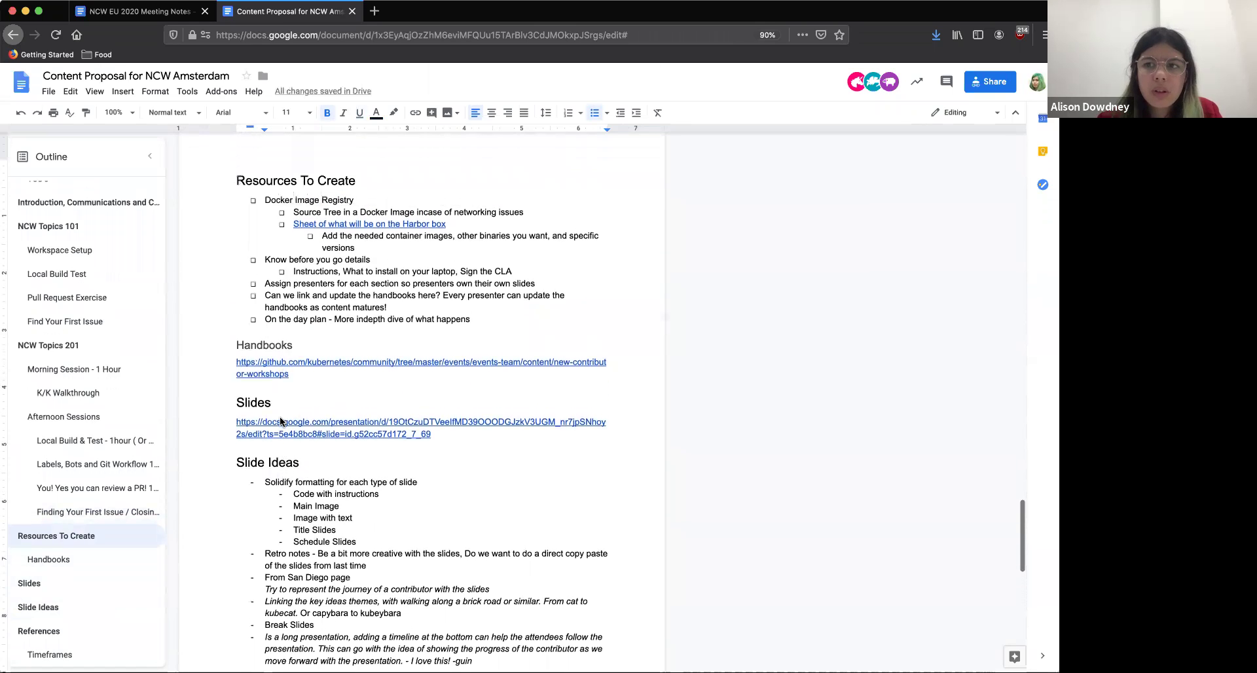
scroll(280, 416, down, 1)
scroll(280, 416, up, 3)
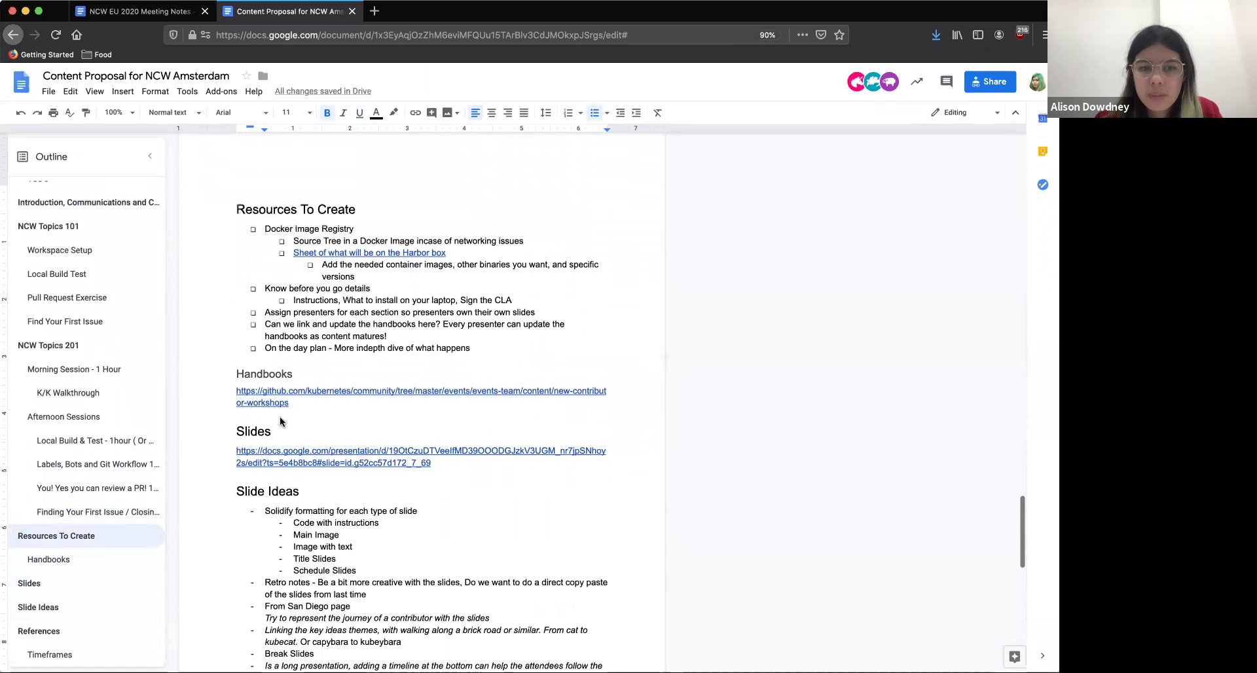
scroll(281, 419, up, 1)
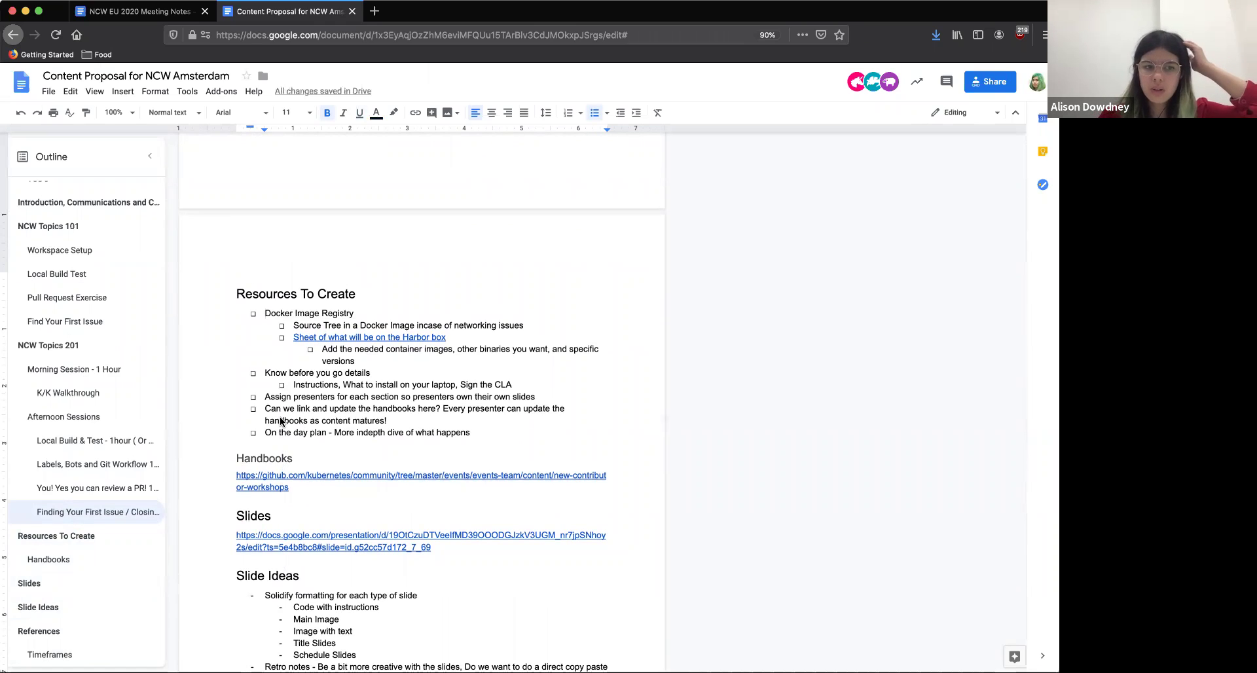
scroll(282, 421, up, 1)
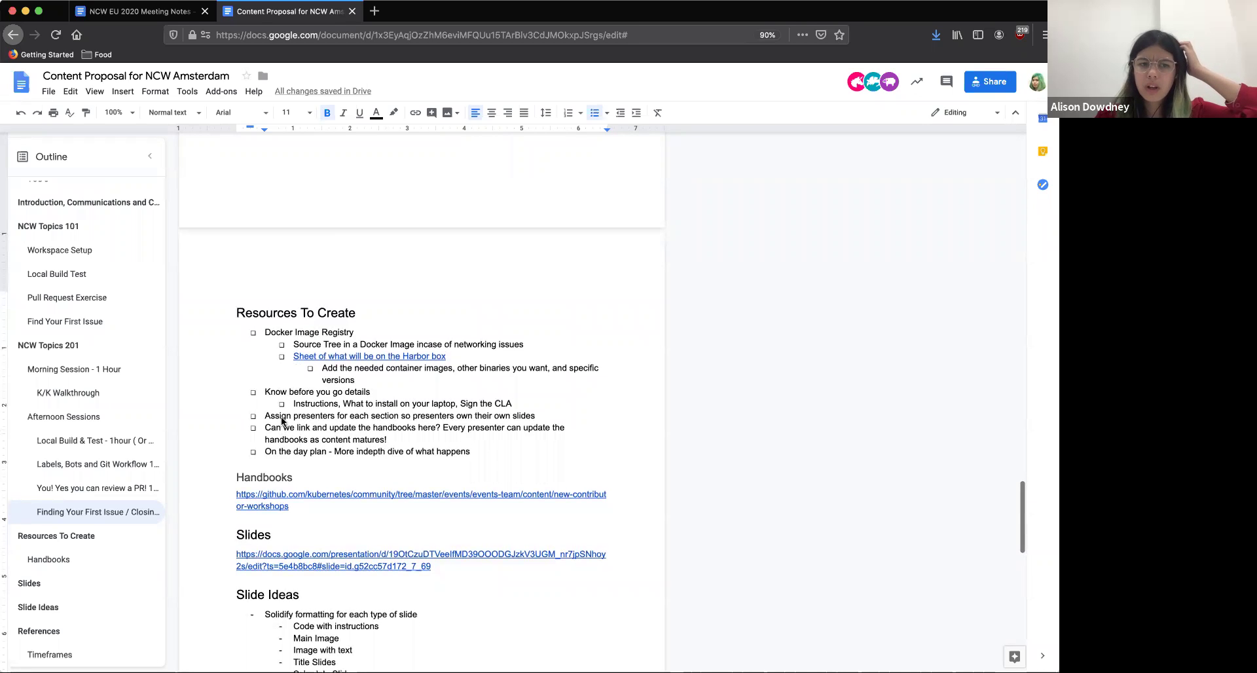
scroll(282, 421, up, 1)
scroll(281, 419, up, 1)
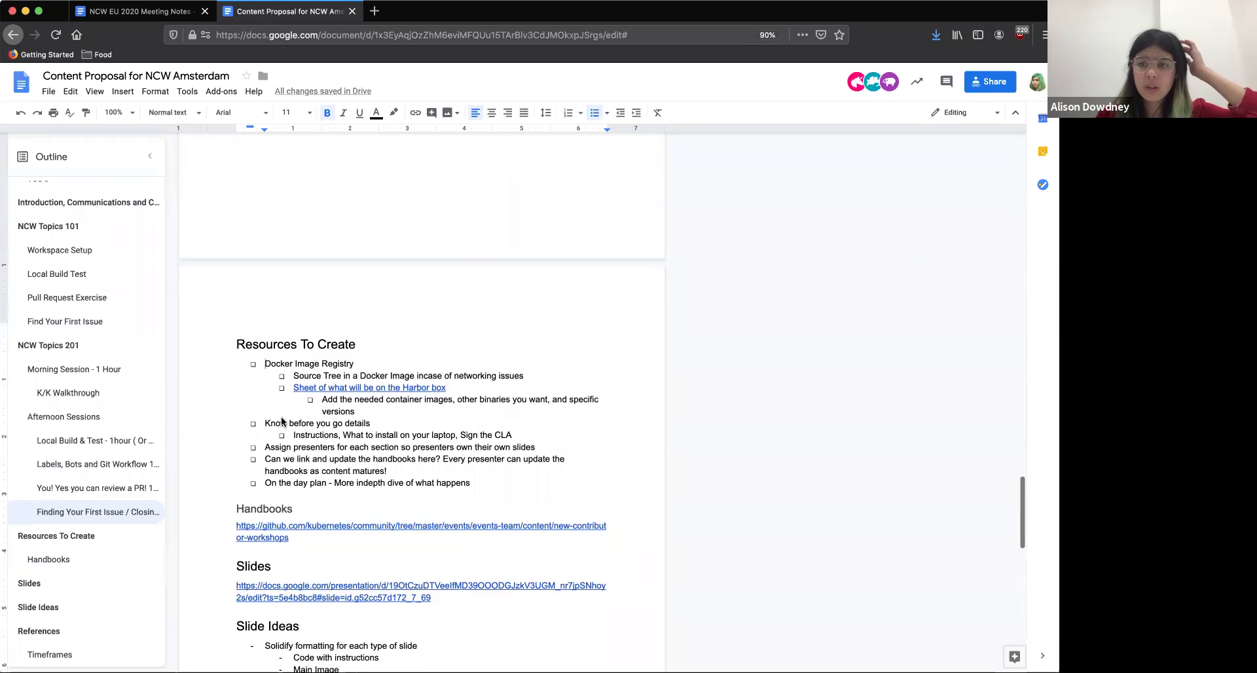
scroll(282, 421, down, 1)
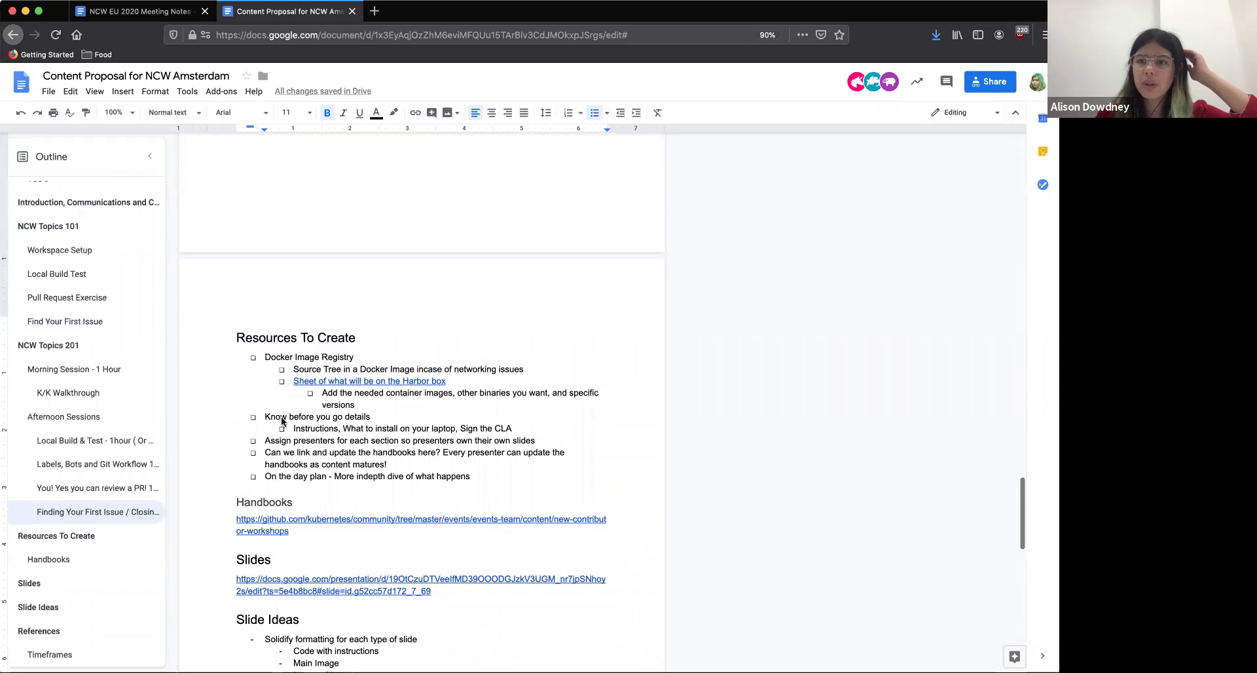
scroll(364, 281, up, 3)
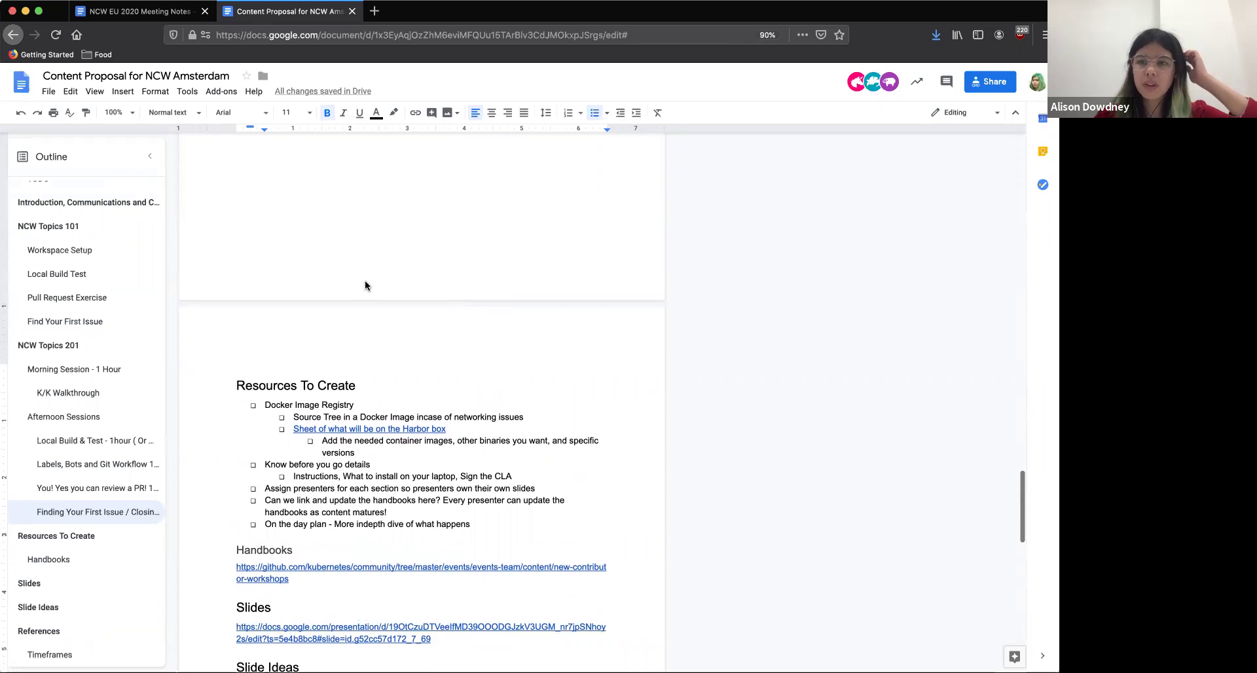
scroll(364, 280, up, 10)
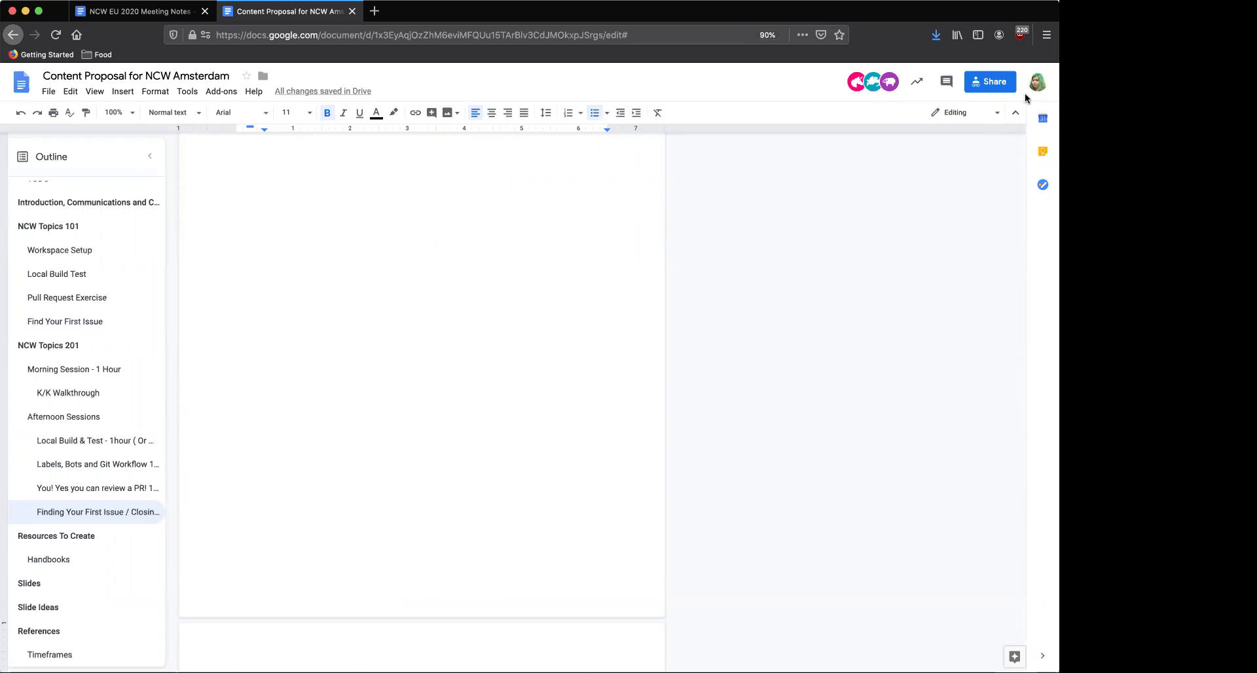
scroll(500, 379, down, 4)
scroll(500, 381, down, 12)
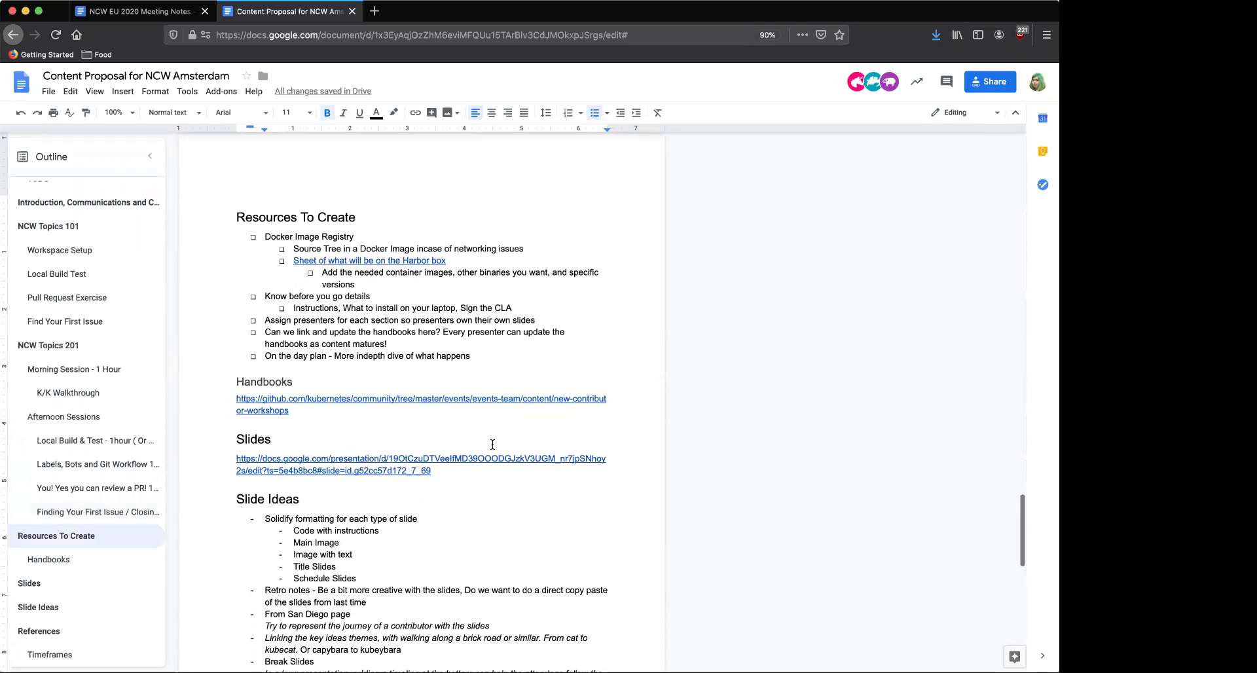
scroll(492, 445, down, 1)
click(493, 446)
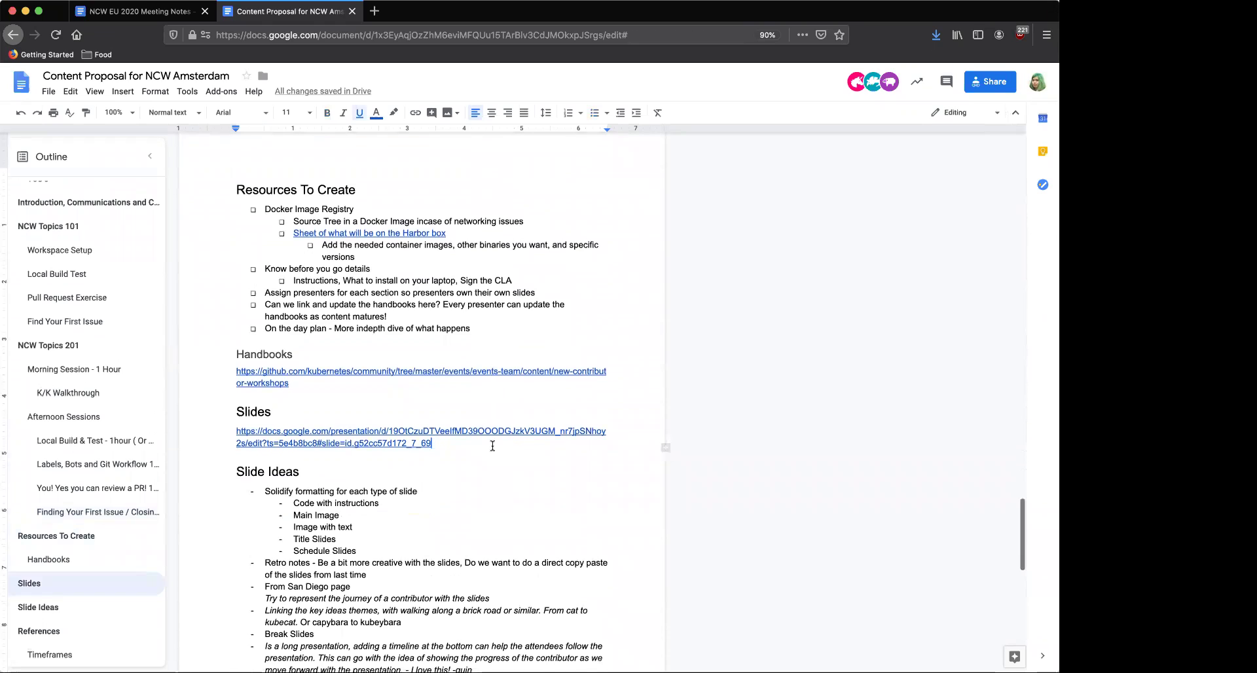
key(Down)
key(Up)
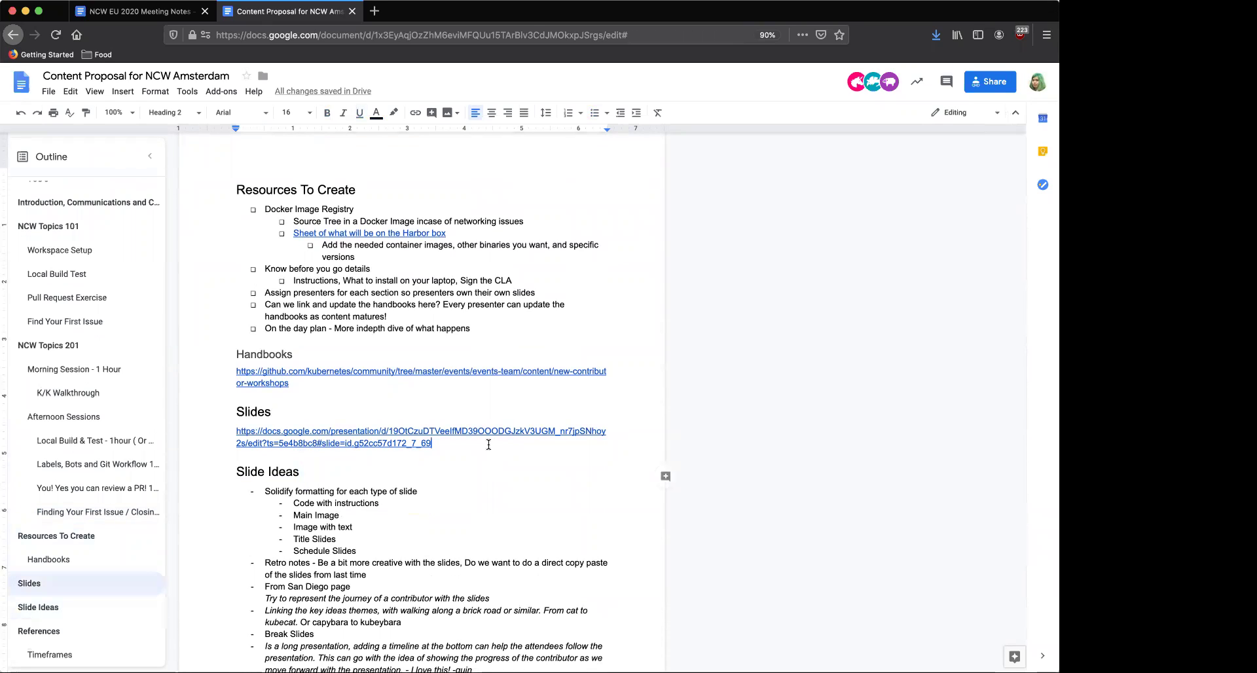
scroll(488, 444, up, 1)
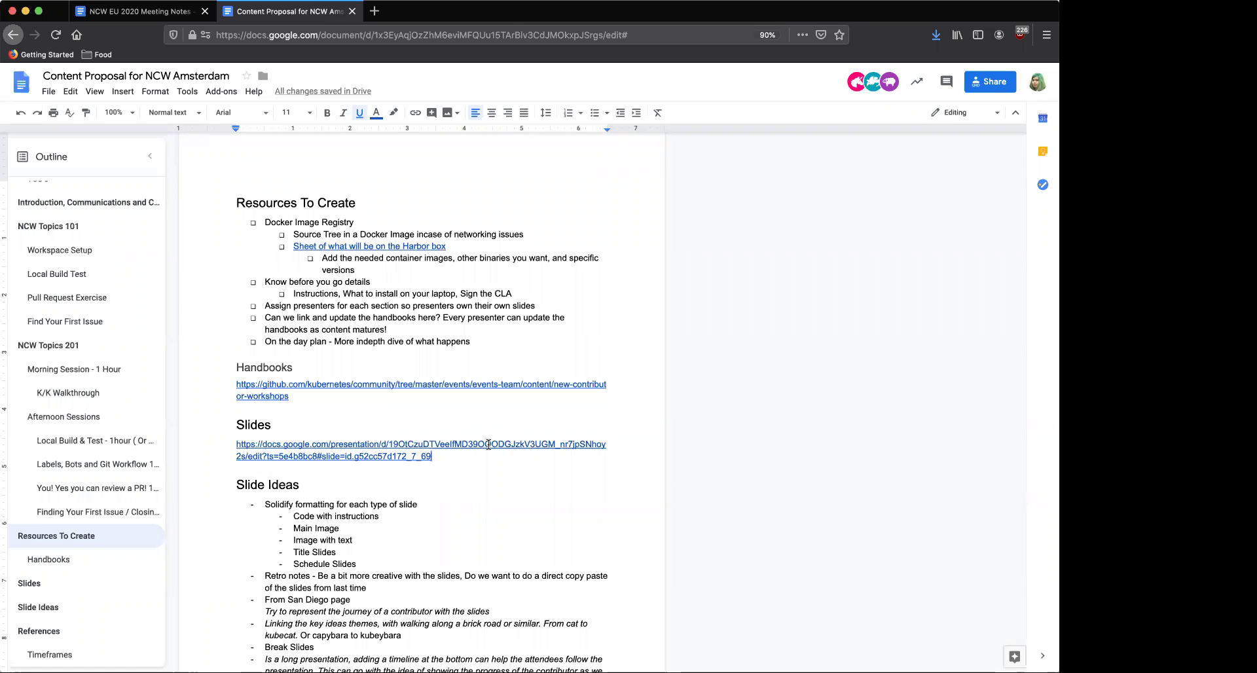
- Scroll down past NCW Topics 201 to the Resources To Create list
click(486, 396)
scroll(486, 393, up, 3)
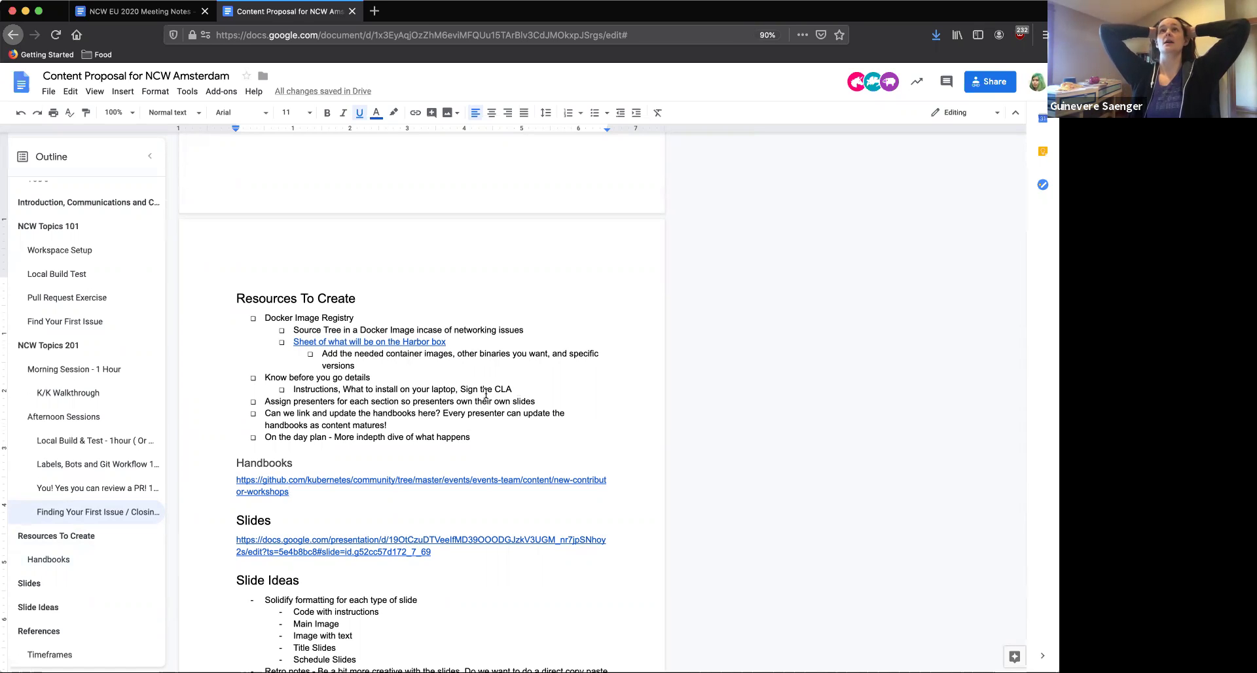
scroll(327, 526, down, 1)
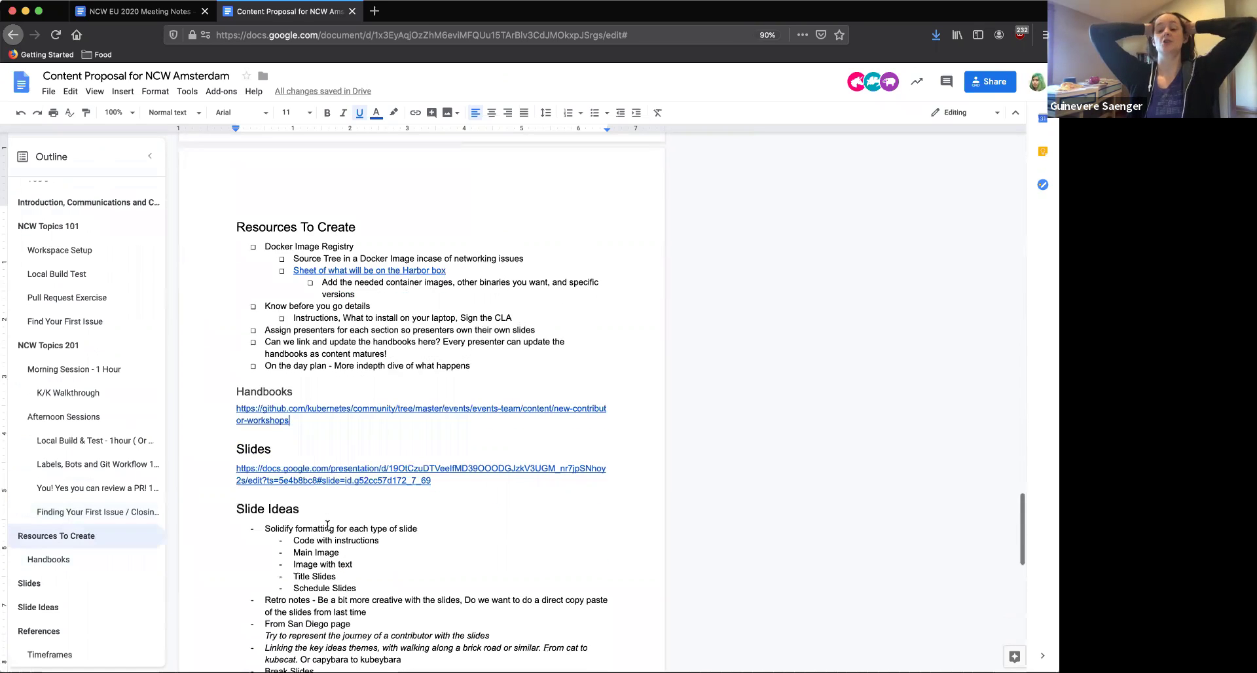
scroll(327, 526, up, 20)
scroll(327, 526, up, 15)
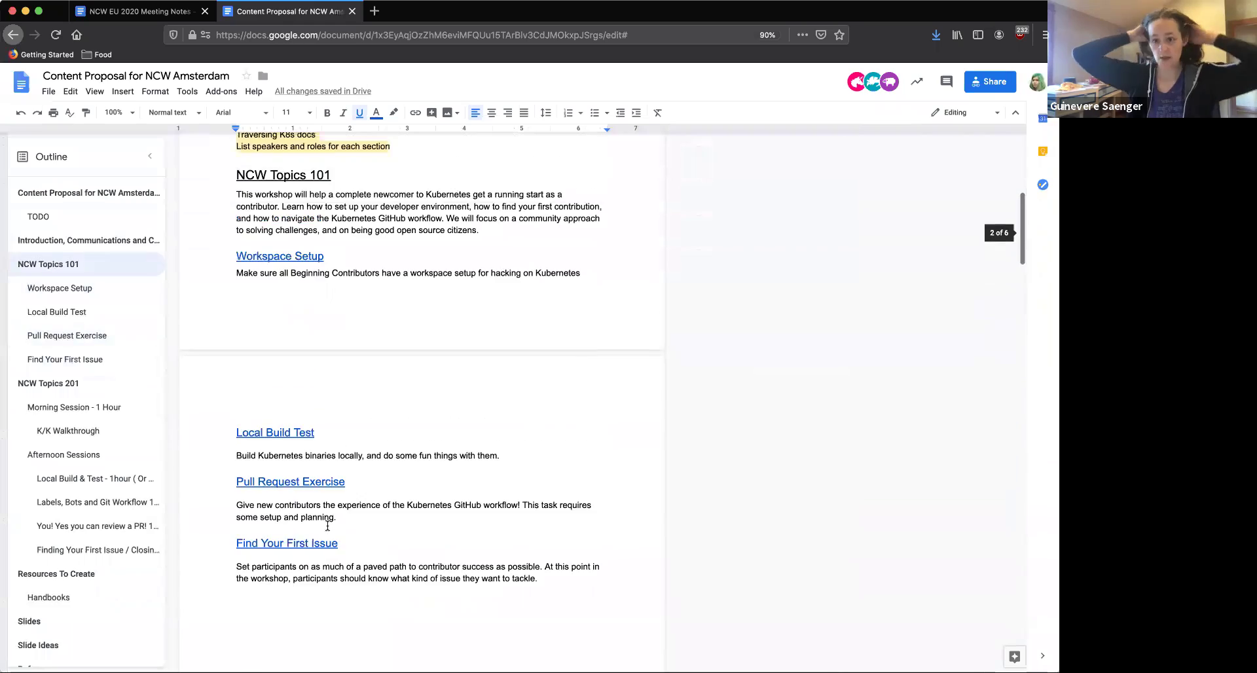
scroll(328, 525, down, 10)
scroll(327, 526, down, 10)
scroll(327, 525, up, 3)
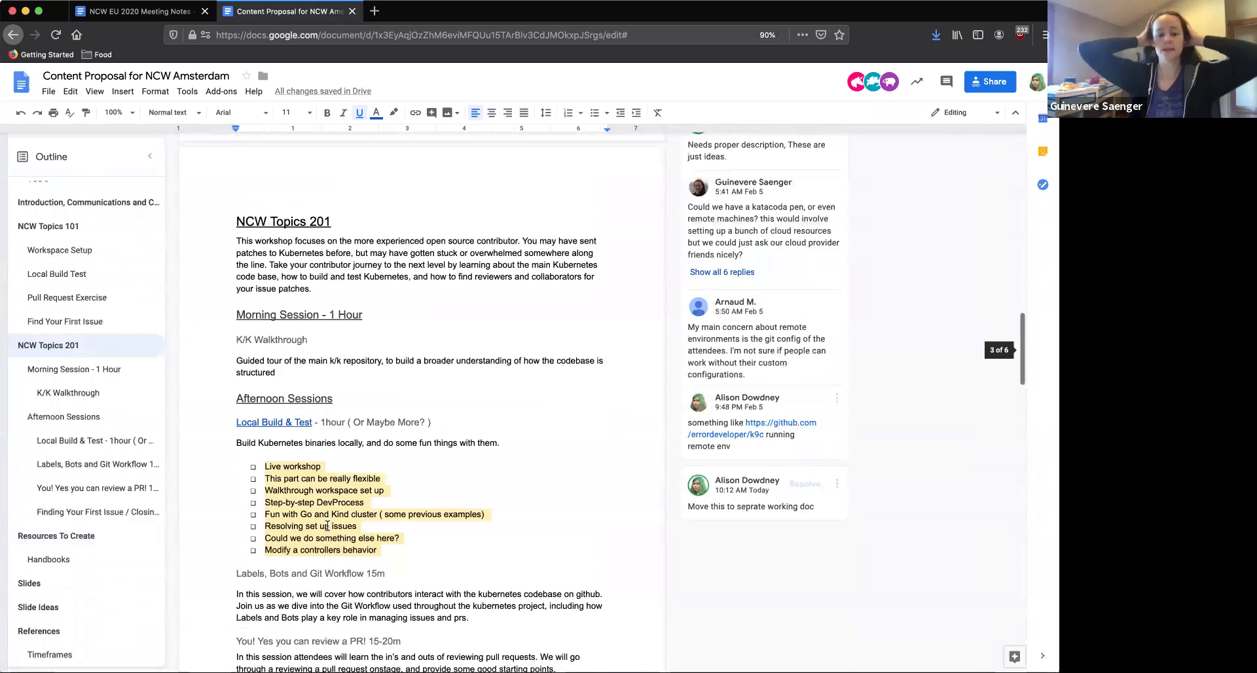
scroll(327, 526, up, 7)
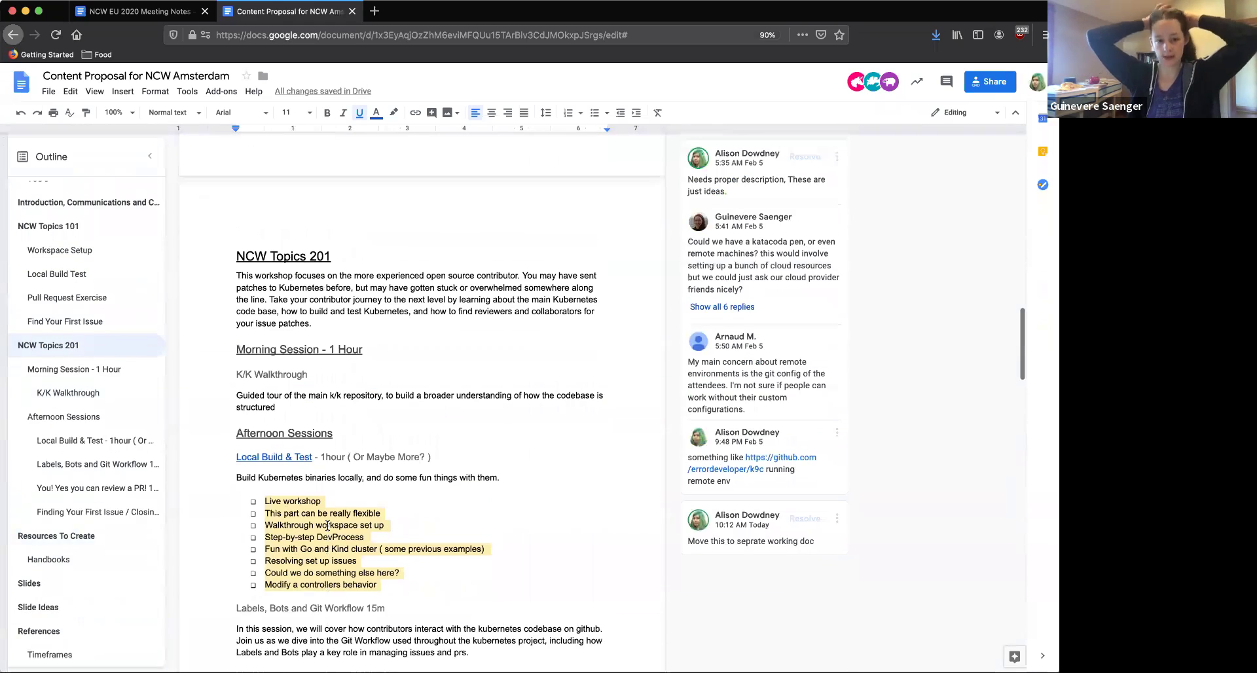
scroll(327, 526, down, 10)
scroll(327, 525, up, 5)
scroll(327, 525, up, 4)
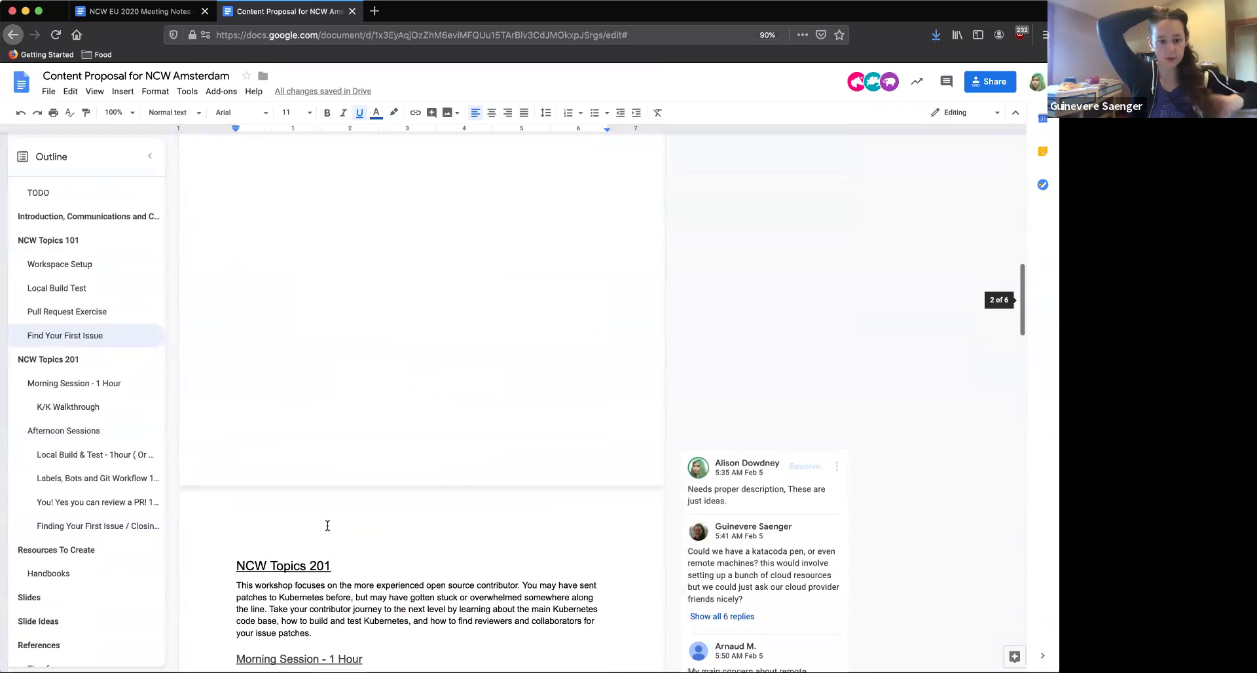
scroll(327, 525, down, 11)
scroll(327, 525, up, 4)
scroll(327, 525, up, 4)
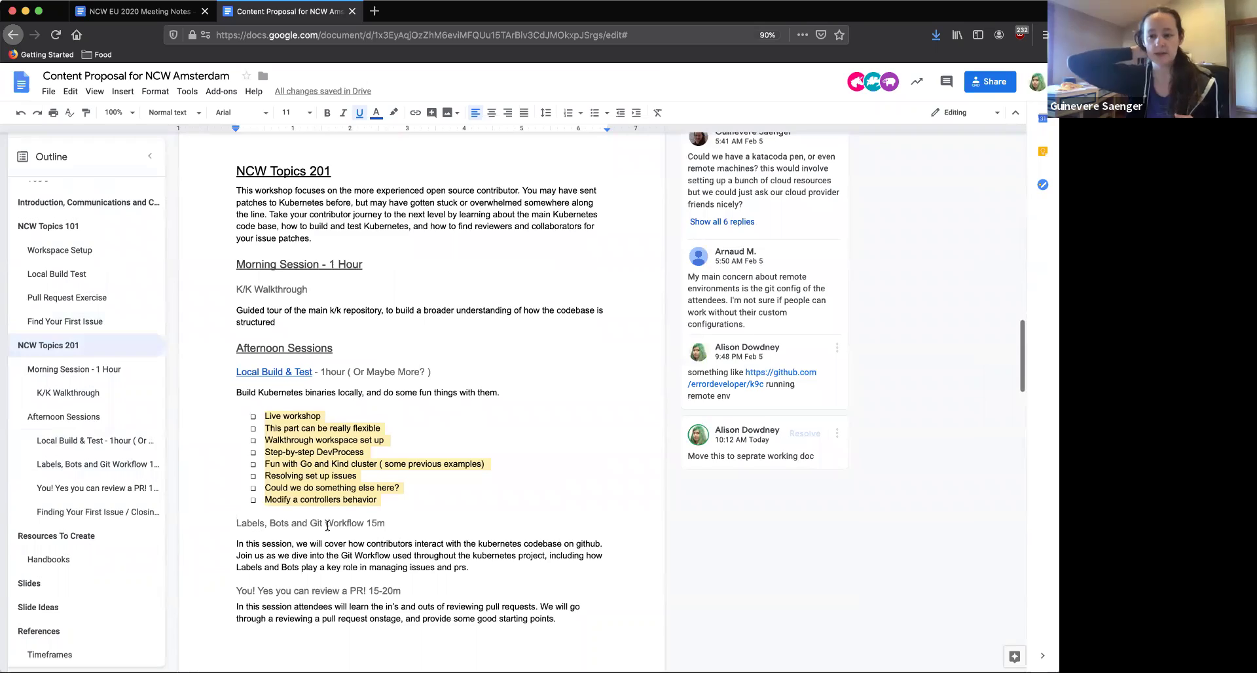
scroll(327, 525, up, 15)
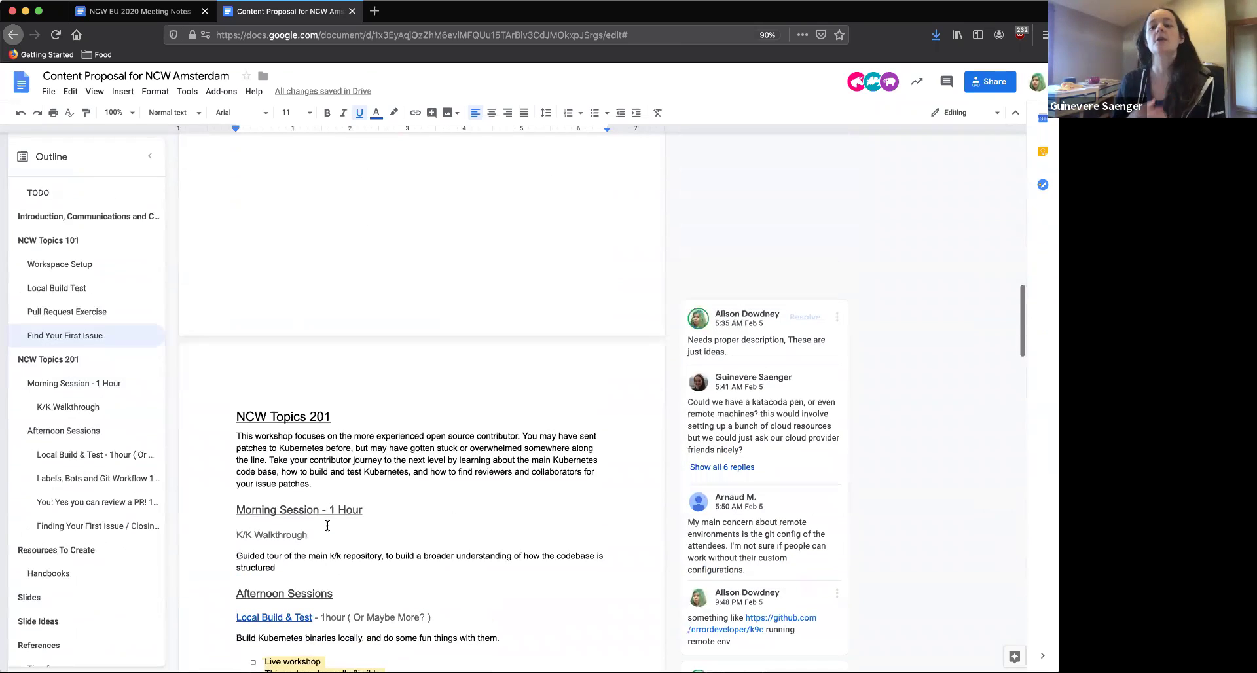
scroll(327, 526, up, 16)
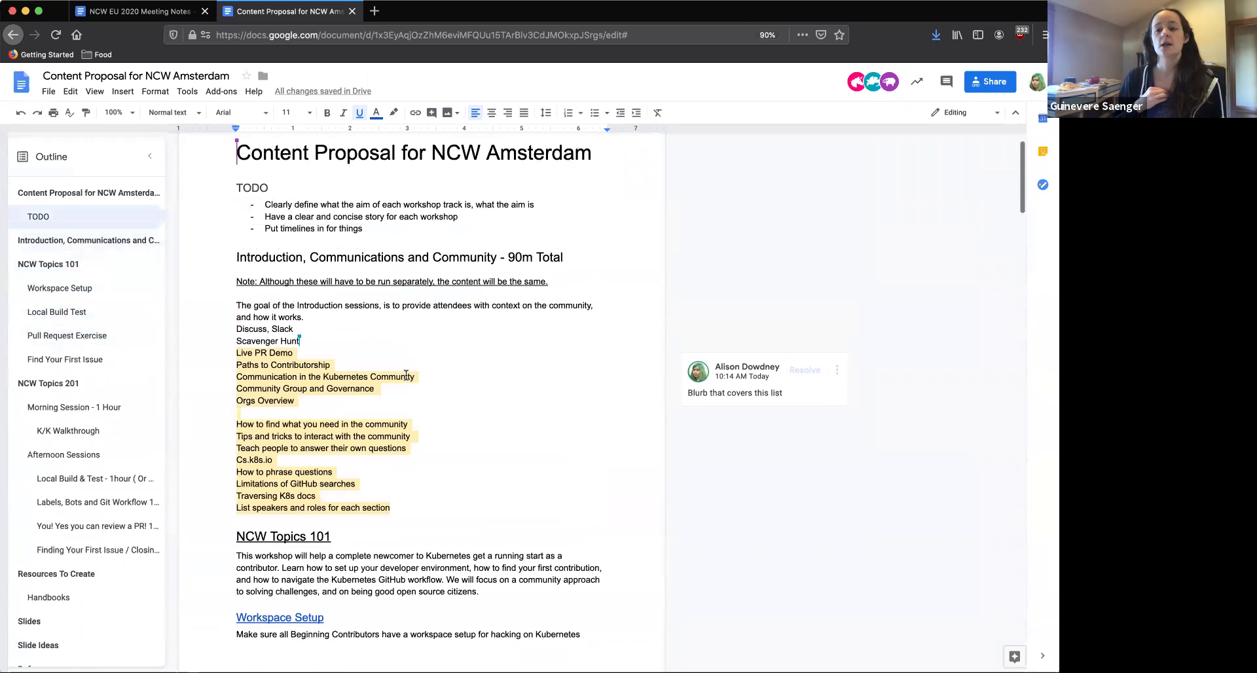
scroll(440, 340, down, 3)
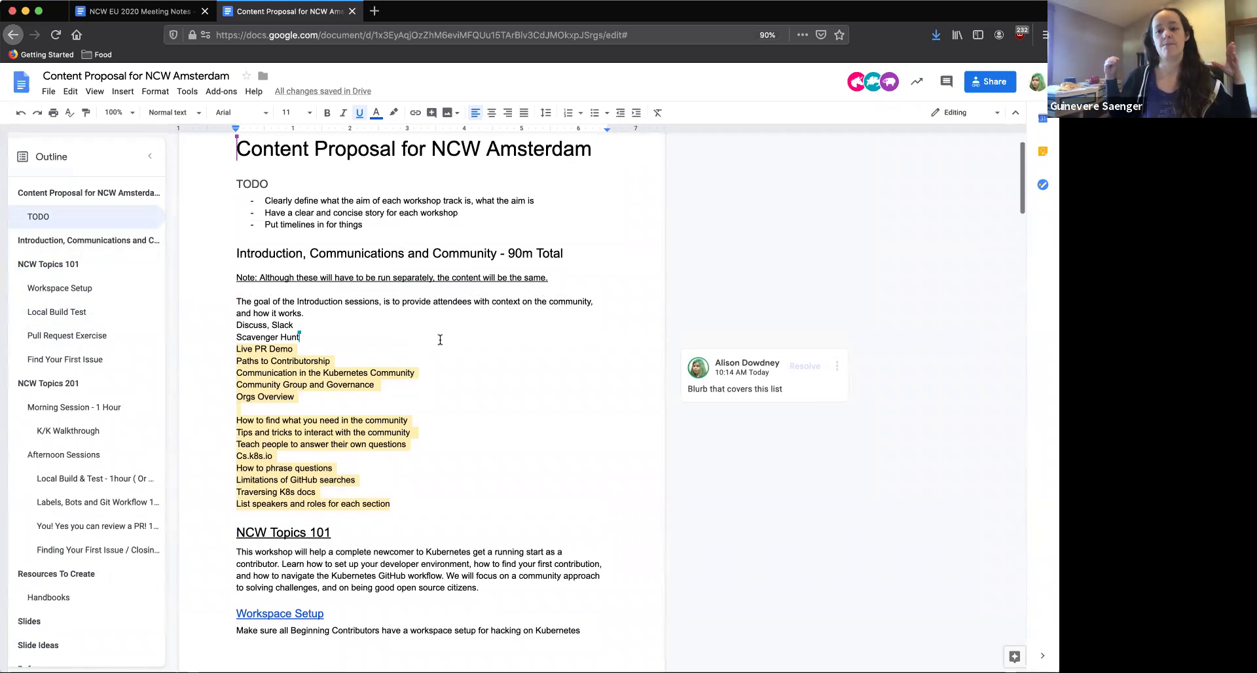
scroll(440, 340, up, 4)
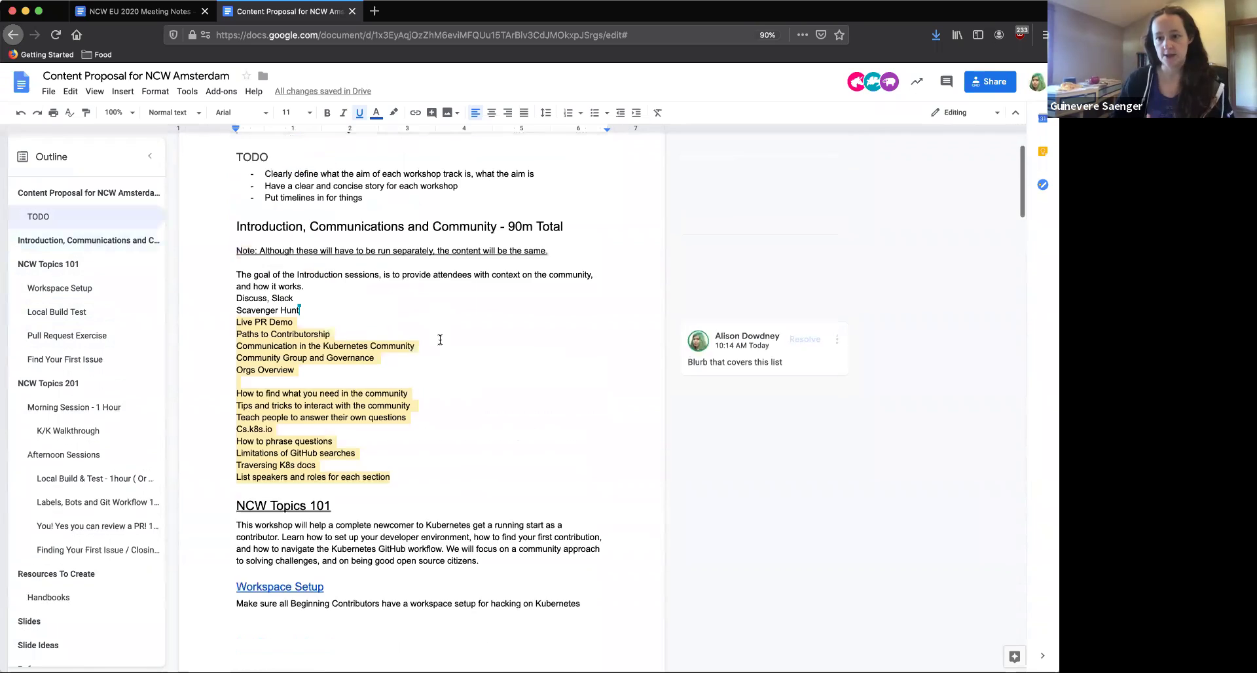
scroll(437, 340, down, 20)
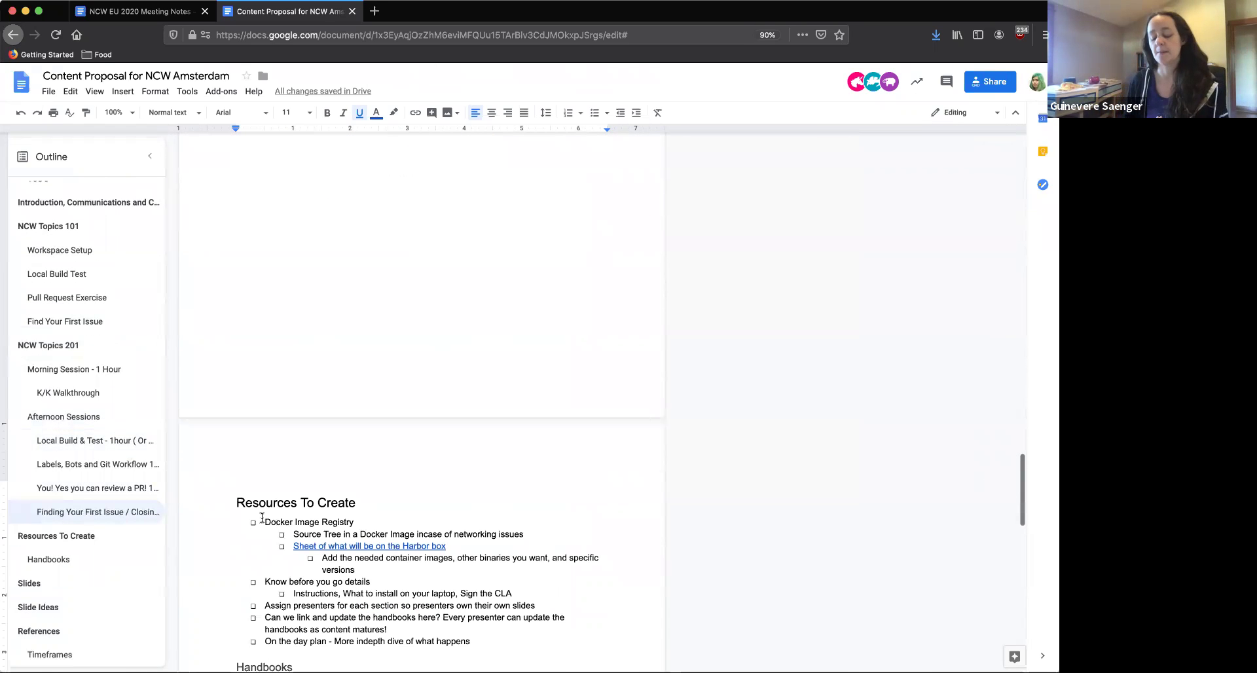
- Draft a new bullet above Docker Image Registry, then discard it
click(263, 522)
key(Return)
key(Up)
text(As)
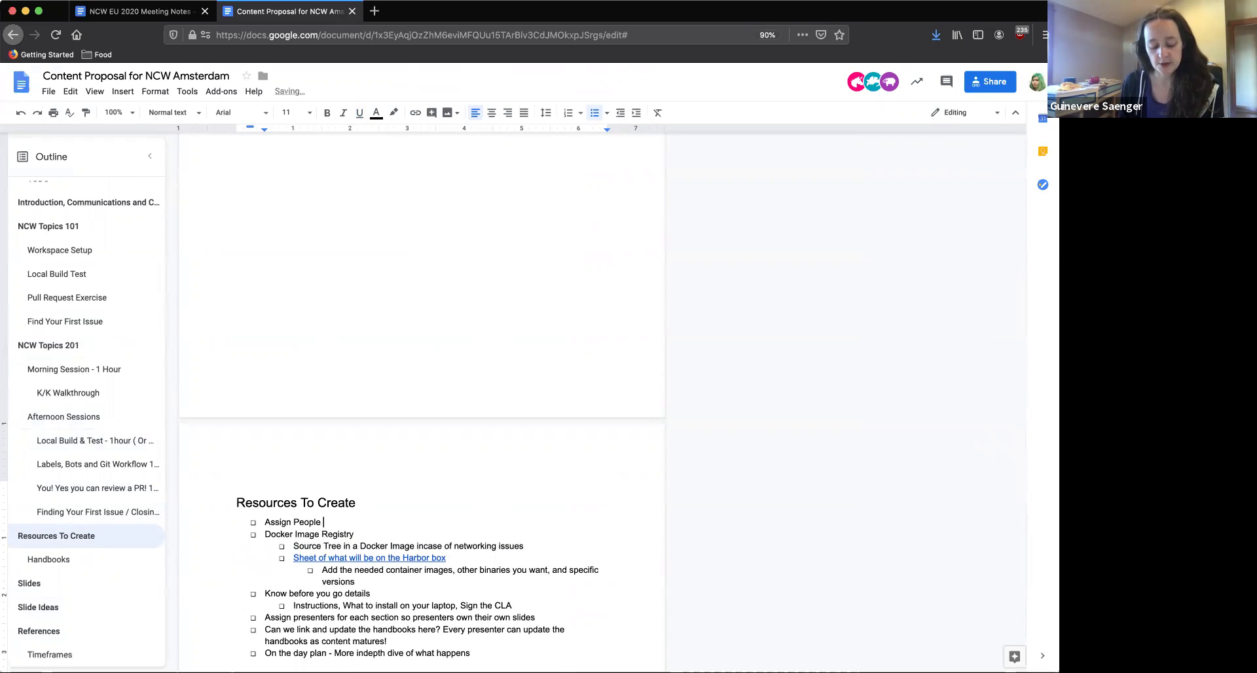
text(sign People to Presenters)
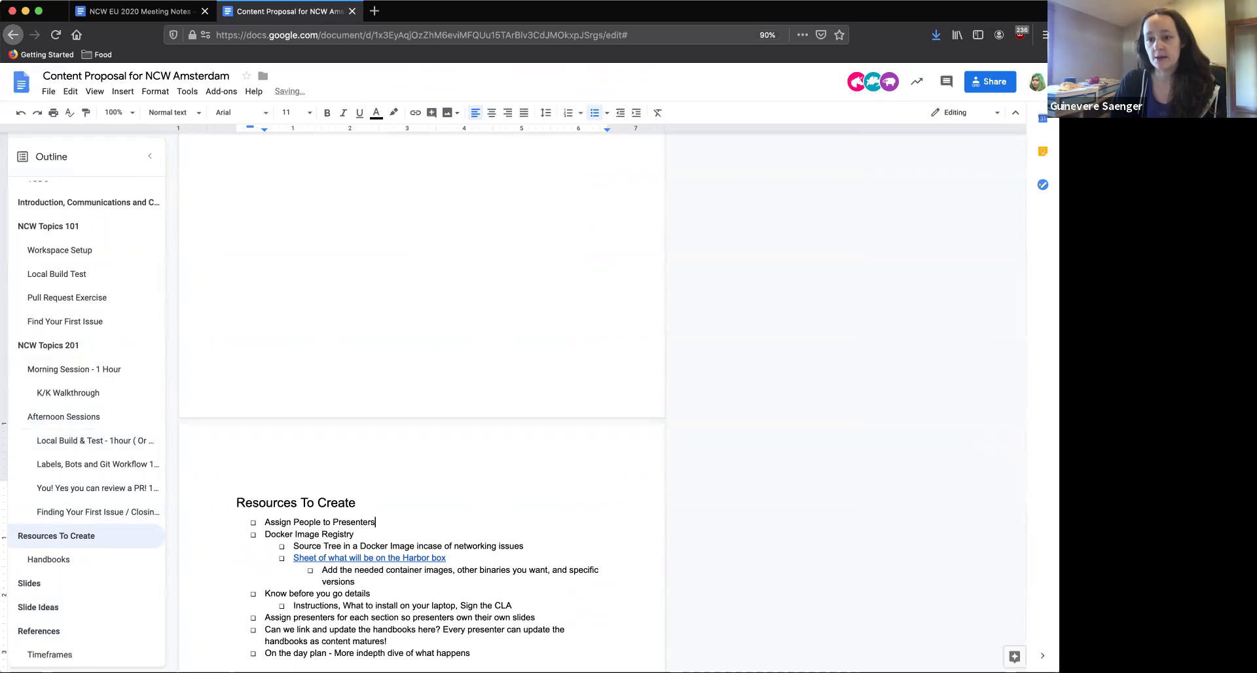
key(alt+shift+Left)
text(present parts on)
key(alt+shift+Left)
key(alt+shift+Left)
key(alt+shift+Left)
key(alt+shift+Left)
key(alt+shift+Left)
key(alt+shift+Left)
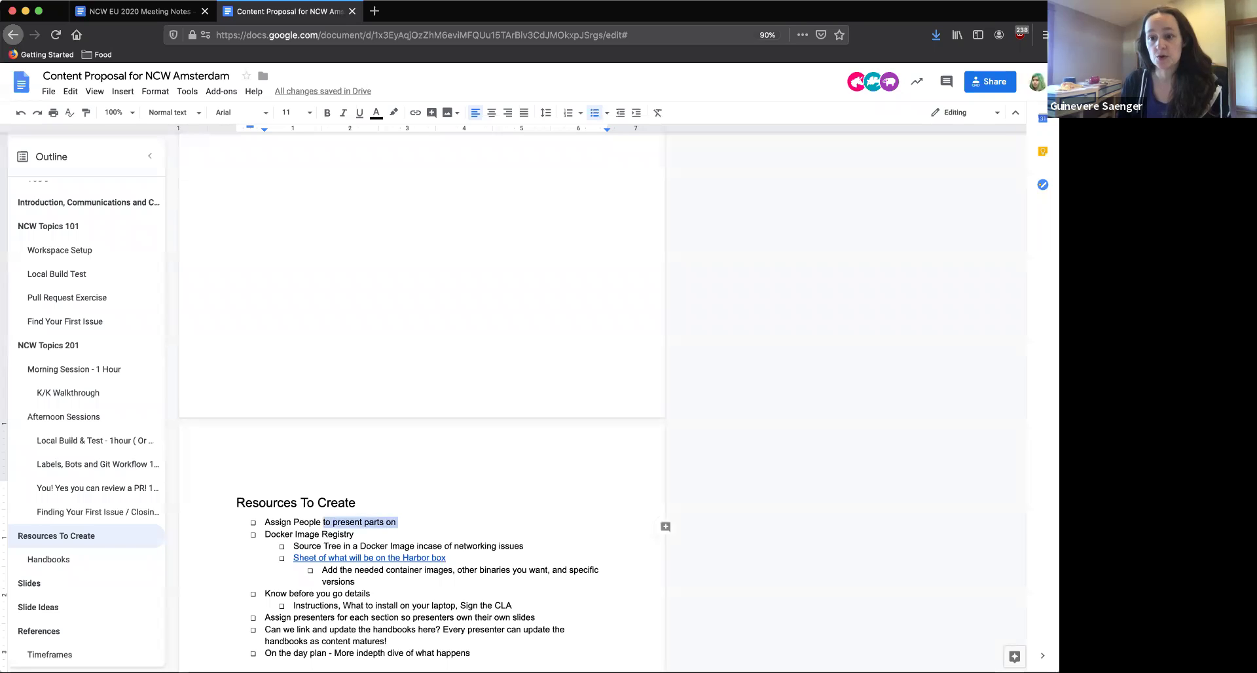
key(BackSpace)
key(BackSpace)
key(BackSpace)
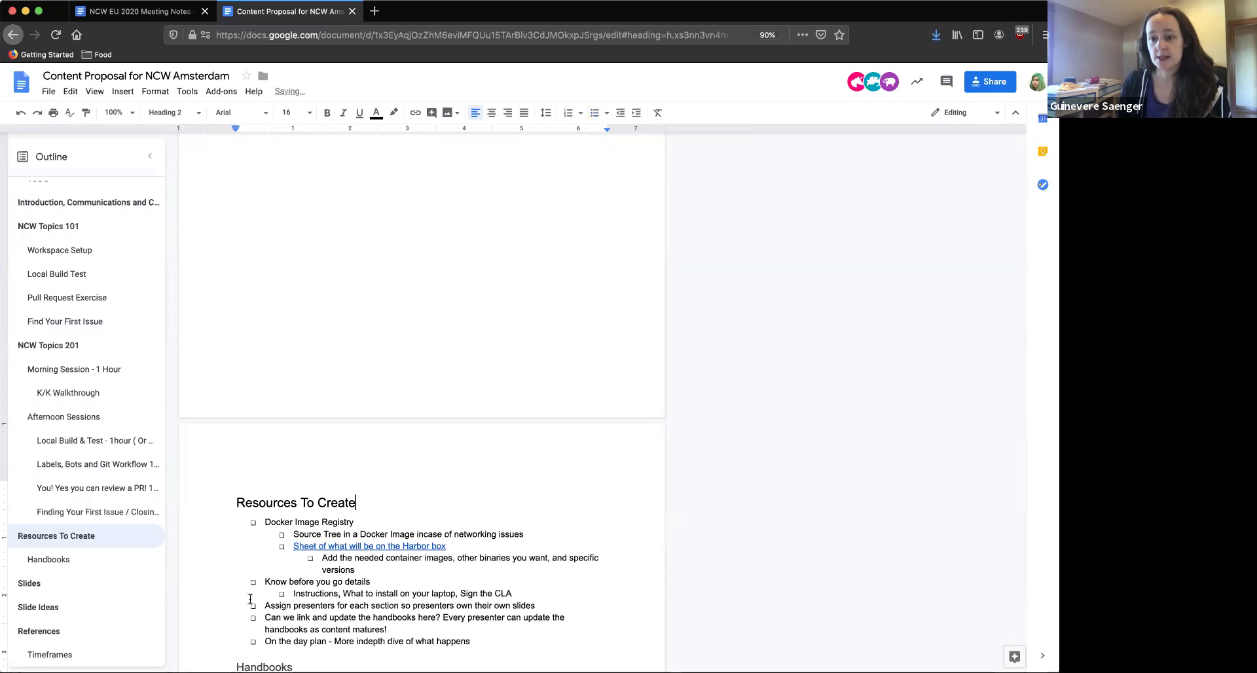
- Move the 'Assign presenters for each section' item above Docker Image Registry
click(280, 594)
triple_click(278, 607)
key(ctrl+c)
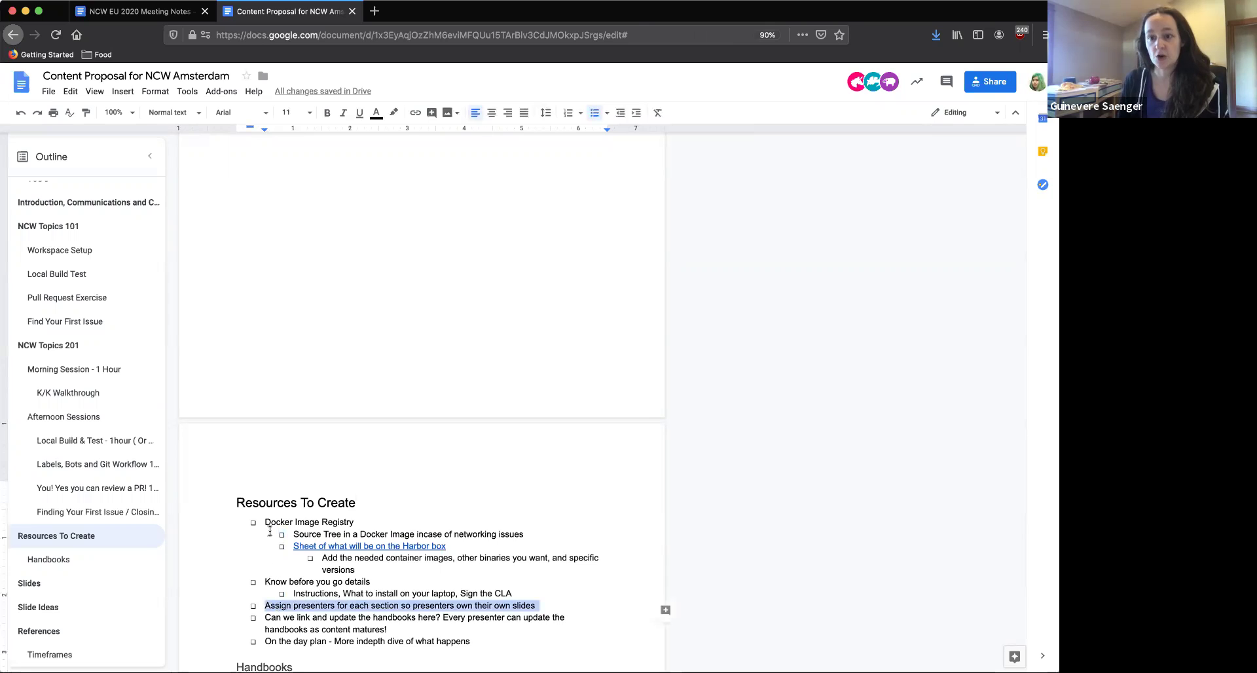
key(BackSpace)
click(263, 521)
key(ctrl+v)
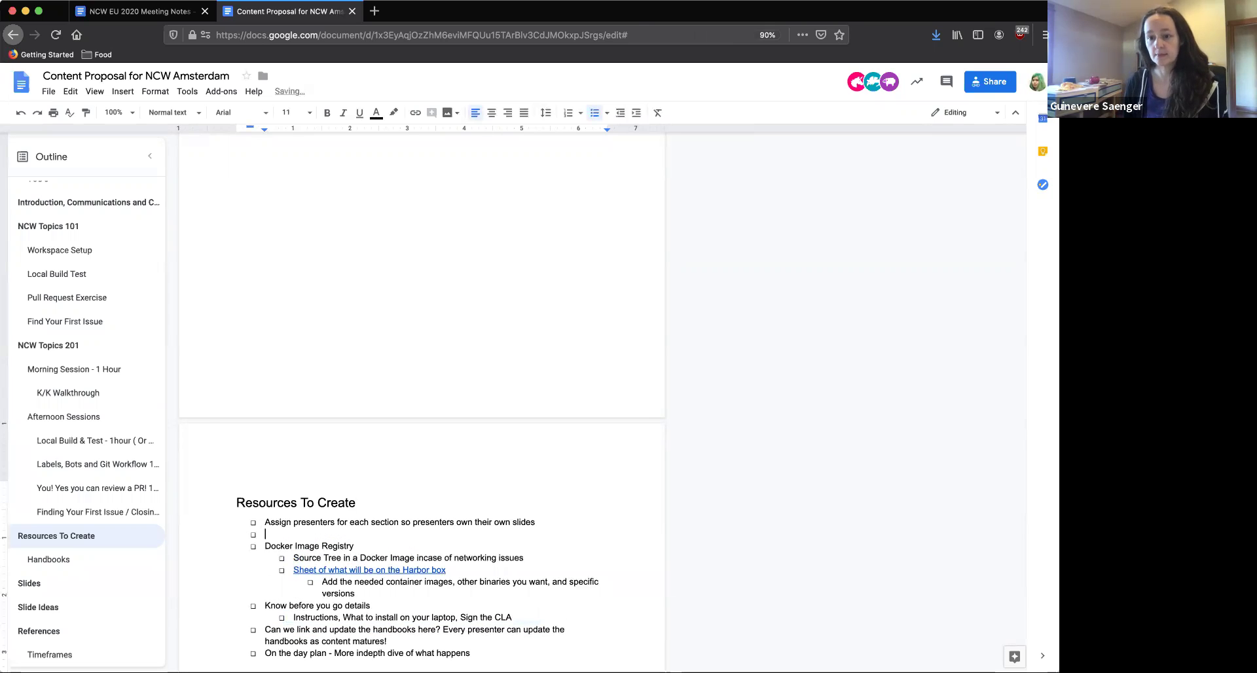
key(BackSpace)
key(BackSpace)
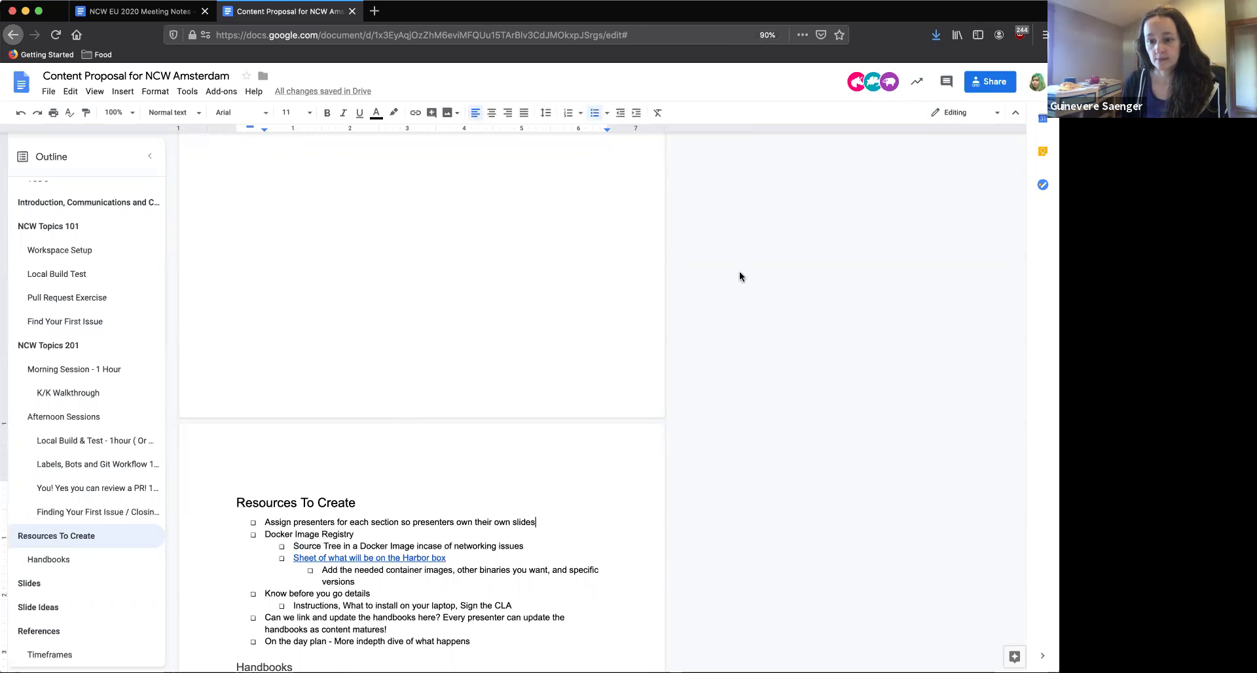
scroll(445, 536, down, 2)
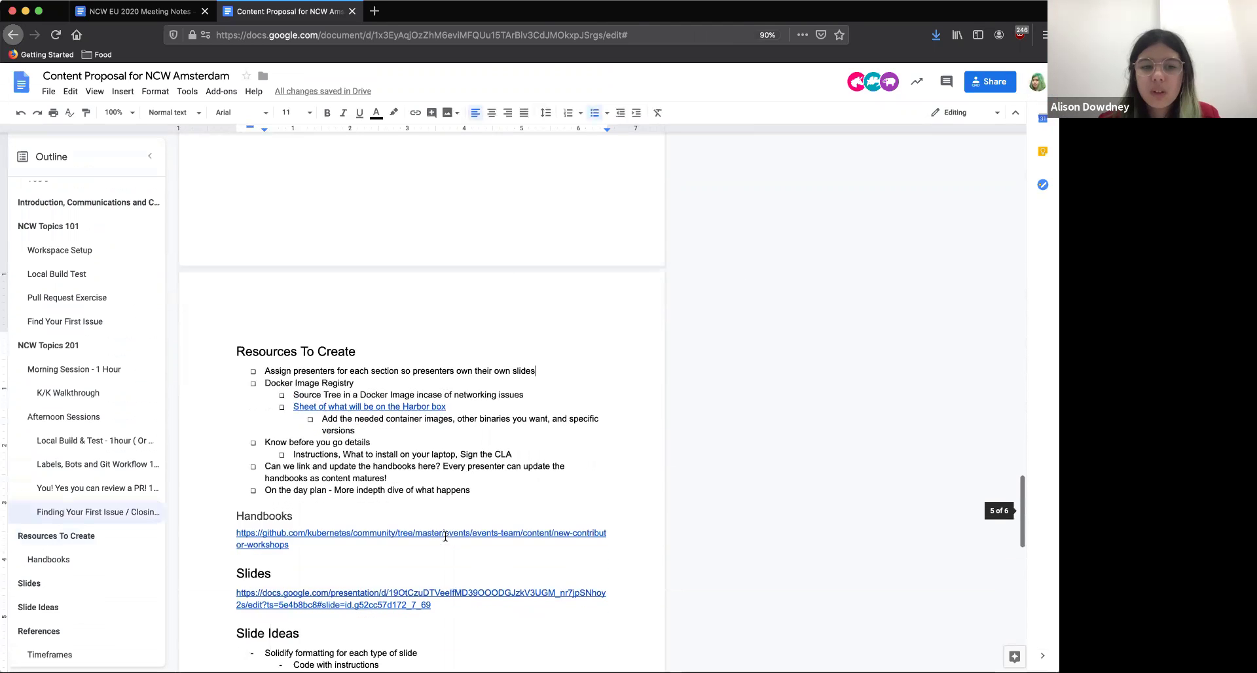
scroll(445, 536, up, 1)
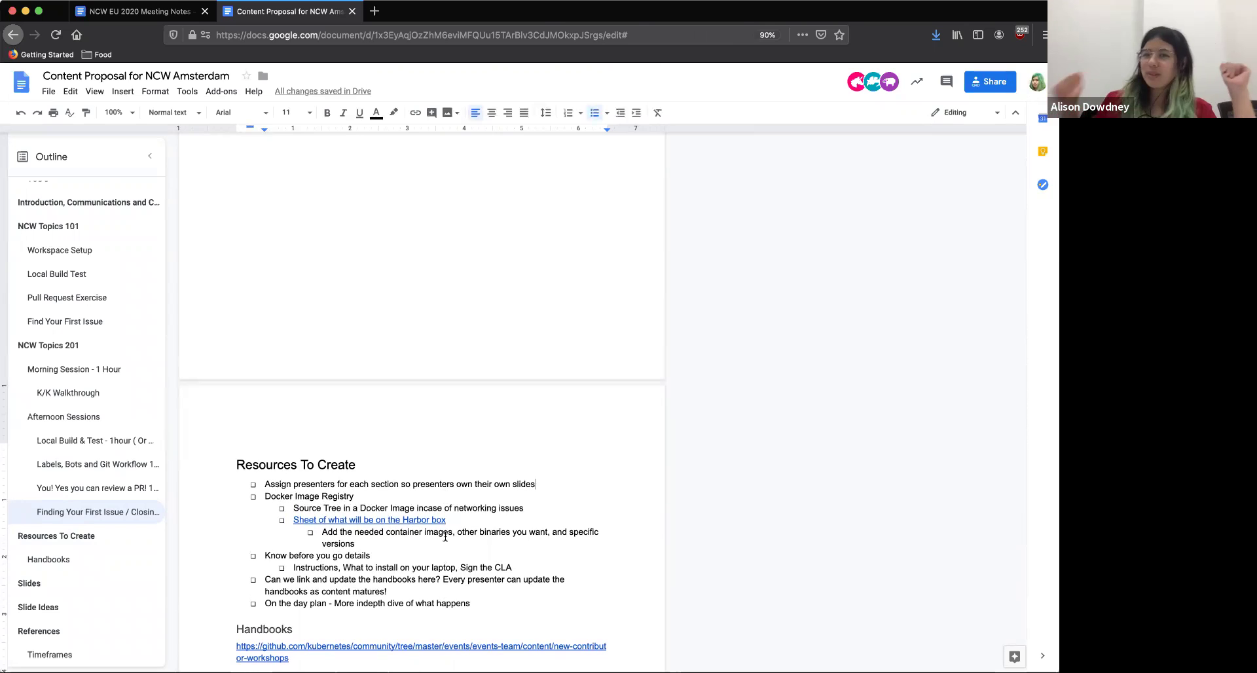
scroll(445, 536, up, 2)
scroll(441, 533, down, 2)
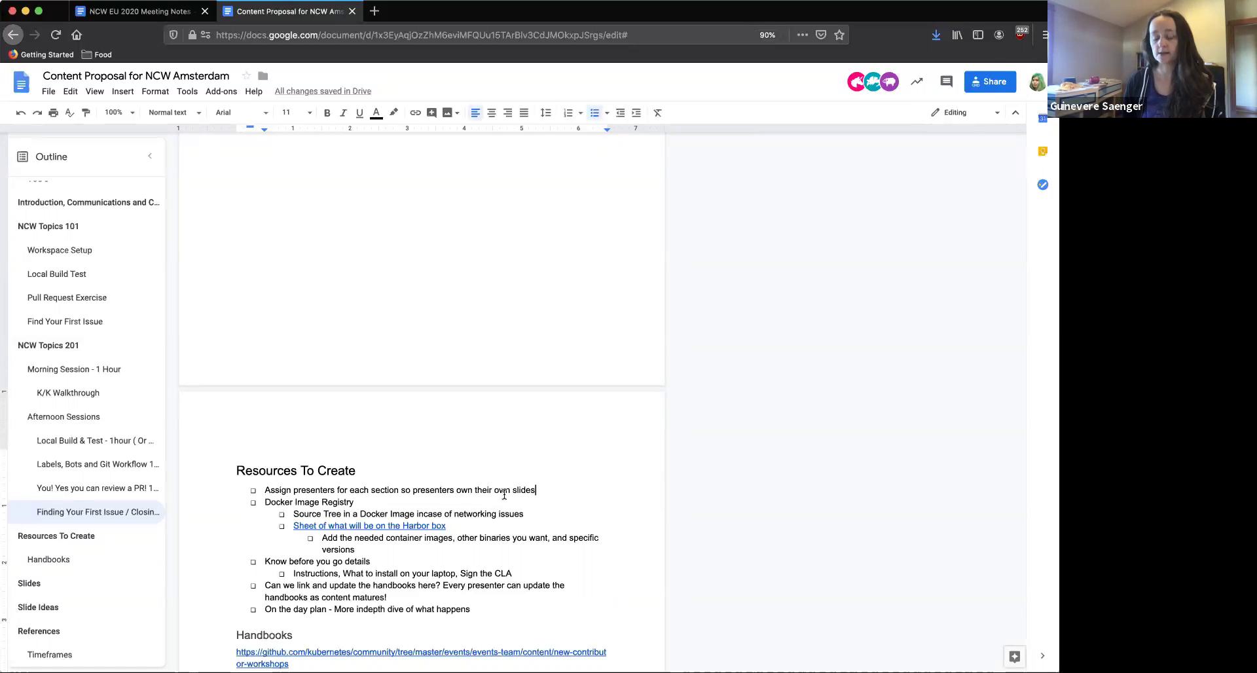
- Insert a 'Slides to reflect the content proposal' bullet above the Assign presenters item
click(268, 492)
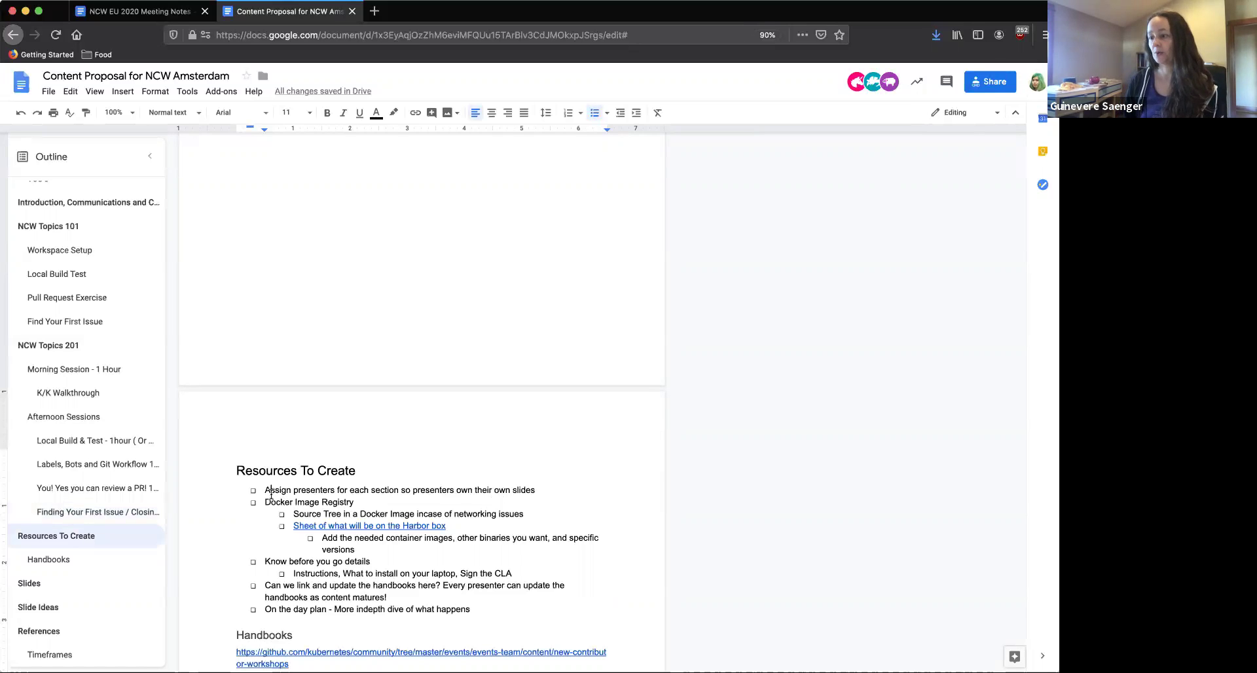
key(Return)
key(Up)
text(Sl)
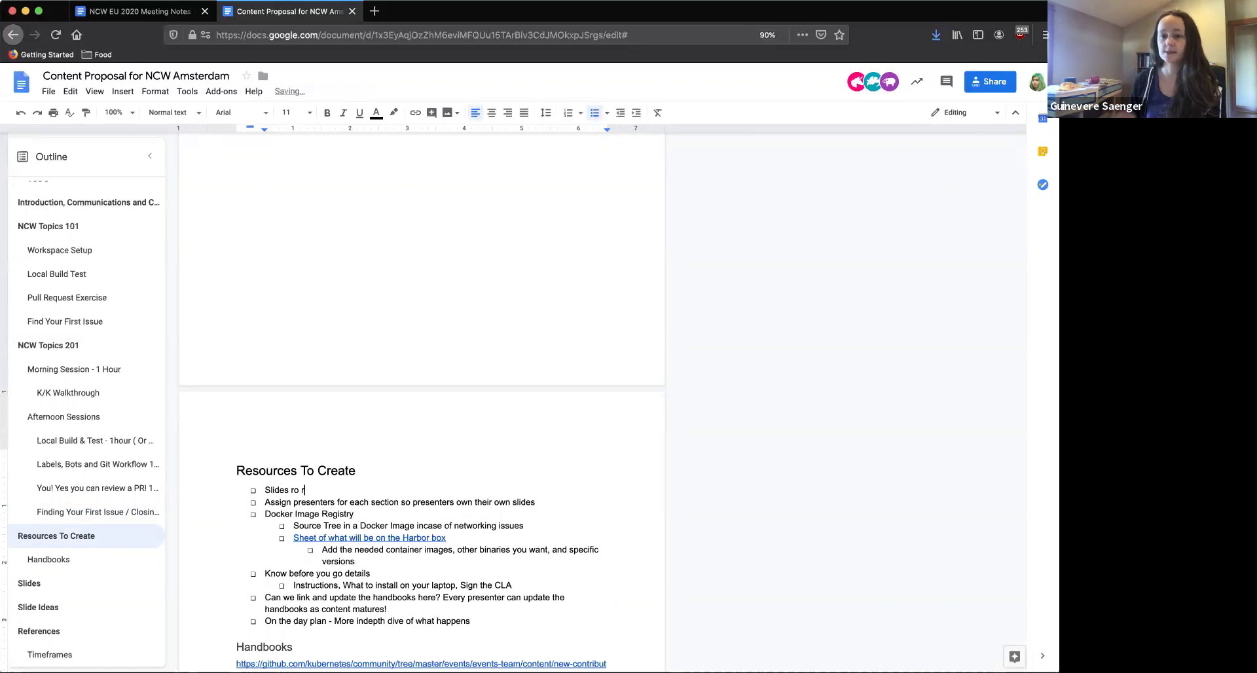
text(to reflect the conten)
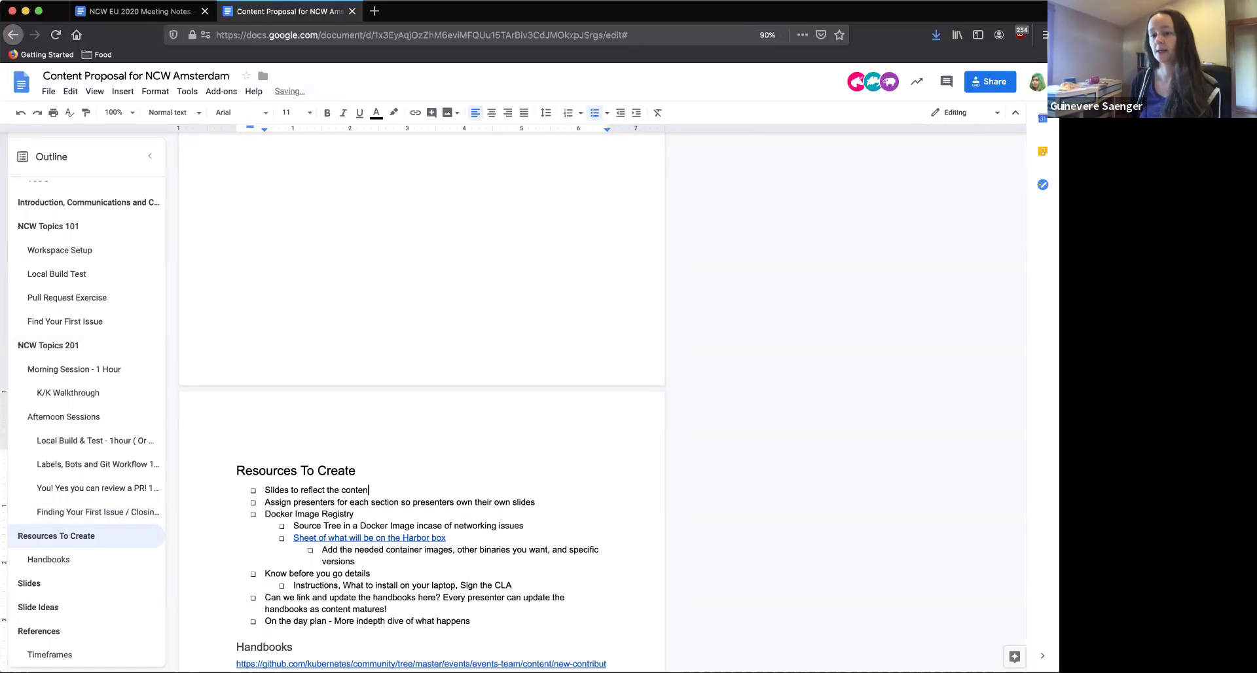
text(t proposal)
click(265, 433)
scroll(233, 456, up, 2)
scroll(259, 301, up, 3)
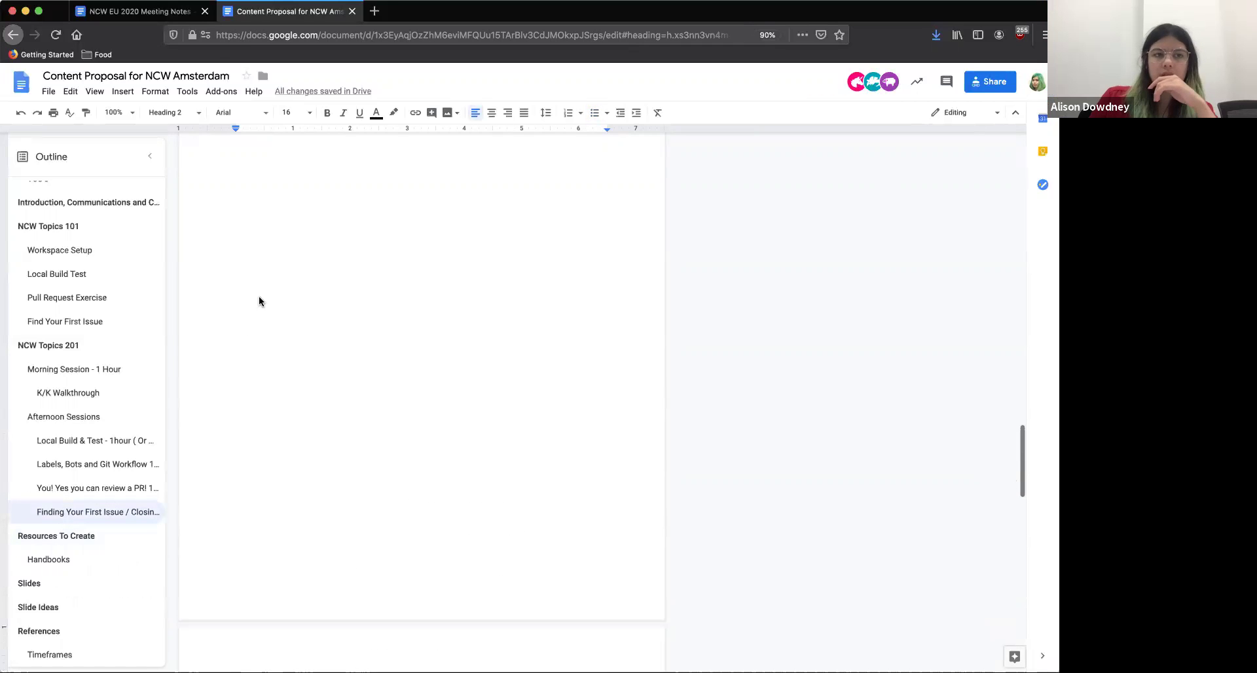
scroll(256, 202, down, 4)
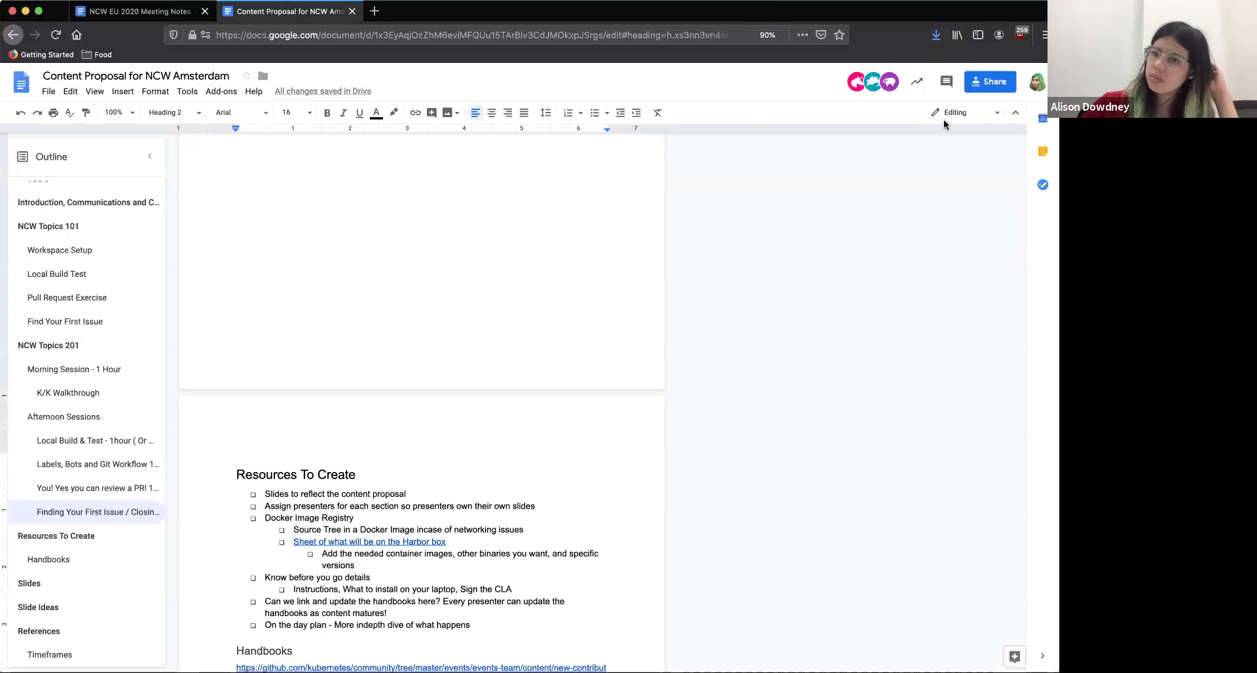
scroll(465, 551, up, 1)
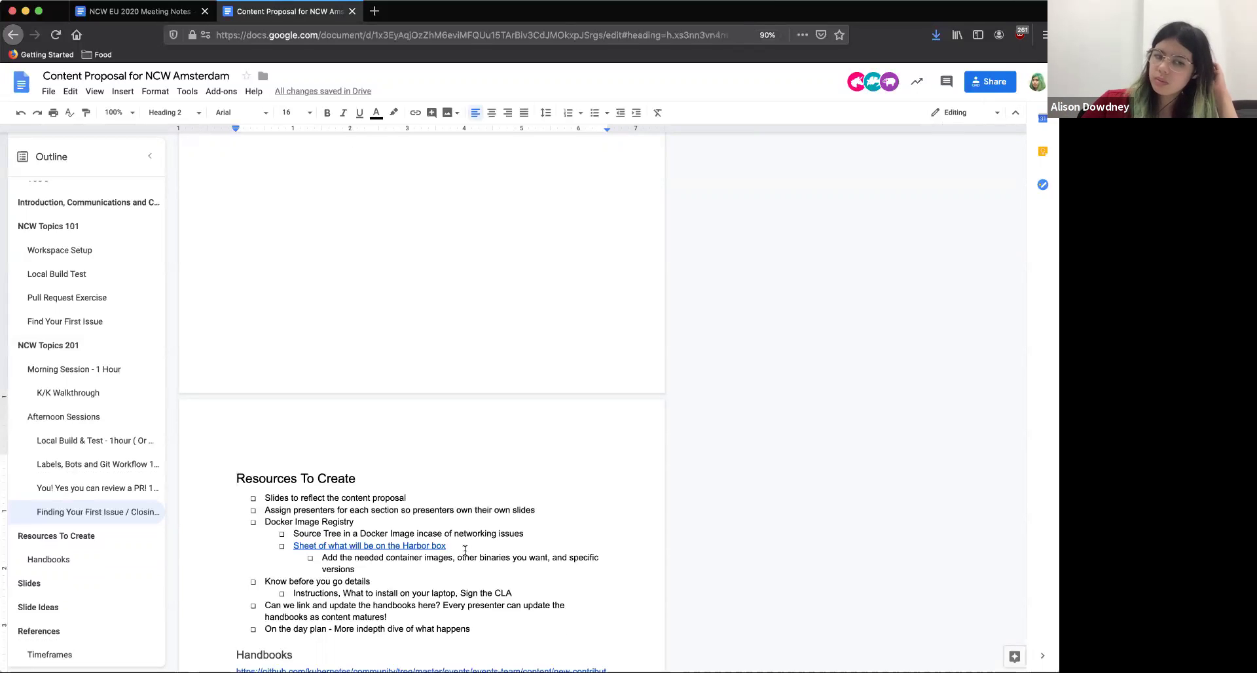
scroll(465, 551, down, 1)
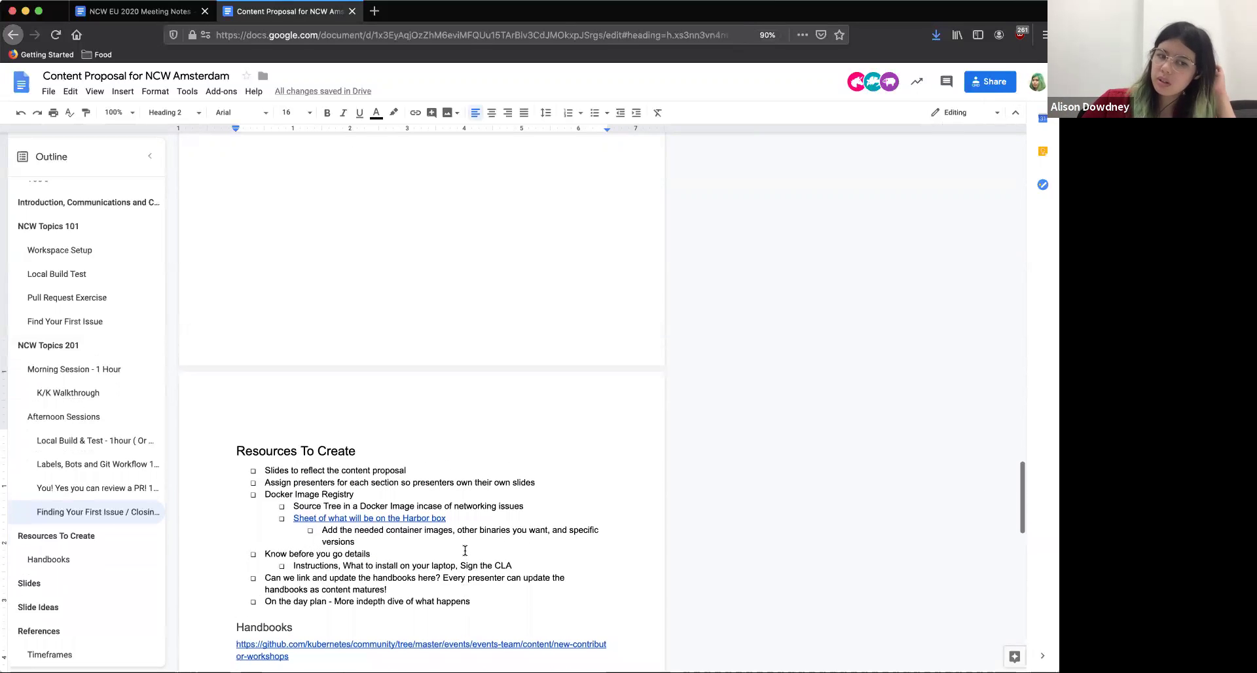
scroll(465, 551, down, 3)
scroll(464, 552, up, 1)
scroll(464, 551, down, 3)
scroll(464, 551, up, 5)
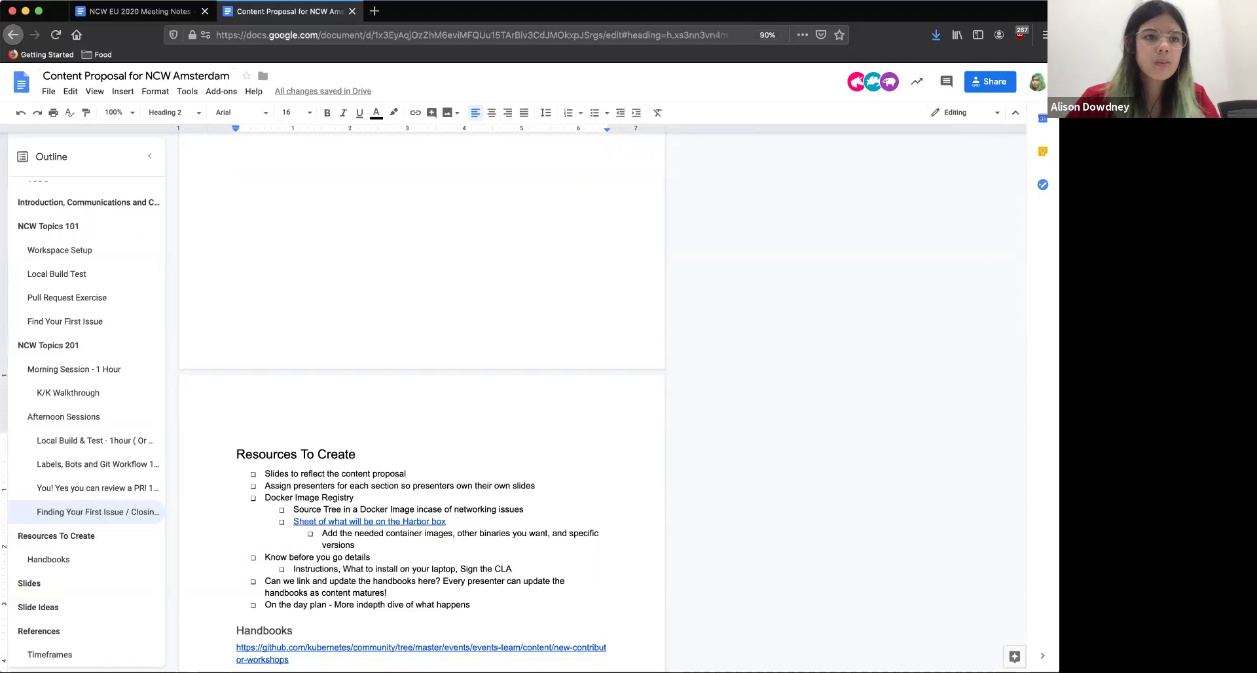
click(132, 13)
click(288, 11)
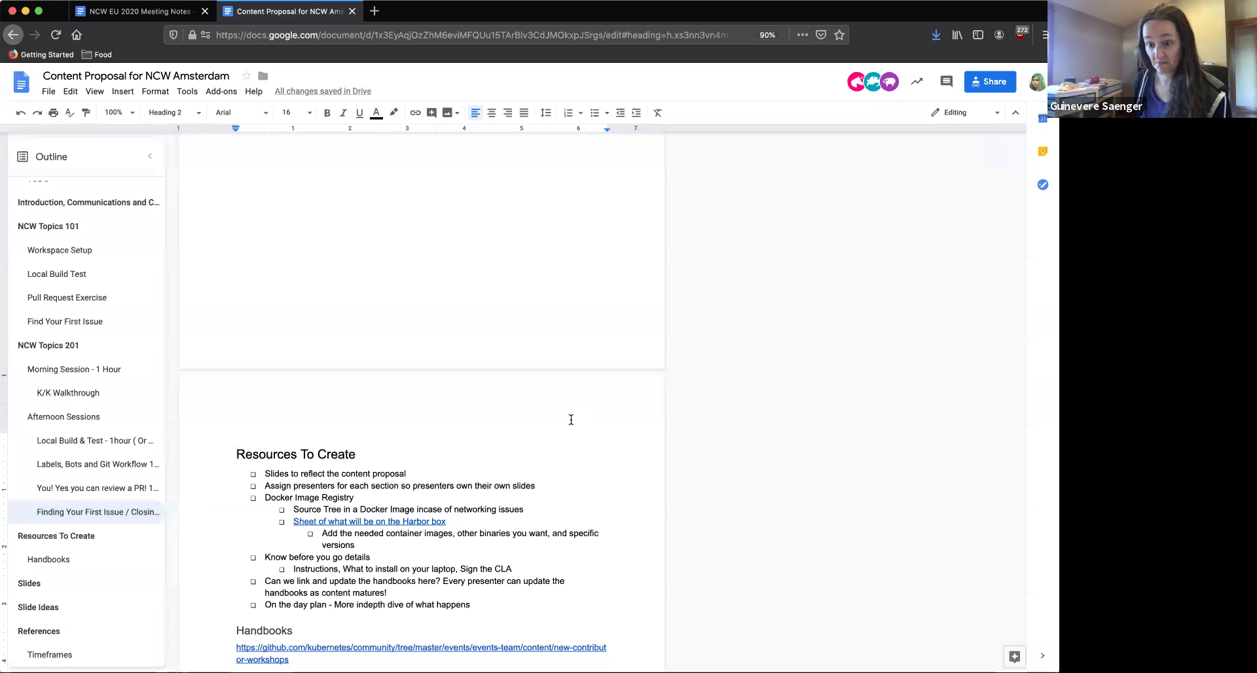
- Scroll up from Resources To Create to the NCW Topics 201 heading
scroll(571, 419, up, 15)
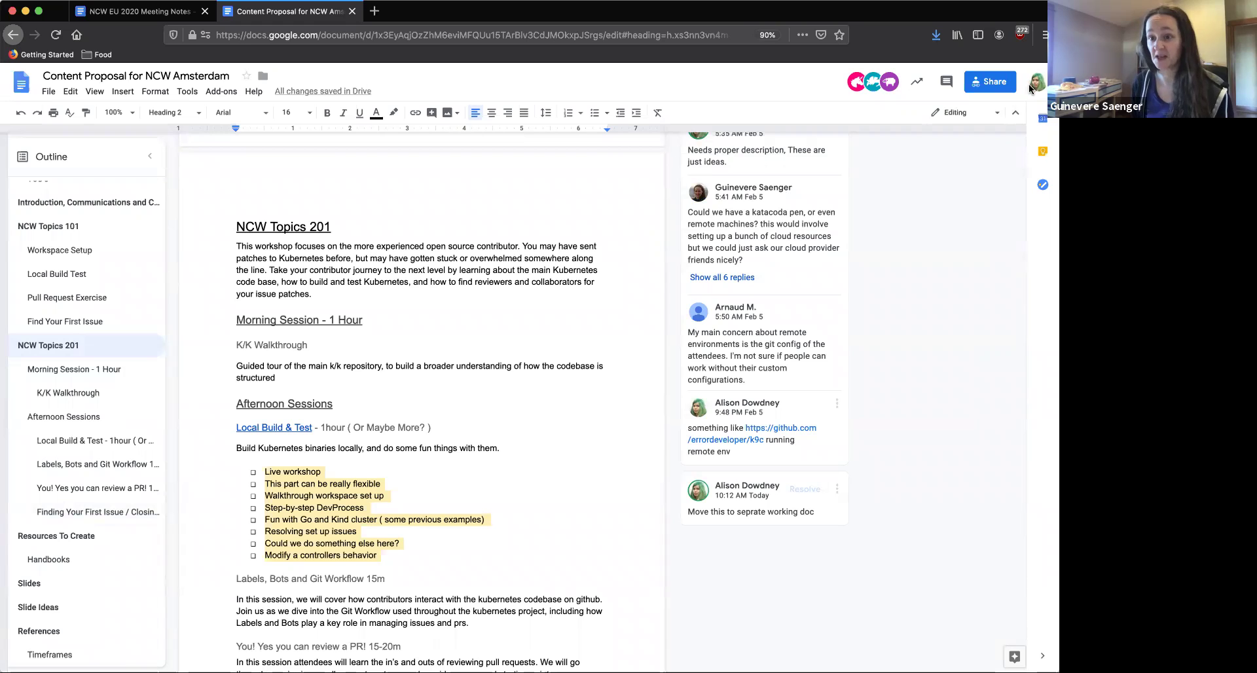
scroll(610, 341, up, 1)
scroll(610, 341, down, 3)
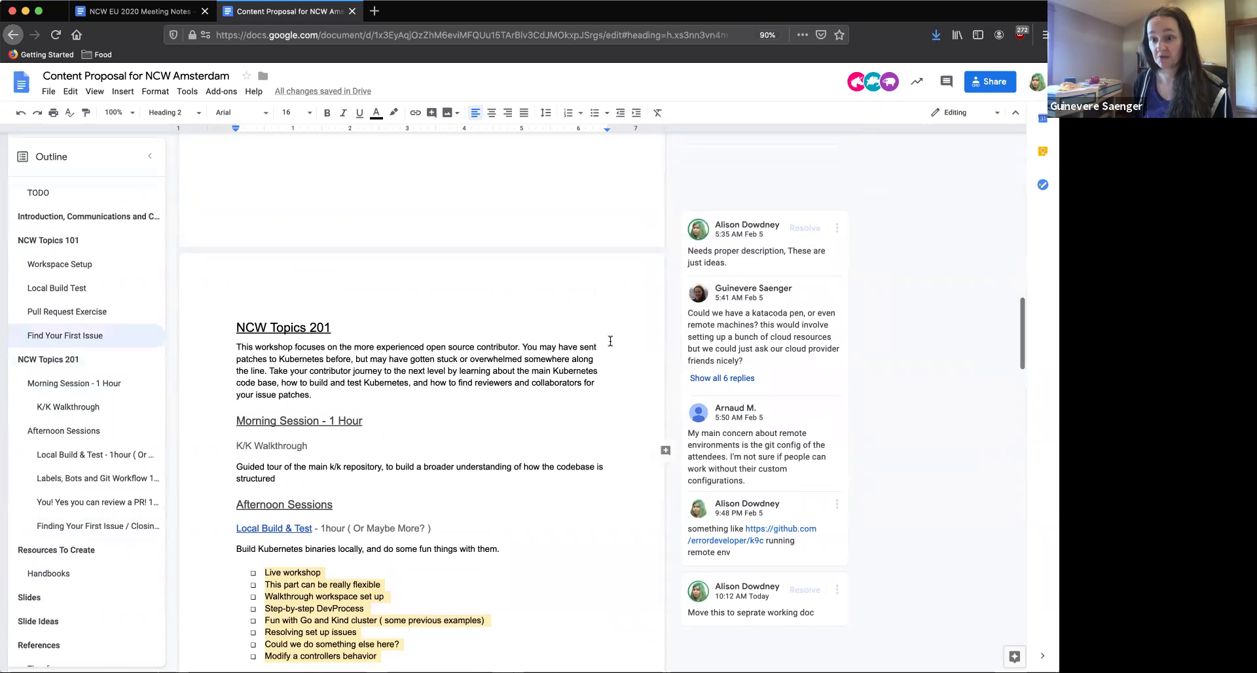
scroll(610, 341, up, 1)
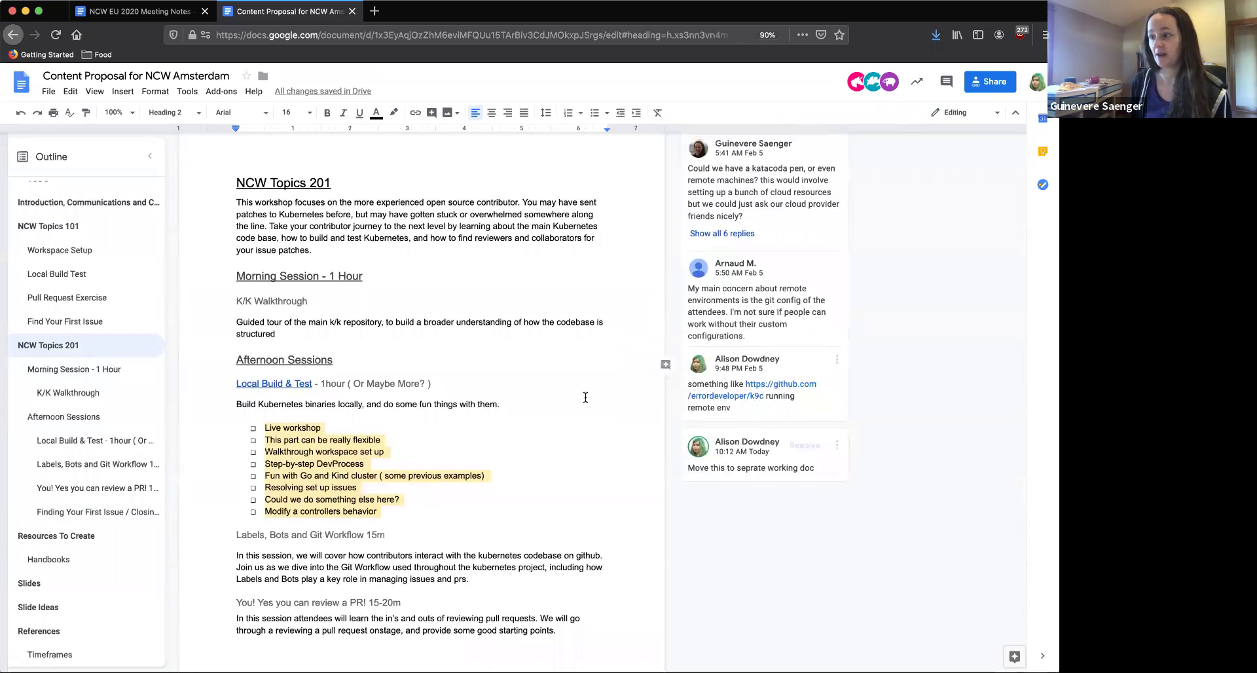
scroll(602, 360, down, 1)
scroll(585, 397, up, 1)
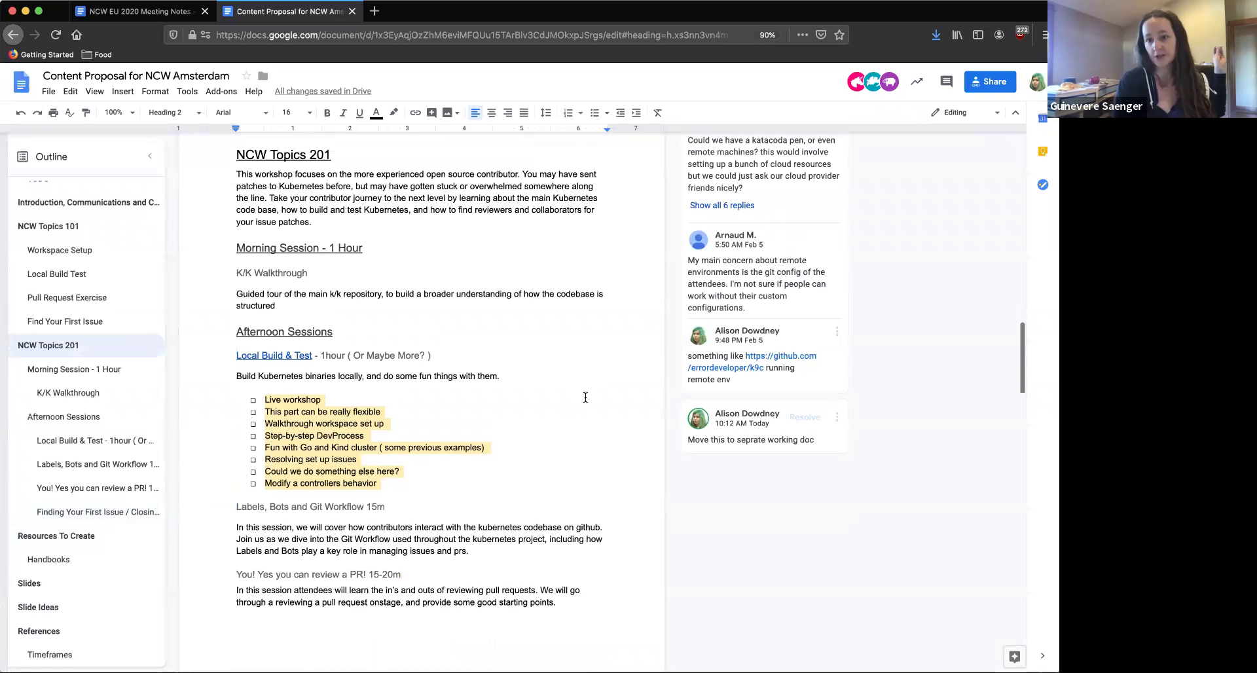
scroll(585, 398, down, 2)
scroll(585, 398, up, 2)
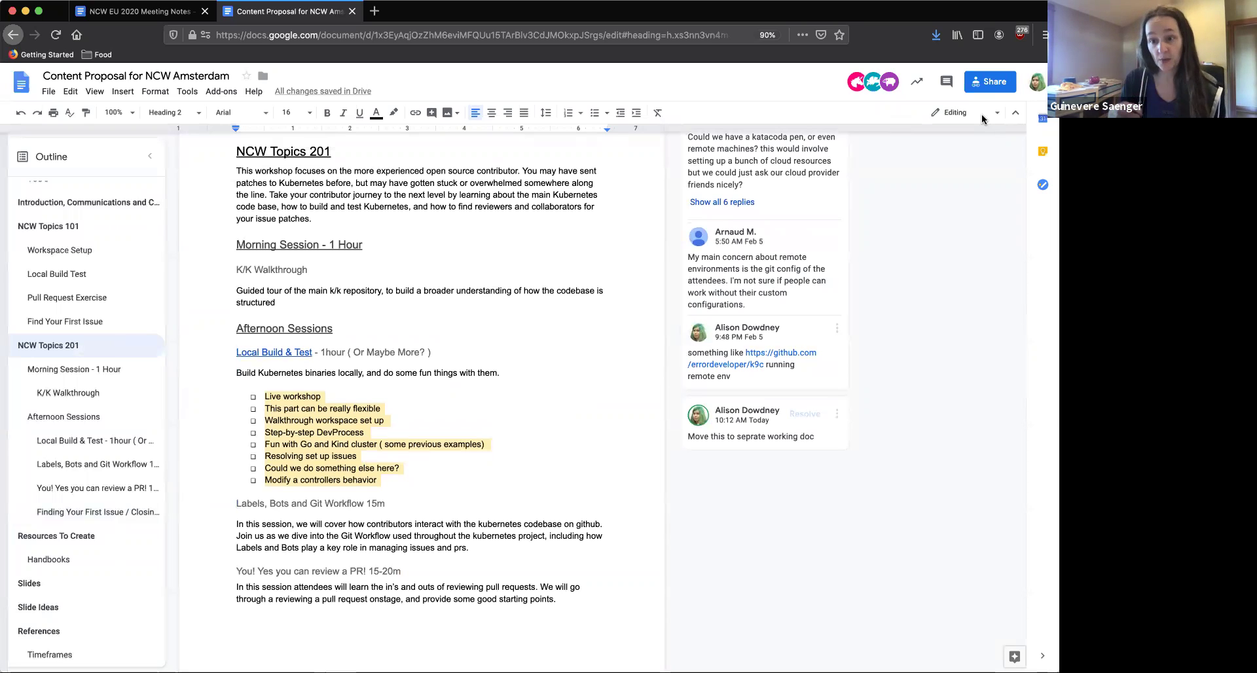
scroll(453, 391, up, 10)
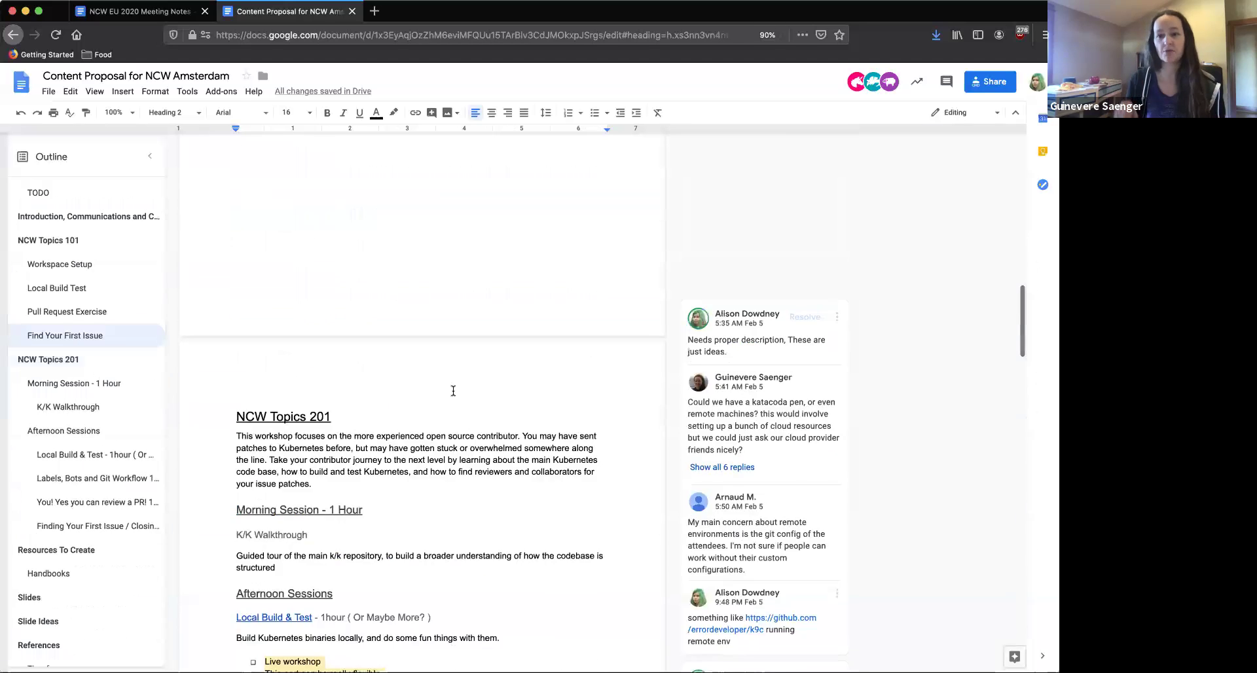
scroll(452, 391, up, 12)
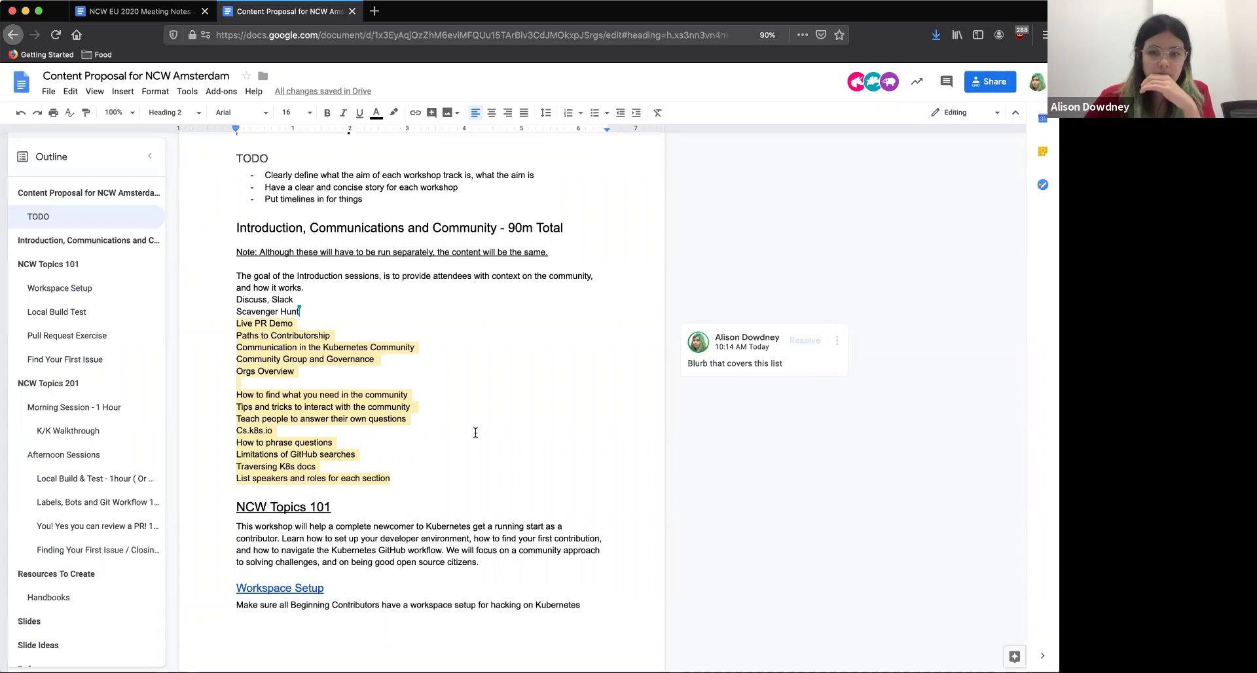
scroll(485, 427, down, 3)
scroll(484, 427, up, 2)
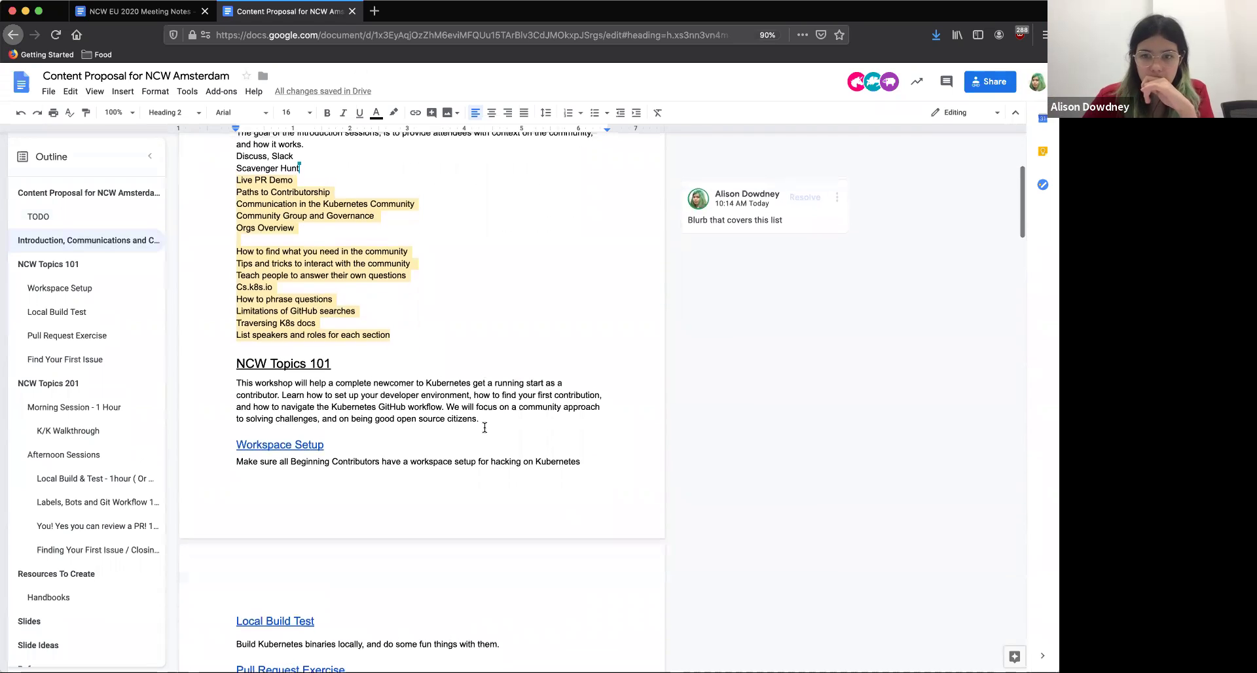
scroll(484, 427, up, 2)
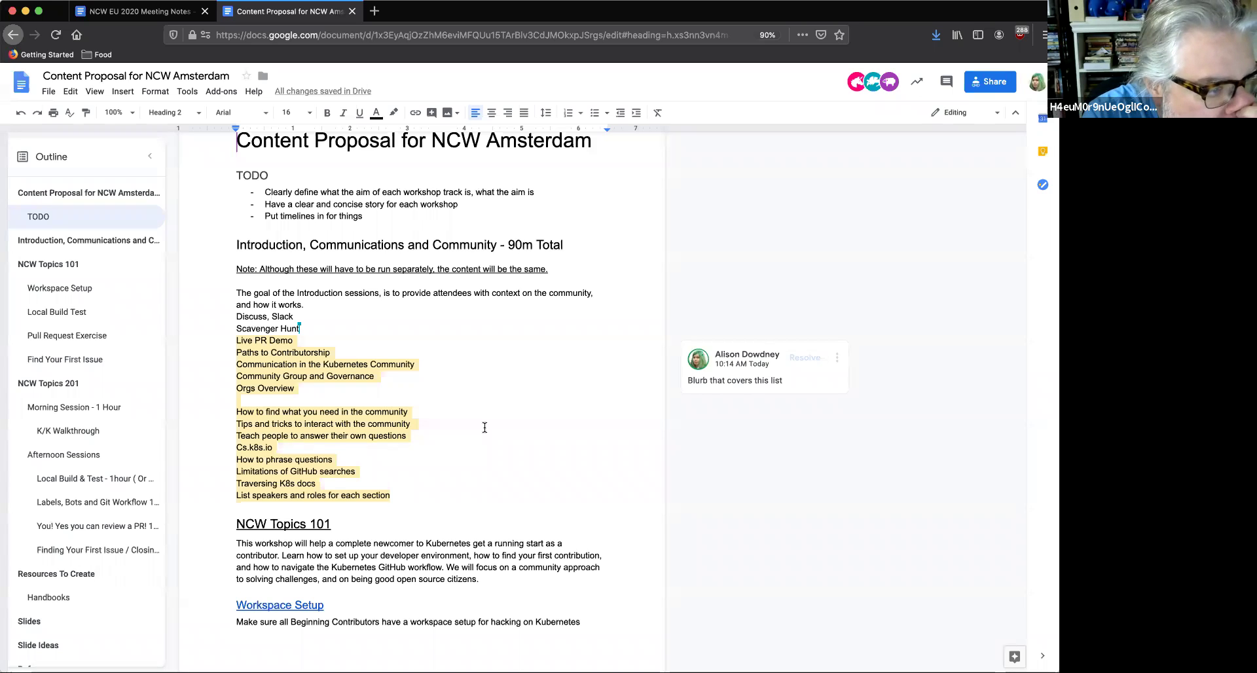
scroll(485, 428, down, 2)
scroll(484, 427, down, 2)
scroll(484, 427, up, 2)
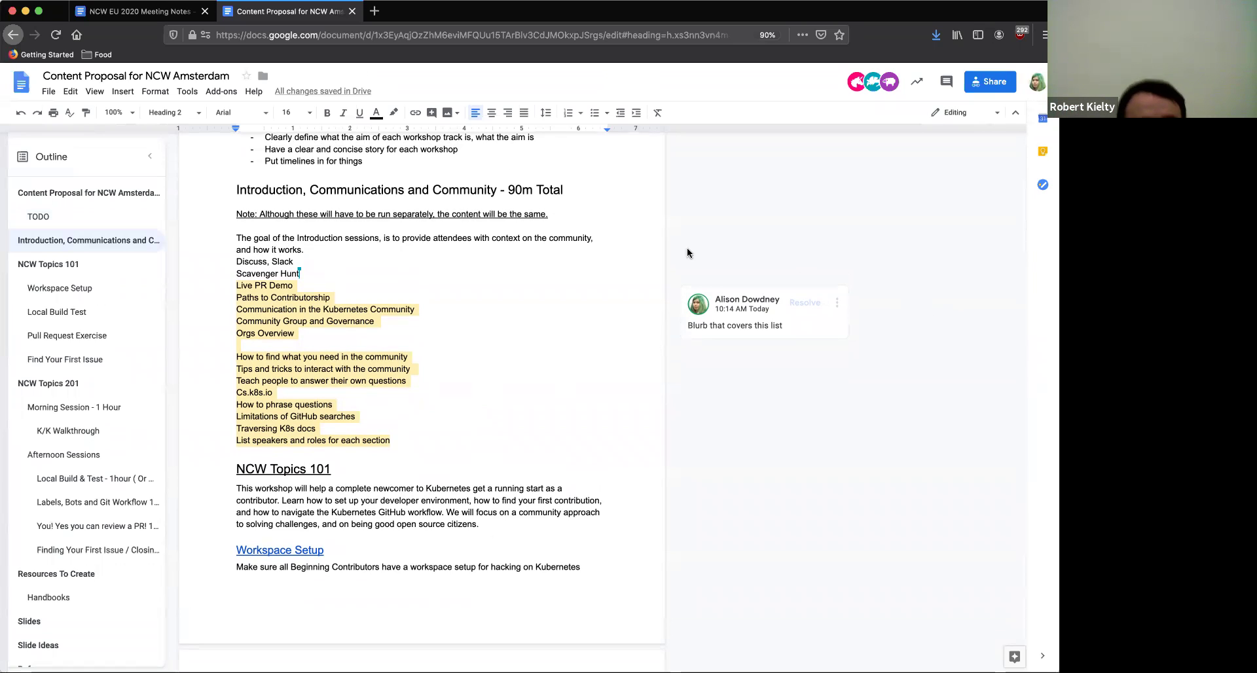
- Add a 'Who:' line under the Introduction, Communications and Community heading
click(454, 266)
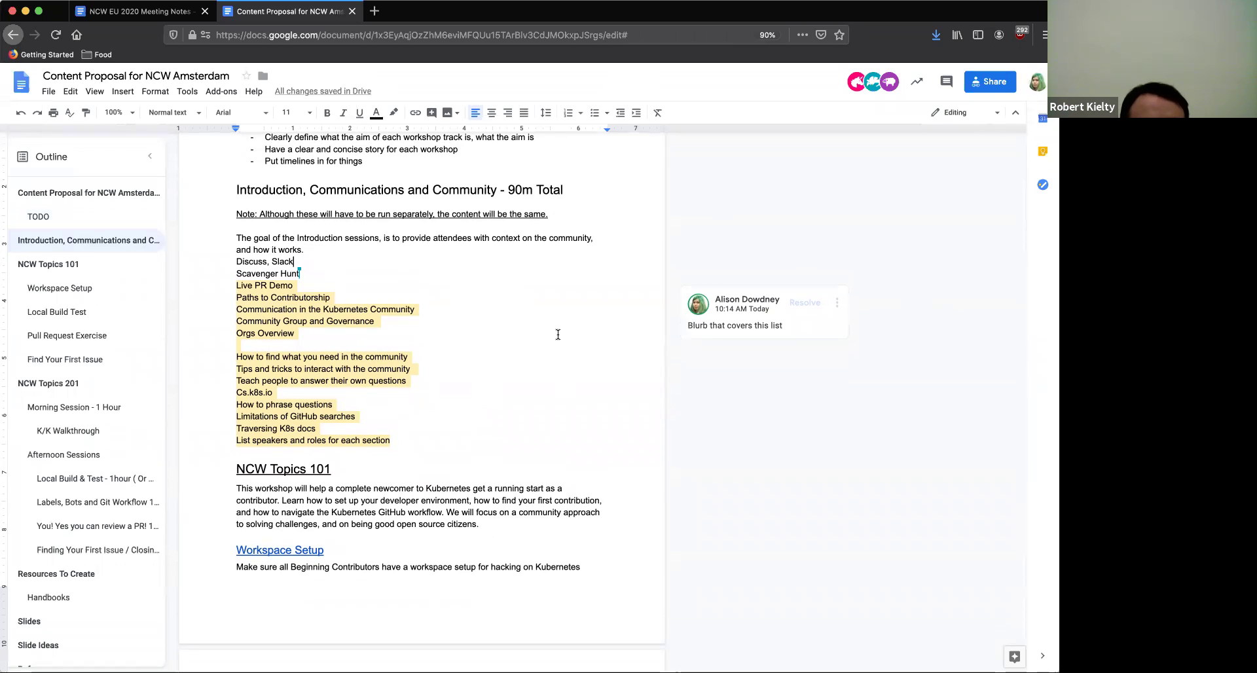
click(430, 238)
click(331, 194)
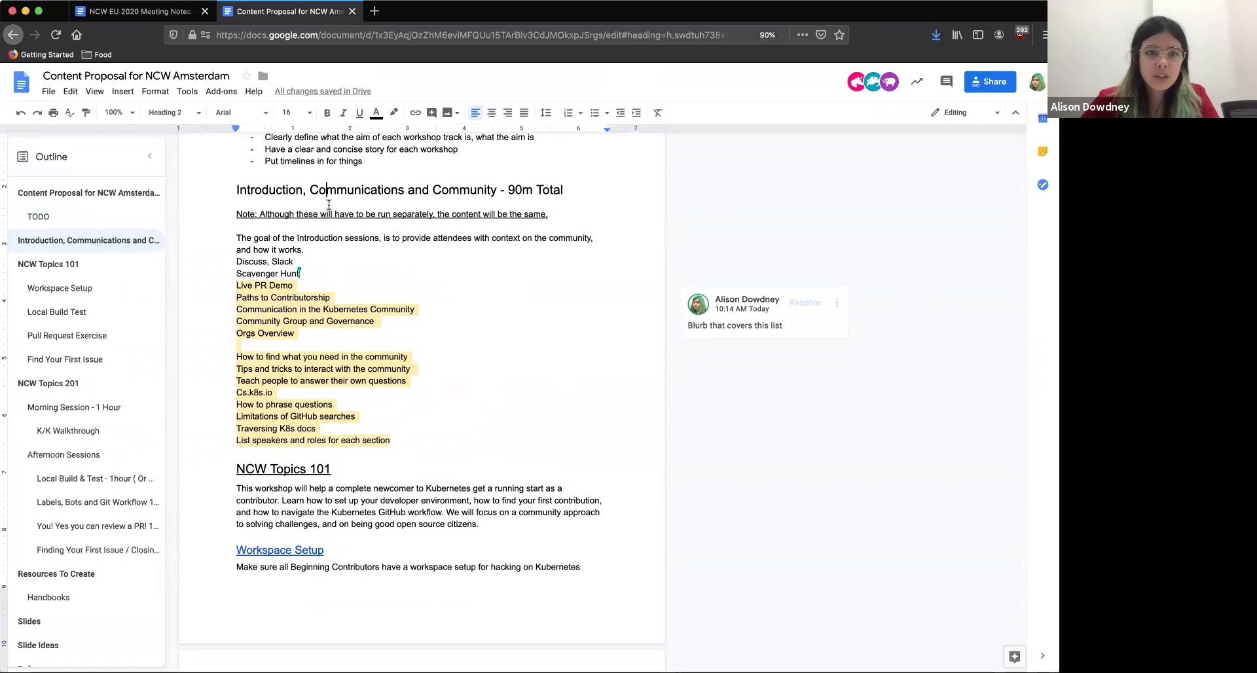
click(591, 193)
key(Return)
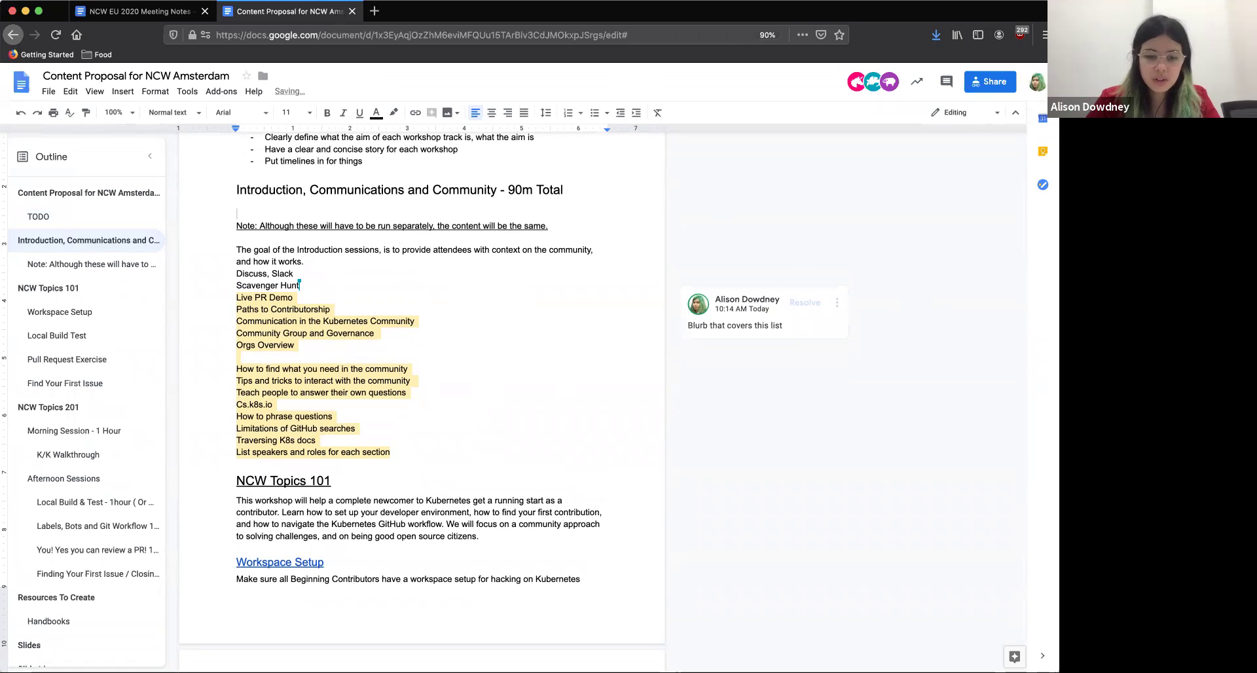
text(Who:)
- List the two presenters' names on separate lines below 'Who:'
key(Return)
text(Alison)
key(BackSpace)
key(BackSpace)
key(BackSpace)
key(BackSpace)
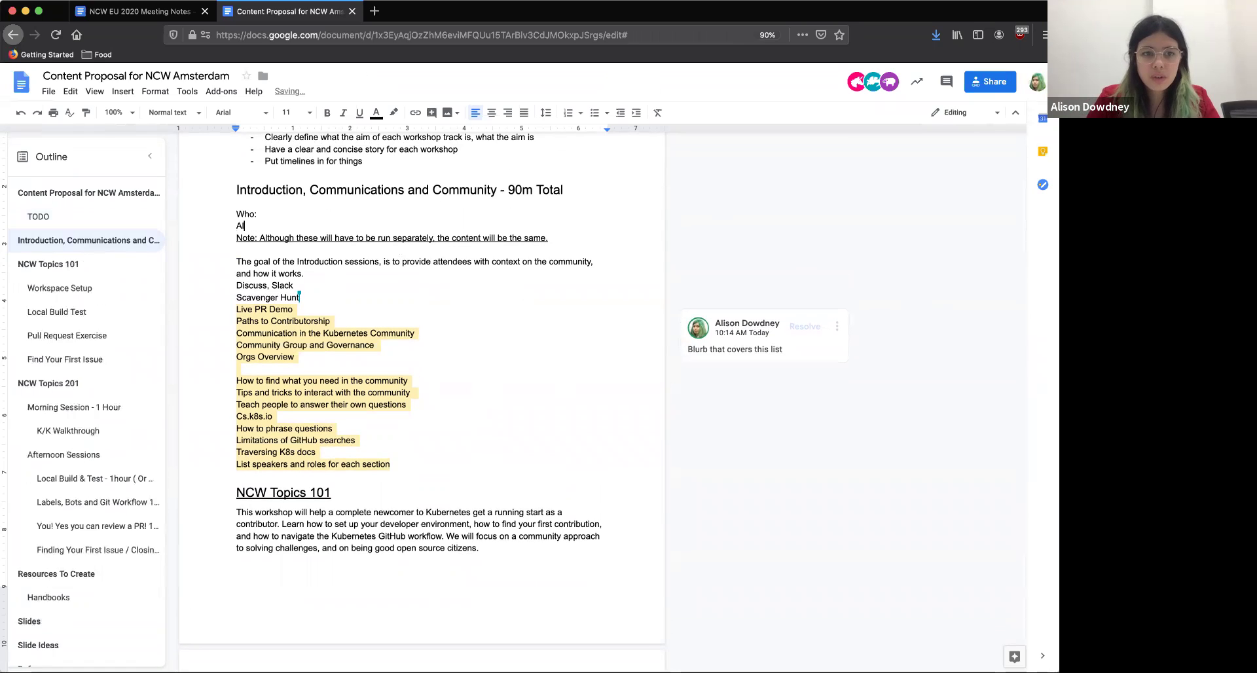
key(BackSpace)
key(BackSpace)
key(Return)
text(Alison)
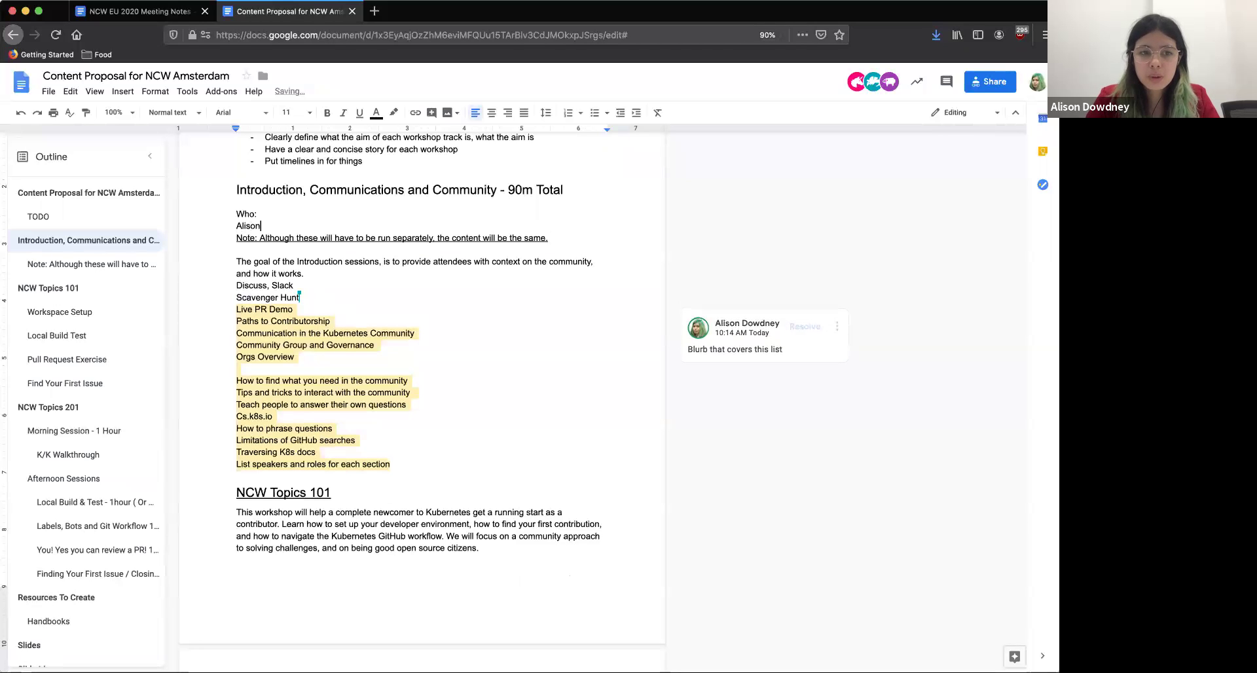
key(Return)
text(Rob)
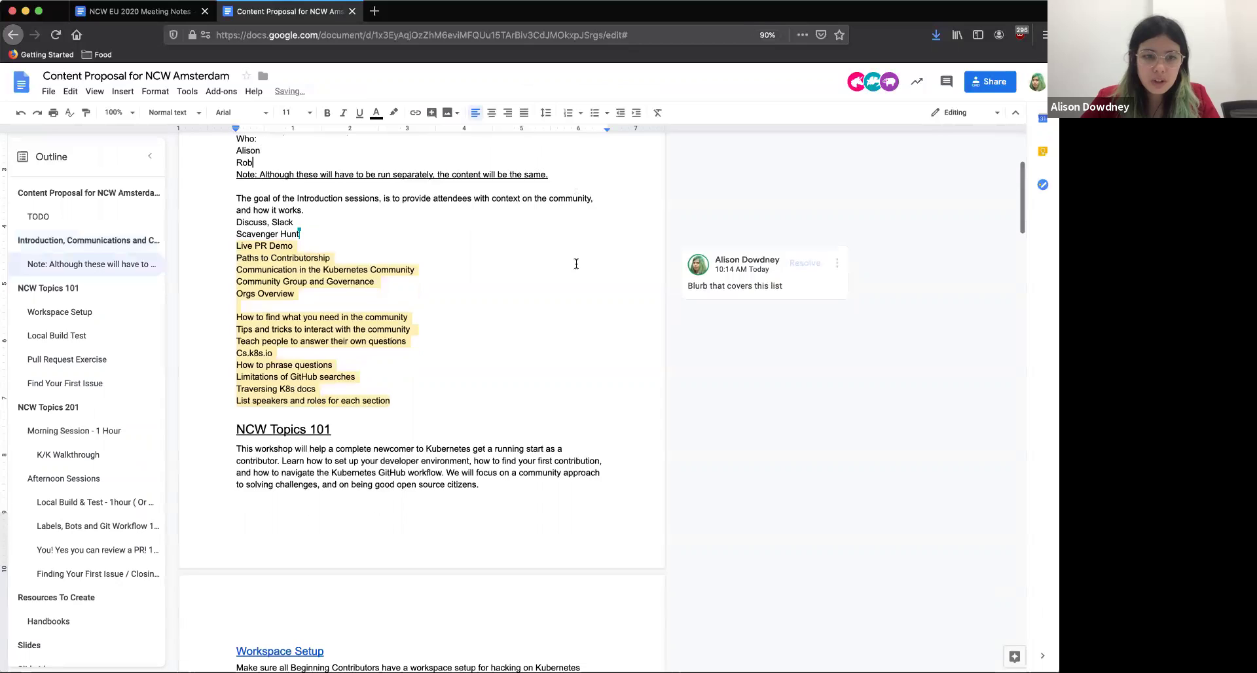
key(Return)
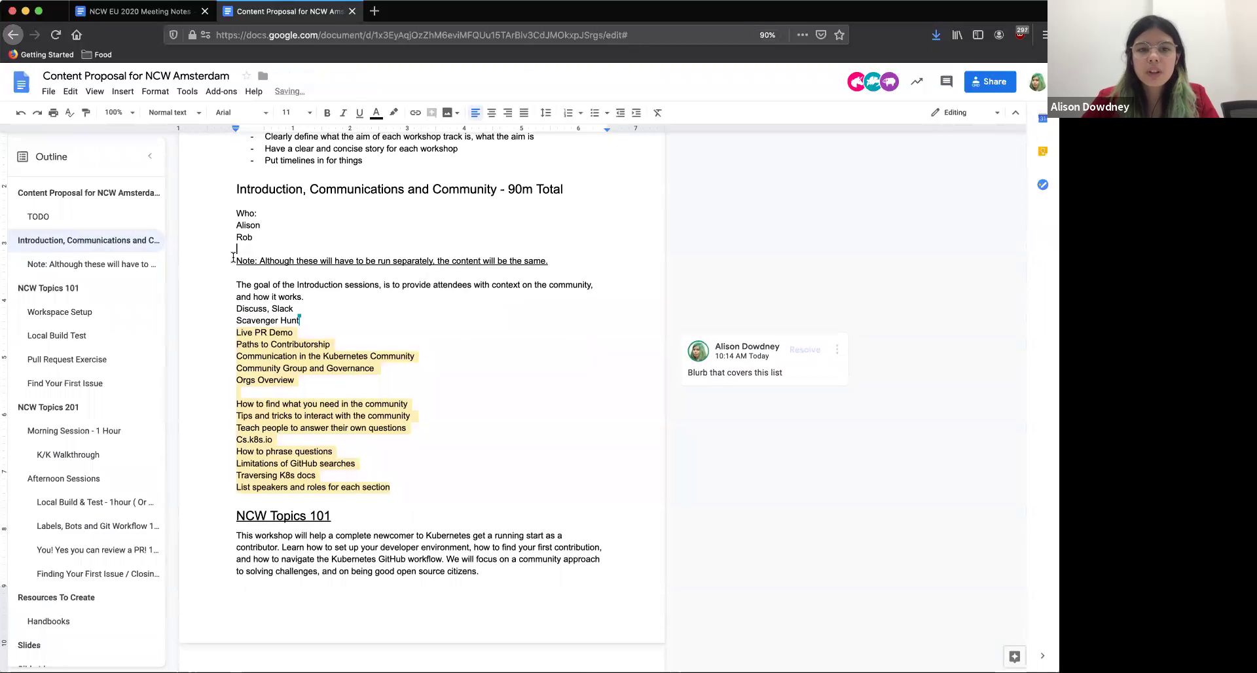
scroll(280, 286, up, 1)
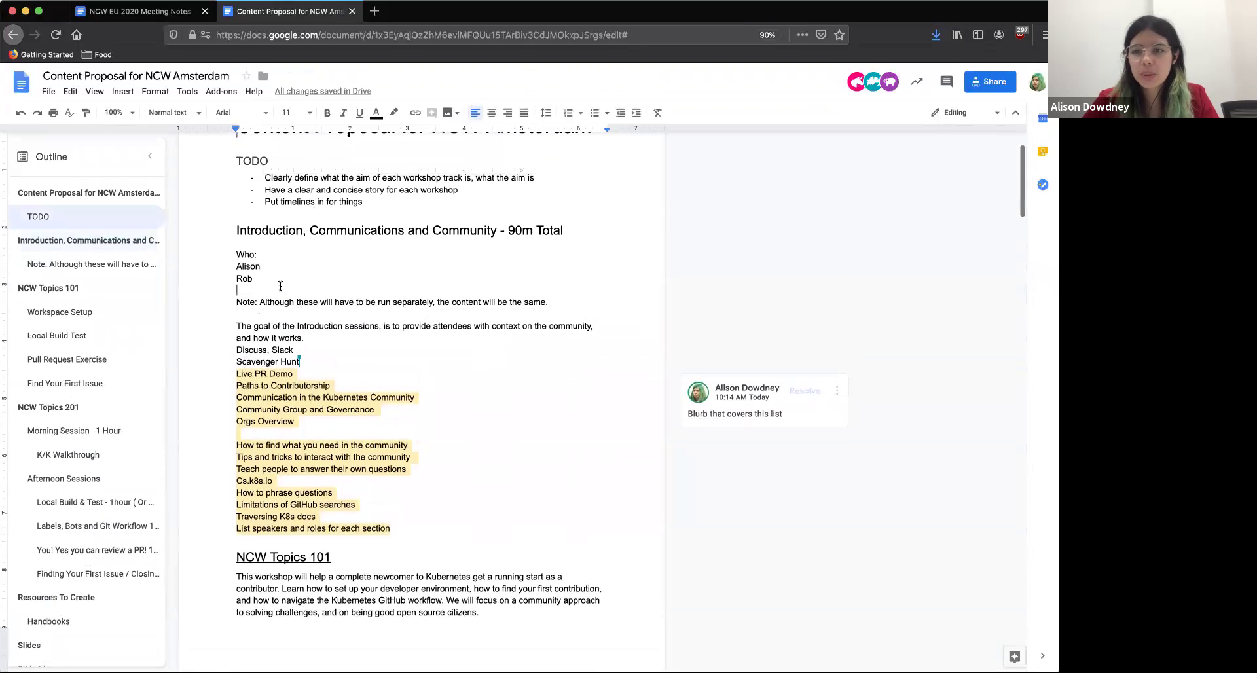
scroll(280, 286, up, 1)
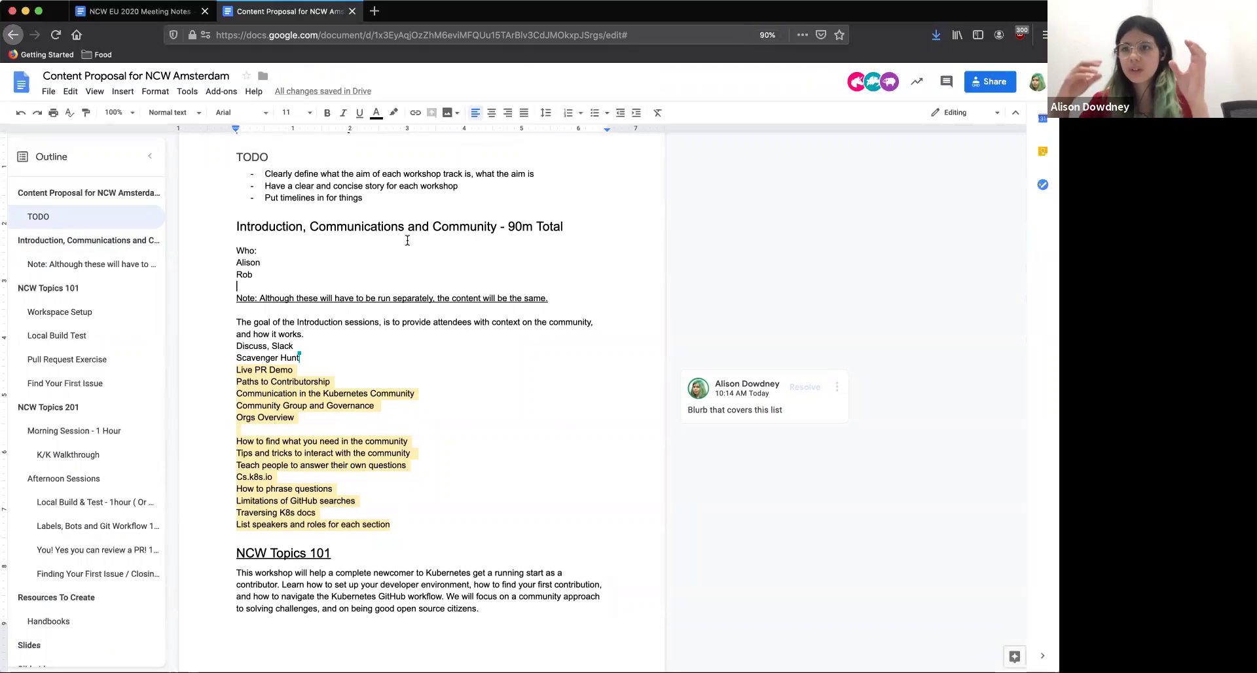
scroll(407, 240, down, 2)
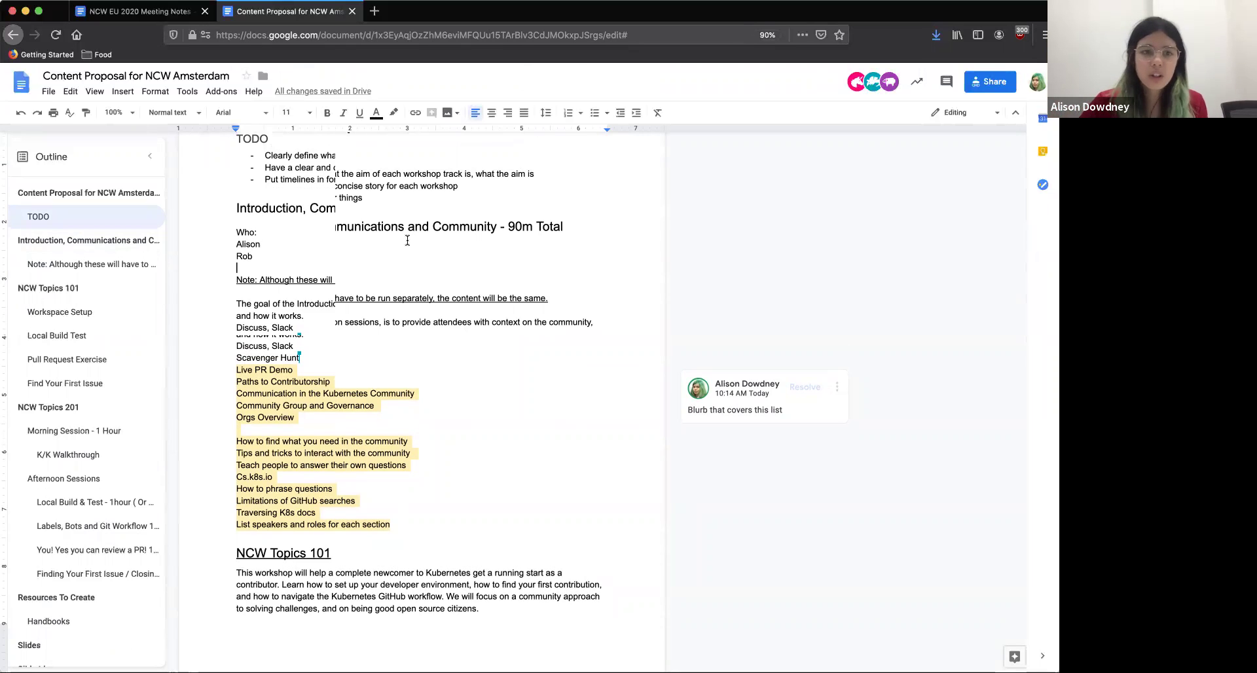
scroll(408, 240, down, 5)
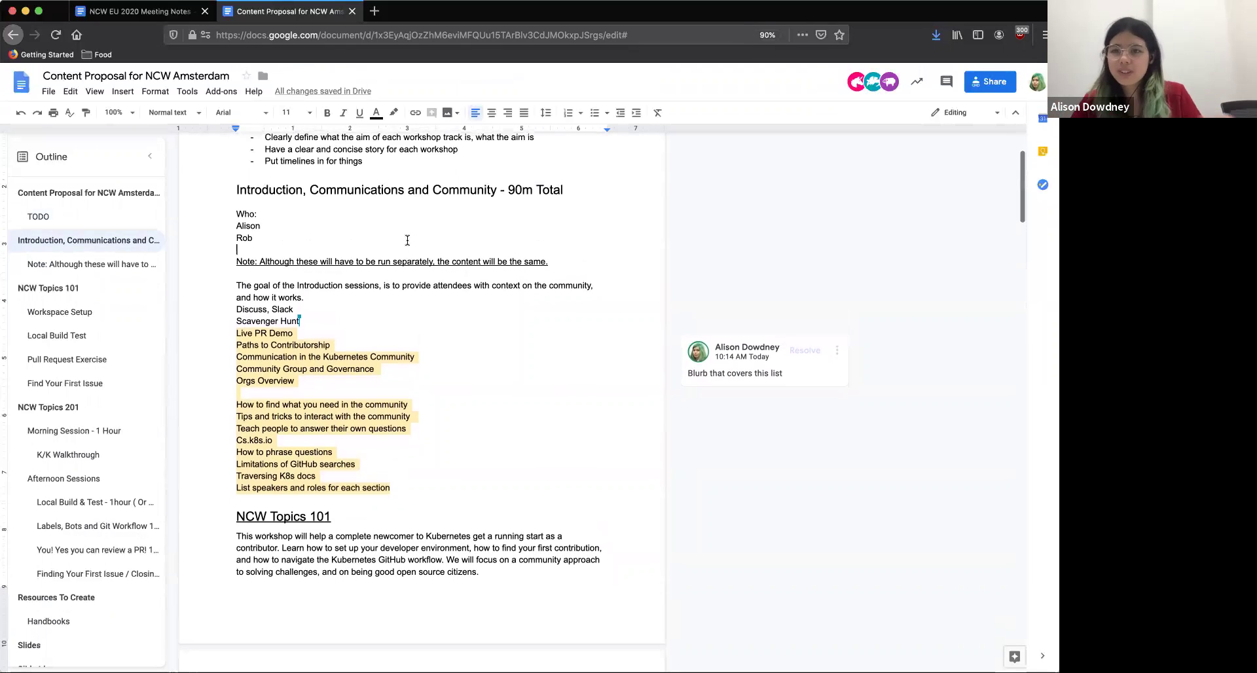
scroll(404, 278, up, 5)
scroll(404, 277, up, 2)
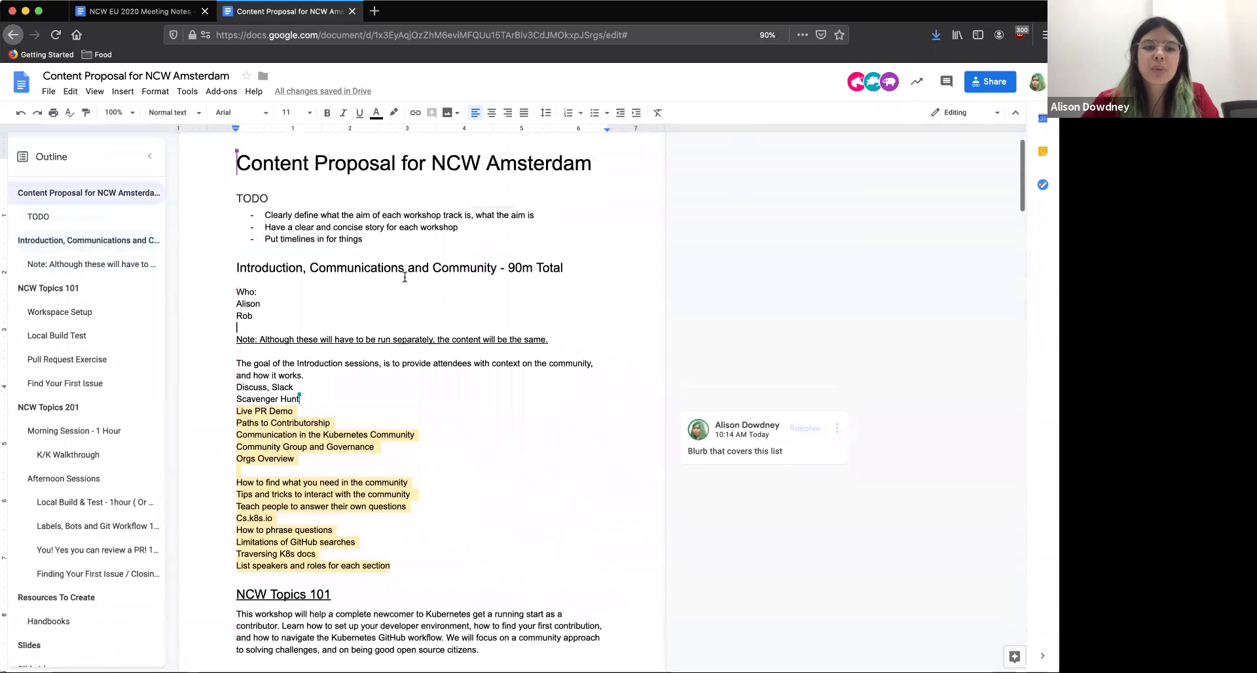
scroll(405, 277, down, 3)
scroll(405, 277, down, 9)
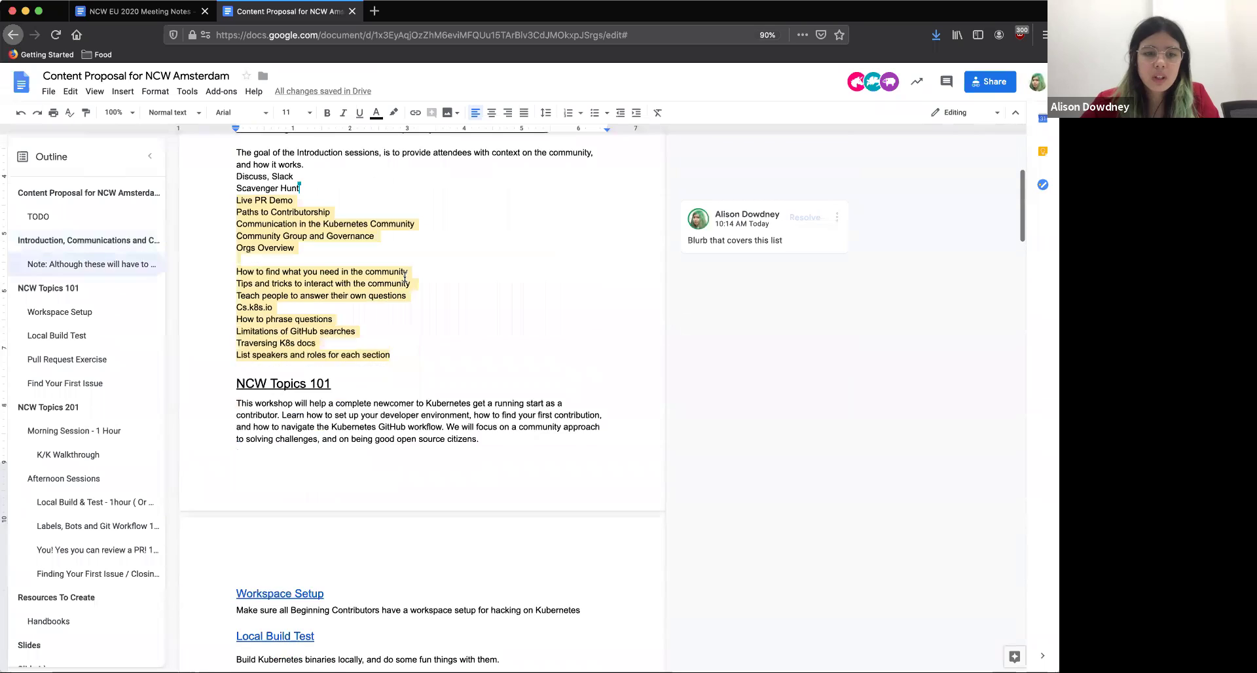
scroll(405, 276, up, 7)
scroll(404, 277, up, 4)
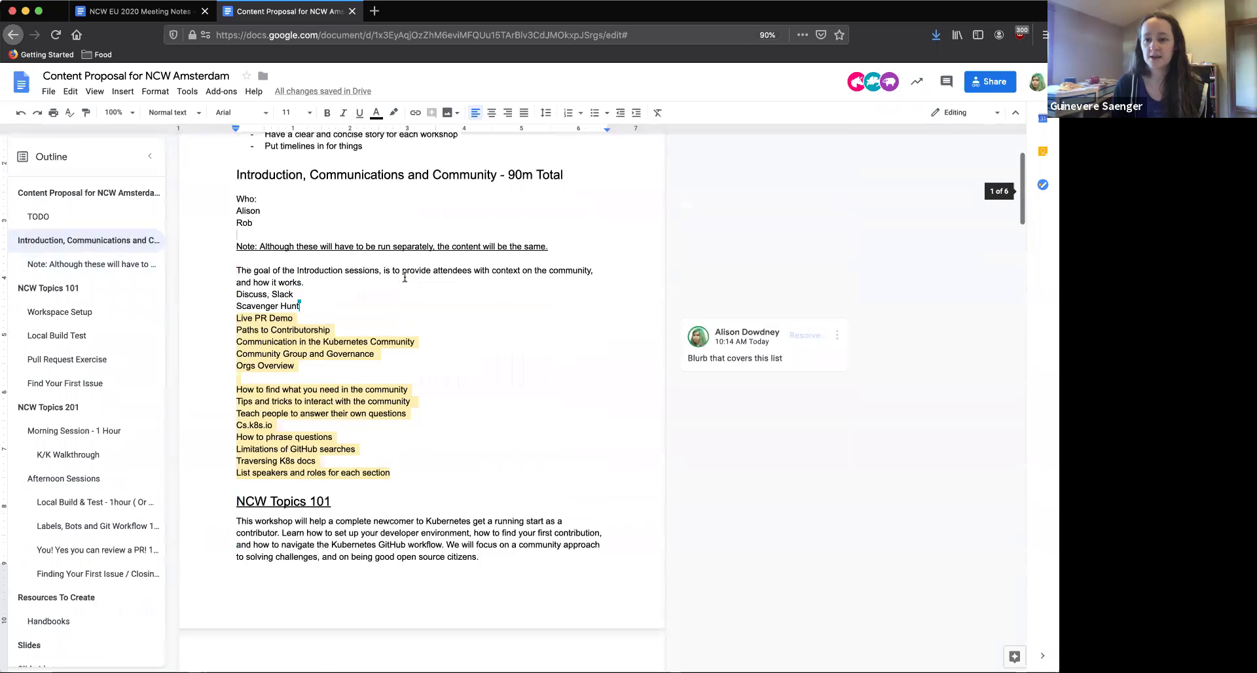
click(383, 265)
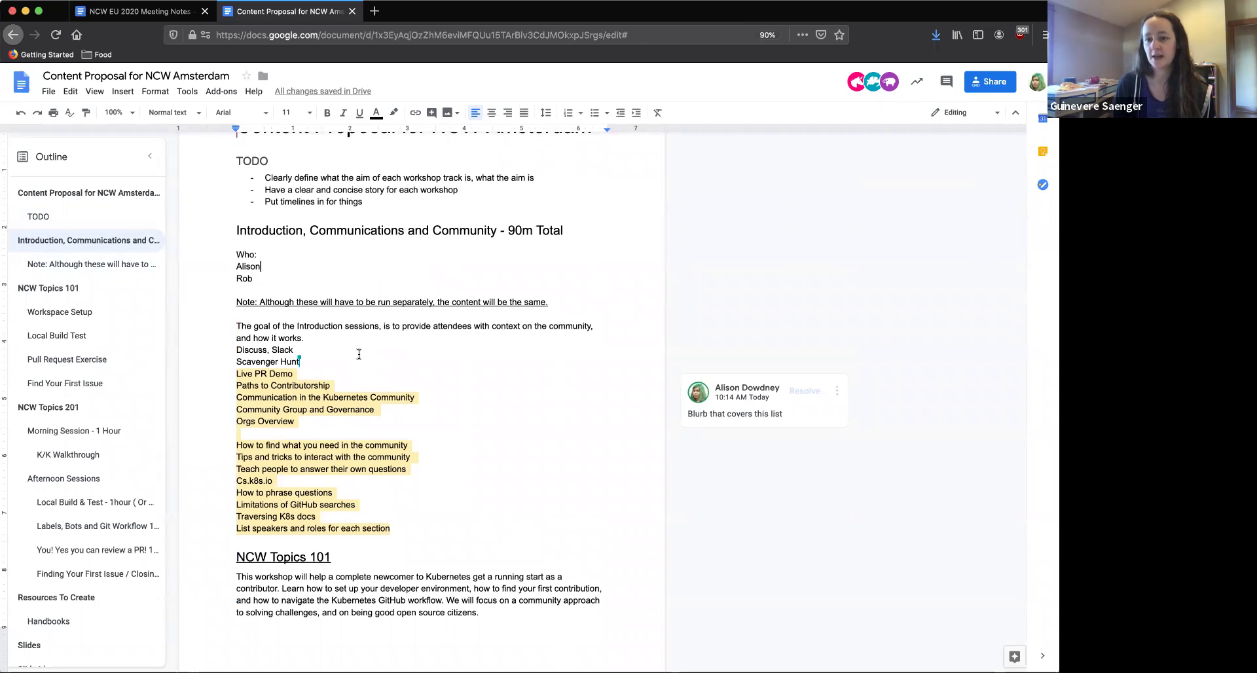
drag(364, 277, 383, 268)
click(383, 268)
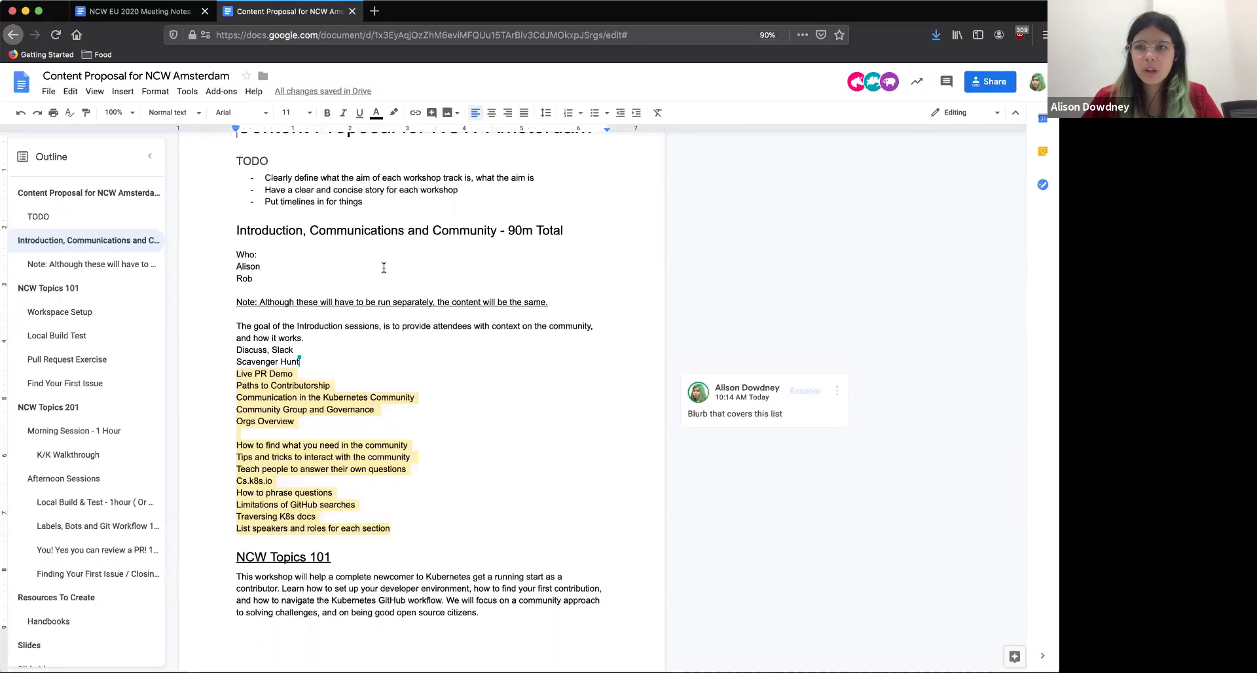
click(384, 267)
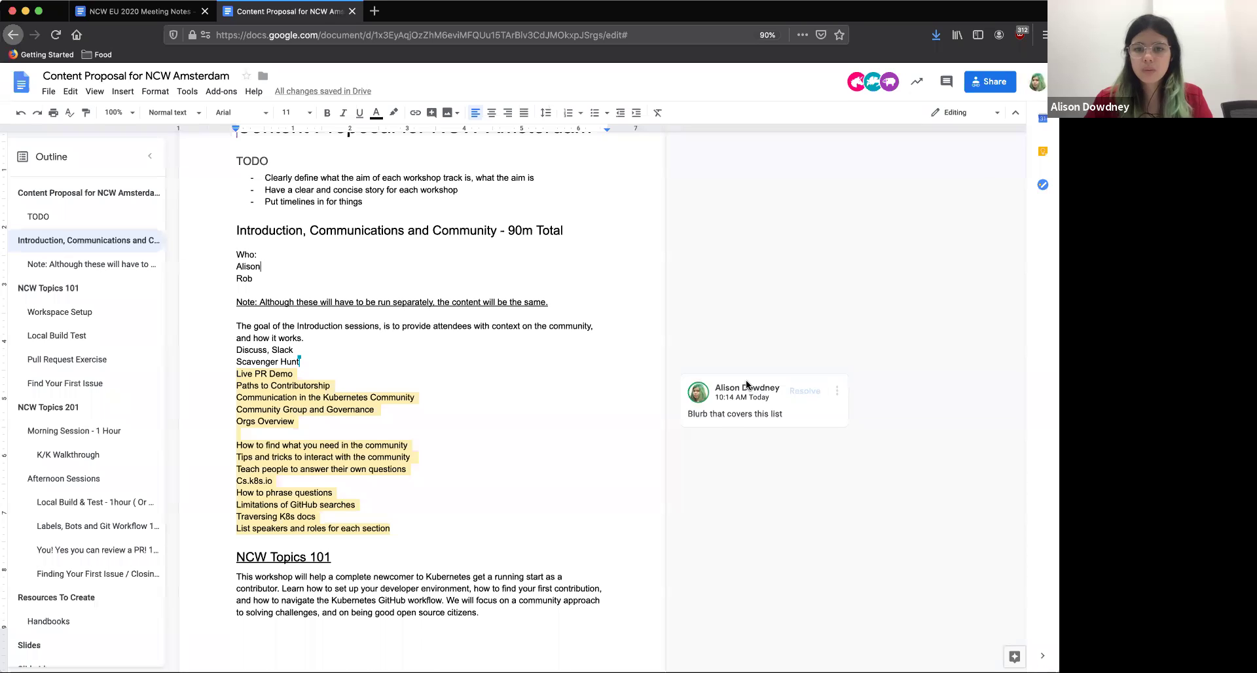
scroll(530, 394, up, 1)
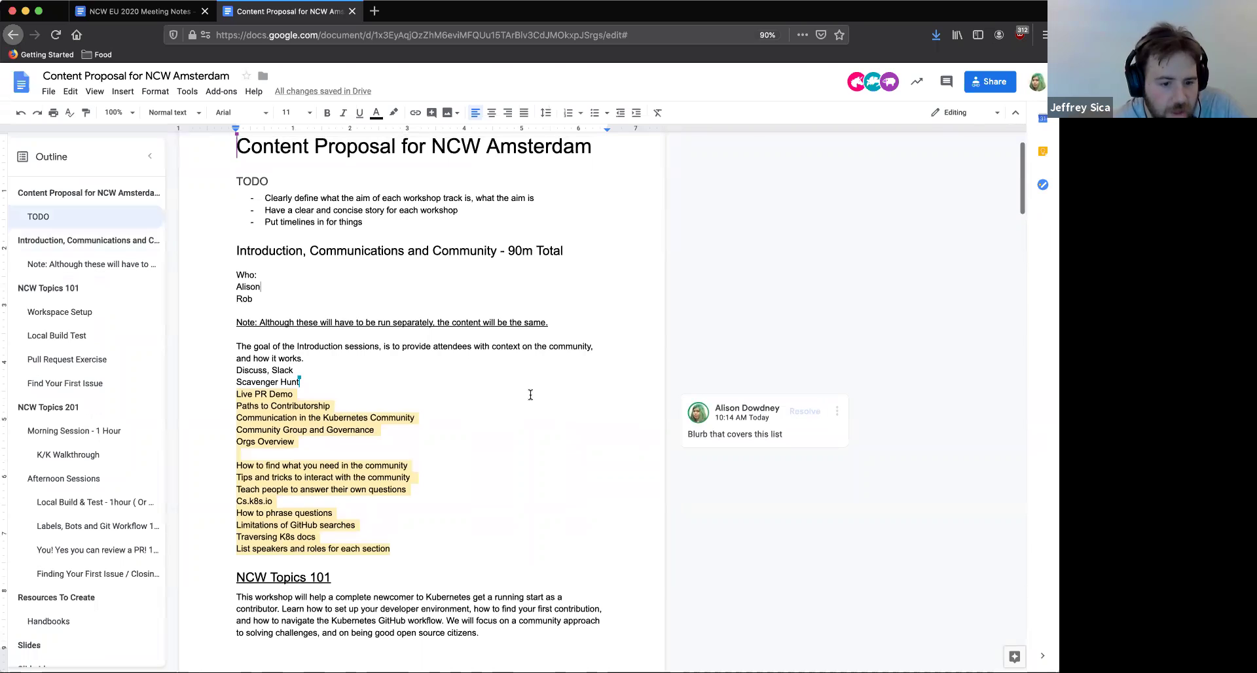
scroll(531, 394, up, 1)
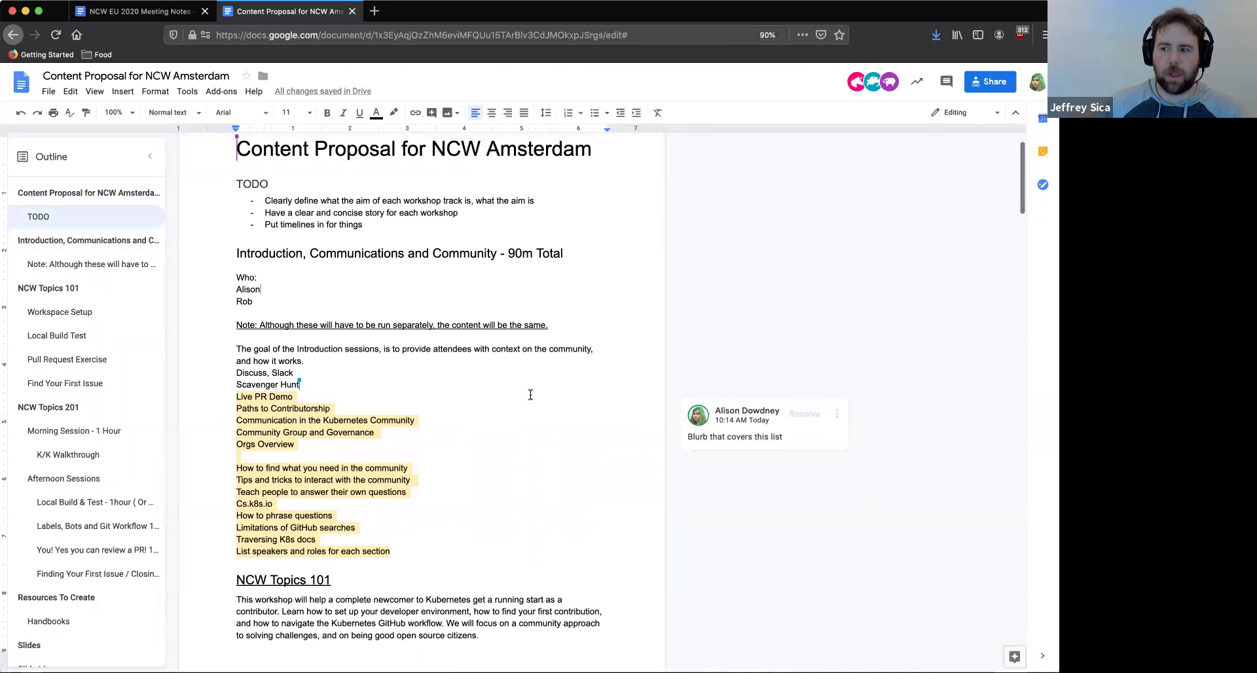
scroll(530, 394, down, 1)
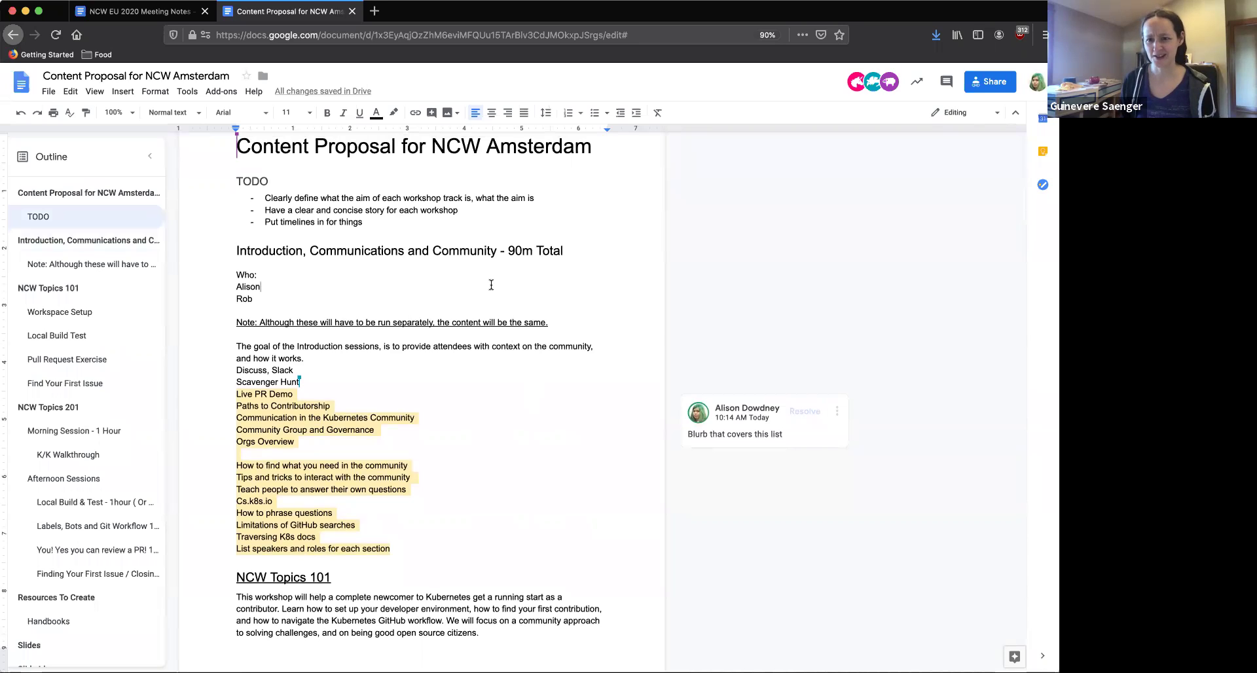
click(471, 299)
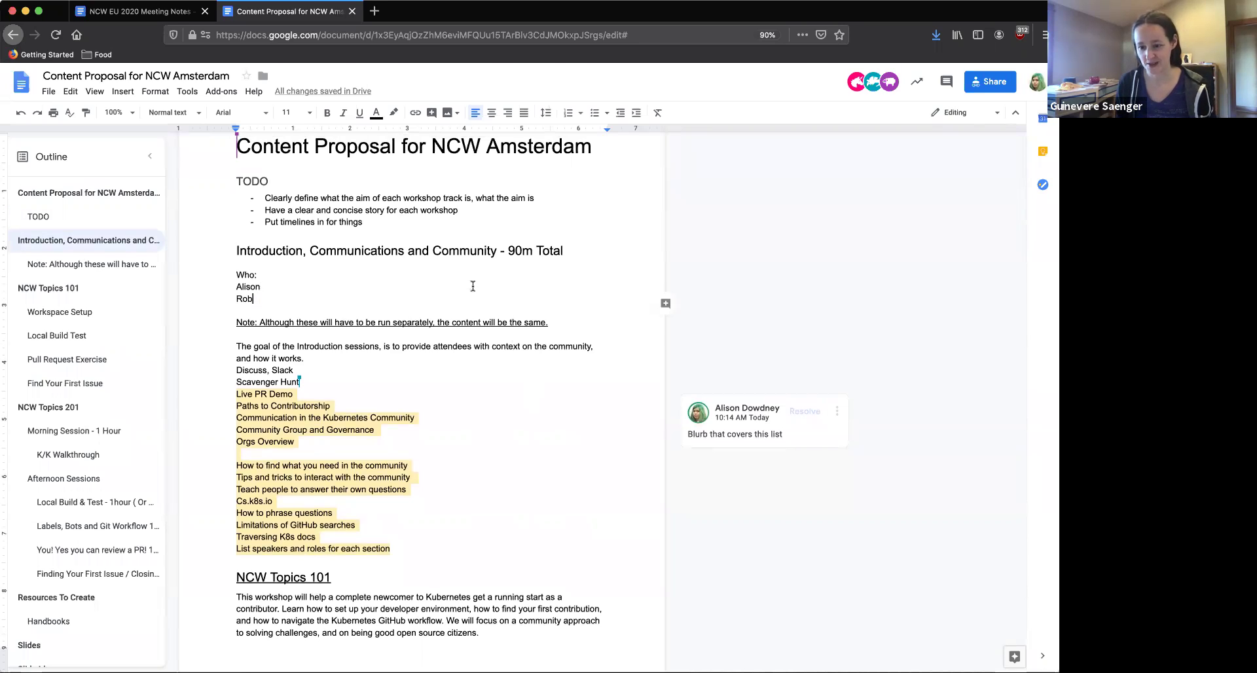
click(435, 275)
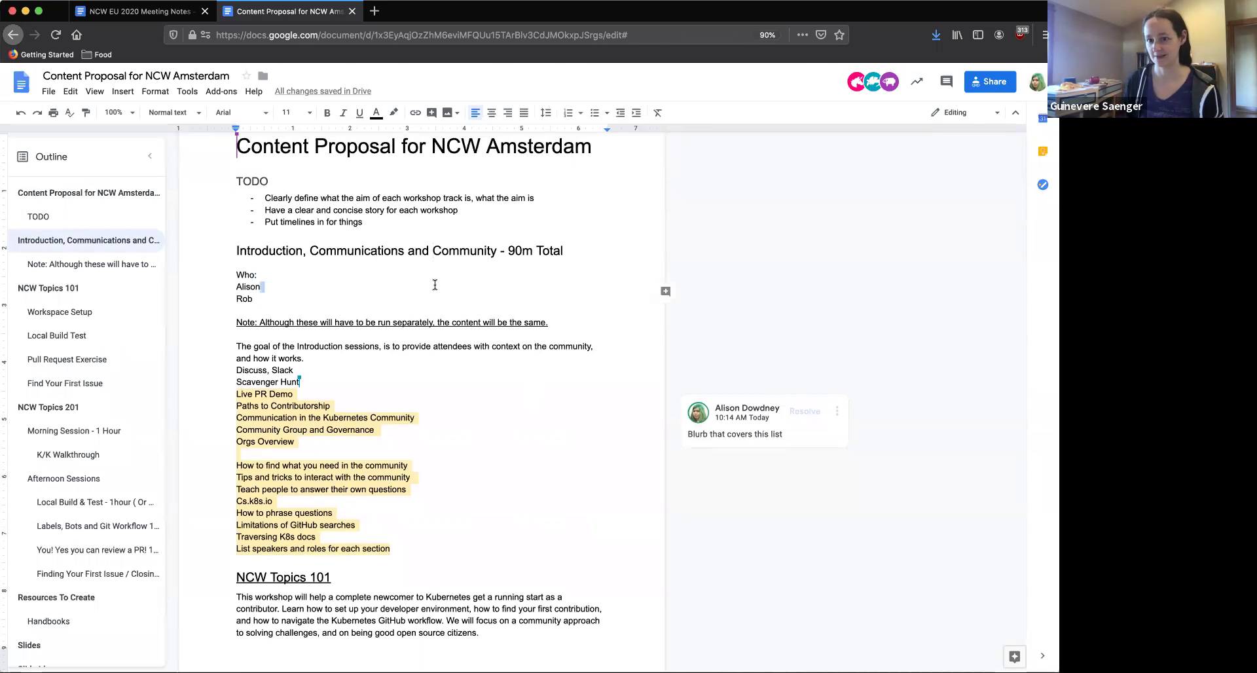
click(425, 301)
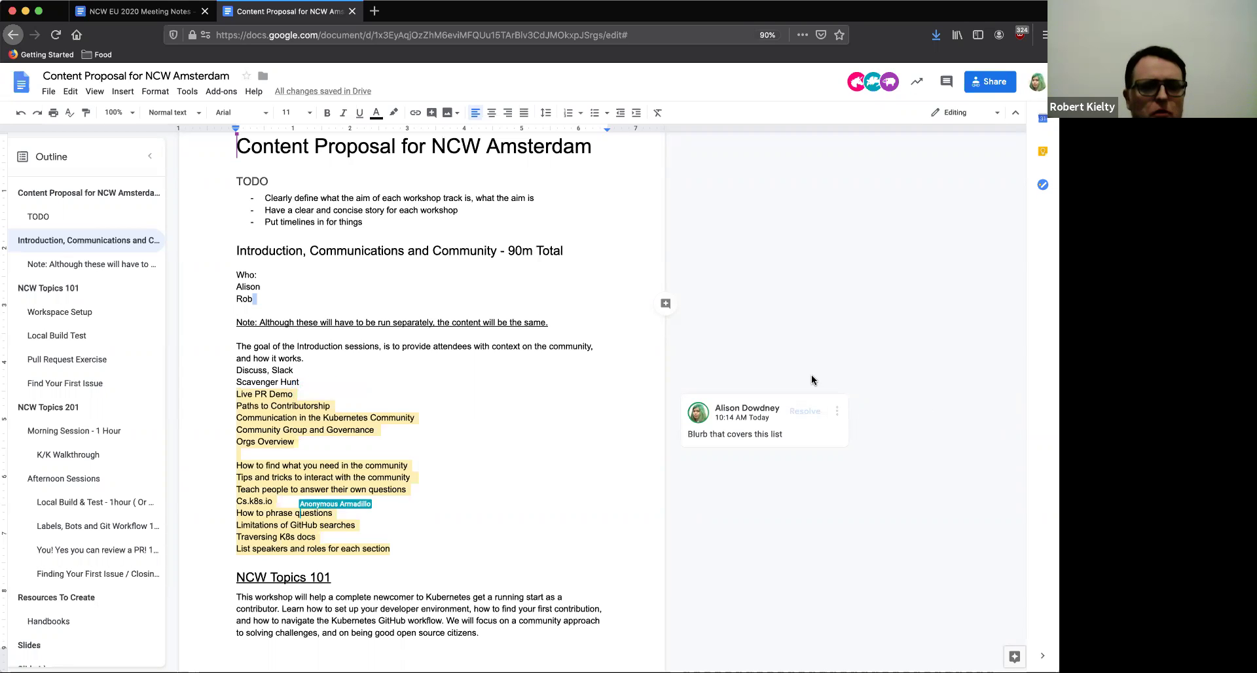
click(555, 429)
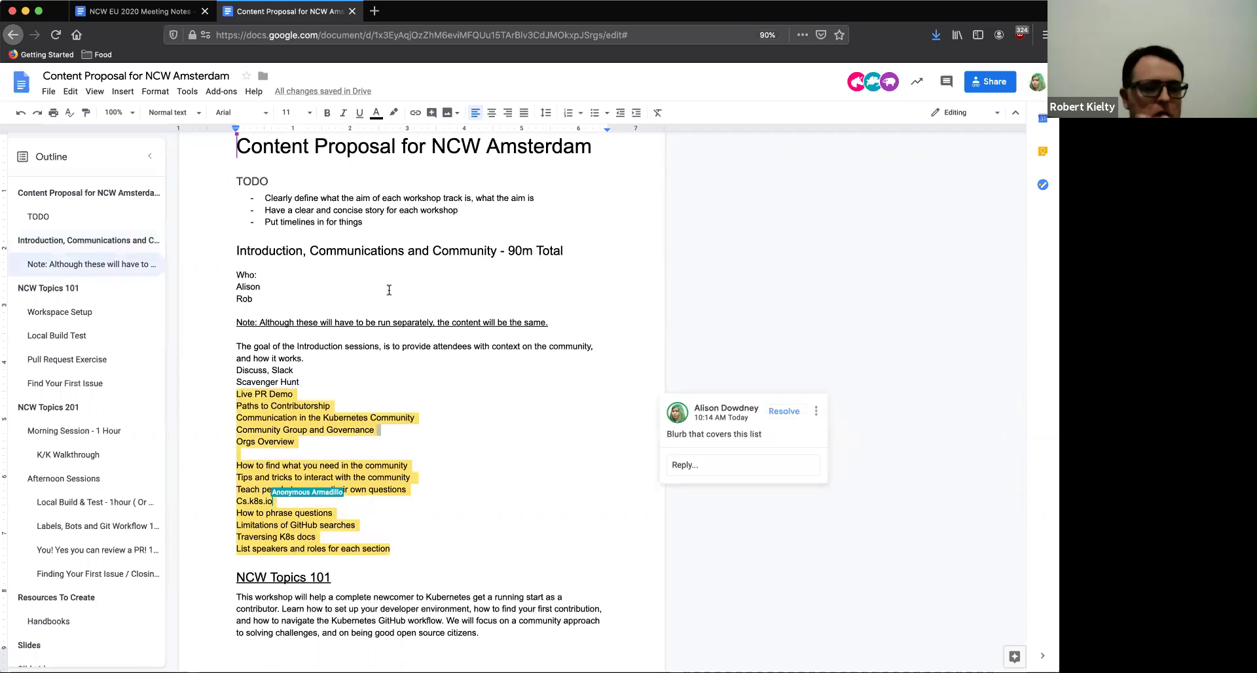
click(379, 307)
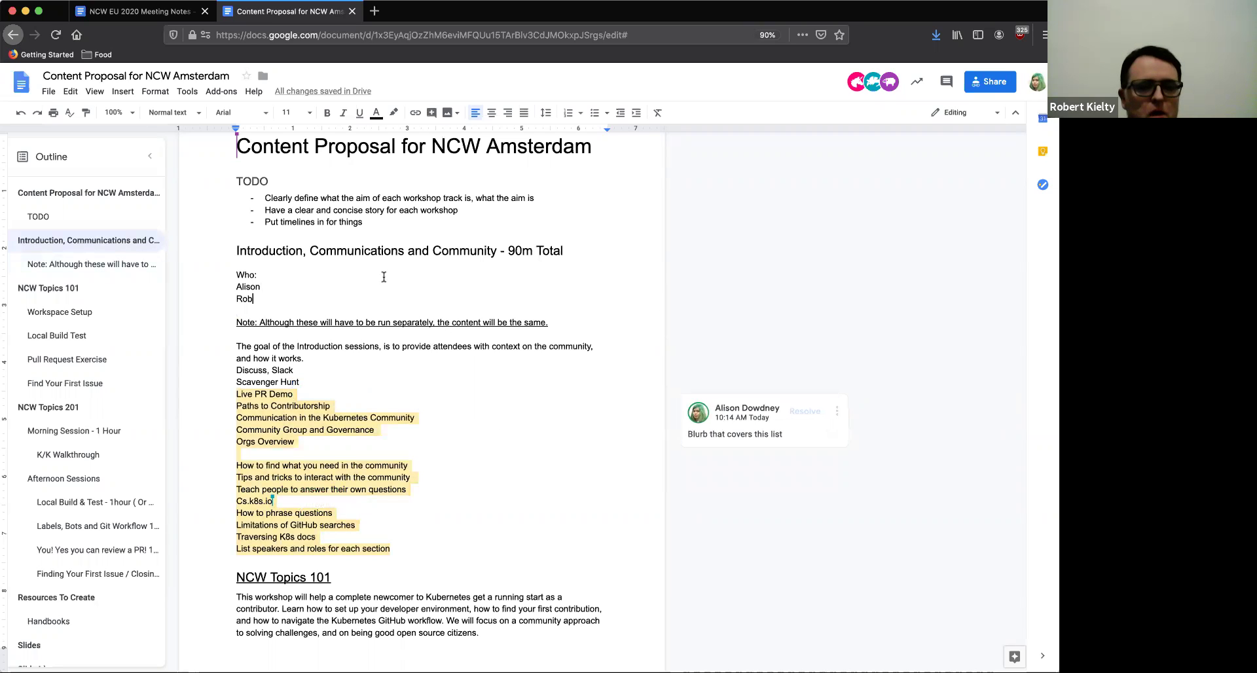
- Insert 'Capture who is presenting what' as a new bullet above the first Resources To Create item
scroll(382, 273, down, 10)
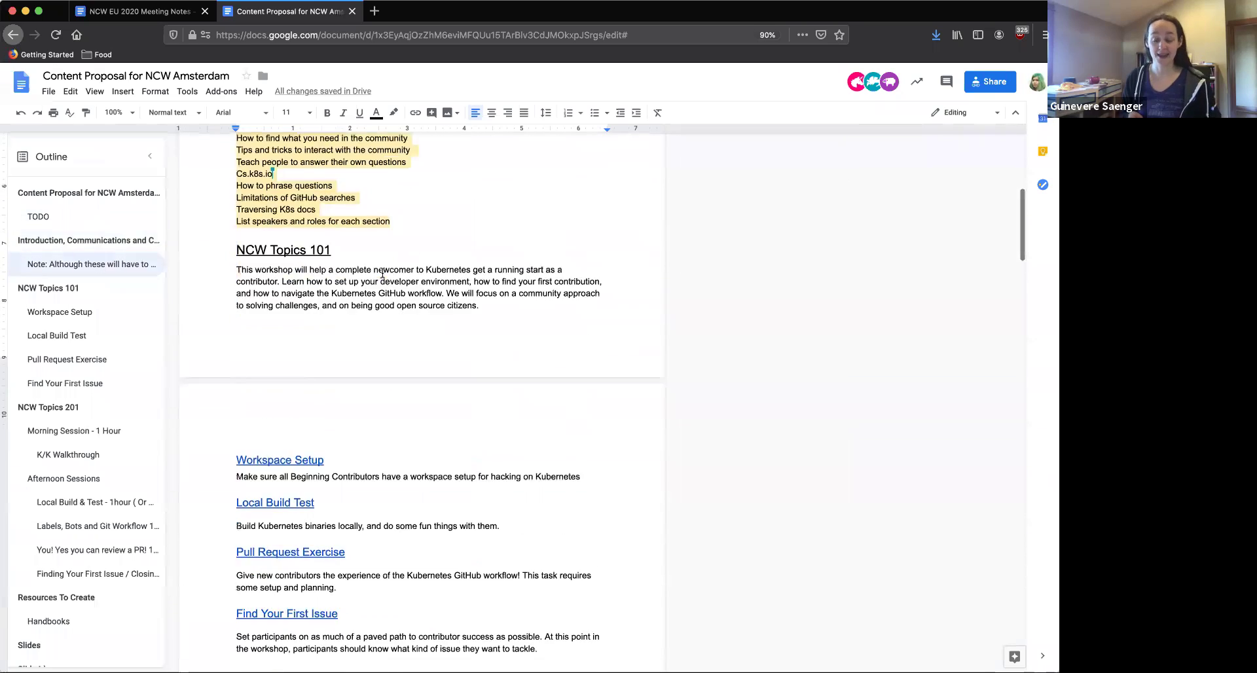
scroll(382, 273, down, 20)
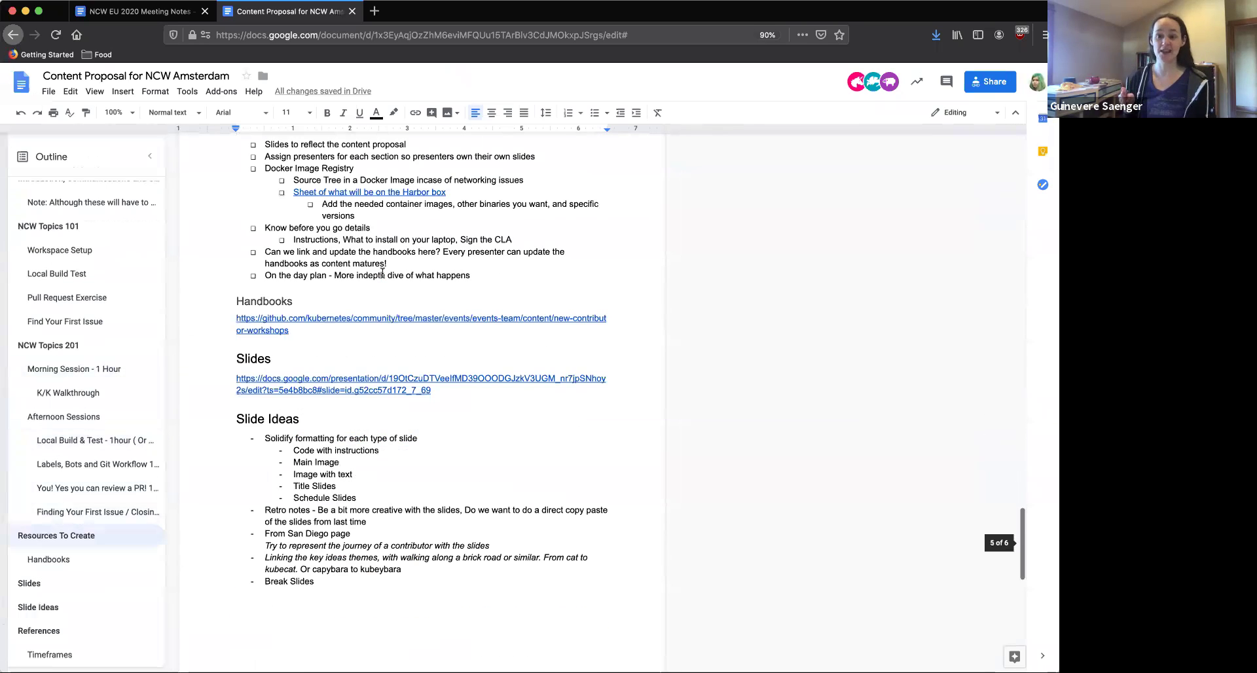
scroll(382, 273, up, 8)
click(265, 314)
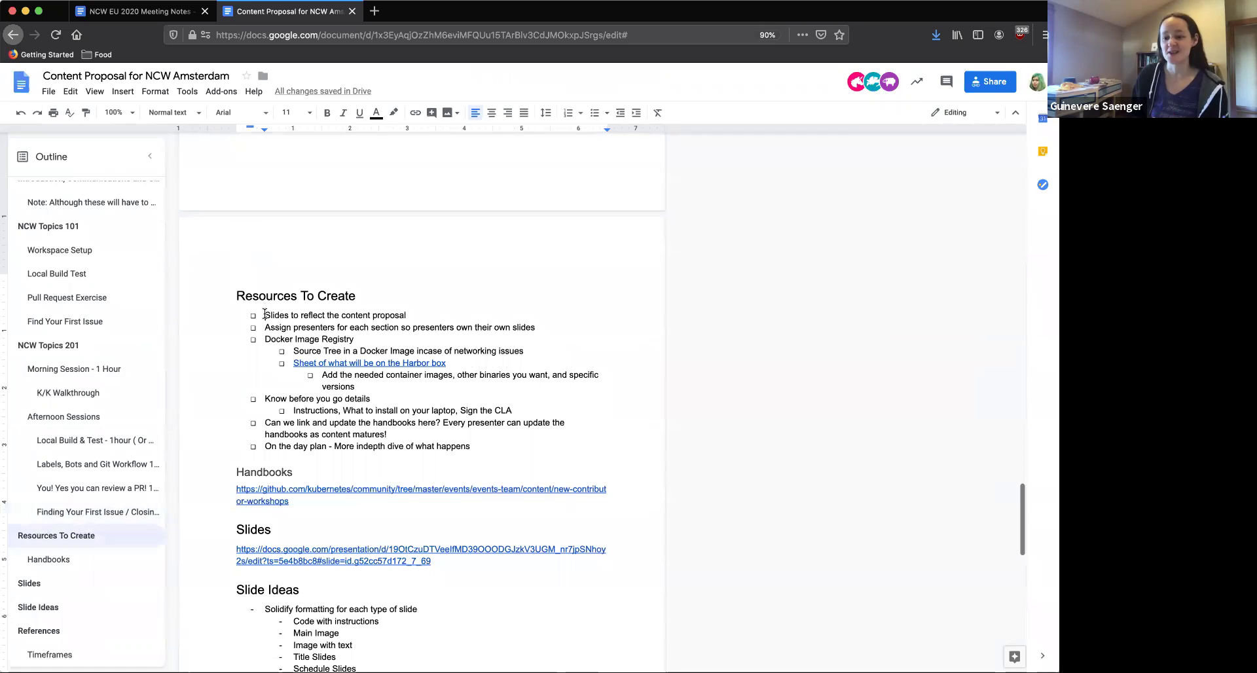
key(Return)
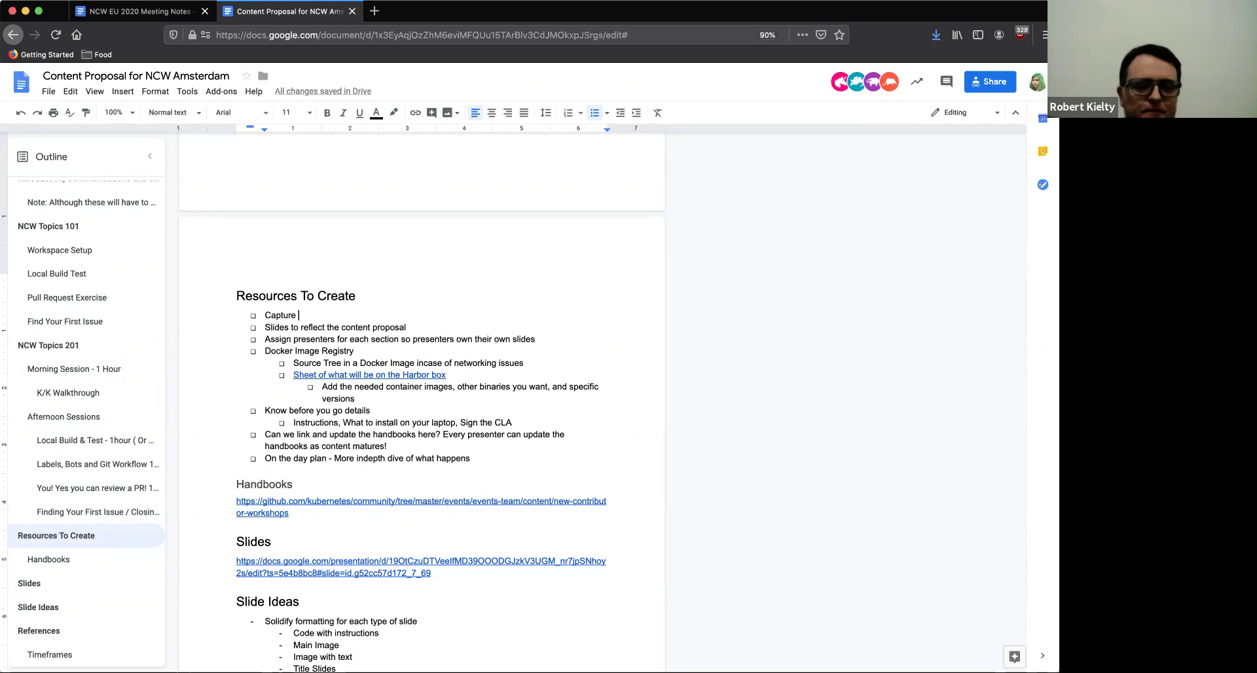
text(Capture)
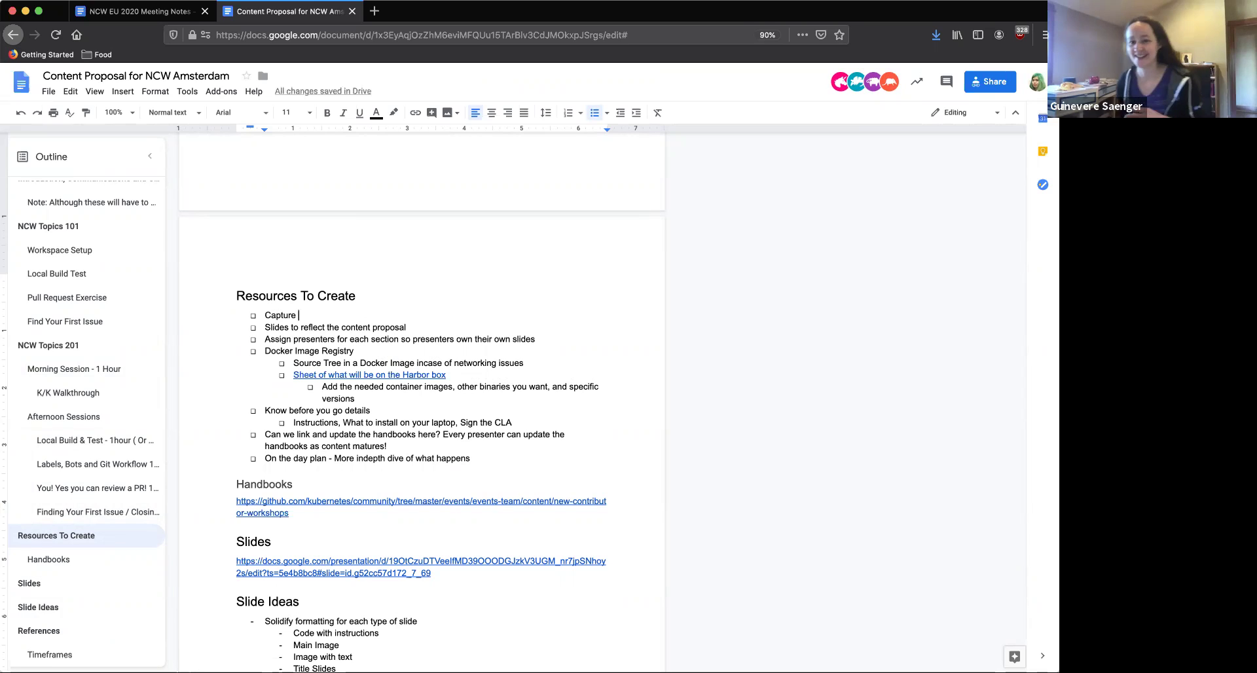
text( who is presenting what)
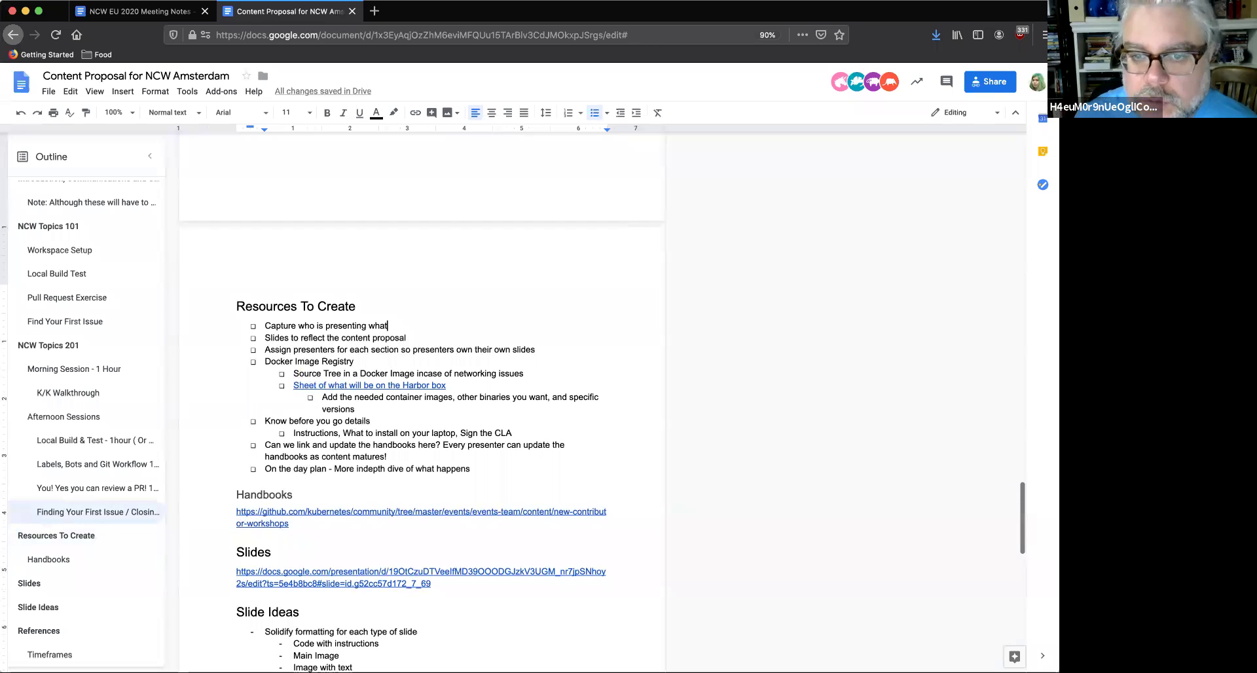
scroll(334, 325, up, 1)
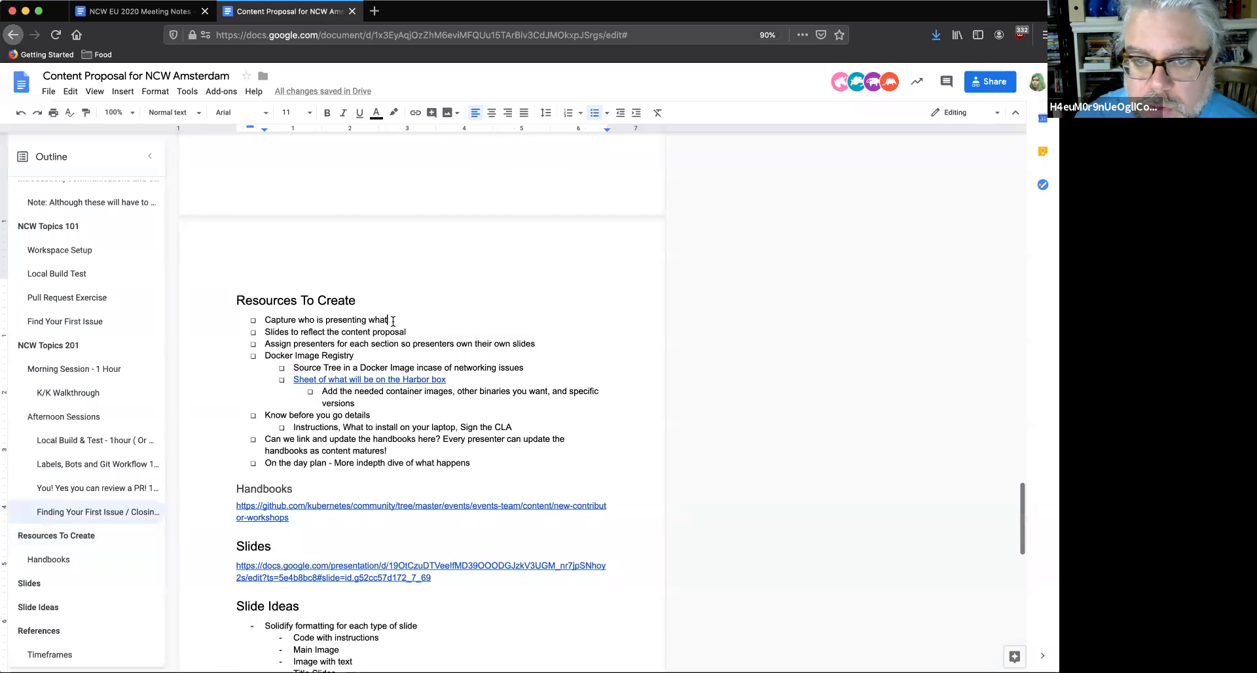
scroll(393, 320, up, 20)
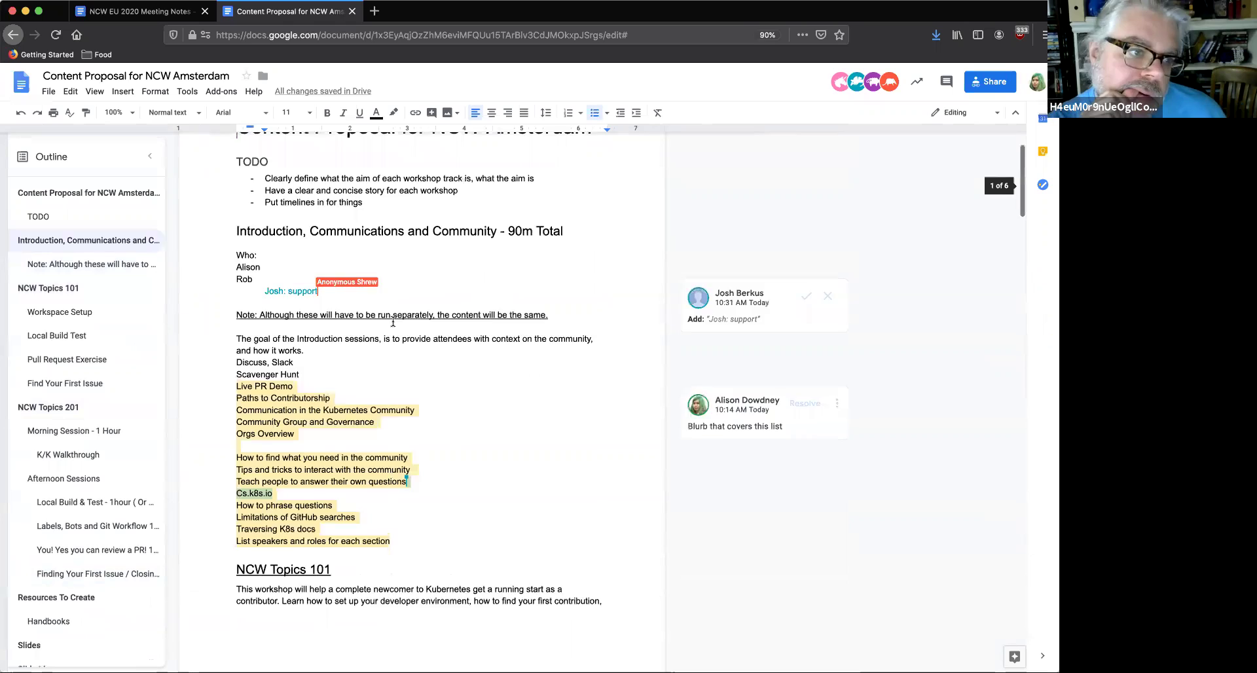
- Accept the suggested support-role presenter line under the Introduction's Who list
scroll(393, 321, up, 1)
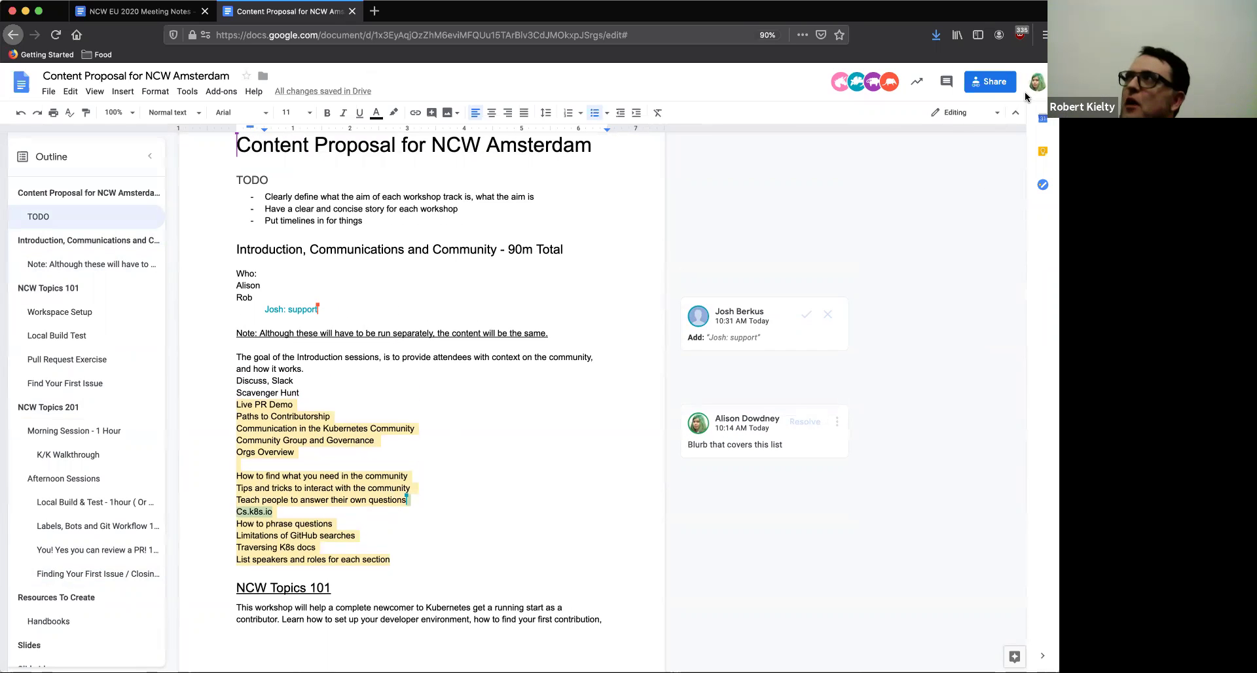
click(806, 315)
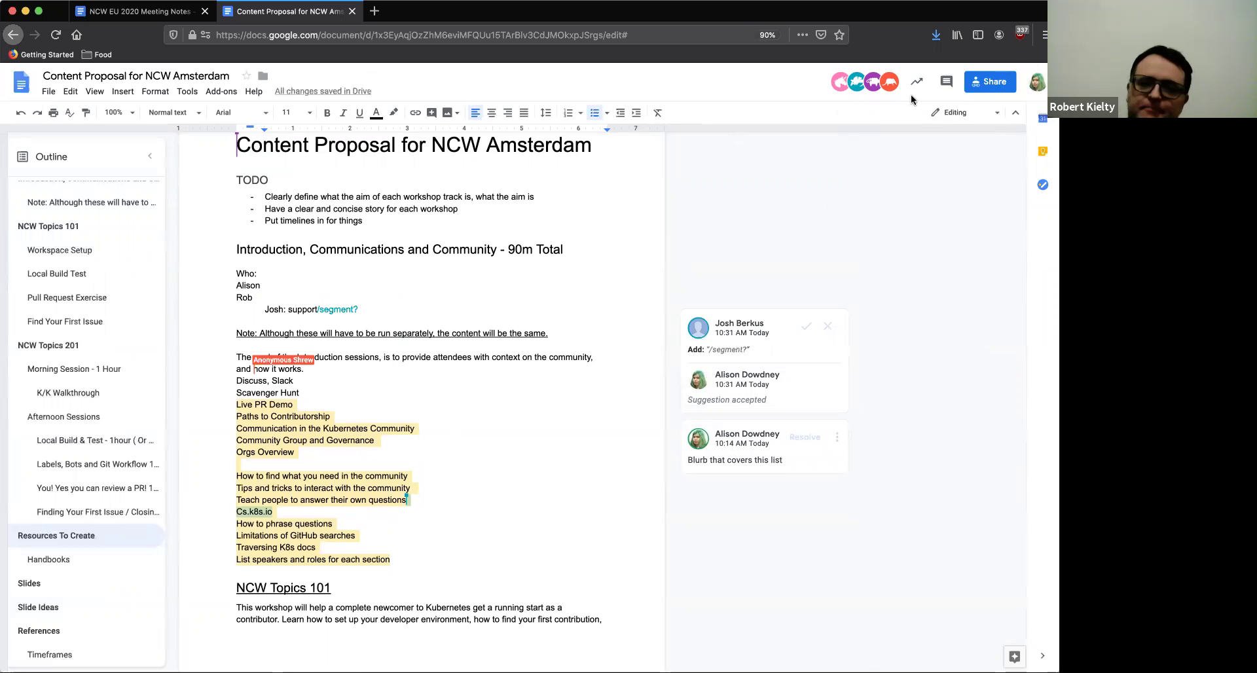
- Share the proposal with the contribex Google group found by searching 'sig'
click(989, 81)
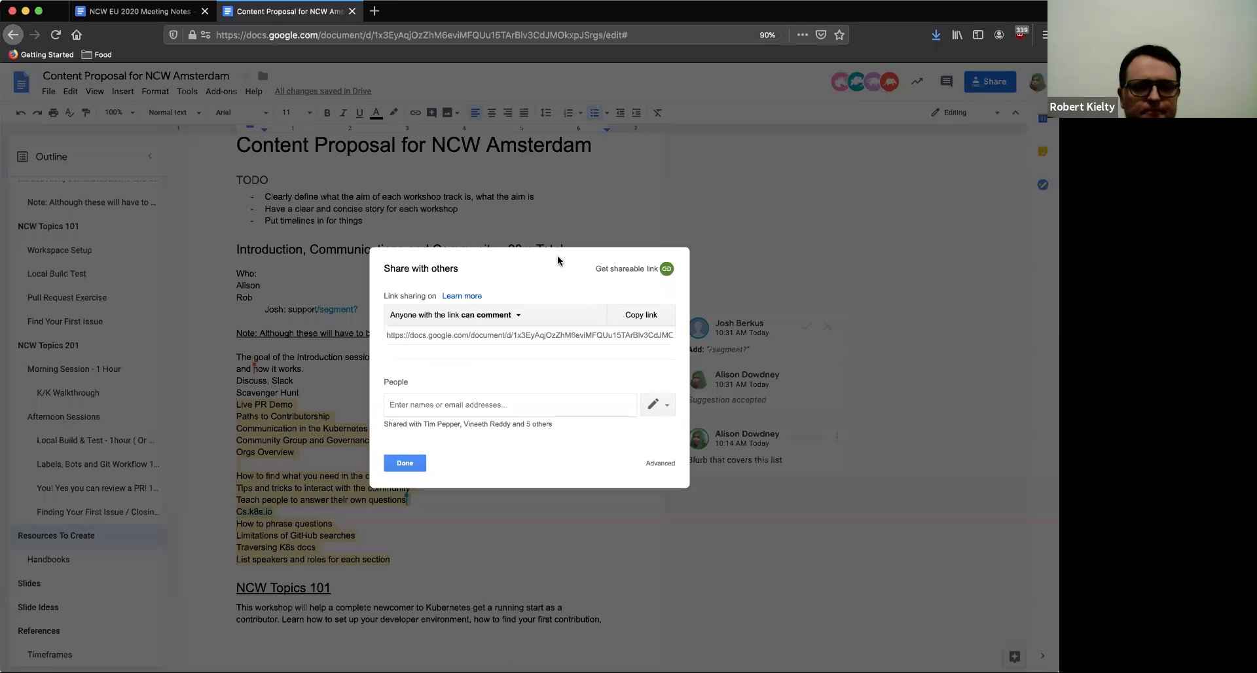
text(si)
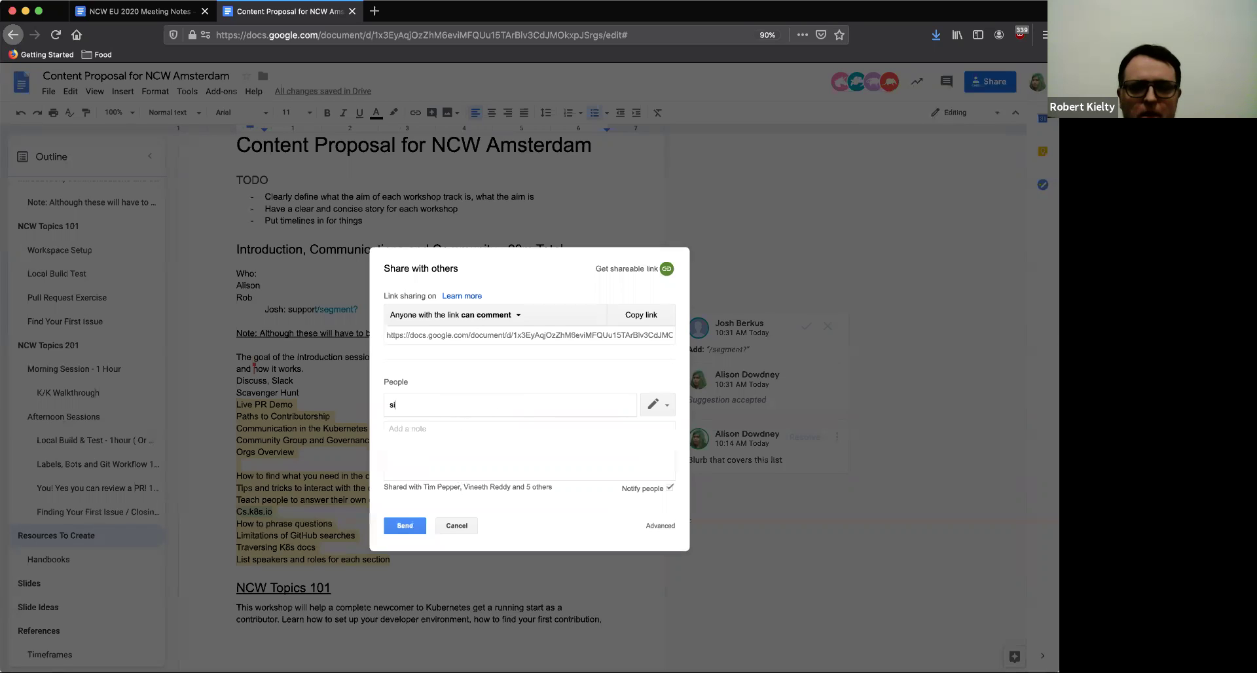
text(g)
click(471, 421)
click(452, 452)
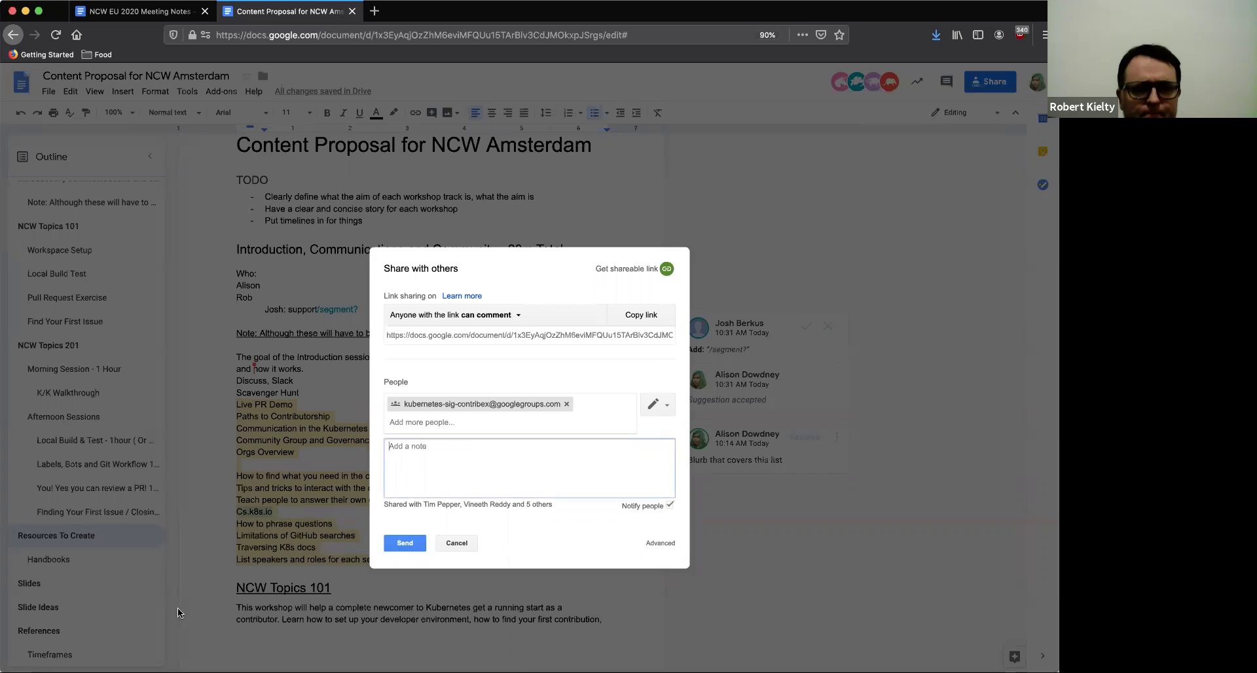
click(433, 426)
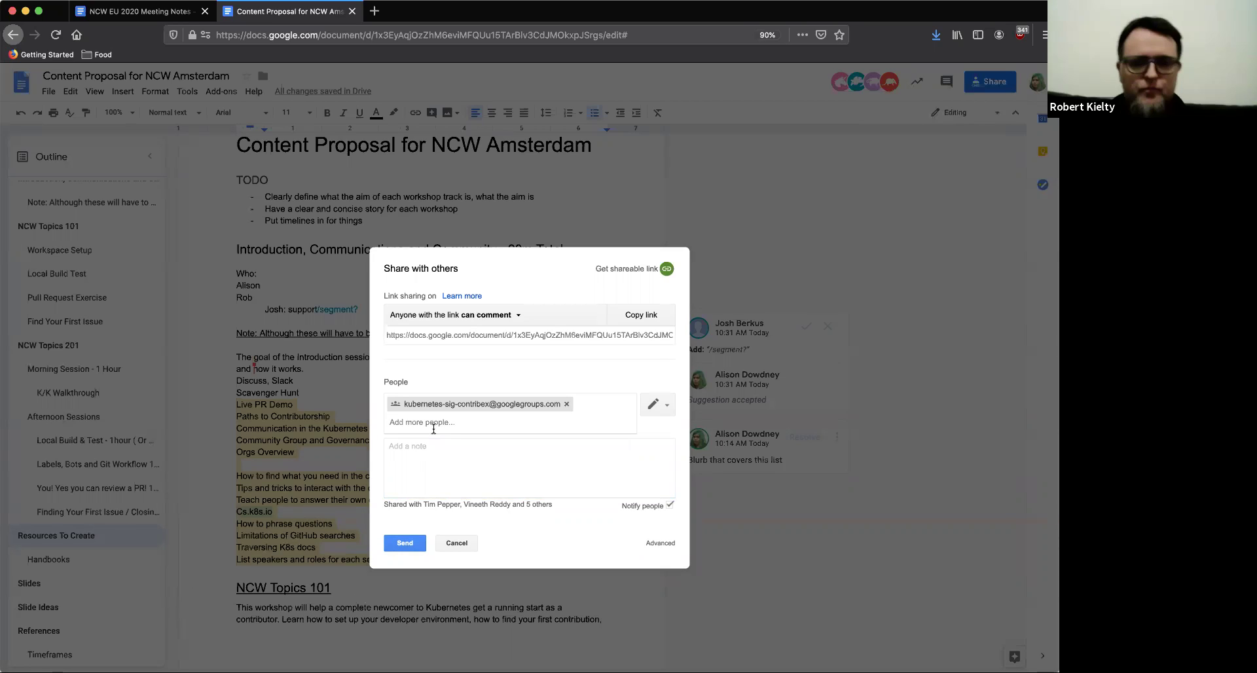
click(433, 457)
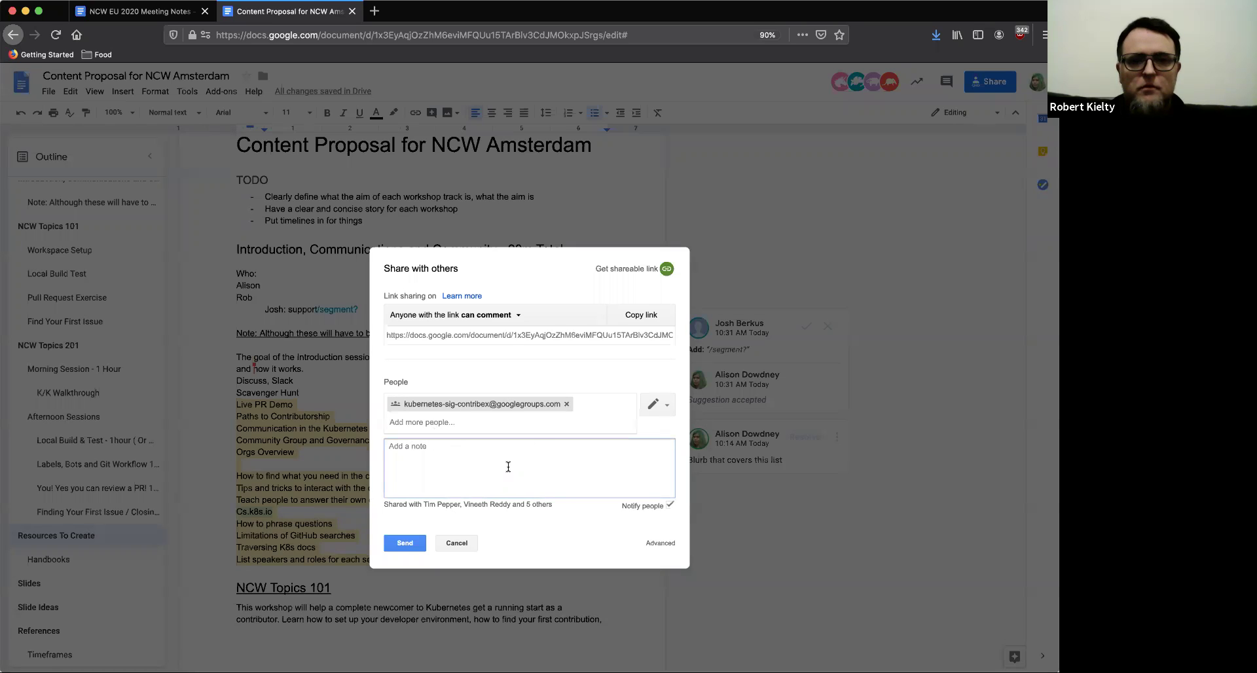
click(406, 543)
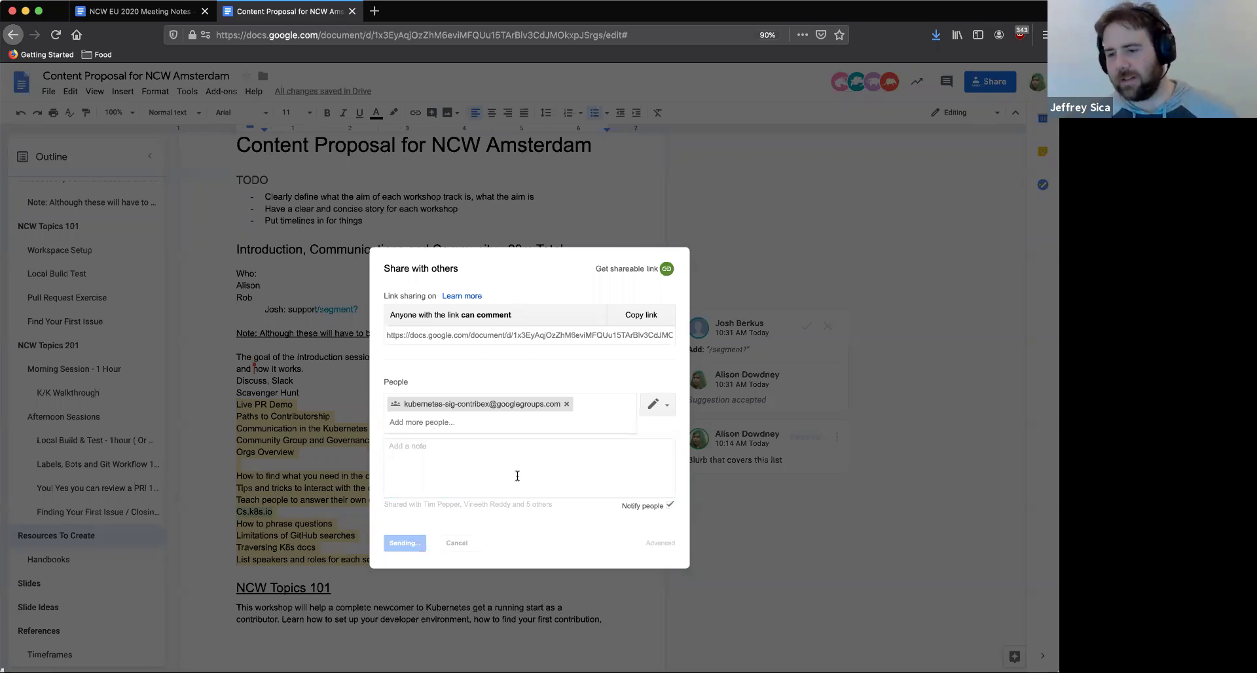
scroll(515, 458, down, 2)
scroll(515, 458, up, 3)
scroll(516, 458, down, 2)
scroll(516, 458, up, 2)
scroll(516, 458, down, 2)
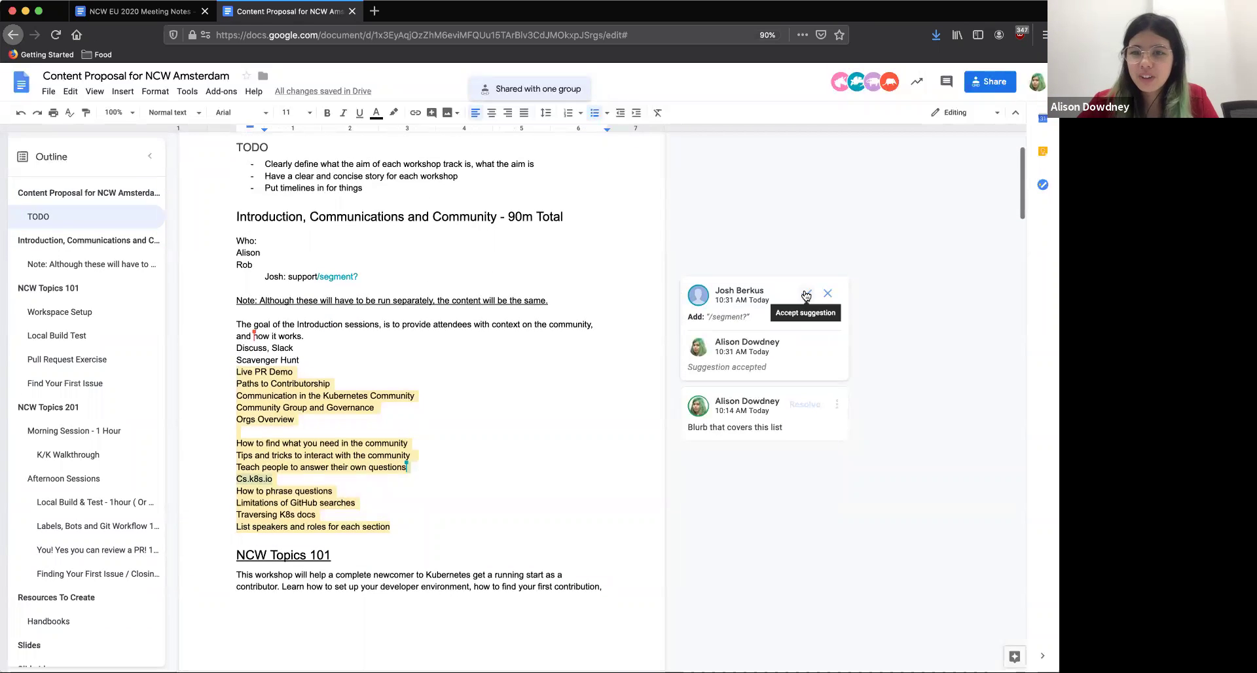
- Accept the suggested '/segment?' addition to the support presenter's line
click(806, 293)
scroll(700, 260, down, 1)
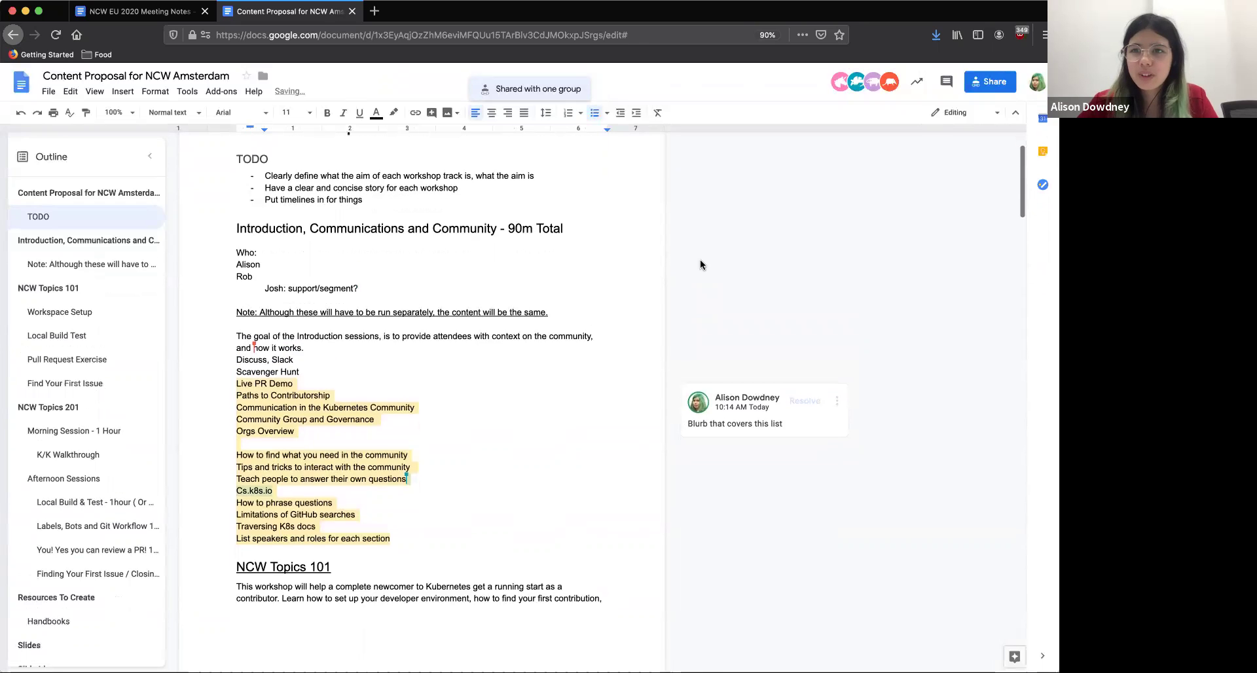
scroll(701, 264, up, 2)
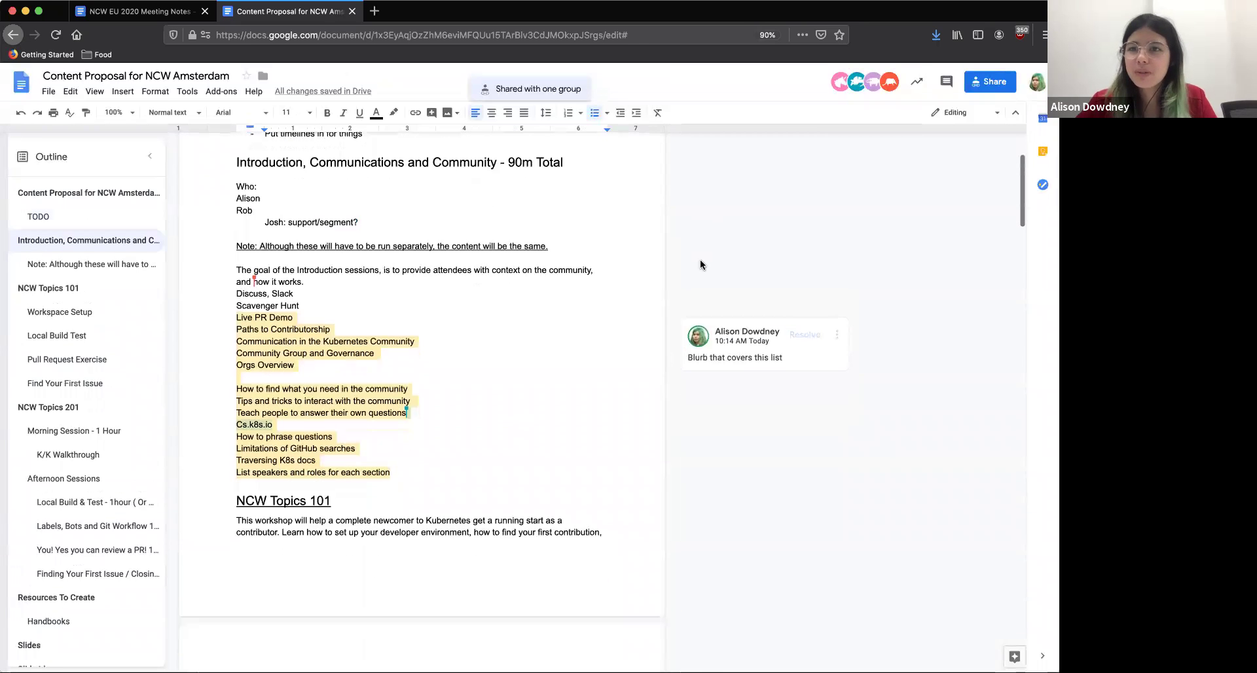
scroll(701, 264, down, 1)
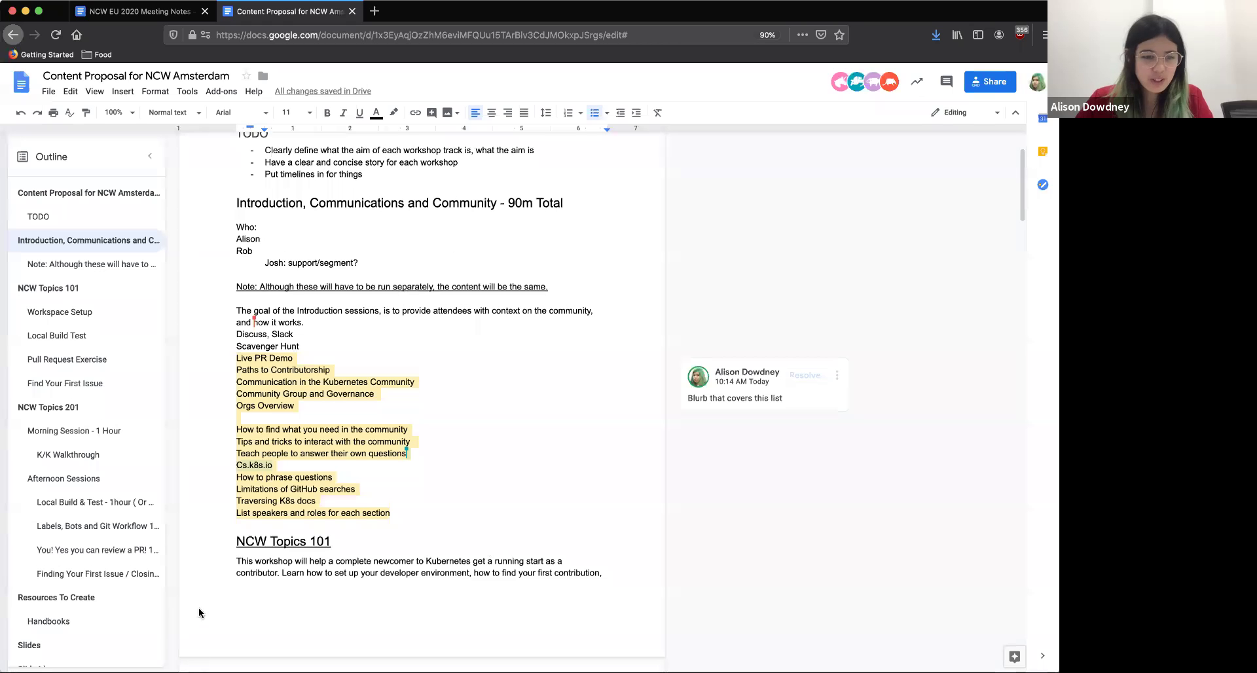
- Scroll down to the NCW Topics 101 sessions and place the cursor at the end of the Workspace Setup heading
scroll(363, 435, down, 5)
scroll(363, 436, down, 1)
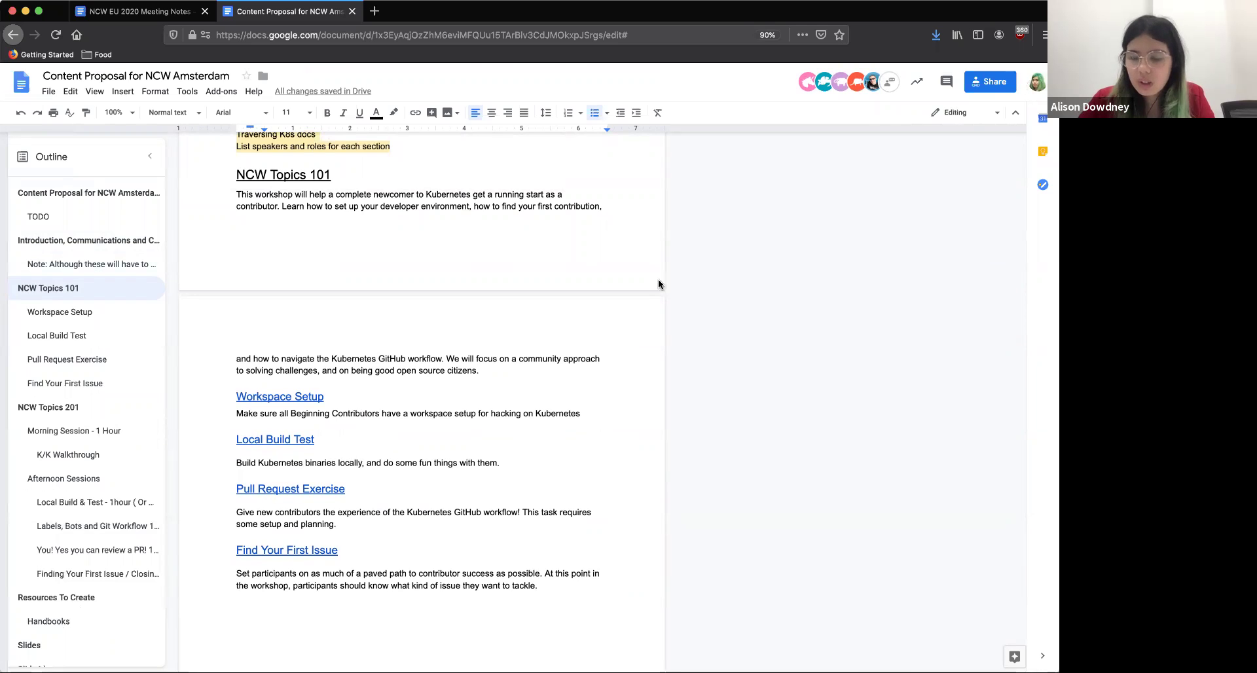
scroll(371, 427, up, 2)
scroll(372, 426, up, 5)
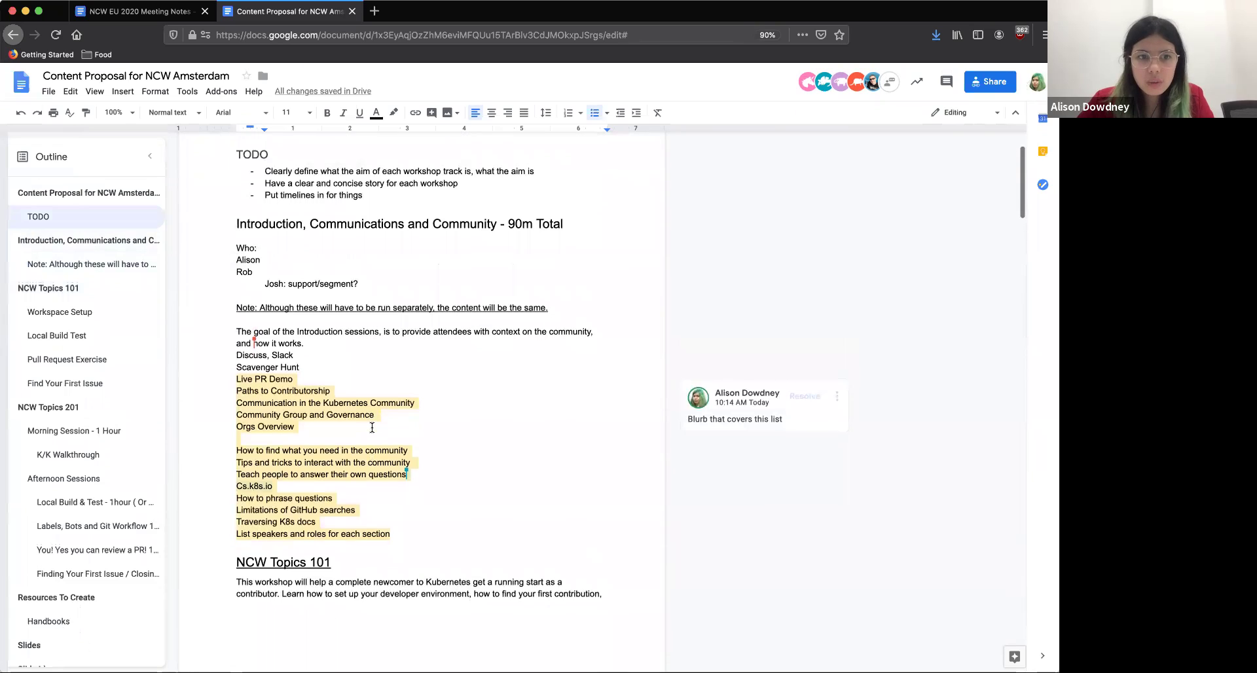
scroll(372, 426, up, 1)
scroll(372, 427, down, 2)
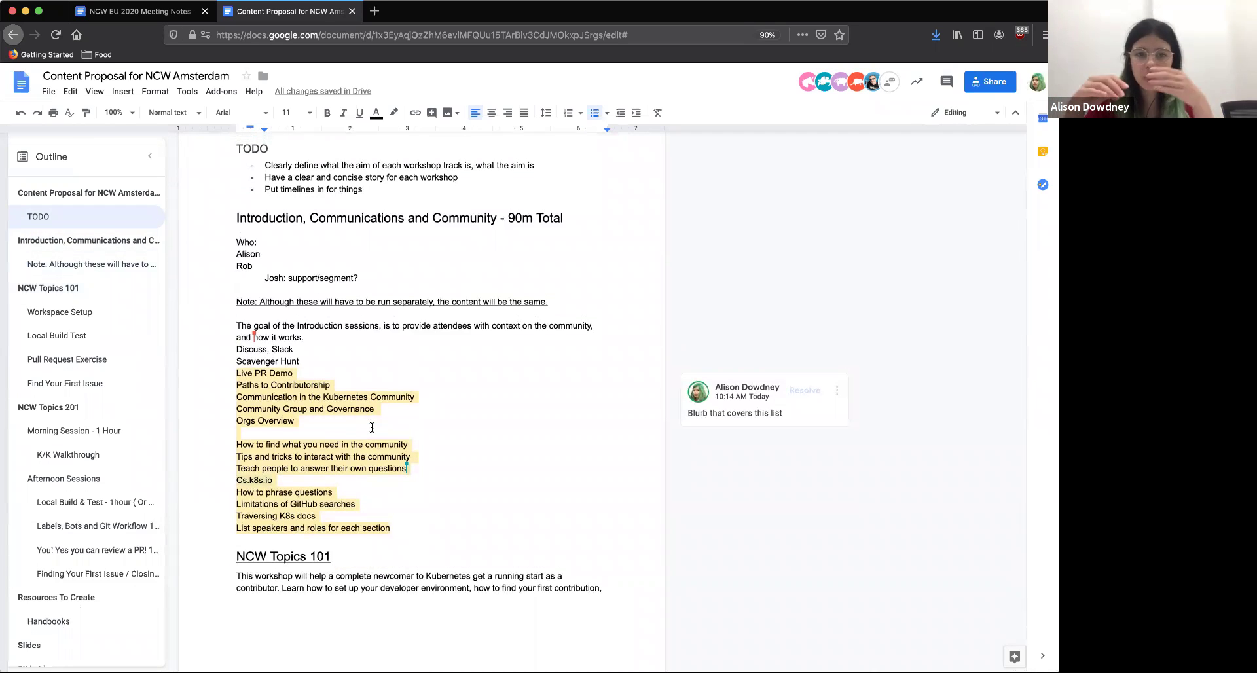
scroll(372, 427, down, 1)
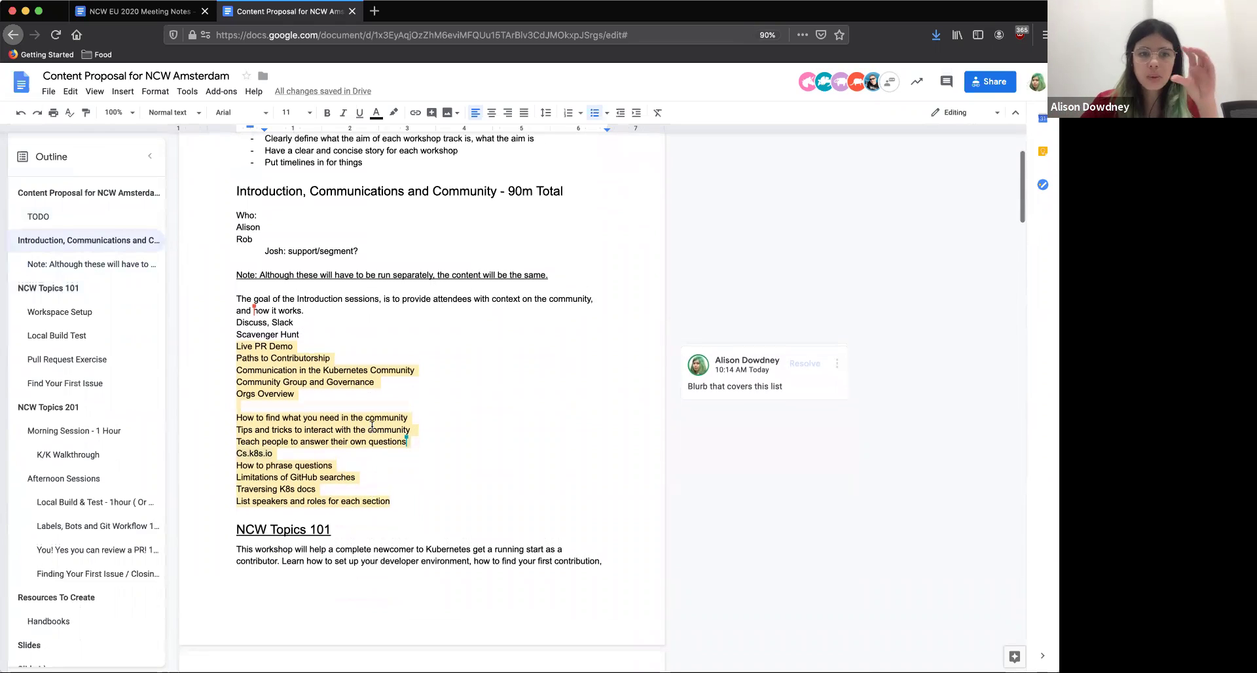
scroll(372, 427, down, 1)
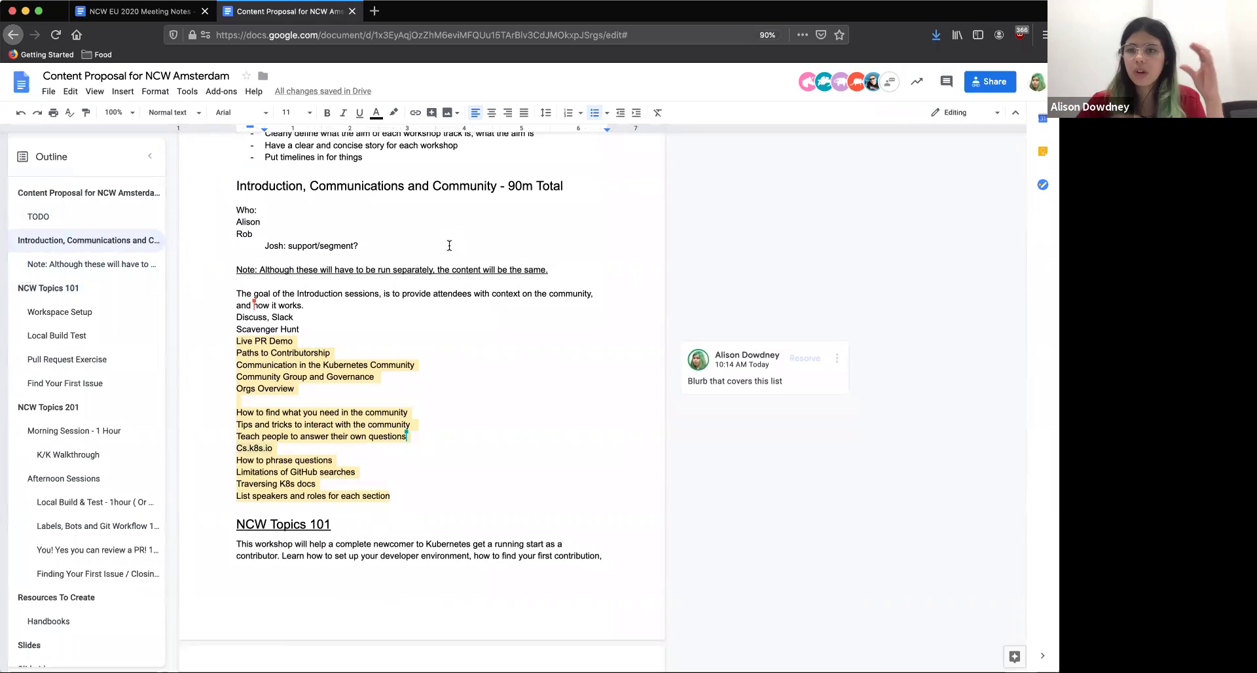
scroll(449, 245, down, 3)
scroll(449, 245, up, 4)
scroll(449, 245, down, 2)
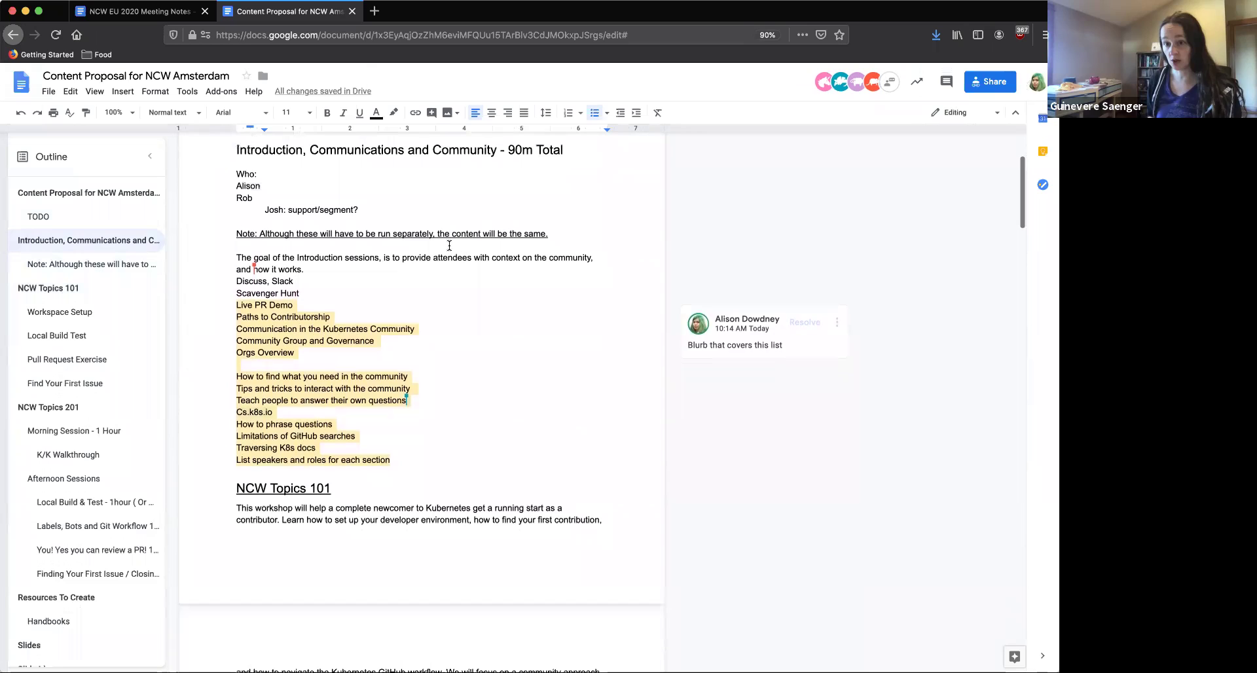
scroll(449, 246, down, 8)
scroll(449, 245, up, 5)
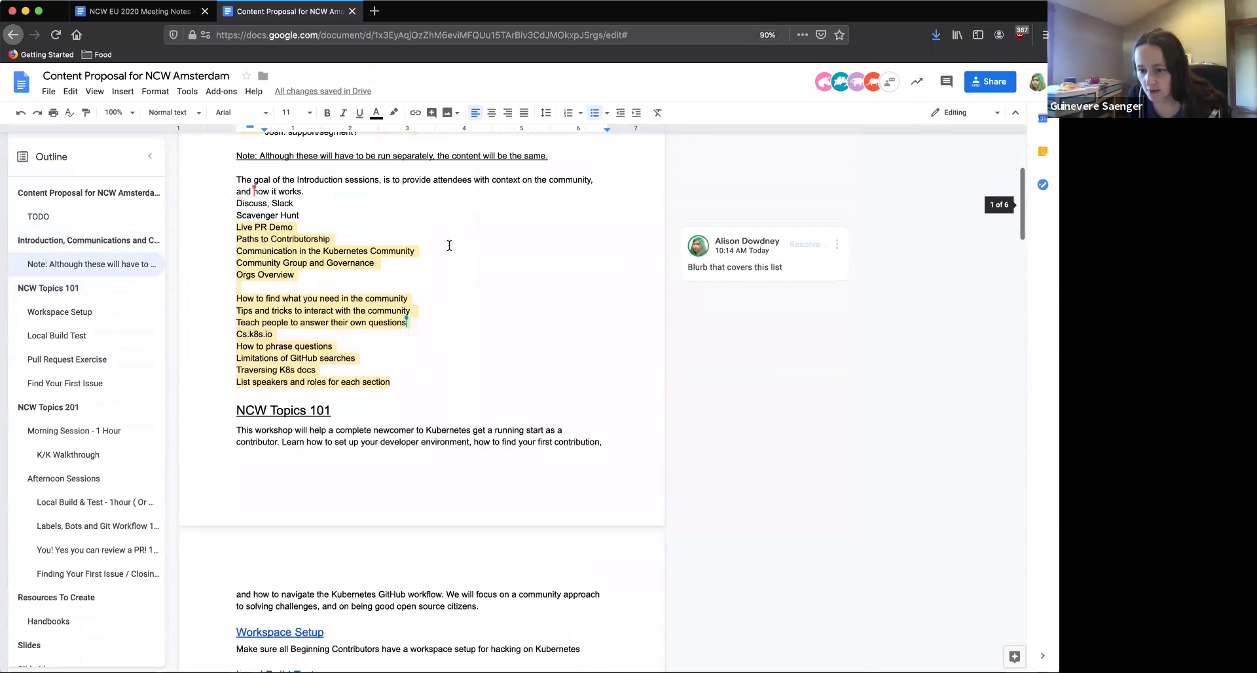
scroll(449, 245, up, 2)
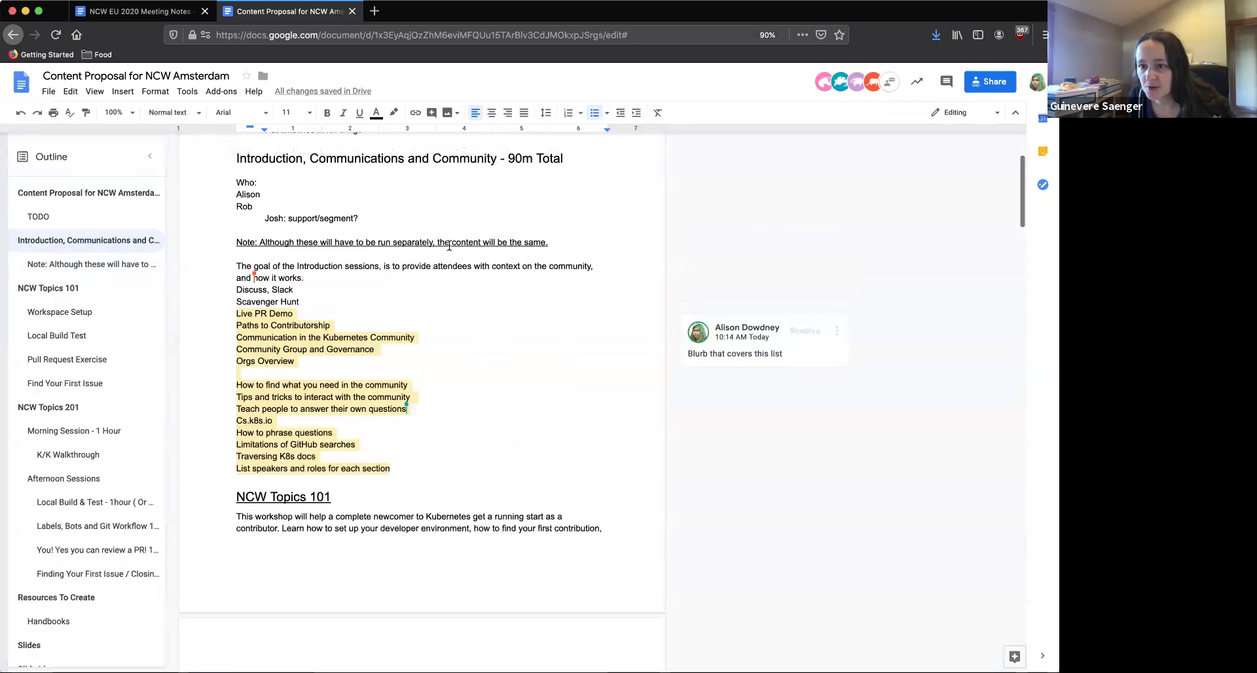
scroll(449, 245, down, 1)
scroll(449, 246, up, 2)
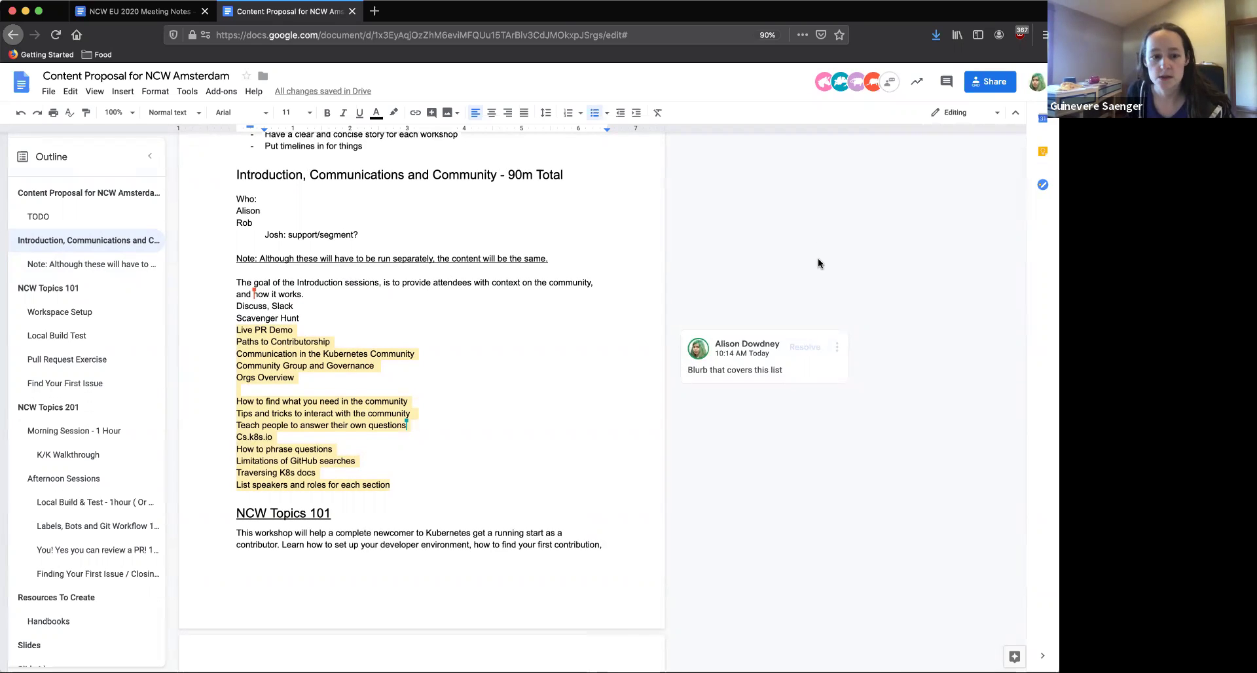
scroll(384, 537, down, 5)
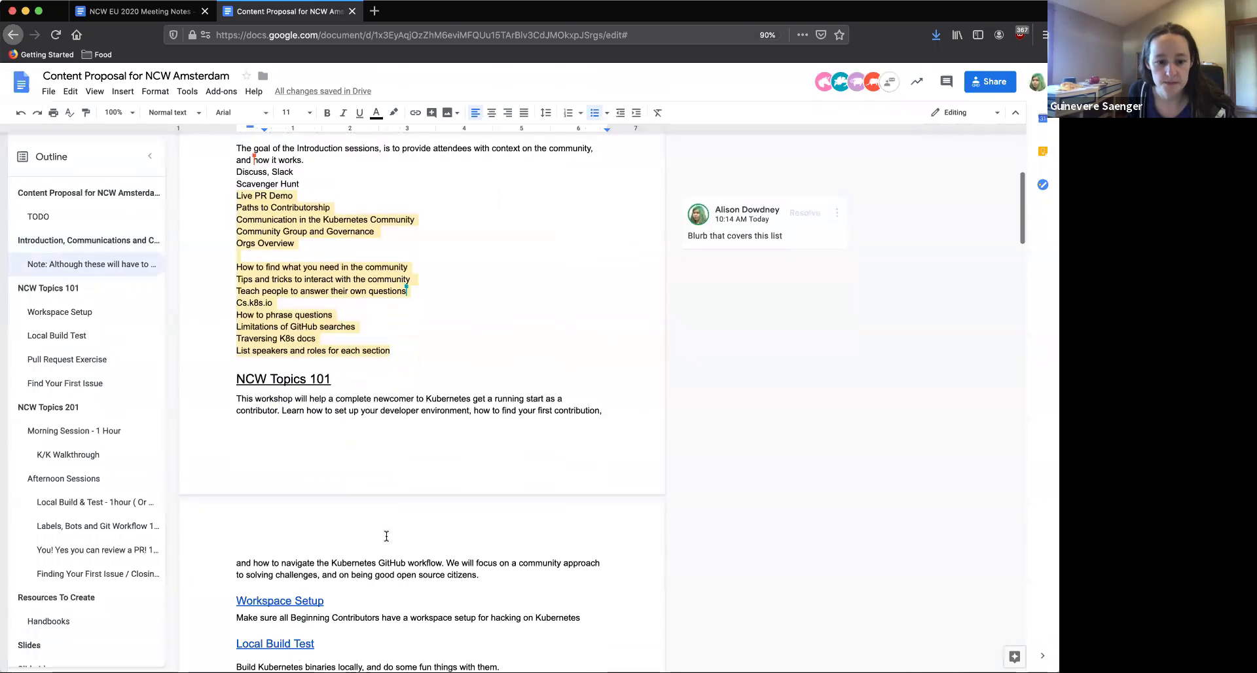
scroll(889, 191, up, 1)
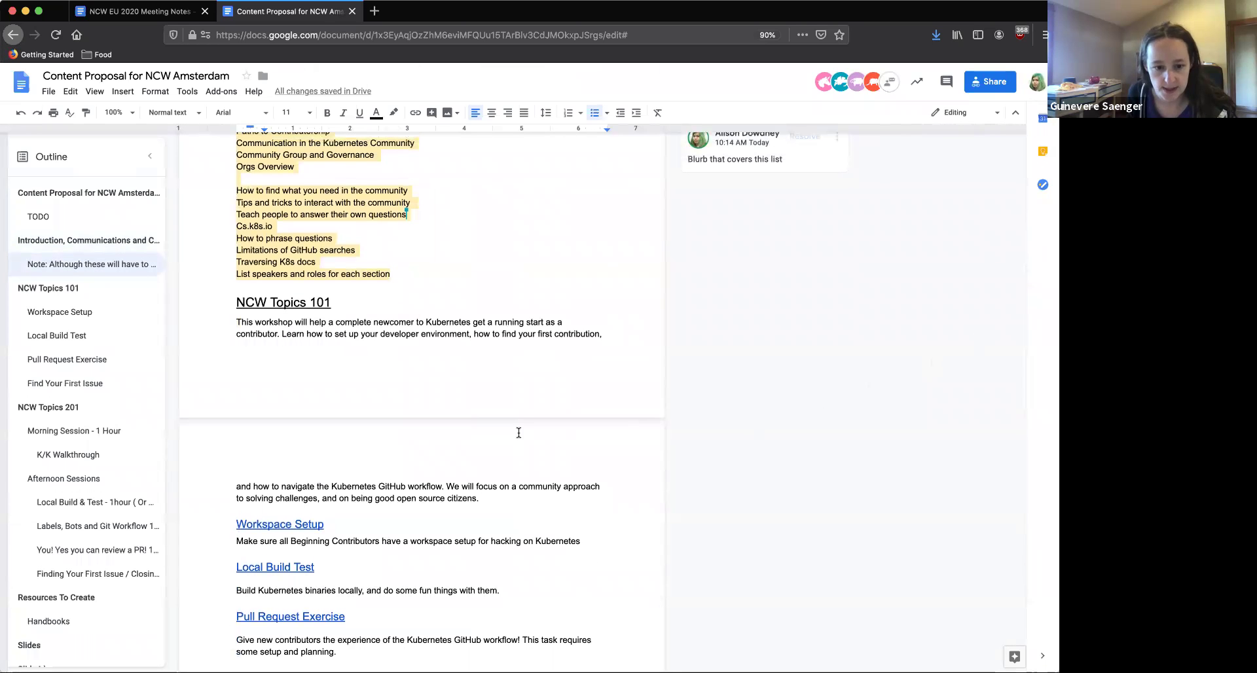
scroll(519, 433, down, 1)
scroll(519, 433, down, 3)
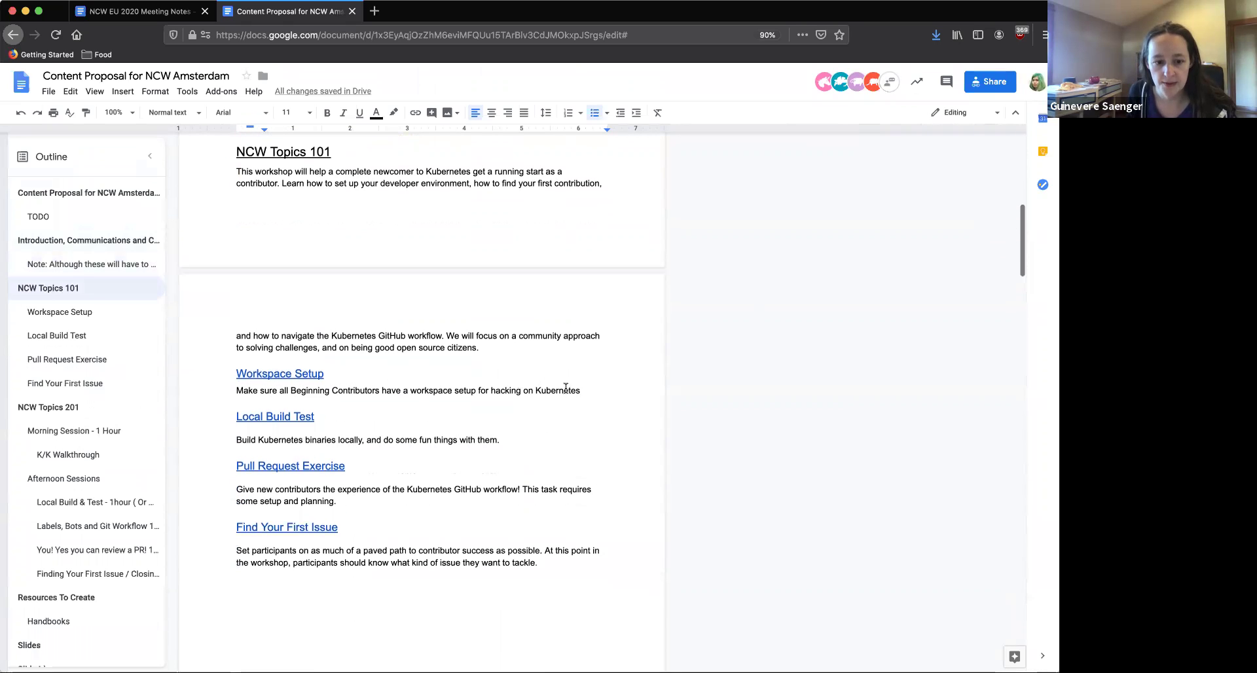
click(590, 391)
scroll(581, 391, down, 1)
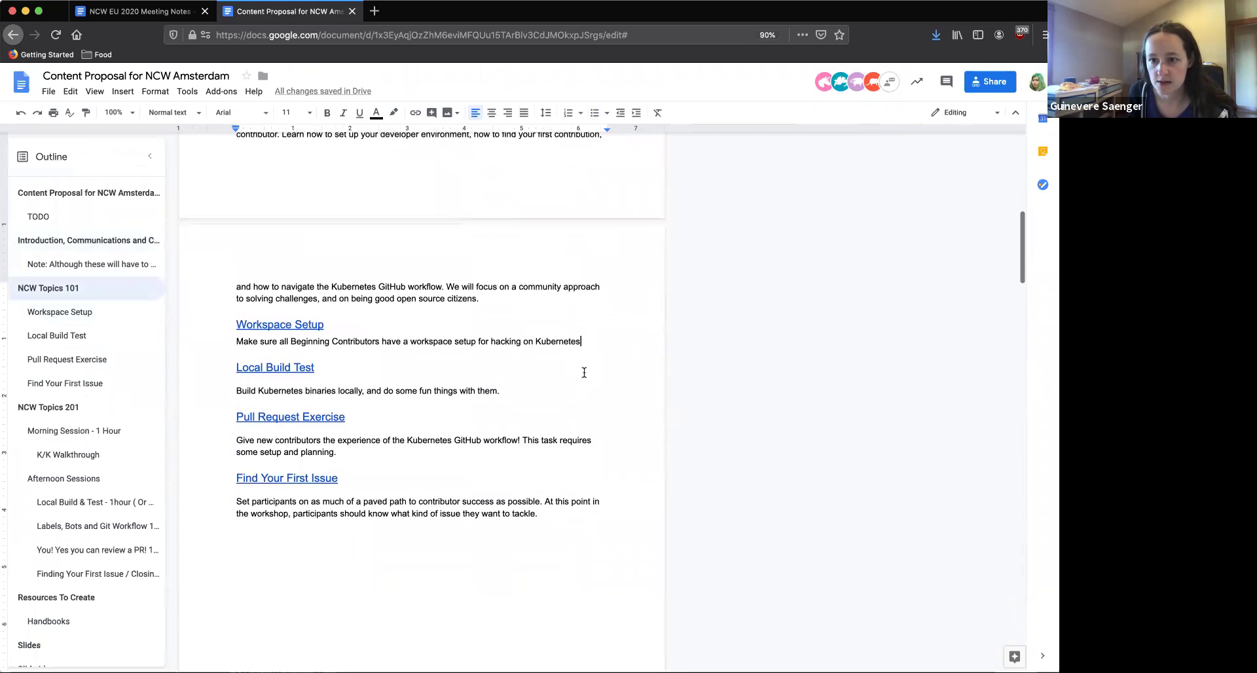
click(575, 334)
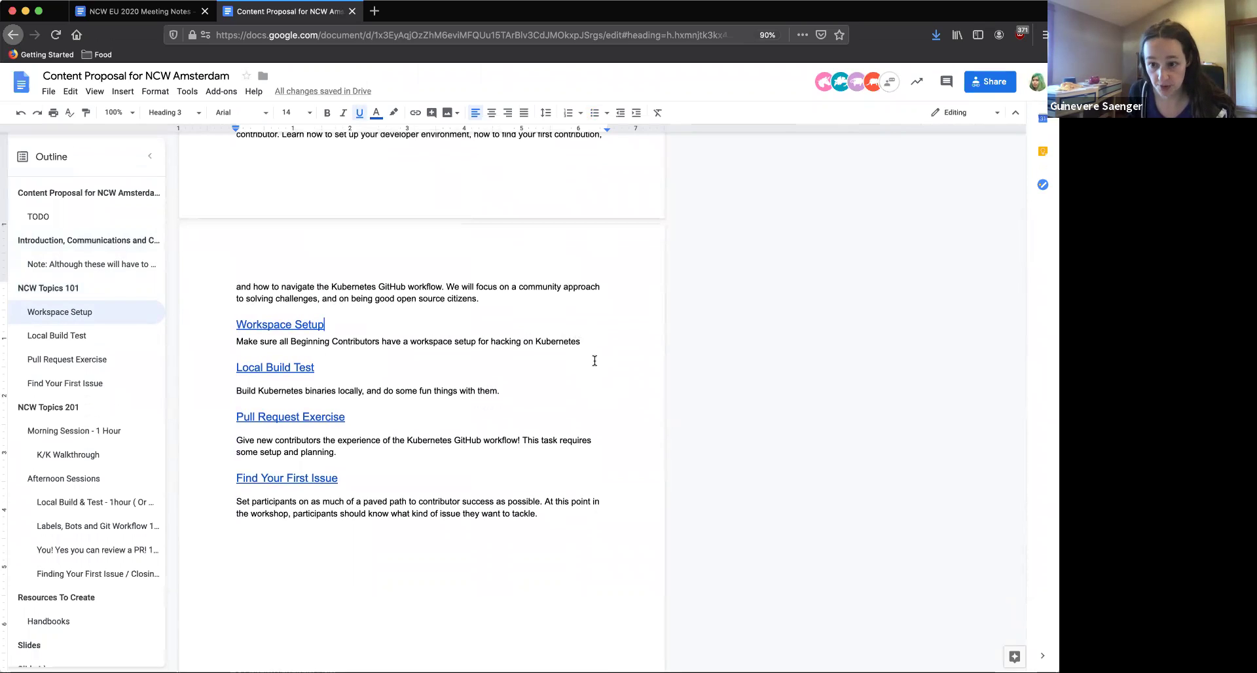
key(Return)
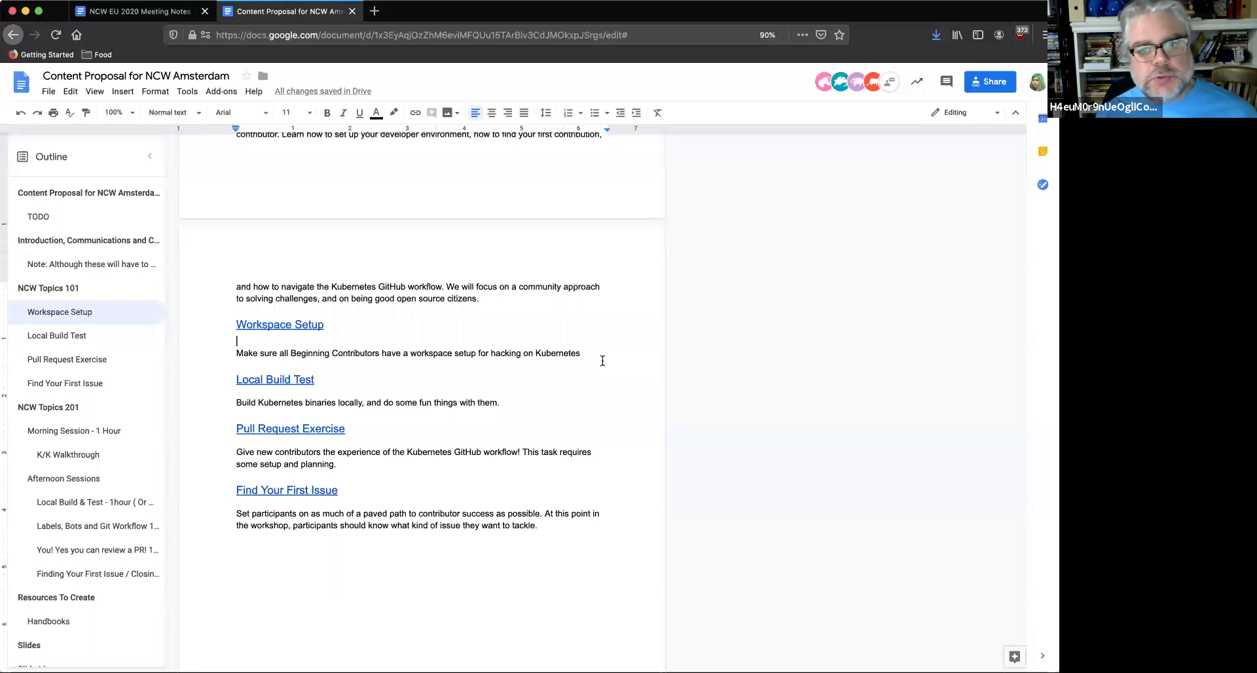
key(BackSpace)
scroll(603, 361, up, 5)
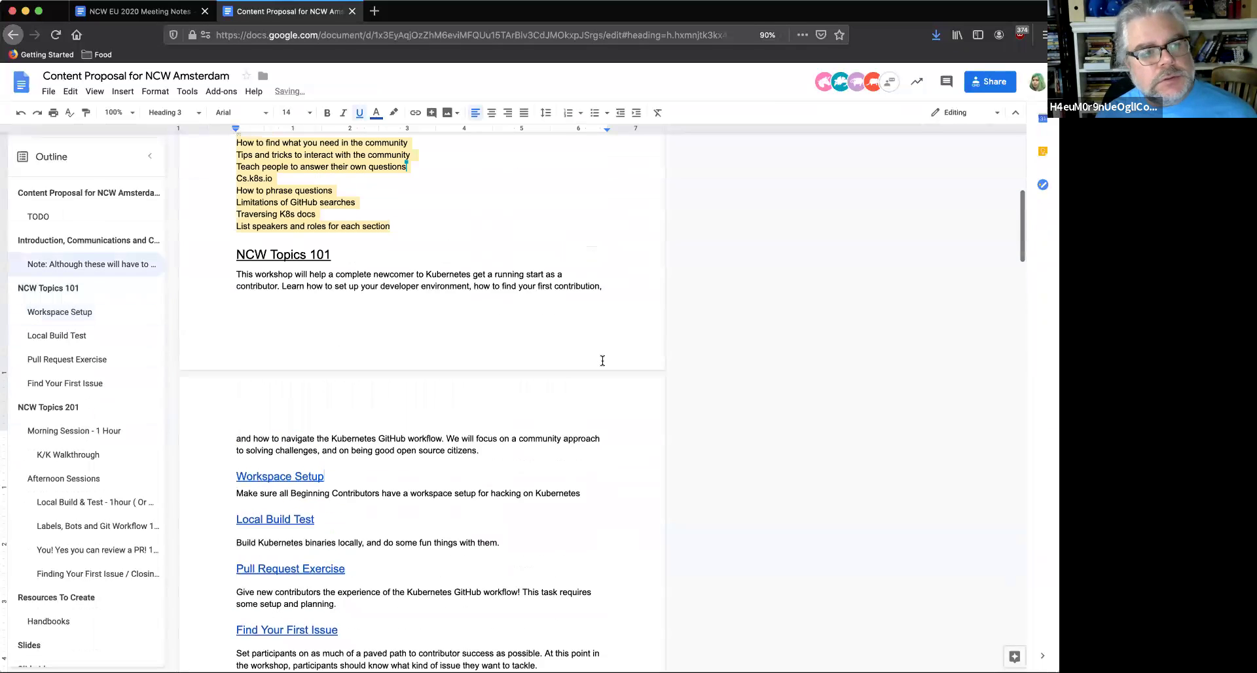
scroll(603, 361, up, 8)
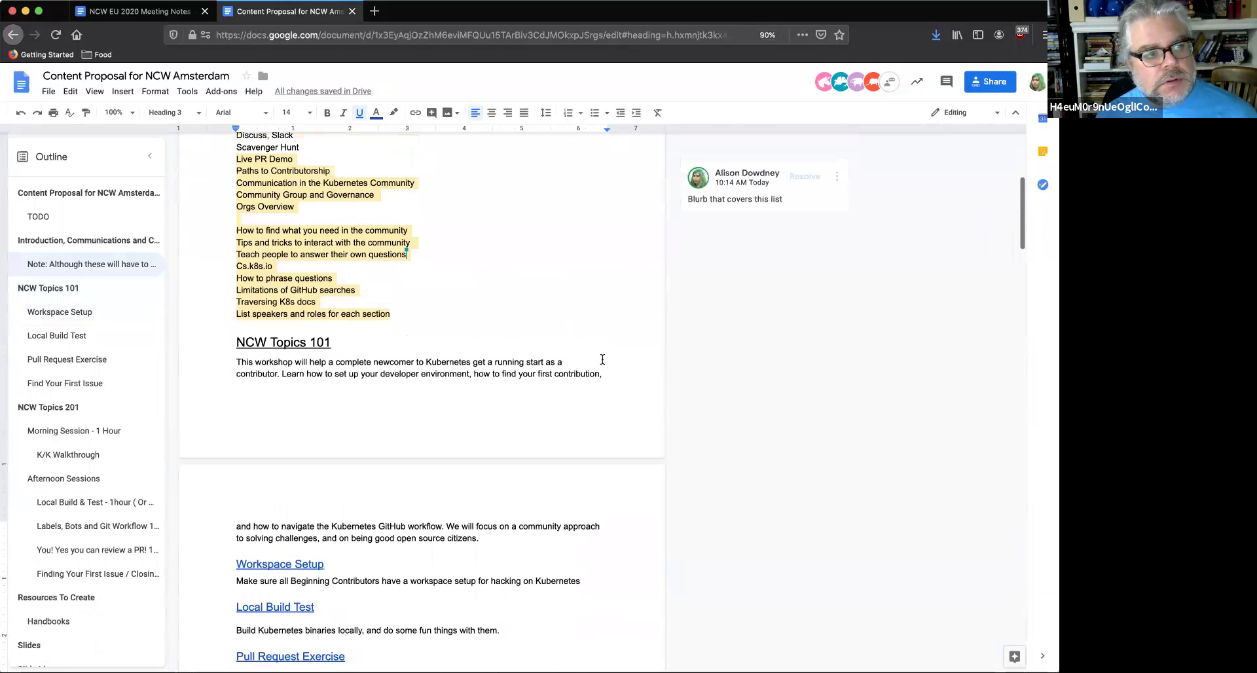
scroll(602, 359, down, 10)
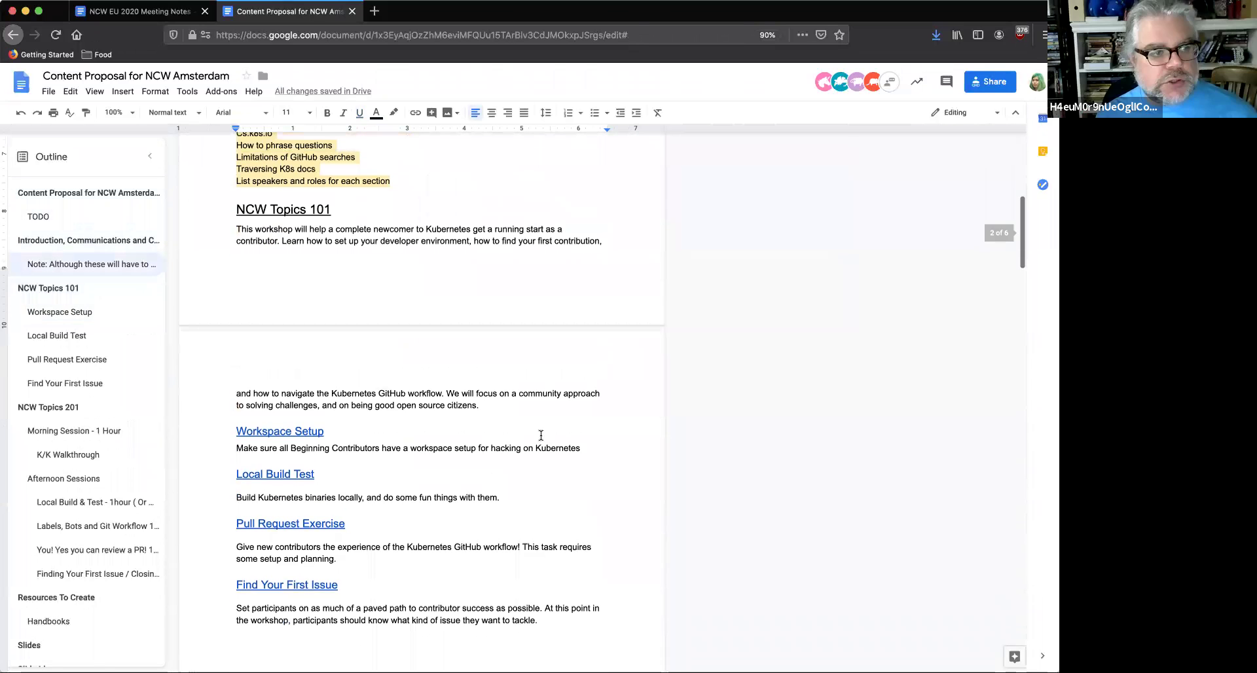
scroll(540, 432, up, 2)
scroll(541, 435, down, 3)
scroll(540, 435, down, 1)
scroll(541, 435, up, 3)
scroll(541, 435, down, 1)
scroll(541, 435, up, 5)
scroll(541, 435, up, 3)
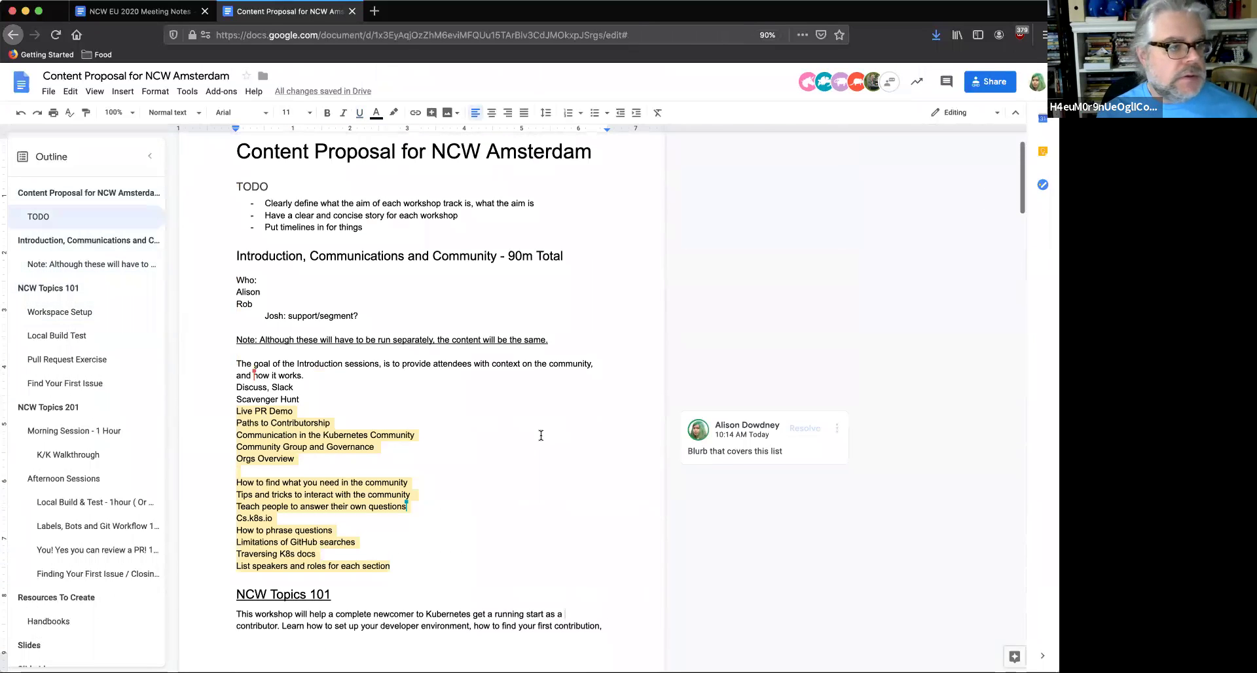
scroll(565, 230, down, 1)
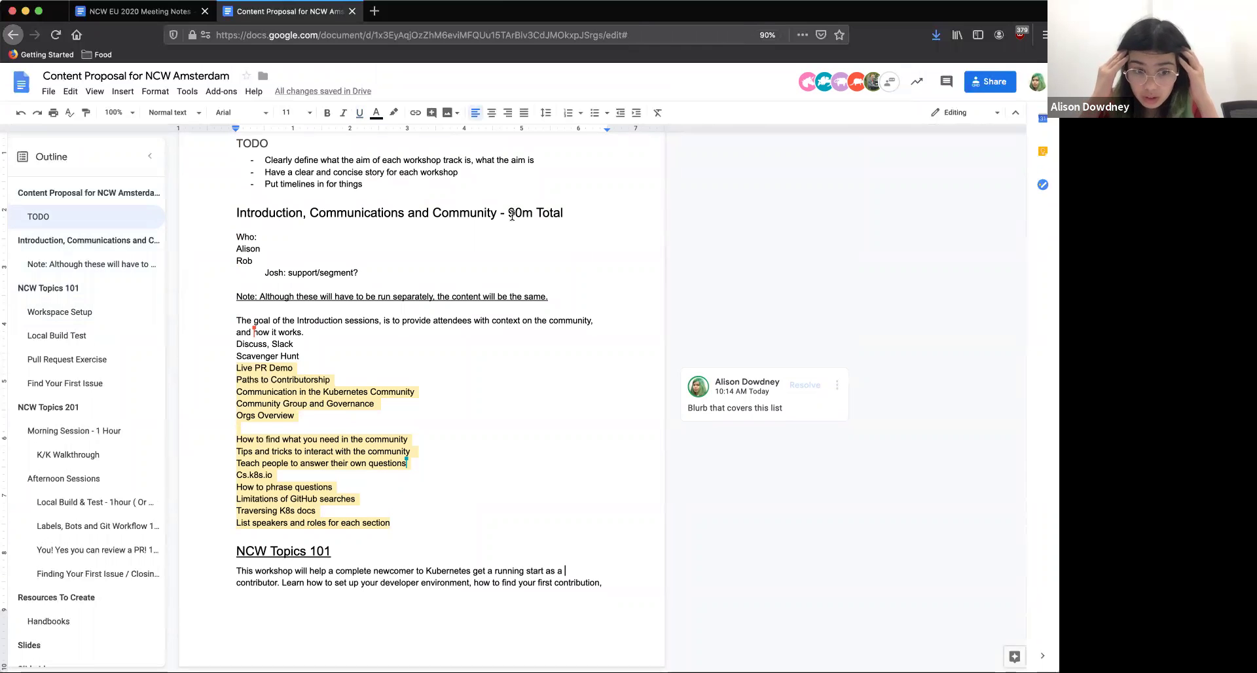
scroll(511, 216, down, 15)
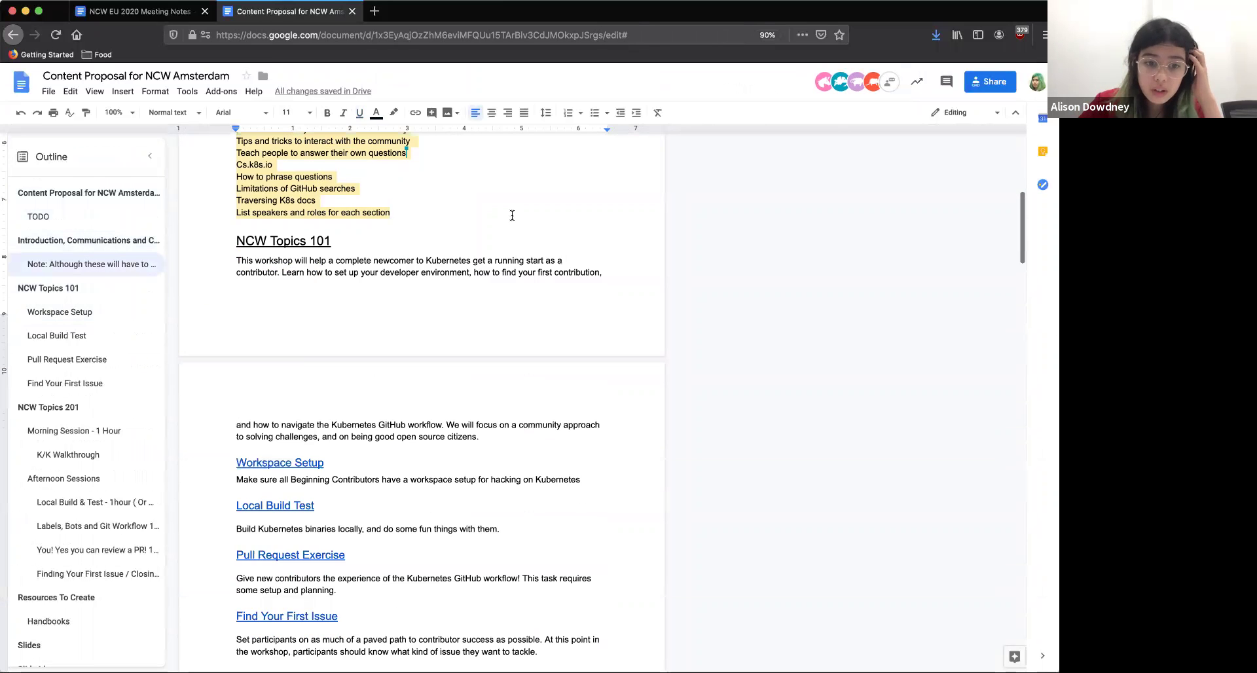
scroll(512, 215, down, 5)
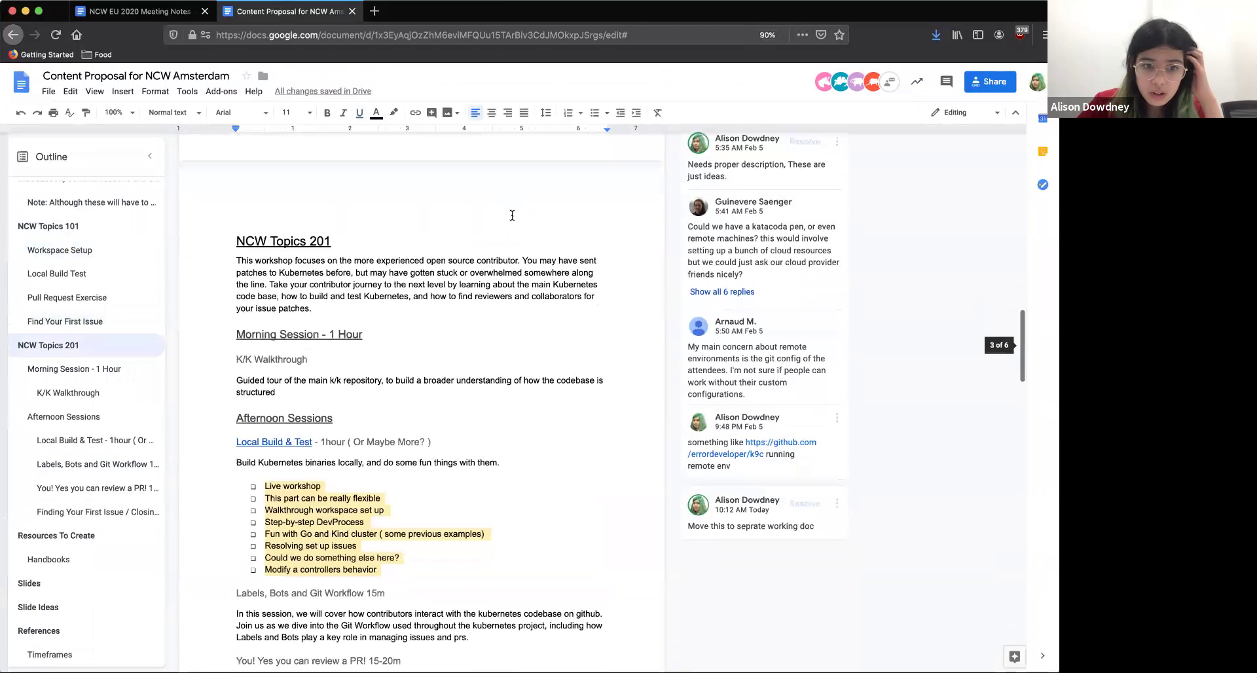
scroll(403, 362, up, 2)
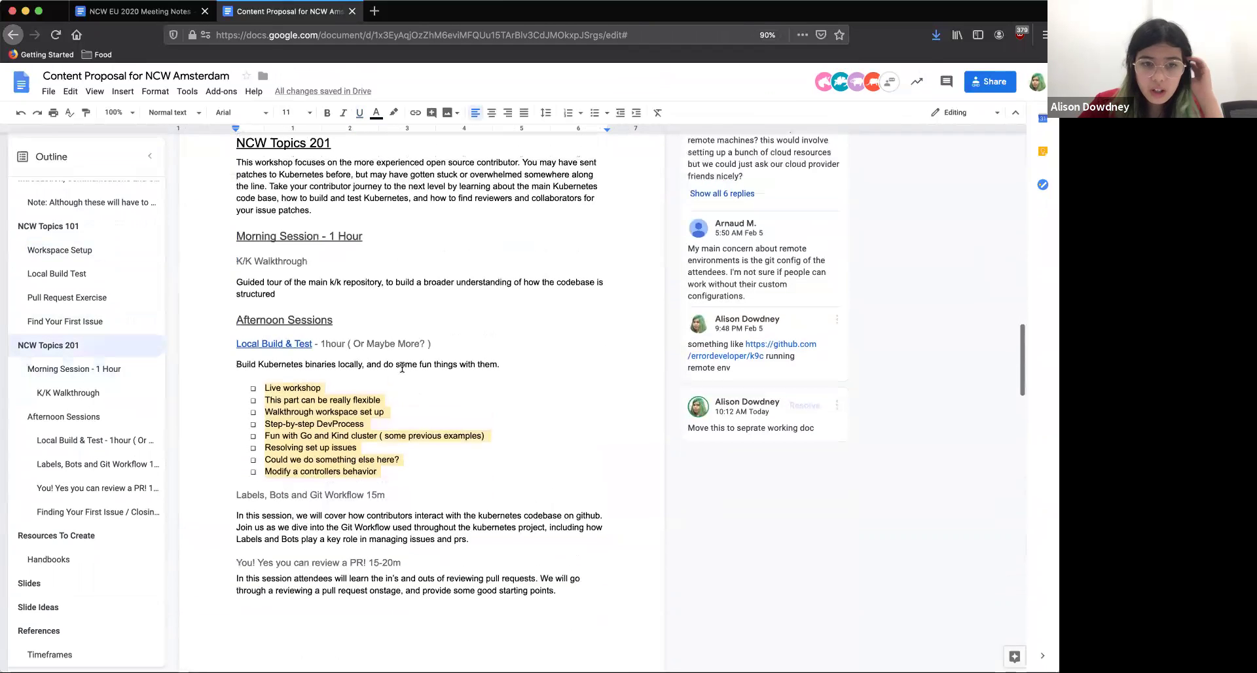
scroll(403, 362, up, 2)
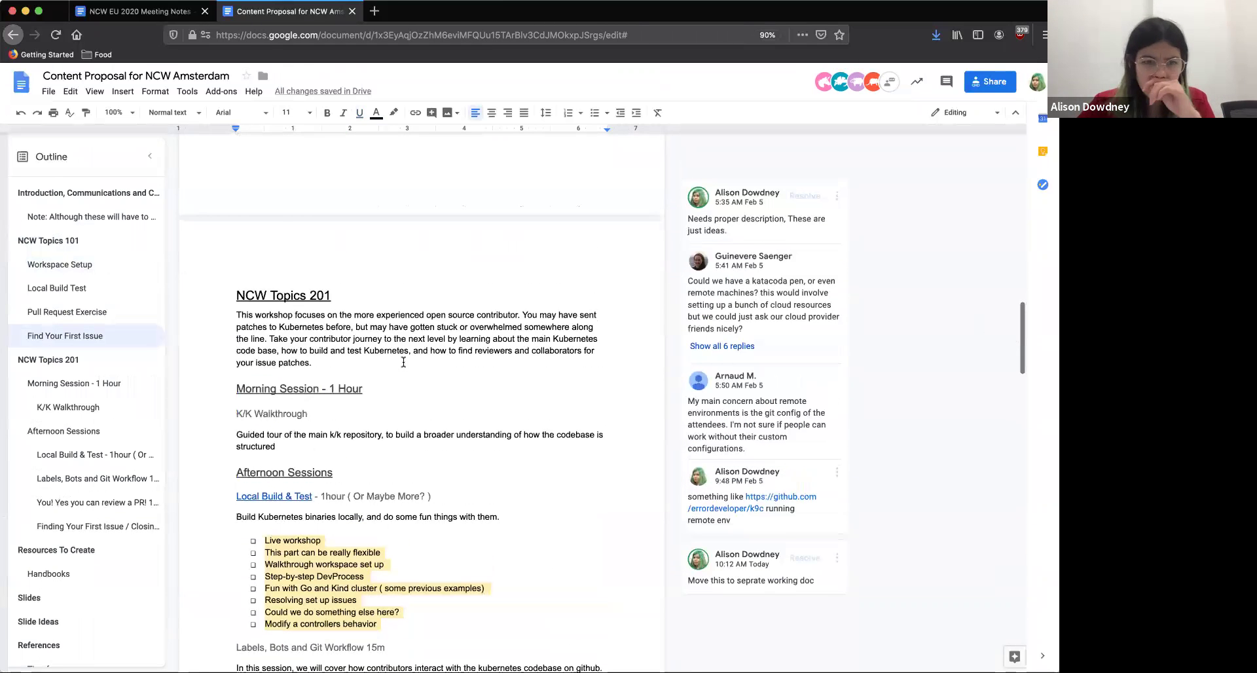
scroll(403, 362, up, 15)
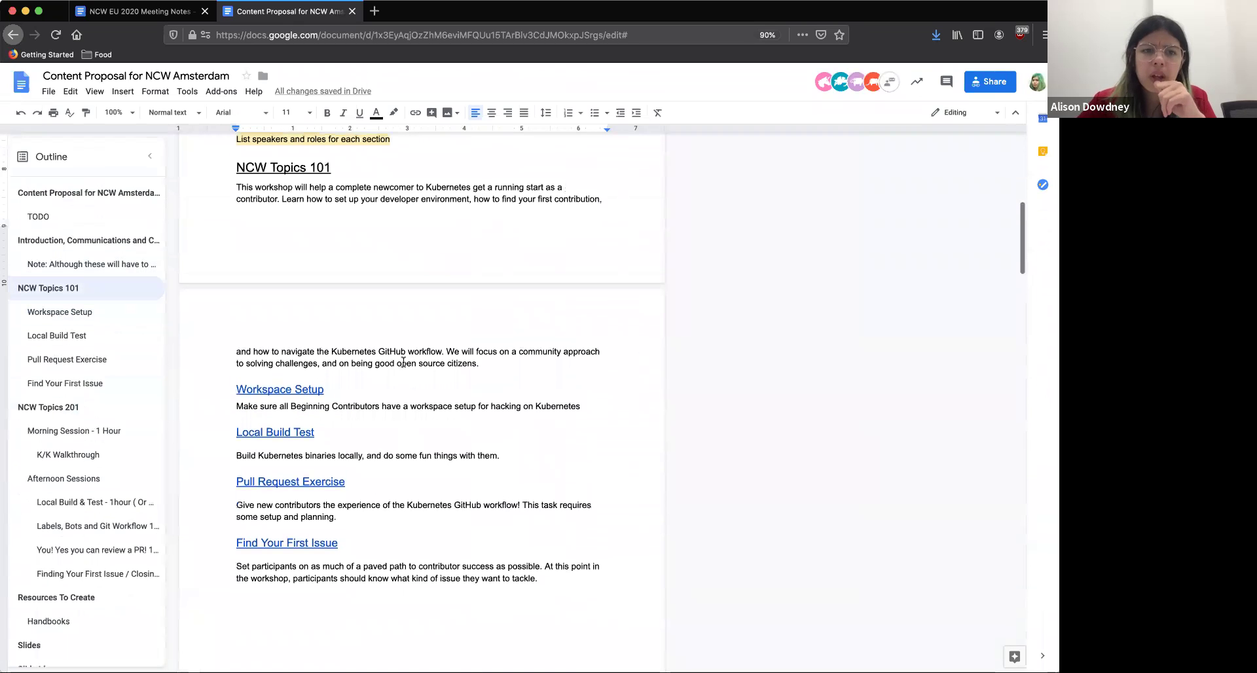
scroll(403, 362, down, 6)
scroll(403, 362, down, 10)
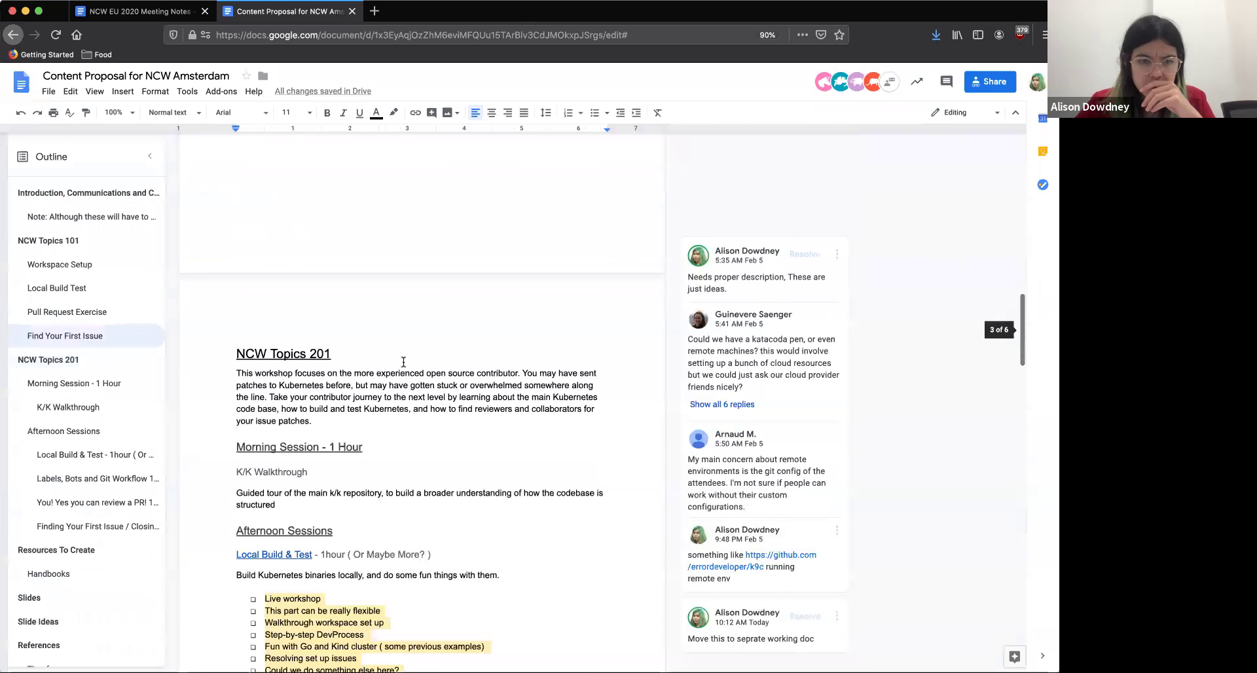
scroll(403, 362, up, 18)
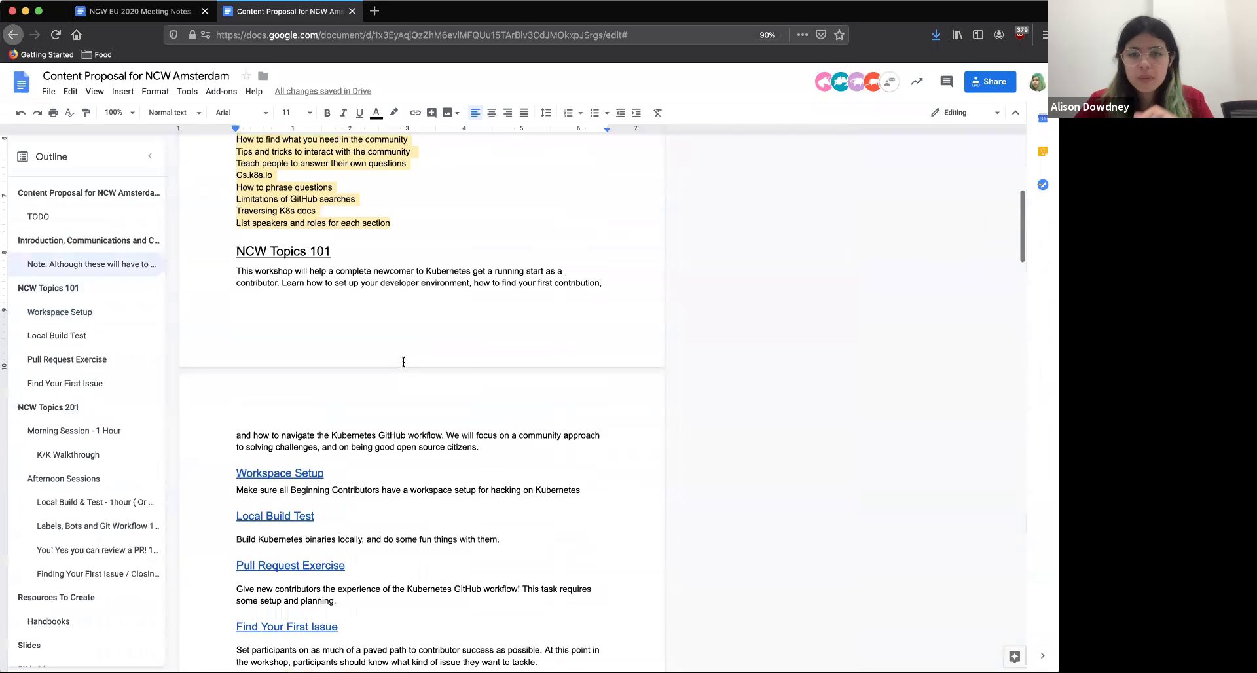
scroll(402, 360, down, 1)
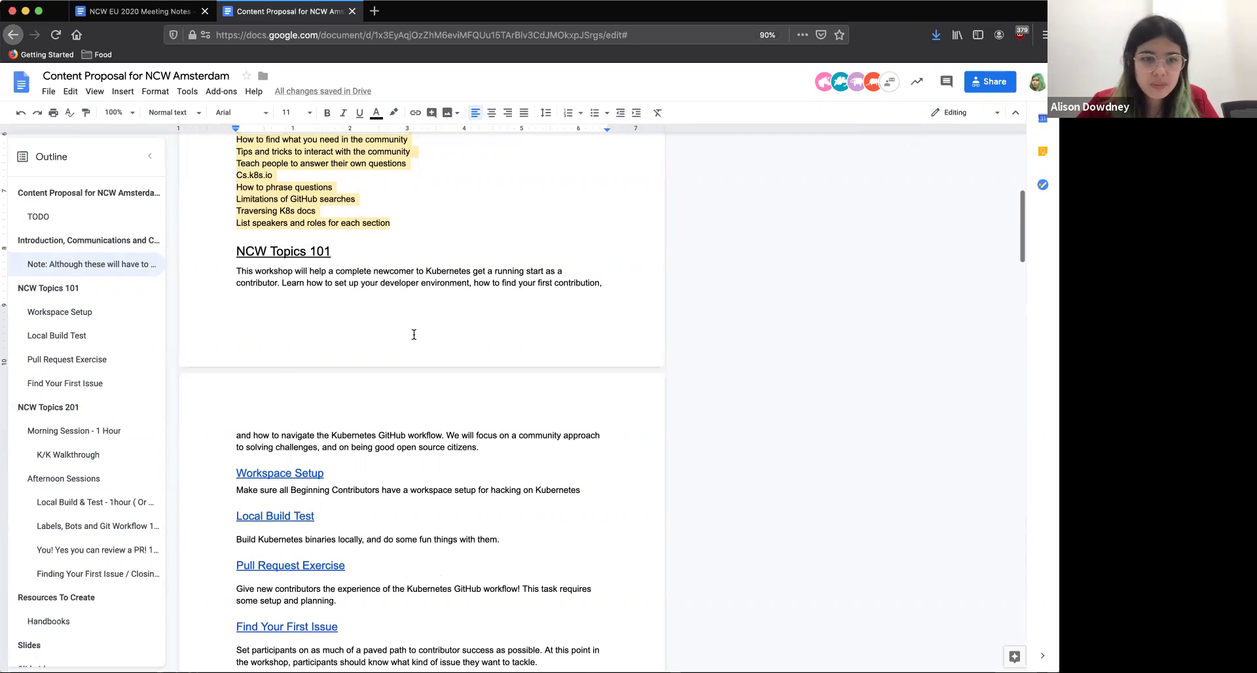
scroll(414, 334, down, 5)
click(361, 358)
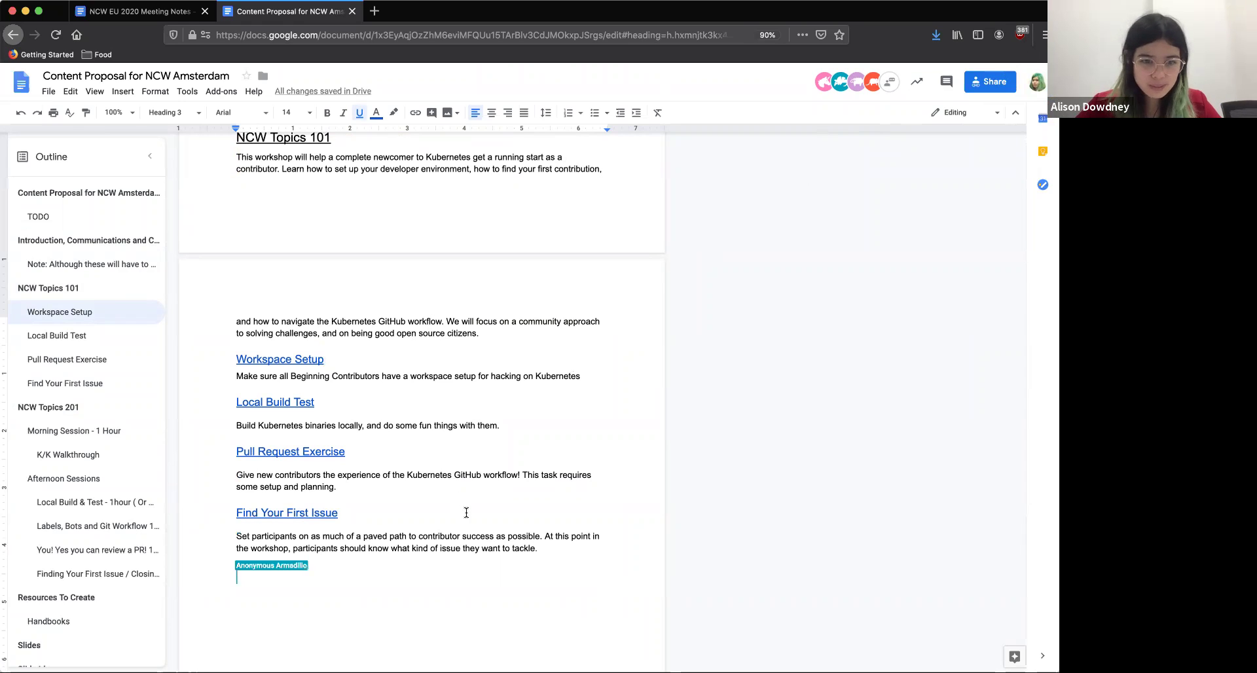
- Move to the empty line after Find Your First Issue and review the surrounding sessions
click(493, 555)
click(401, 576)
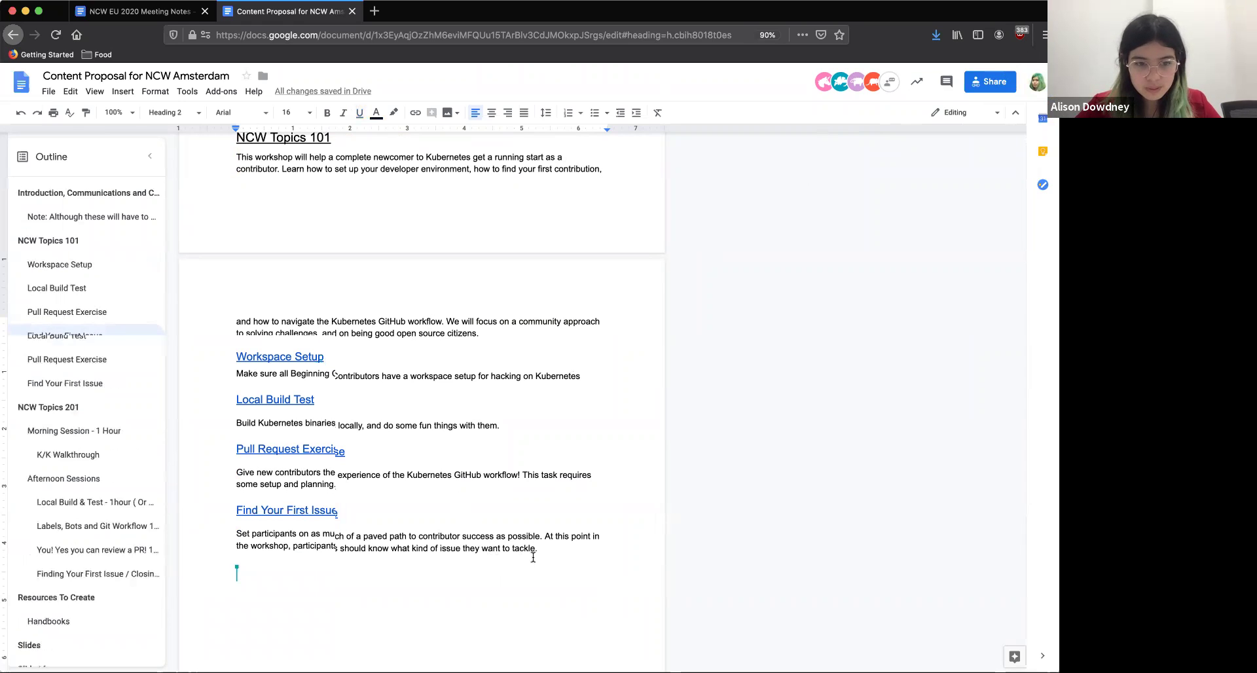
scroll(402, 509, down, 1)
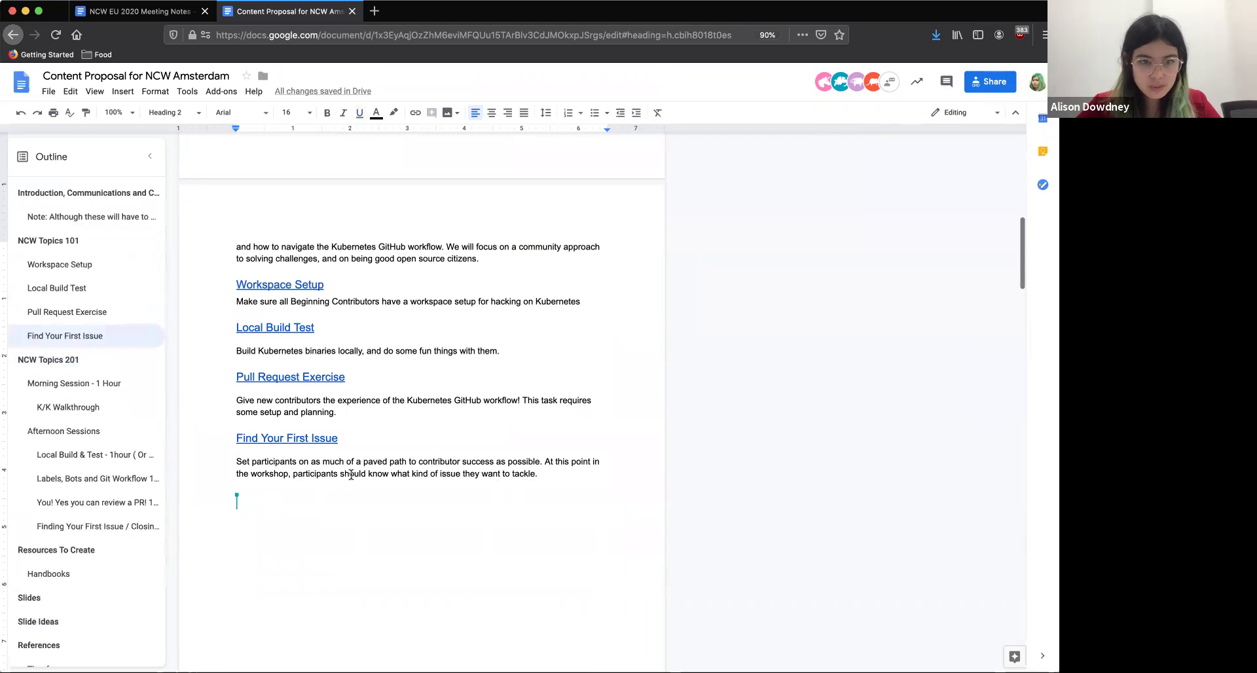
scroll(351, 474, up, 1)
scroll(351, 475, up, 1)
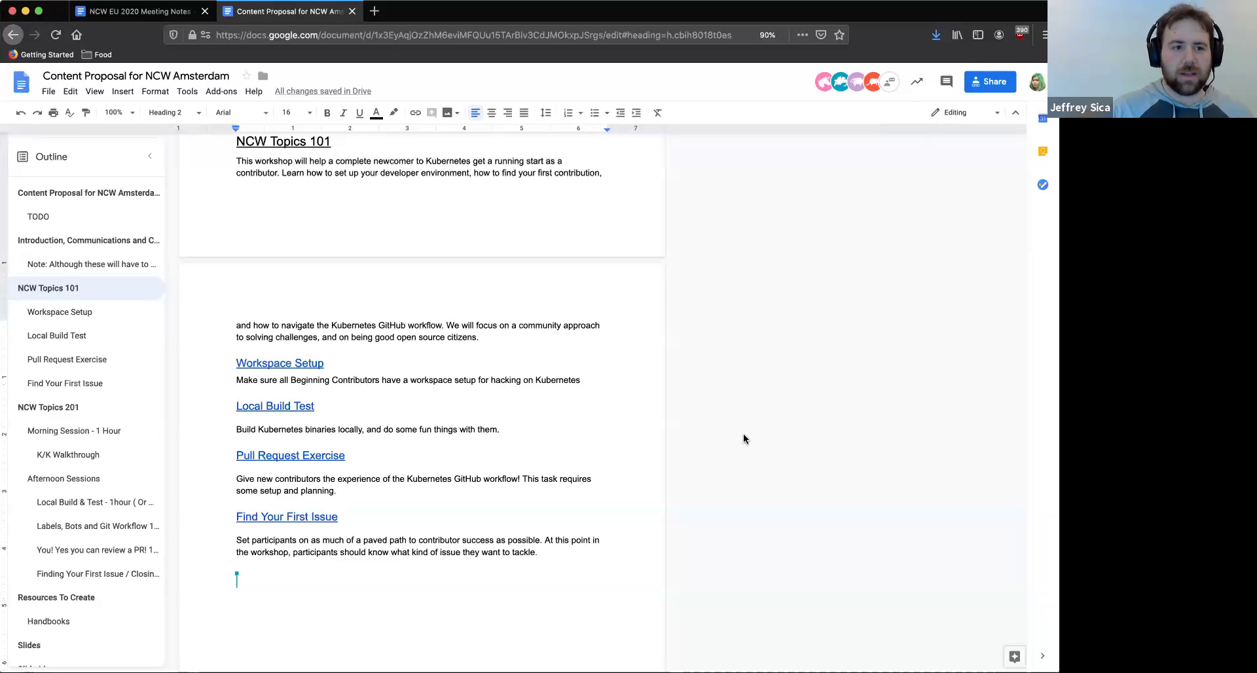
scroll(477, 611, up, 2)
scroll(476, 616, down, 2)
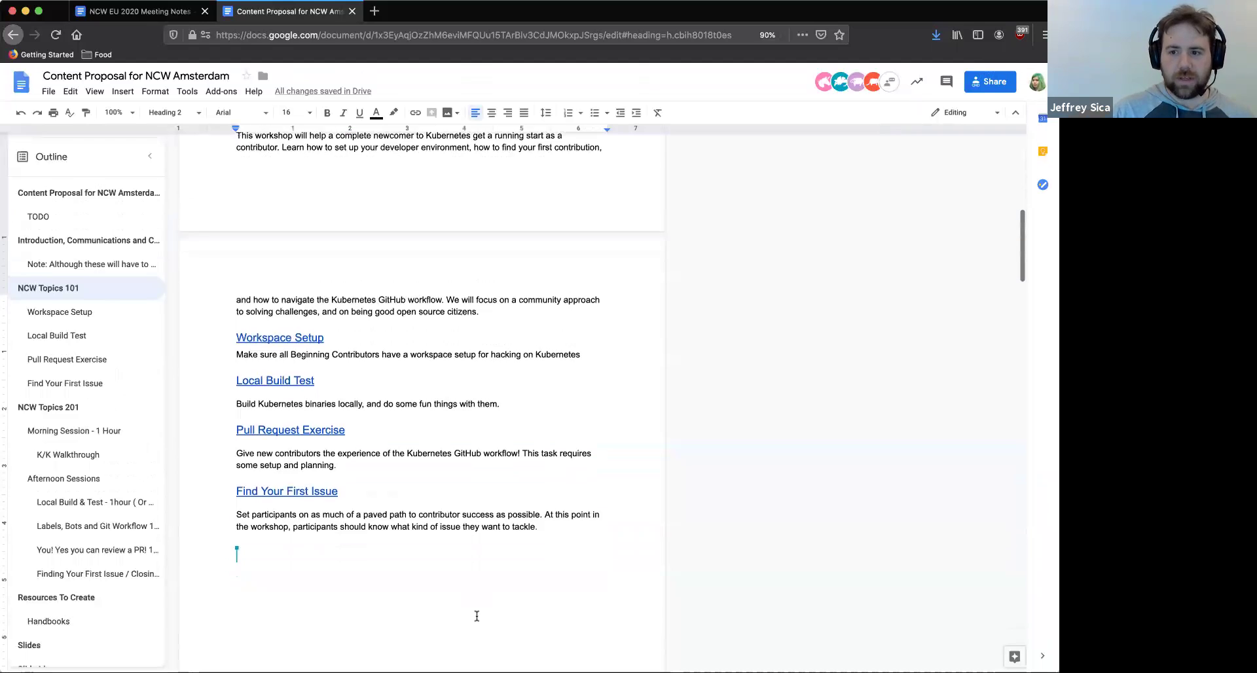
scroll(477, 615, down, 1)
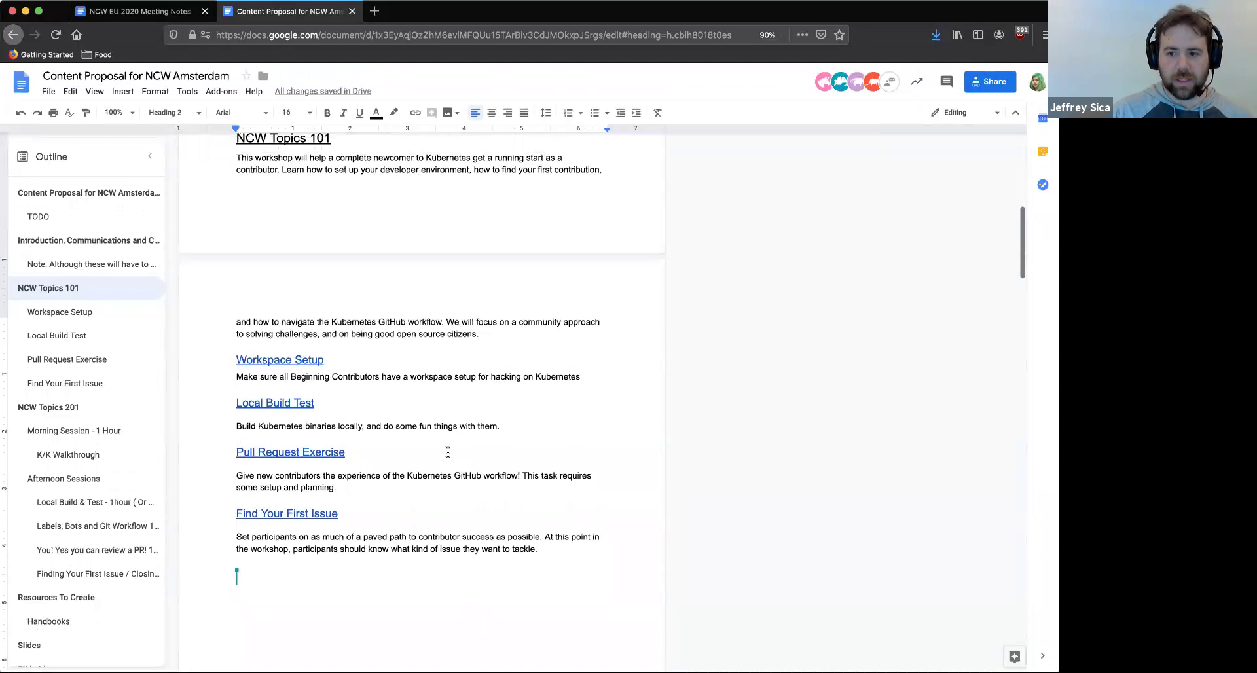
- Place the cursor around the Pull Request Exercise and Find Your First Issue headings
click(413, 452)
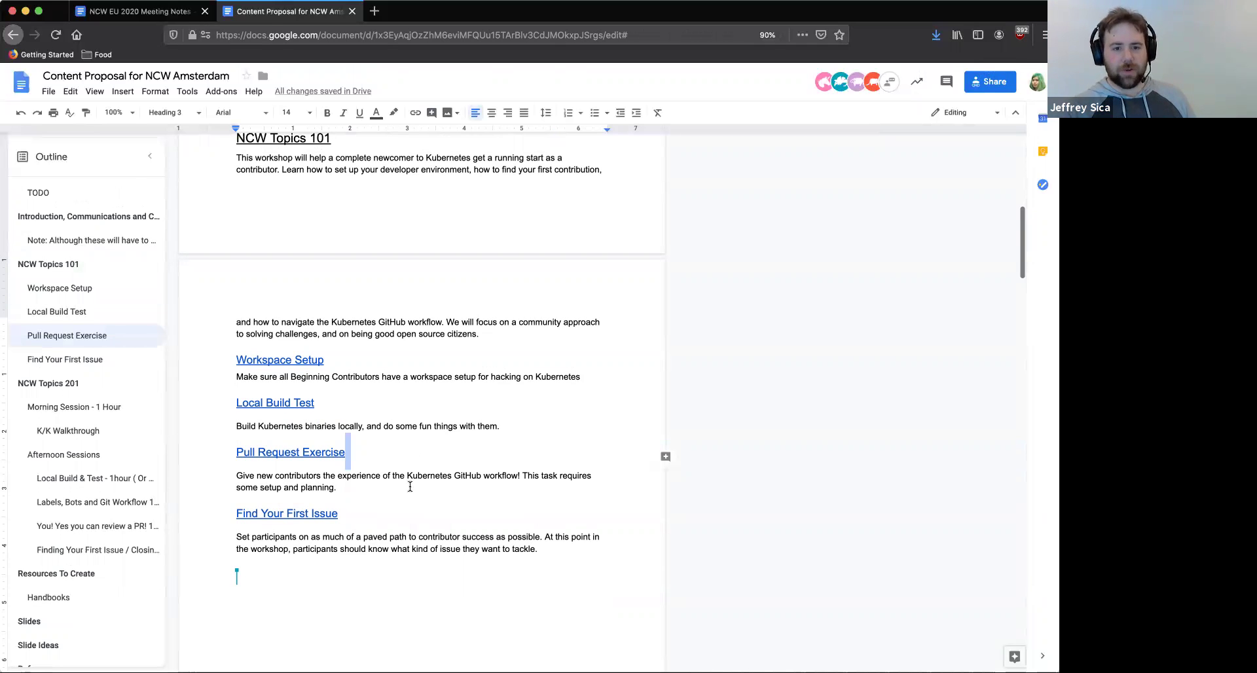
click(408, 515)
key(Up)
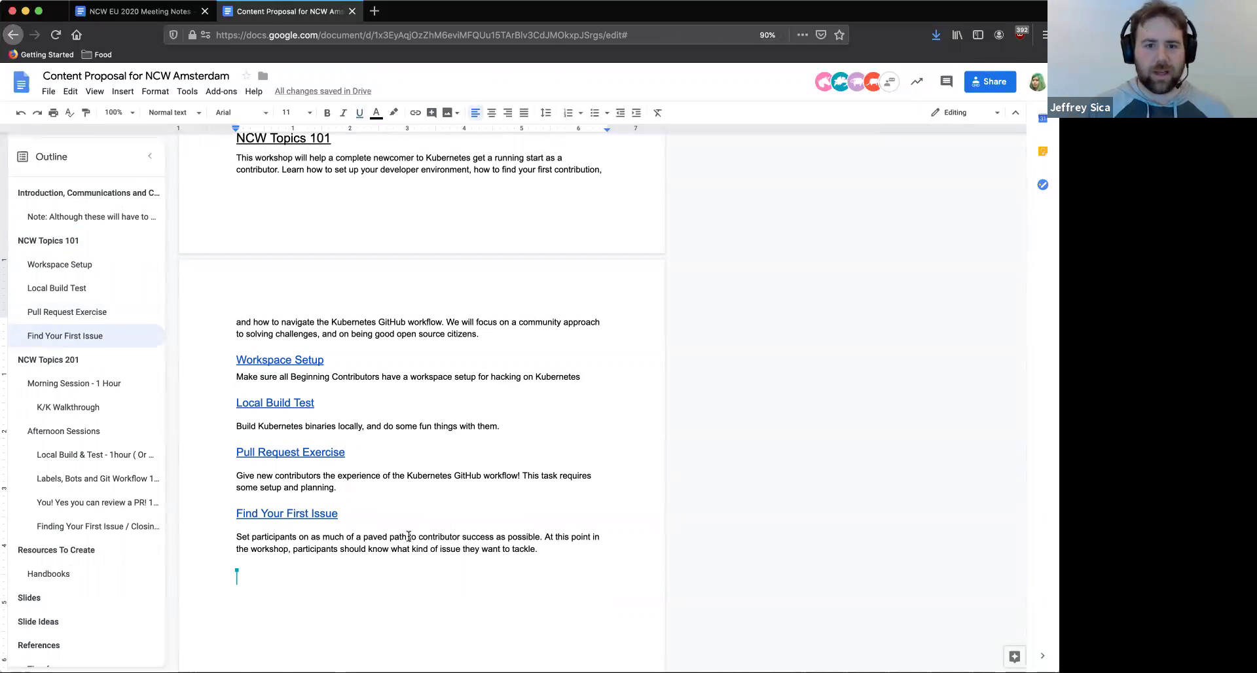
scroll(408, 526, down, 15)
scroll(408, 533, up, 9)
scroll(407, 533, down, 14)
scroll(409, 524, up, 18)
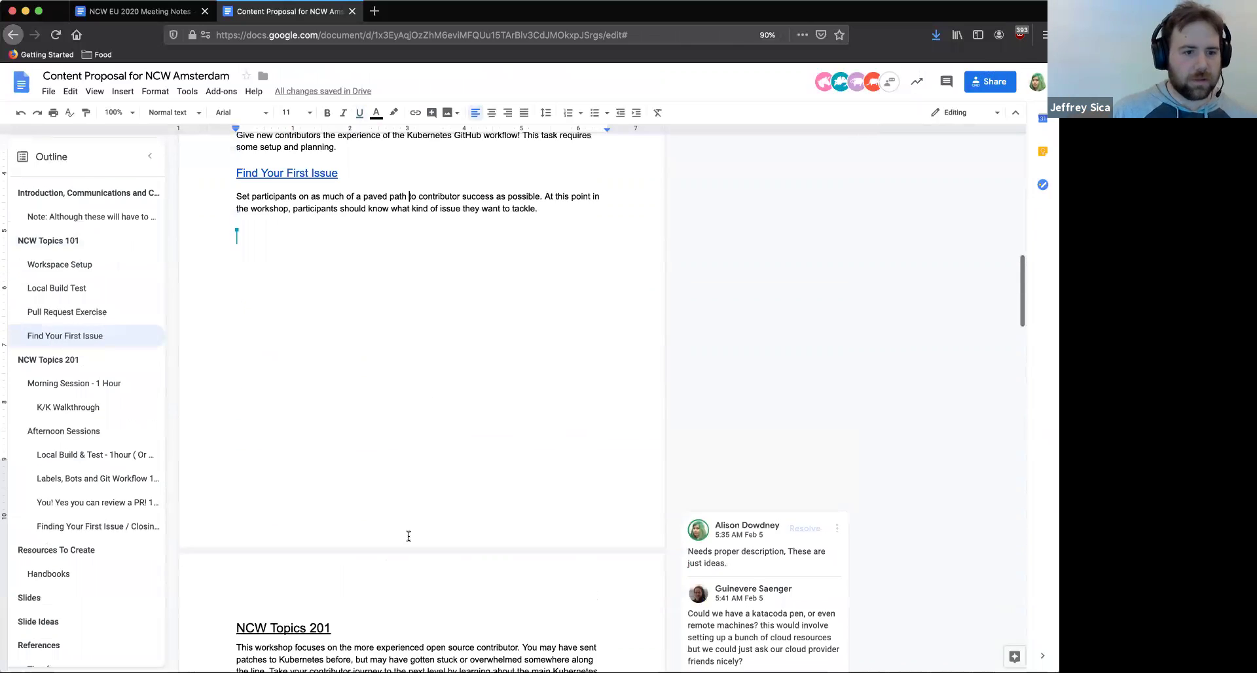
click(412, 480)
click(412, 463)
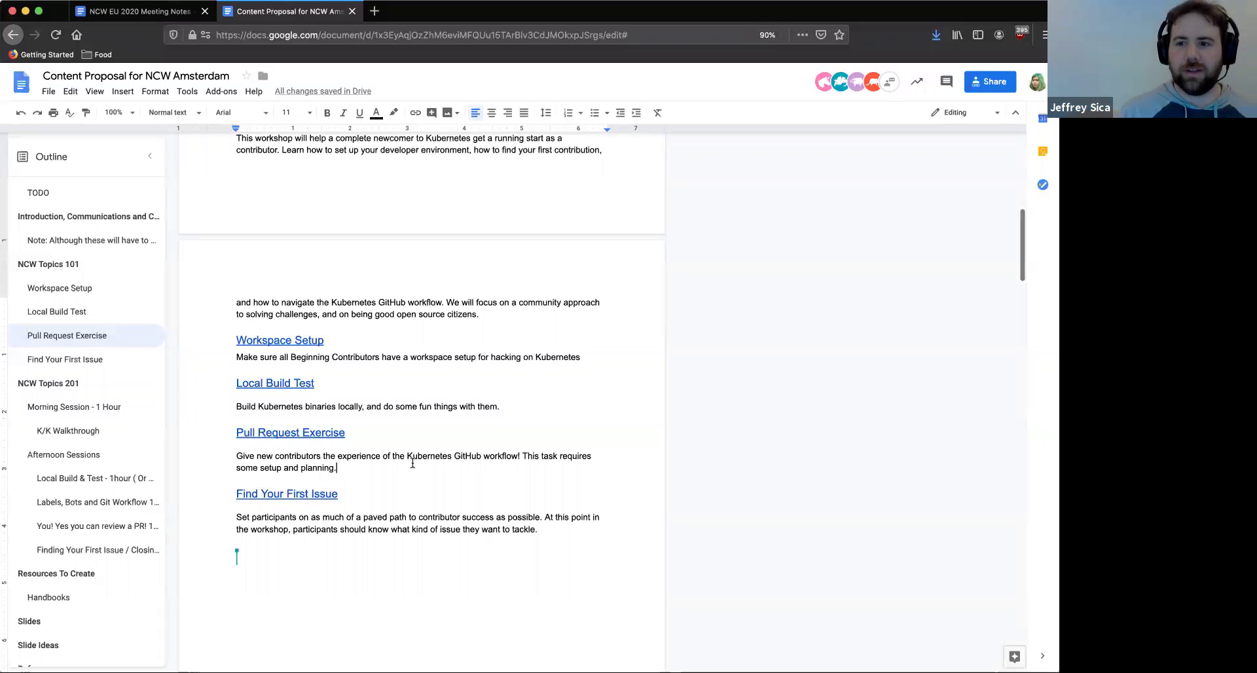
scroll(441, 350, up, 1)
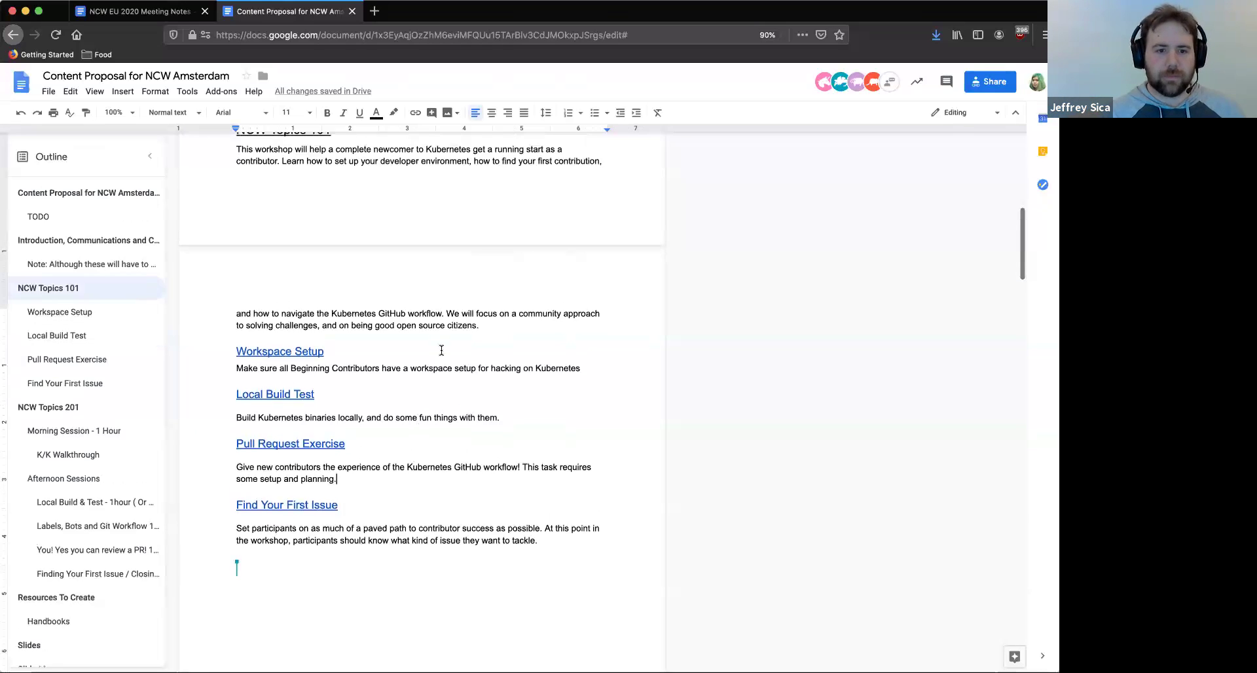
scroll(441, 350, up, 3)
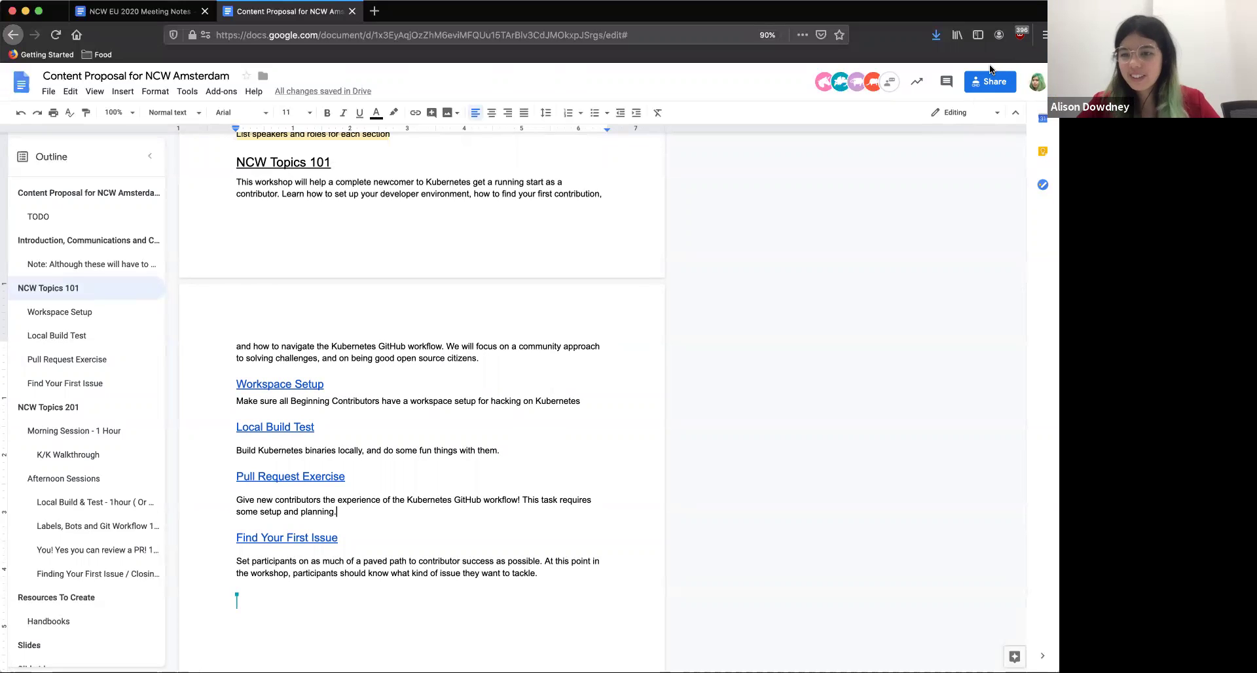
scroll(569, 430, up, 2)
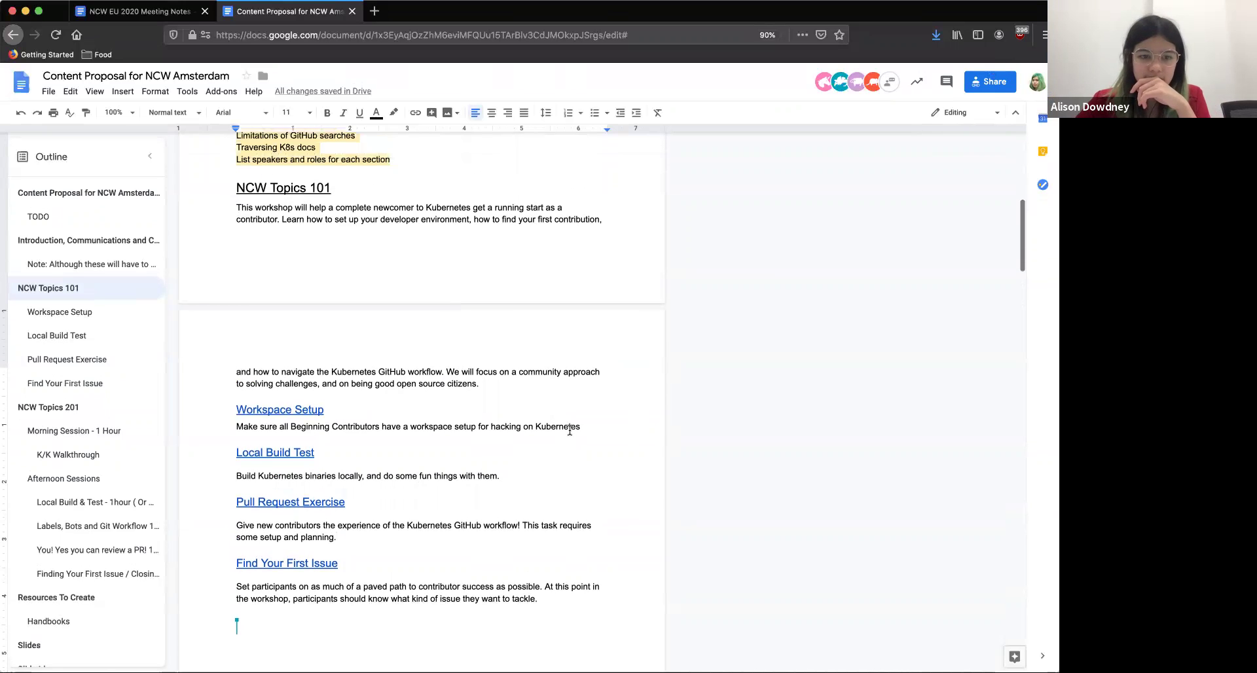
scroll(570, 430, down, 3)
- Type the presenter's name on a new line below the Find Your First Issue heading, followed by a blank line
click(534, 501)
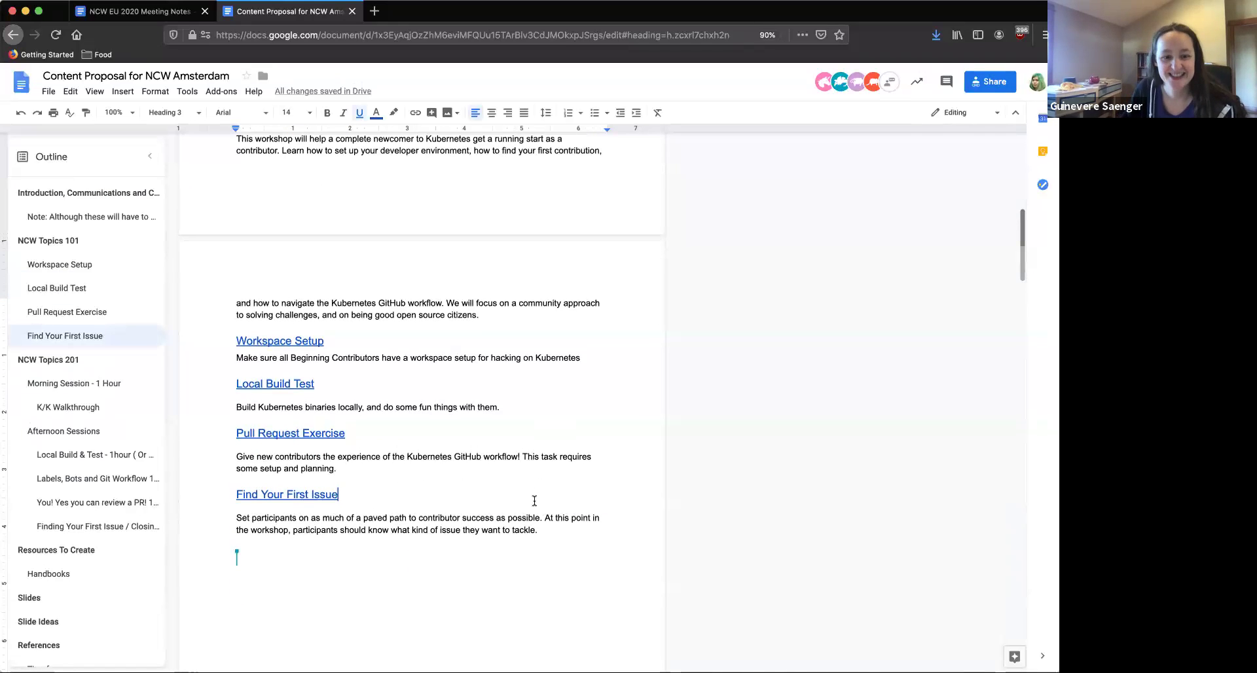
key(Return)
text(Je)
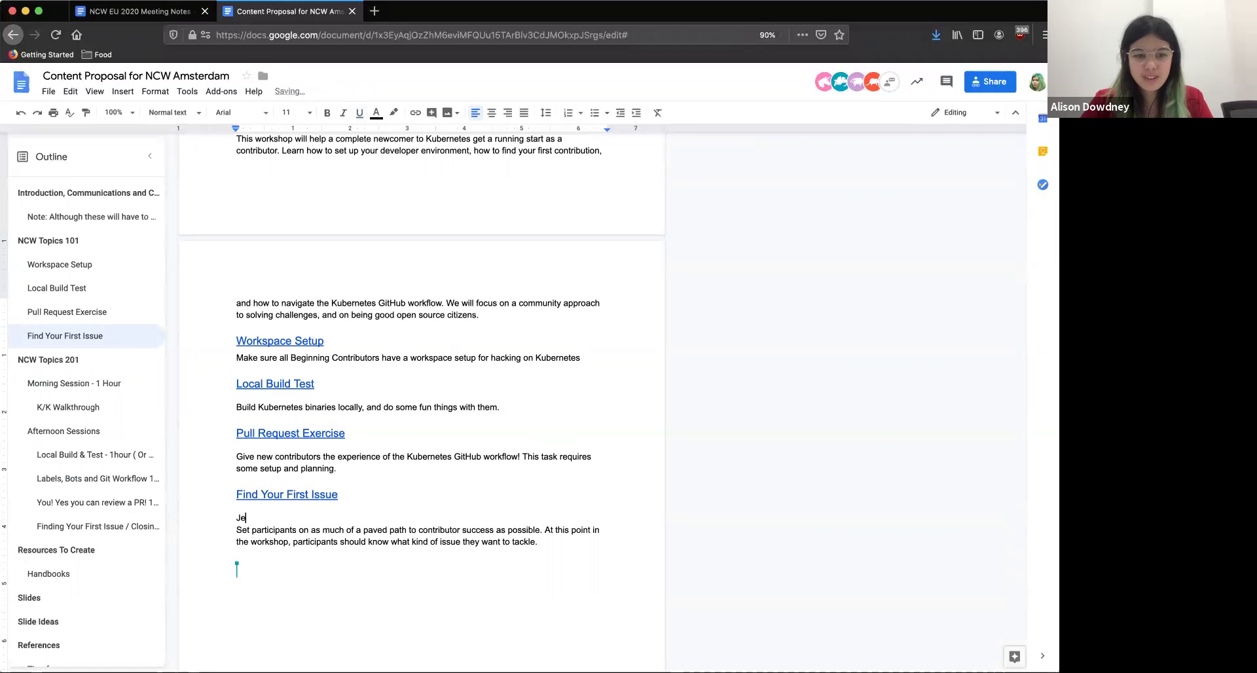
text(ff)
key(Return)
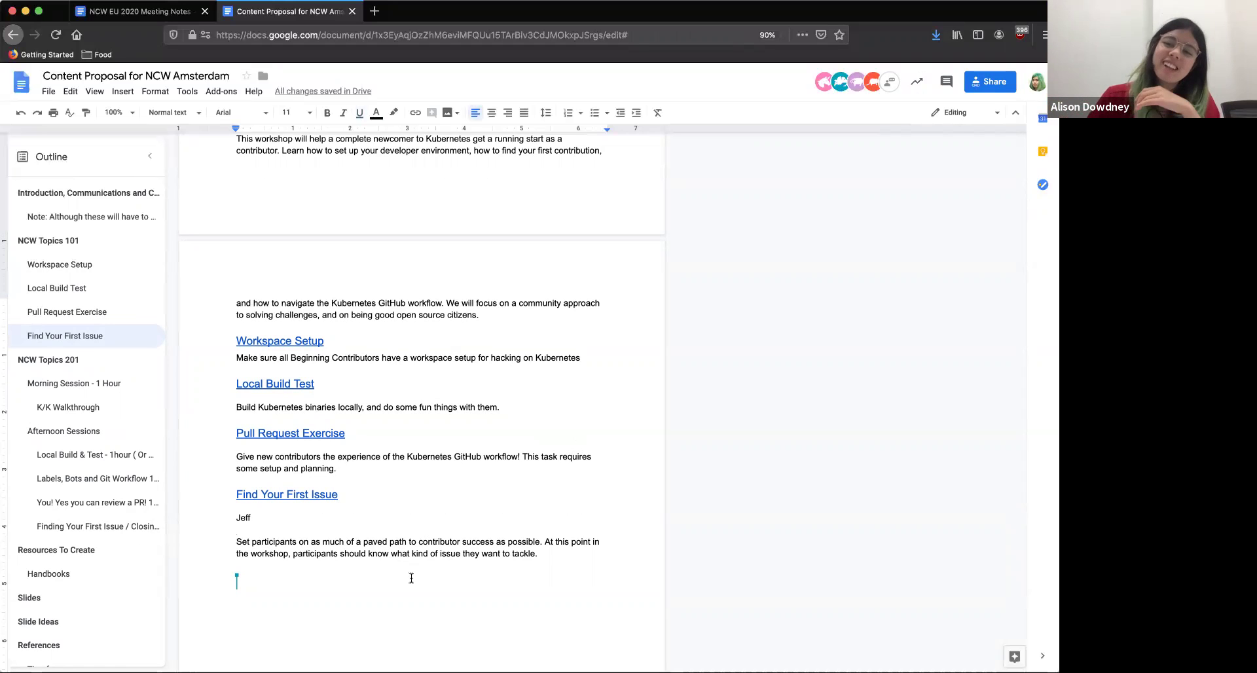
scroll(419, 579, up, 1)
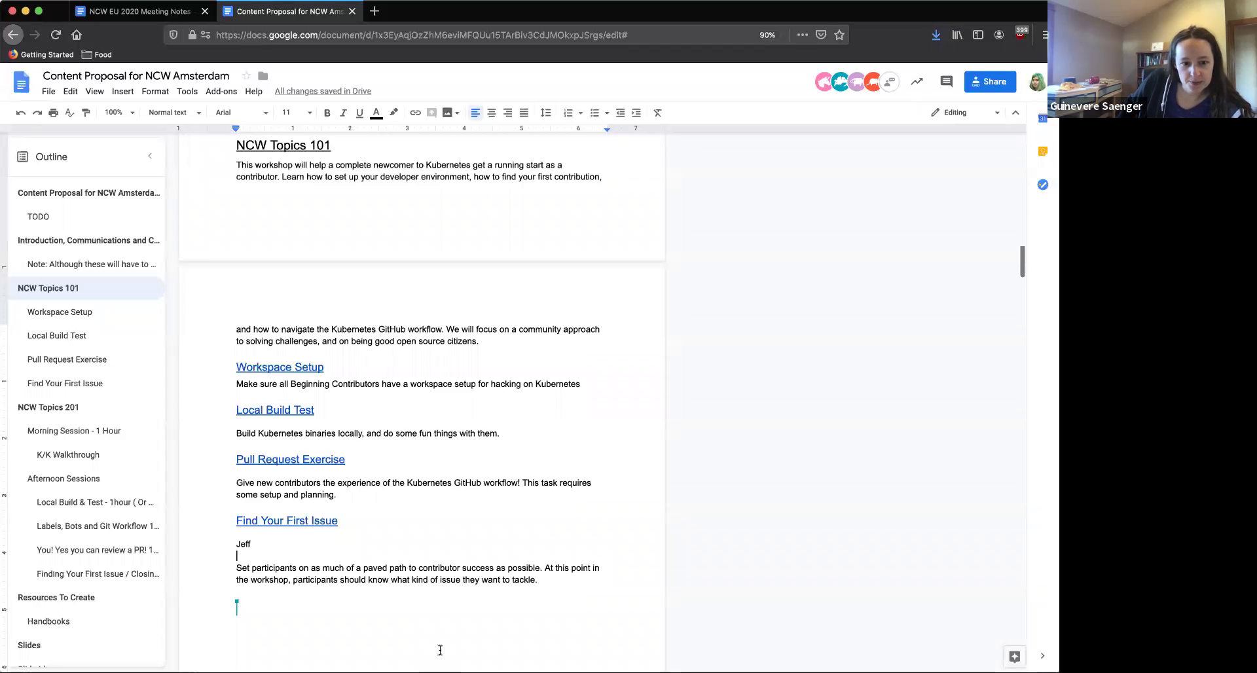
scroll(438, 647, down, 3)
scroll(440, 649, up, 2)
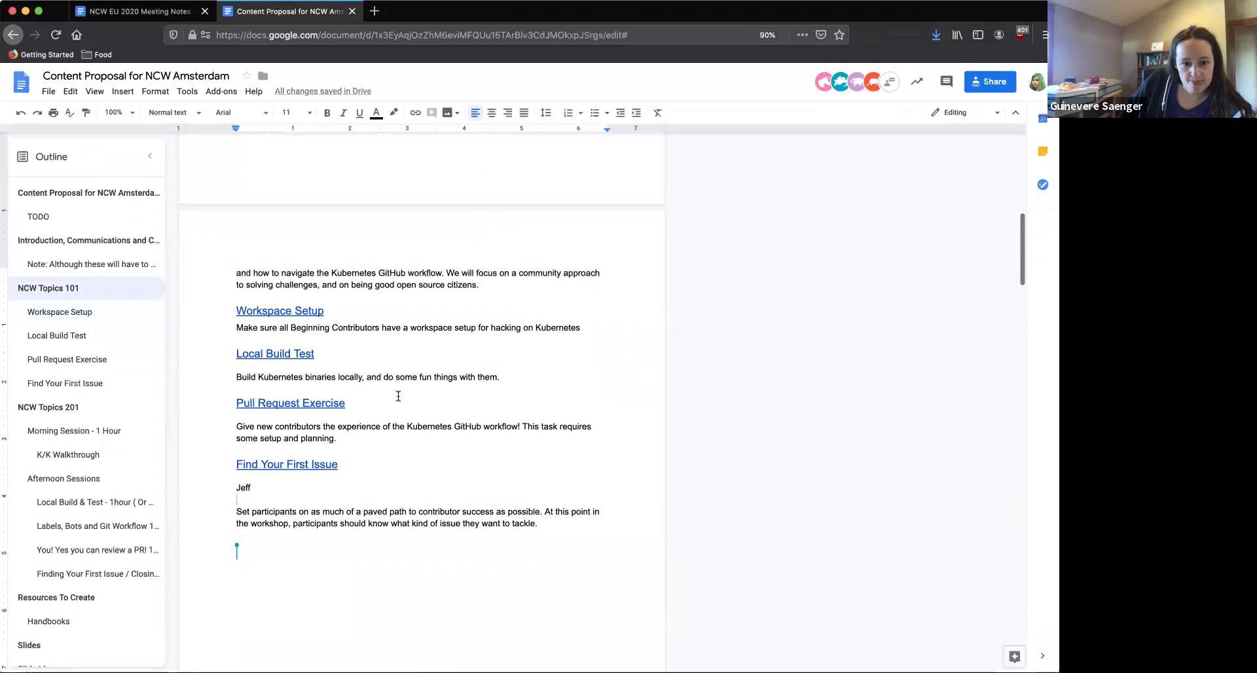
scroll(397, 396, up, 1)
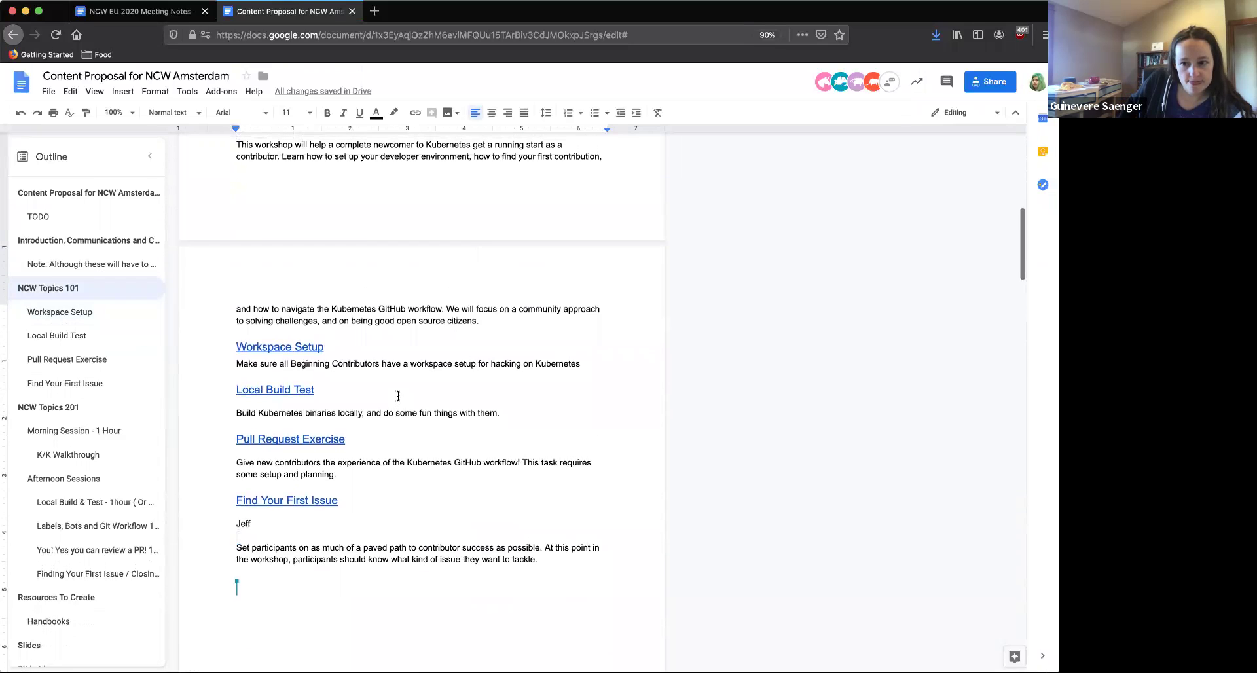
- Try a '45m' duration after the Workspace Setup heading, then remove it
click(381, 438)
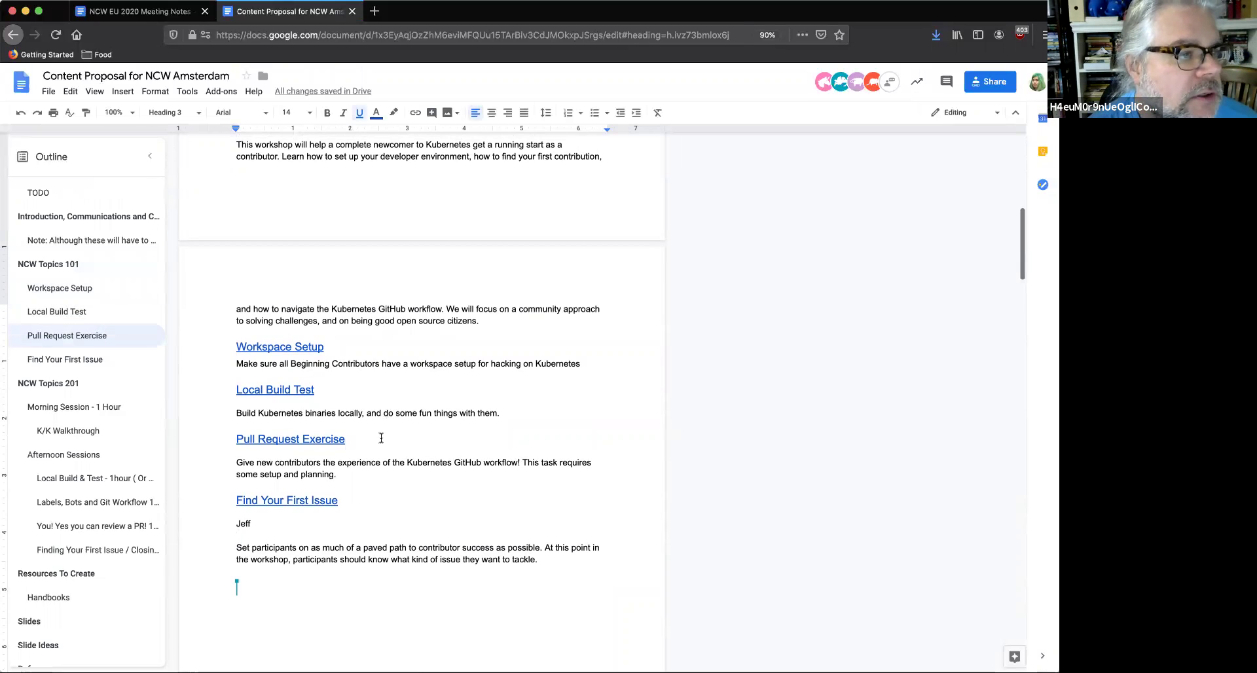
scroll(378, 440, up, 1)
click(360, 407)
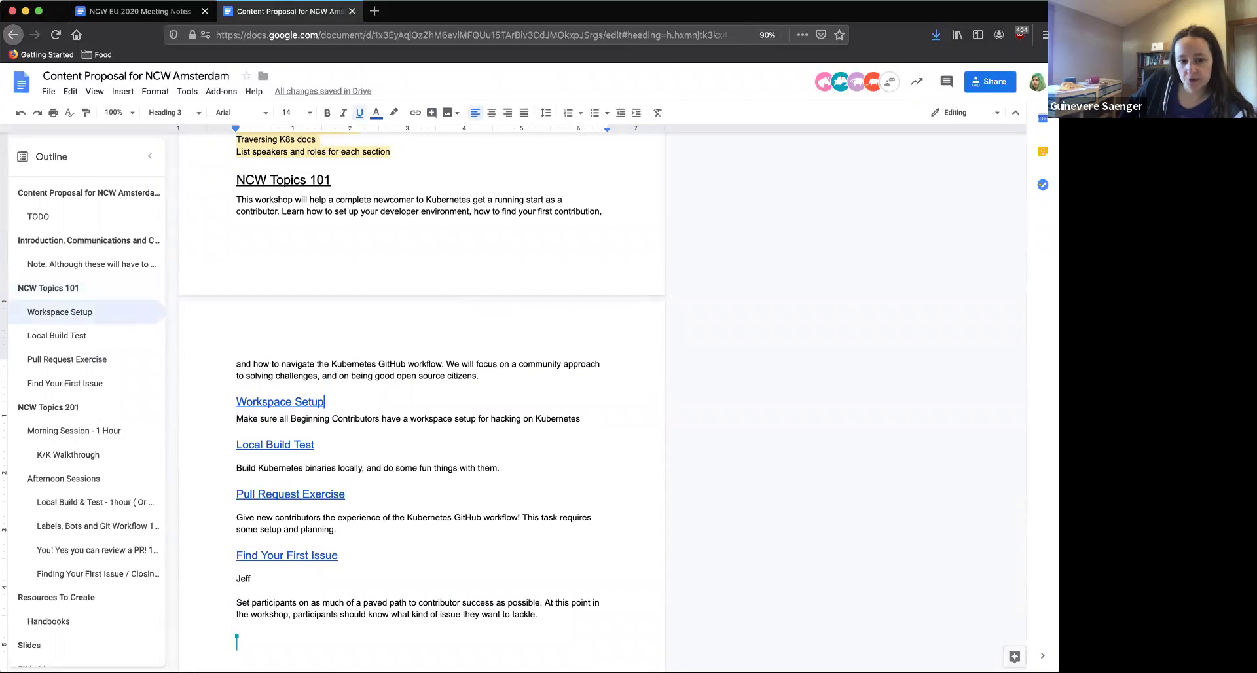
text(45m)
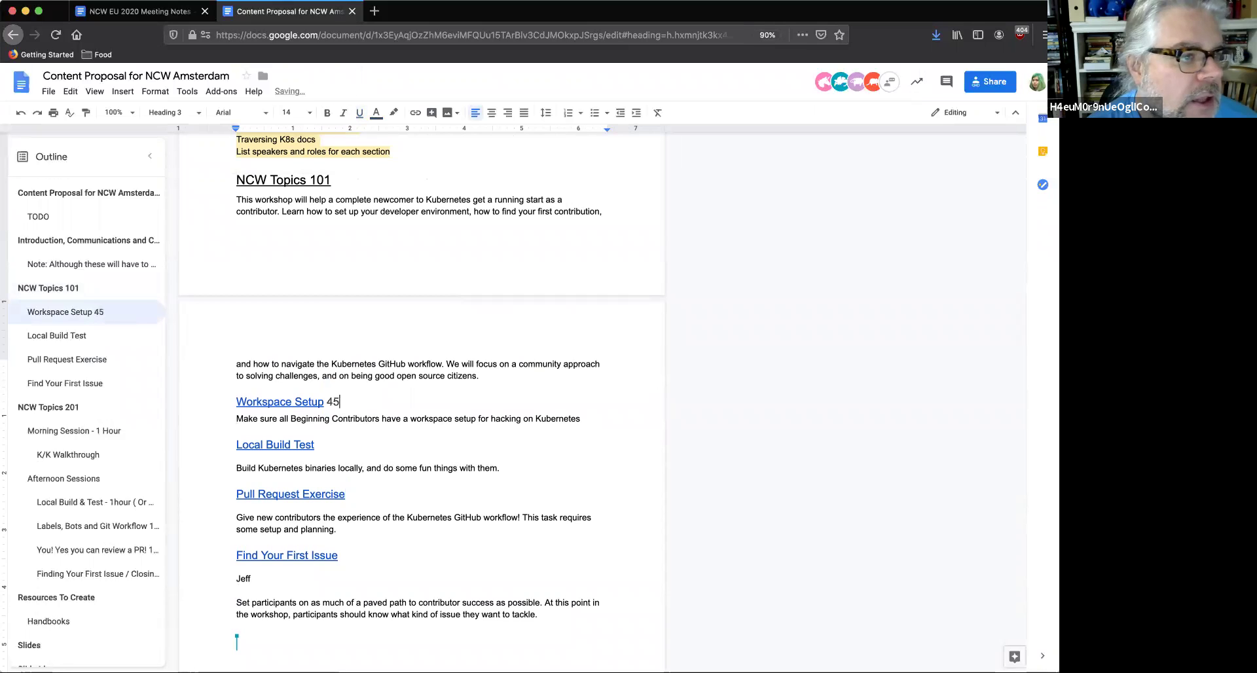
click(350, 449)
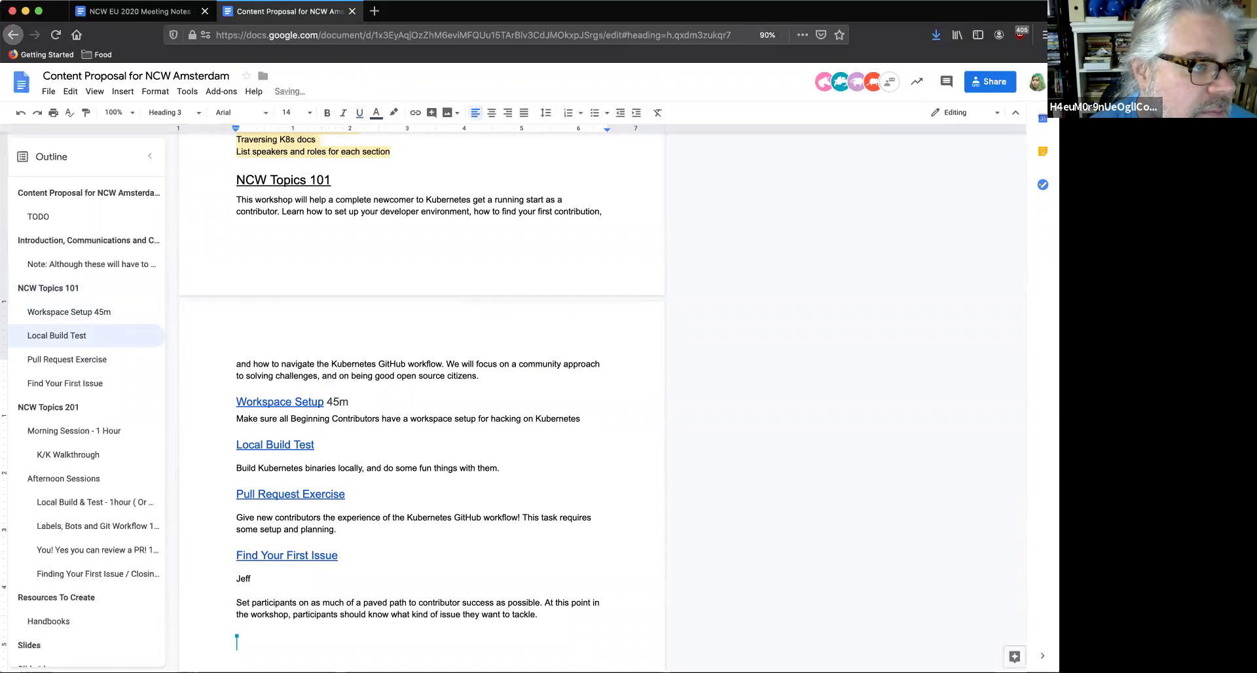
drag(326, 401, 367, 400)
key(Delete)
key(Delete)
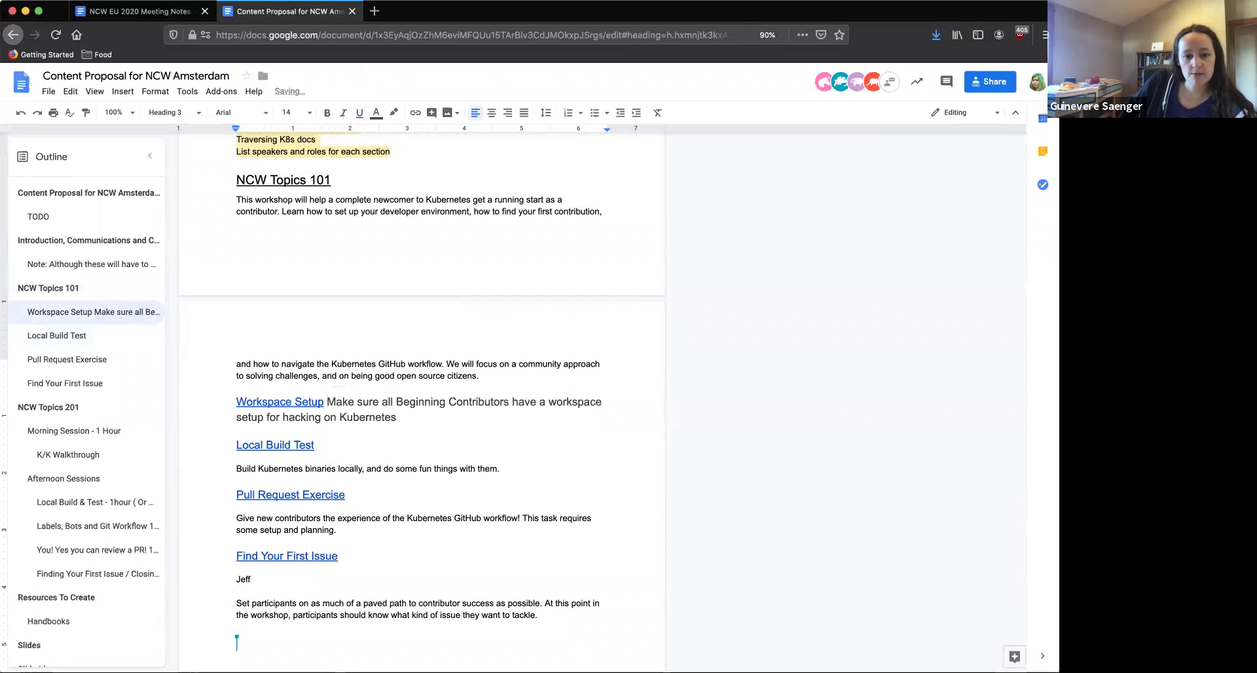
key(super+z)
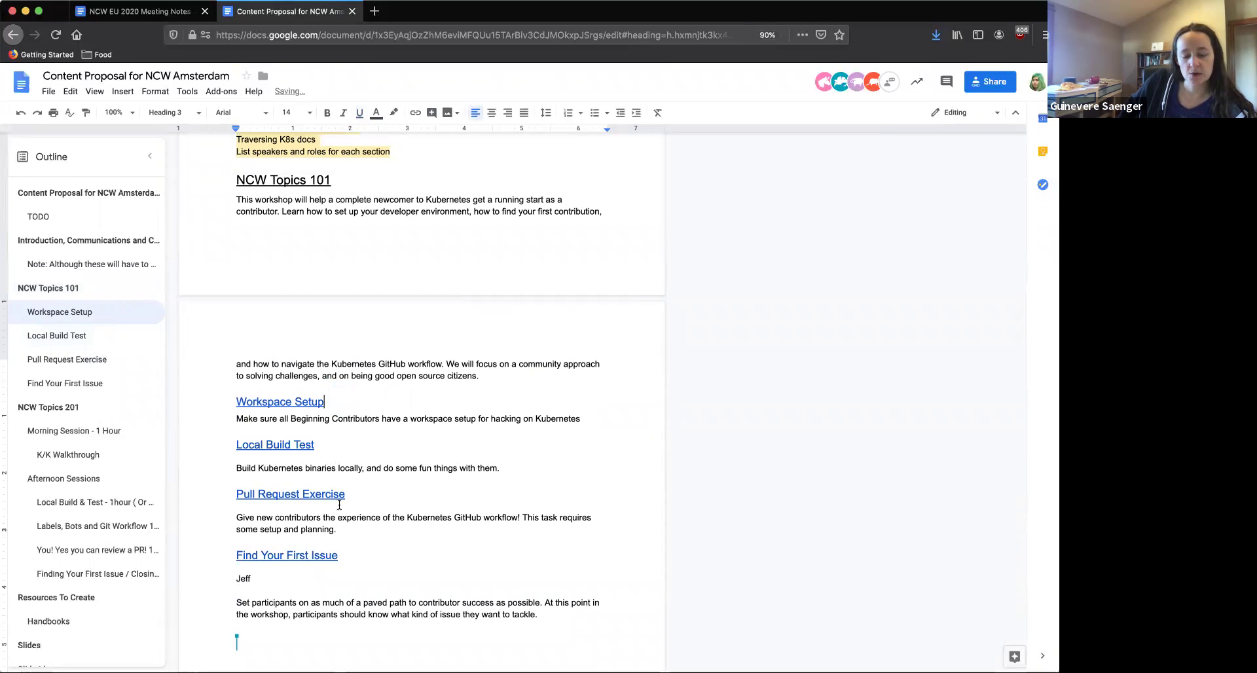
- Add the two presenters' names on new lines under the Workspace Setup and Local Build Test headings
shift+click(491, 406)
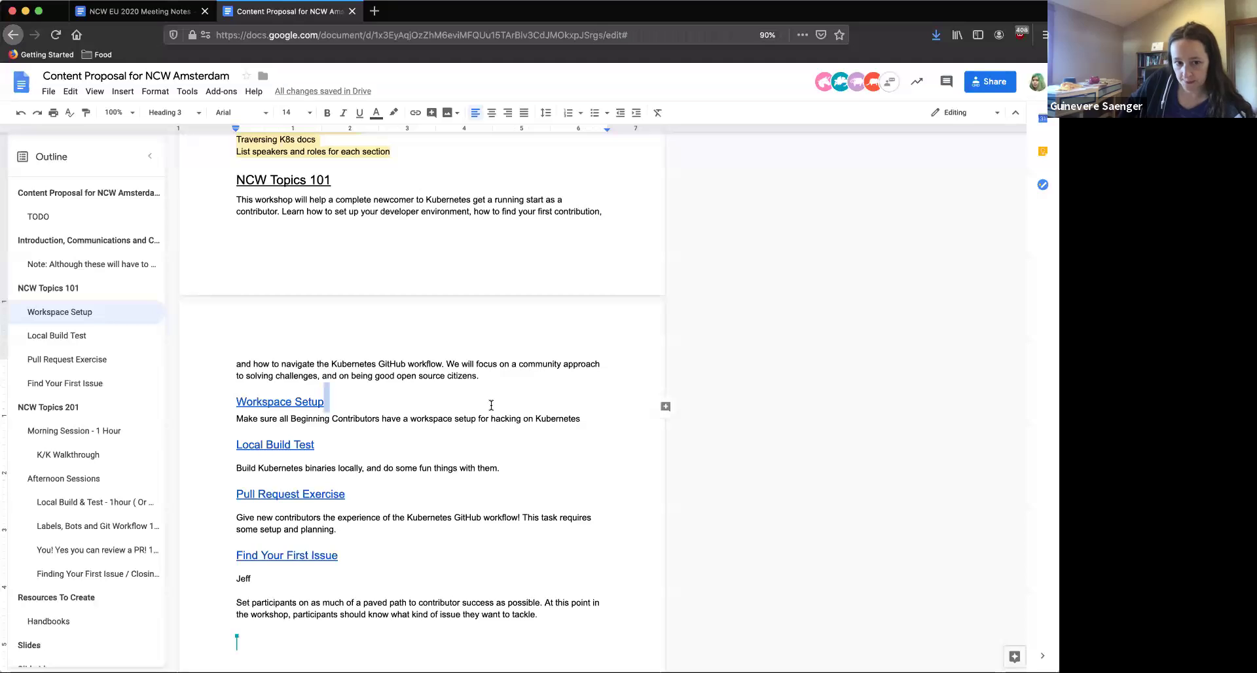
key(Return)
text(Tim & Rael)
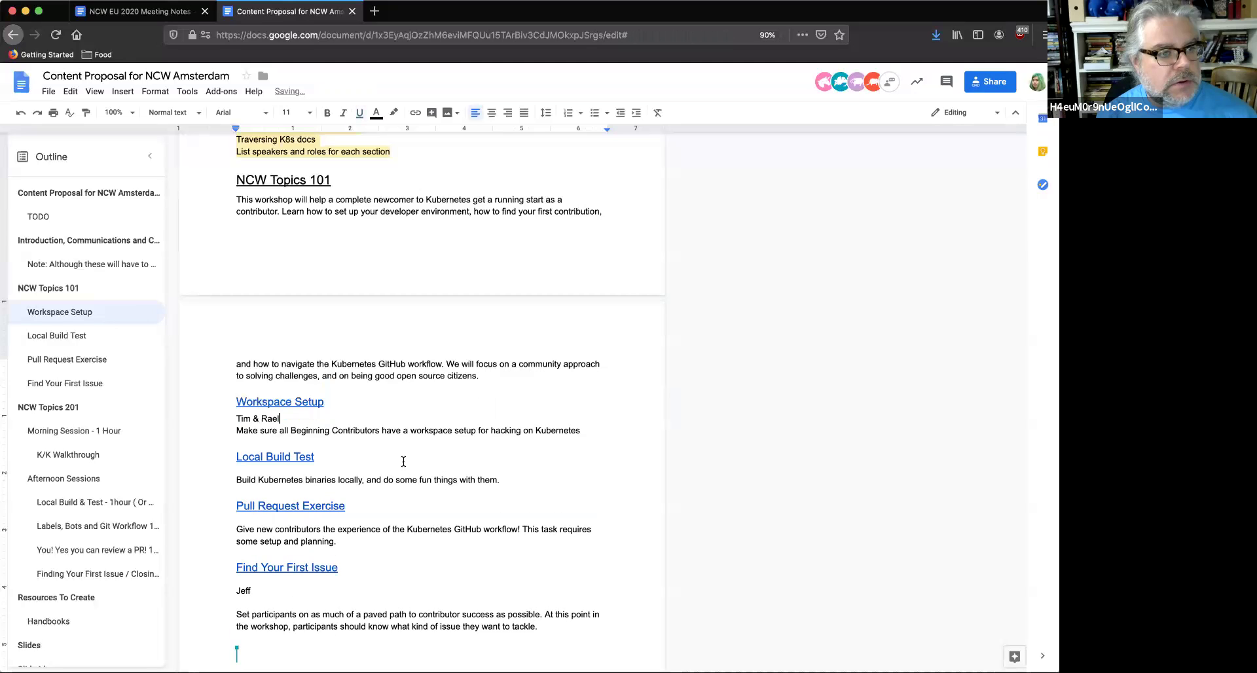
click(403, 461)
key(Return)
text(Tim & Rael)
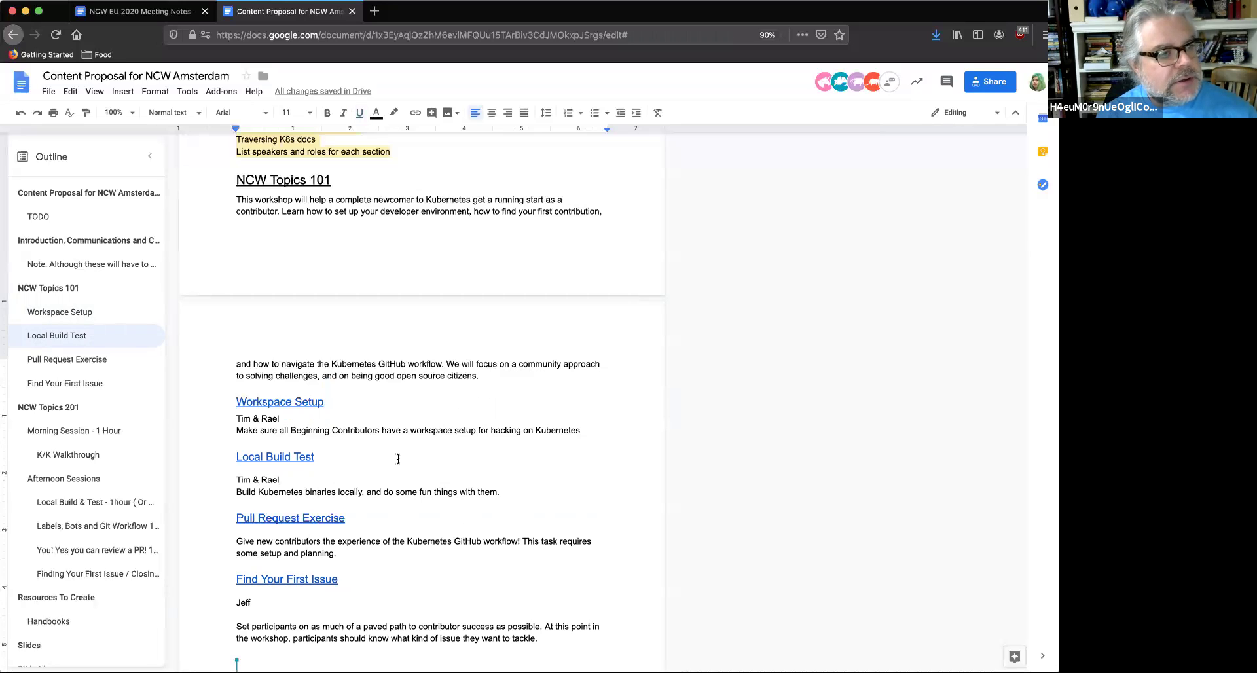
click(254, 418)
text(P)
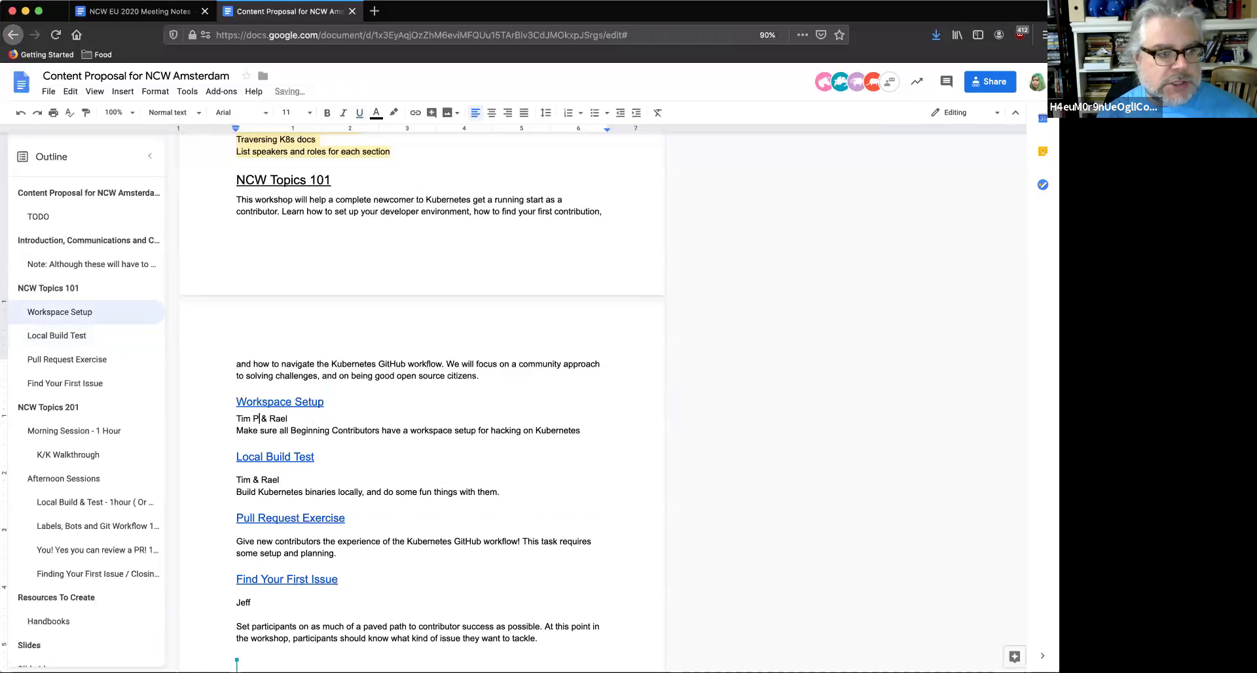
key(BackSpace)
key(BackSpace)
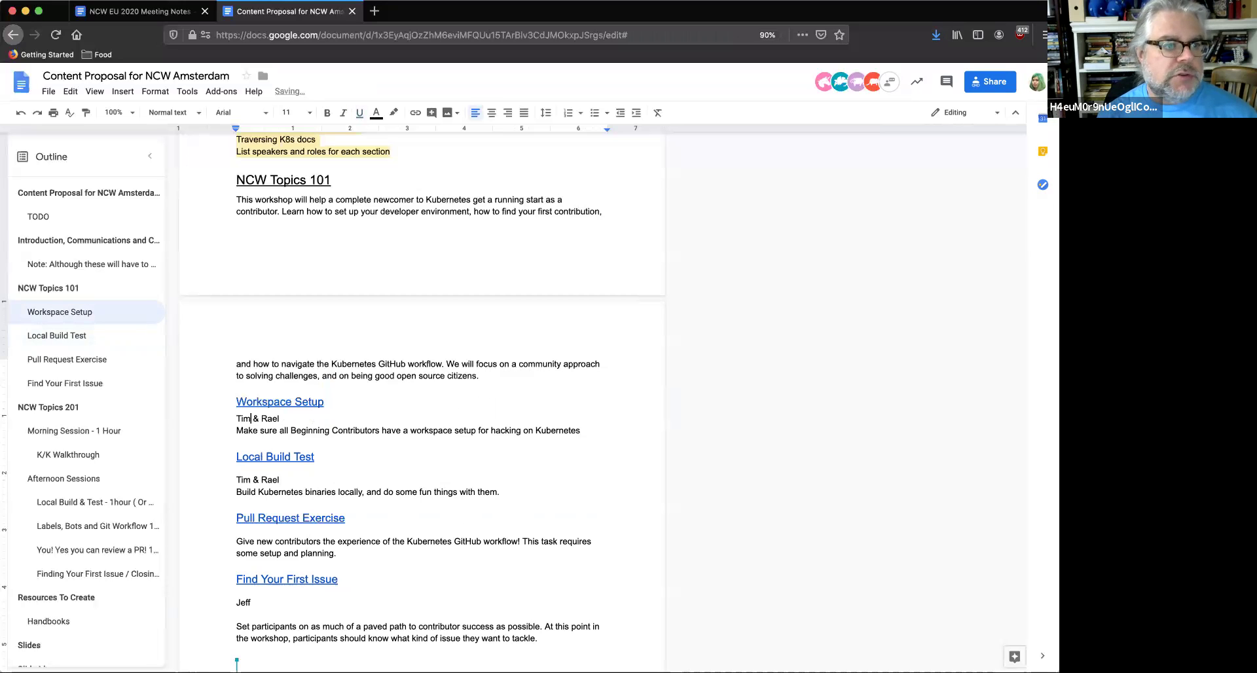
scroll(317, 527, up, 1)
scroll(319, 531, up, 1)
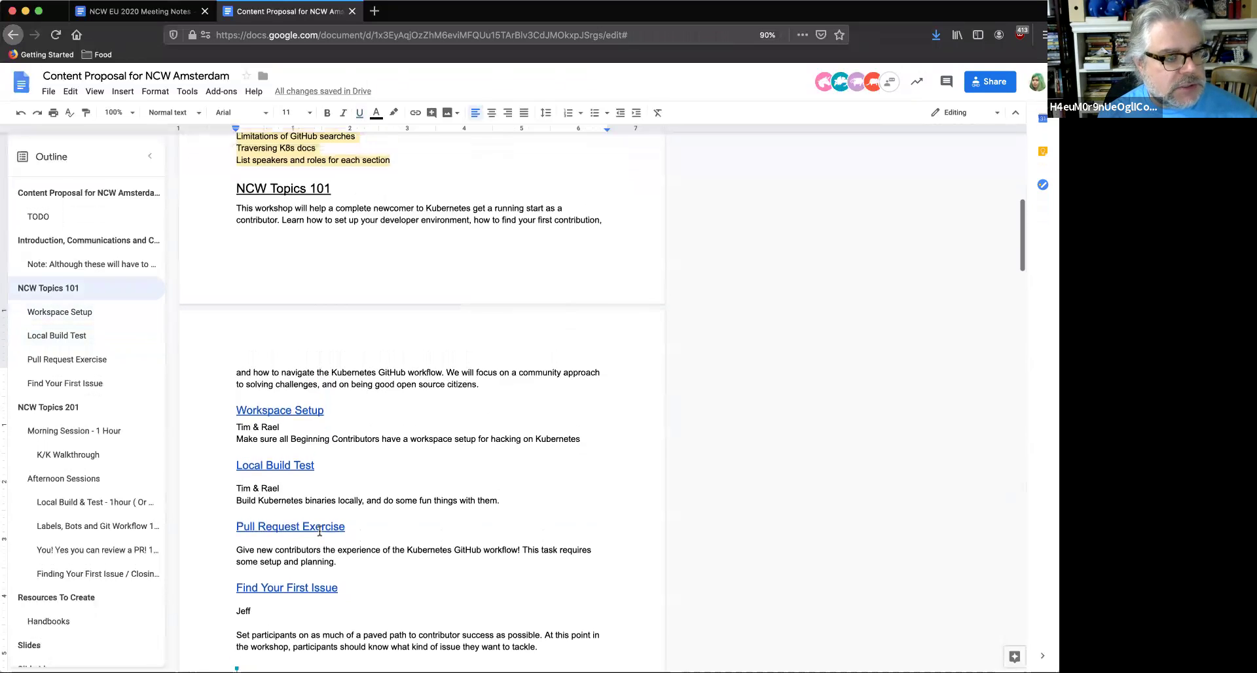
scroll(350, 492, up, 1)
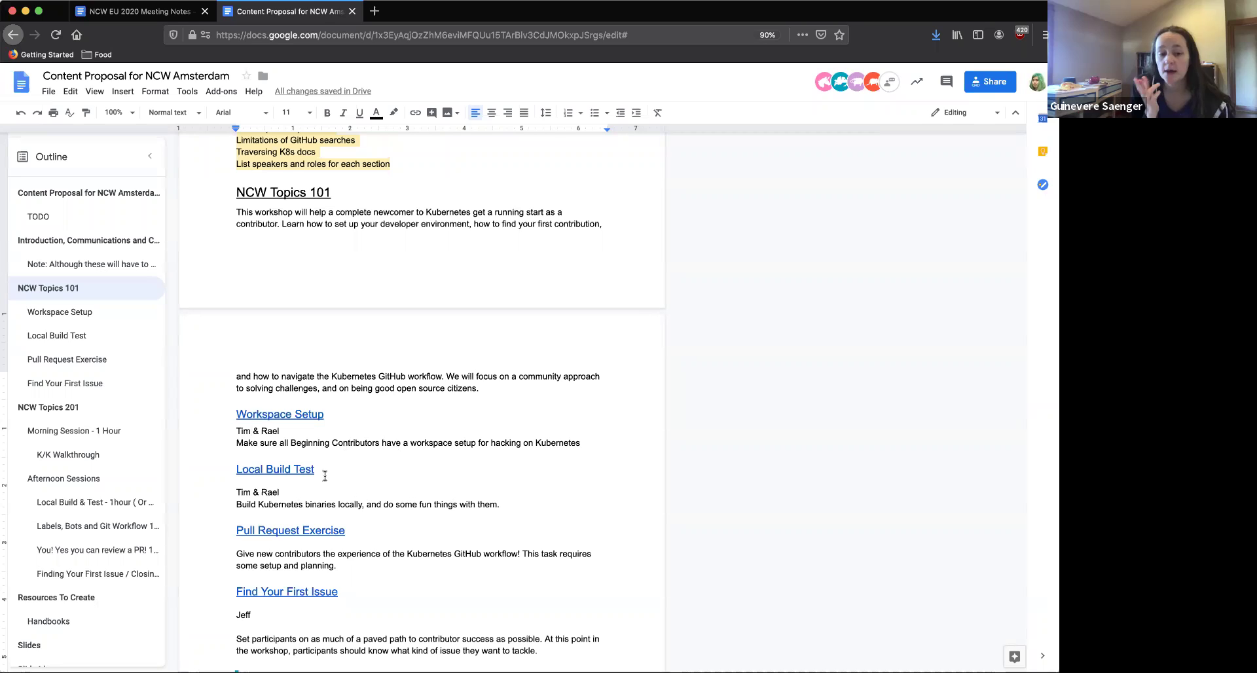
click(319, 496)
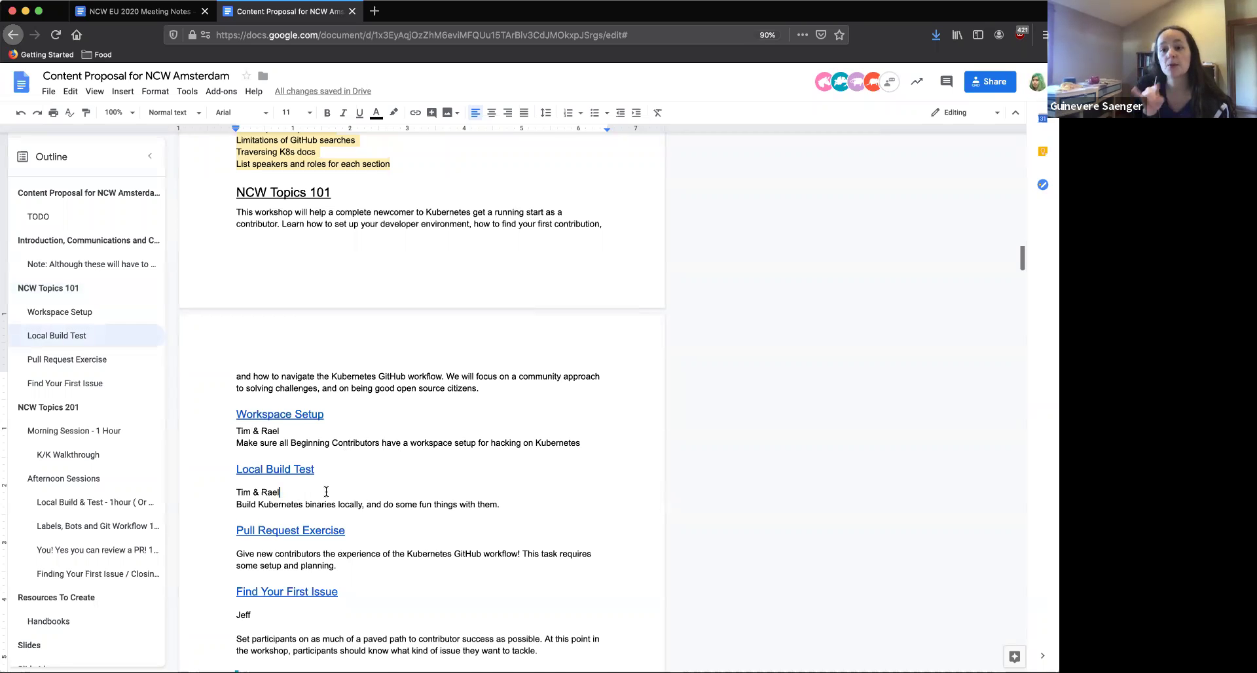
scroll(326, 491, up, 3)
scroll(327, 490, up, 4)
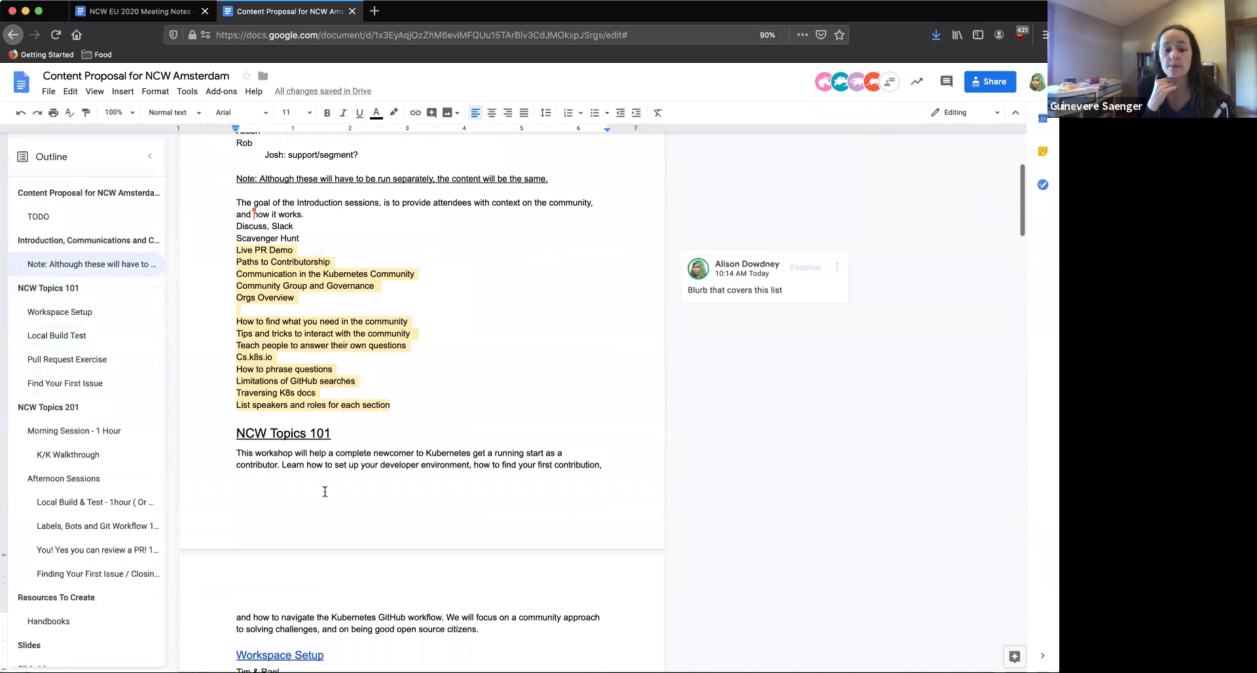
scroll(325, 491, down, 8)
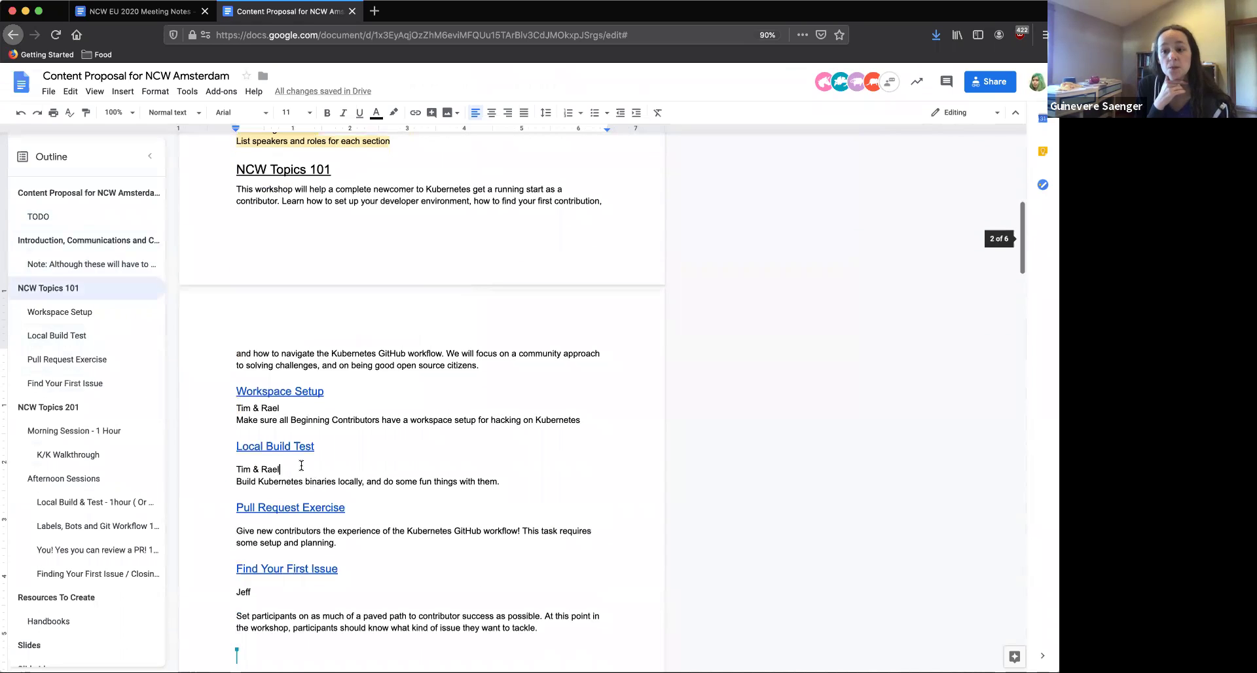
scroll(301, 466, up, 4)
scroll(301, 465, up, 2)
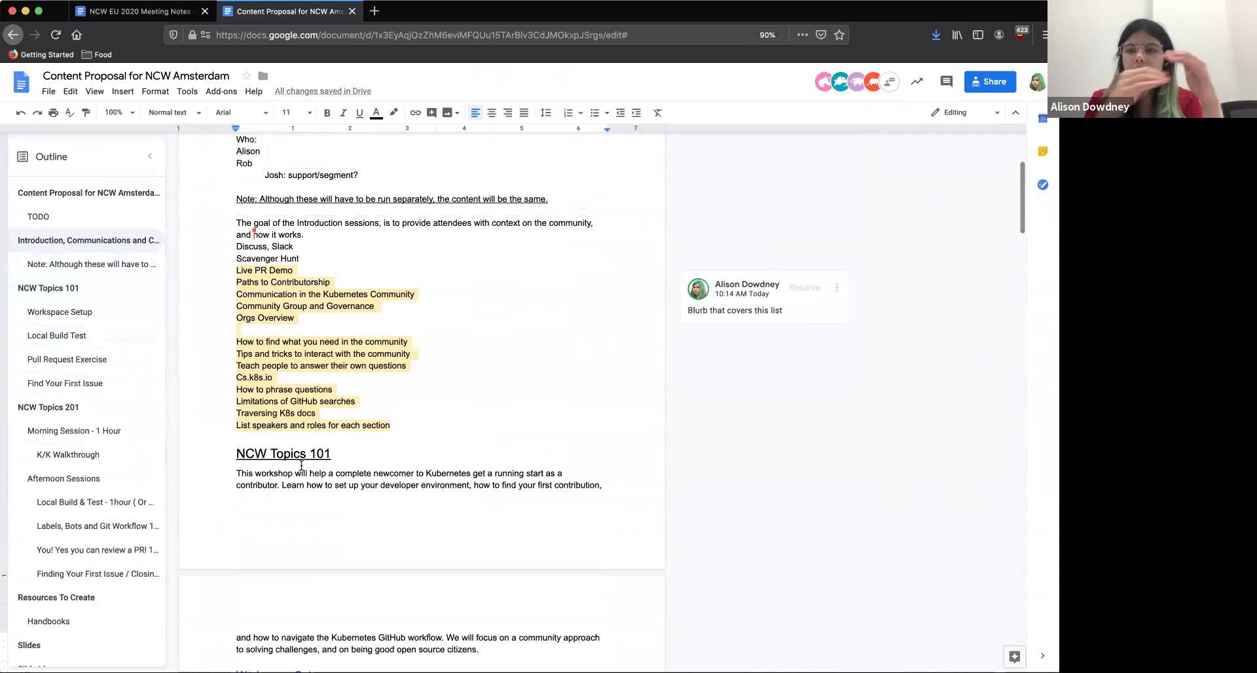
scroll(301, 465, up, 3)
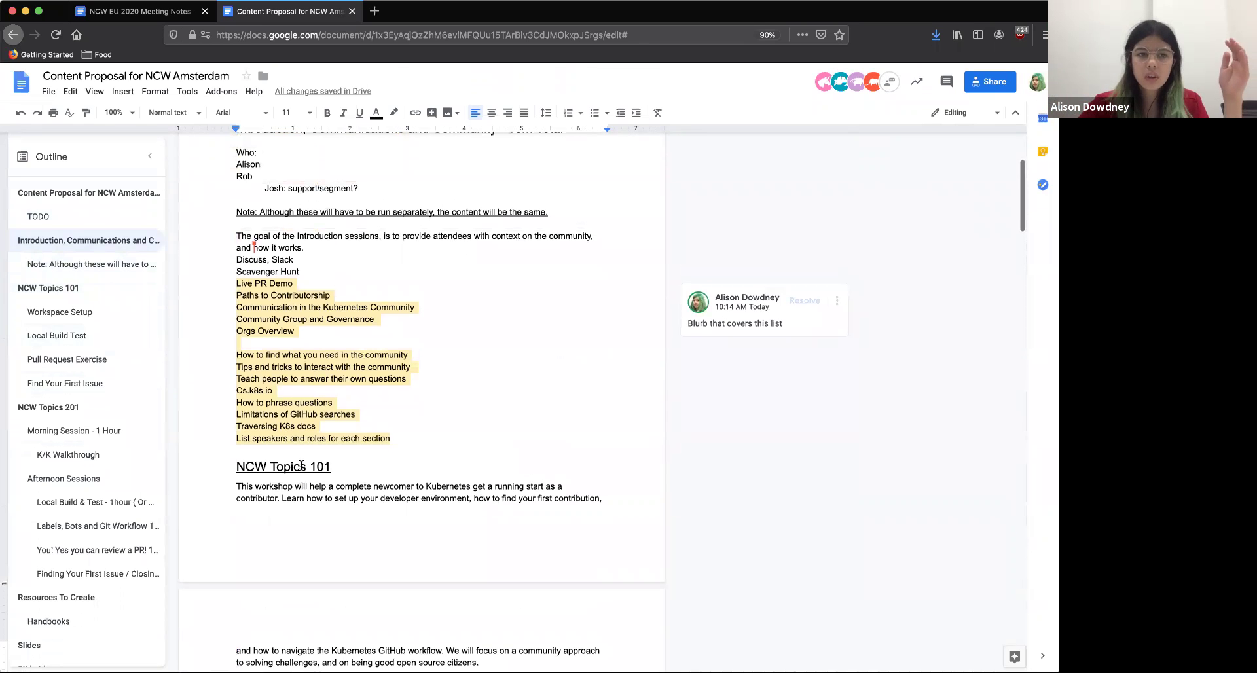
scroll(301, 465, down, 2)
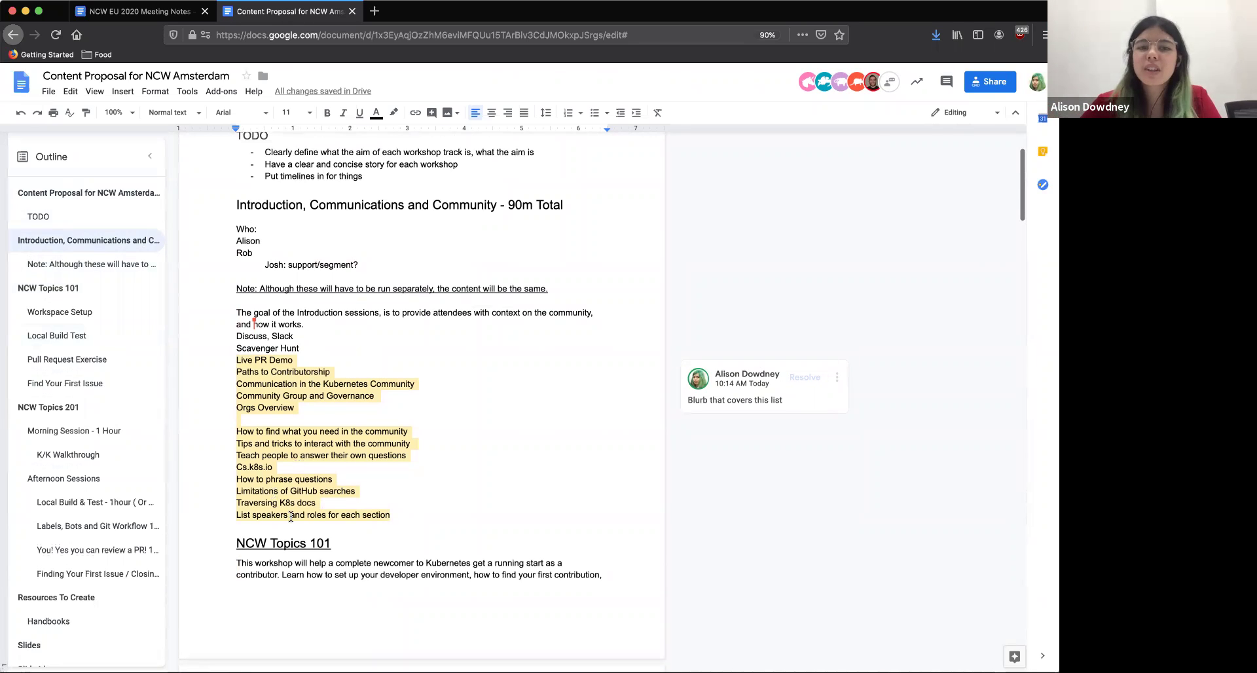
scroll(237, 552, up, 3)
scroll(291, 517, down, 2)
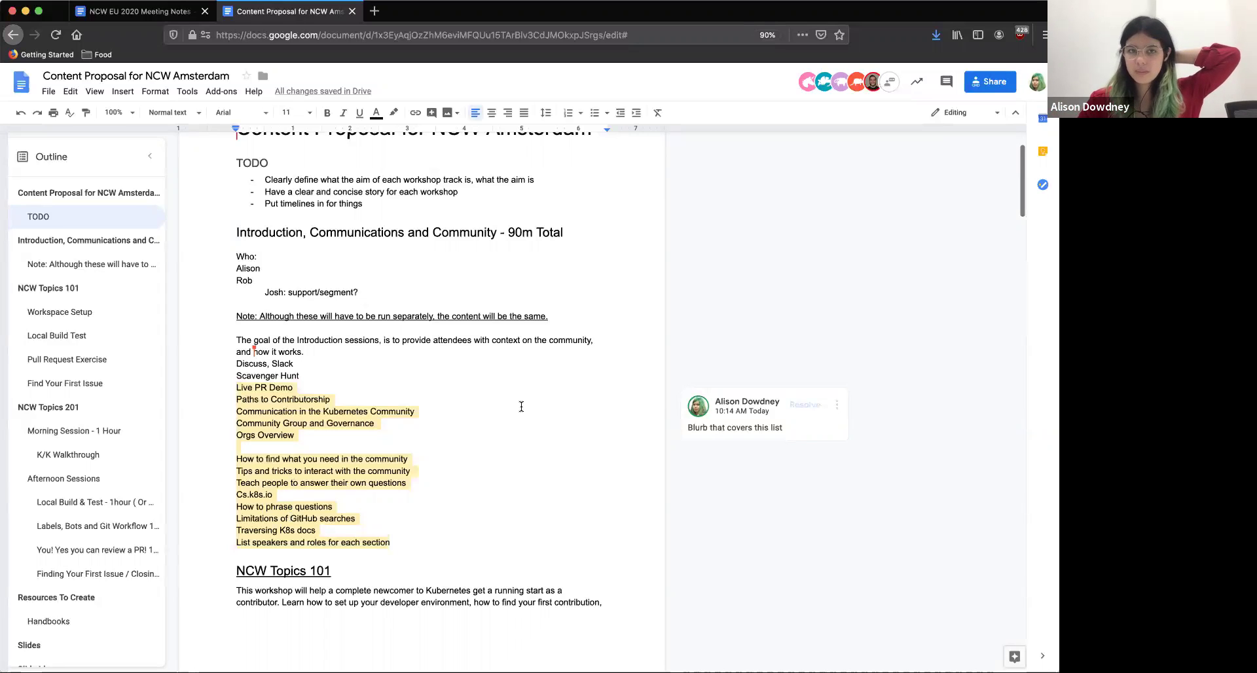
click(606, 168)
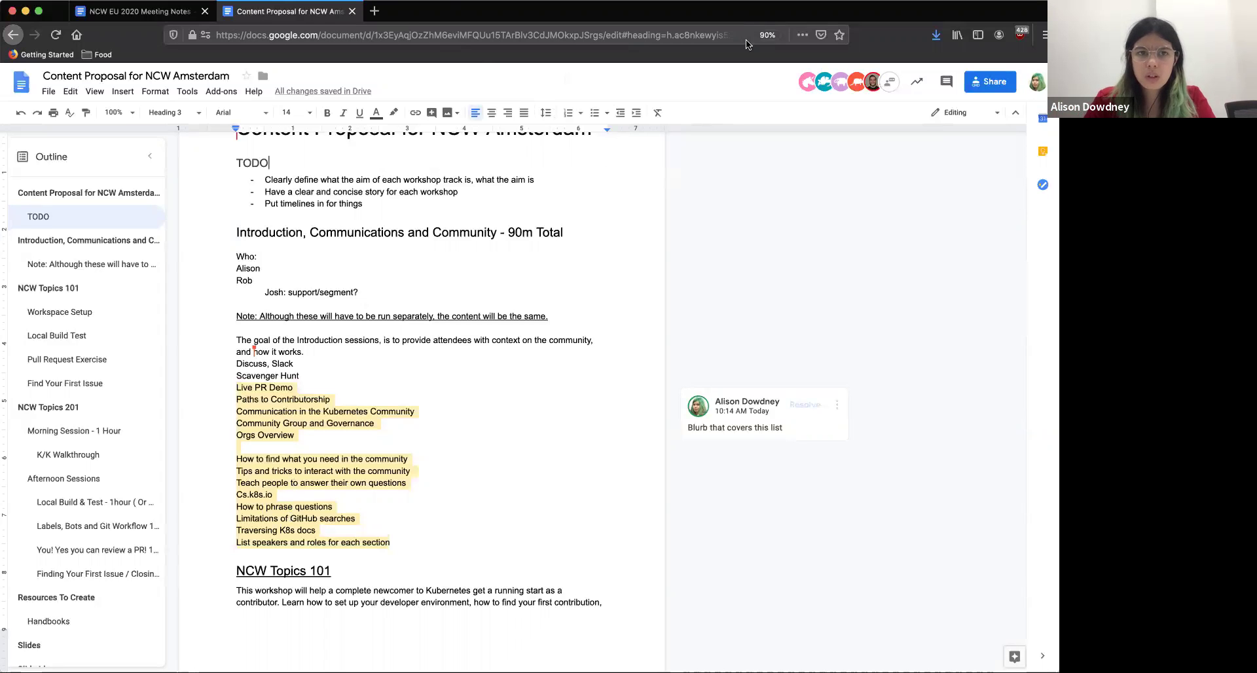
- Search Google in a new tab for 'kcseu2020', then refine it to 'kcseu2020 sched'
key(ctrl+t)
text(kcse)
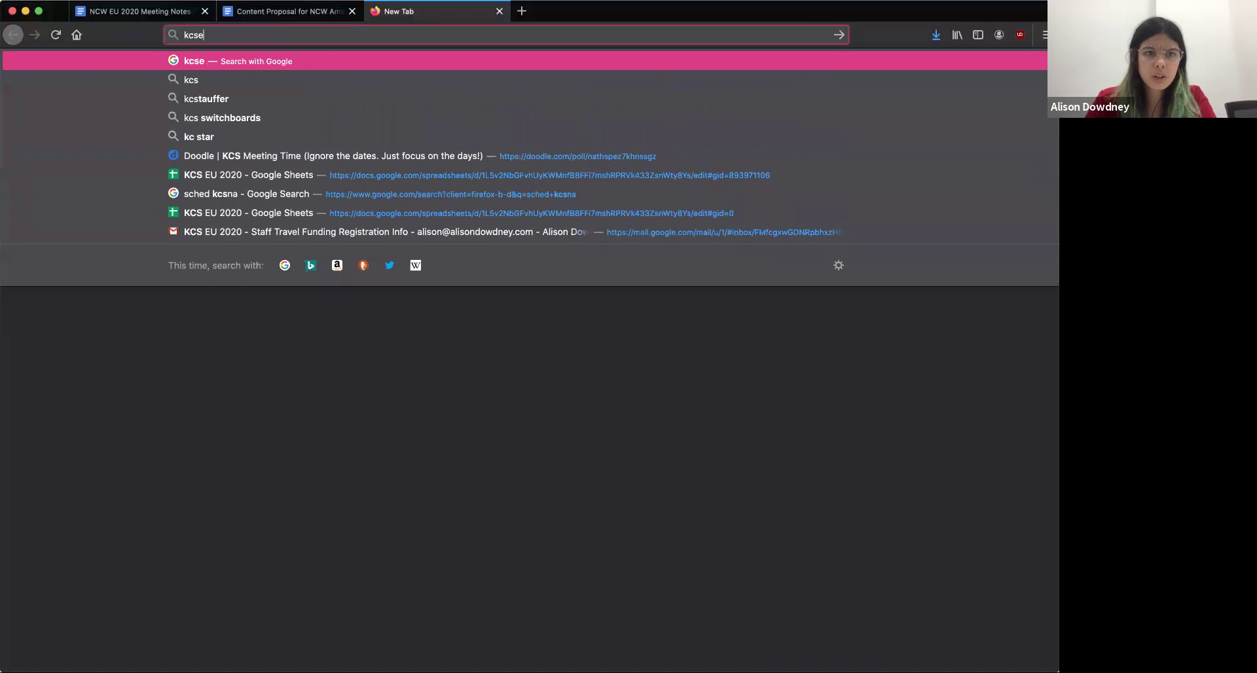
text(u2020)
key(Return)
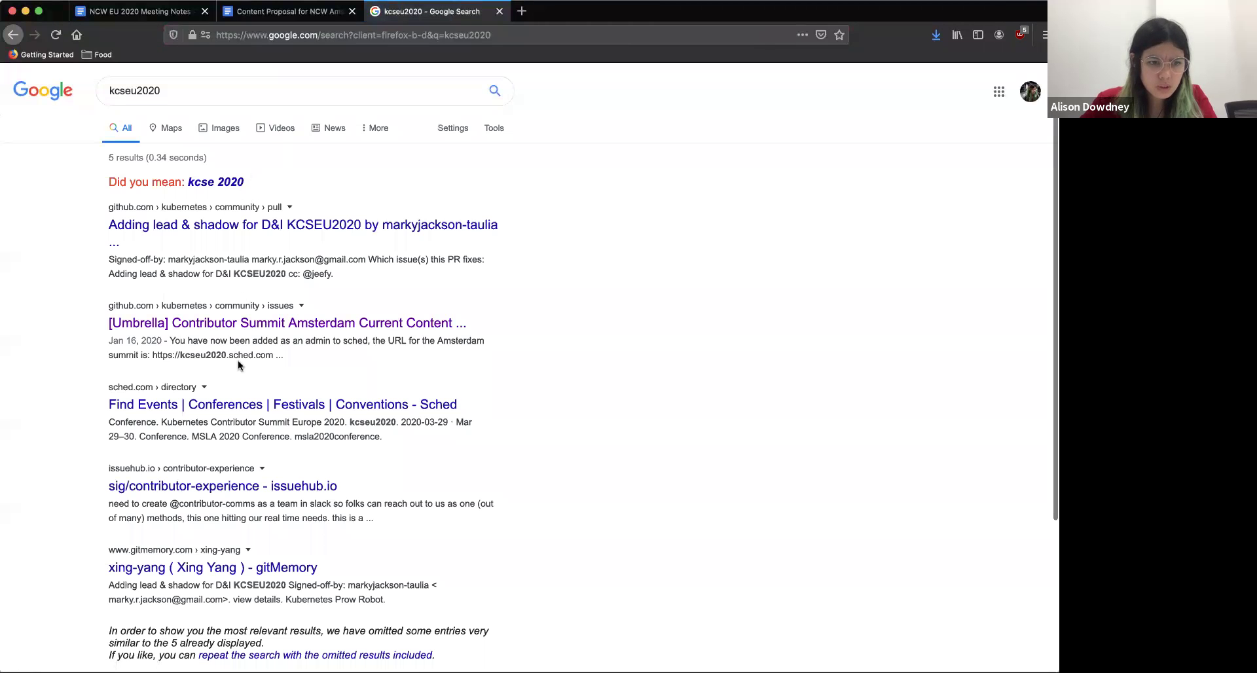
scroll(238, 360, down, 1)
click(283, 368)
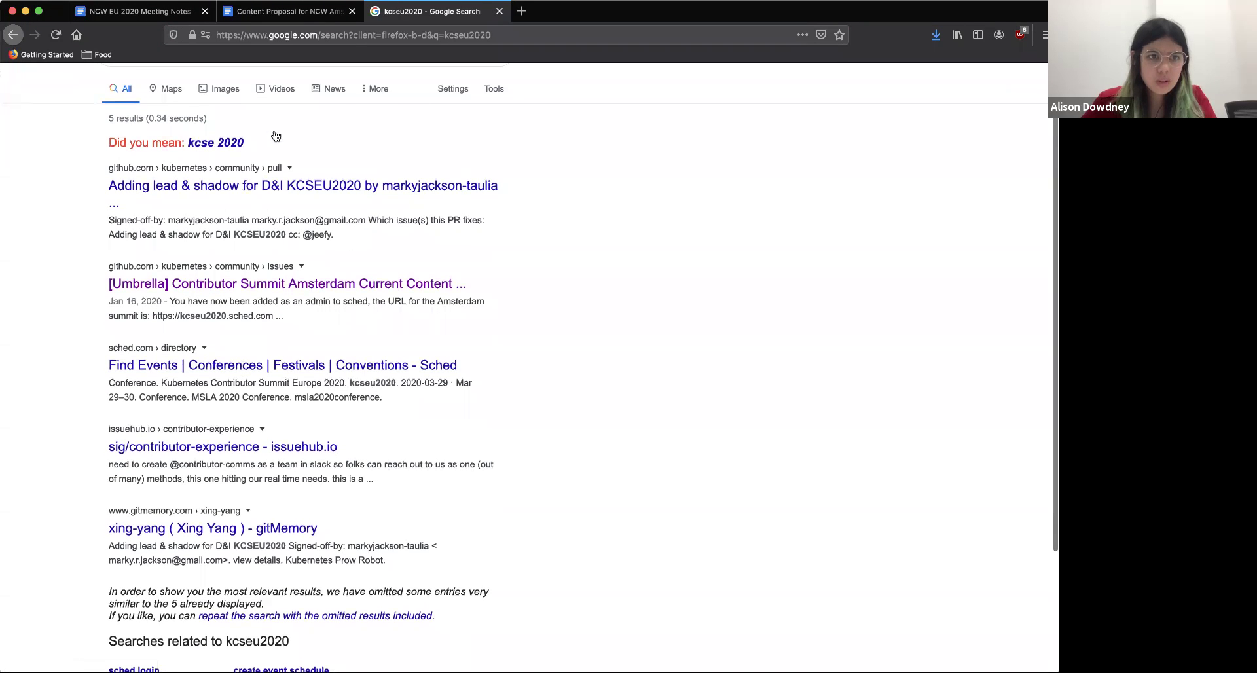
scroll(276, 135, up, 1)
click(246, 91)
text(sched)
key(Return)
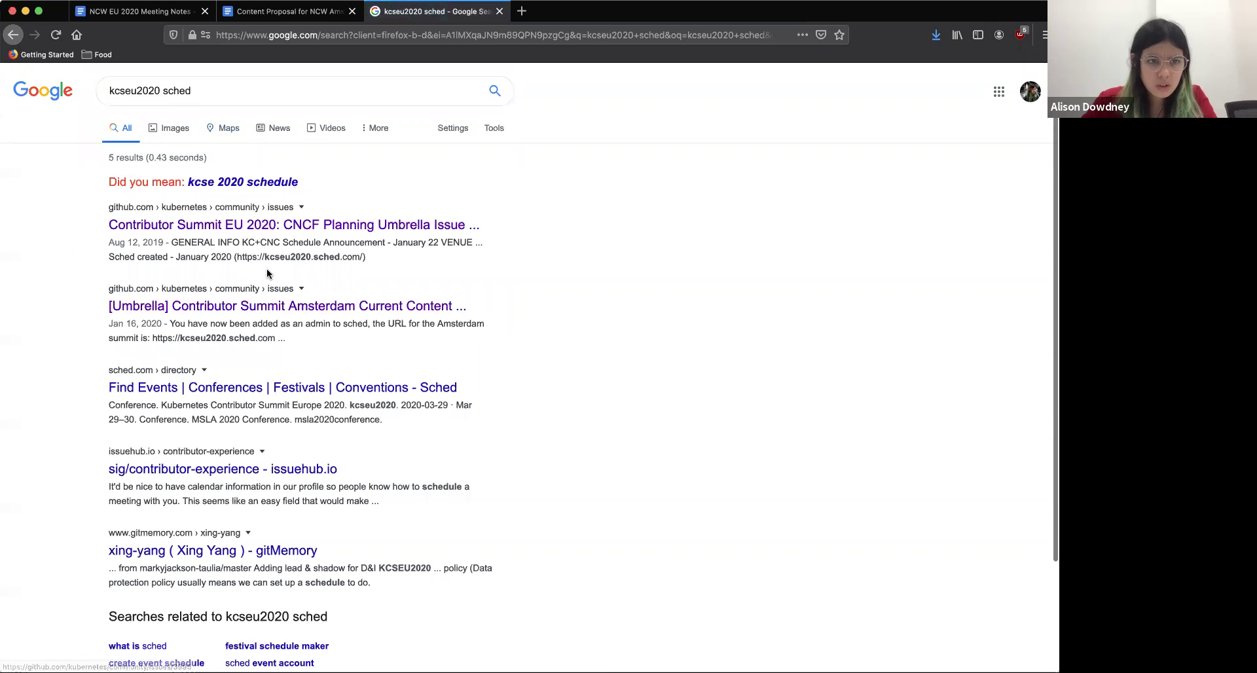
- Go to kcseu2020.sched.com via the address bar
scroll(277, 309, down, 1)
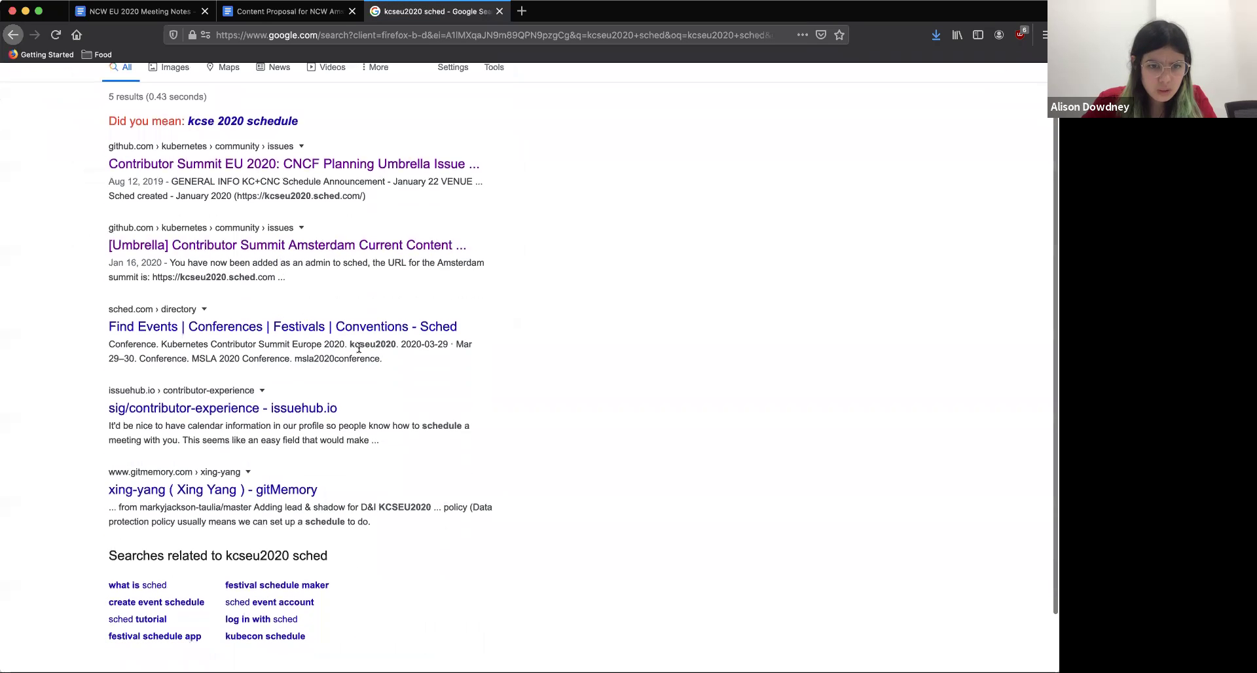
double_click(361, 344)
key(super+c)
scroll(369, 236, down, 1)
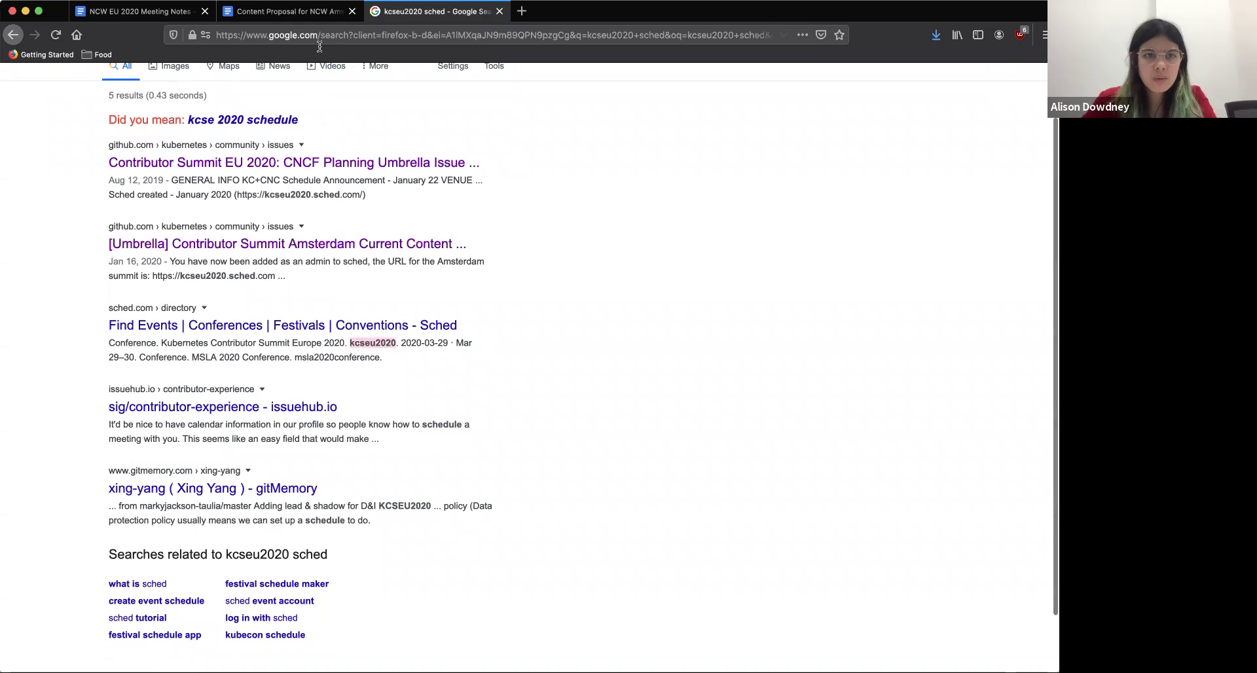
click(319, 40)
key(super+v)
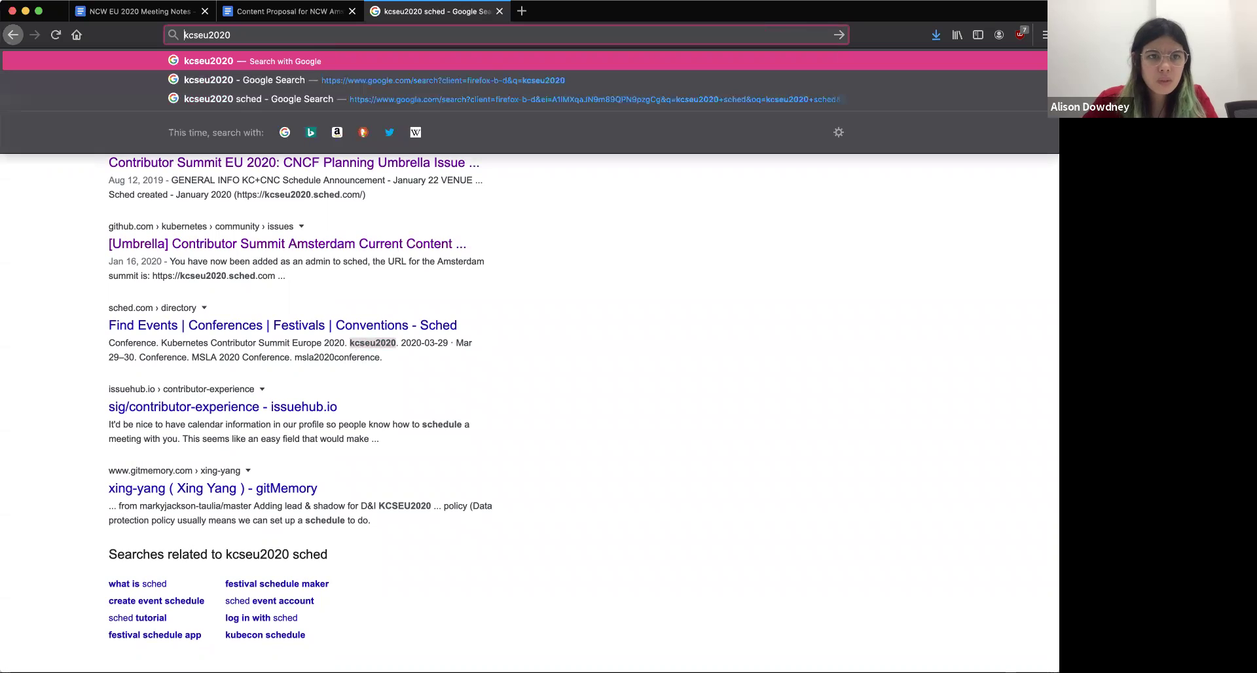
drag(199, 35, 232, 35)
key(BackSpace)
text(eu2020/)
key(BackSpace)
text(.sched.com)
key(Return)
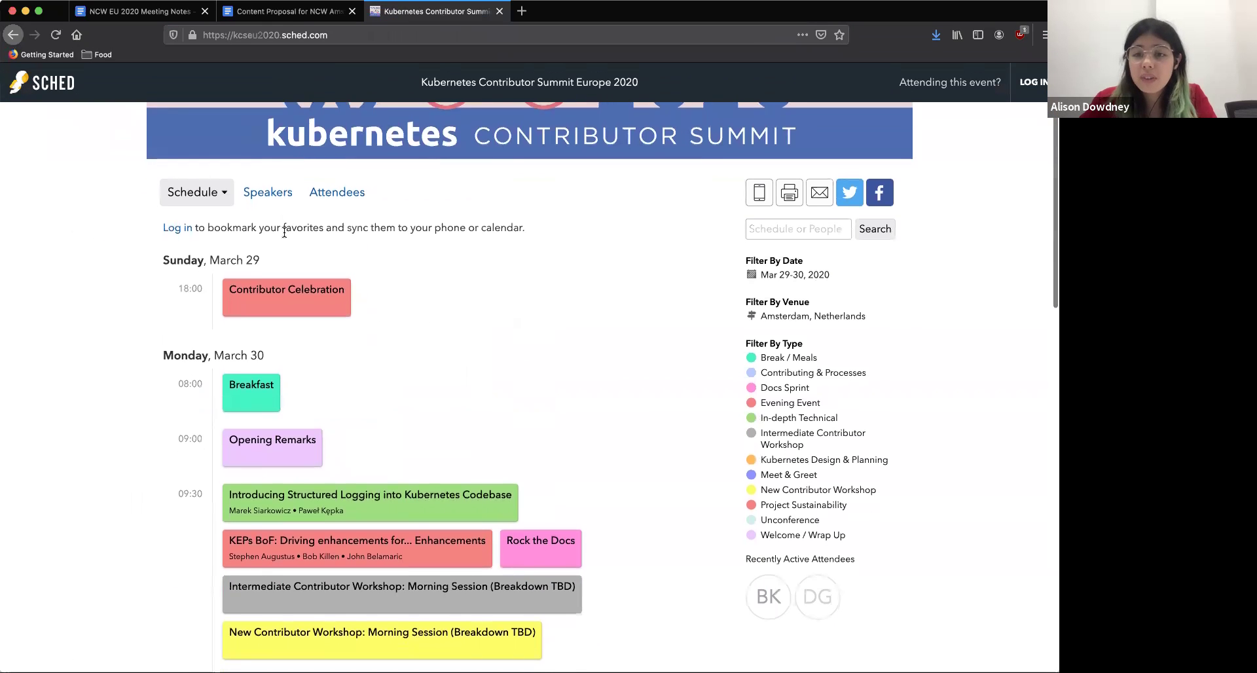
- Scroll through the Kubernetes Contributor Summit Monday sessions on Sched
scroll(284, 232, down, 3)
scroll(284, 232, up, 1)
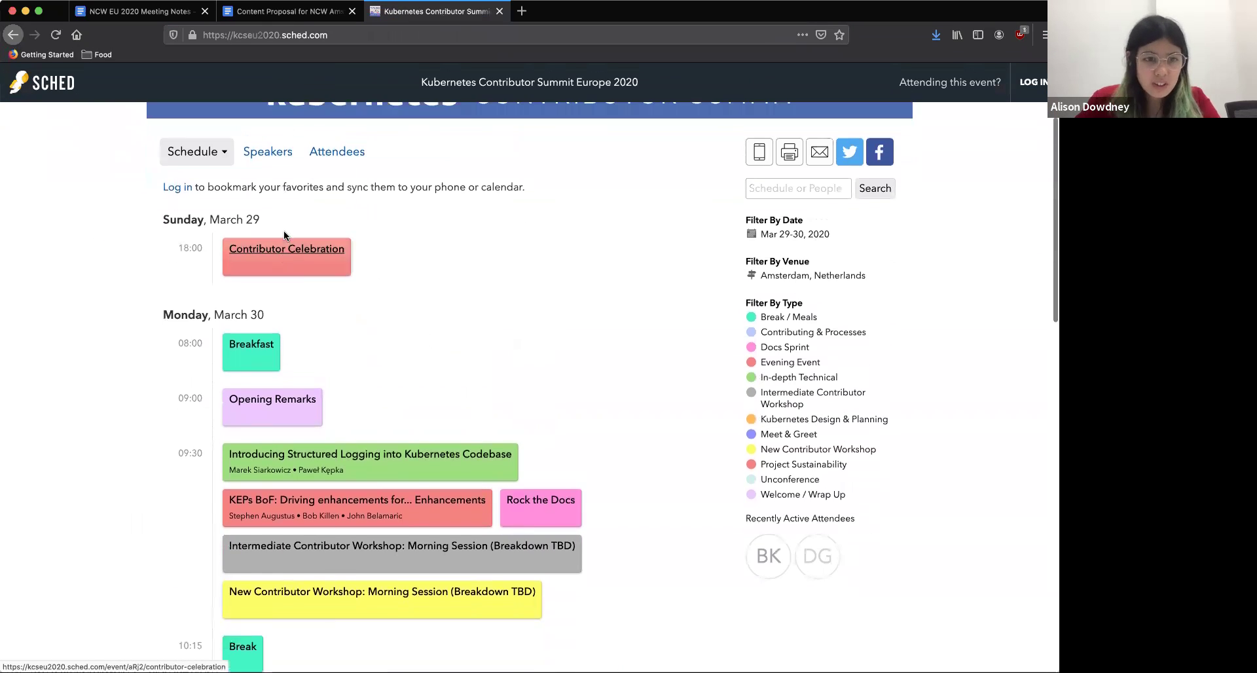
scroll(262, 288, down, 4)
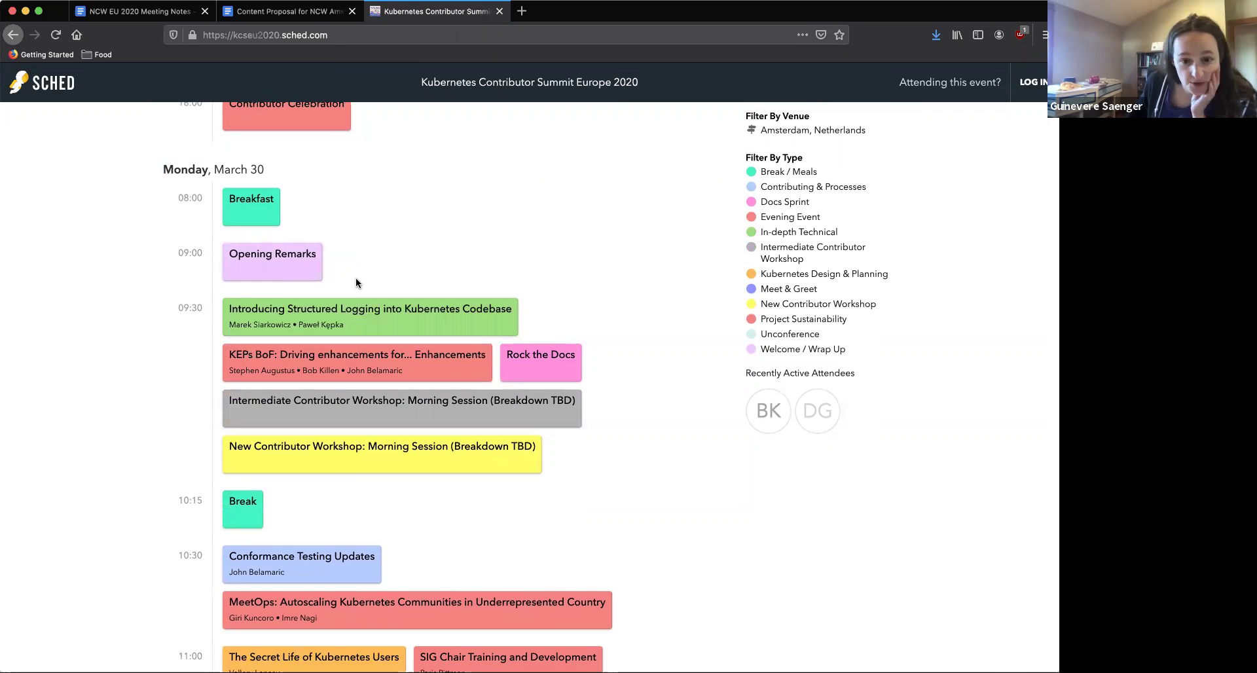
scroll(359, 271, down, 1)
- Check the summit schedule, then scroll the Content Proposal document to the NCW Topics 101 section
click(306, 11)
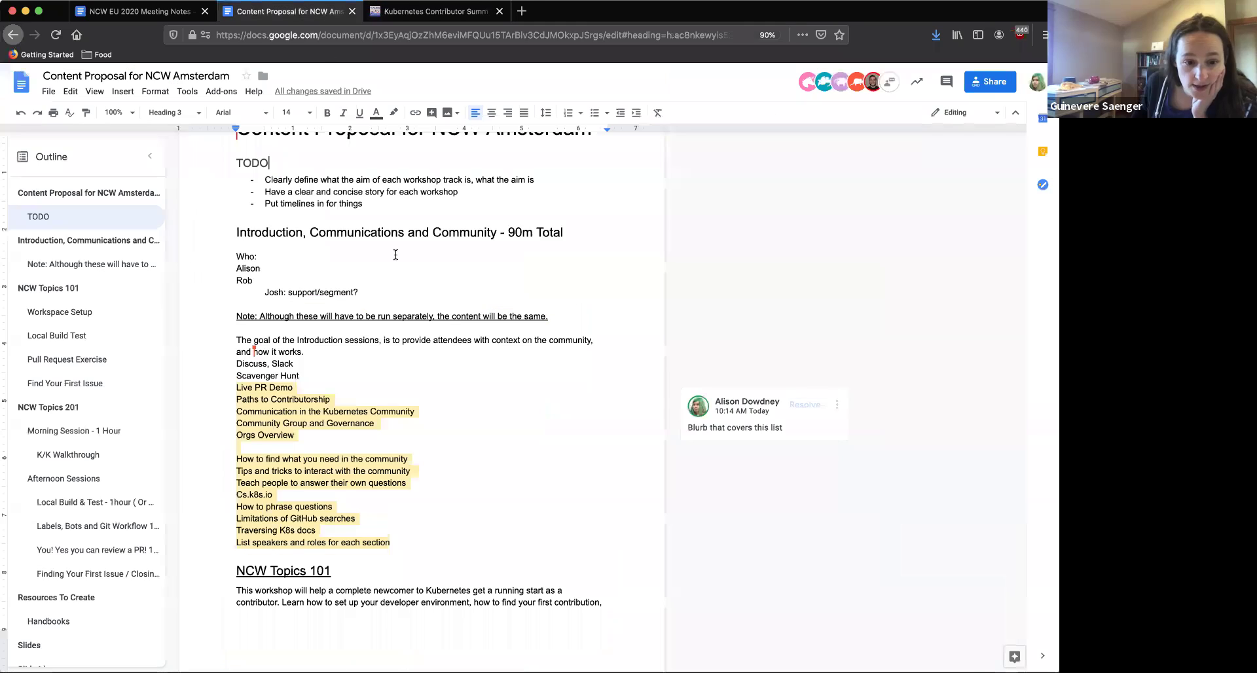
scroll(446, 293, up, 2)
scroll(446, 293, down, 2)
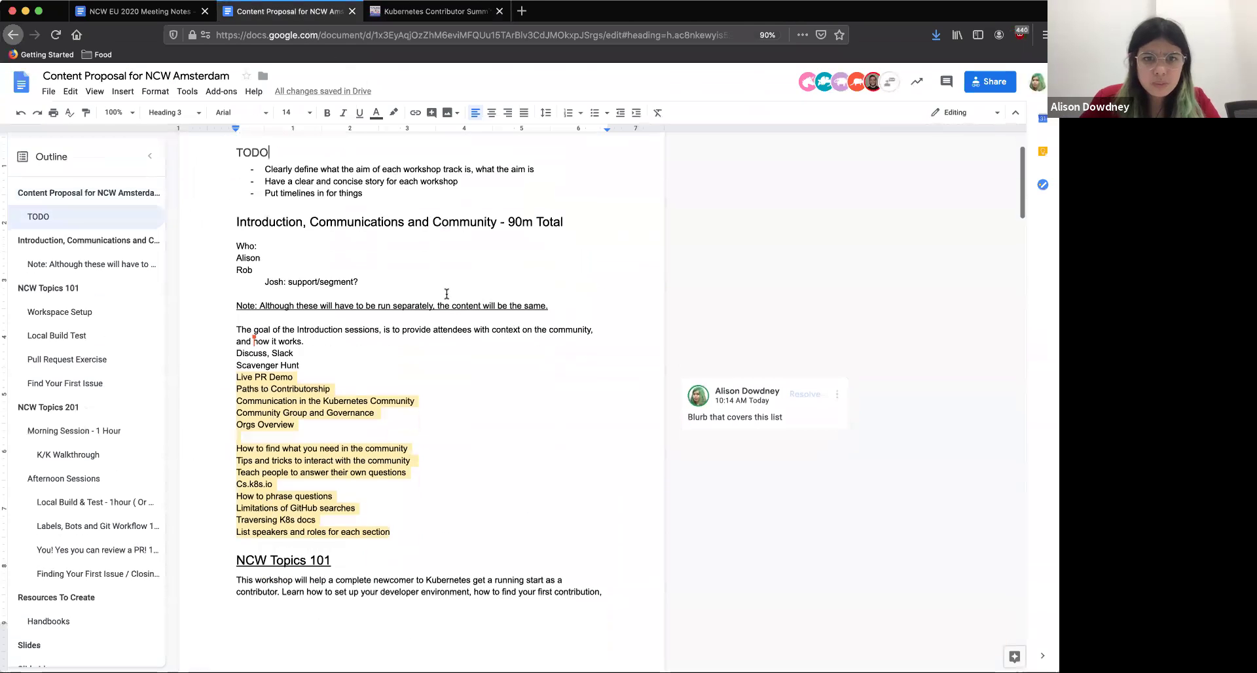
key(ctrl+Tab)
key(ctrl+shift+Tab)
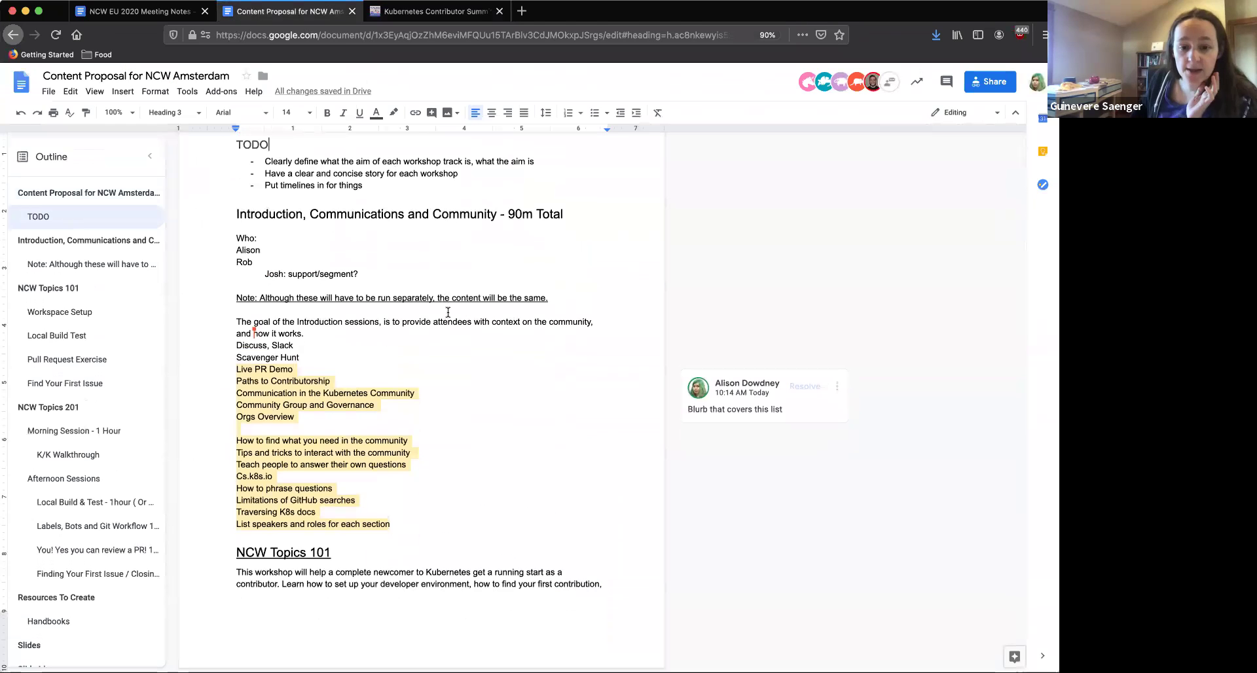
scroll(500, 214, down, 1)
scroll(496, 227, down, 5)
scroll(496, 227, up, 6)
scroll(496, 227, down, 2)
scroll(496, 227, up, 1)
scroll(496, 227, down, 7)
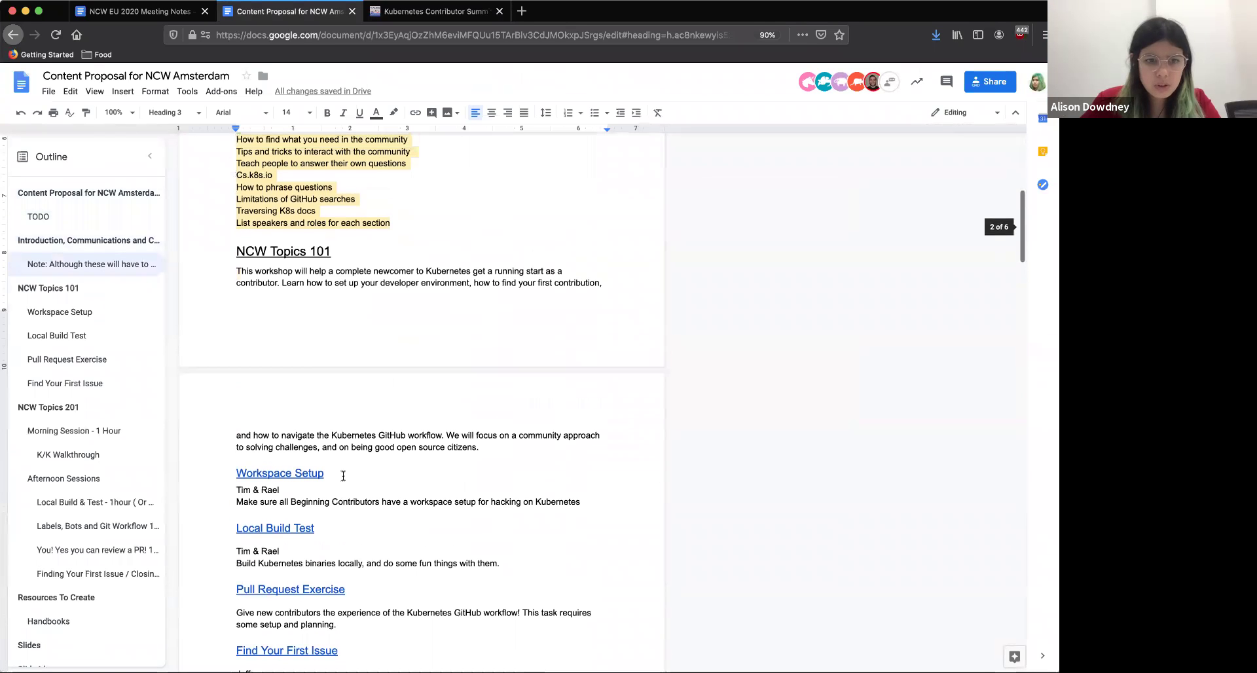
- Add an 11AM start time after the Workspace Setup heading
click(351, 254)
click(341, 472)
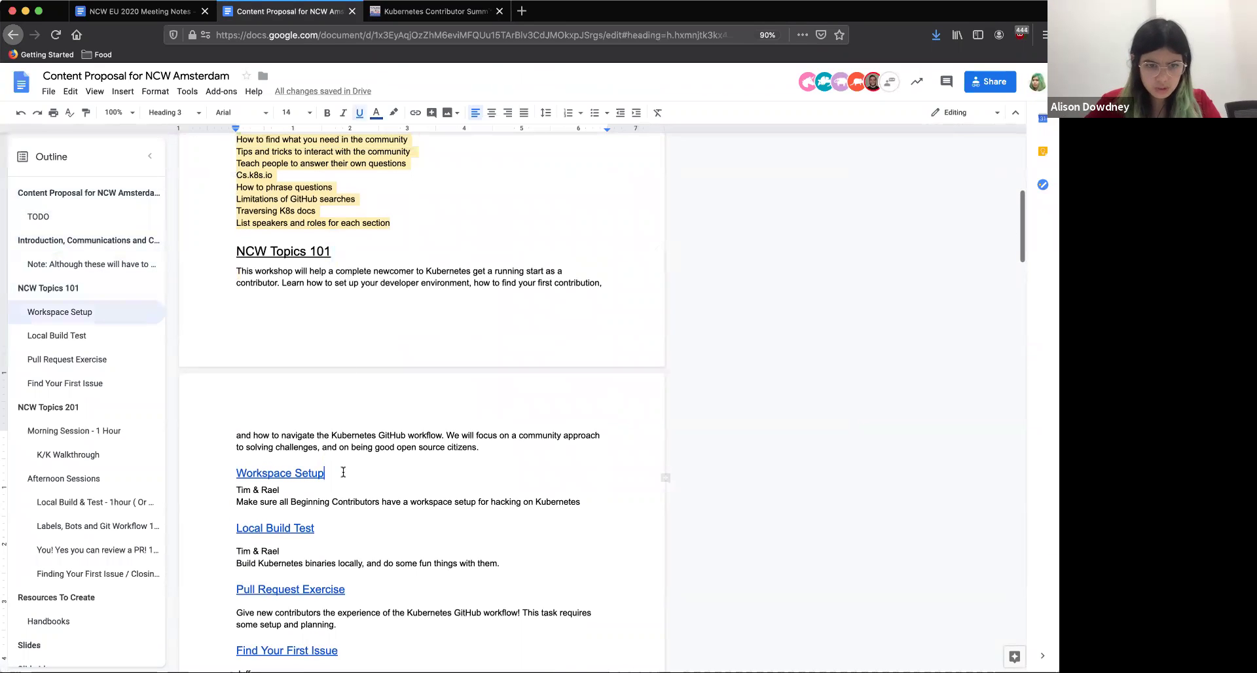
text((1 hr))
key(BackSpace)
key(BackSpace)
key(BackSpace)
key(BackSpace)
key(BackSpace)
key(BackSpace)
text(11)
scroll(352, 379, up, 2)
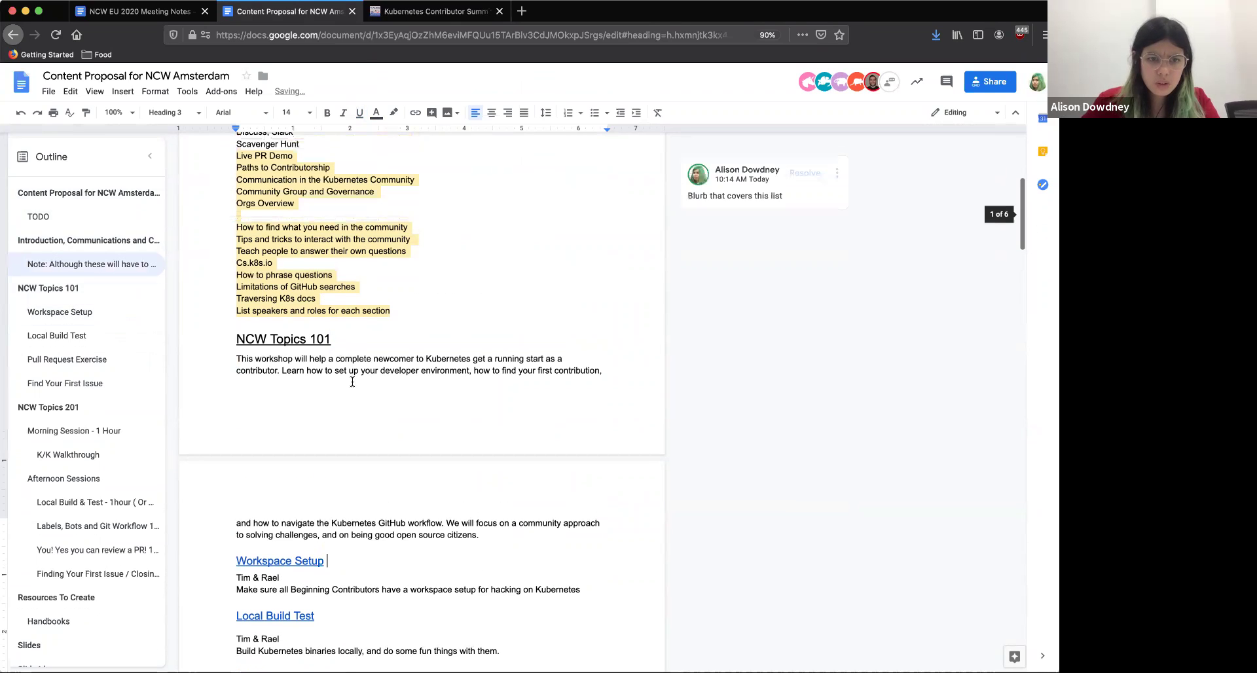
text(AM)
scroll(357, 386, up, 7)
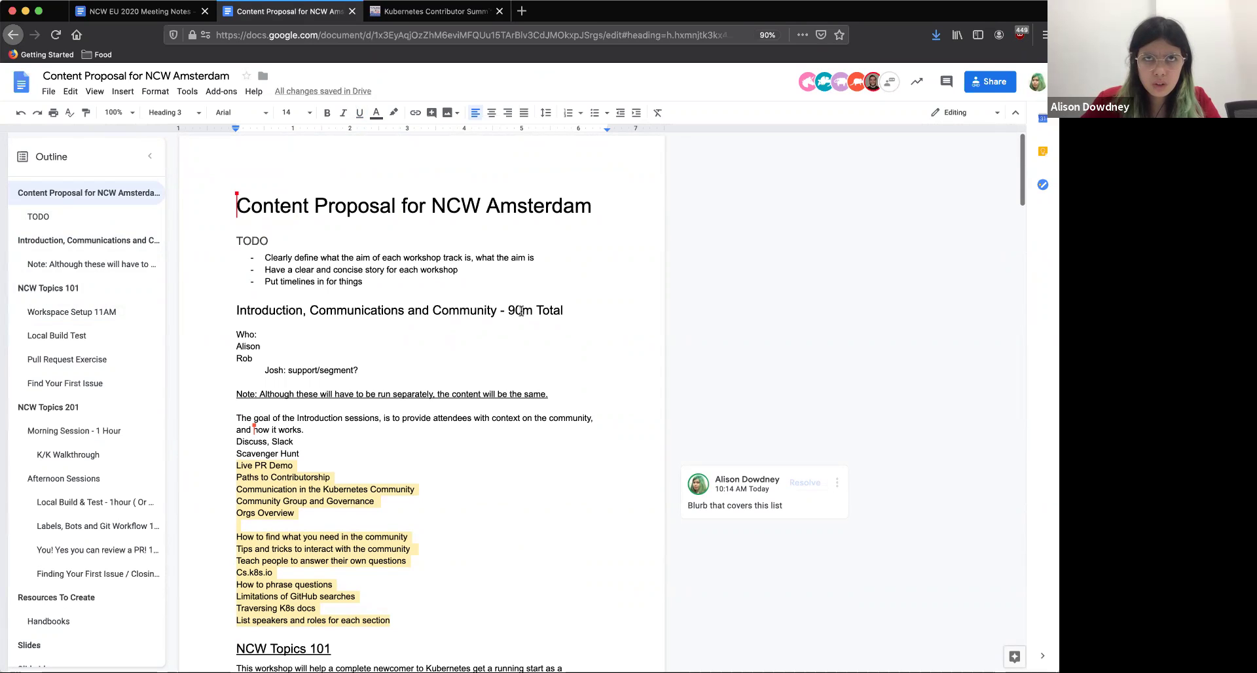
- Accept the suggested deletion of the page break
scroll(509, 341, down, 6)
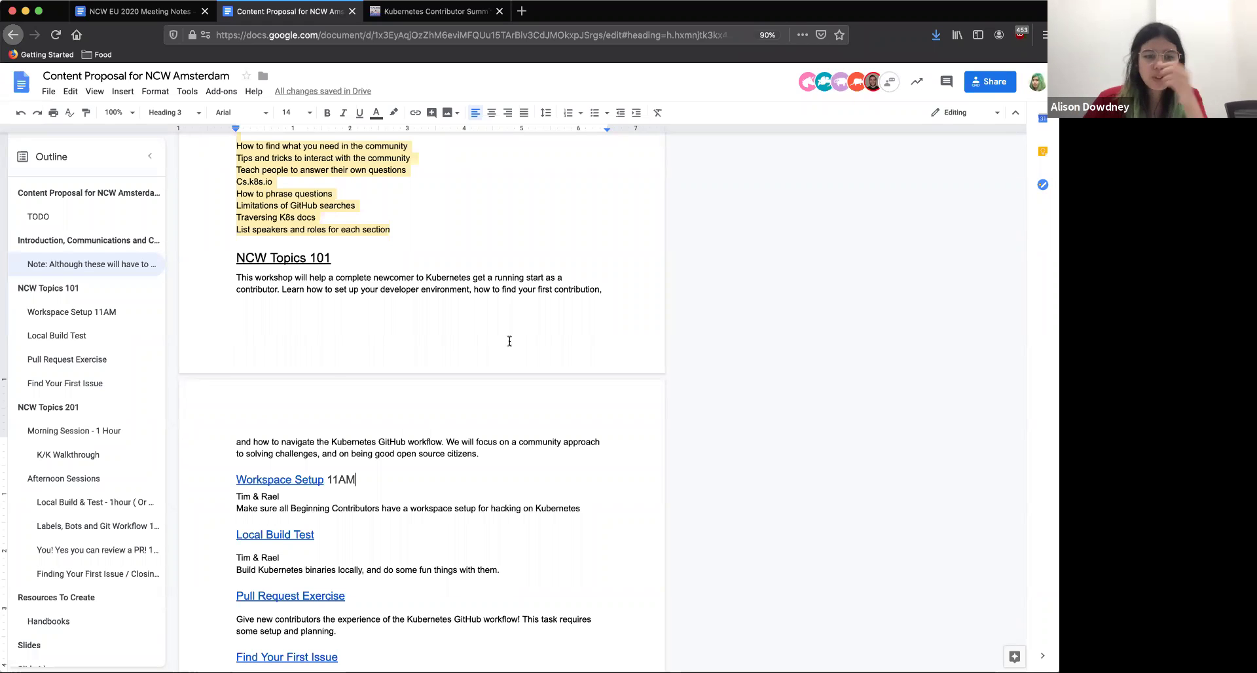
scroll(509, 341, down, 4)
scroll(509, 341, down, 6)
scroll(638, 328, up, 2)
scroll(746, 197, down, 2)
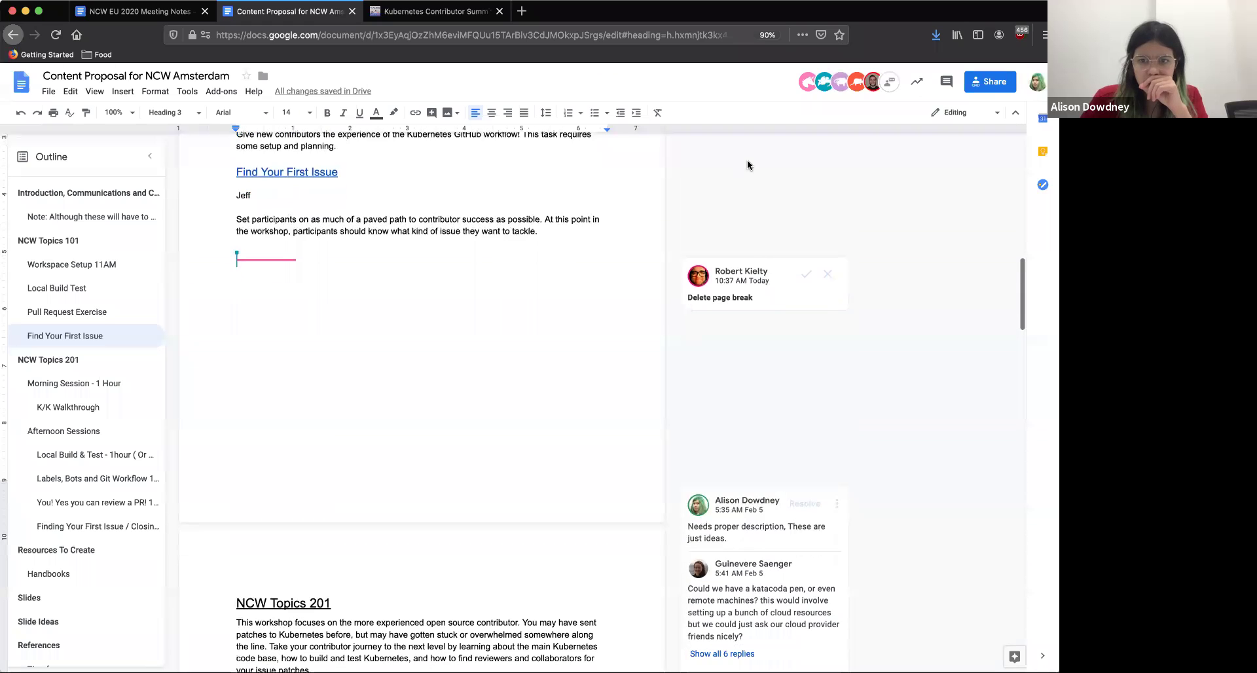
click(805, 191)
scroll(552, 280, up, 8)
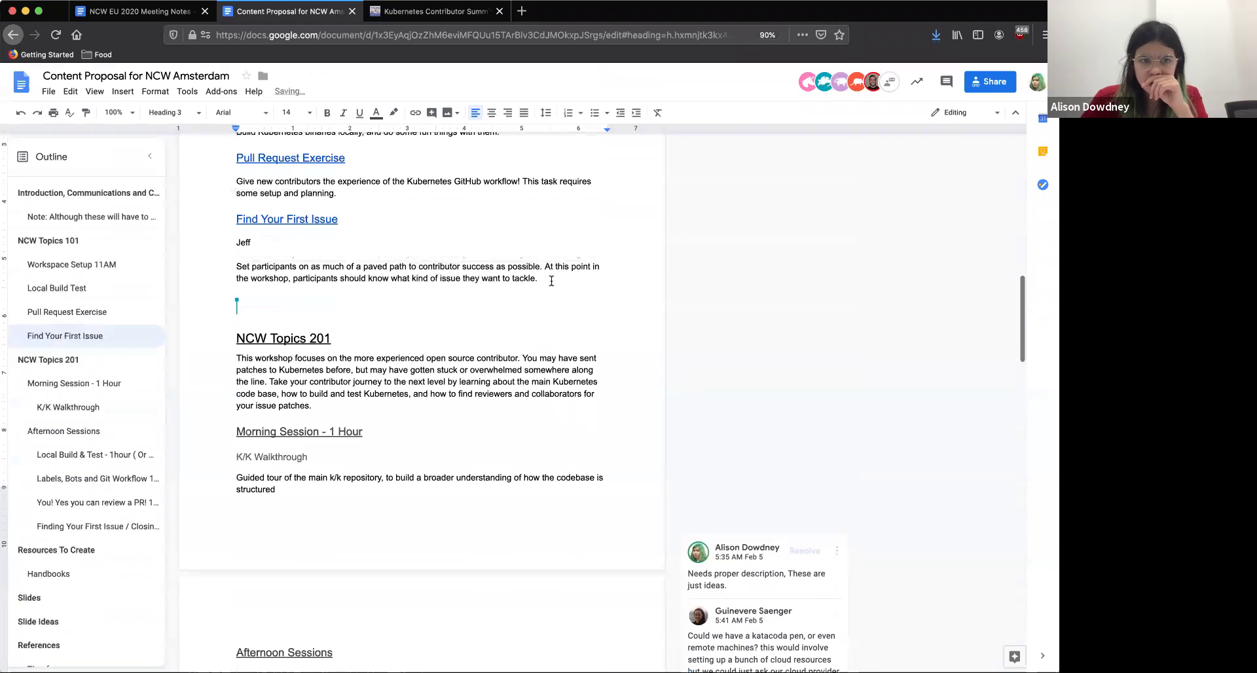
scroll(551, 281, up, 4)
scroll(551, 281, down, 8)
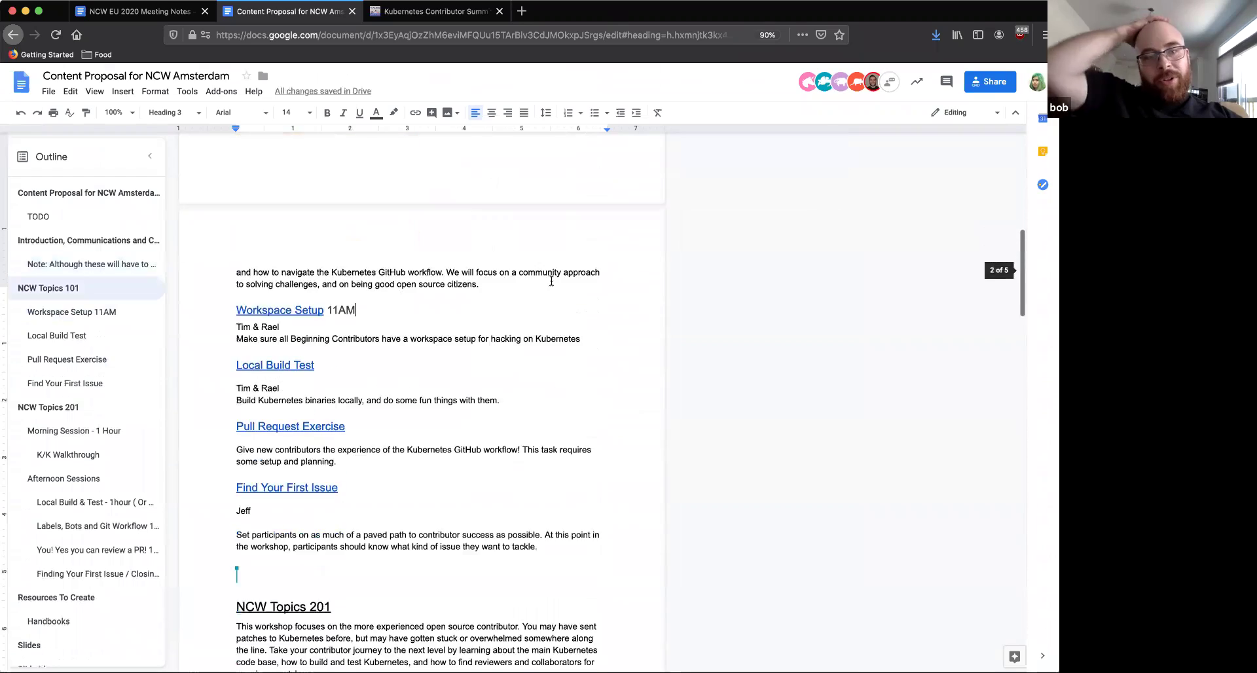
scroll(551, 281, down, 1)
scroll(551, 281, up, 4)
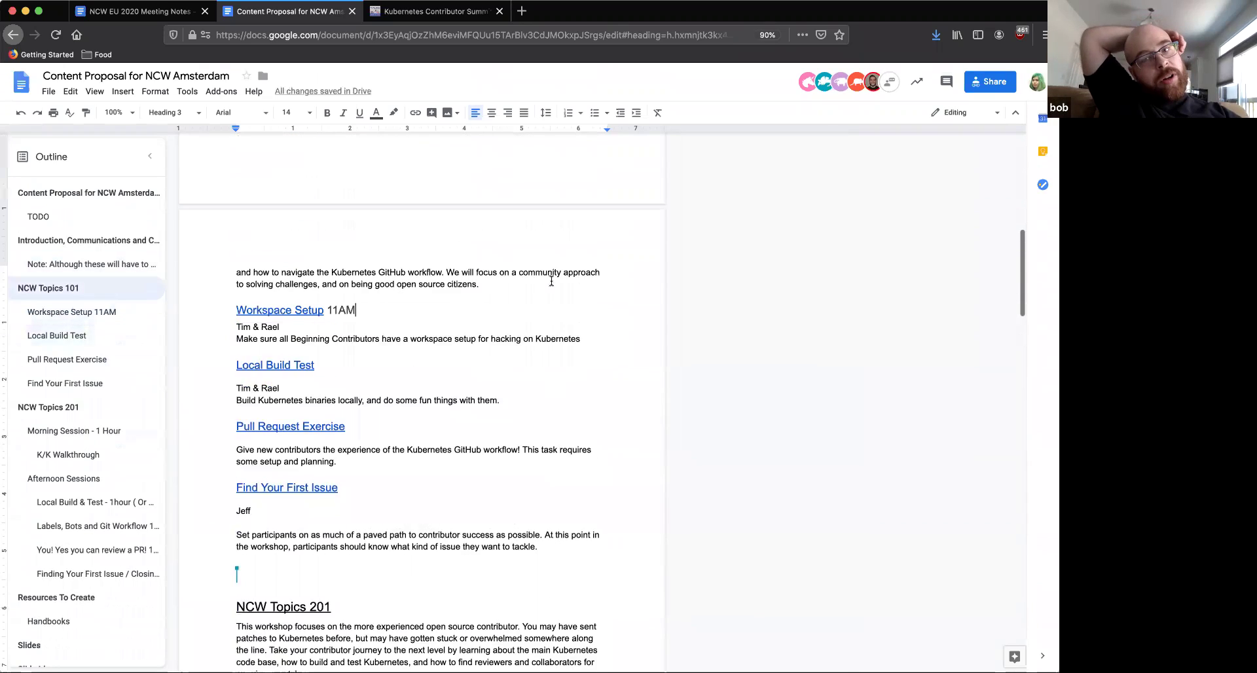
scroll(544, 295, down, 3)
scroll(540, 302, up, 1)
- Review the Monday, March 30 morning sessions in Sched, then return to the Content Proposal document
key(ctrl+Tab)
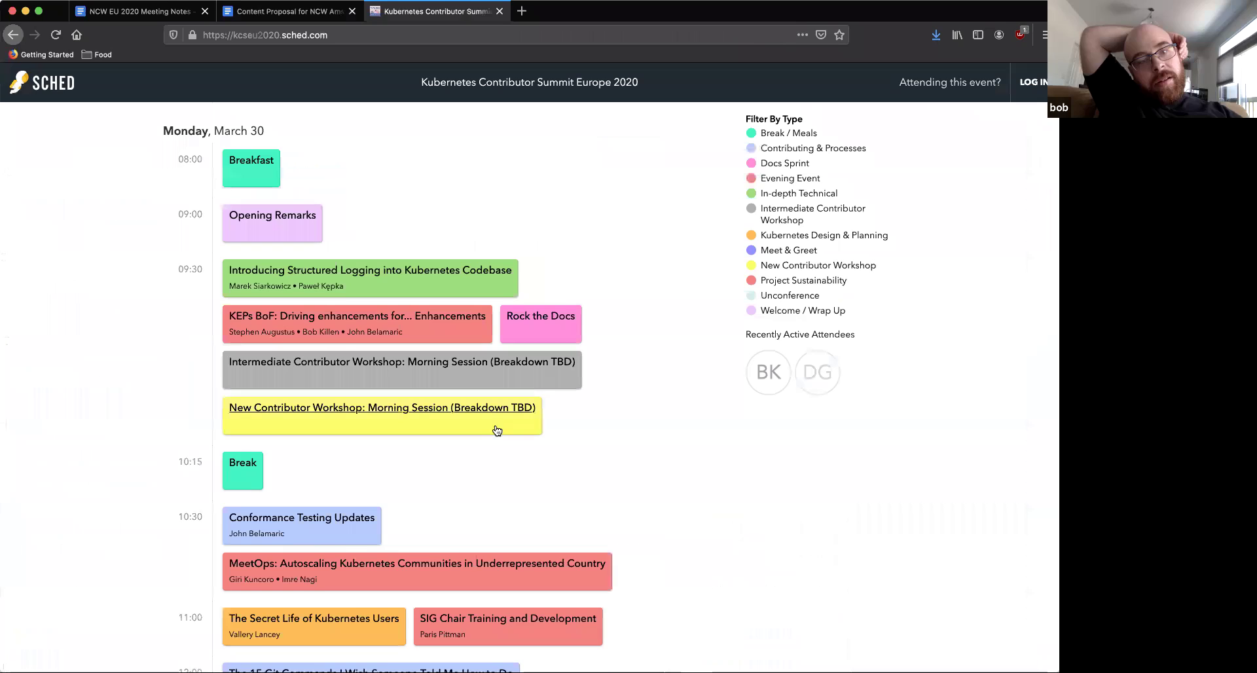
scroll(495, 430, down, 4)
scroll(496, 430, up, 5)
scroll(496, 429, down, 7)
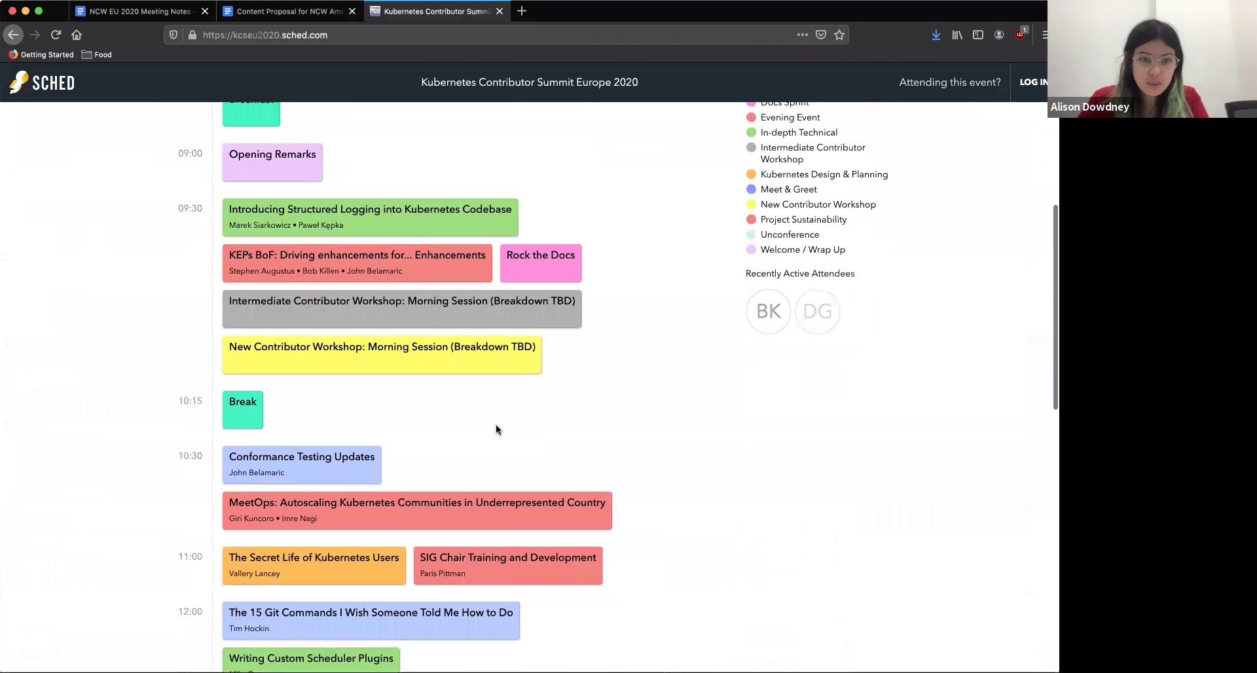
scroll(496, 424, up, 10)
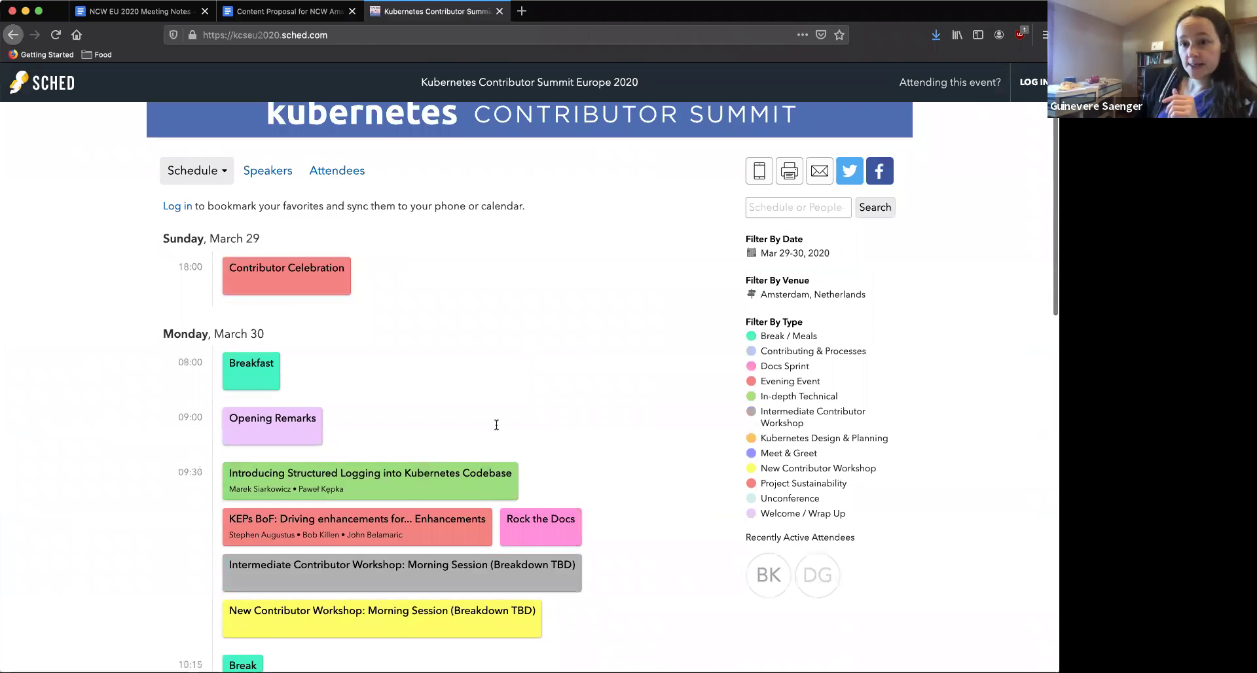
key(ctrl+shift+Tab)
scroll(496, 425, up, 2)
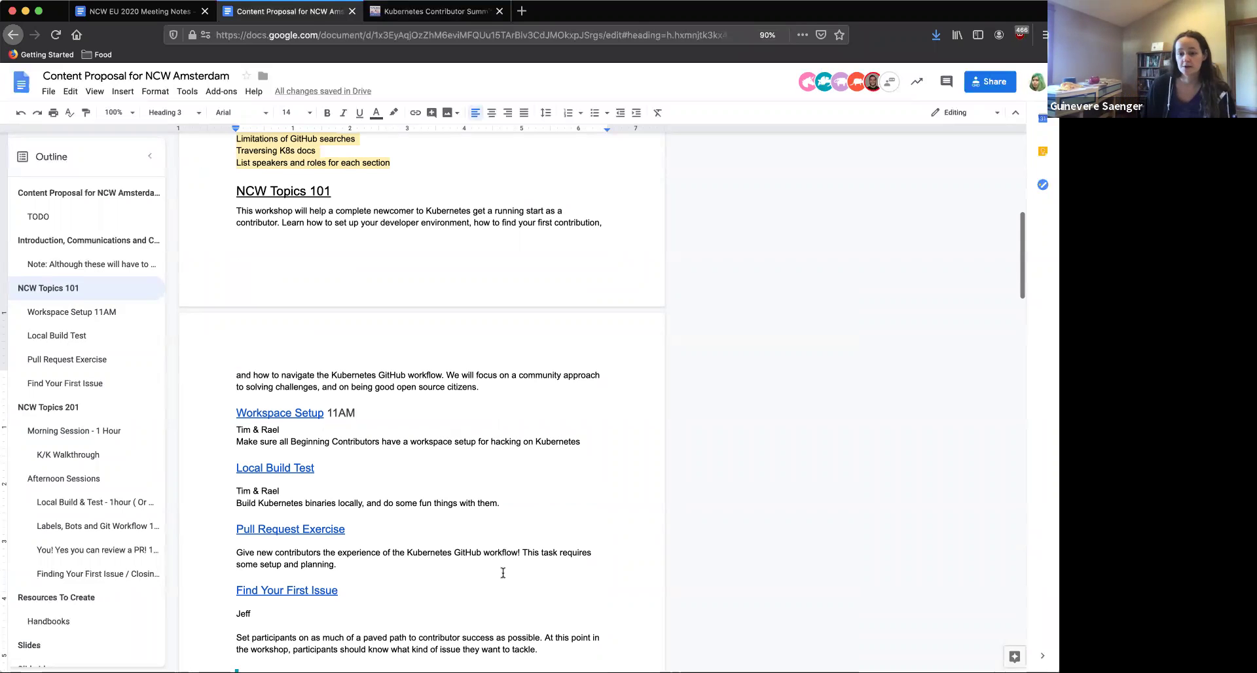
scroll(503, 573, down, 2)
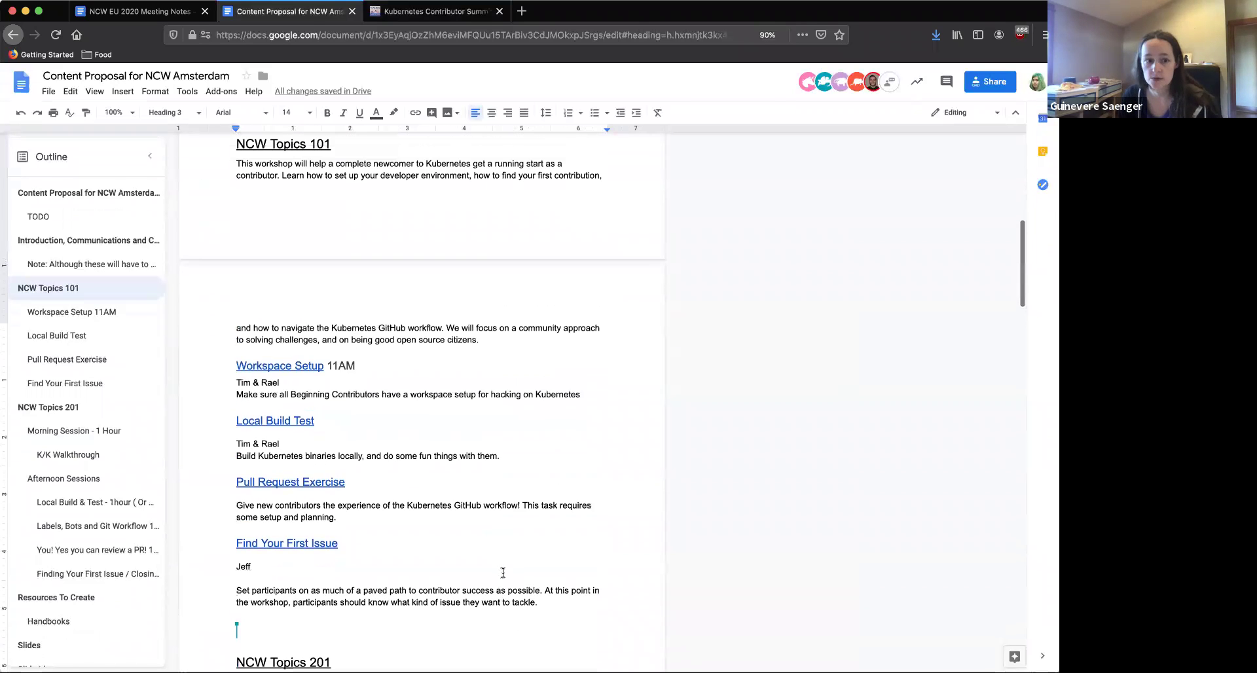
scroll(503, 573, down, 2)
scroll(479, 393, up, 1)
scroll(479, 394, up, 1)
scroll(479, 394, down, 1)
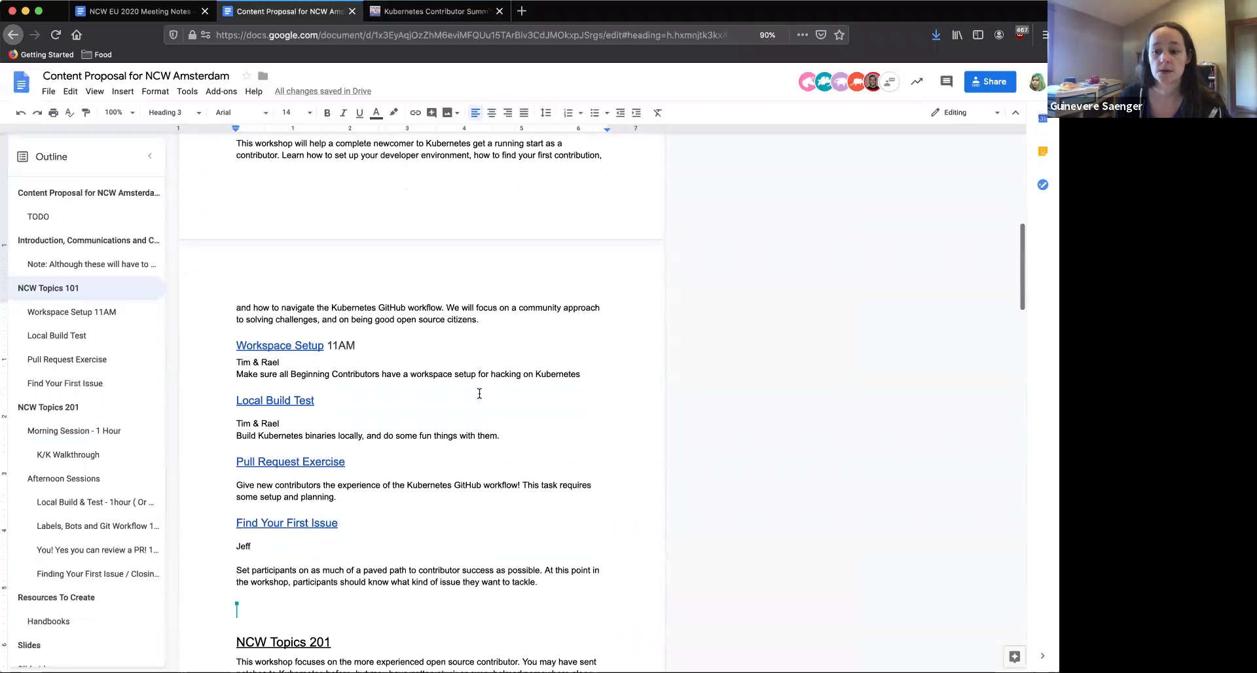
scroll(458, 418, down, 2)
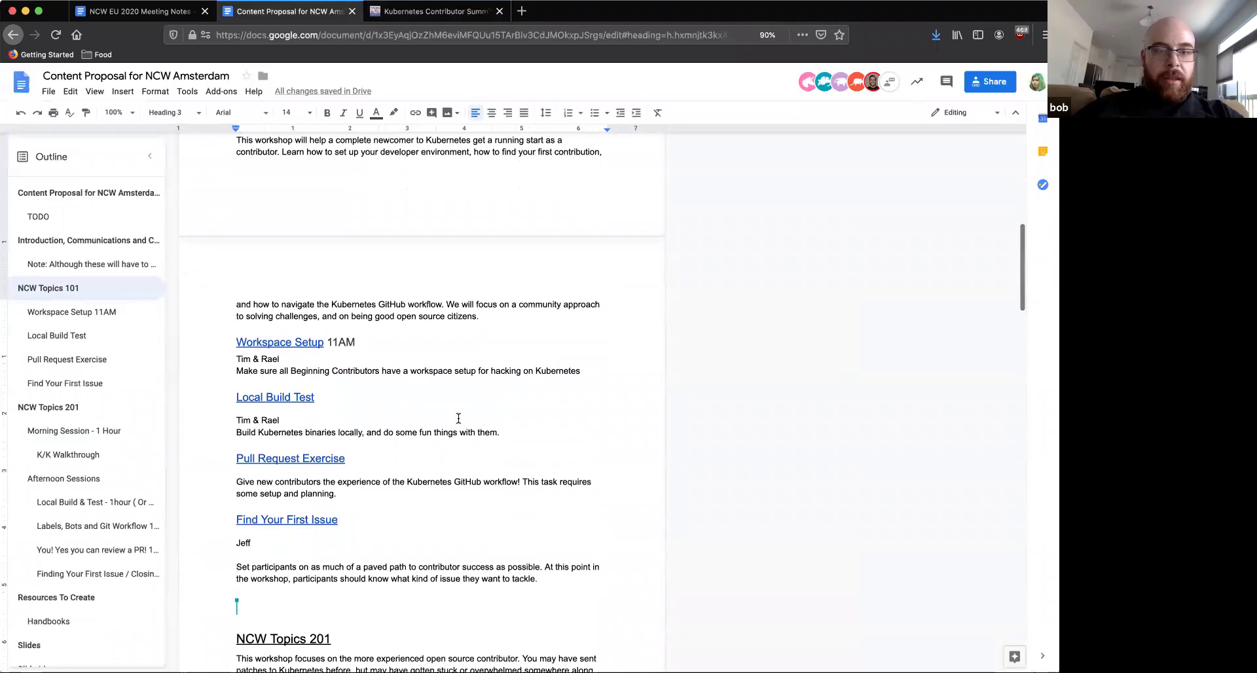
scroll(459, 417, up, 1)
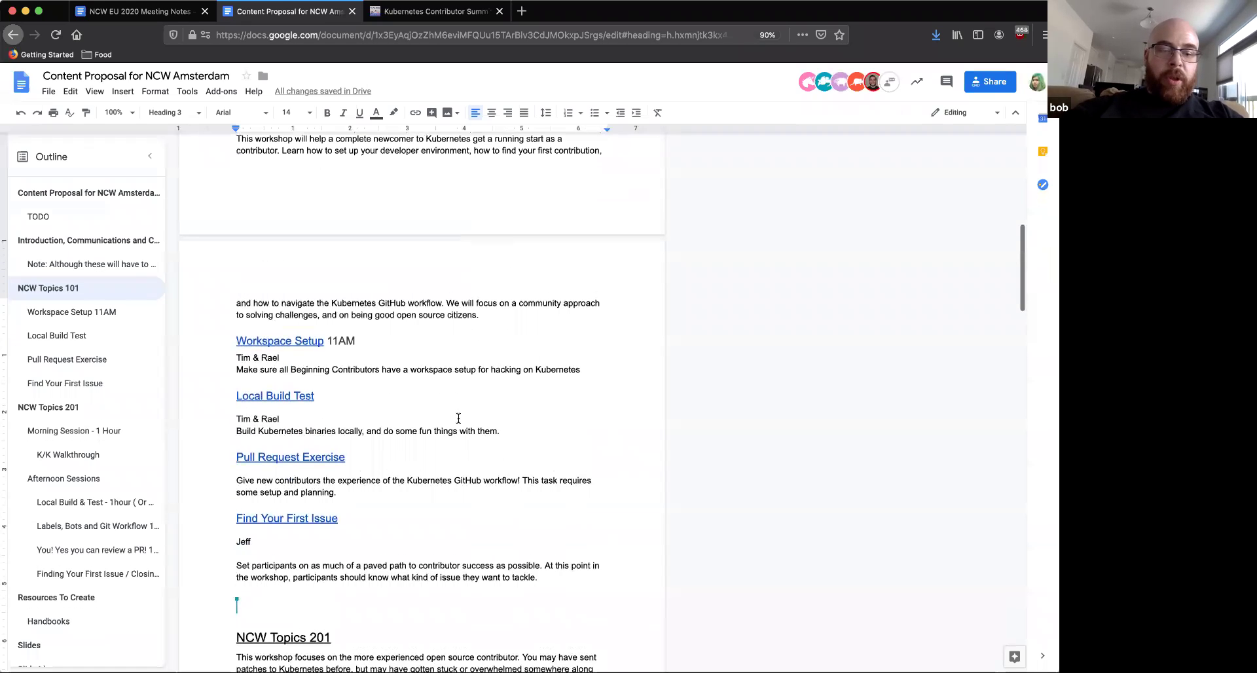
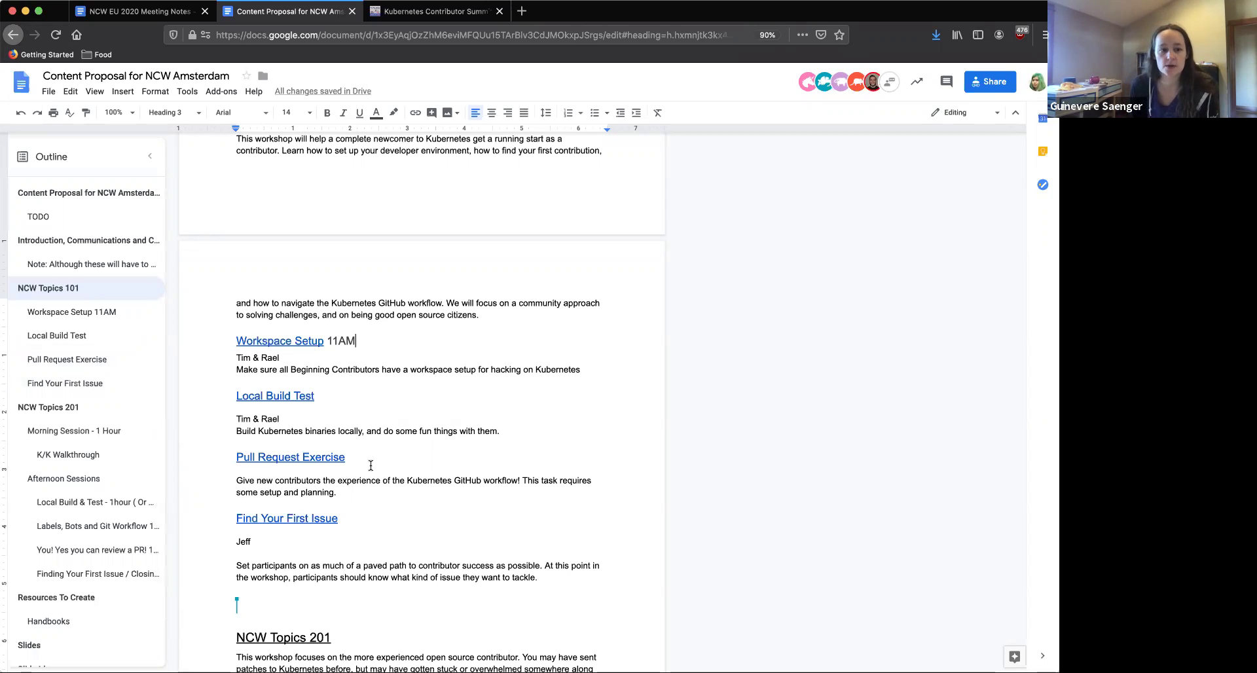
- Review the proposal and place the cursor after the 'Josh: support' line
scroll(370, 465, up, 1)
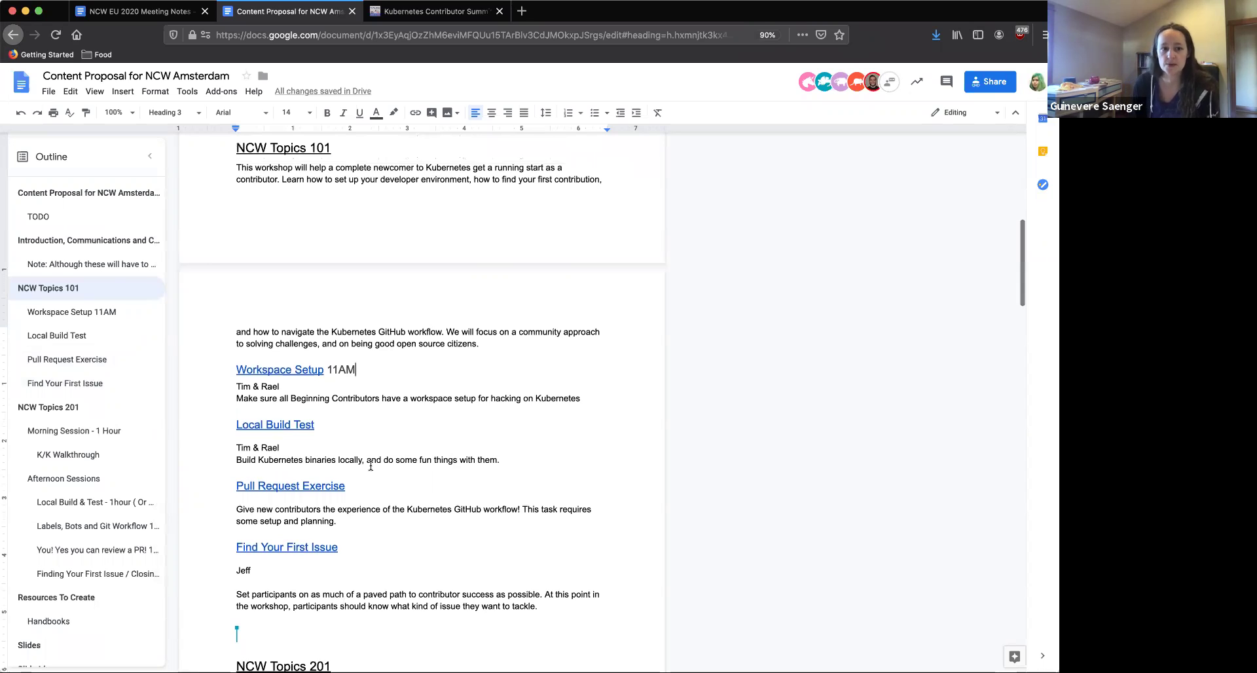
scroll(371, 465, up, 3)
scroll(371, 465, down, 3)
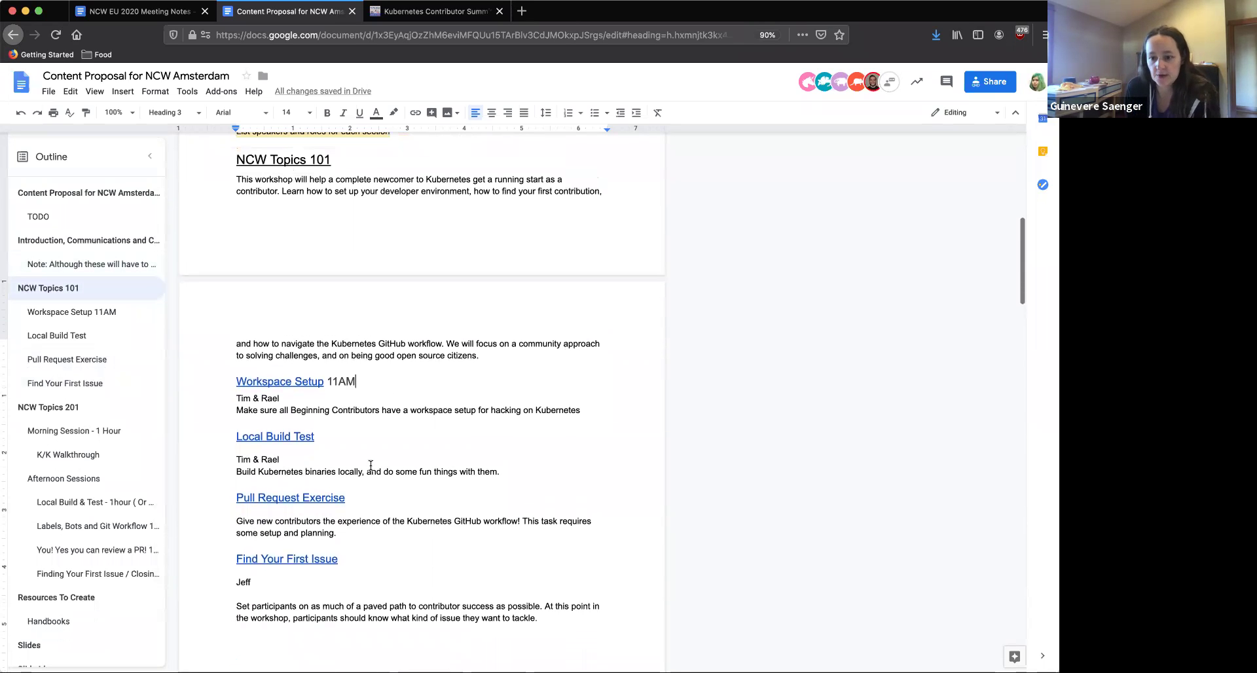
scroll(370, 466, down, 2)
scroll(370, 466, up, 2)
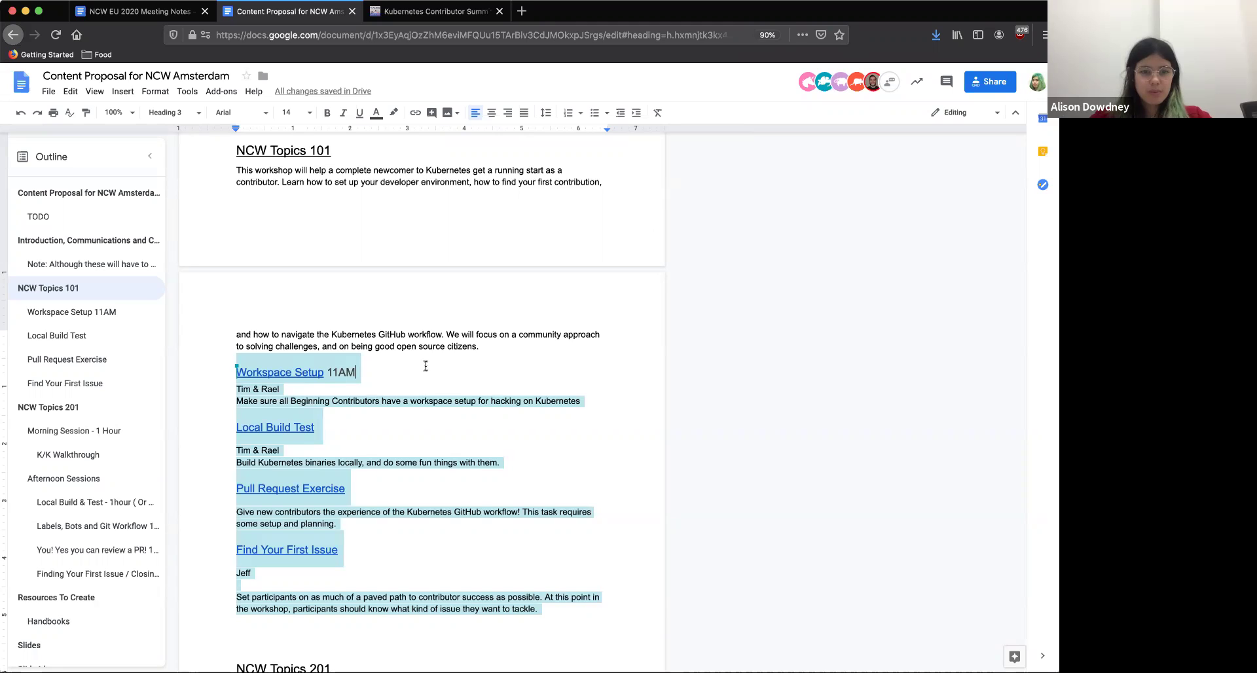
scroll(425, 367, down, 2)
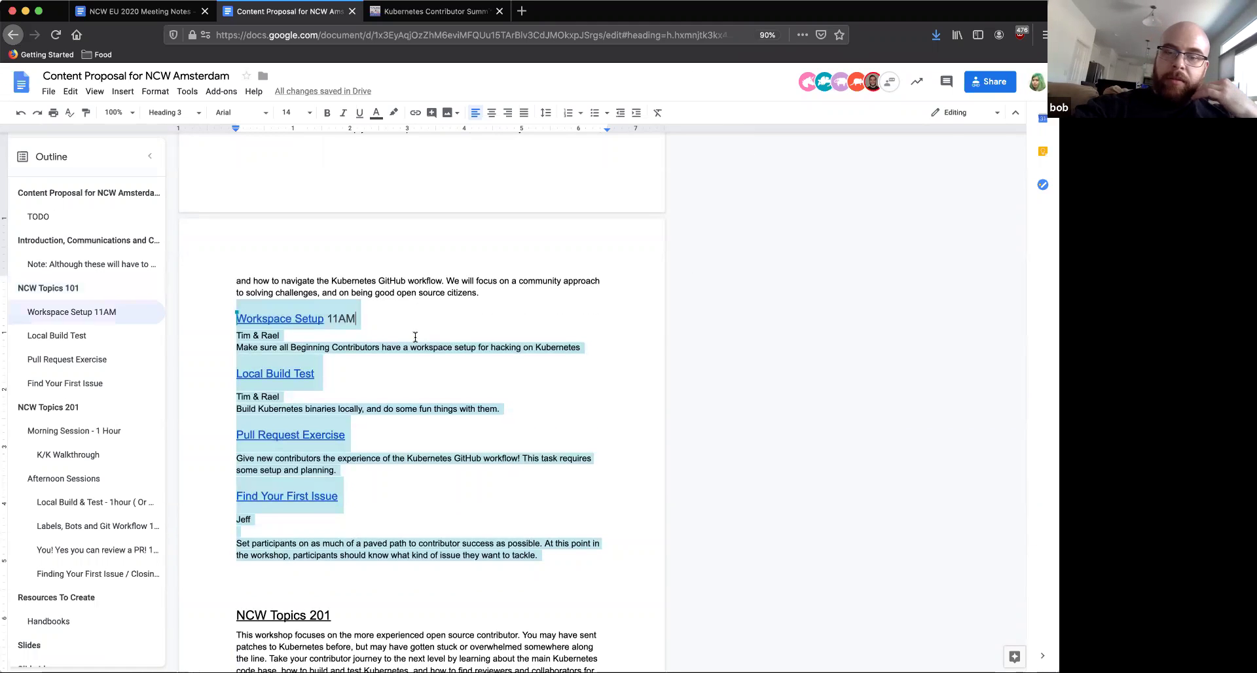
scroll(285, 247, down, 4)
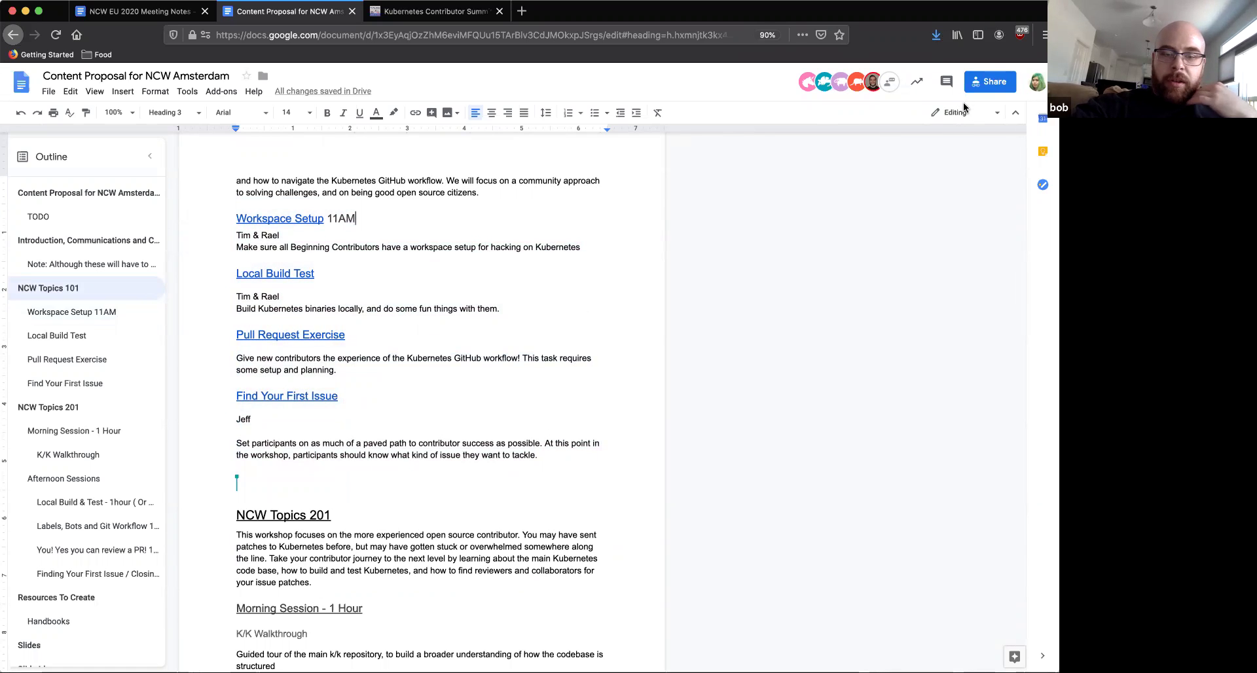
scroll(465, 395, up, 3)
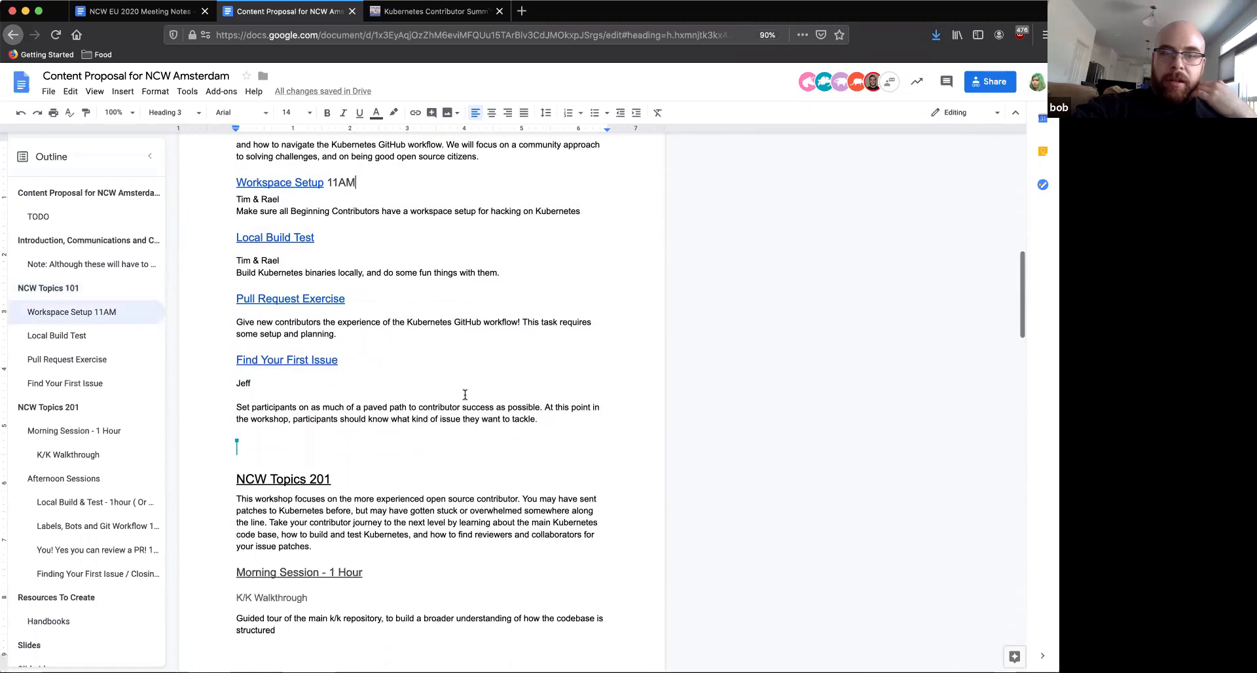
scroll(464, 395, up, 3)
scroll(465, 394, down, 5)
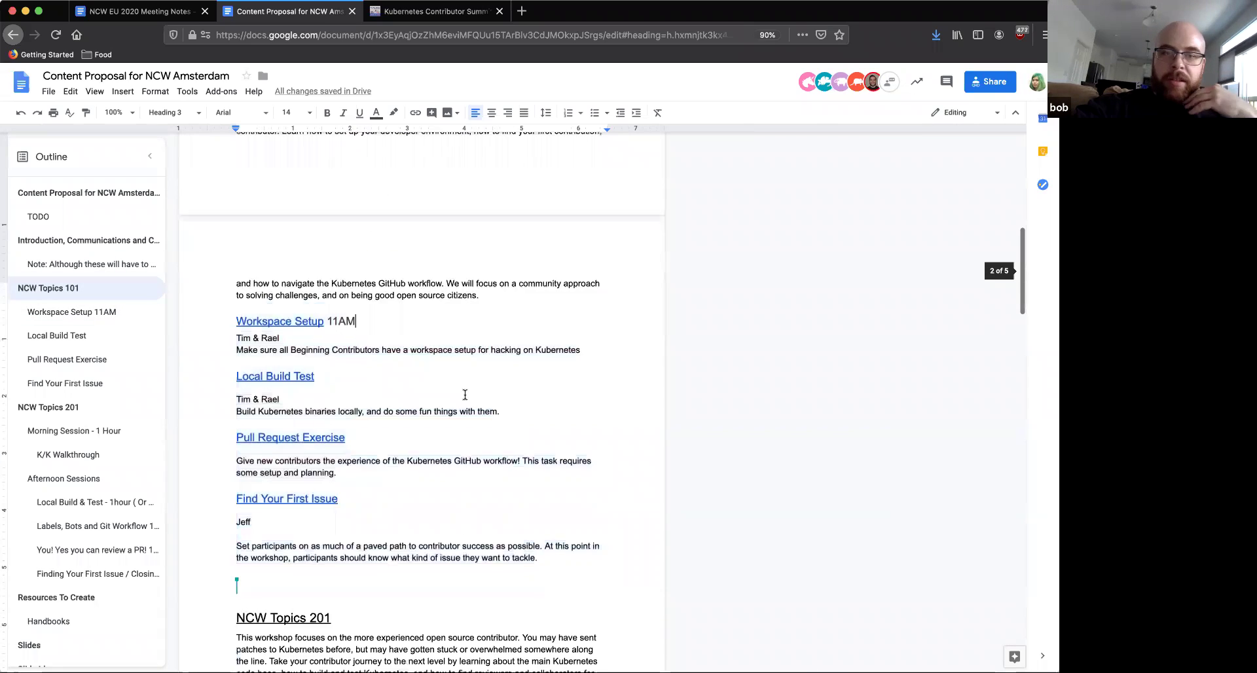
scroll(465, 395, down, 10)
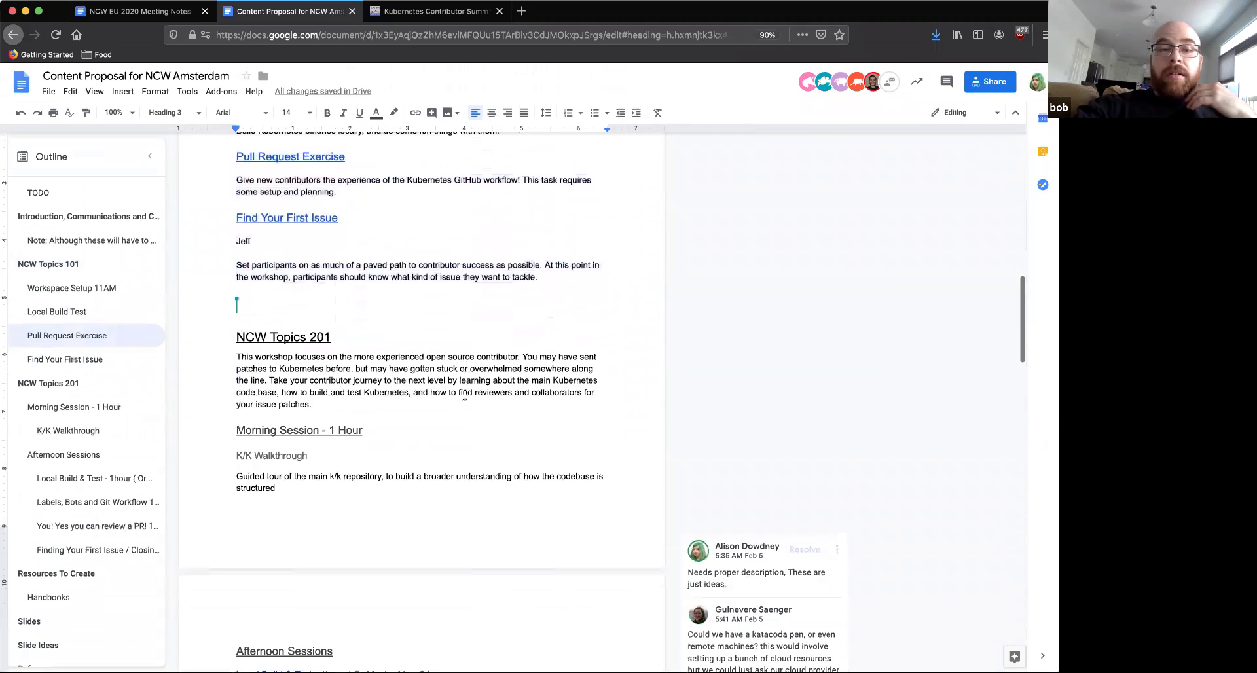
scroll(464, 394, down, 3)
scroll(465, 395, up, 20)
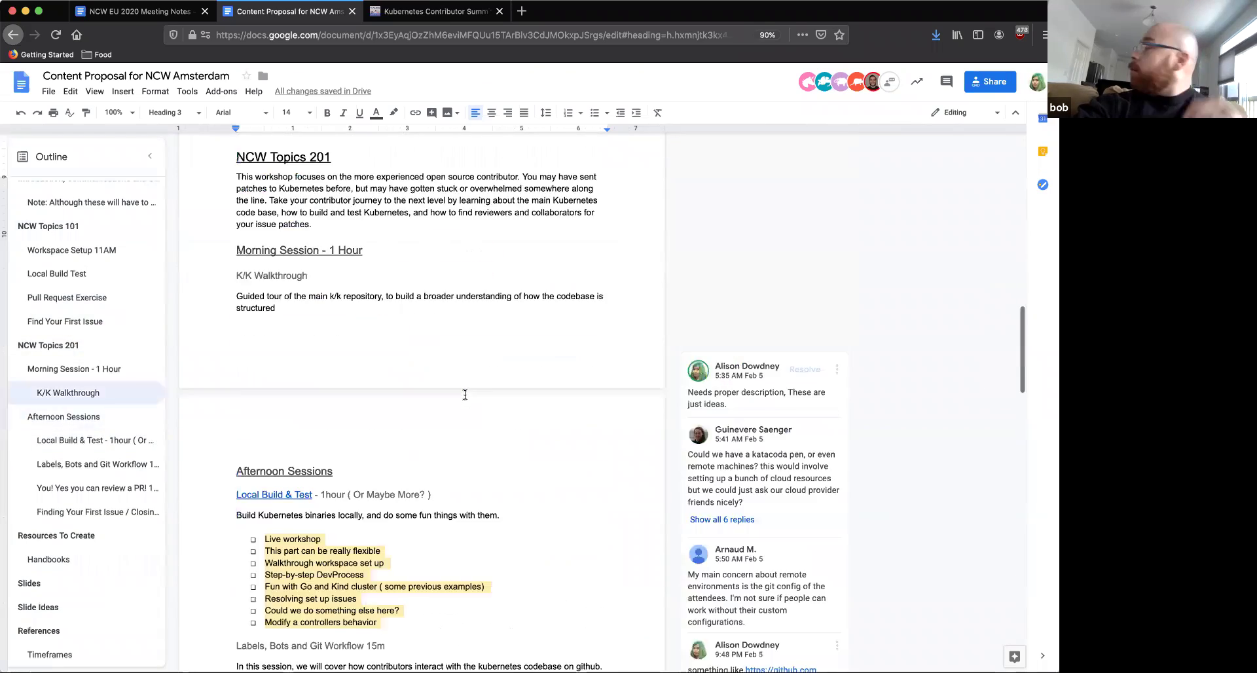
scroll(465, 395, up, 5)
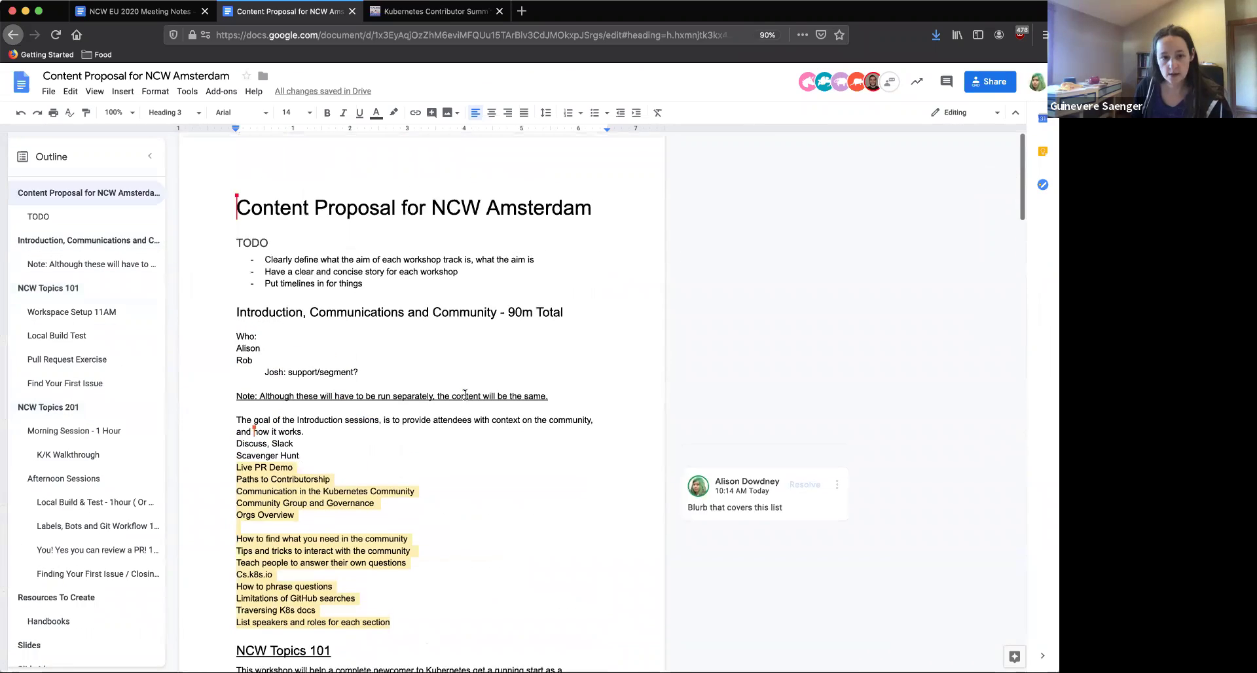
scroll(465, 394, down, 2)
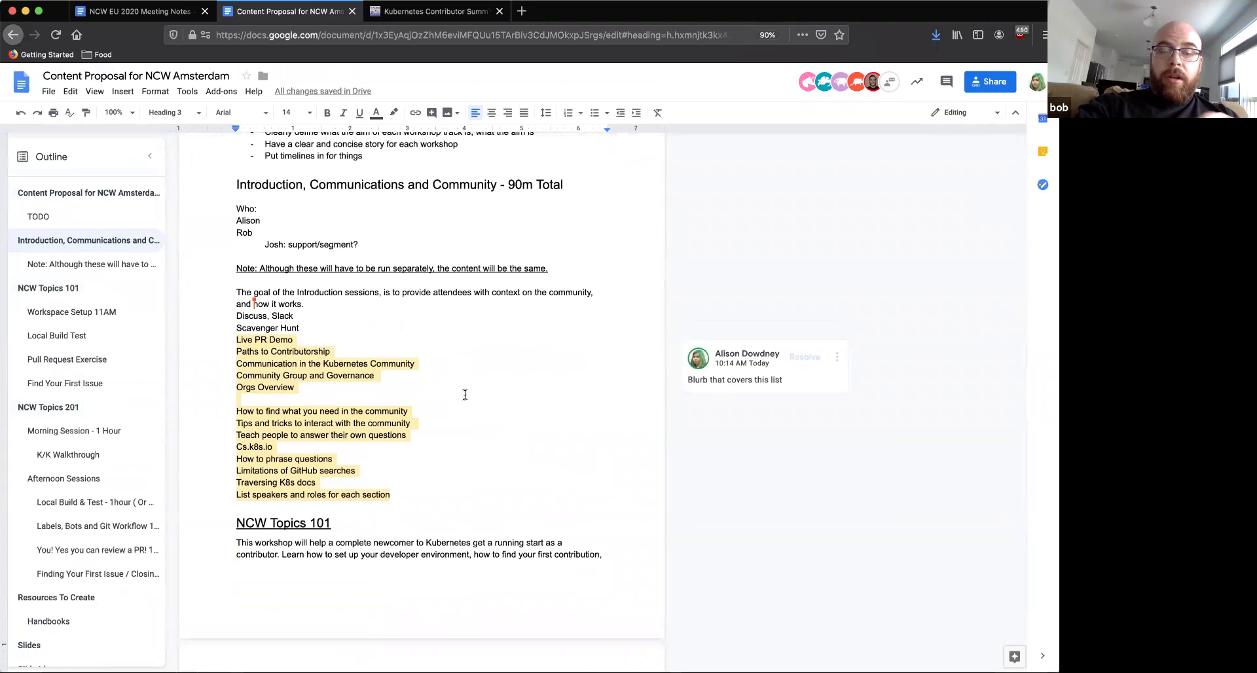
scroll(465, 394, down, 5)
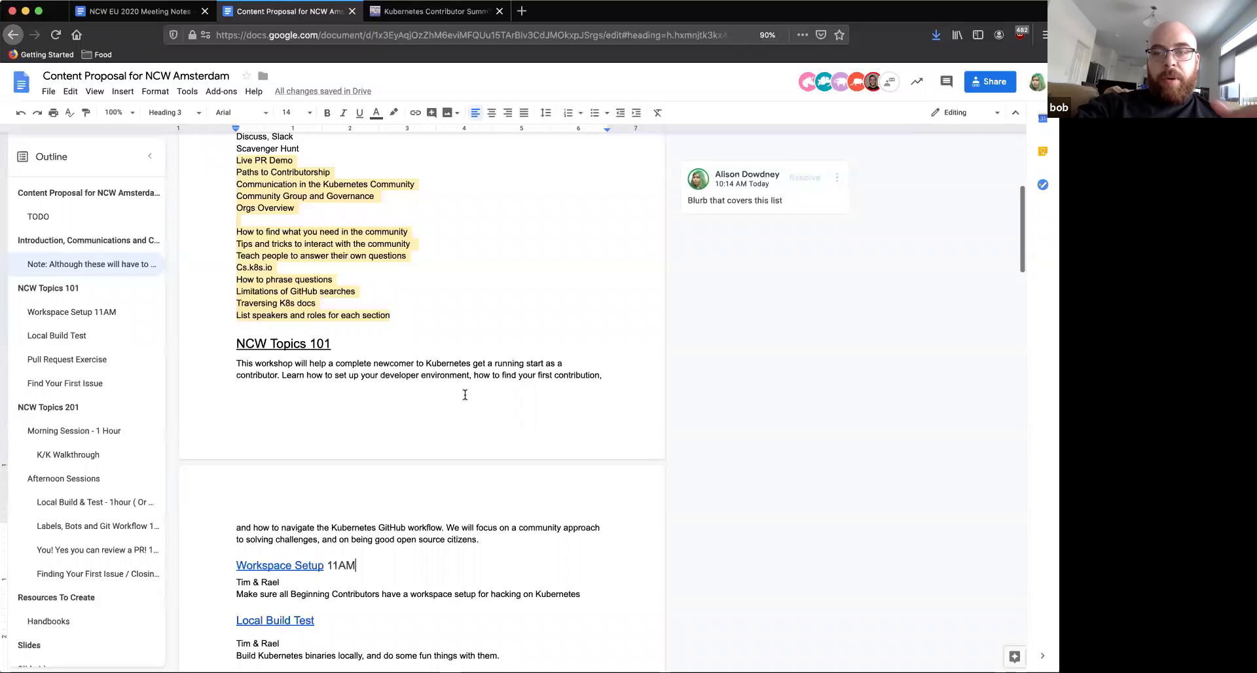
scroll(465, 395, up, 7)
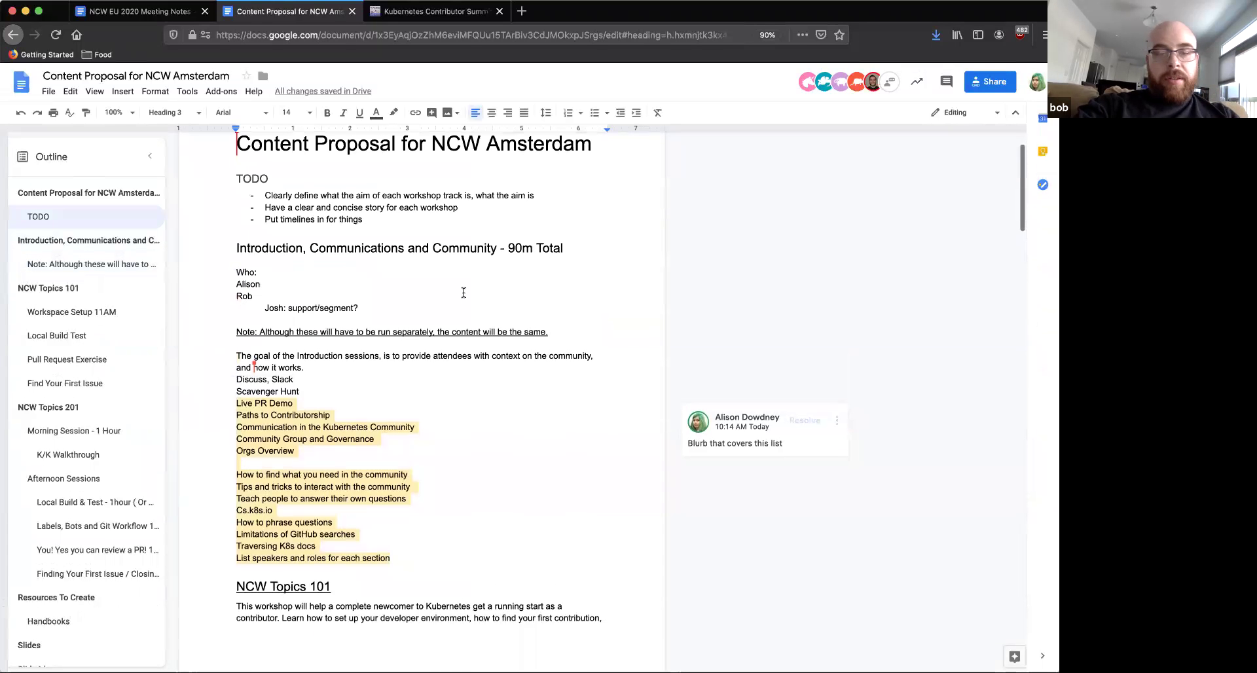
click(464, 306)
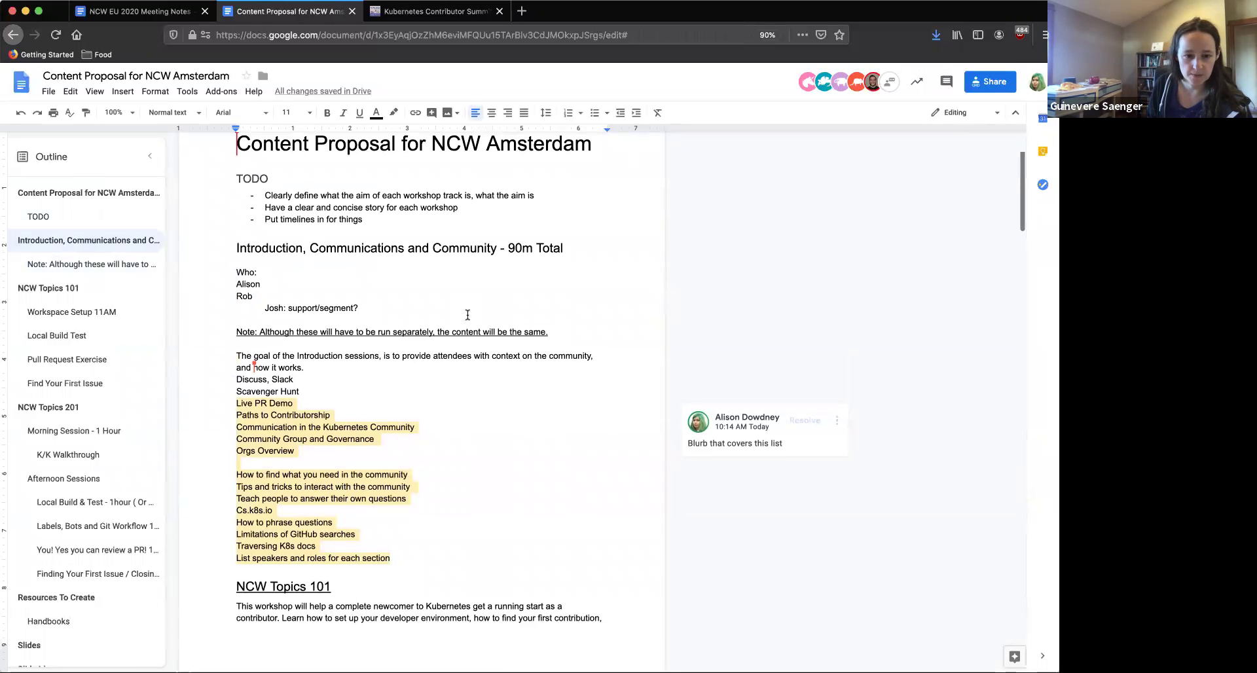
key(super+a)
click(467, 315)
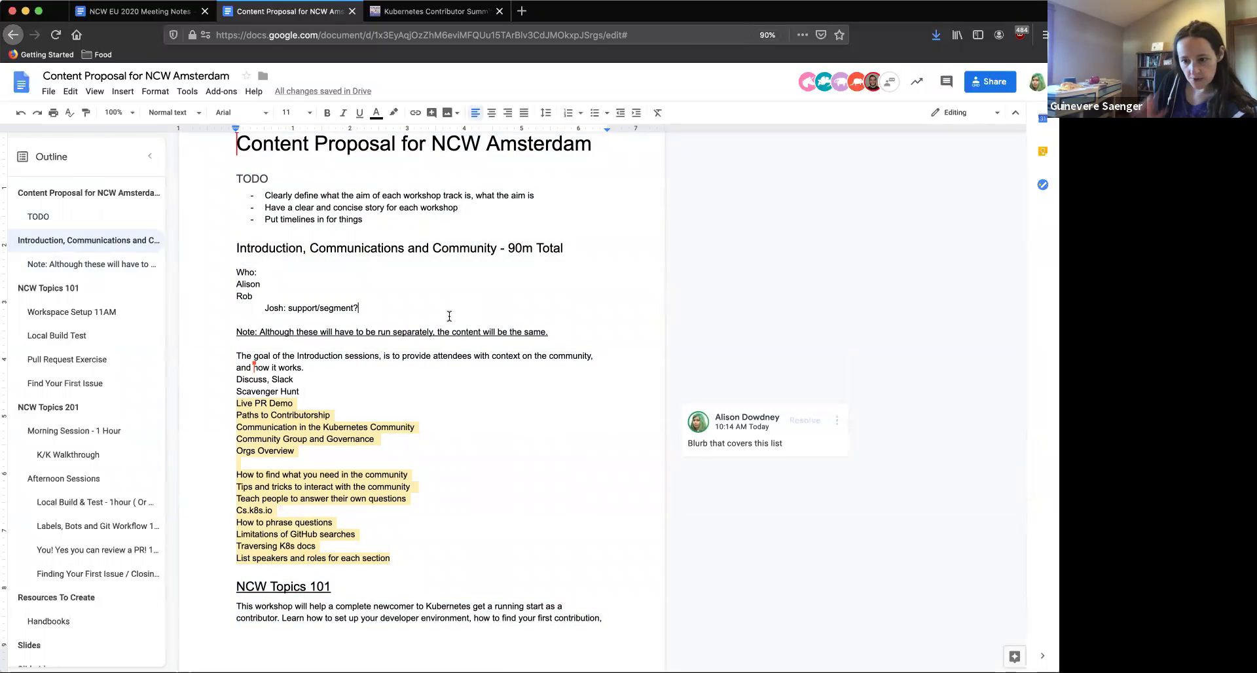
- Accept the suggested Workshop/Where/When/Presenters table
scroll(372, 463, down, 1)
scroll(372, 463, up, 1)
scroll(372, 463, down, 1)
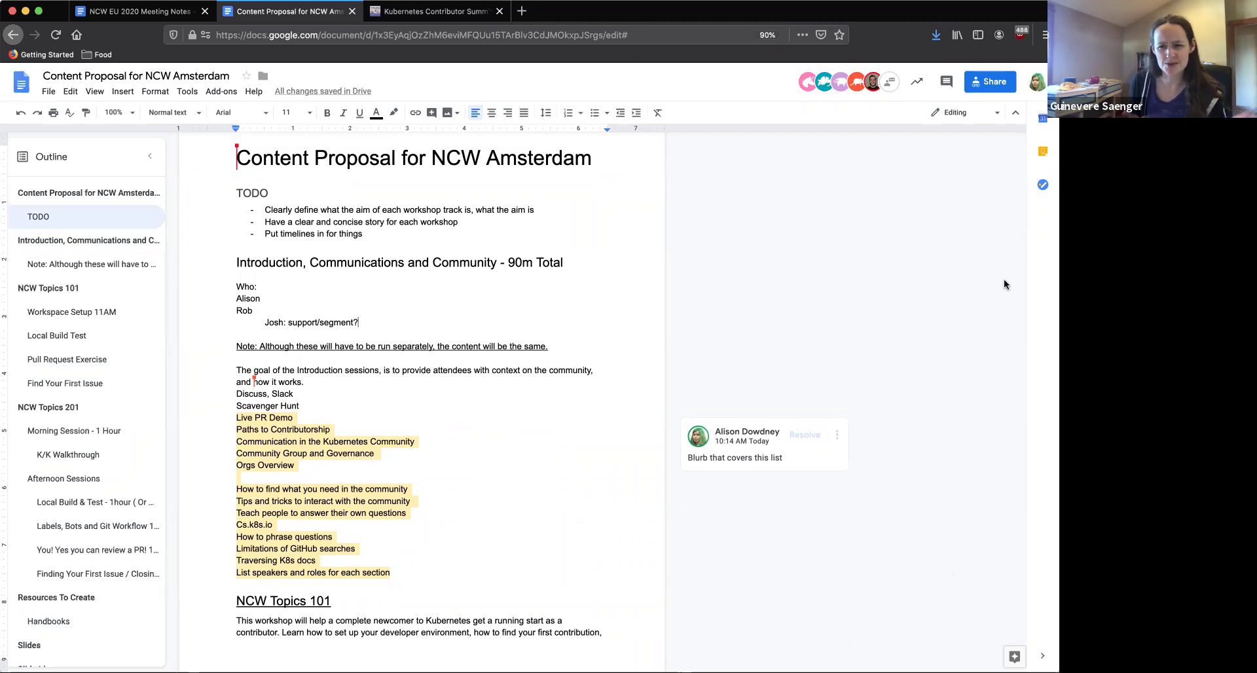
scroll(480, 447, down, 1)
scroll(480, 447, down, 1)
scroll(480, 448, down, 1)
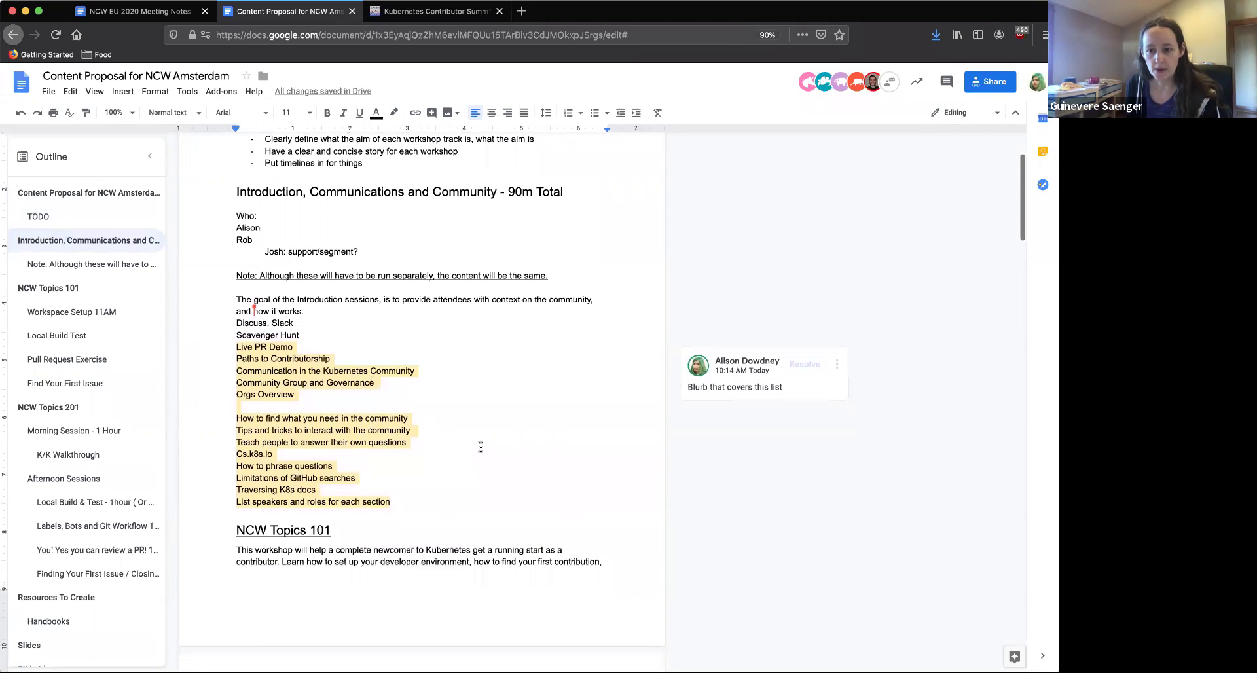
scroll(480, 447, up, 1)
scroll(480, 447, up, 1)
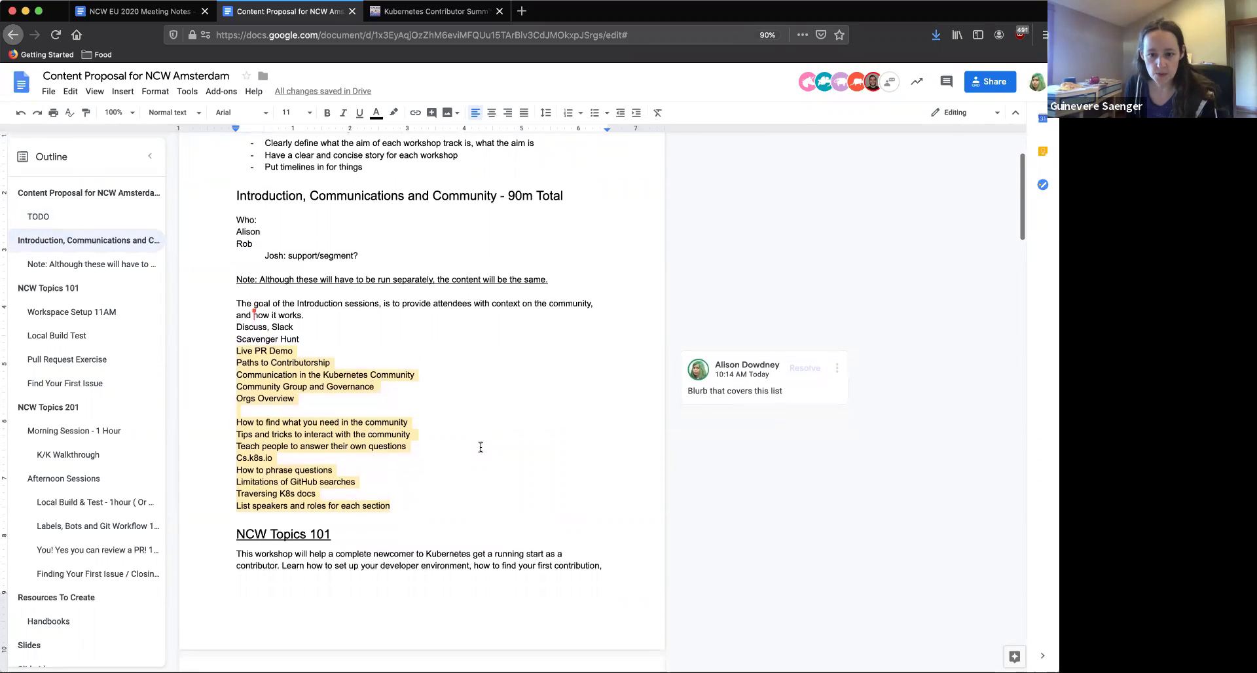
scroll(480, 447, up, 2)
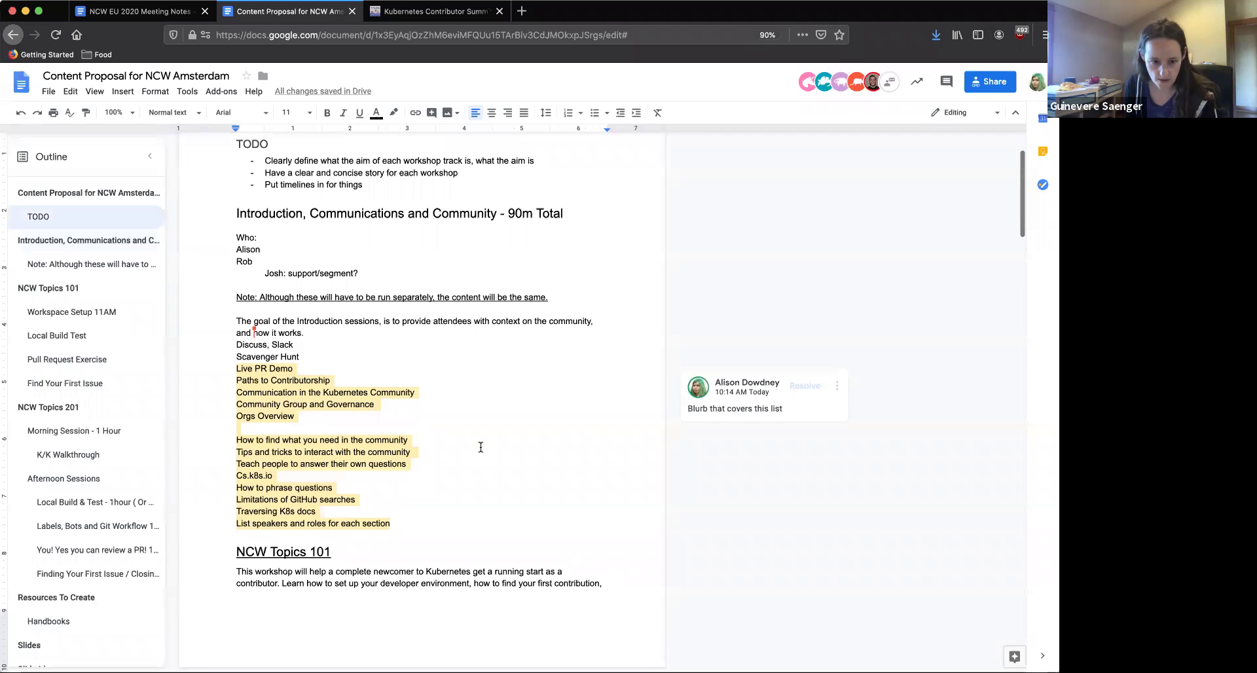
scroll(481, 447, down, 3)
scroll(481, 447, down, 2)
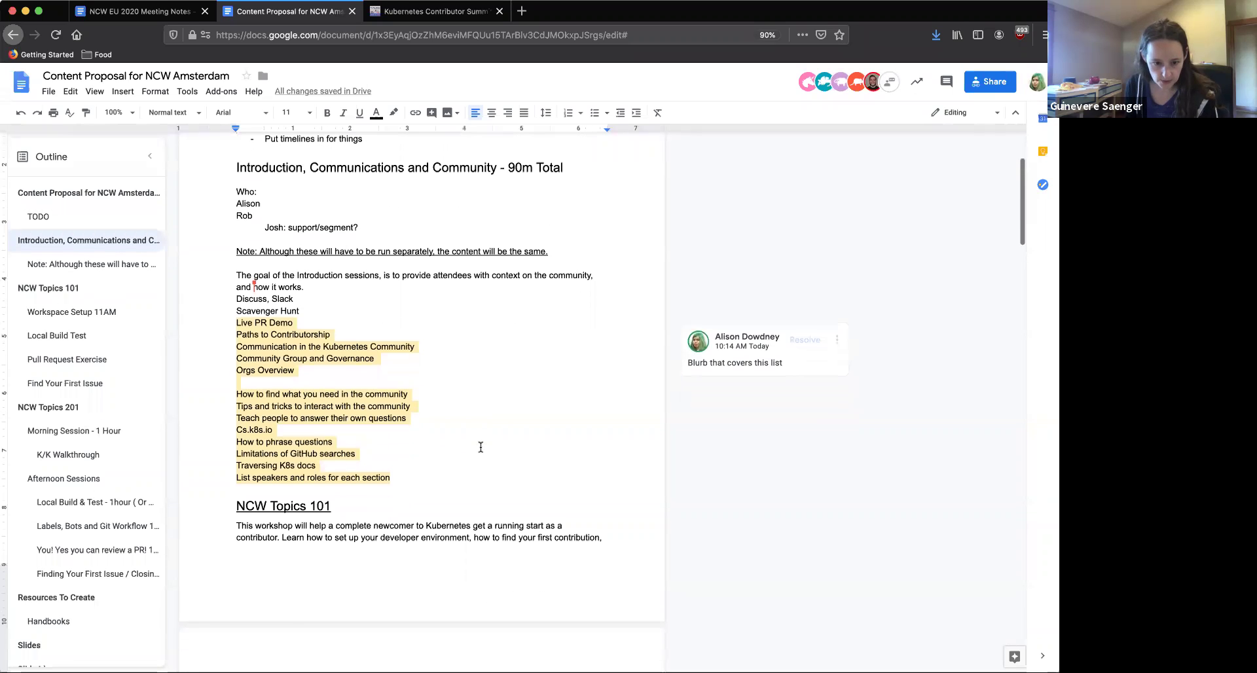
scroll(481, 447, down, 2)
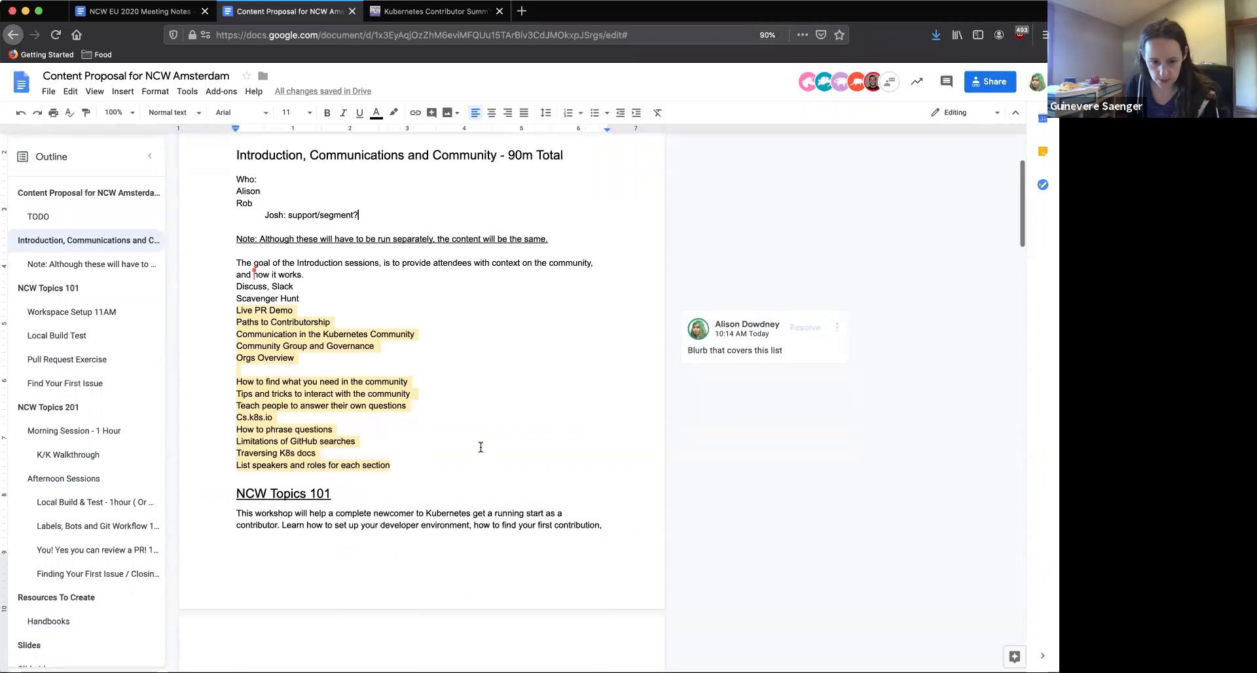
scroll(480, 447, up, 1)
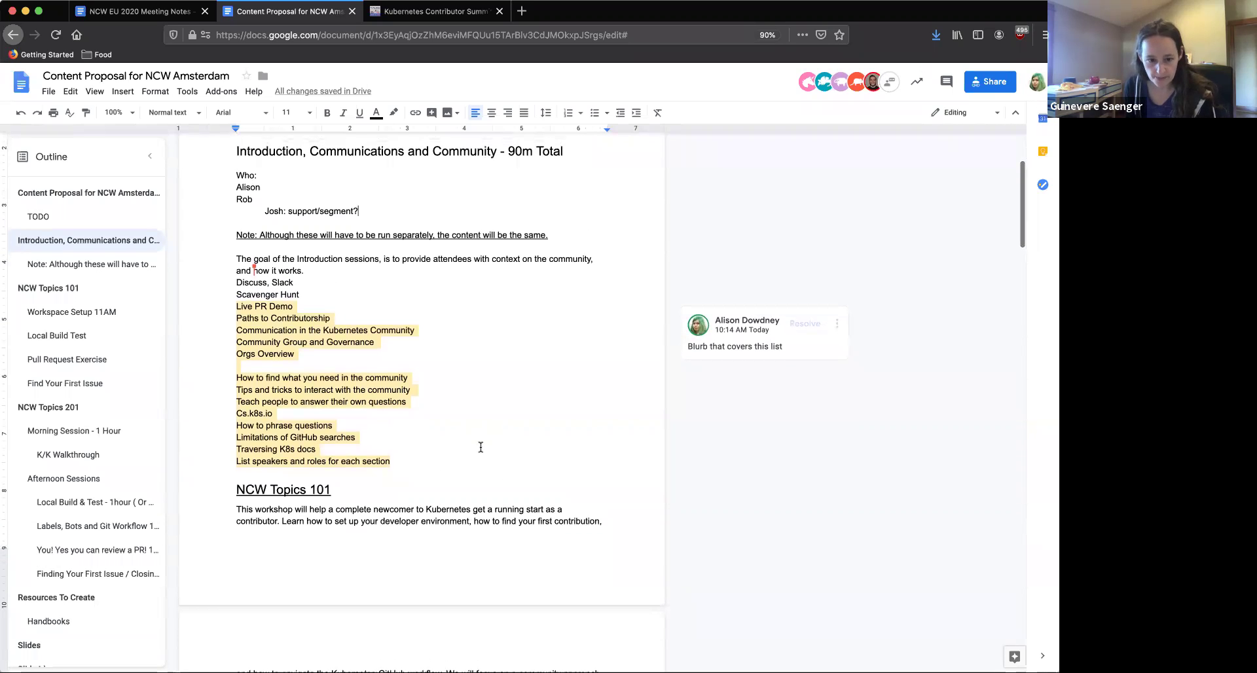
scroll(480, 447, down, 1)
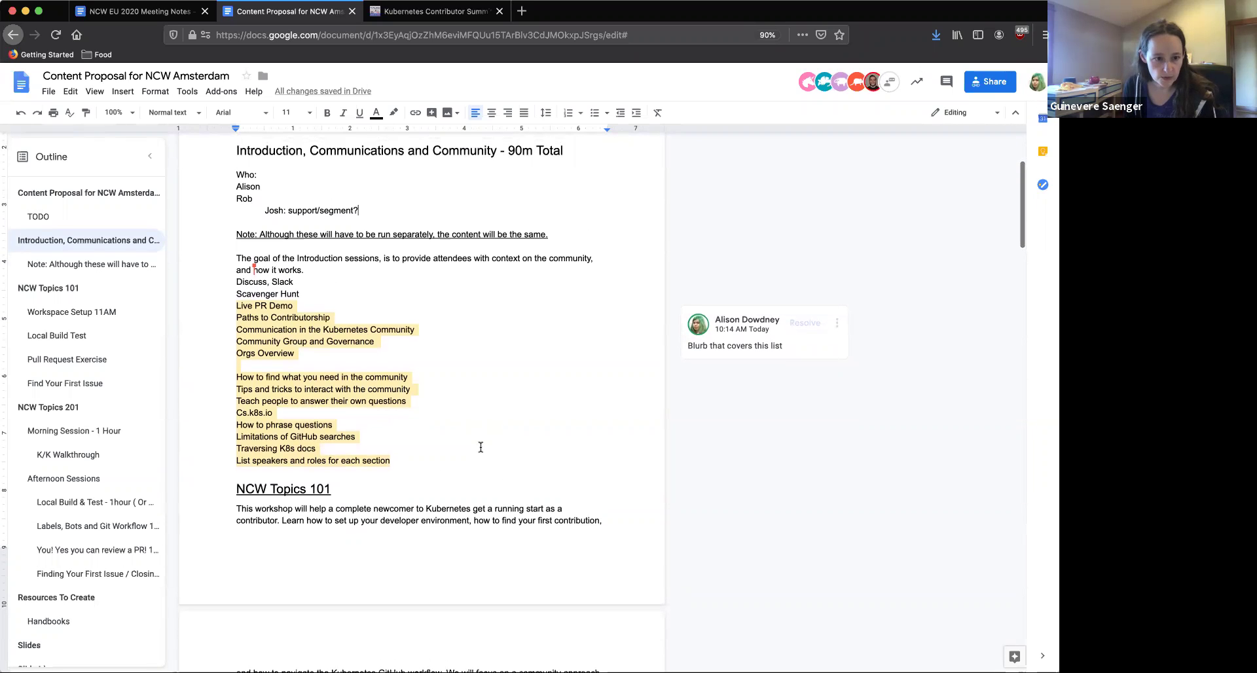
scroll(481, 447, down, 2)
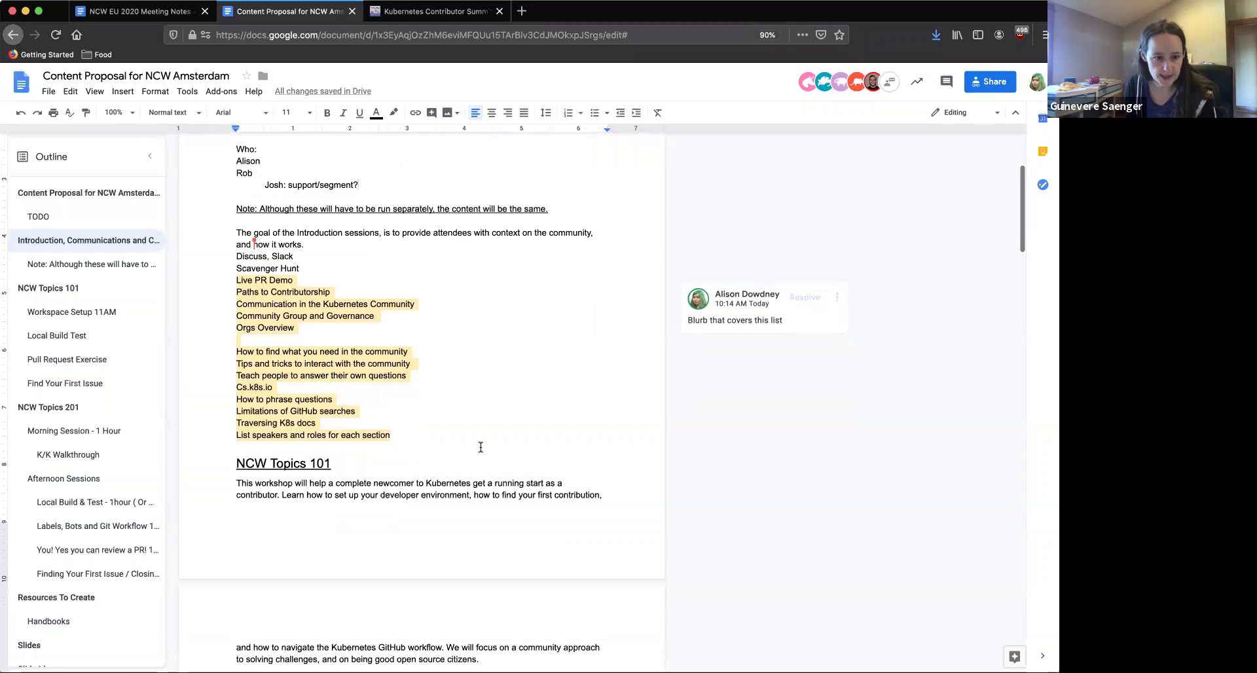
scroll(481, 448, down, 10)
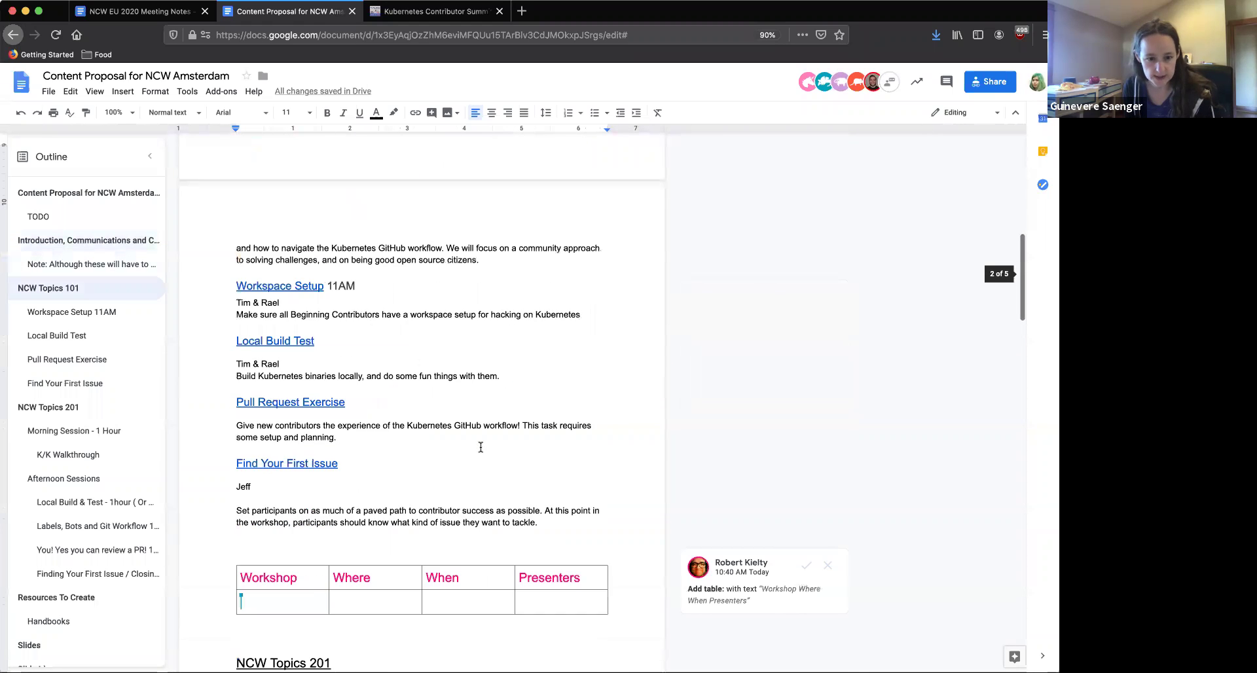
scroll(481, 447, down, 2)
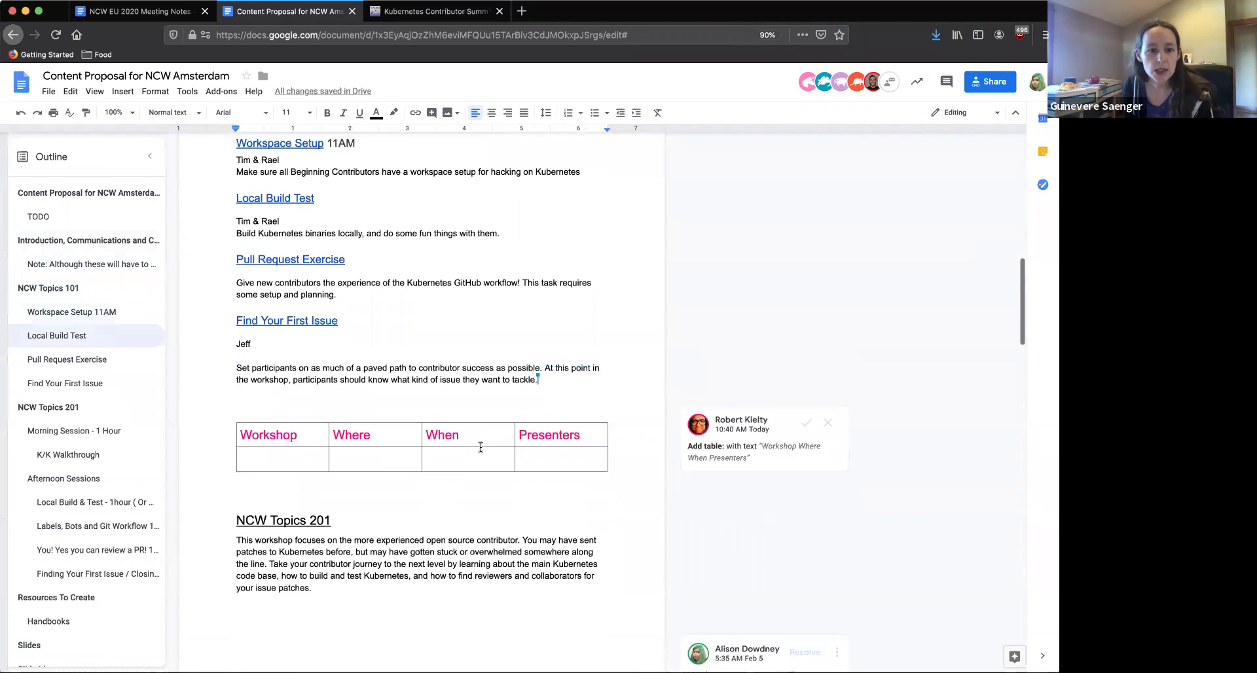
scroll(480, 447, down, 1)
scroll(481, 443, up, 2)
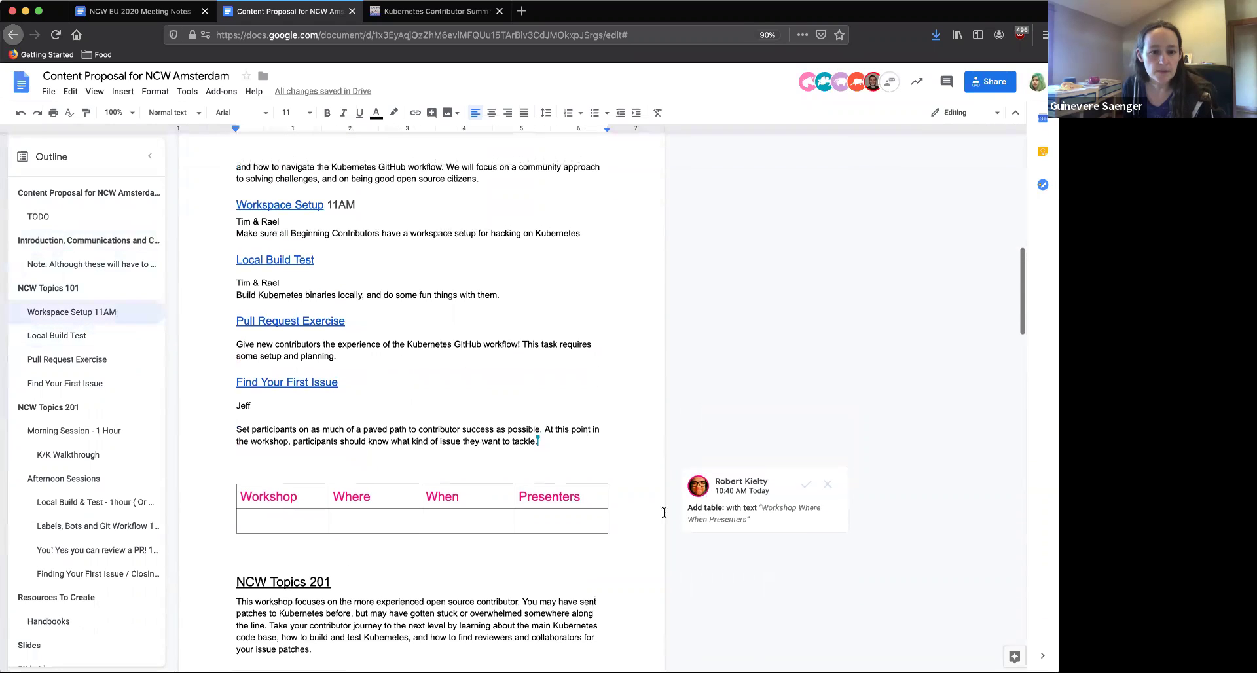
click(806, 480)
click(581, 511)
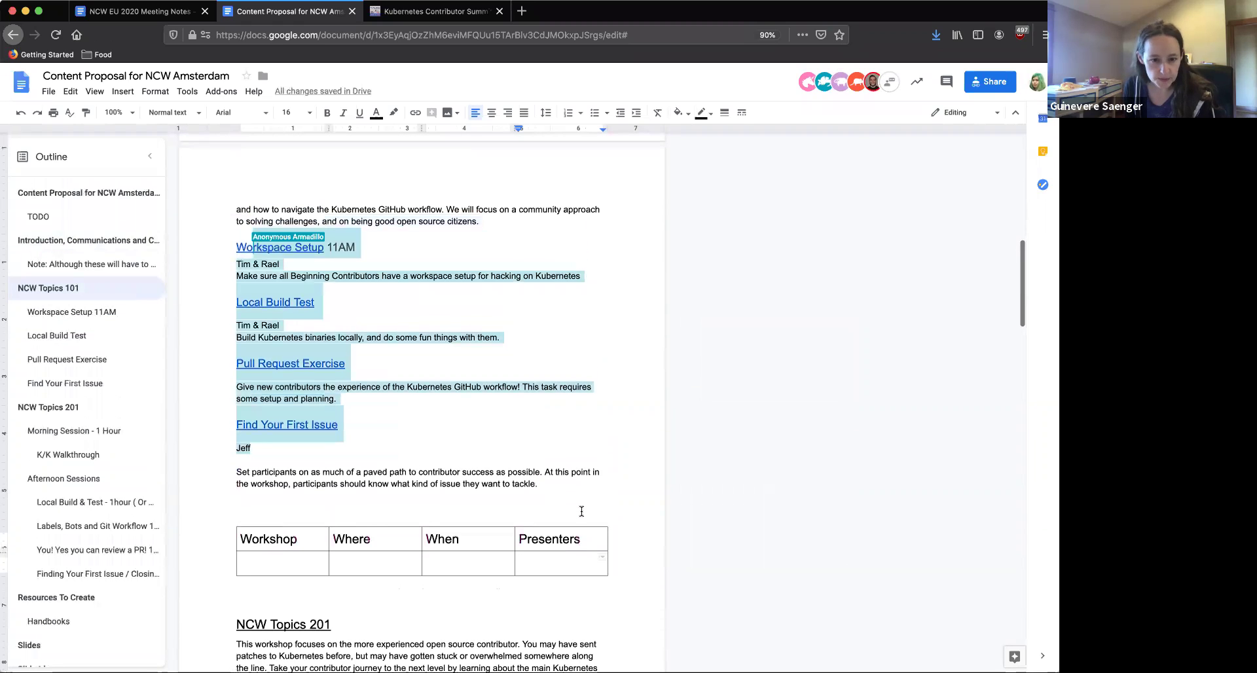
- Move from the Workshop and Where header cells down into the table's first row
scroll(582, 511, up, 8)
scroll(581, 511, down, 10)
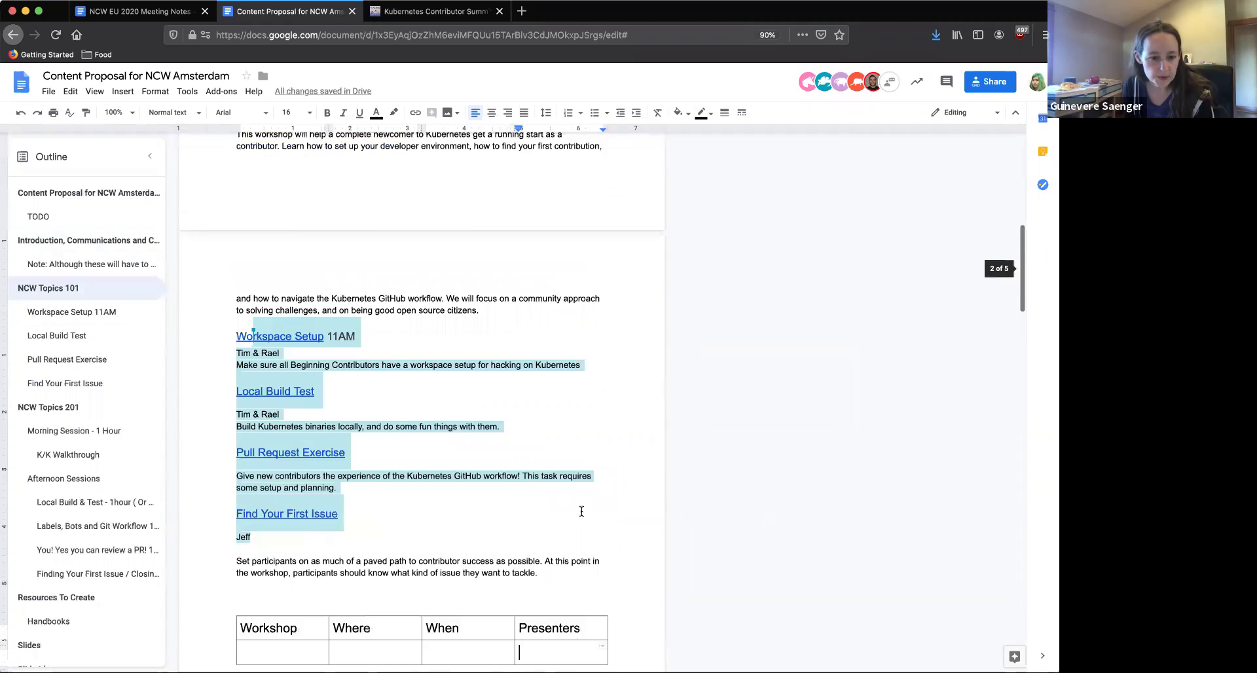
click(304, 511)
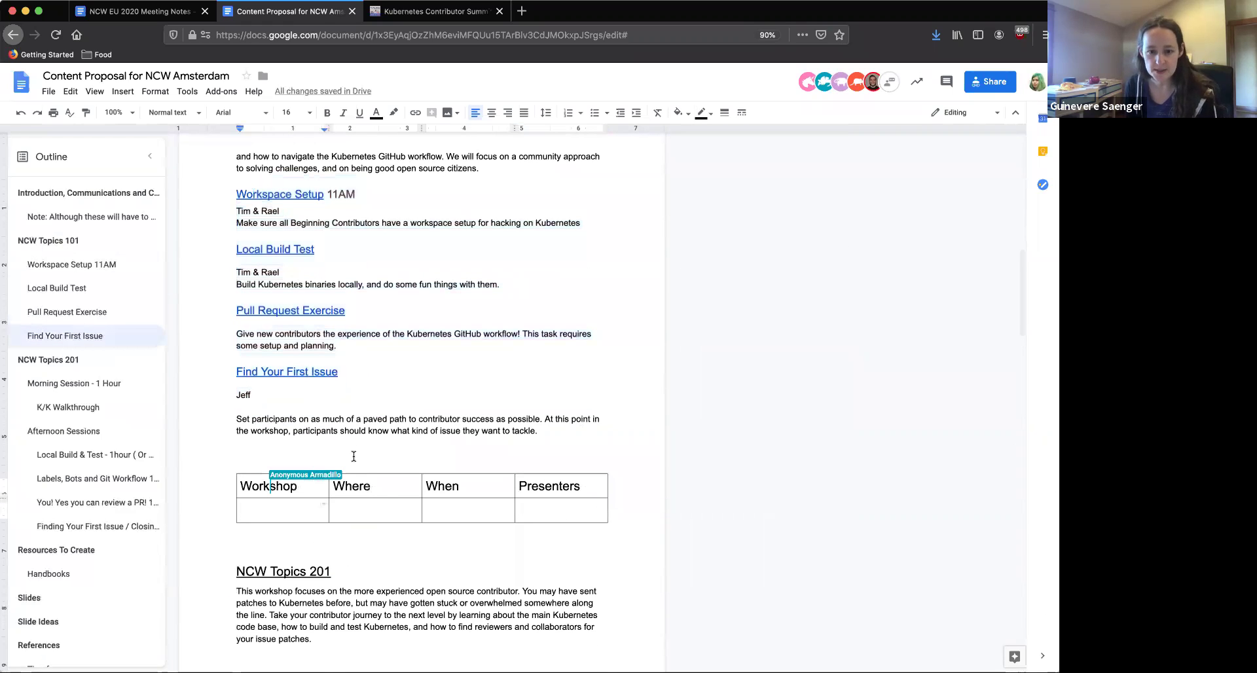
click(410, 508)
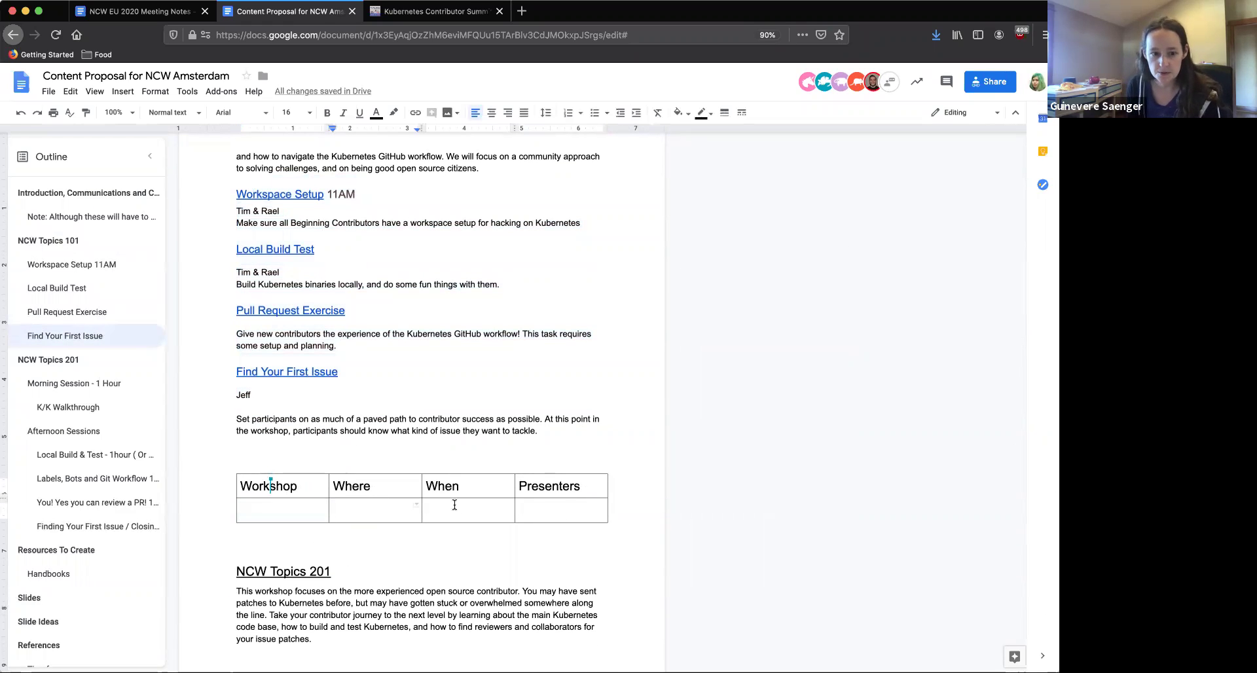
scroll(445, 365, up, 1)
scroll(445, 365, up, 5)
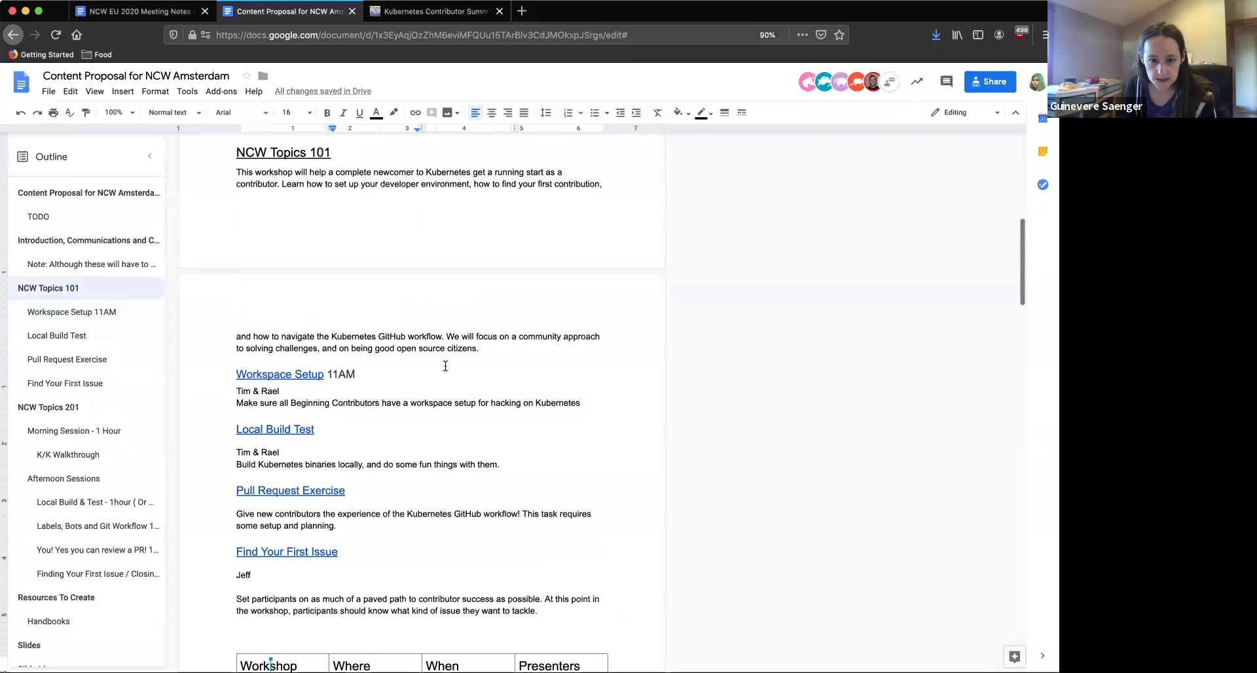
scroll(606, 363, down, 9)
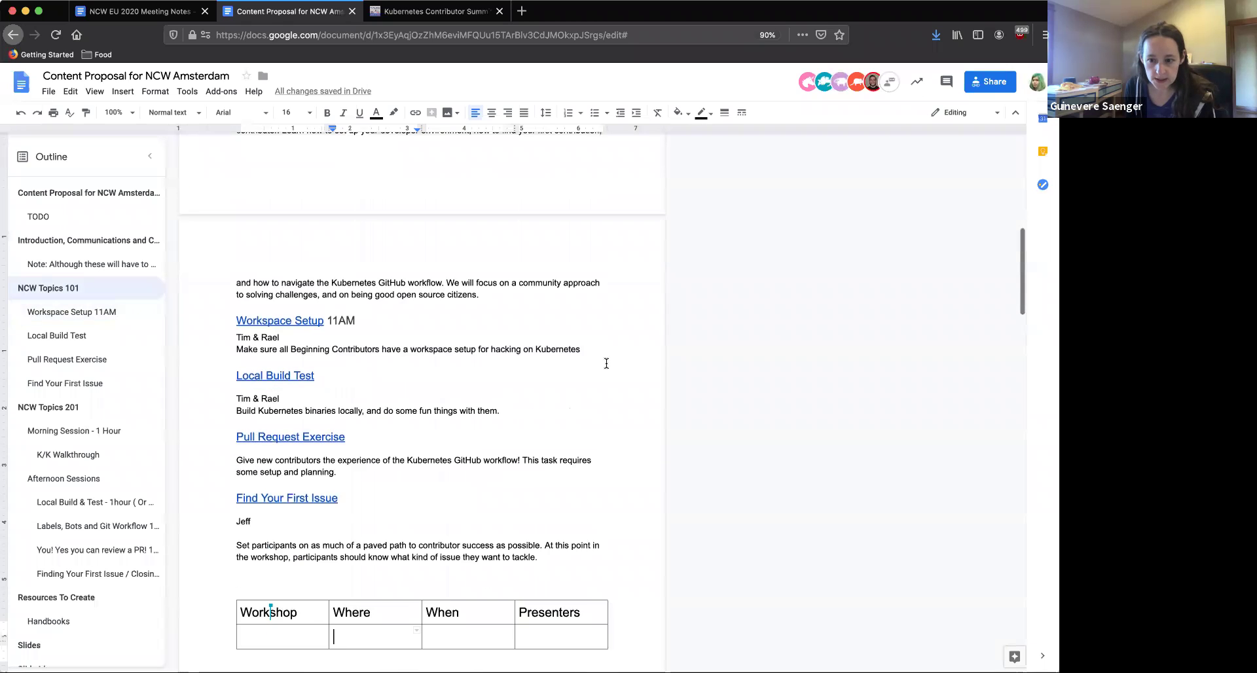
scroll(606, 363, down, 18)
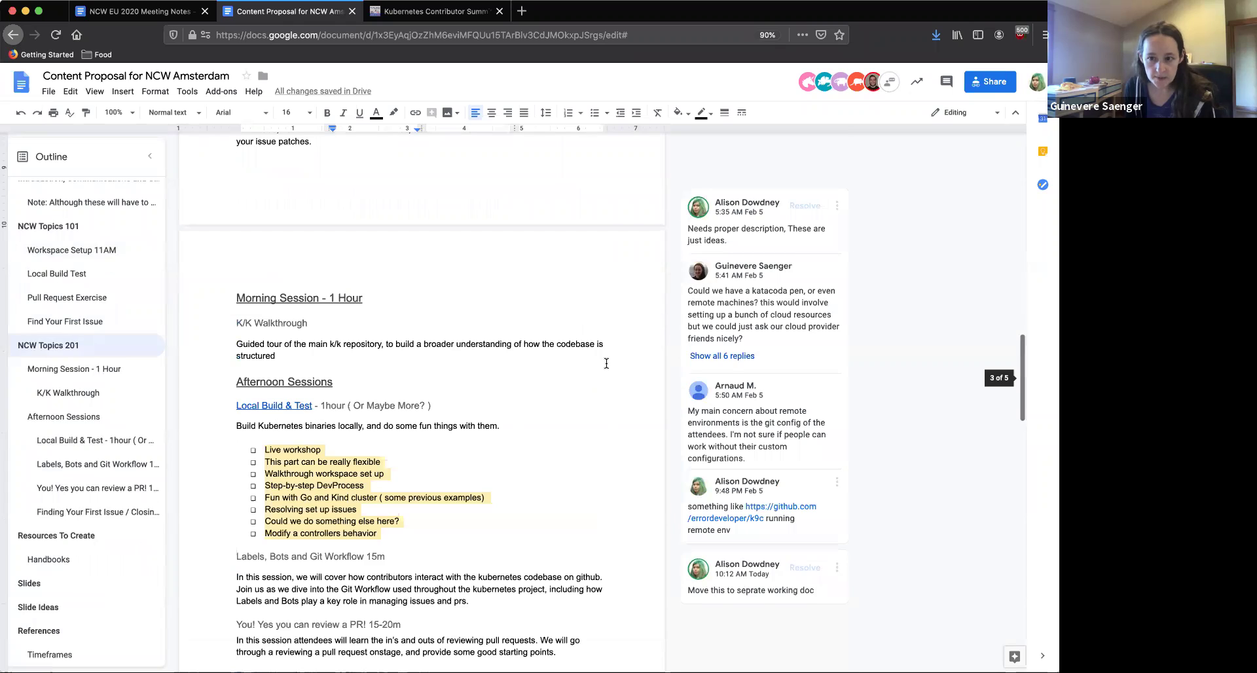
scroll(606, 364, up, 20)
scroll(606, 363, down, 4)
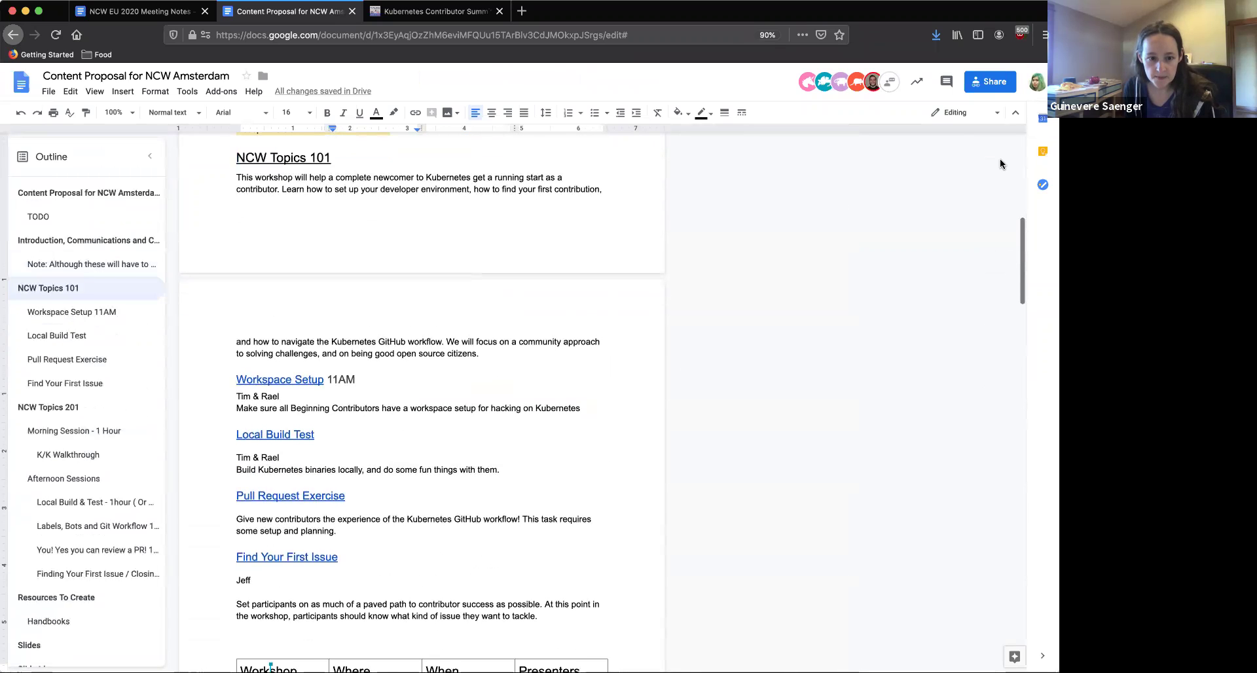
scroll(625, 396, up, 6)
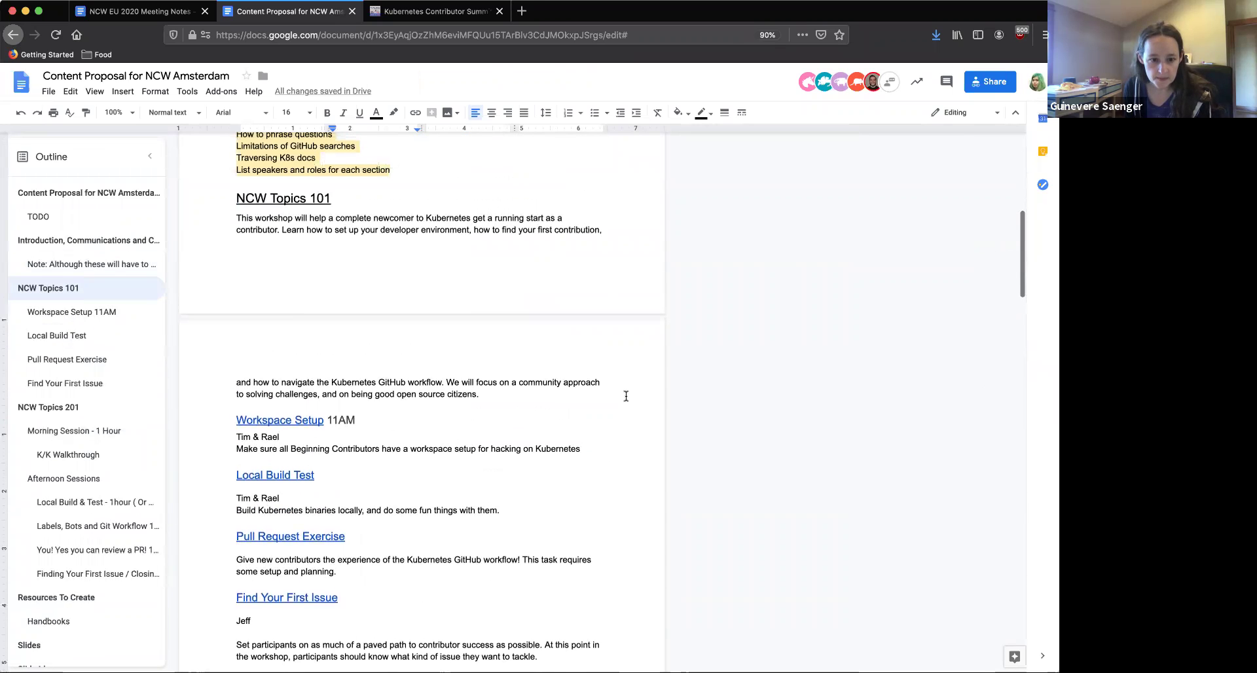
scroll(626, 396, down, 6)
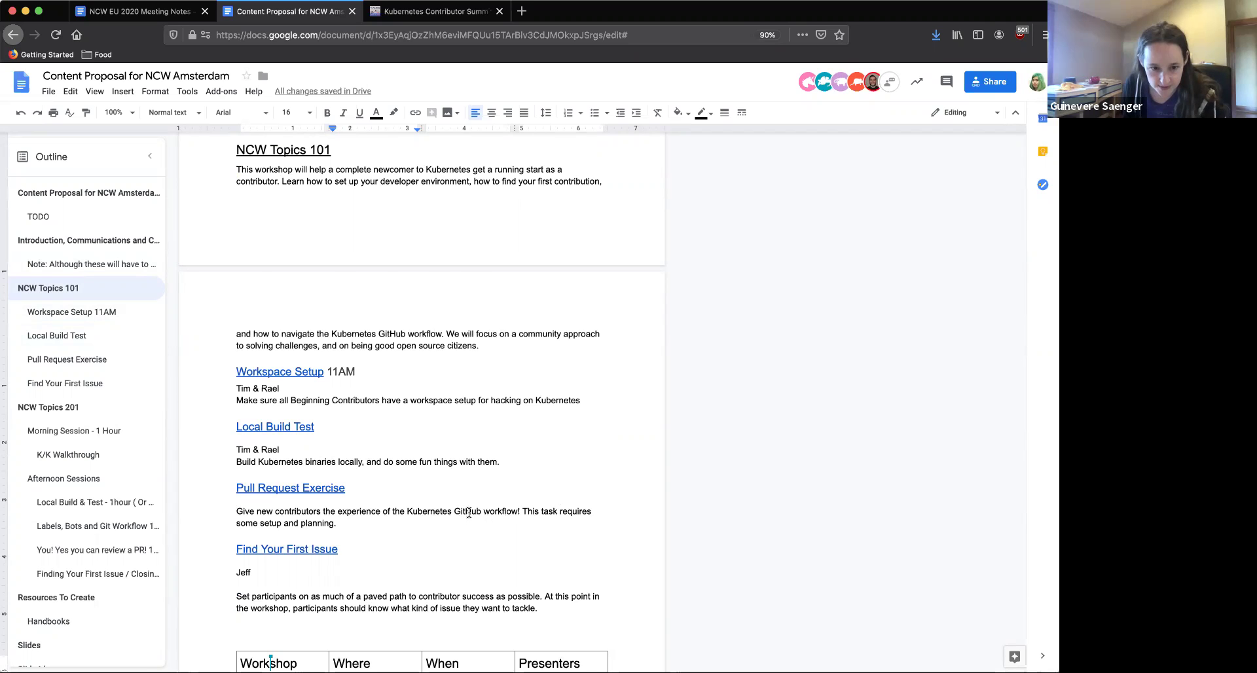
scroll(472, 514, down, 2)
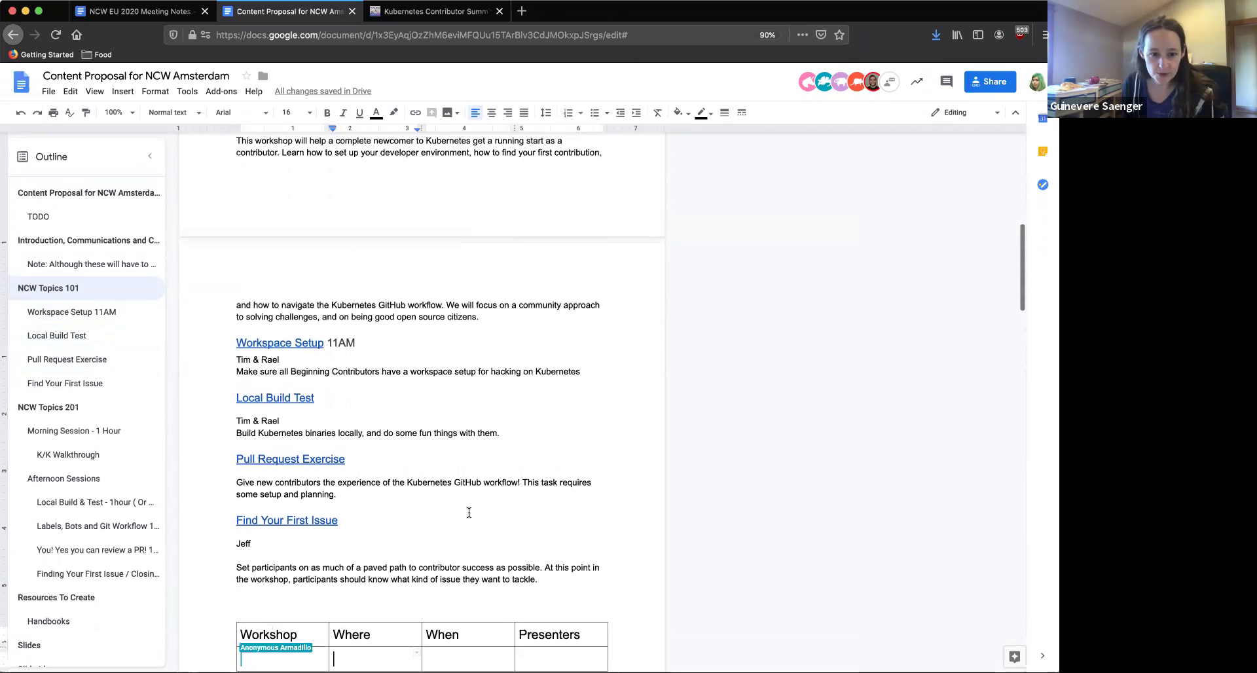
key(Down)
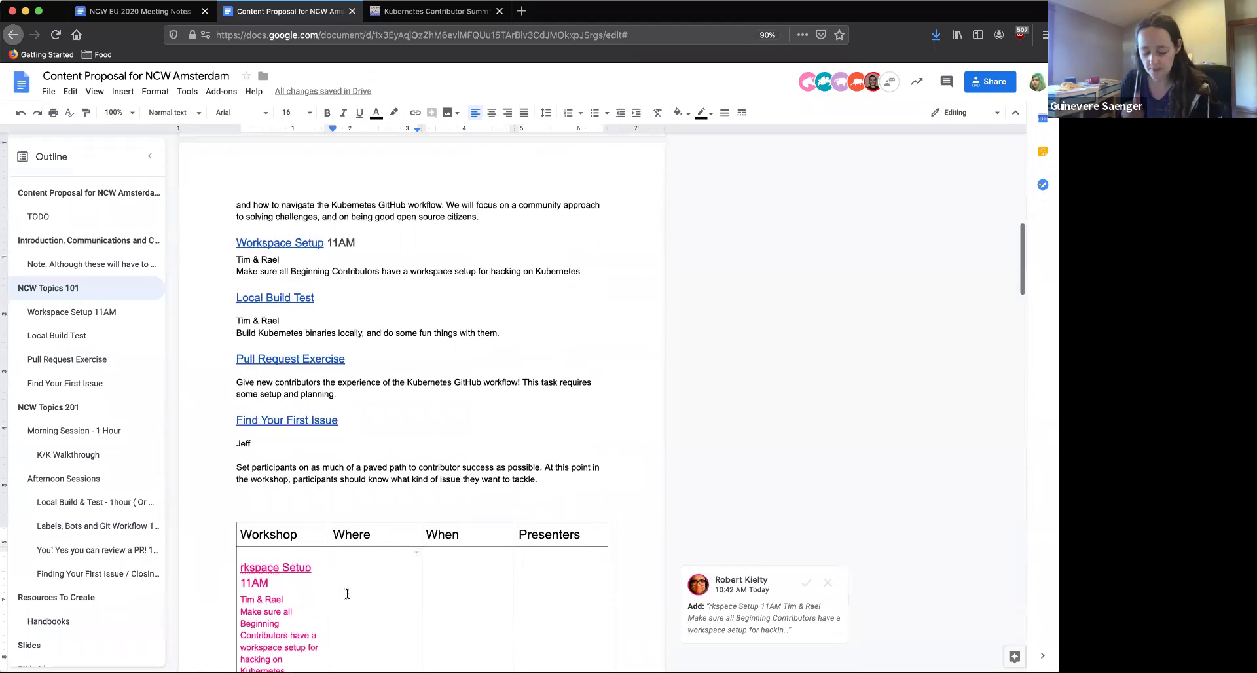
- Accept the suggested Workspace Setup and Local Build Test text in the first Workshop cell
scroll(366, 602, down, 2)
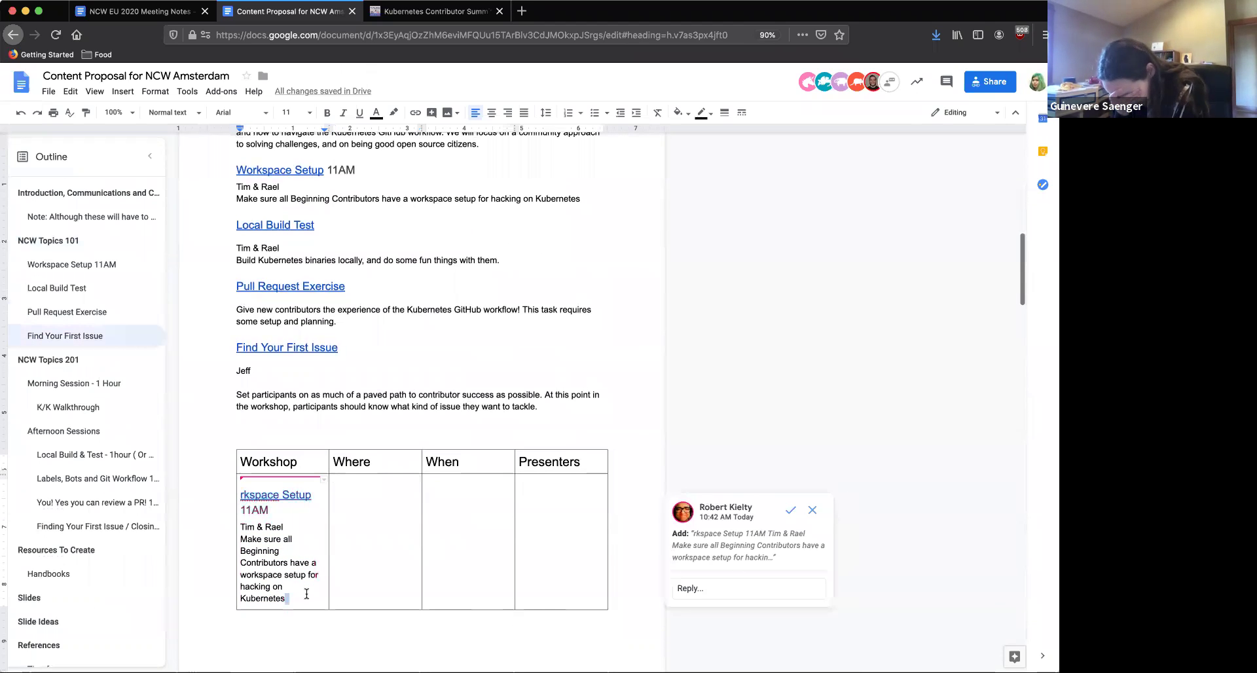
click(316, 544)
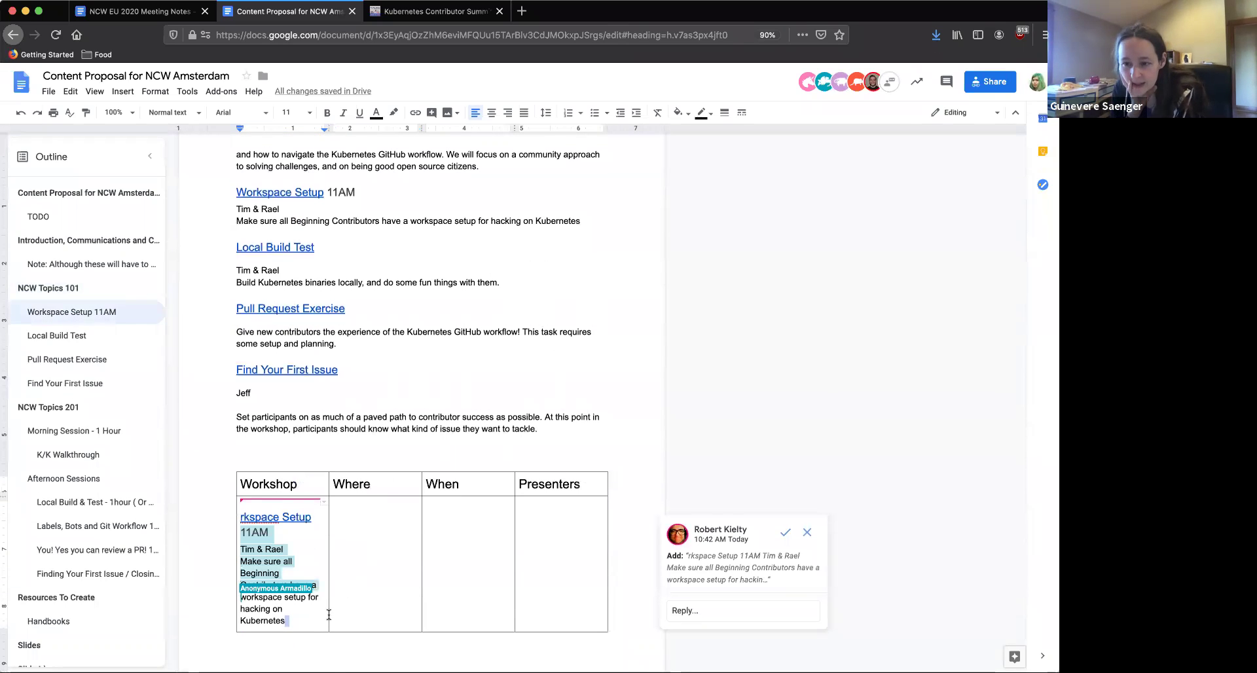
scroll(426, 441, up, 1)
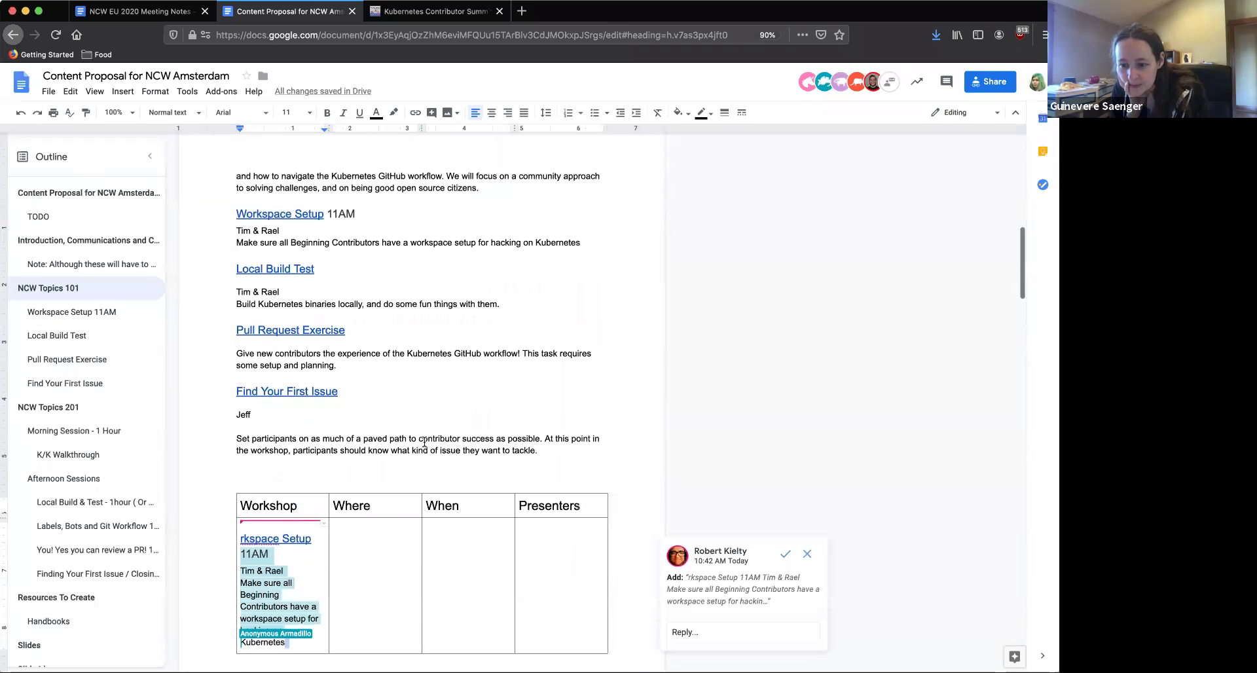
scroll(424, 442, down, 1)
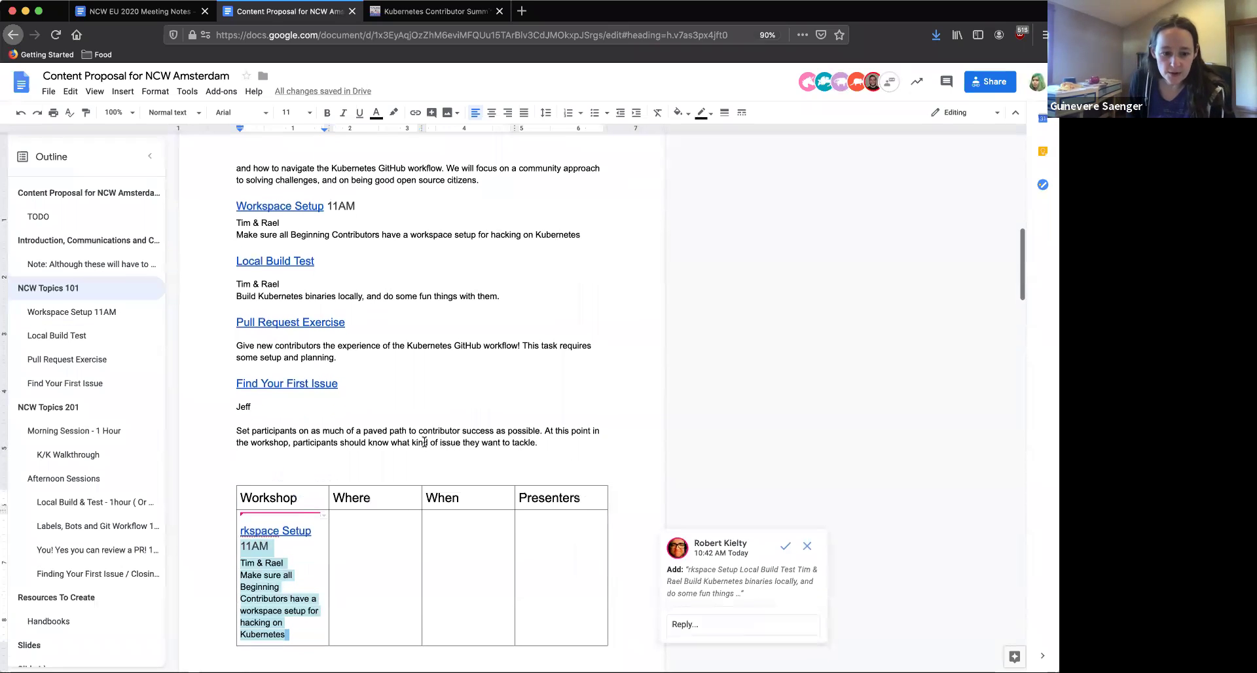
click(365, 524)
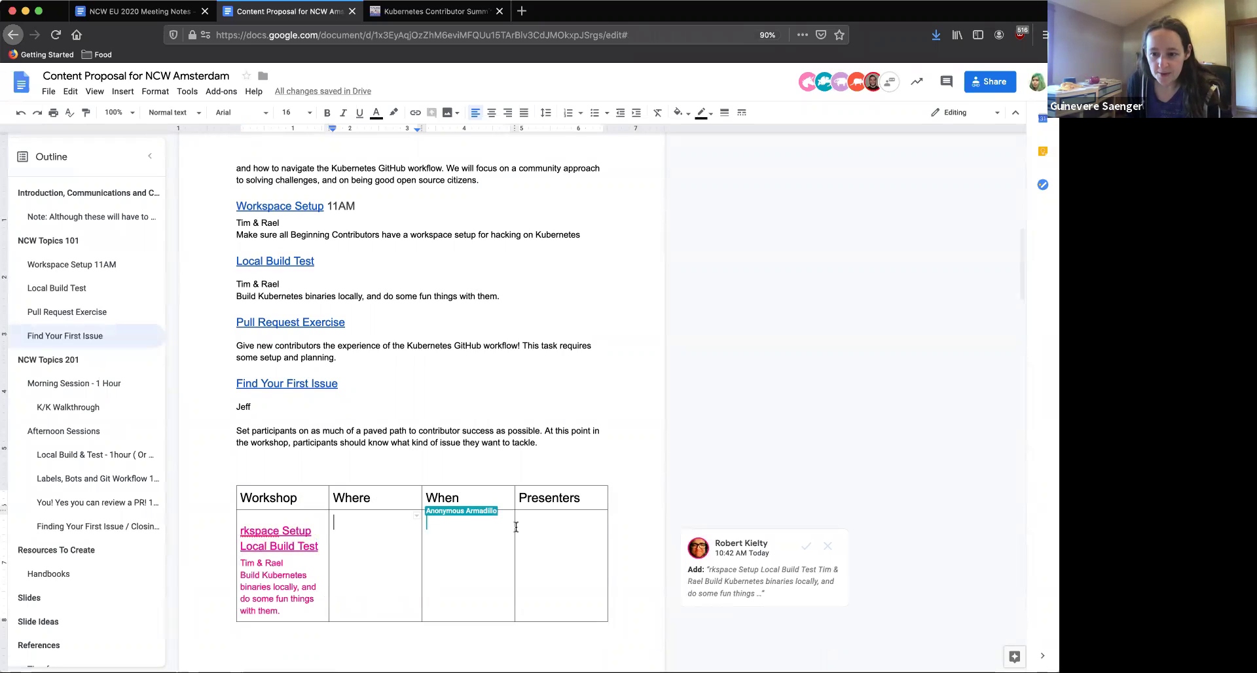
click(806, 545)
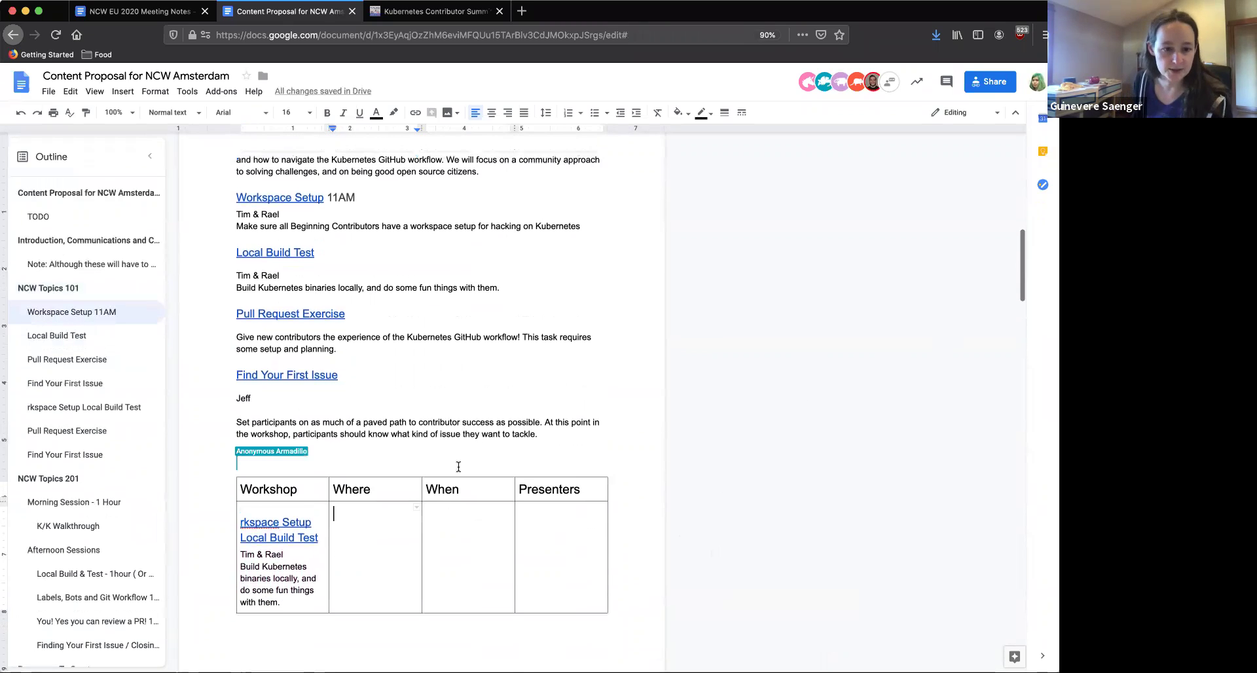
- Select the session text in the Workshop cell to review it
click(297, 575)
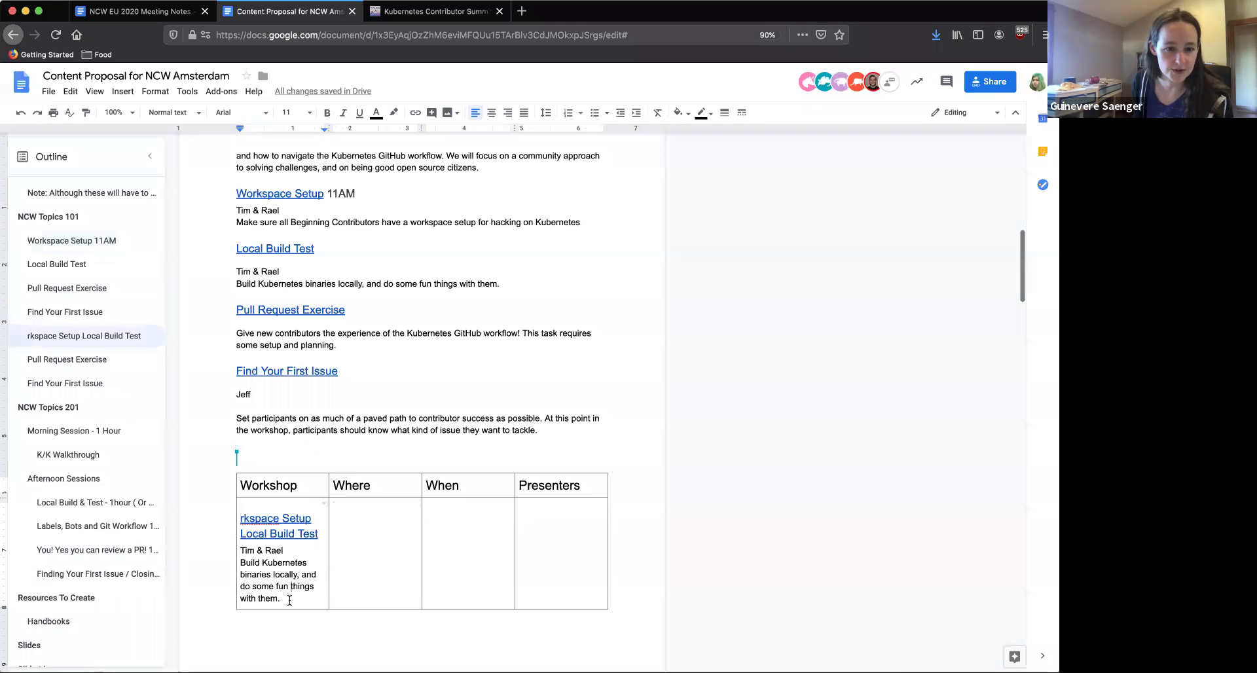
drag(289, 600, 281, 599)
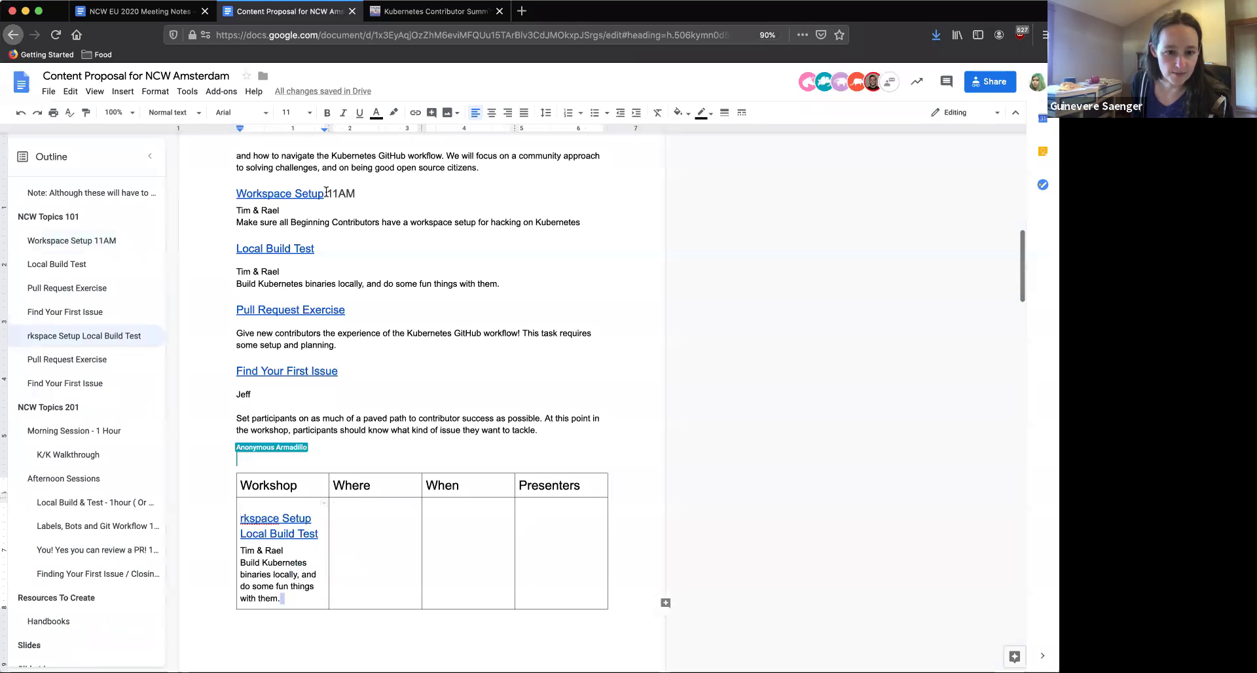
drag(326, 192, 237, 193)
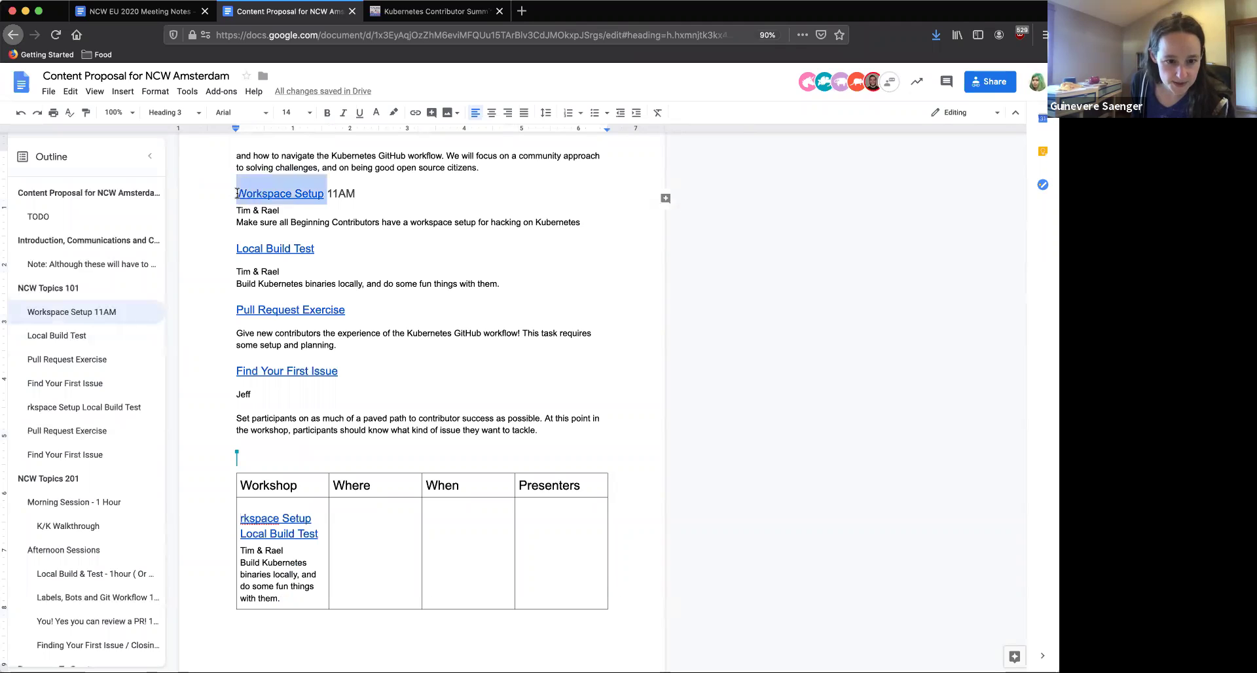
drag(336, 595, 365, 594)
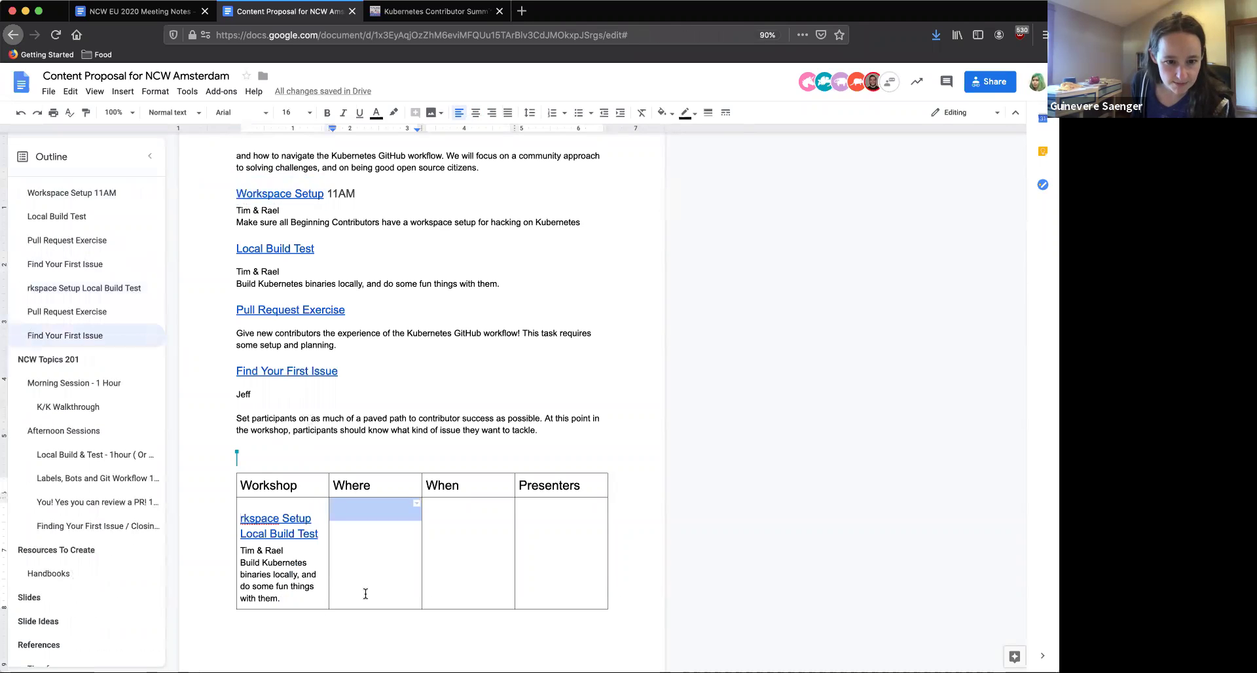
click(299, 586)
drag(281, 598, 243, 519)
- Leave the table and go to the end of the Pull Request Exercise heading
click(385, 422)
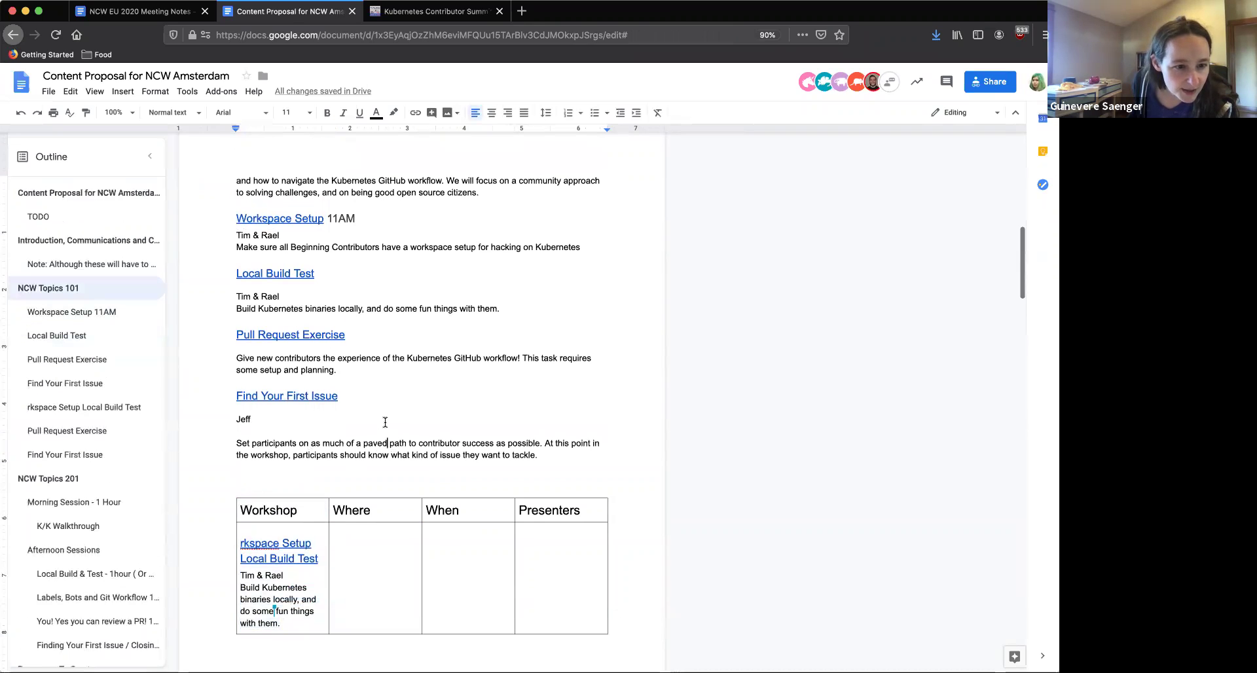
scroll(373, 439, down, 1)
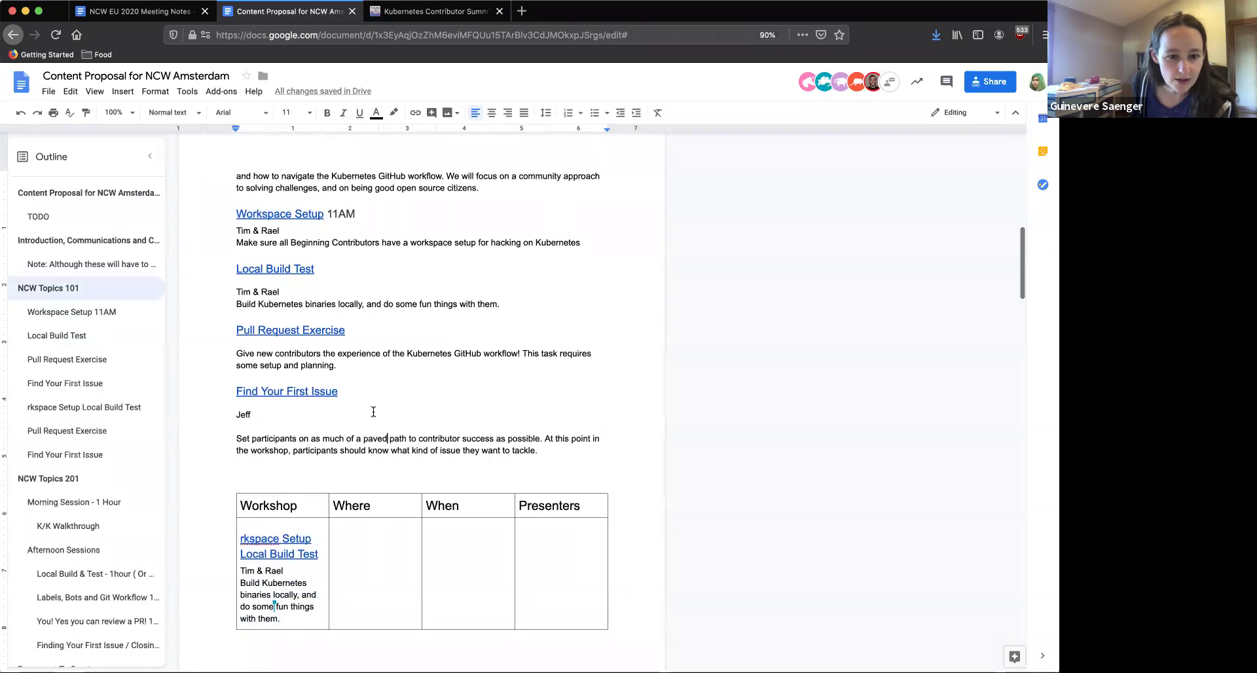
click(324, 476)
scroll(362, 340, up, 1)
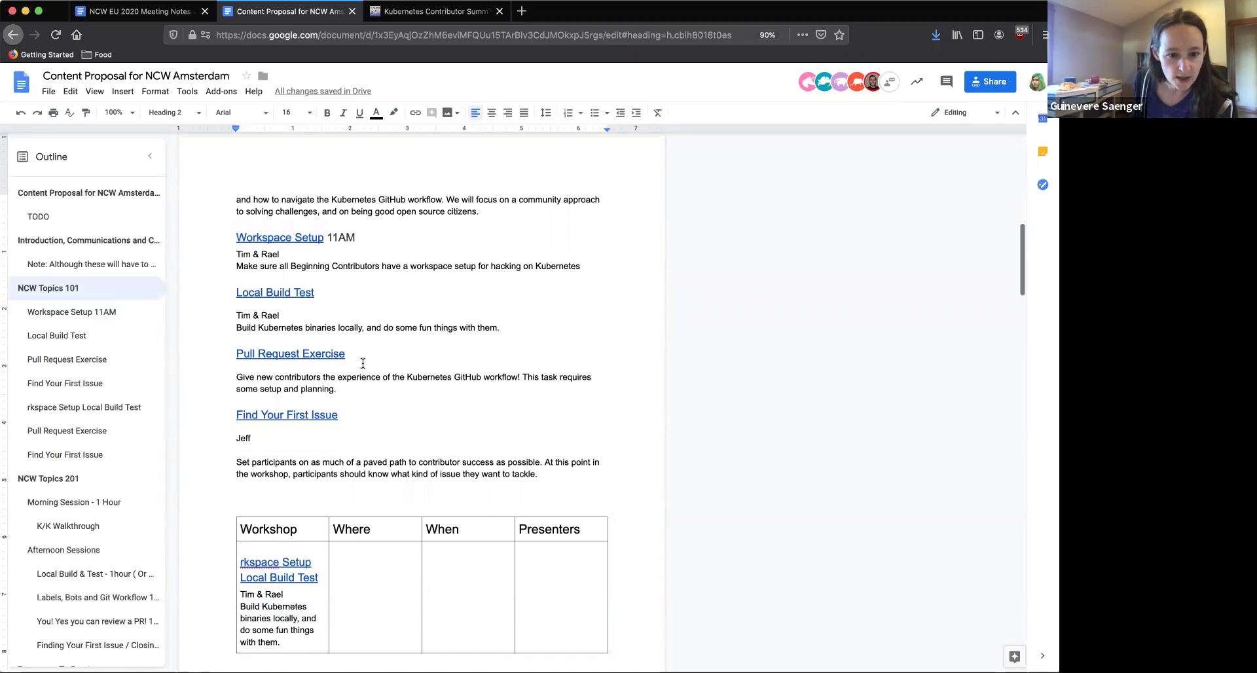
click(362, 364)
- Add a presenter's name on a new line under the Pull Request Exercise heading
key(Return)
text(Gui)
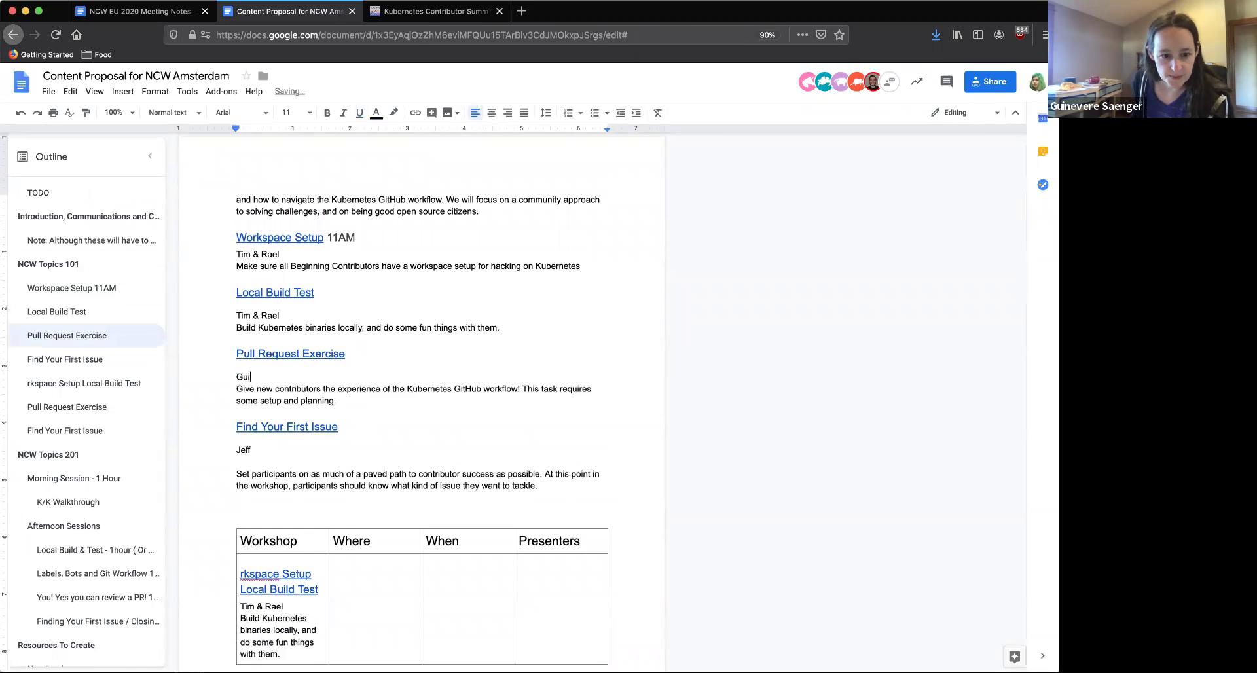
text(nevere)
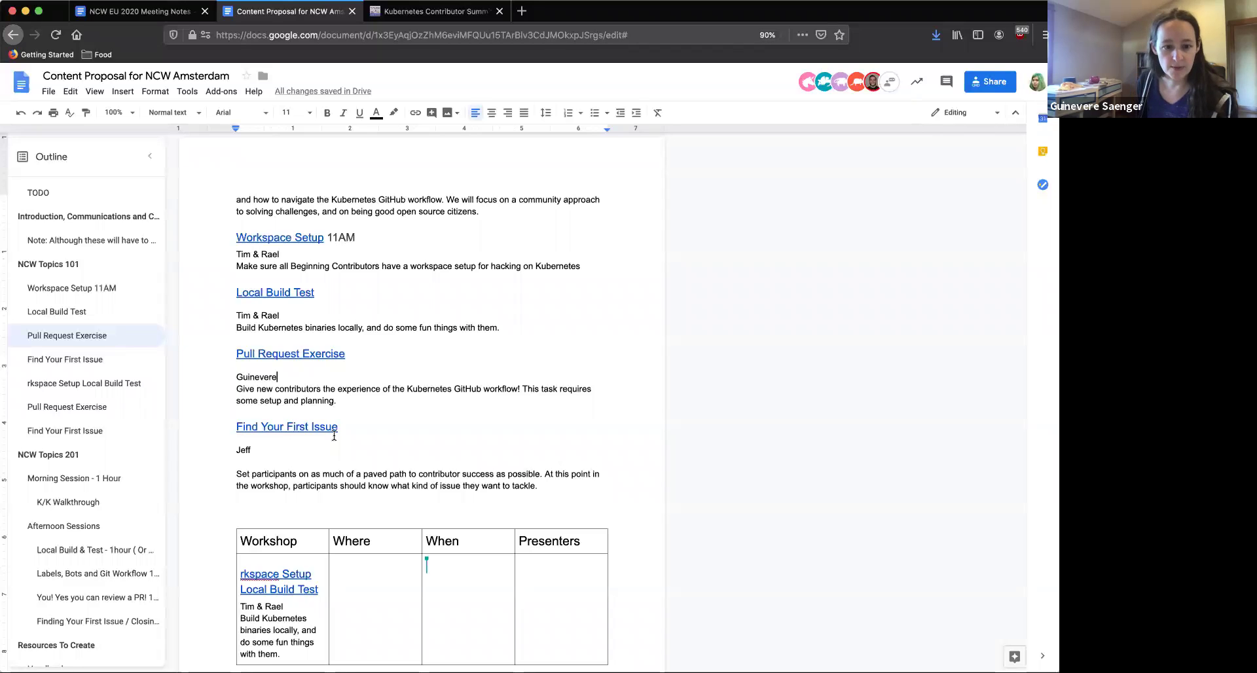
scroll(337, 431, down, 2)
- Delete the empty line below the presenter name under Find Your First Issue
click(347, 403)
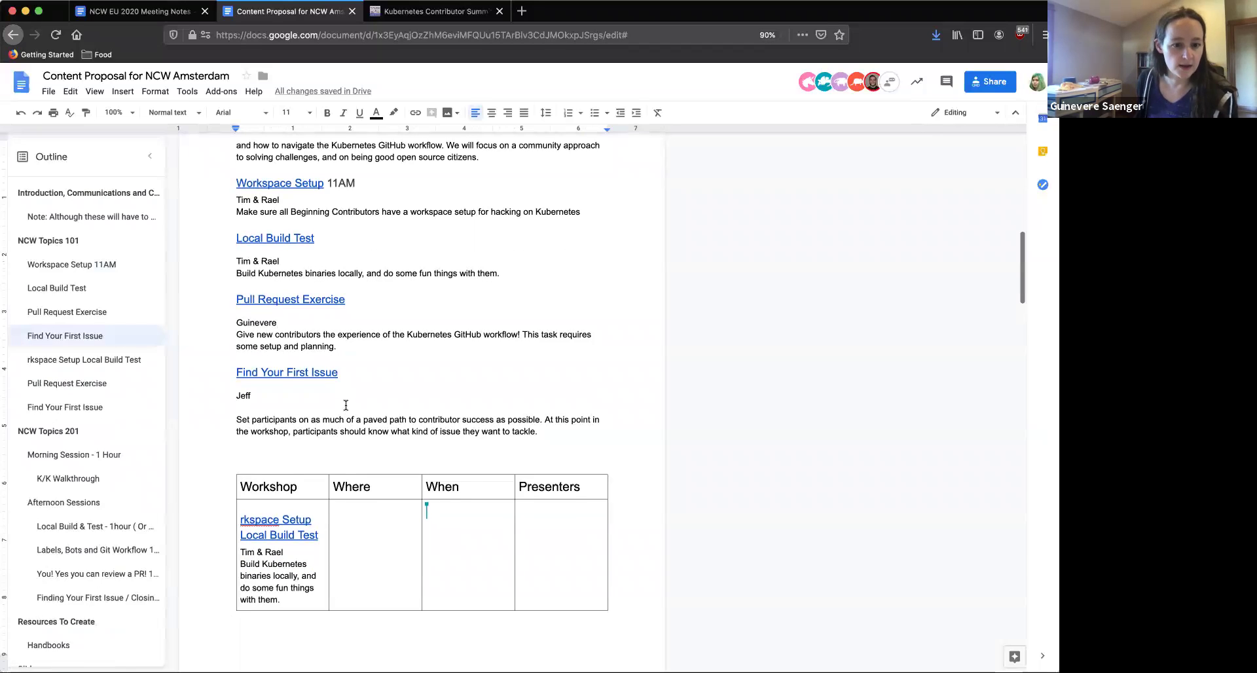
scroll(345, 405, up, 1)
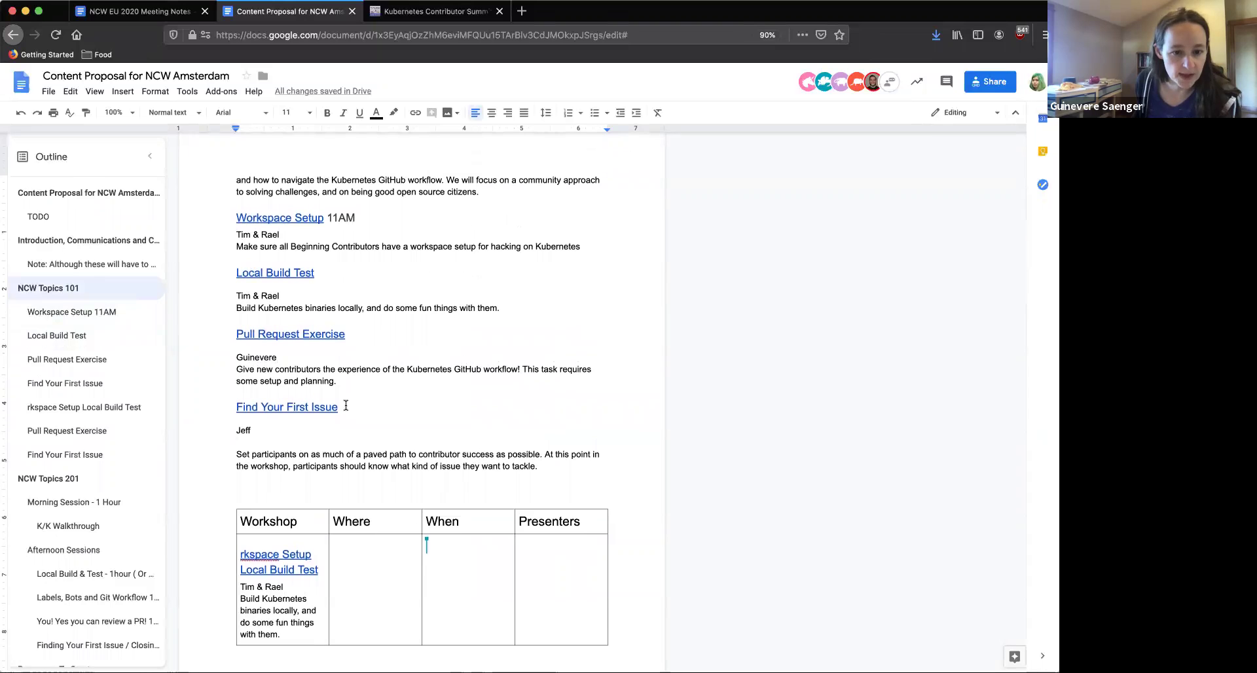
key(BackSpace)
scroll(322, 424, down, 1)
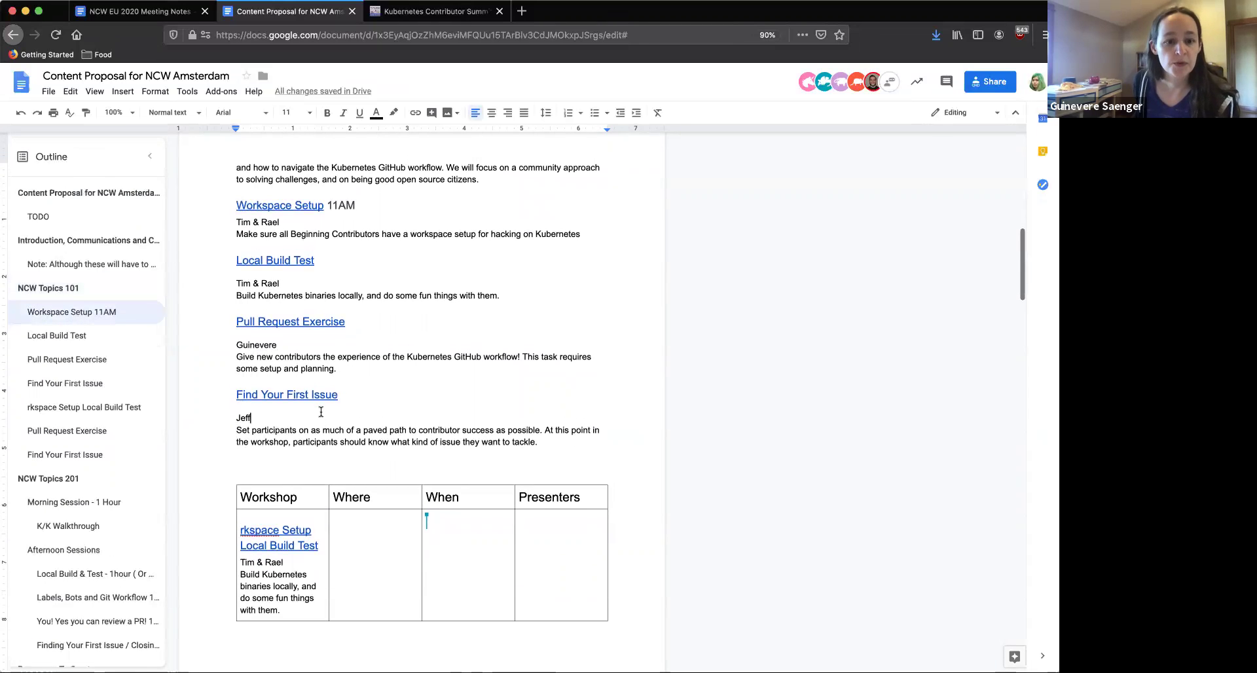
scroll(406, 233, up, 2)
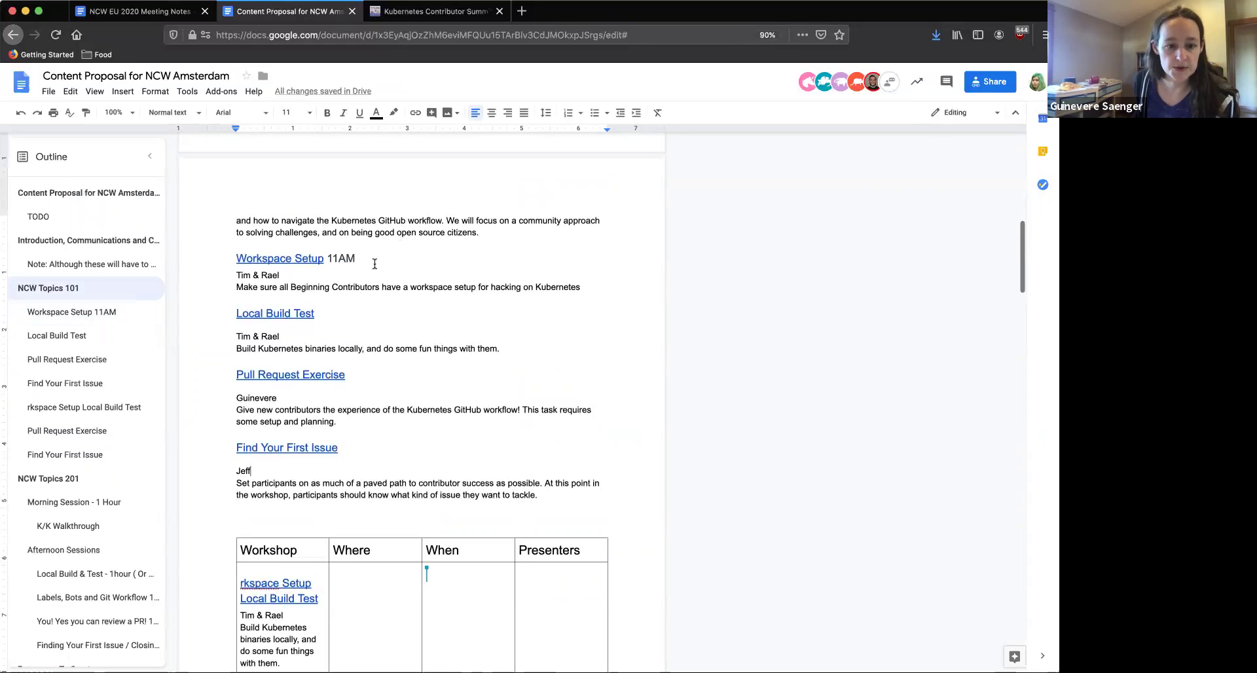
- Go to the ends of the Local Build Test, Find Your First Issue and Pull Request Exercise headings
click(362, 315)
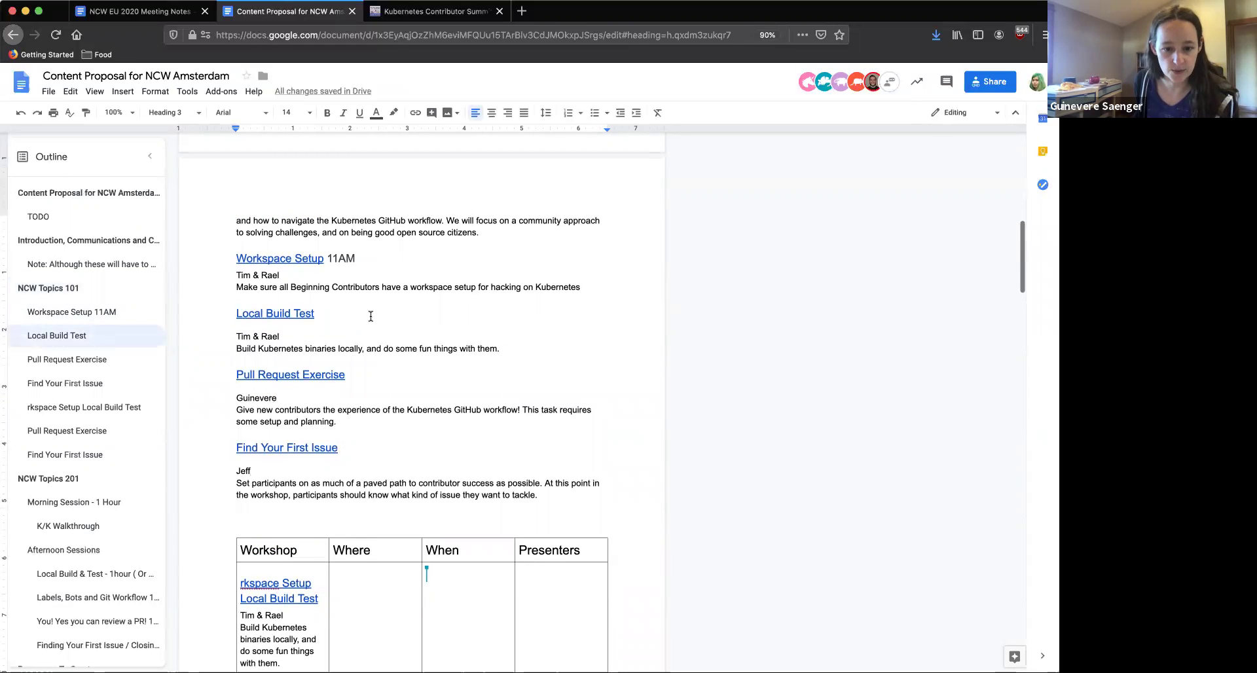
scroll(370, 278, up, 2)
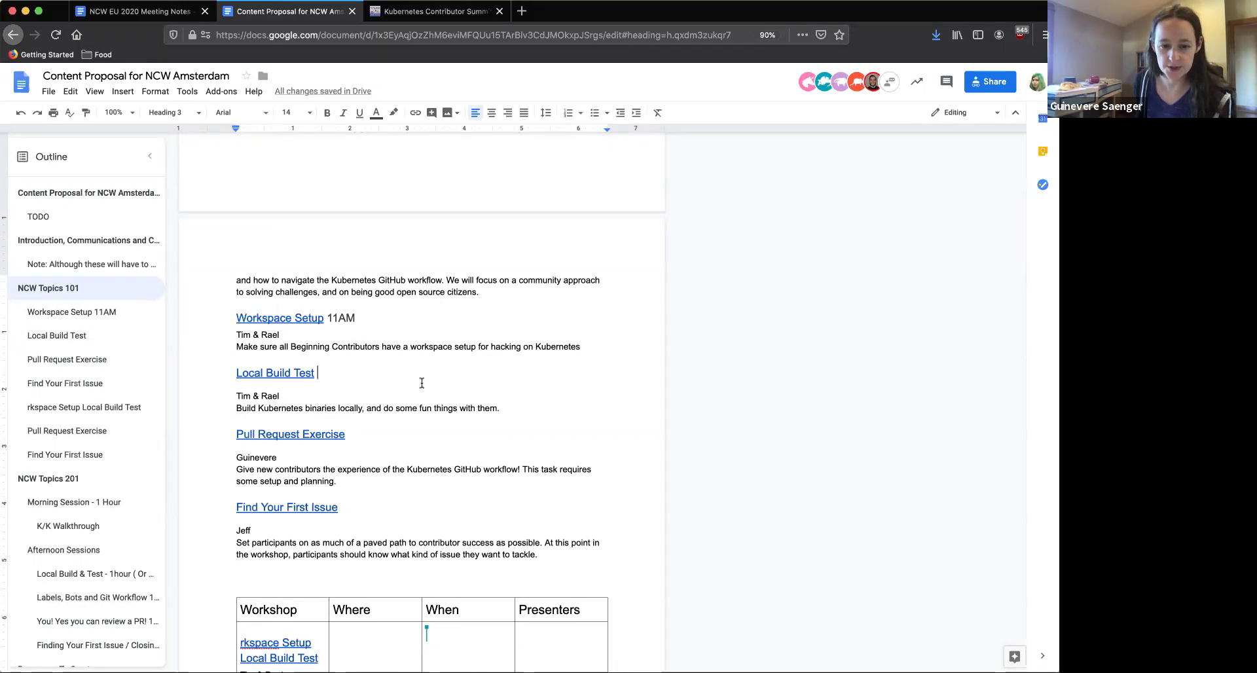
scroll(422, 383, down, 3)
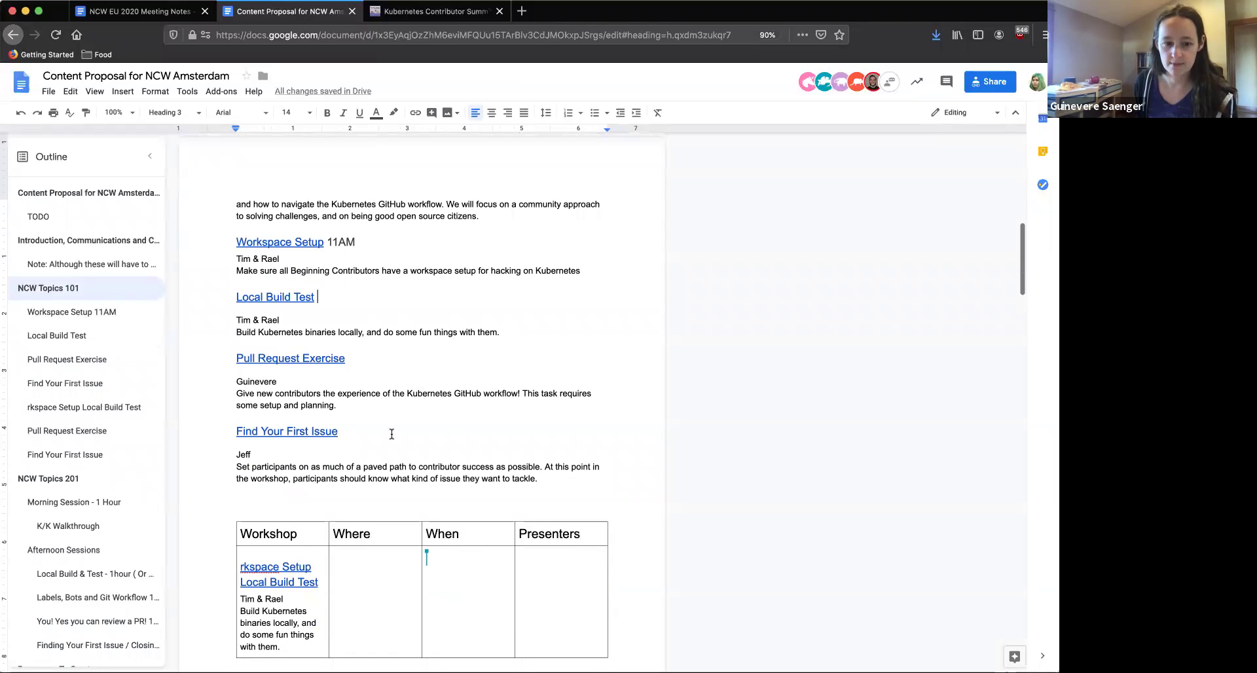
click(394, 434)
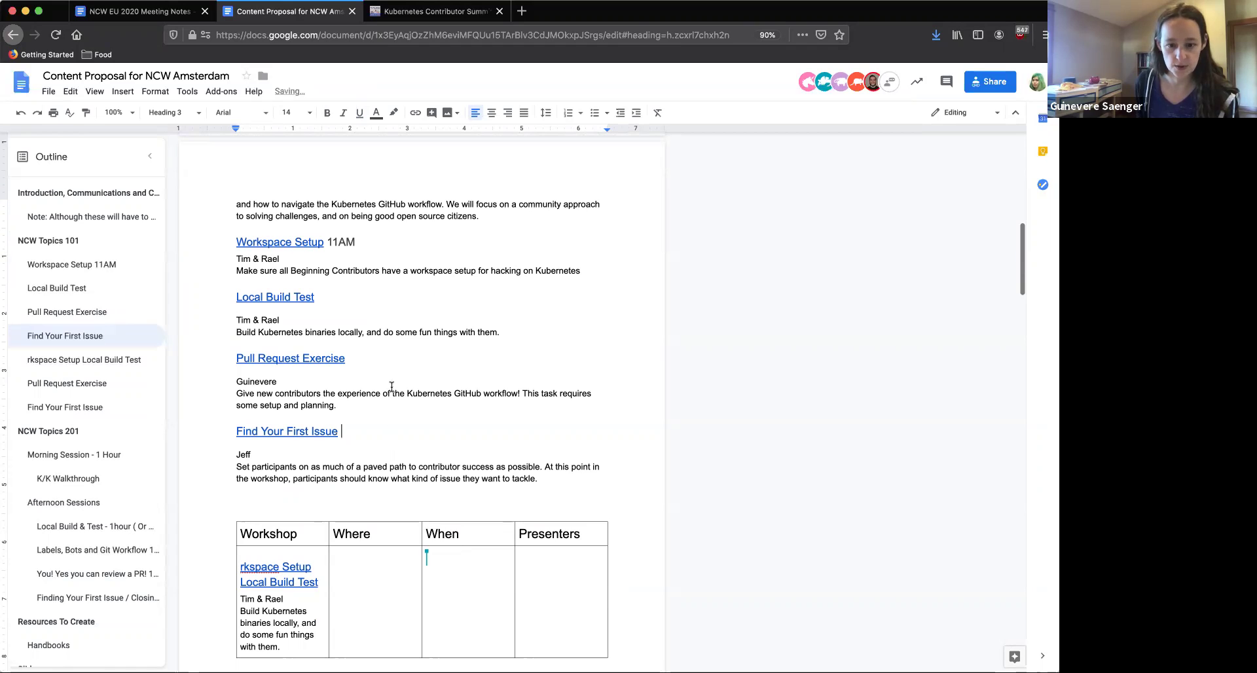
click(392, 358)
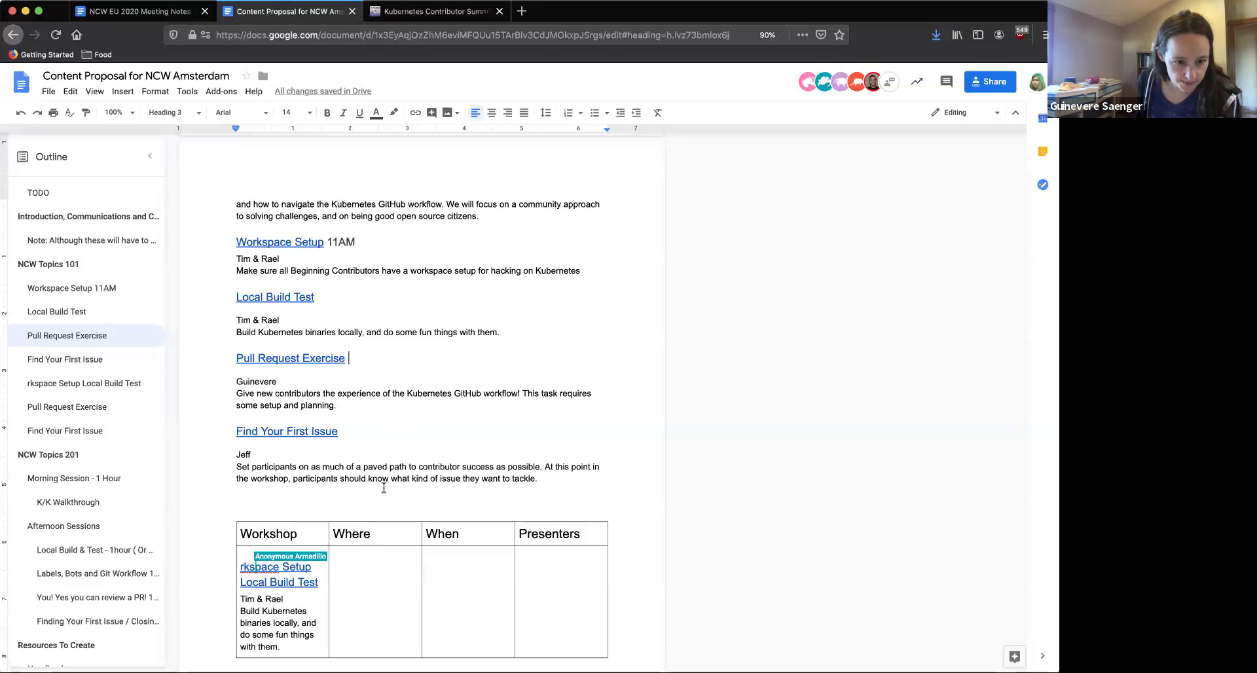
- Add a 'Scavenger Hunt' line after the K/K Walkthrough description and start a presenter line under its heading
scroll(384, 488, down, 15)
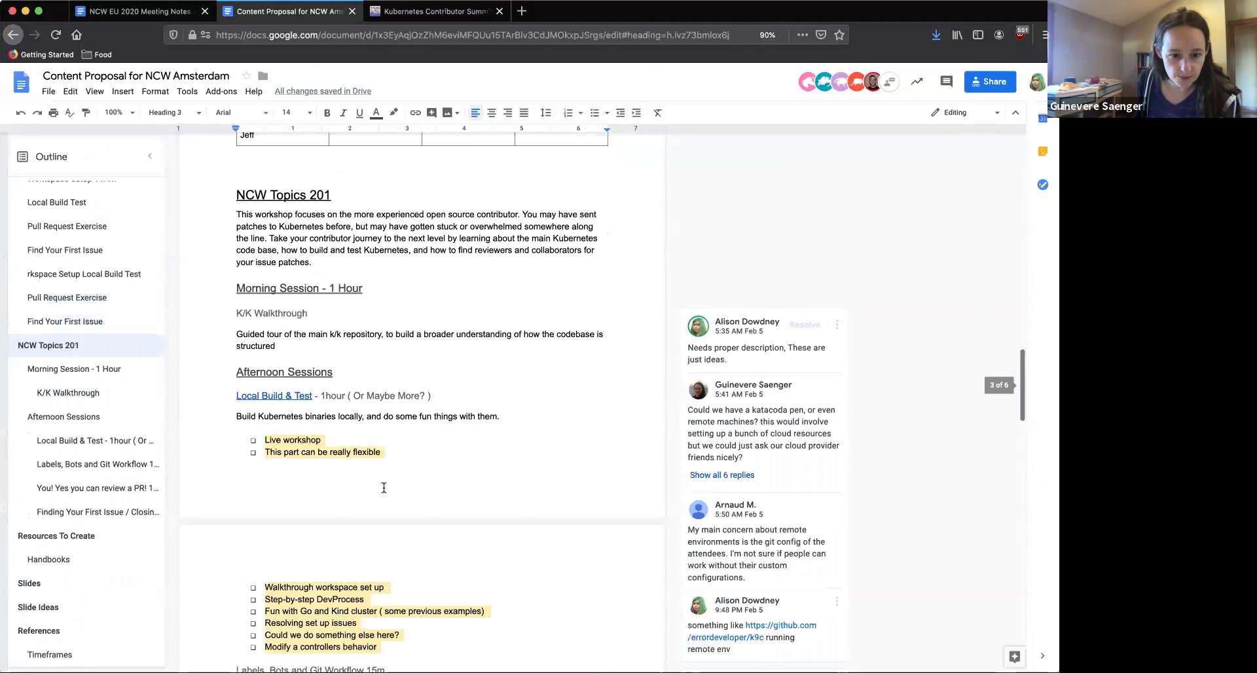
scroll(384, 488, down, 5)
scroll(384, 488, up, 5)
scroll(384, 488, down, 3)
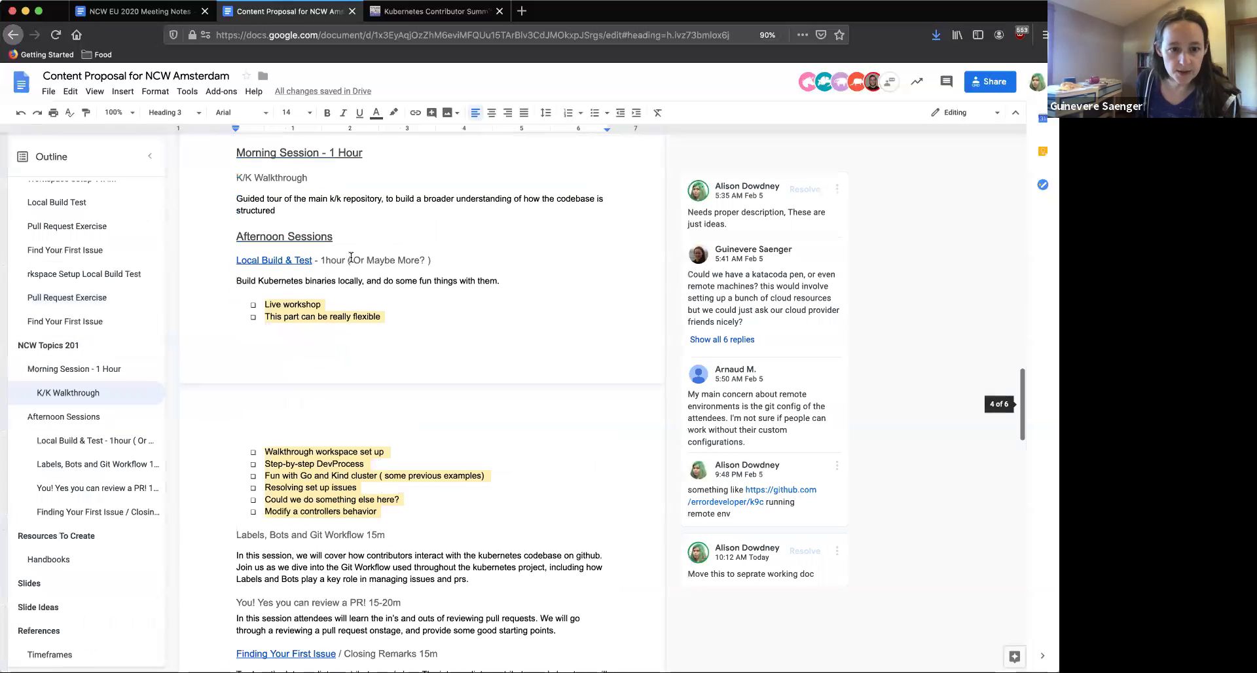
click(300, 210)
scroll(300, 210, up, 3)
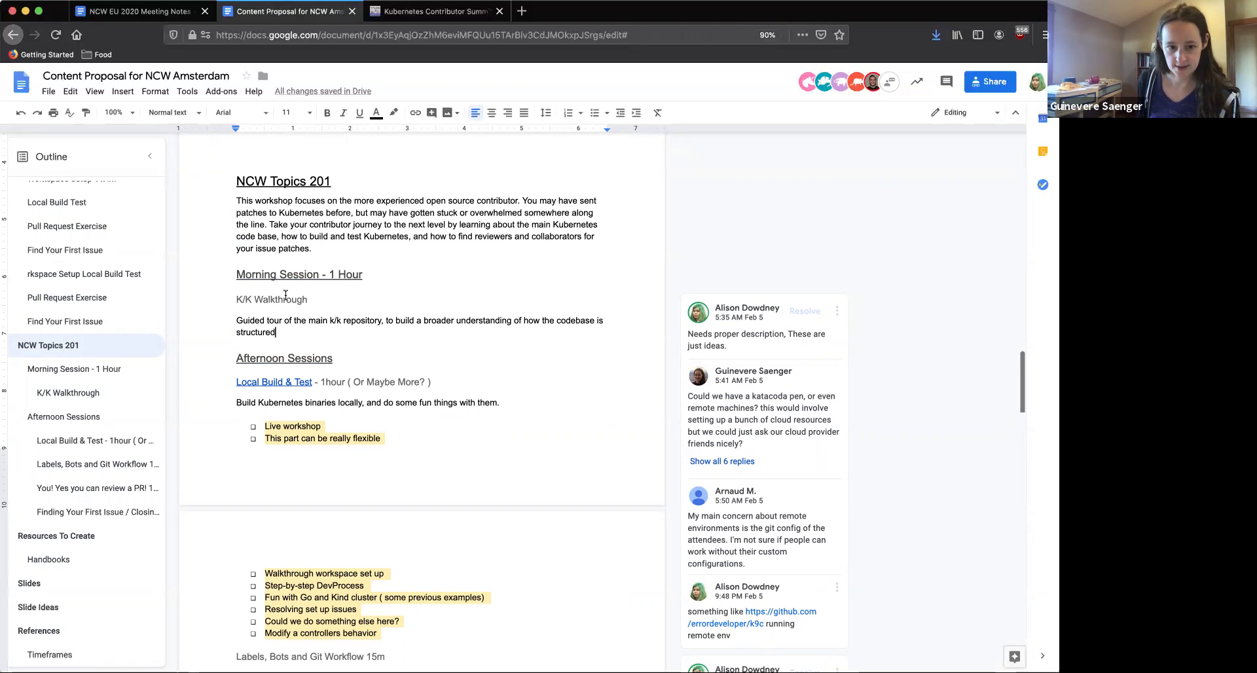
scroll(283, 308, down, 5)
scroll(281, 323, up, 1)
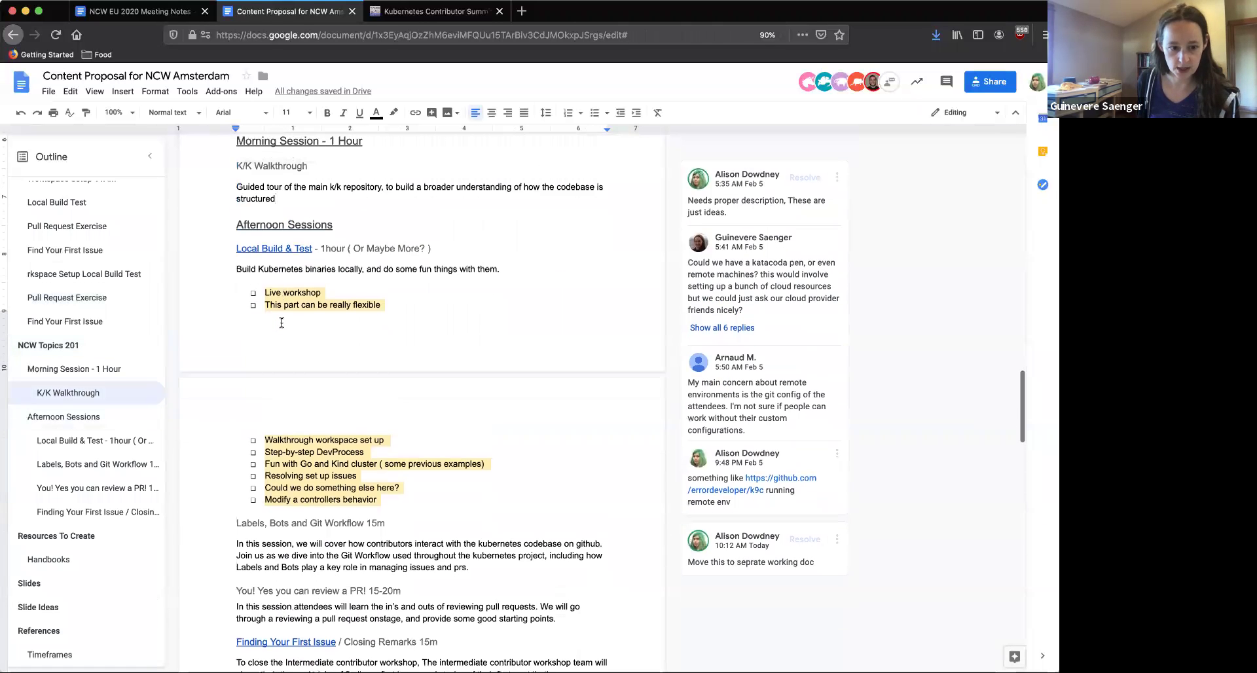
scroll(282, 322, up, 3)
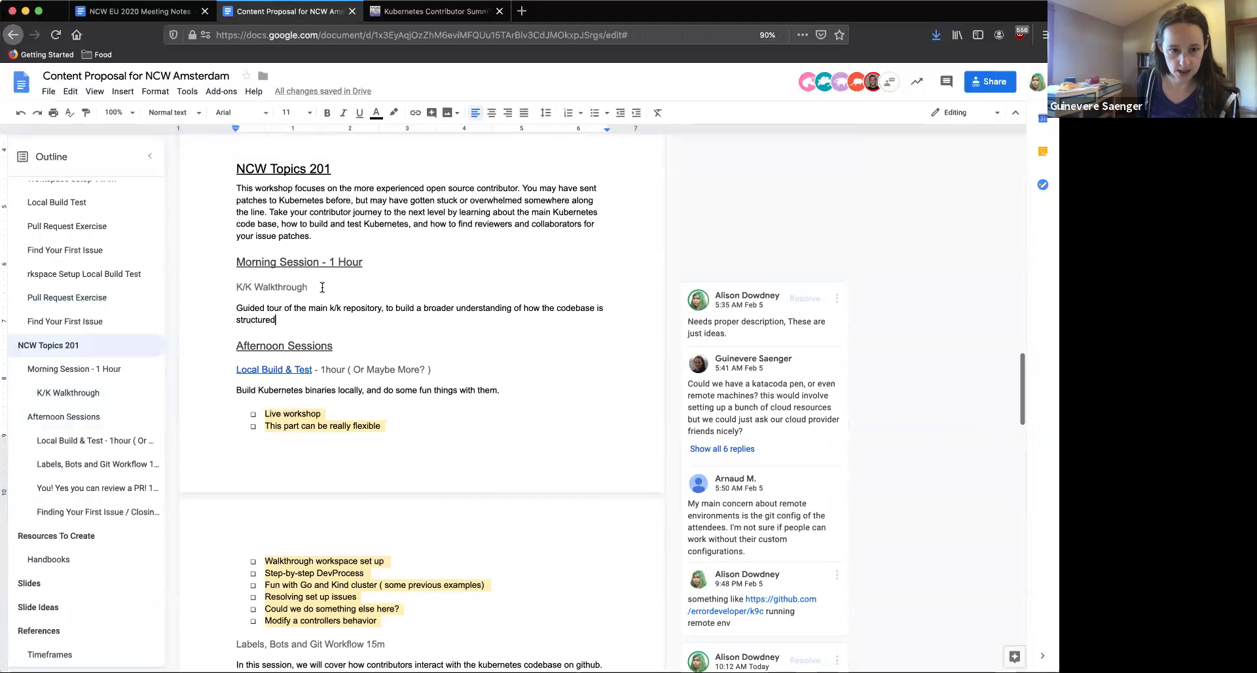
key(Return)
text(Scavenger Hunt)
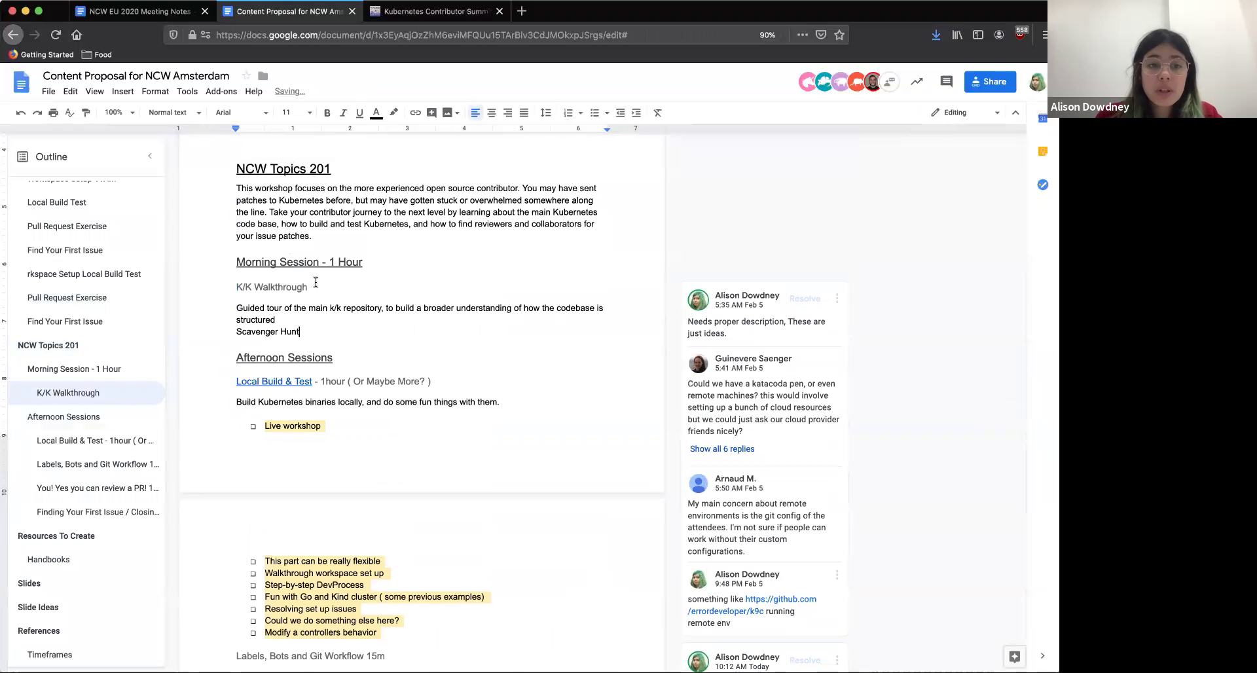
click(315, 286)
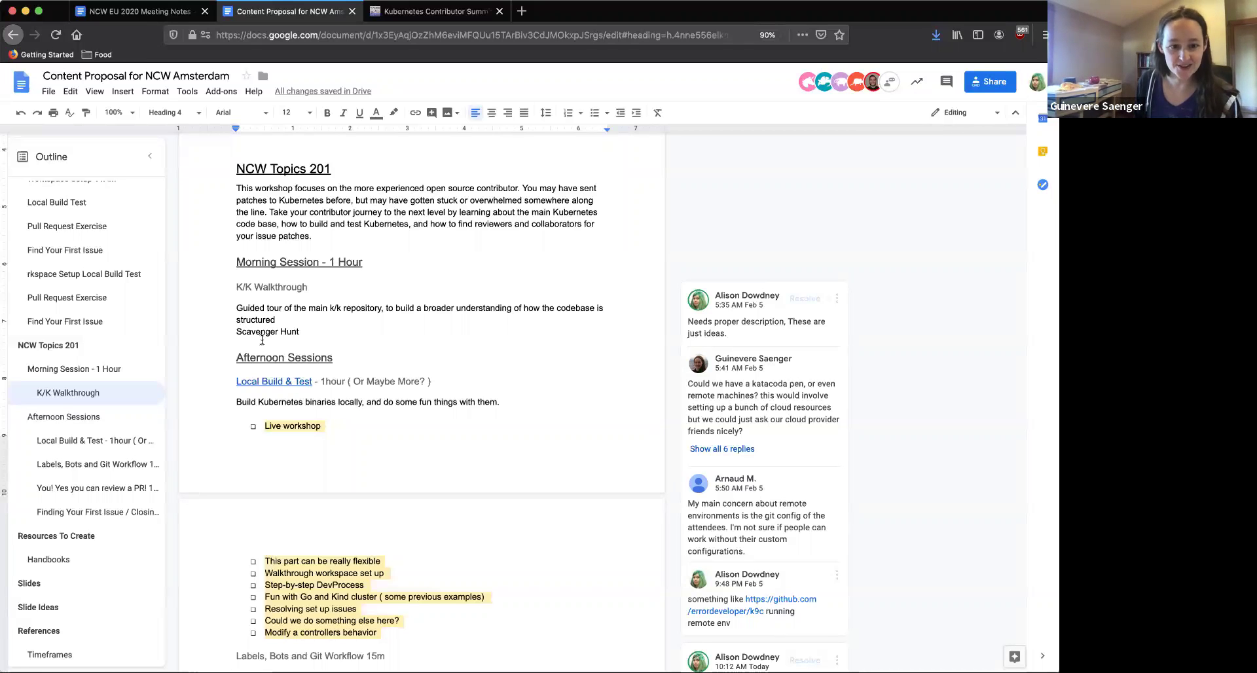
key(Return)
- Finish typing a presenter's name, review the Afternoon Sessions, and go to the Labels heading's end
text(Alison)
scroll(354, 262, down, 5)
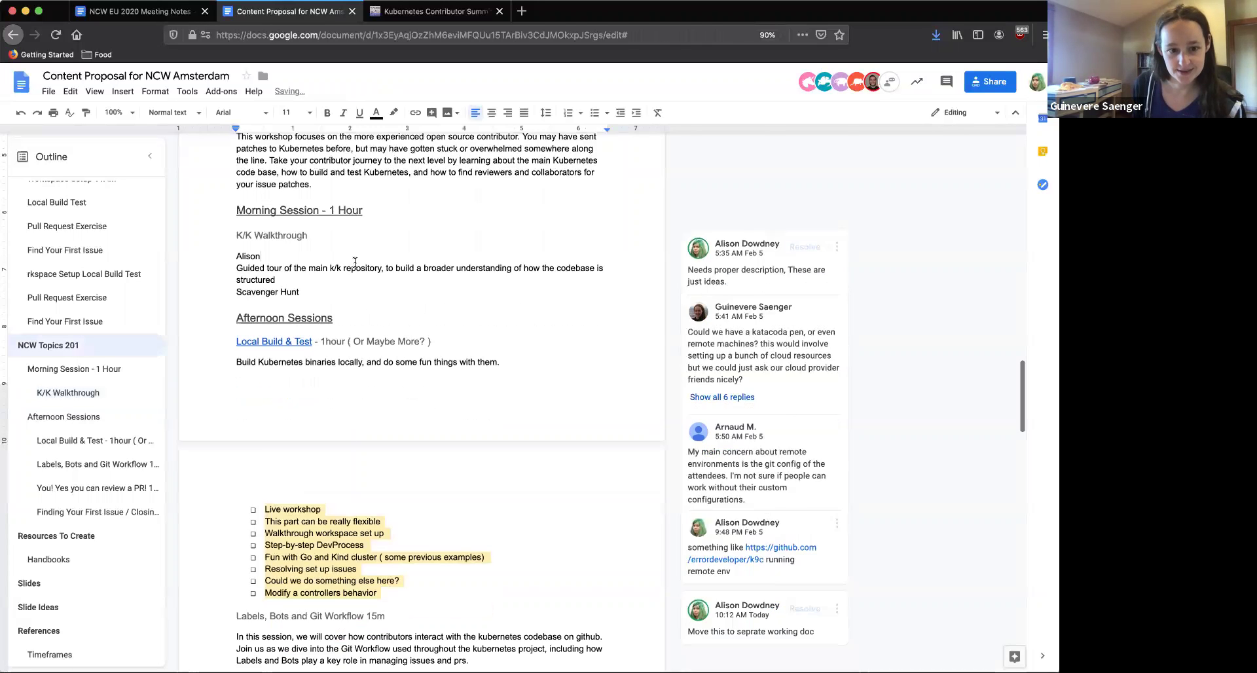
scroll(354, 262, up, 3)
scroll(355, 262, up, 5)
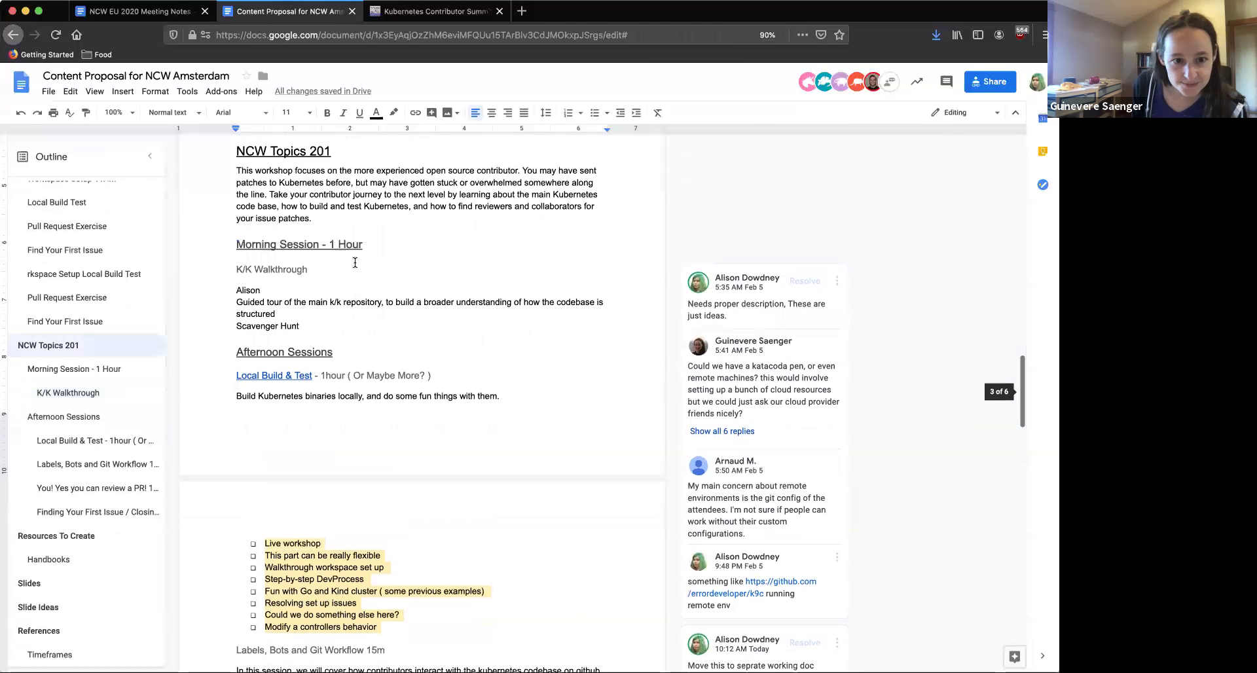
scroll(355, 262, down, 2)
scroll(354, 262, down, 4)
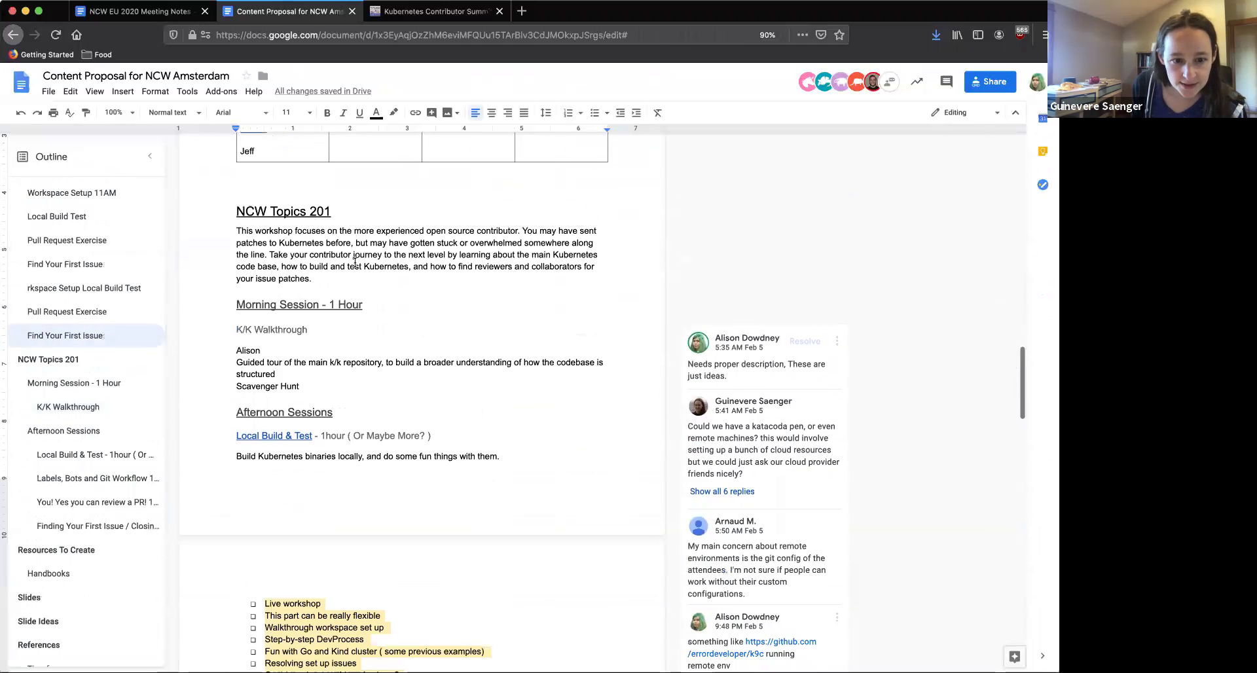
scroll(354, 262, down, 1)
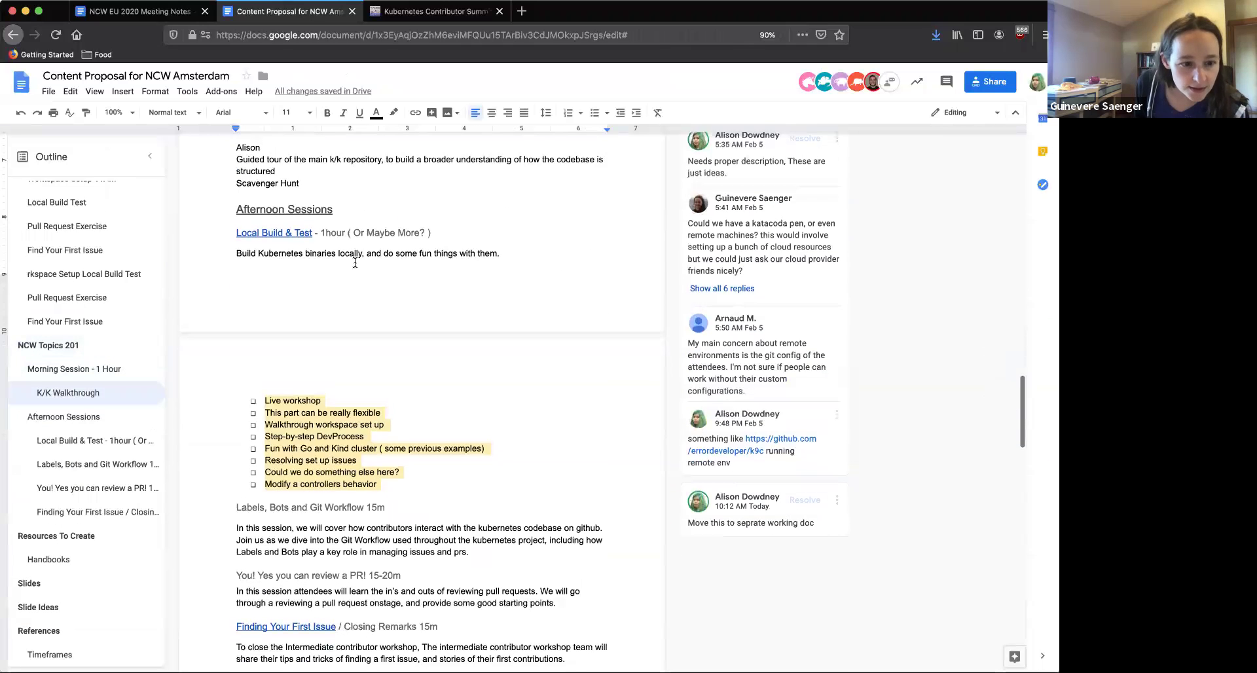
scroll(355, 263, up, 1)
scroll(355, 263, up, 1)
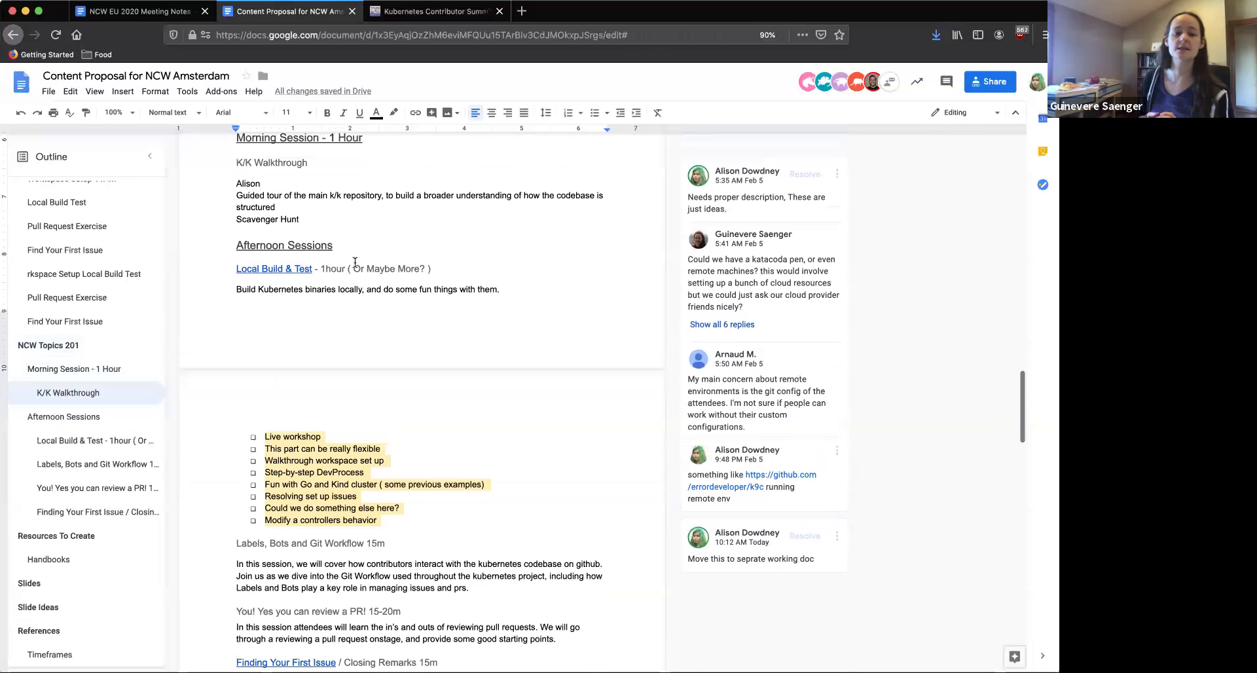
scroll(355, 262, down, 1)
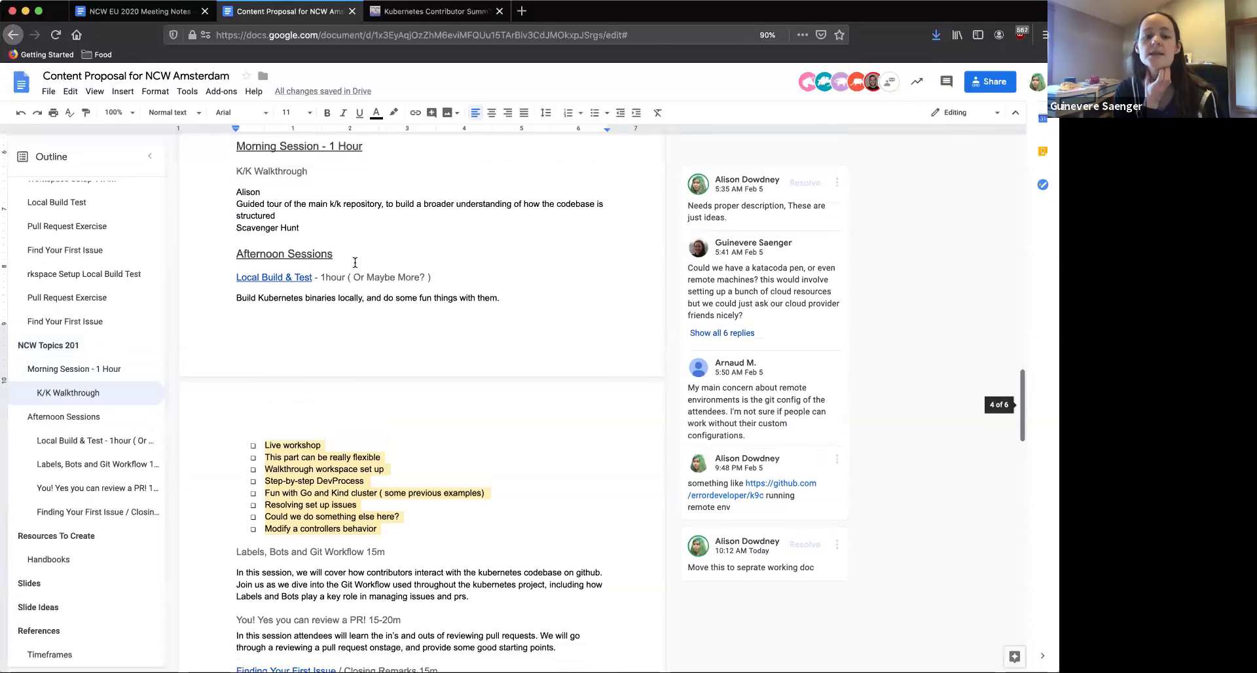
scroll(354, 262, up, 1)
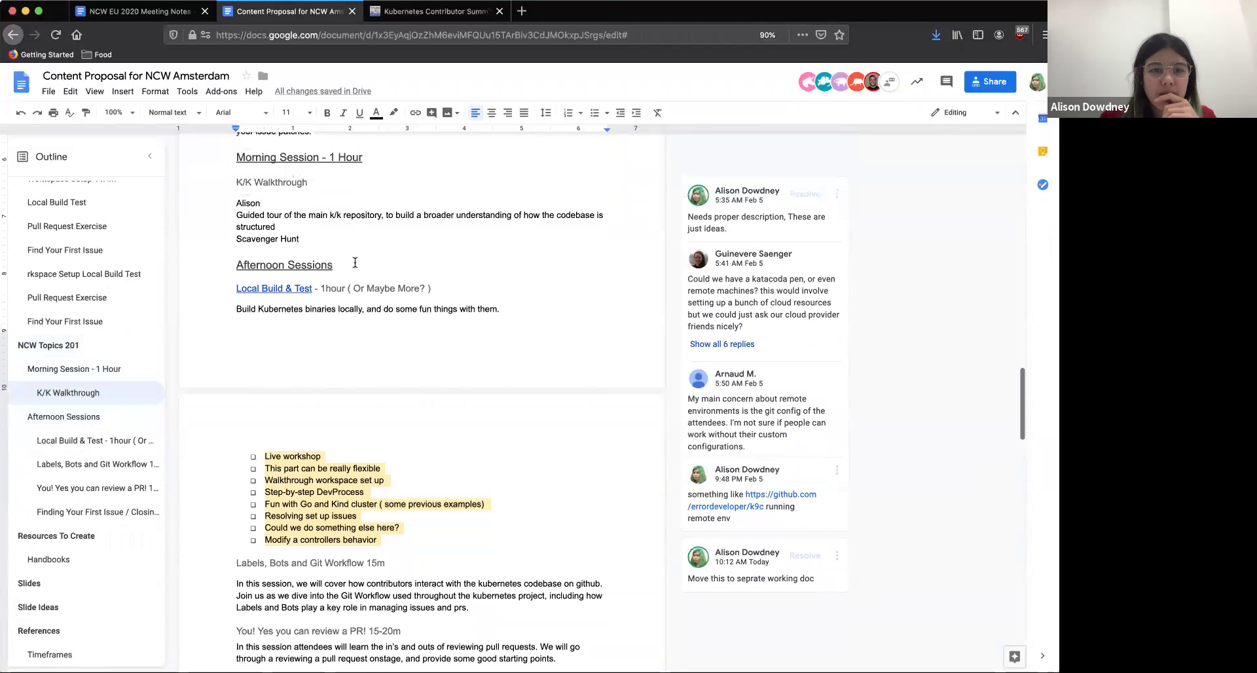
scroll(354, 263, down, 1)
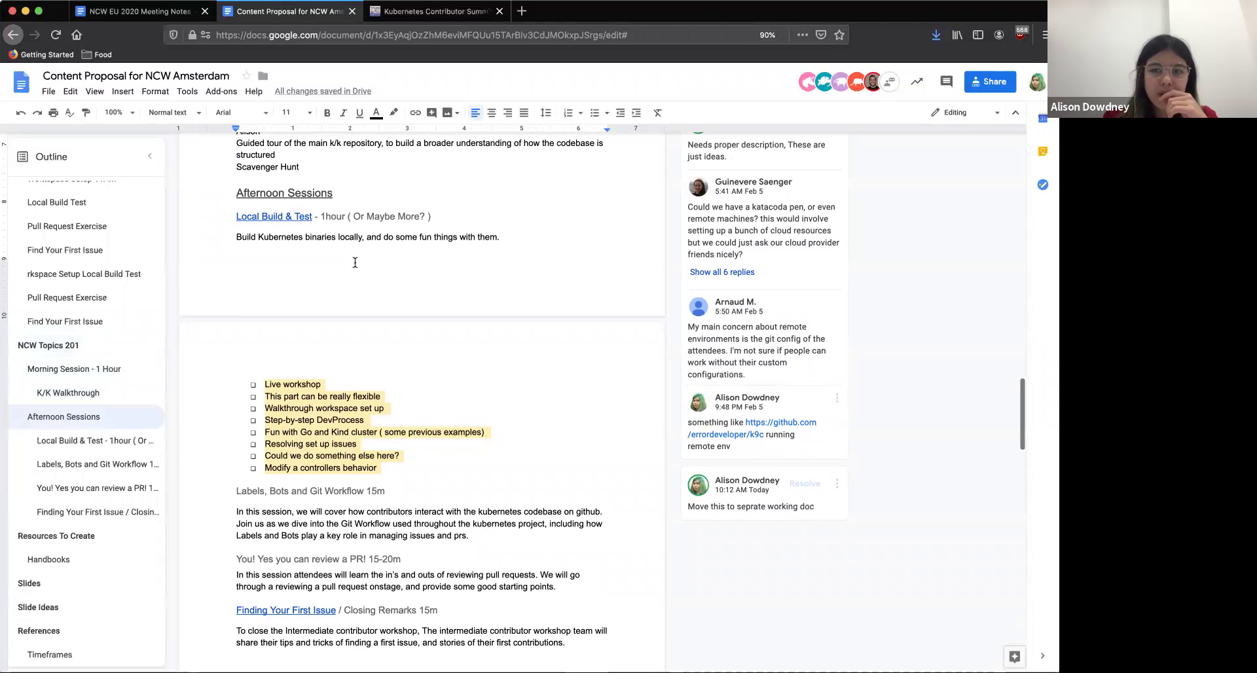
scroll(355, 263, up, 1)
scroll(355, 262, down, 2)
scroll(355, 263, up, 1)
scroll(354, 262, down, 1)
scroll(355, 263, up, 2)
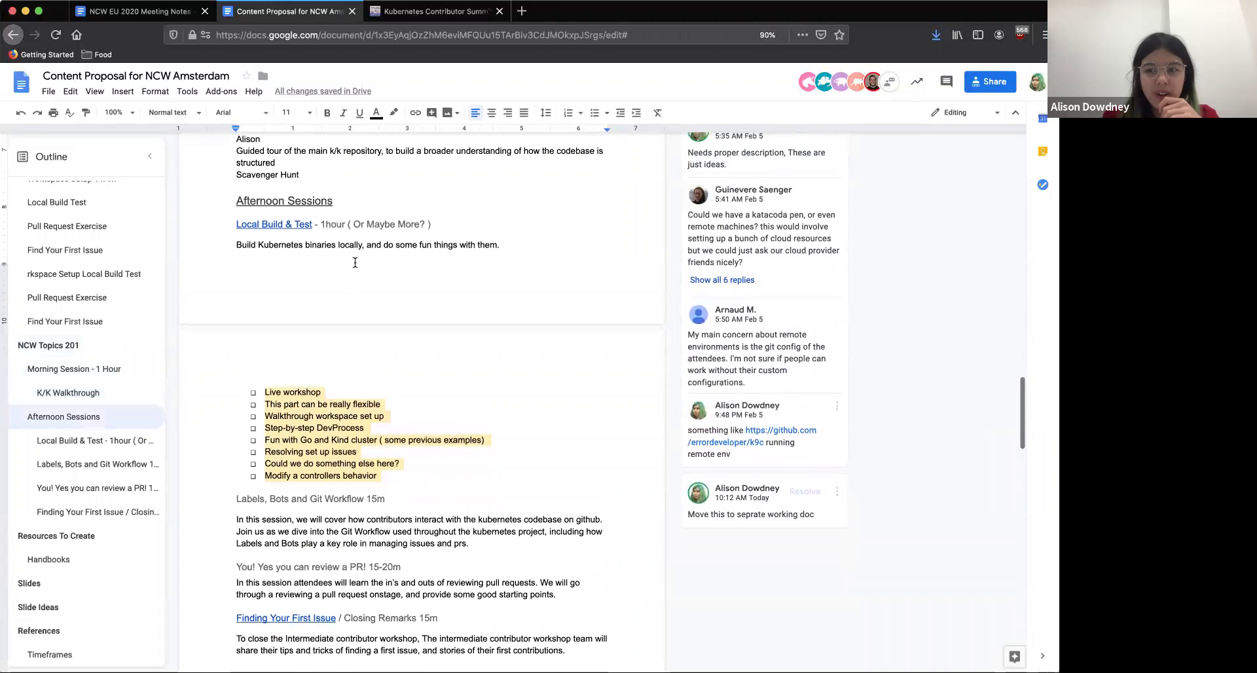
scroll(355, 262, up, 1)
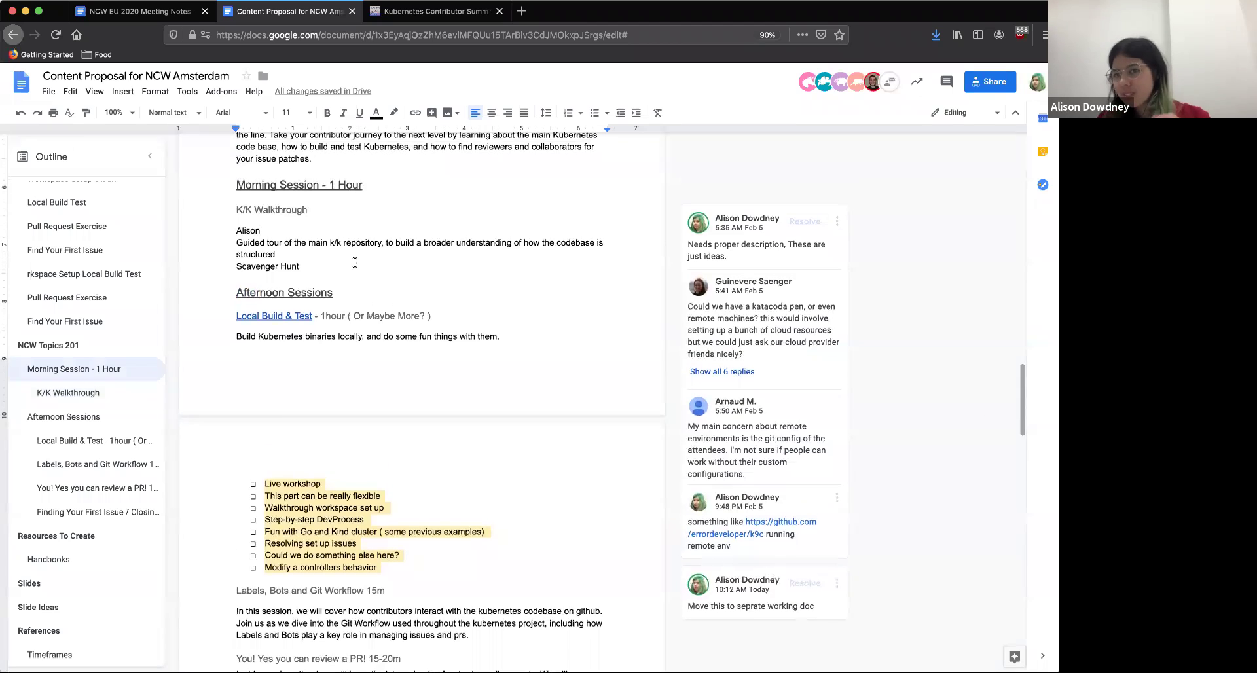
scroll(355, 263, down, 1)
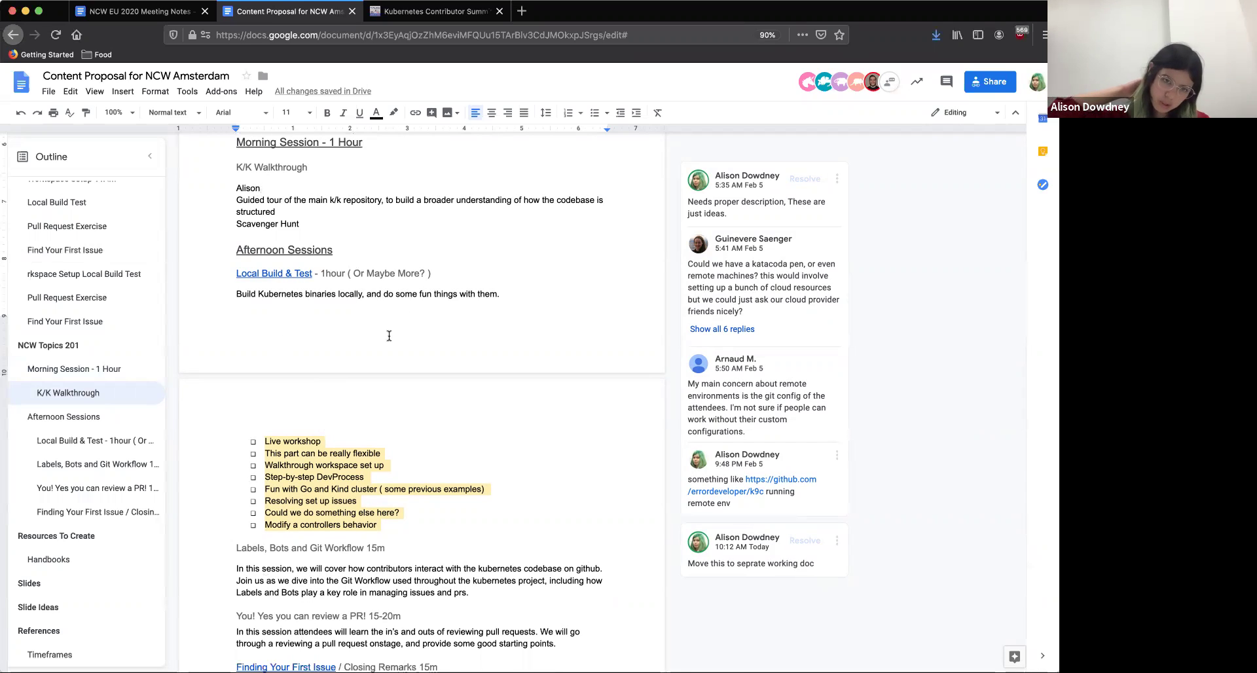
scroll(389, 336, down, 5)
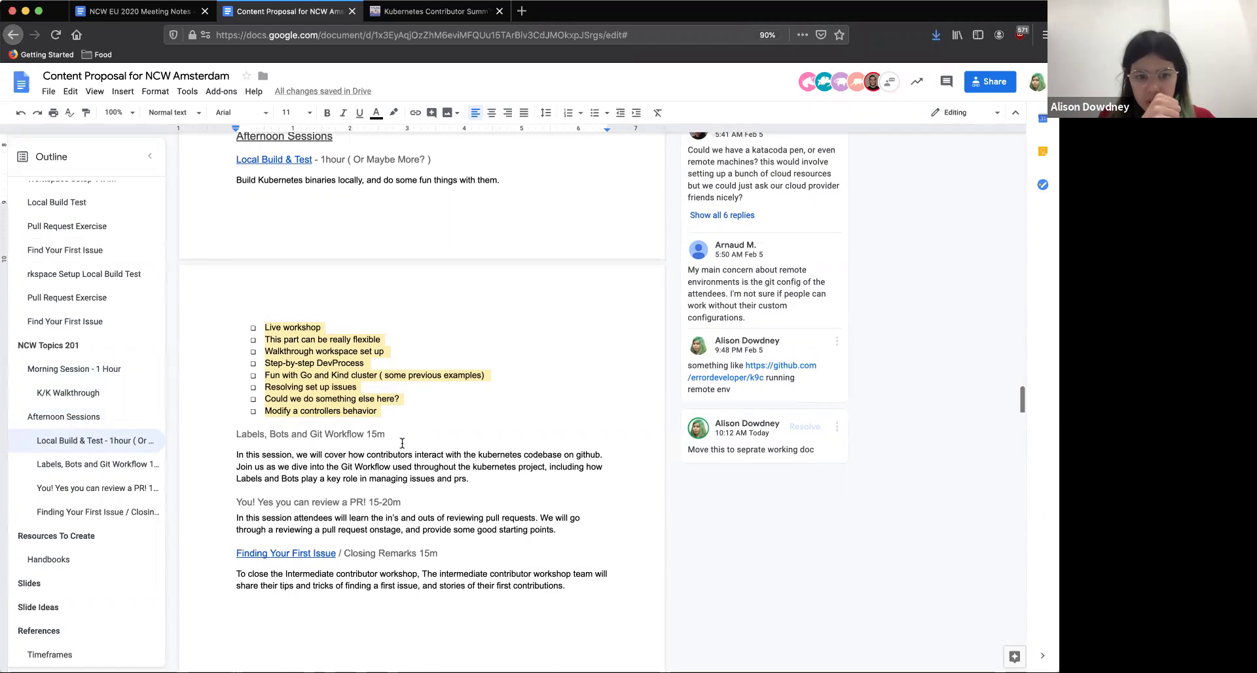
scroll(402, 443, up, 1)
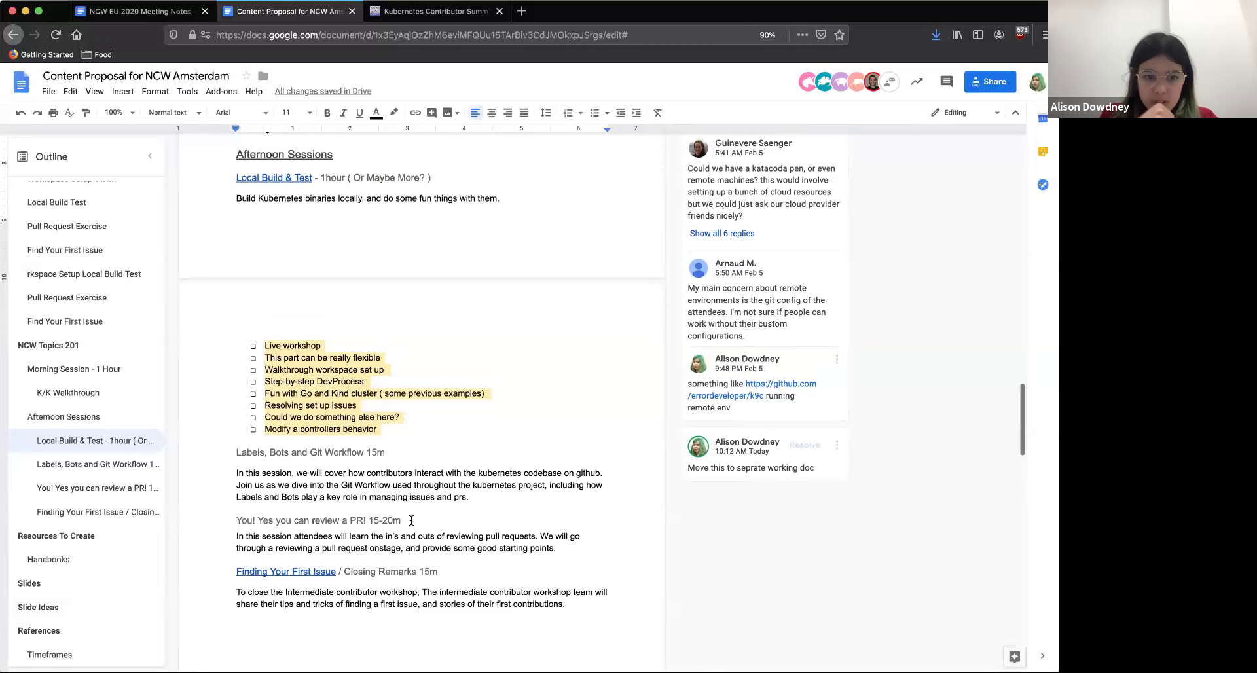
scroll(412, 520, down, 2)
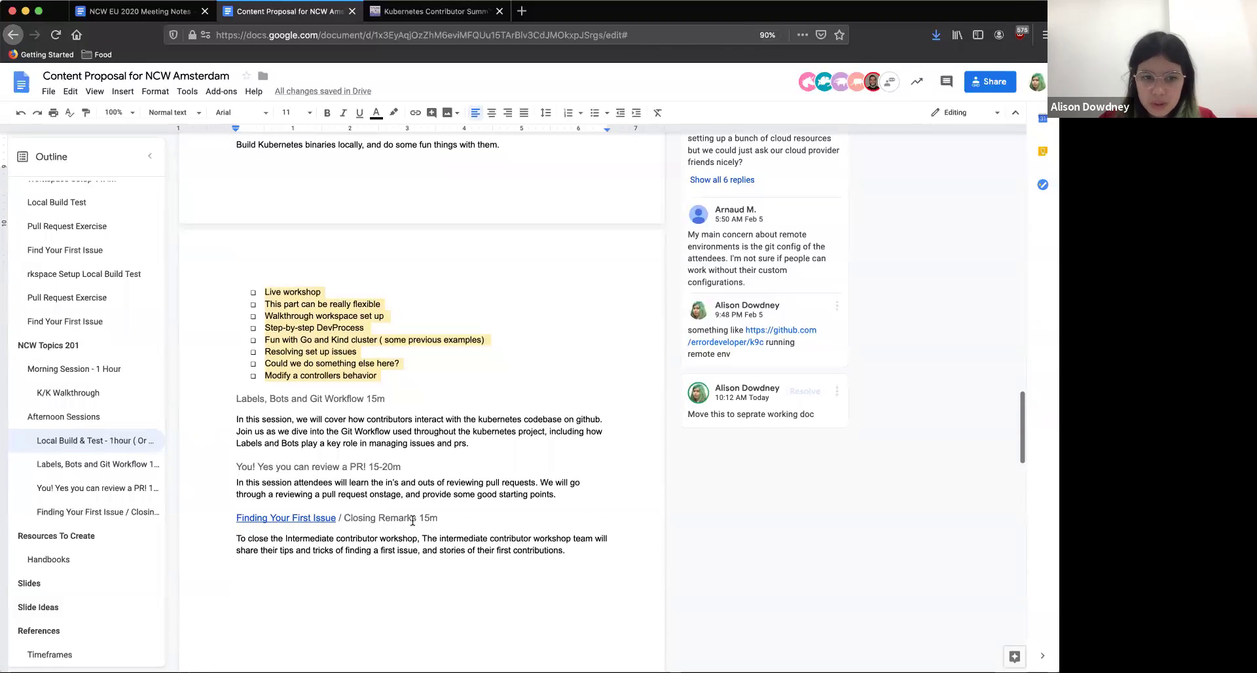
scroll(412, 520, up, 1)
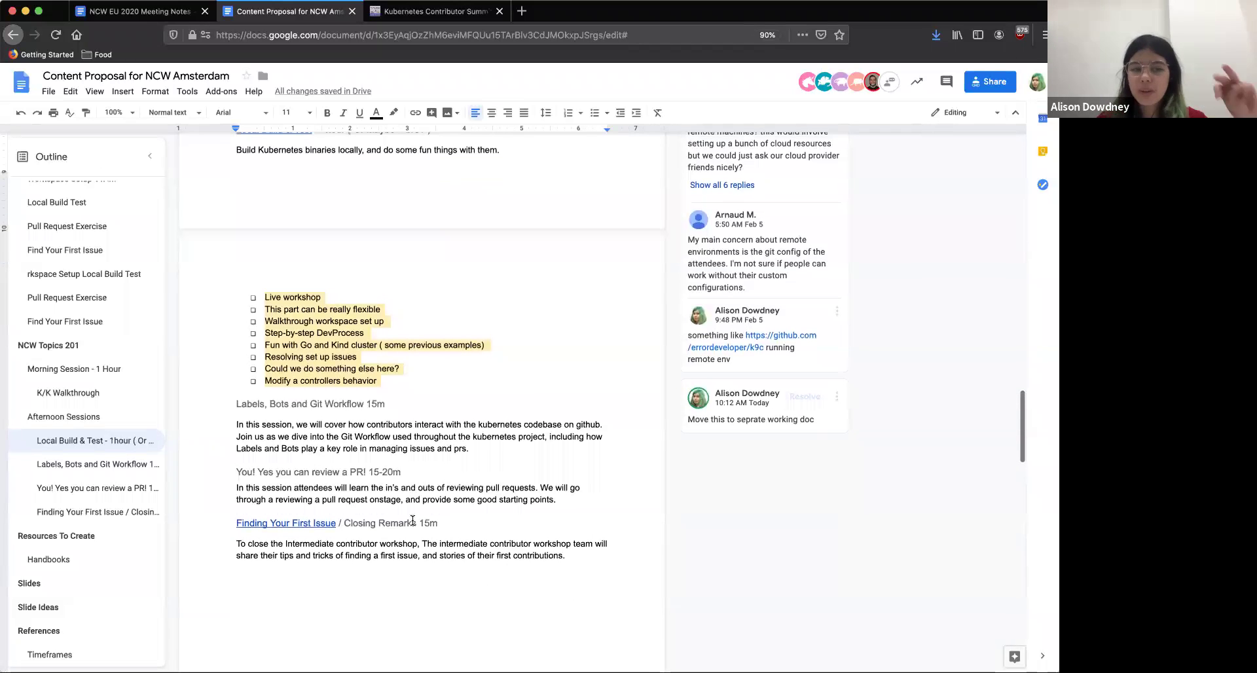
scroll(412, 520, down, 1)
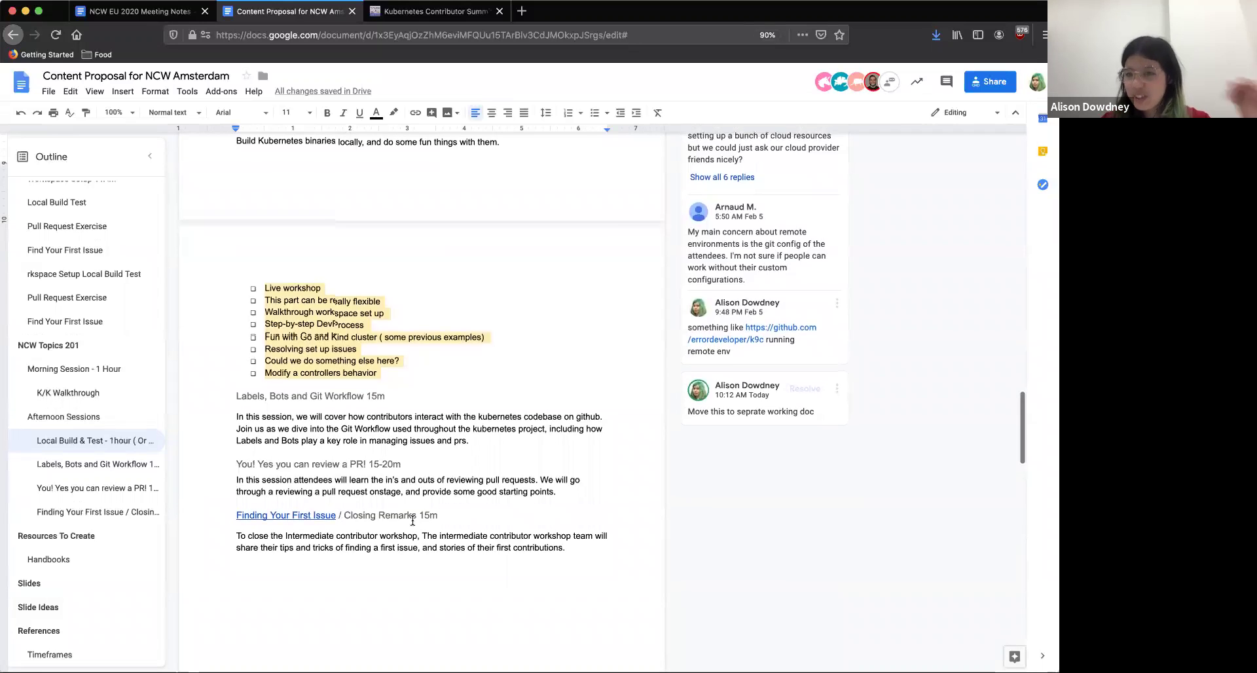
scroll(413, 520, up, 1)
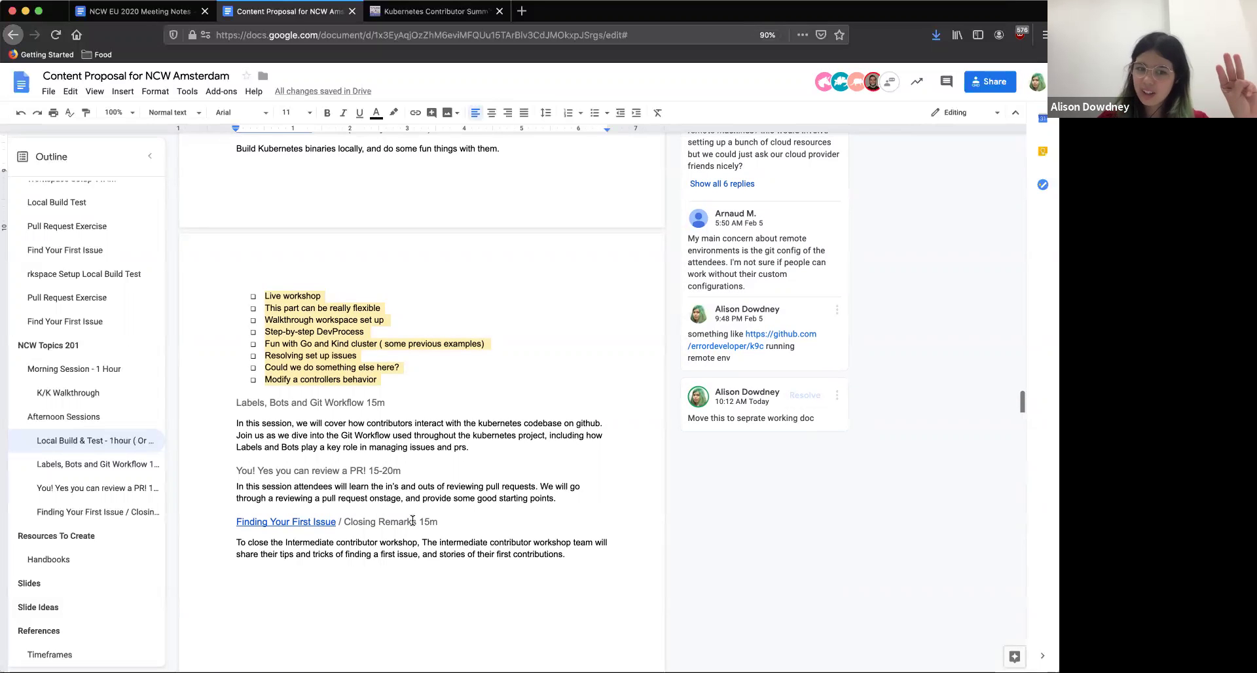
scroll(412, 520, up, 1)
scroll(413, 520, down, 1)
scroll(413, 520, up, 3)
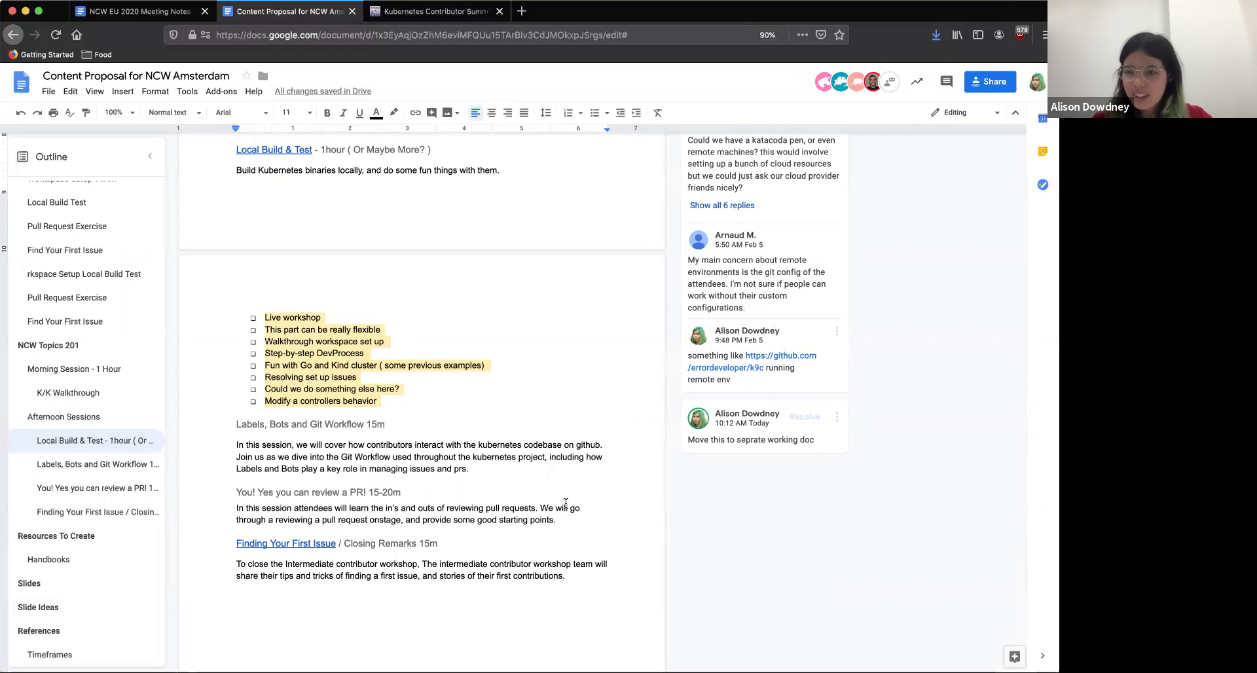
scroll(487, 582, down, 1)
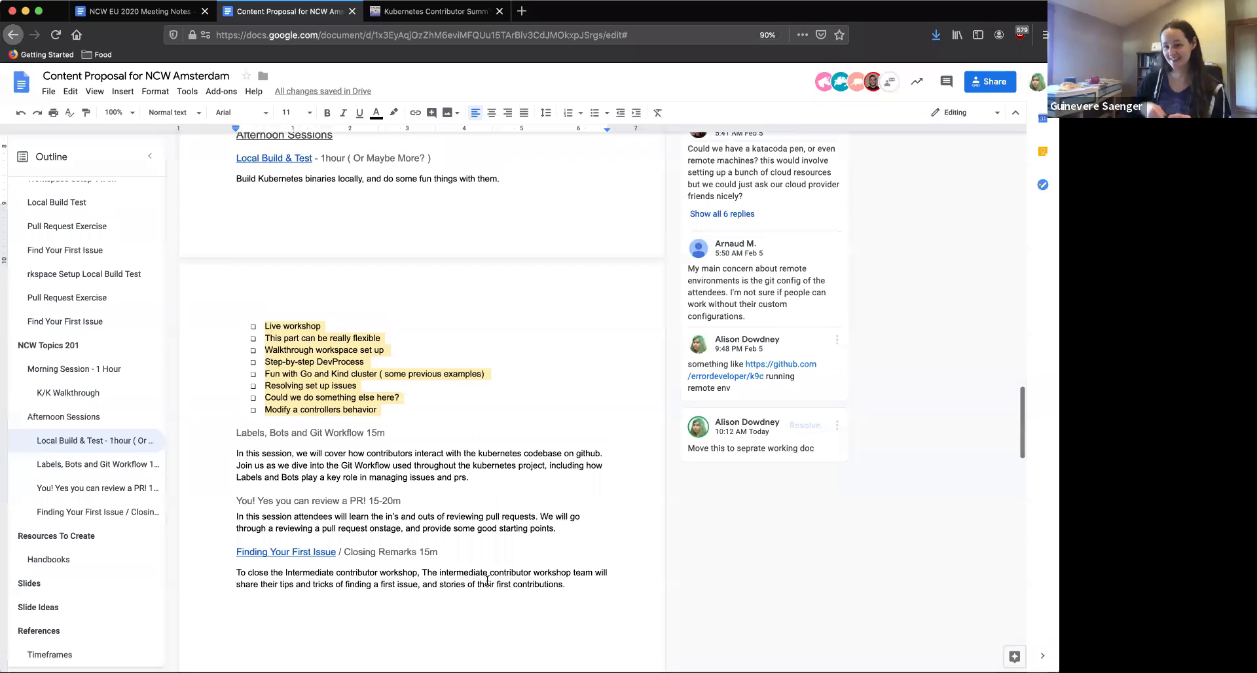
scroll(487, 582, up, 2)
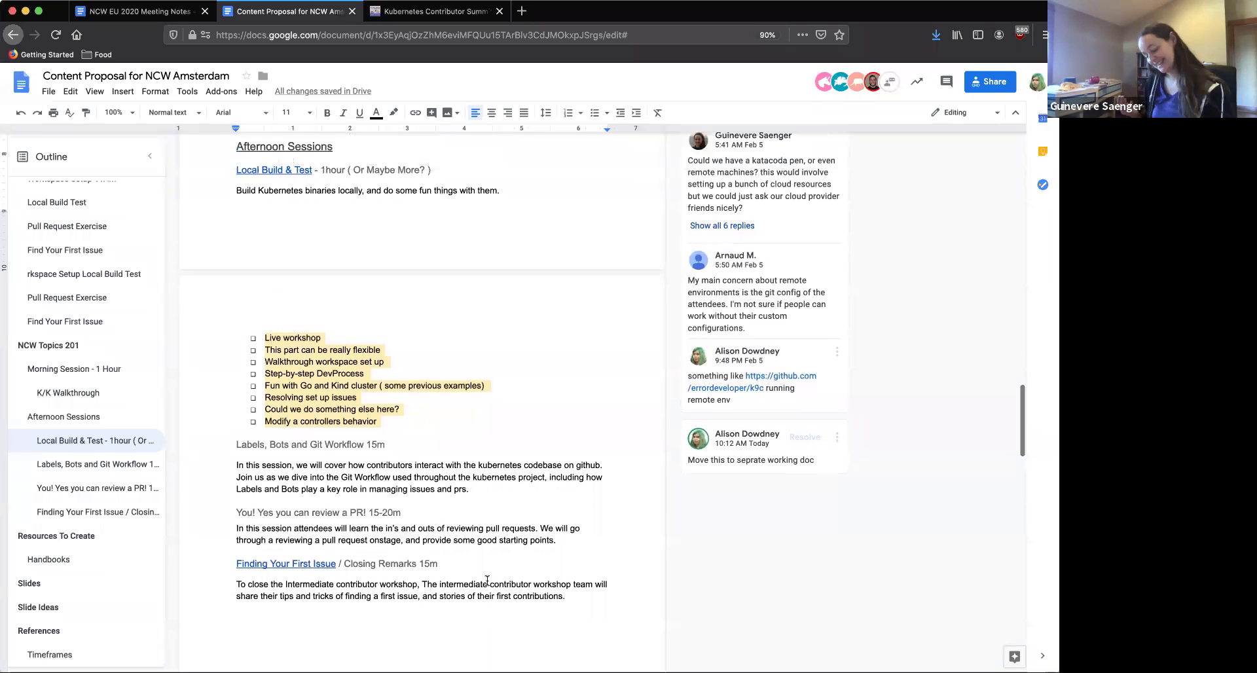
scroll(346, 467, up, 1)
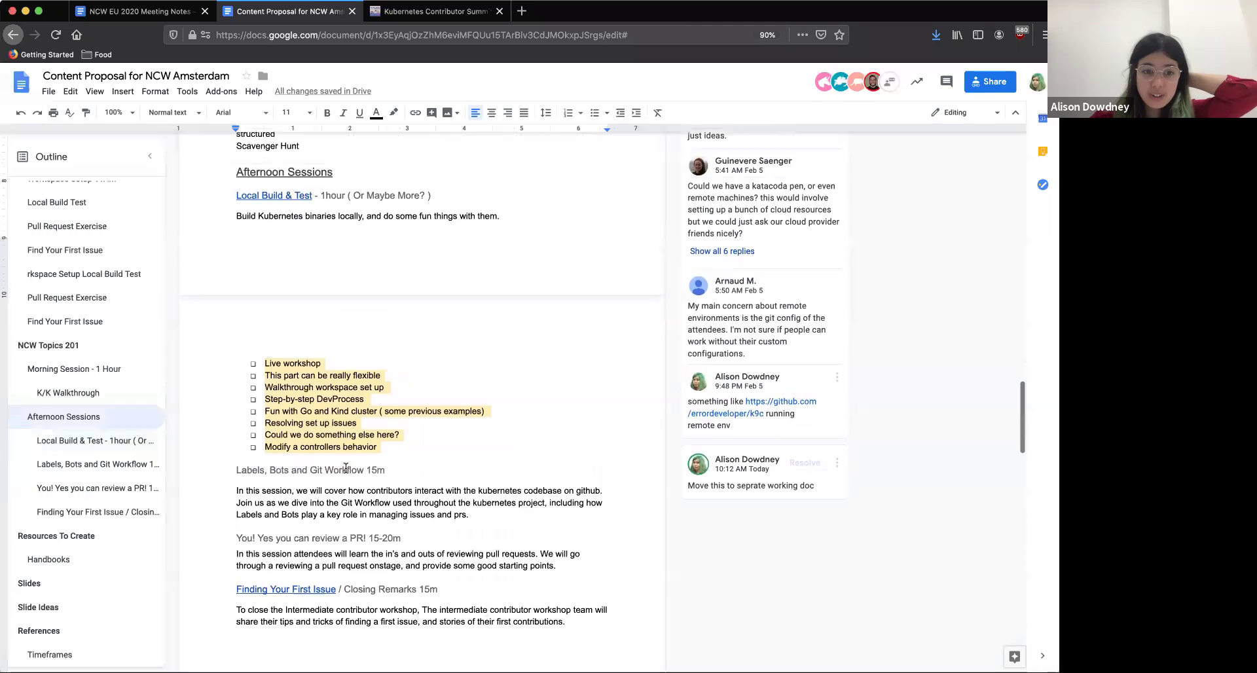
scroll(345, 467, down, 1)
click(401, 460)
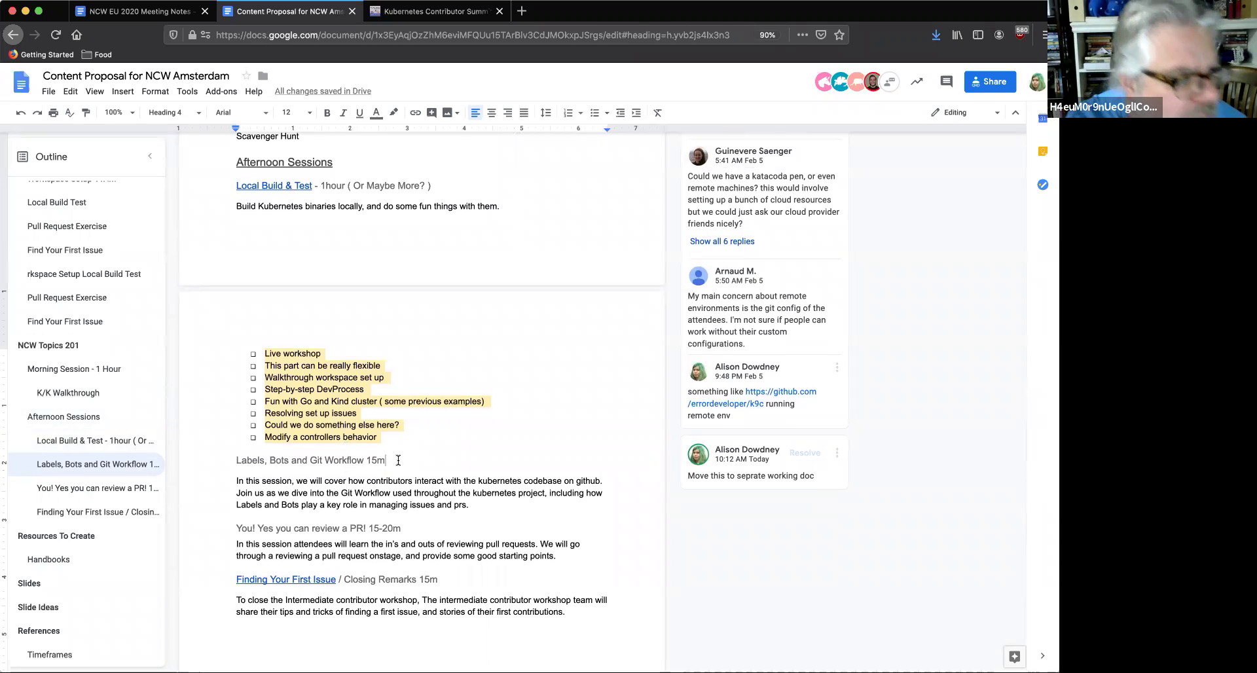
- Move the cursor to the end of the Local Build & Test line
scroll(398, 460, up, 2)
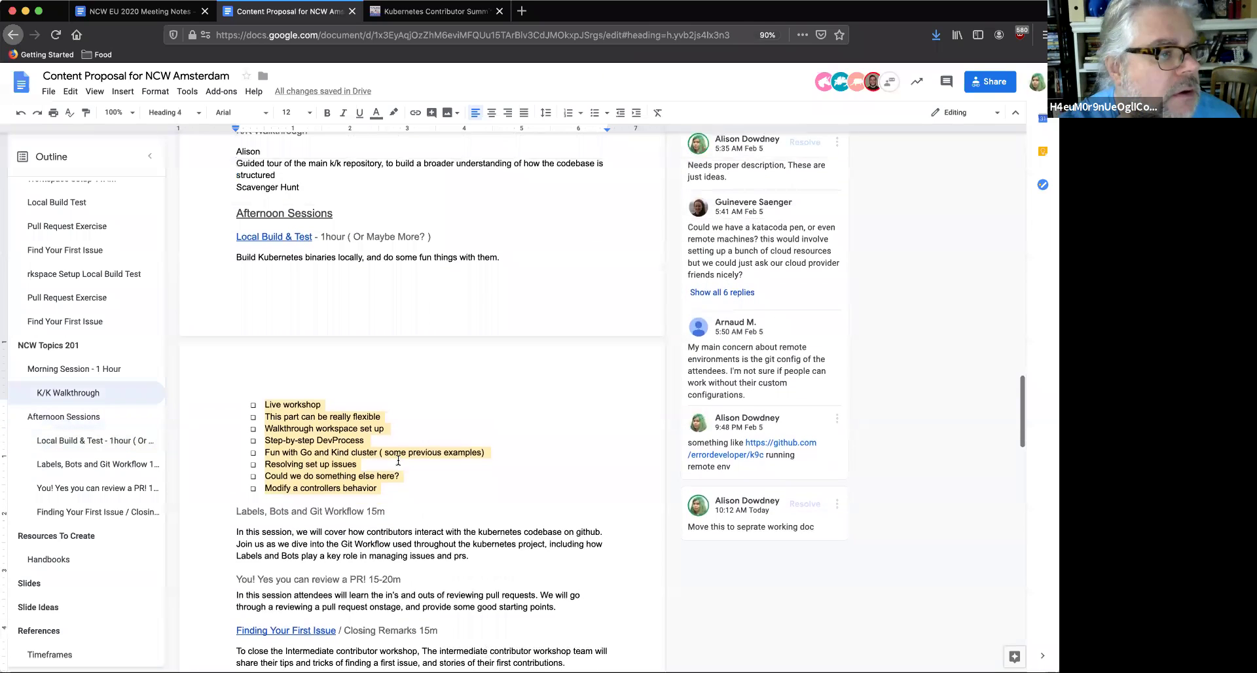
scroll(398, 460, up, 4)
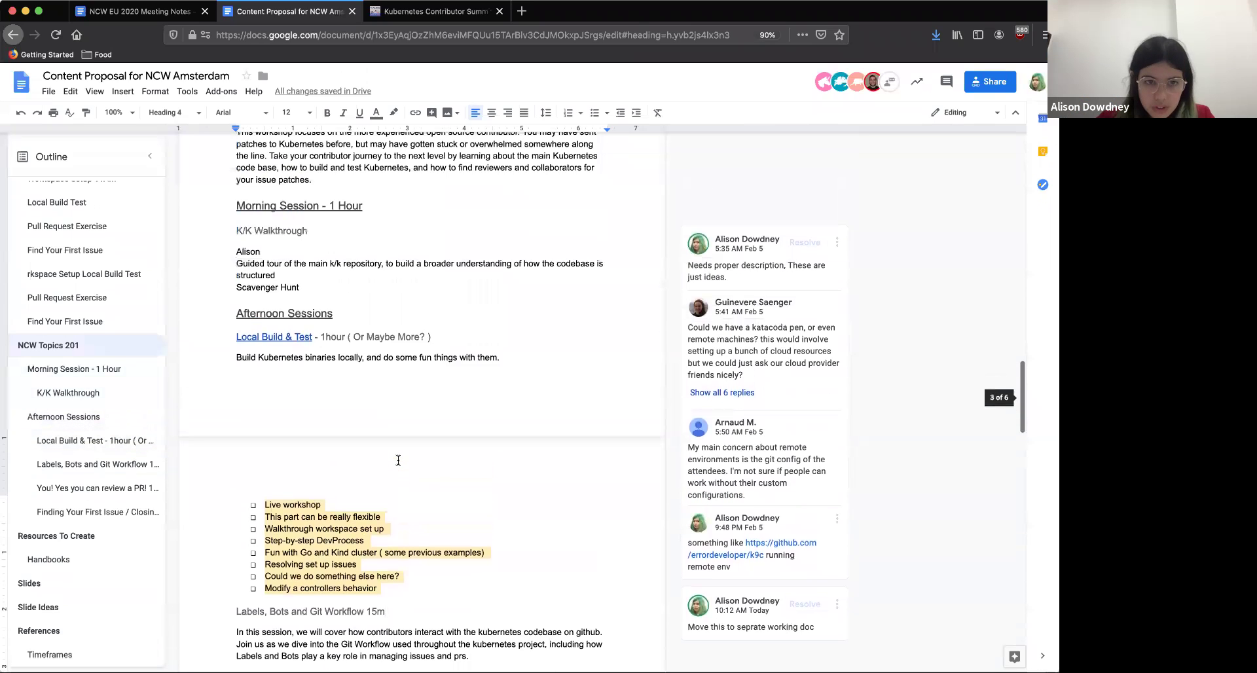
scroll(398, 460, up, 4)
scroll(397, 461, up, 8)
scroll(371, 451, up, 20)
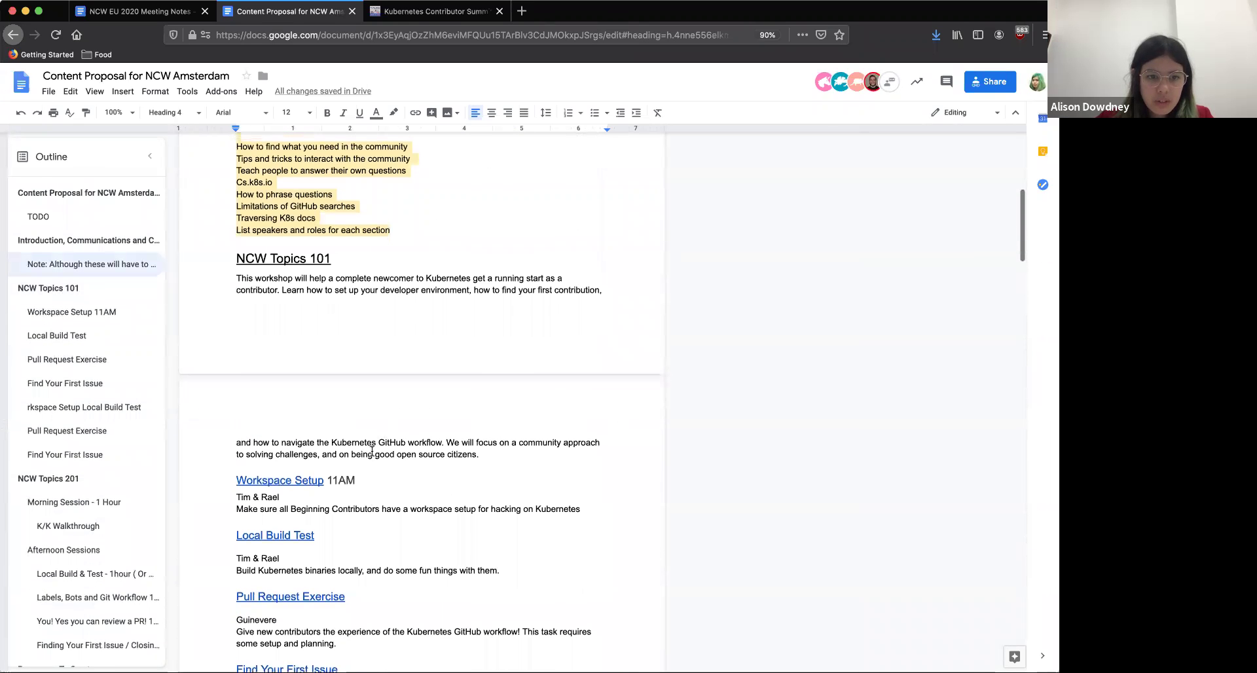
scroll(372, 451, down, 20)
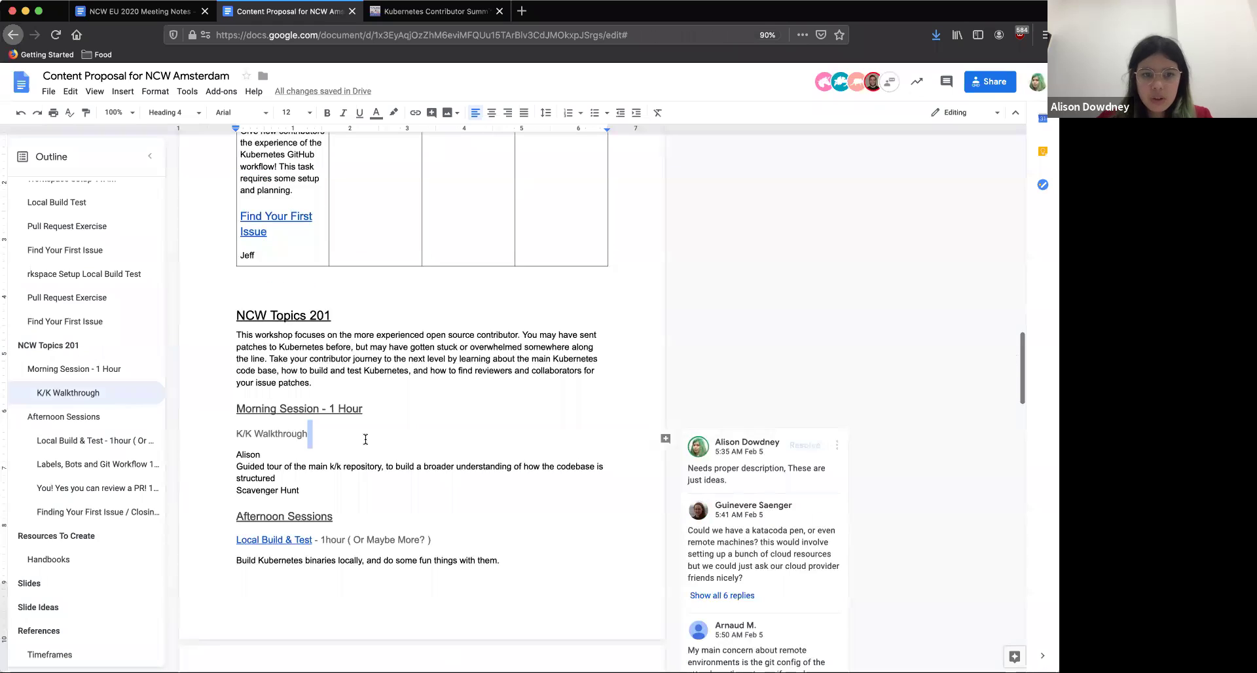
scroll(351, 458, down, 5)
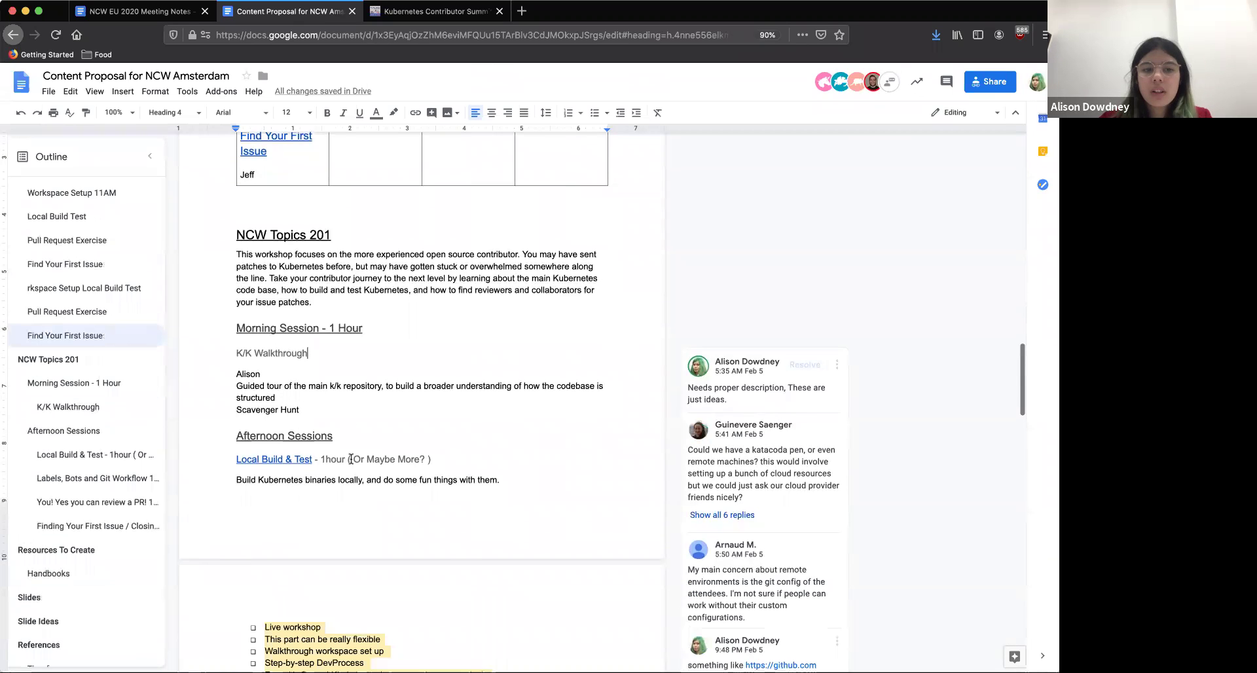
scroll(350, 456, down, 6)
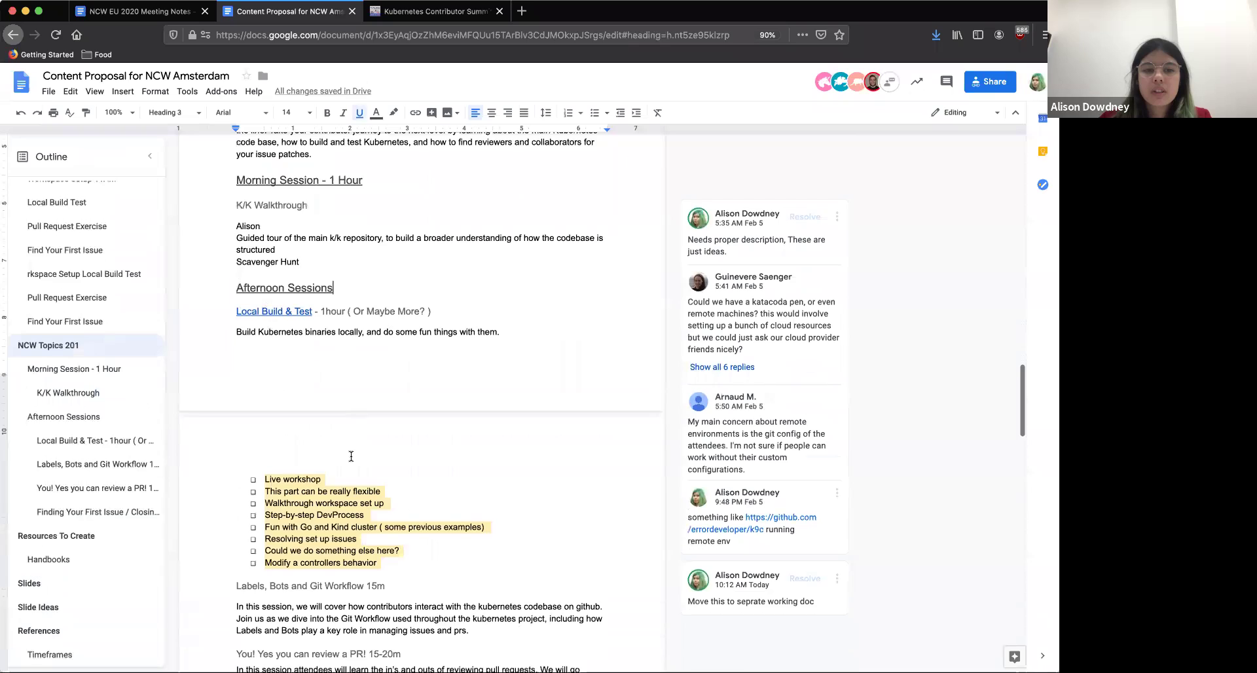
click(497, 218)
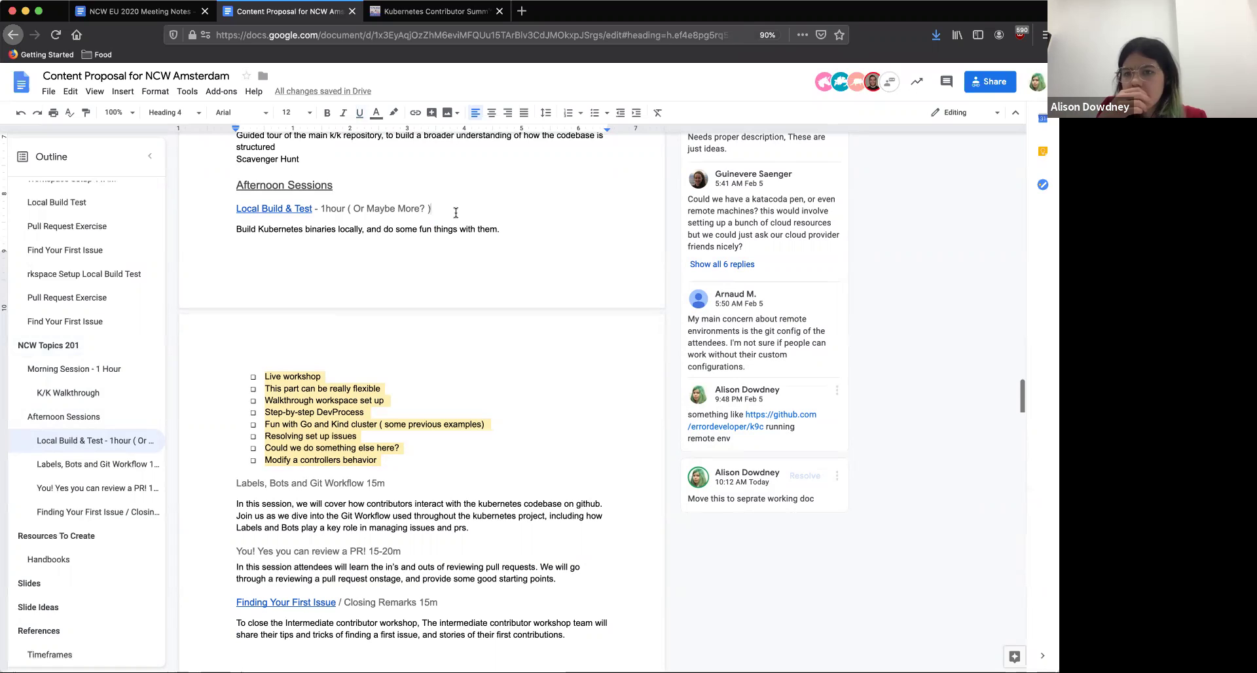
- Switch to the Kubernetes Contributor Summit Europe 2020 schedule on Sched
scroll(456, 213, down, 1)
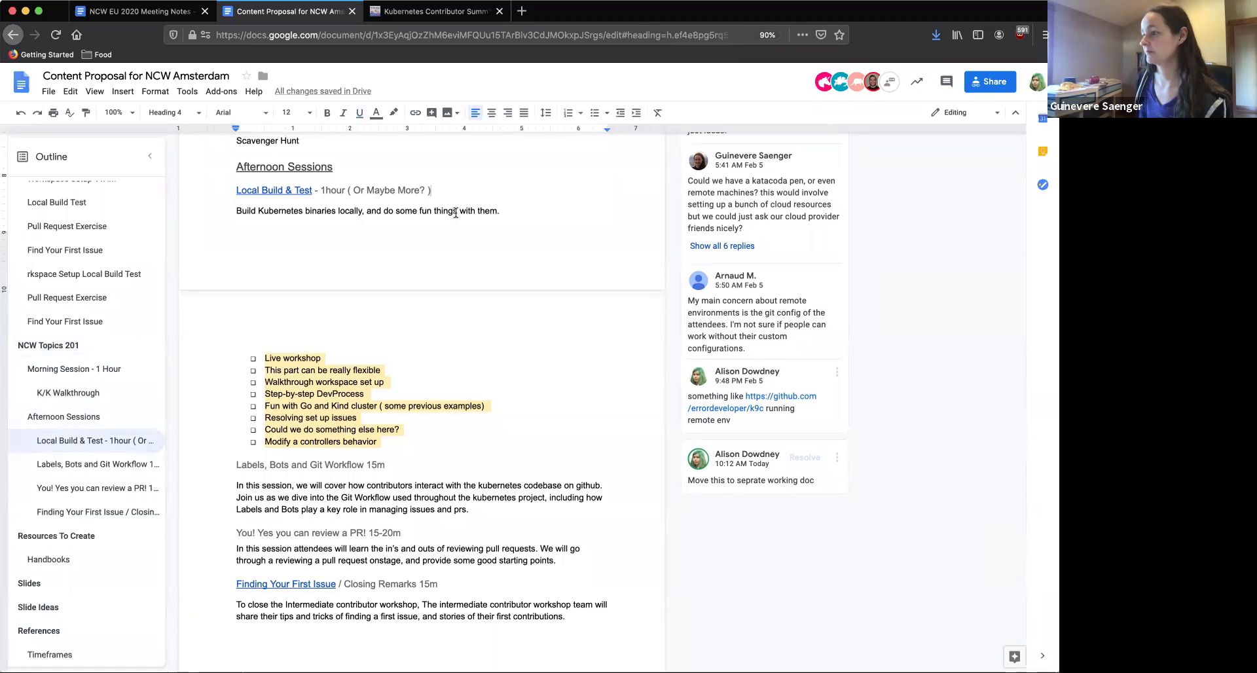
key(ctrl+Tab)
scroll(406, 361, down, 10)
- Scroll the Sched schedule to the 13:30 Intermediate and New Contributor Workshop sessions
scroll(405, 361, down, 5)
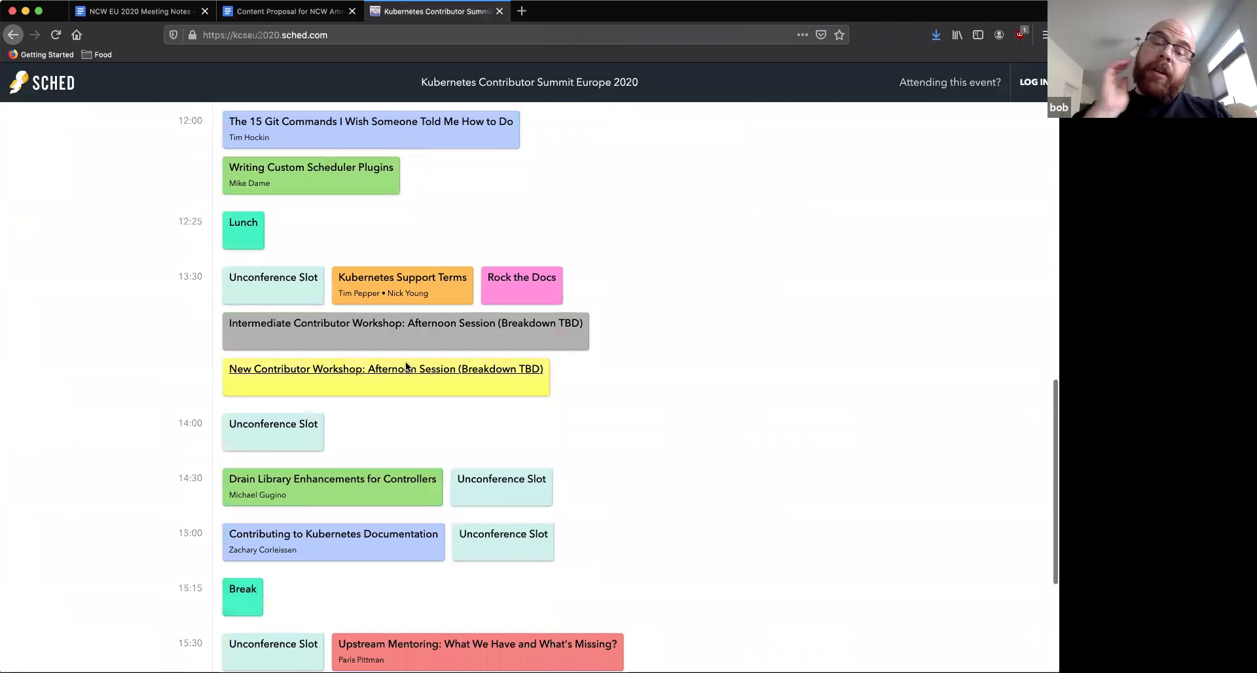
scroll(412, 280, up, 1)
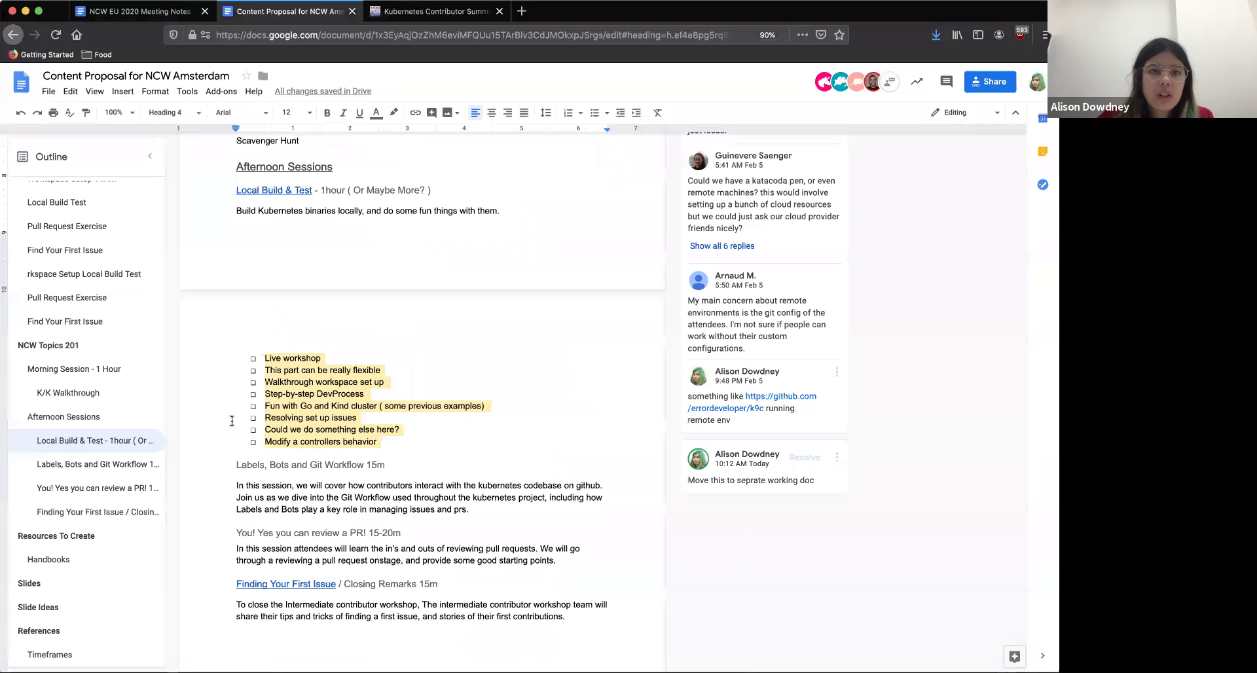
- Add the time range 0130 - 0230 to the Local Build & Test session heading
scroll(233, 419, down, 2)
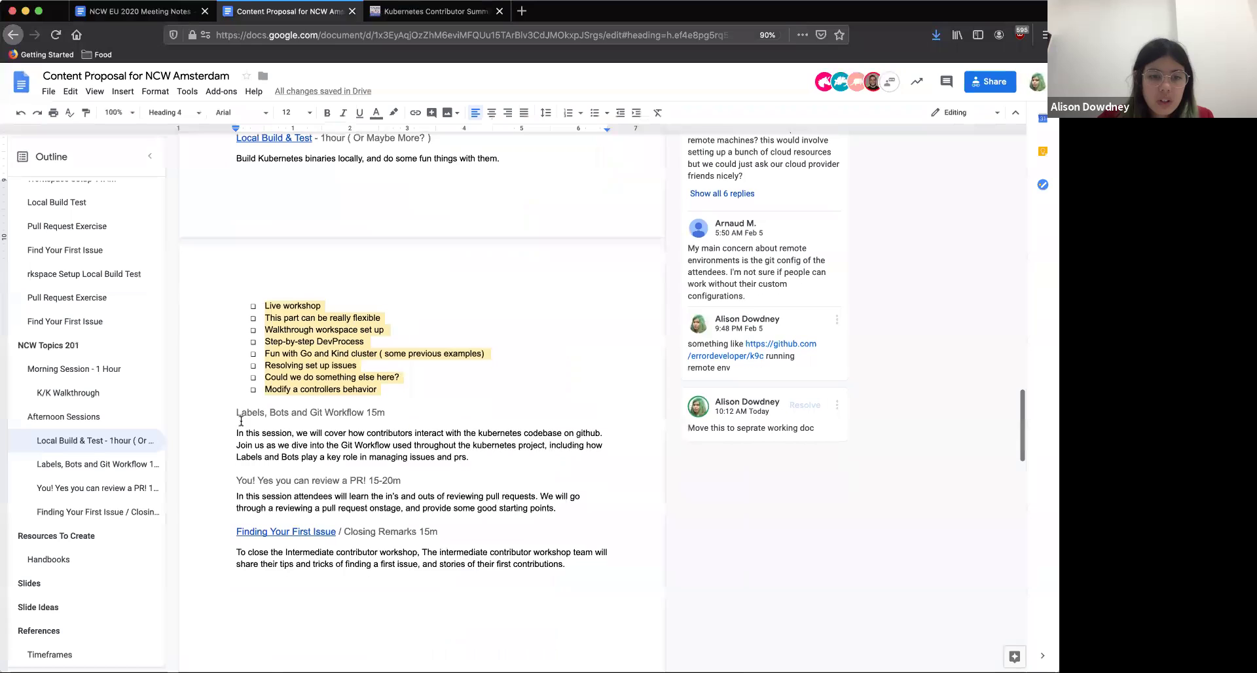
scroll(391, 422, up, 2)
scroll(342, 247, up, 1)
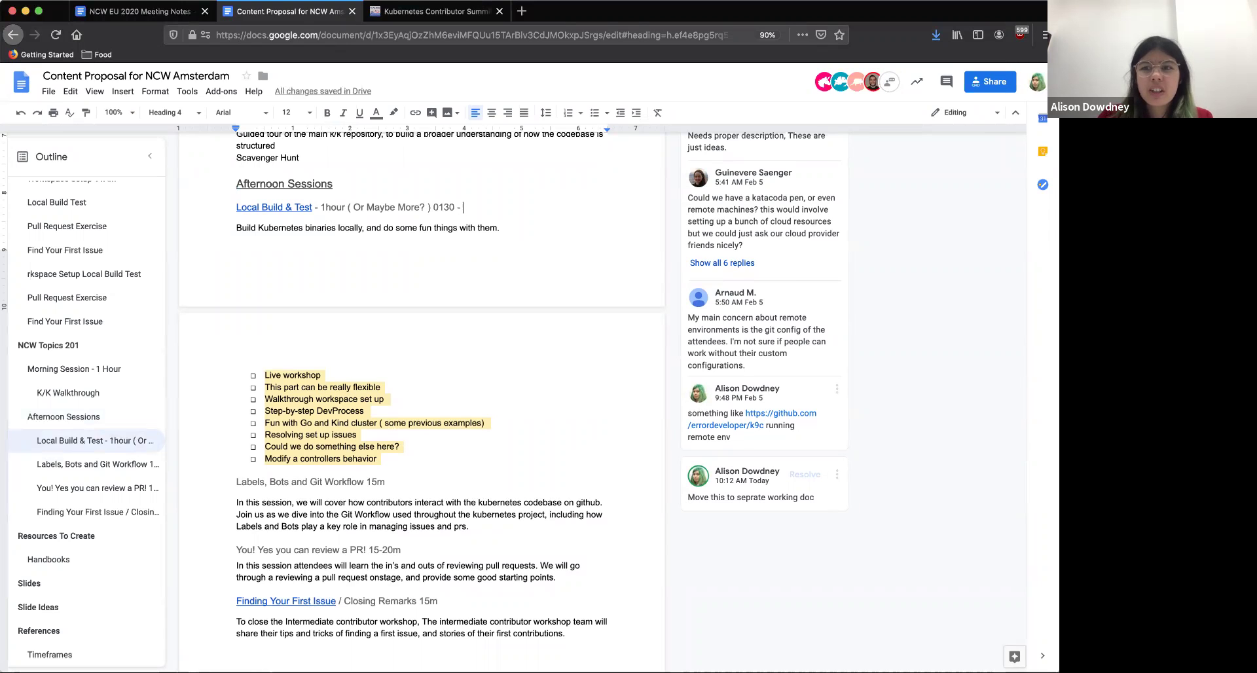
text(02)
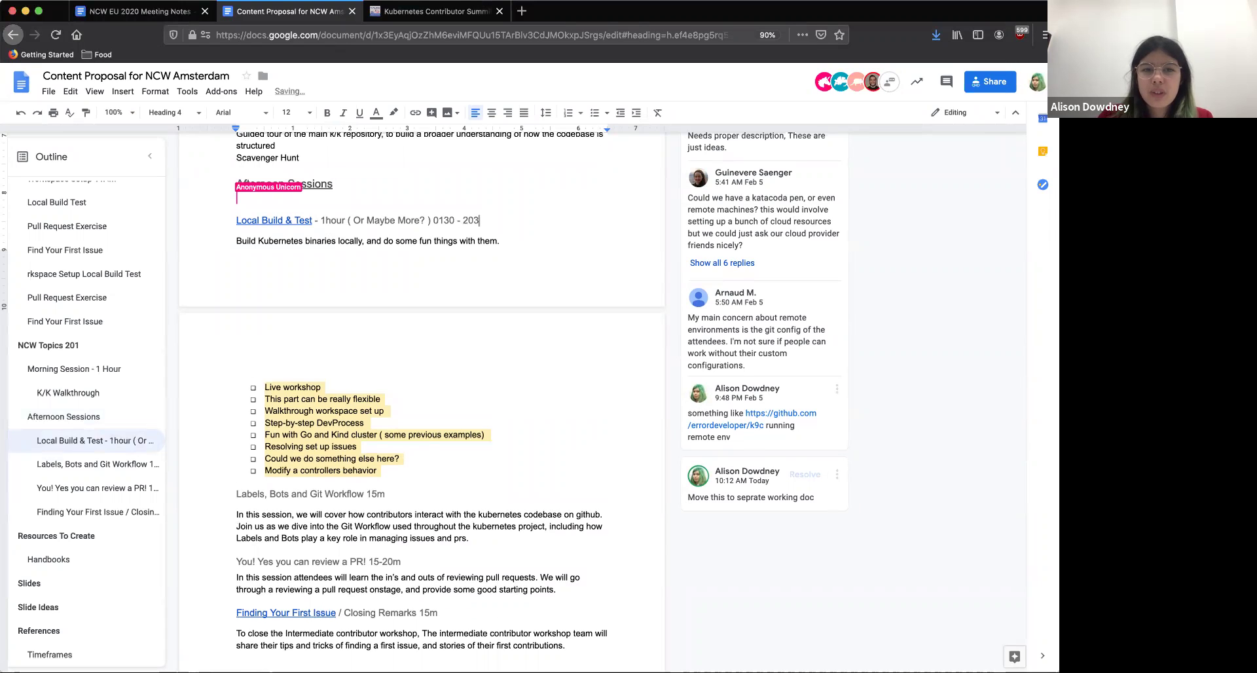
text(30)
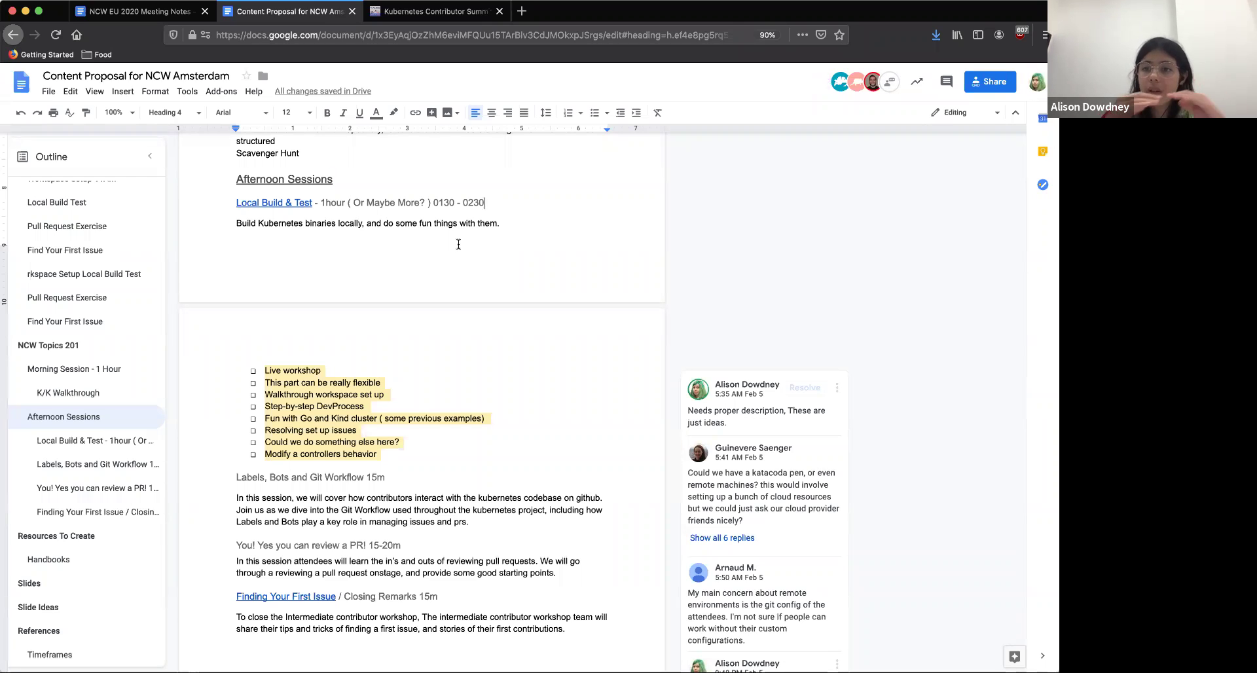
scroll(458, 245, down, 1)
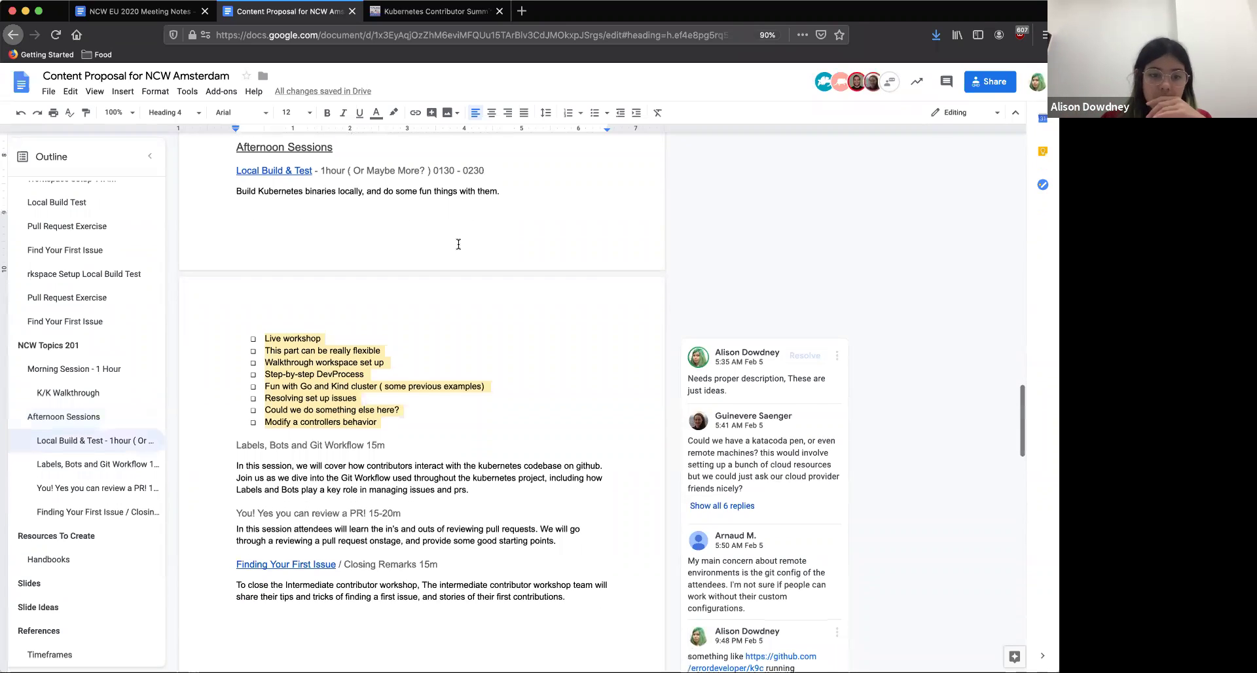
scroll(458, 244, up, 1)
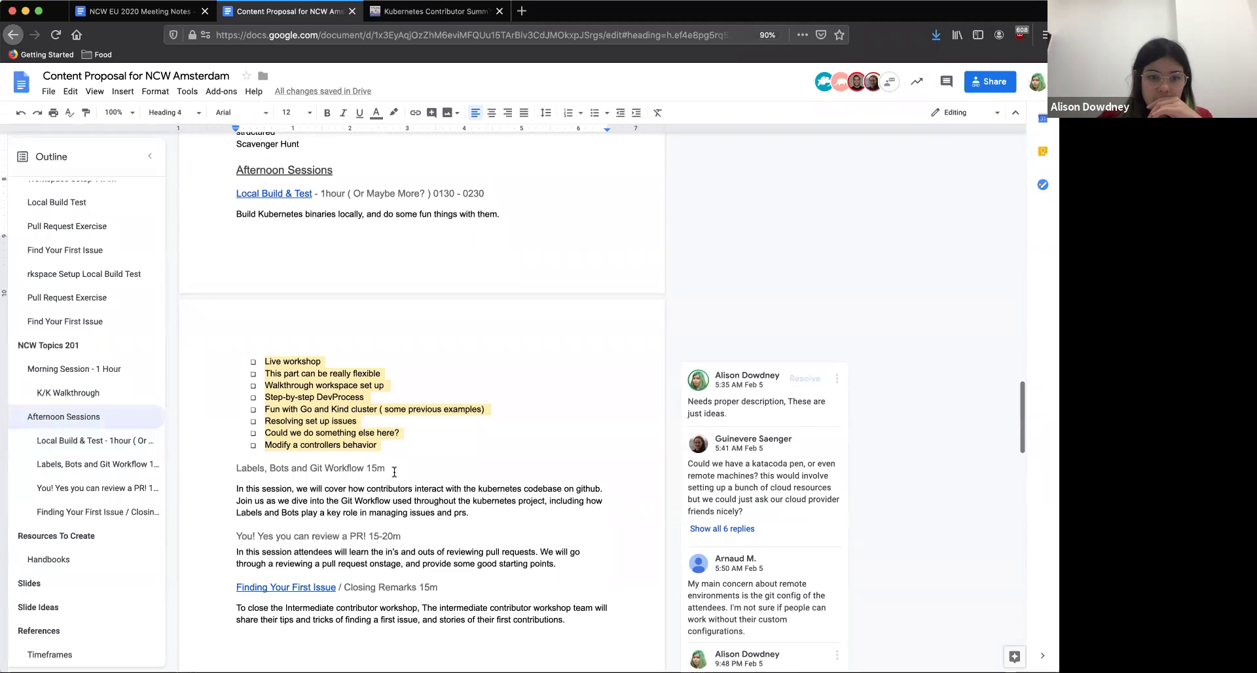
click(394, 471)
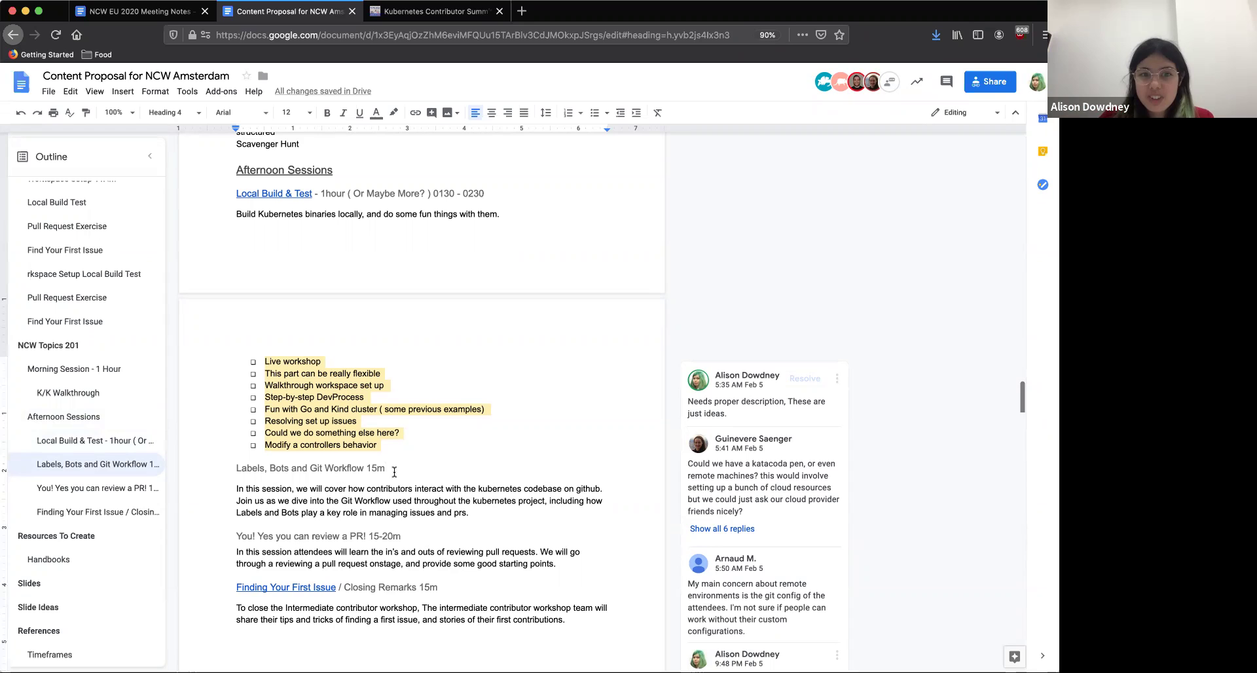
- Change the Labels, Bots and Git Workflow duration from 15m to 20m
key(BackSpace)
key(BackSpace)
text(20)
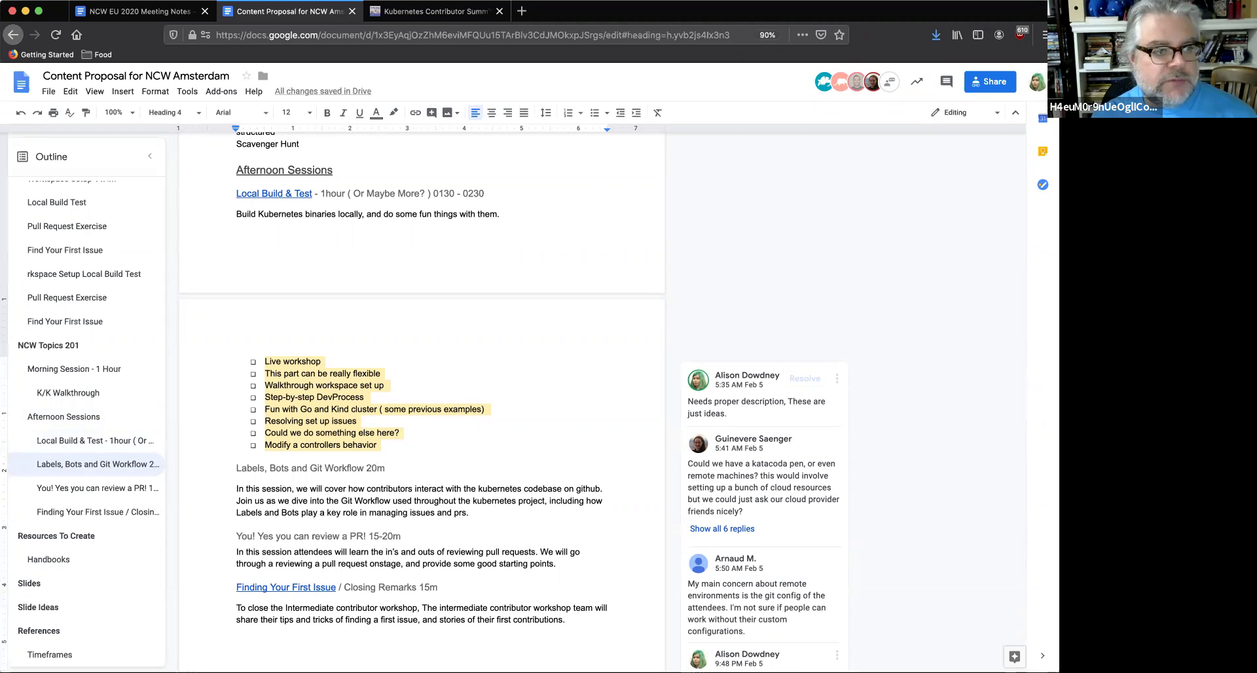
click(370, 468)
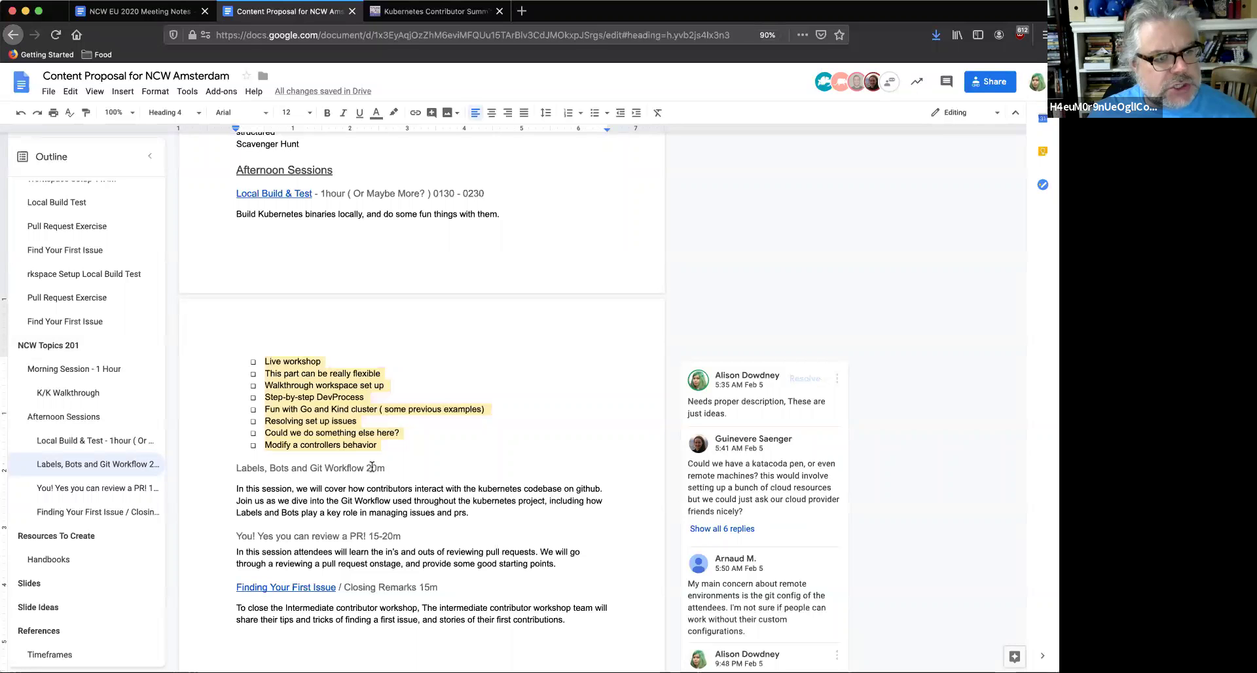
- Navigate back from the proposal, leaving a blank Firefox New Tab page
scroll(378, 467, up, 2)
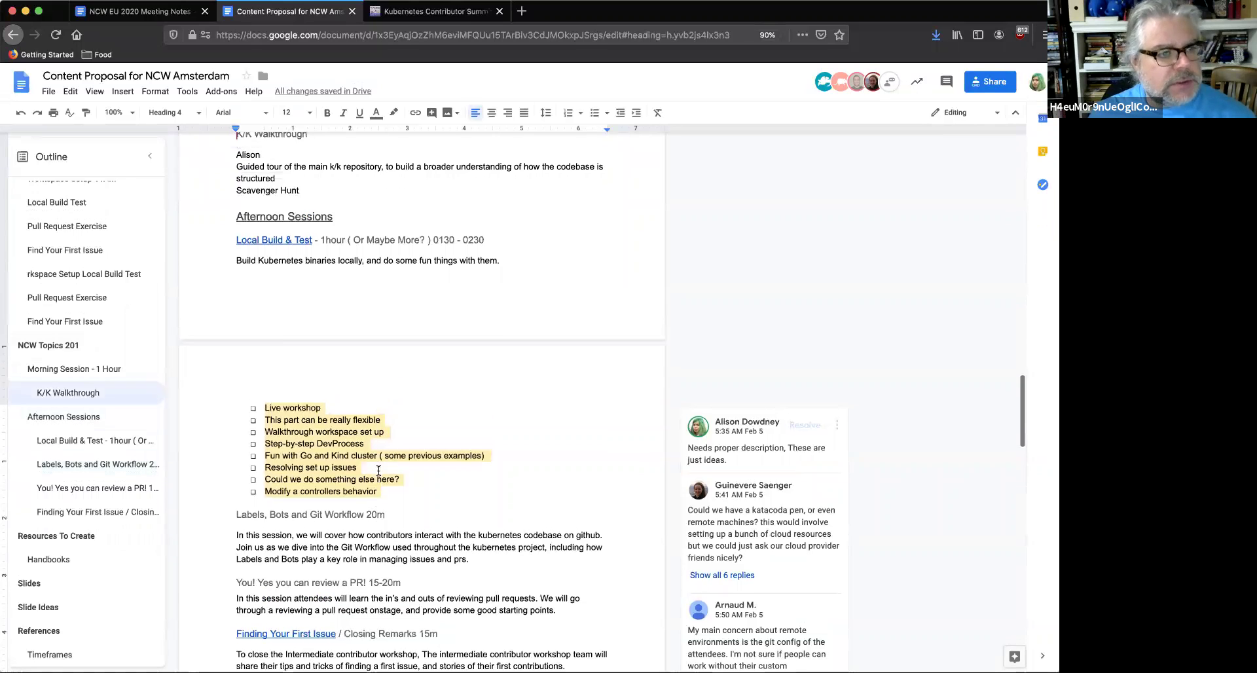
scroll(378, 470, up, 1)
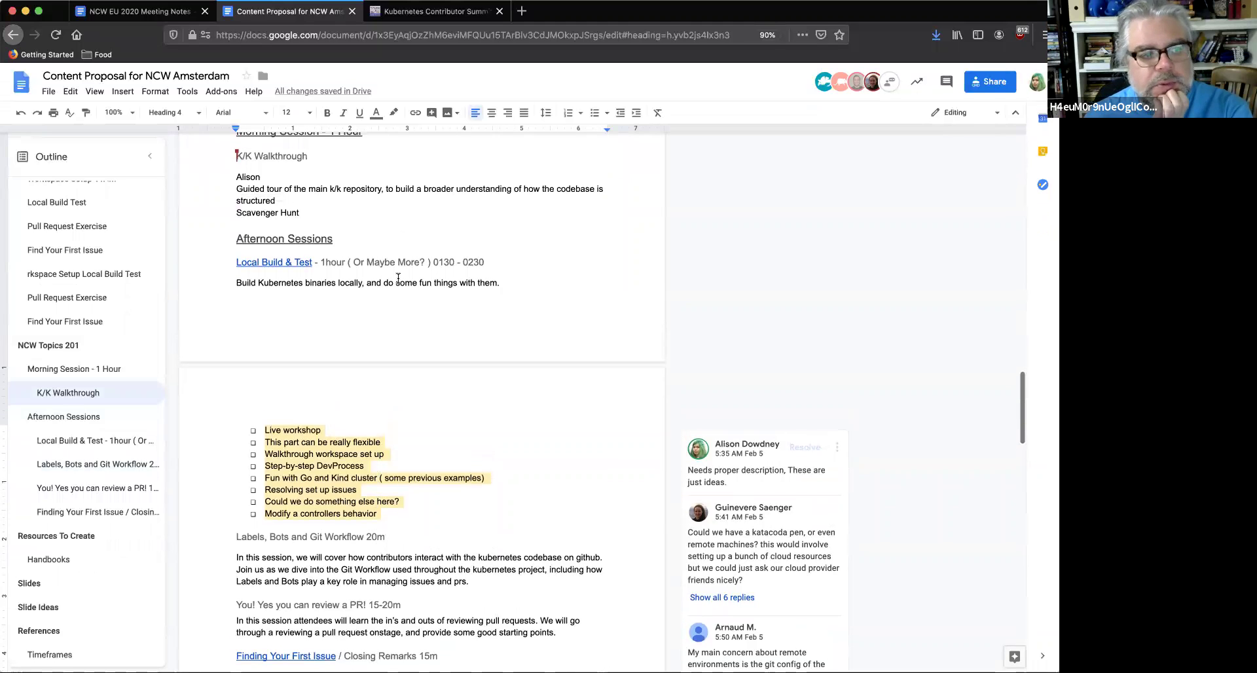
scroll(398, 278, down, 2)
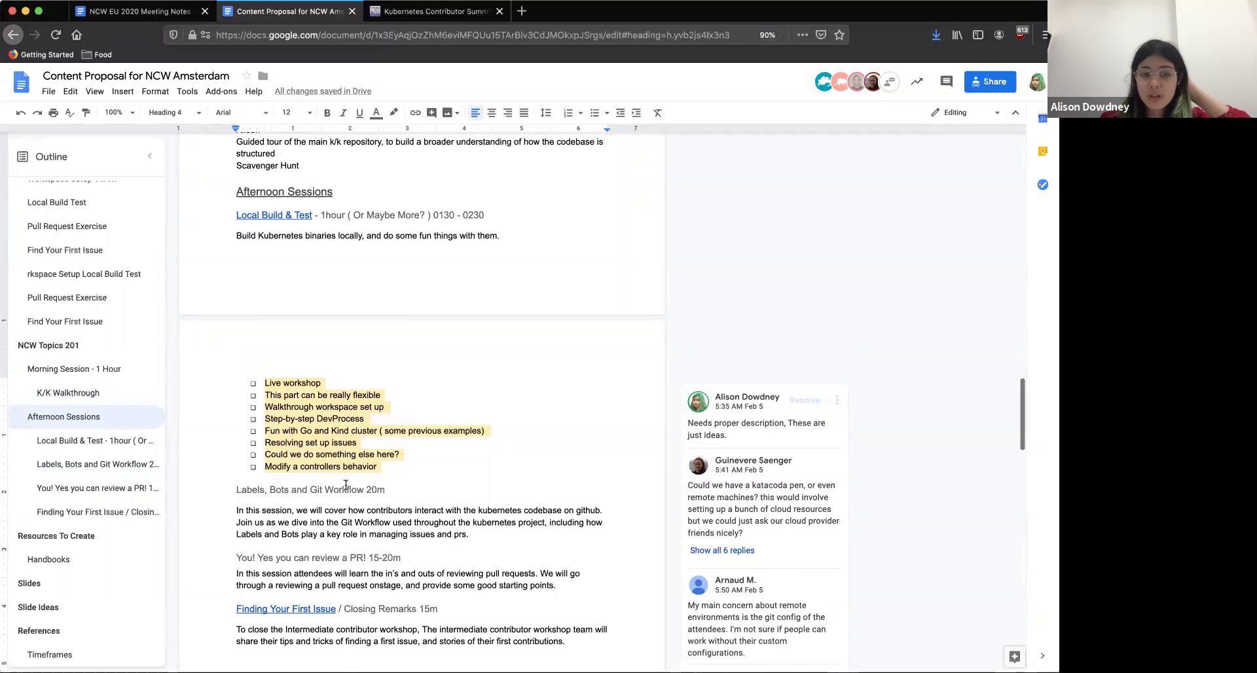
key(super+shift+h)
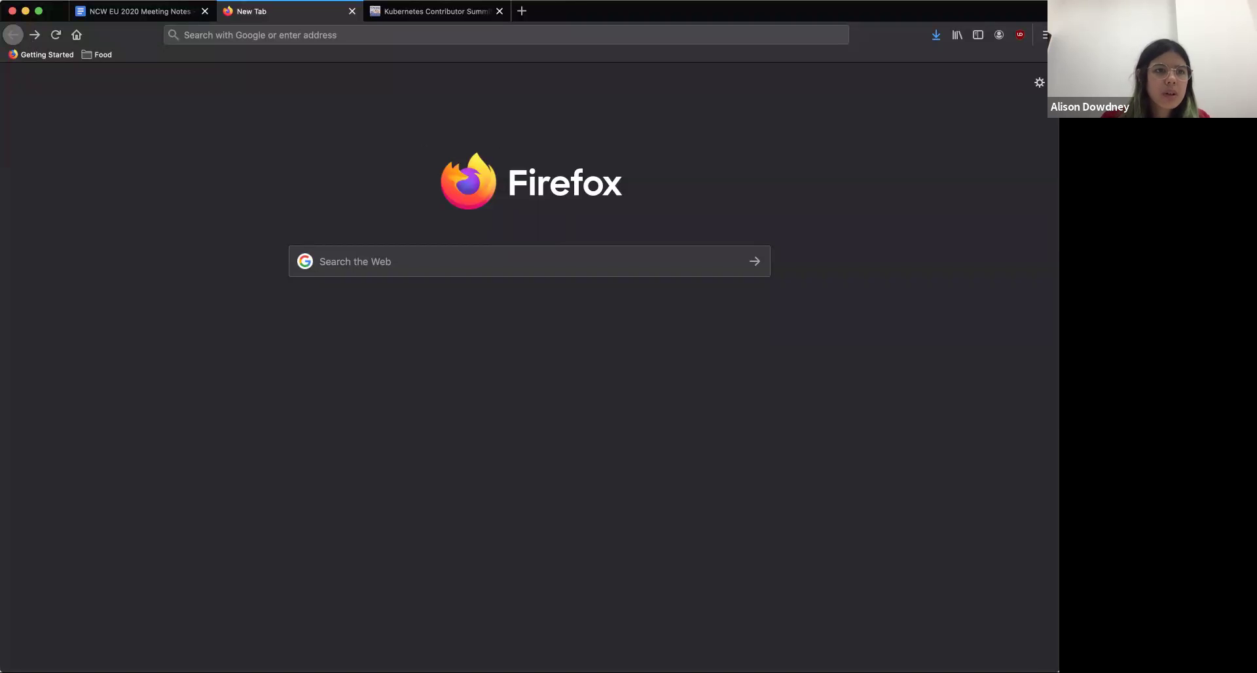
- Go forward to reopen the NCW Amsterdam proposal and place the cursor in the PR review heading
click(34, 34)
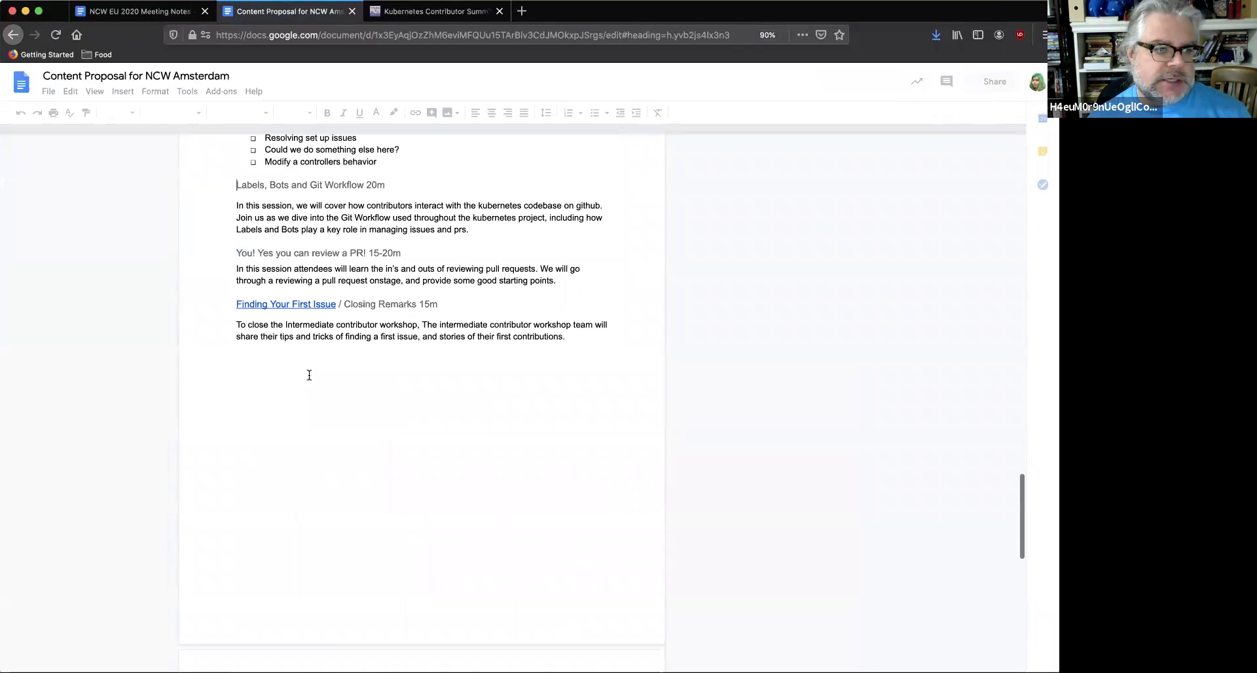
click(378, 259)
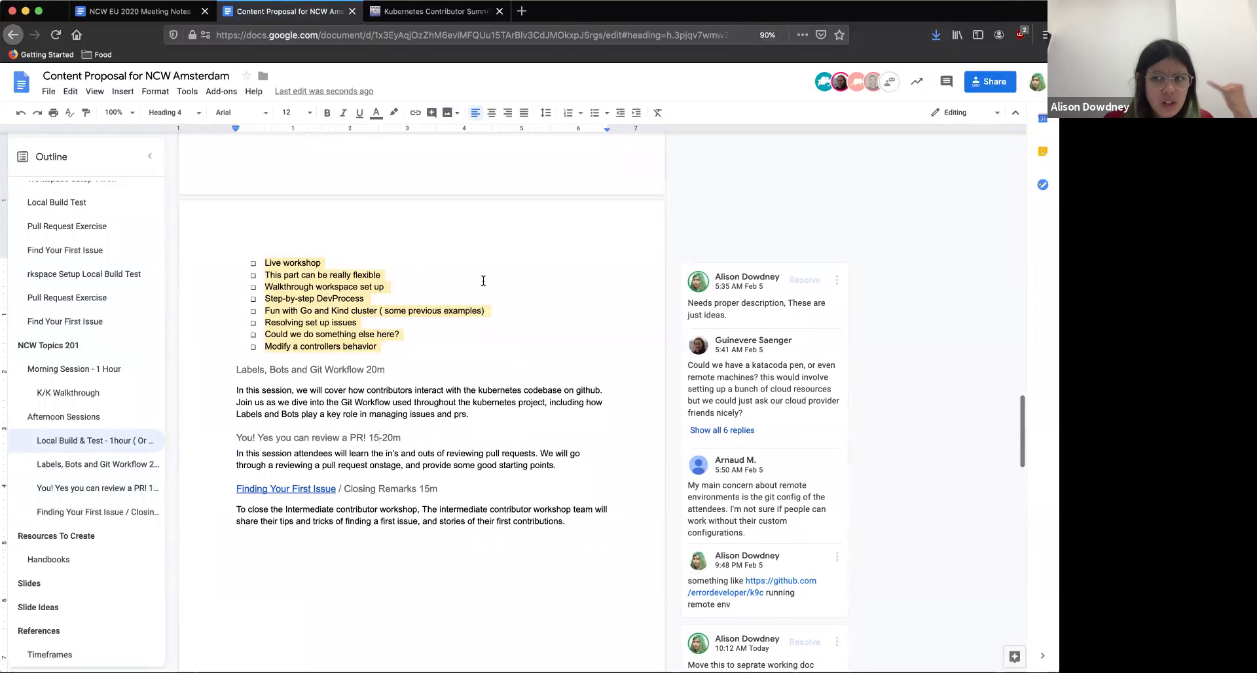
click(481, 413)
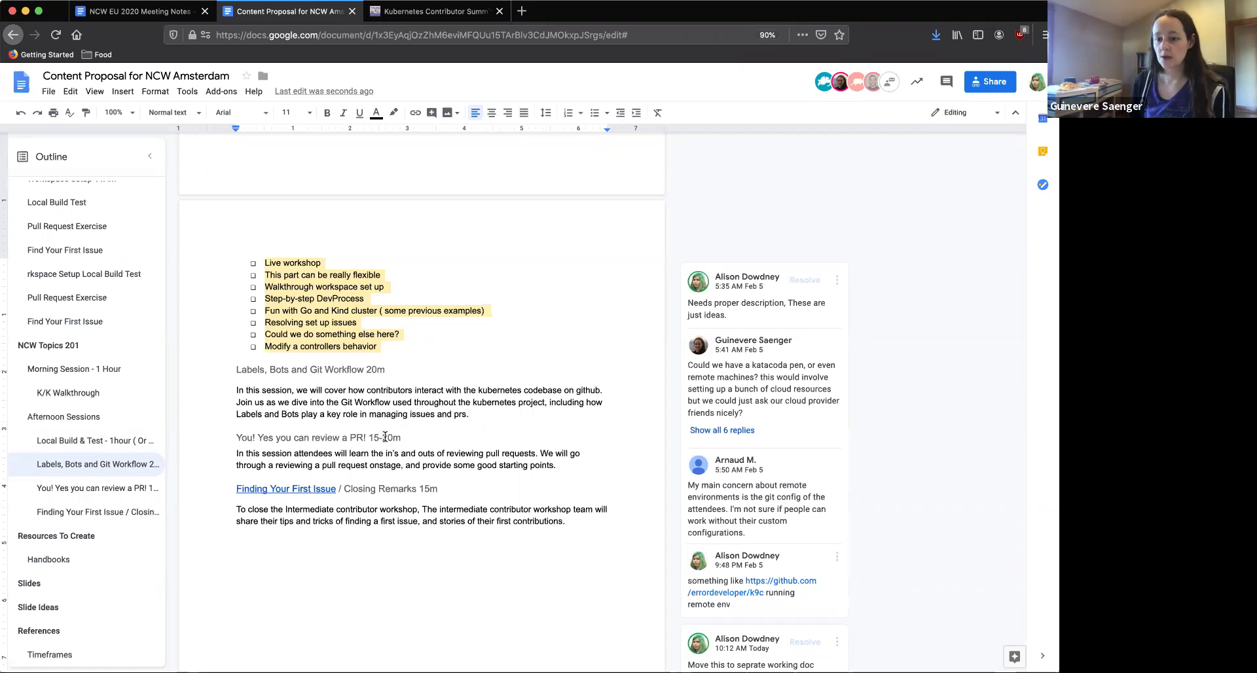
click(387, 437)
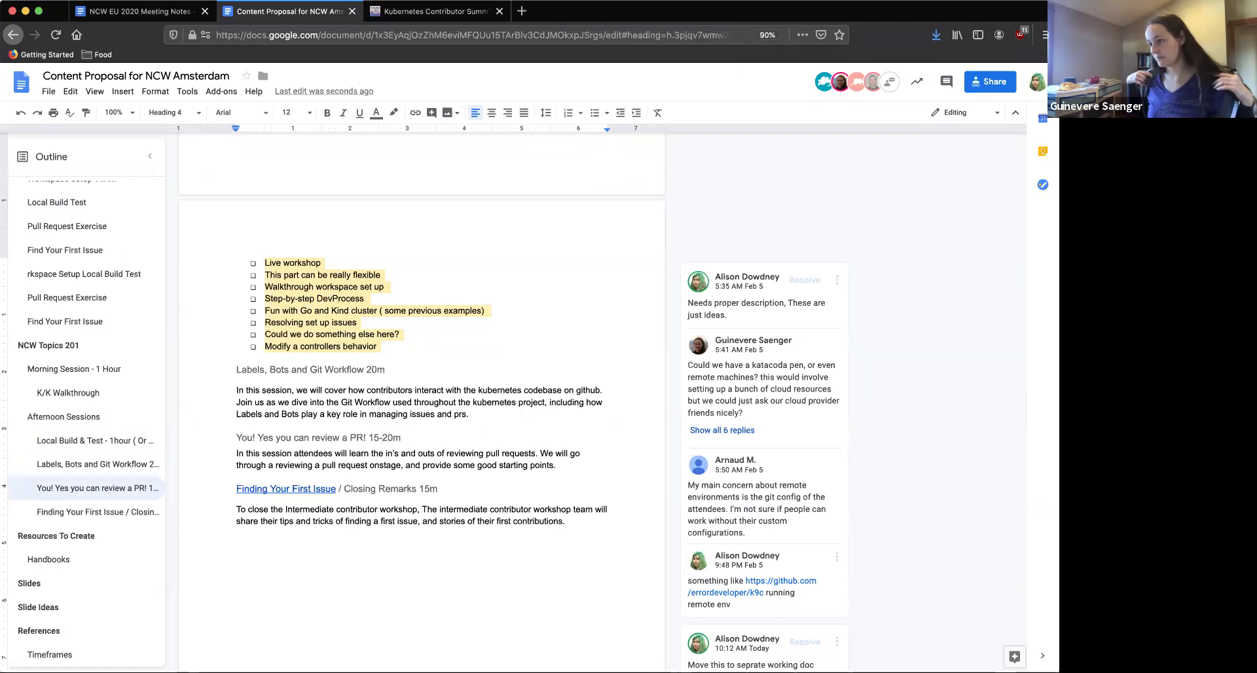
click(382, 414)
click(95, 439)
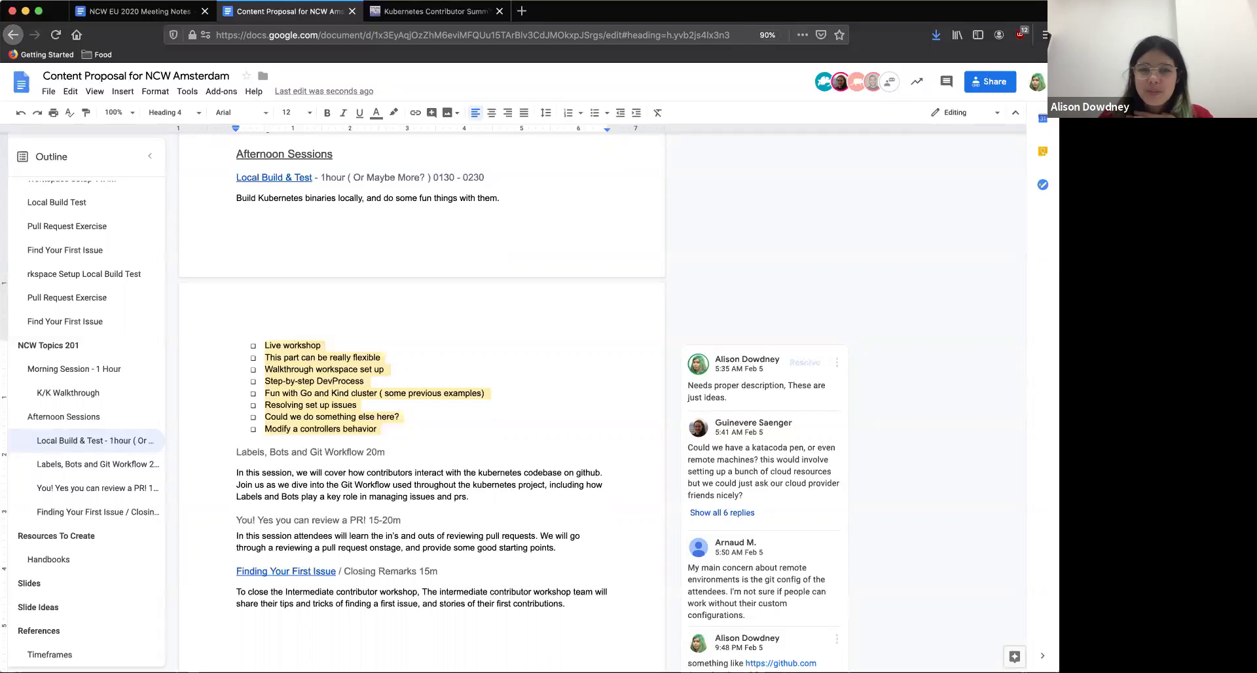
scroll(370, 473, down, 1)
scroll(370, 473, up, 2)
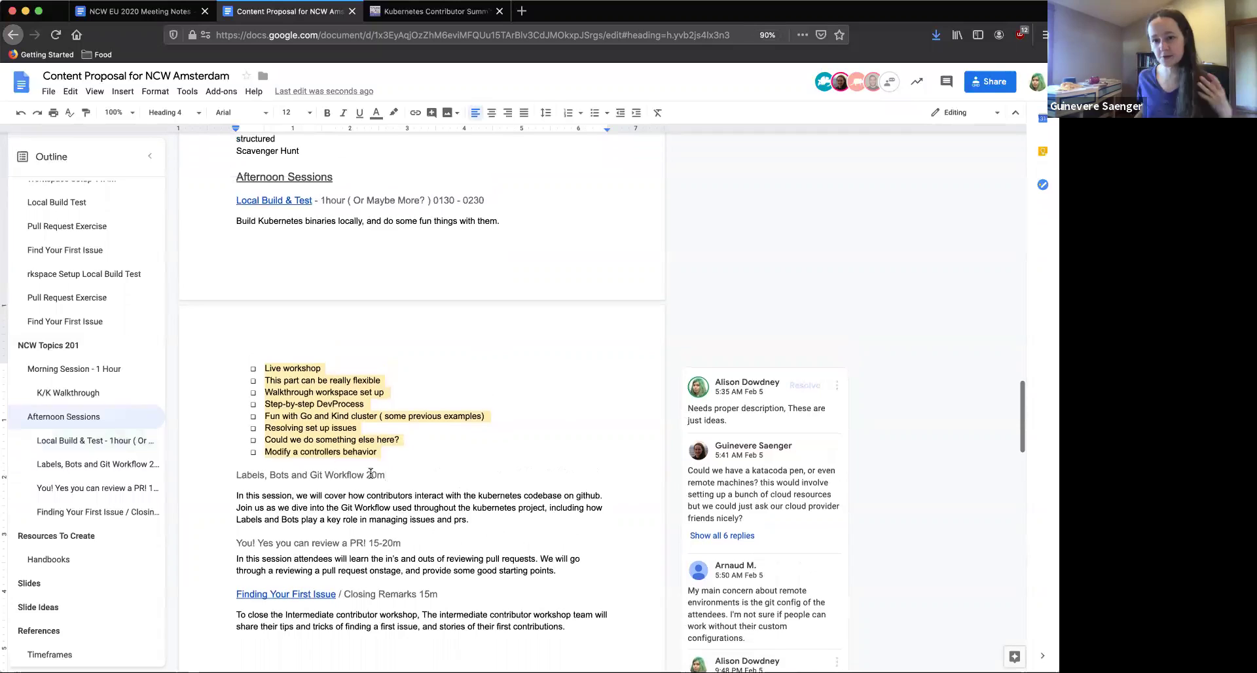
scroll(370, 473, down, 1)
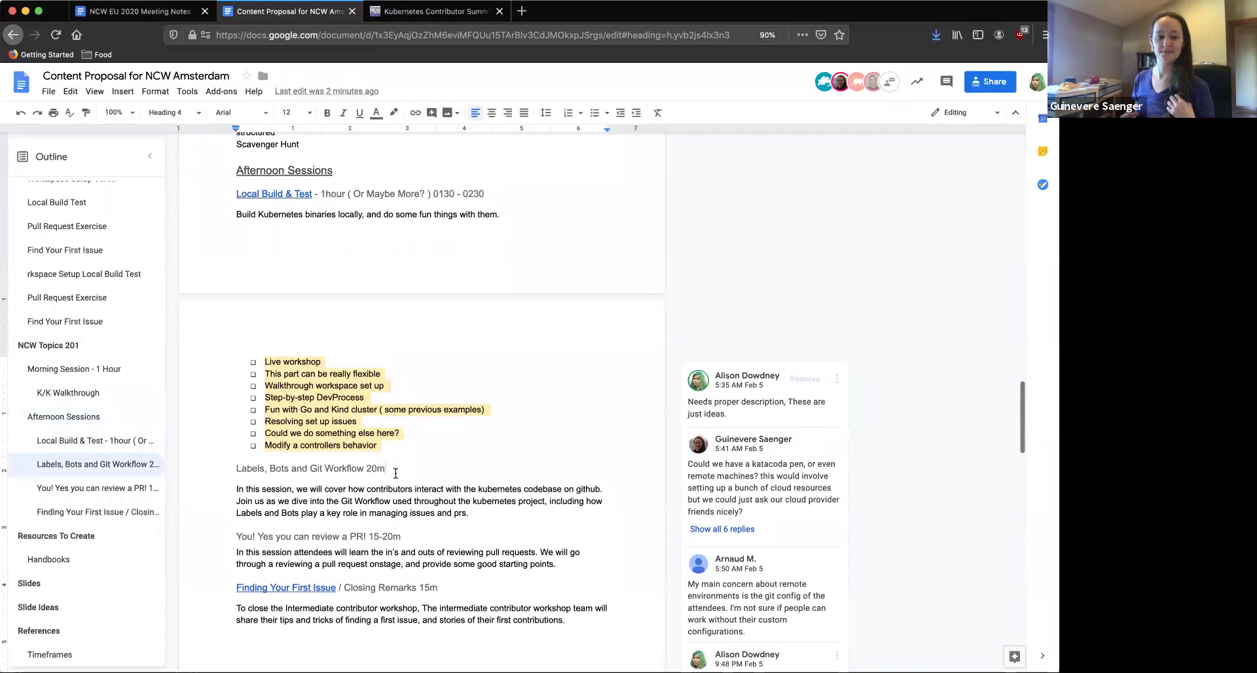
scroll(393, 473, up, 2)
scroll(395, 473, up, 1)
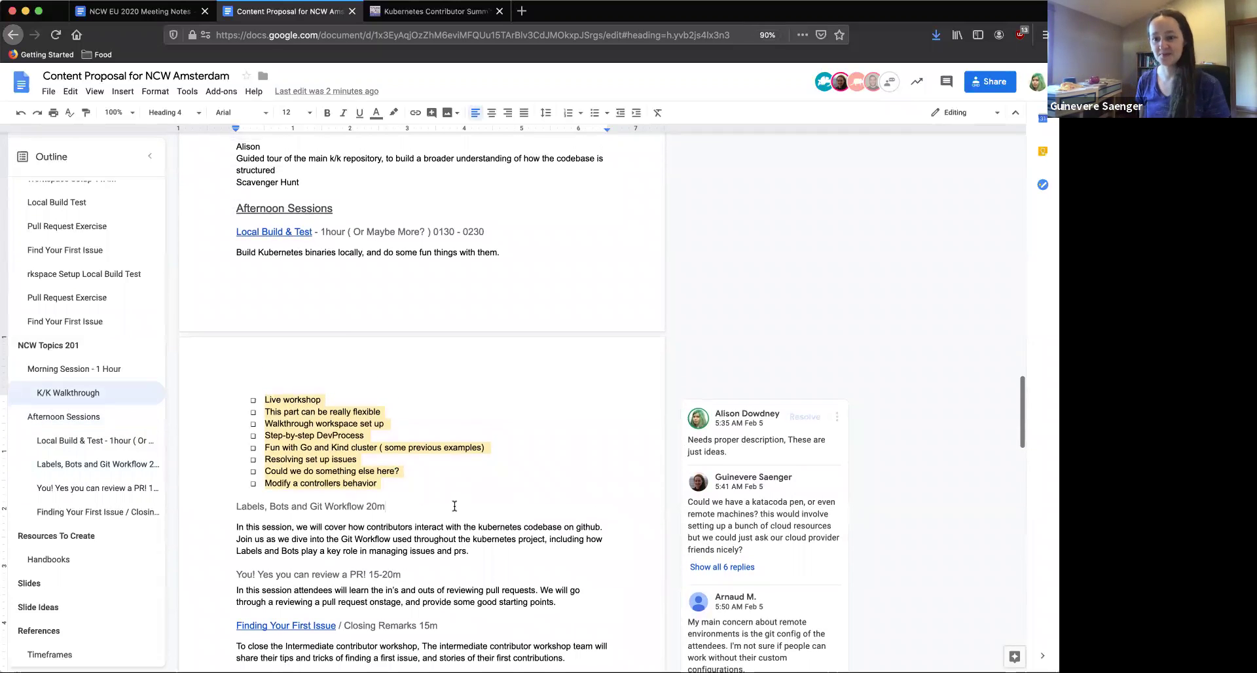
scroll(454, 506, down, 3)
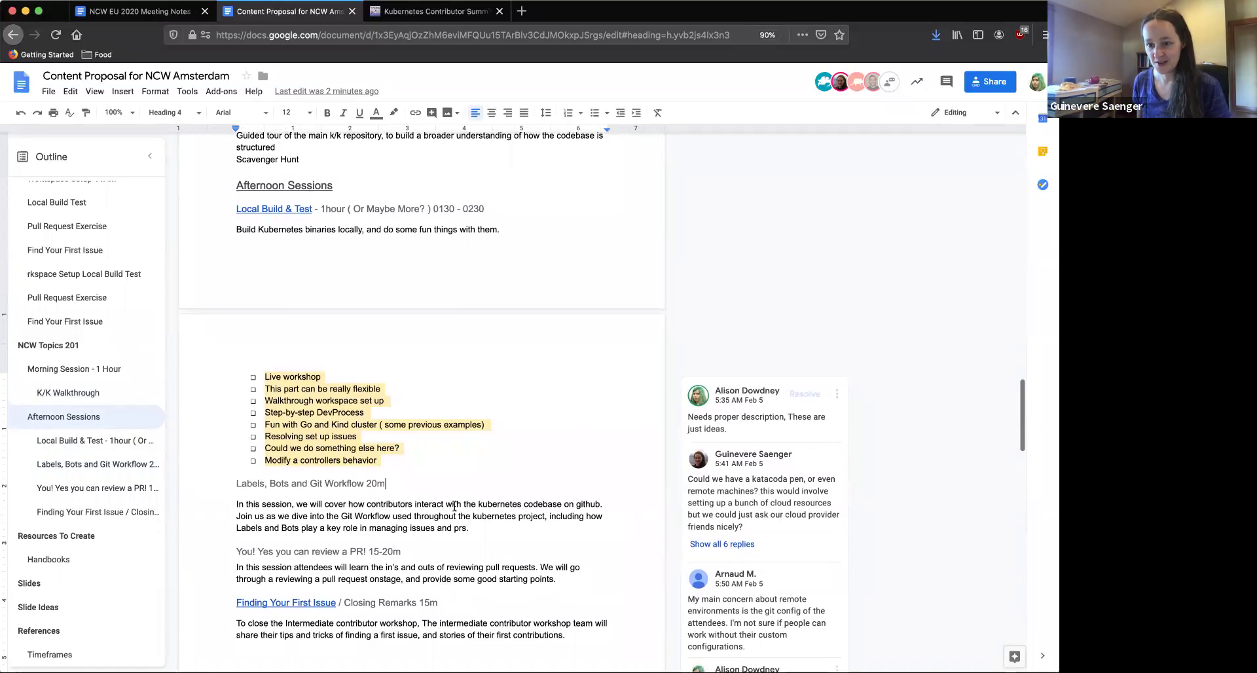
scroll(454, 506, down, 1)
scroll(454, 506, up, 1)
scroll(454, 506, down, 1)
scroll(454, 506, down, 1)
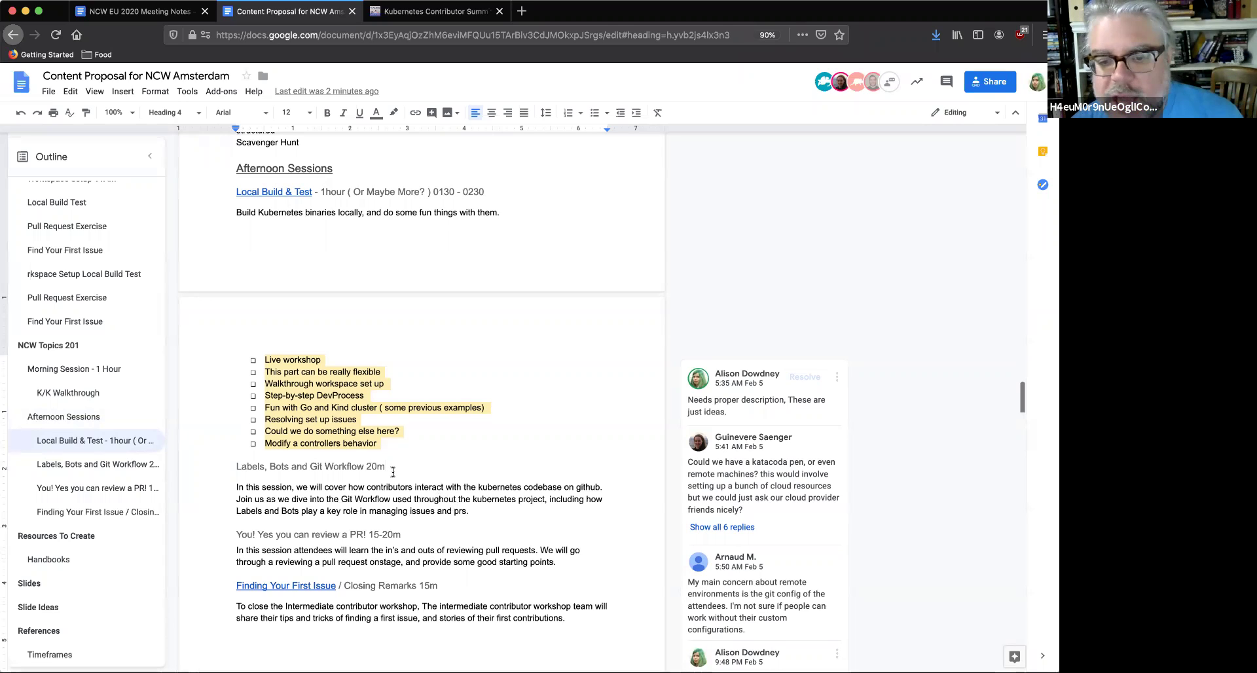
- Time the Labels session 0230 - 0250 and the PR review session 0250 - 0320
key(BackSpace)
key(BackSpace)
key(BackSpace)
text(0230)
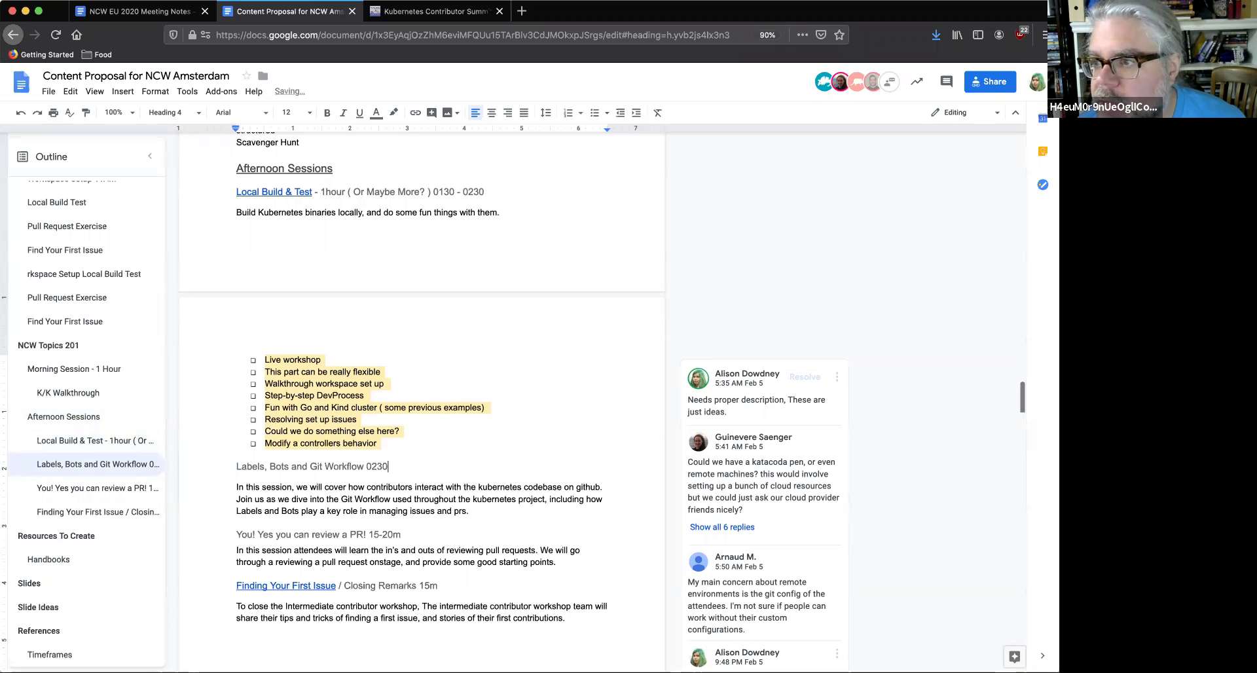
text( - 03)
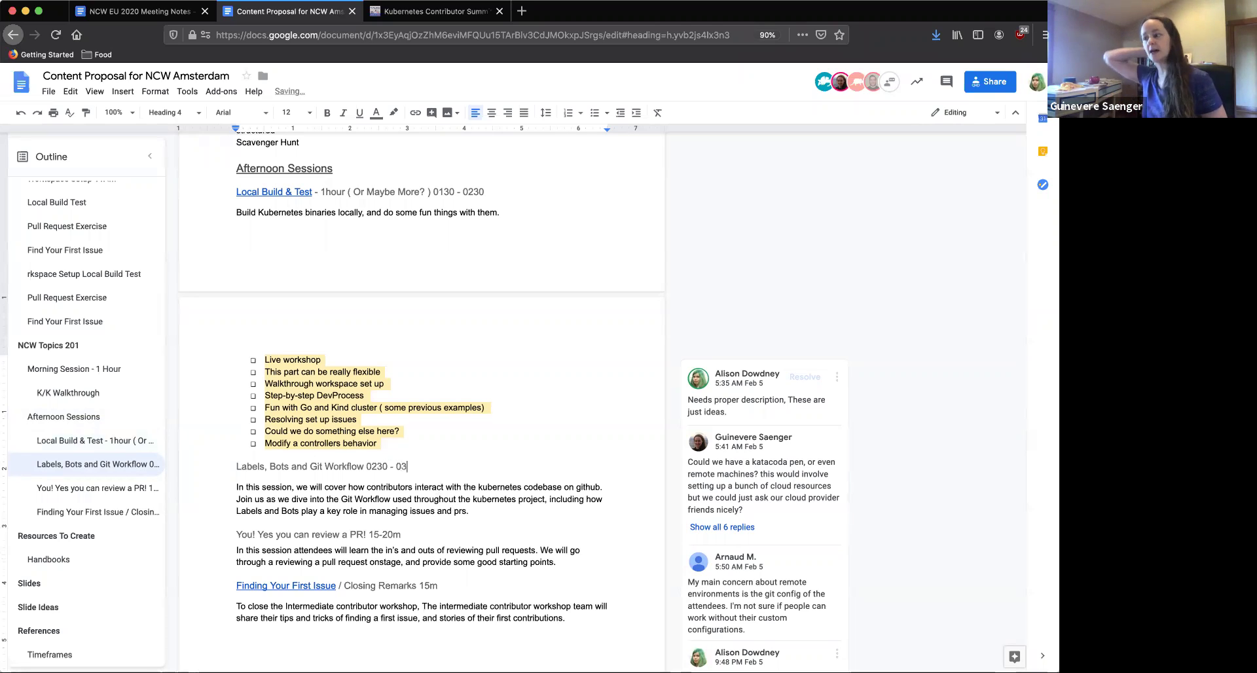
key(BackSpace)
text(250)
click(406, 531)
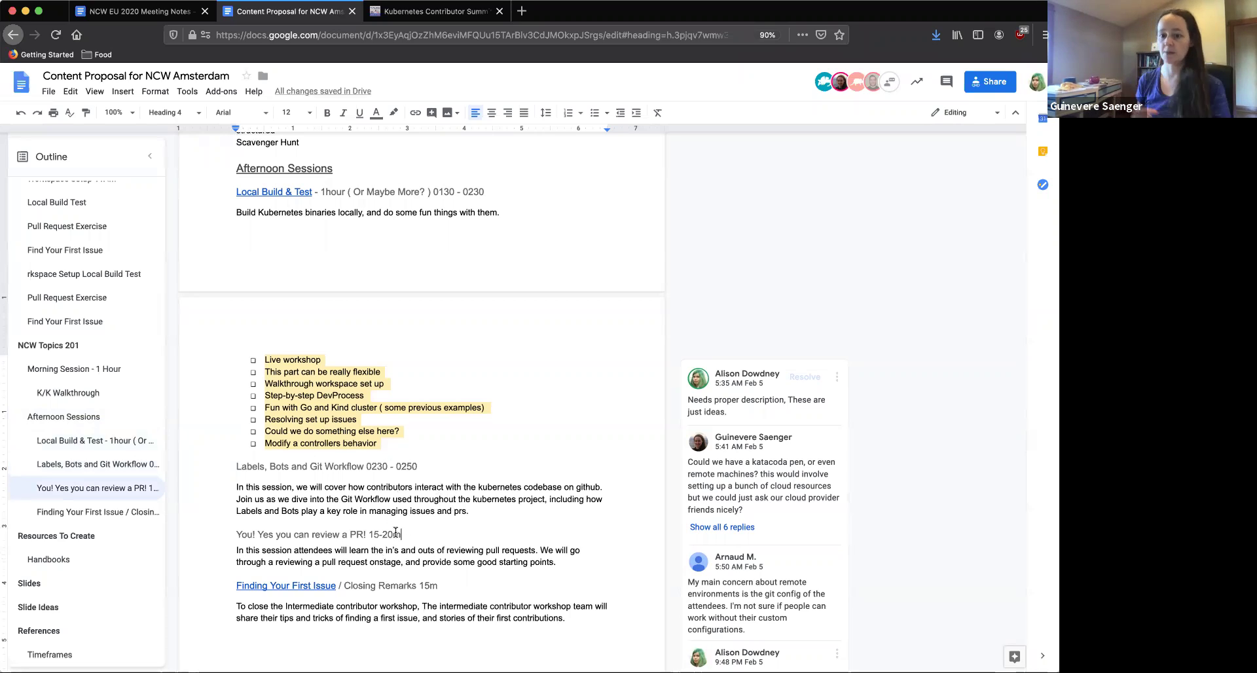
text(02)
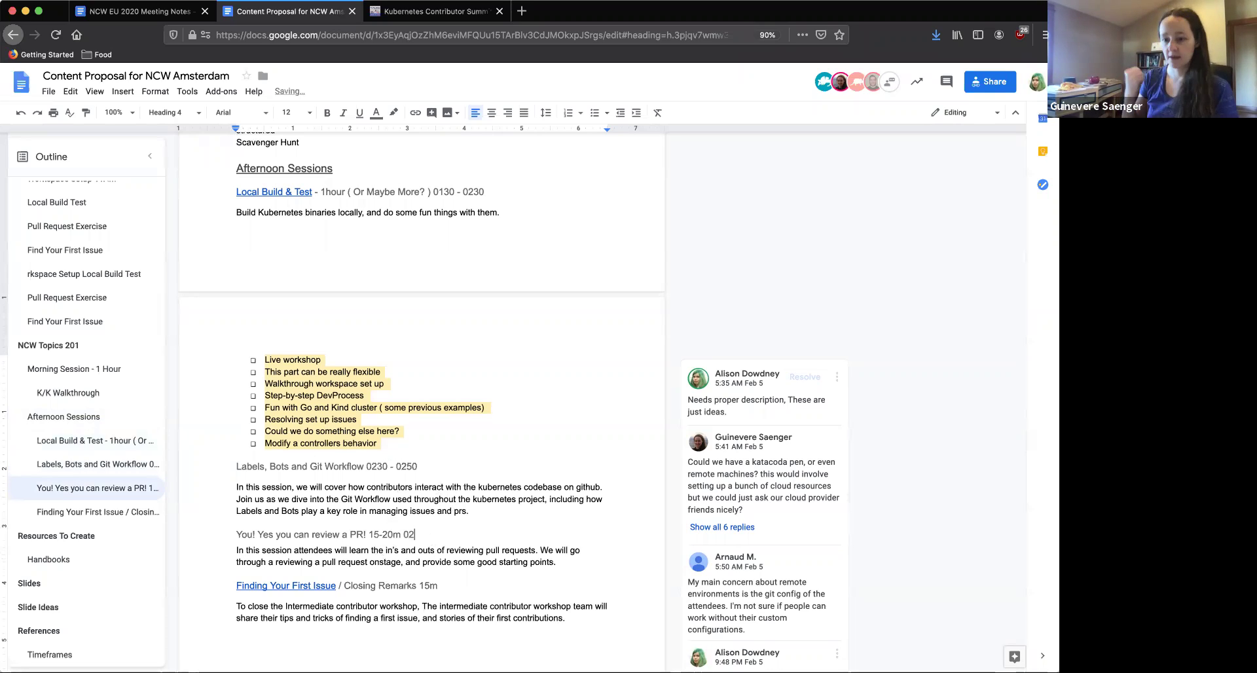
text(50)
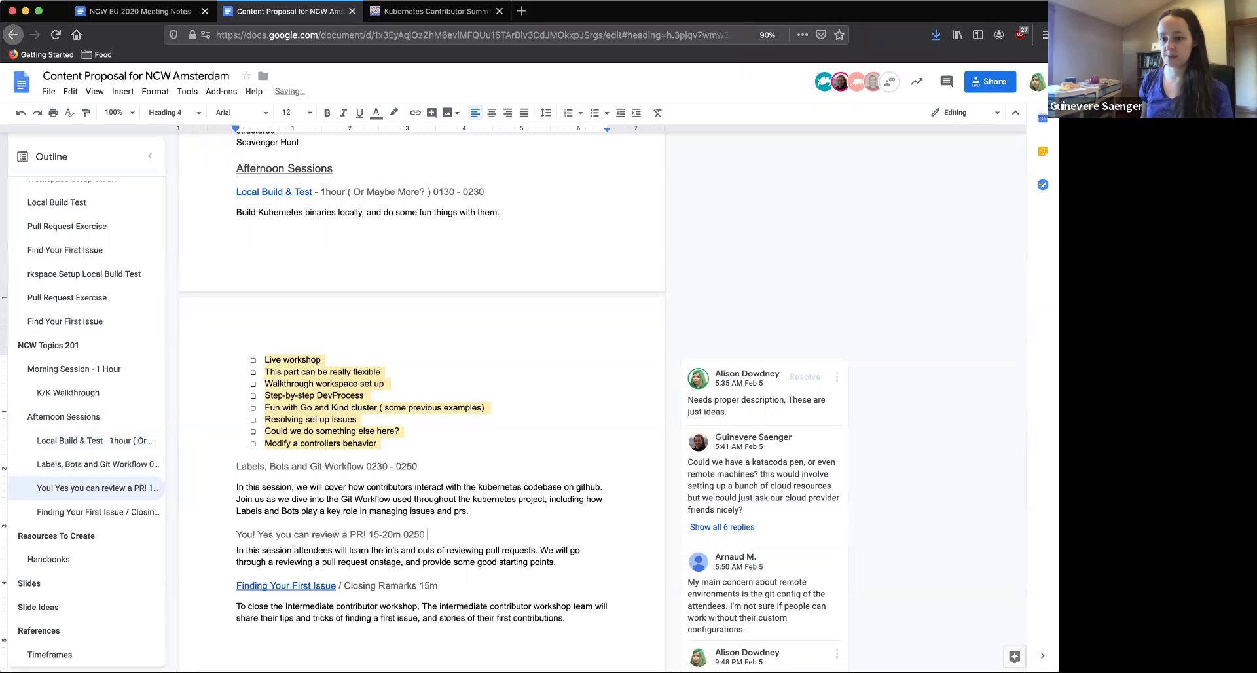
text( - 03)
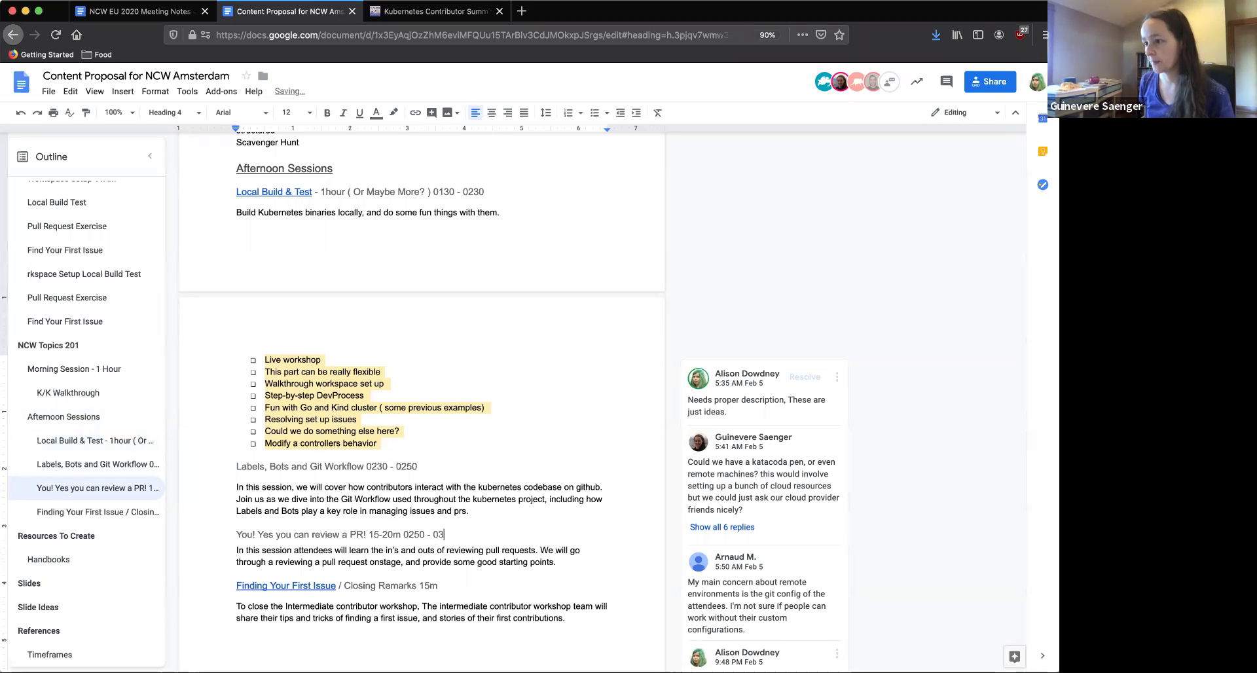
text(20)
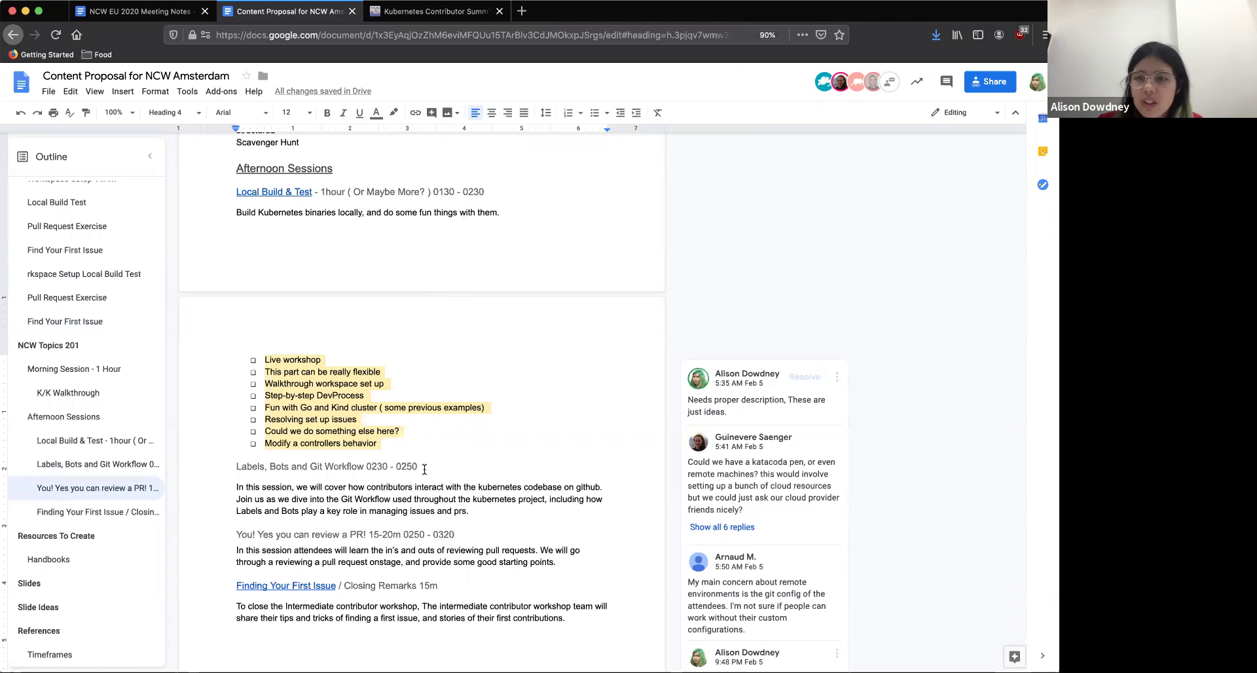
- Give the Closing Remarks heading the time range 0320 - 0340, fixing typos
click(424, 469)
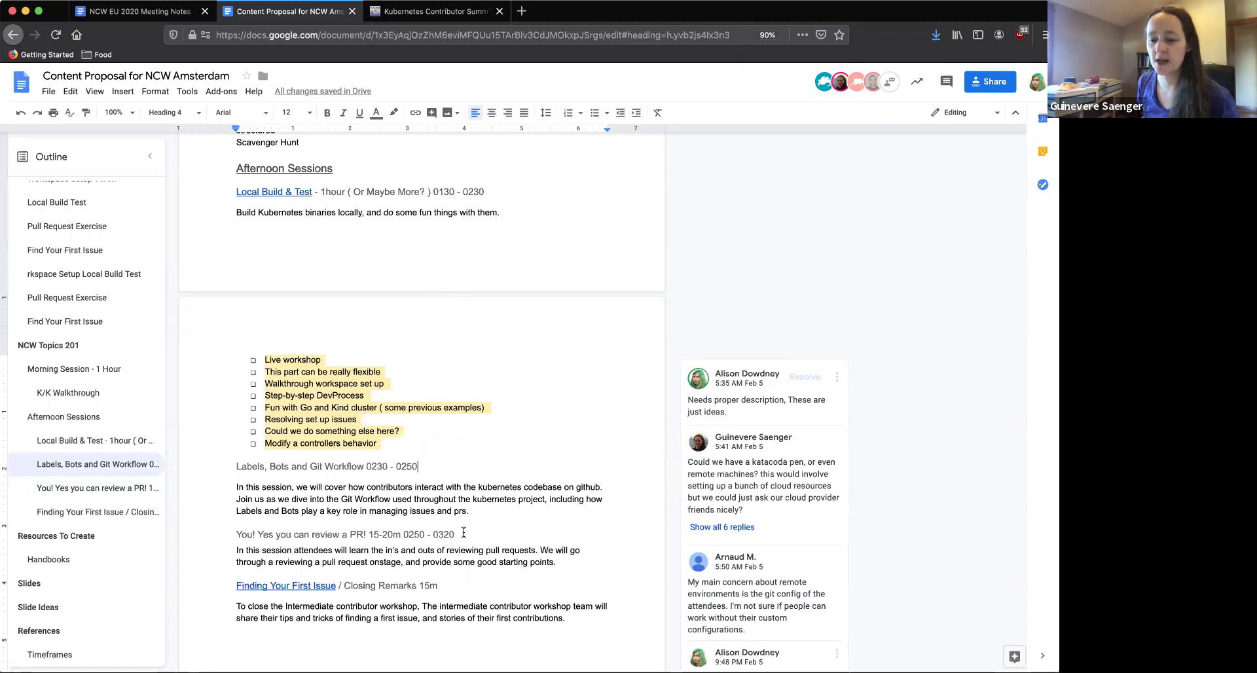
scroll(458, 524, down, 2)
scroll(464, 532, up, 2)
scroll(463, 532, down, 1)
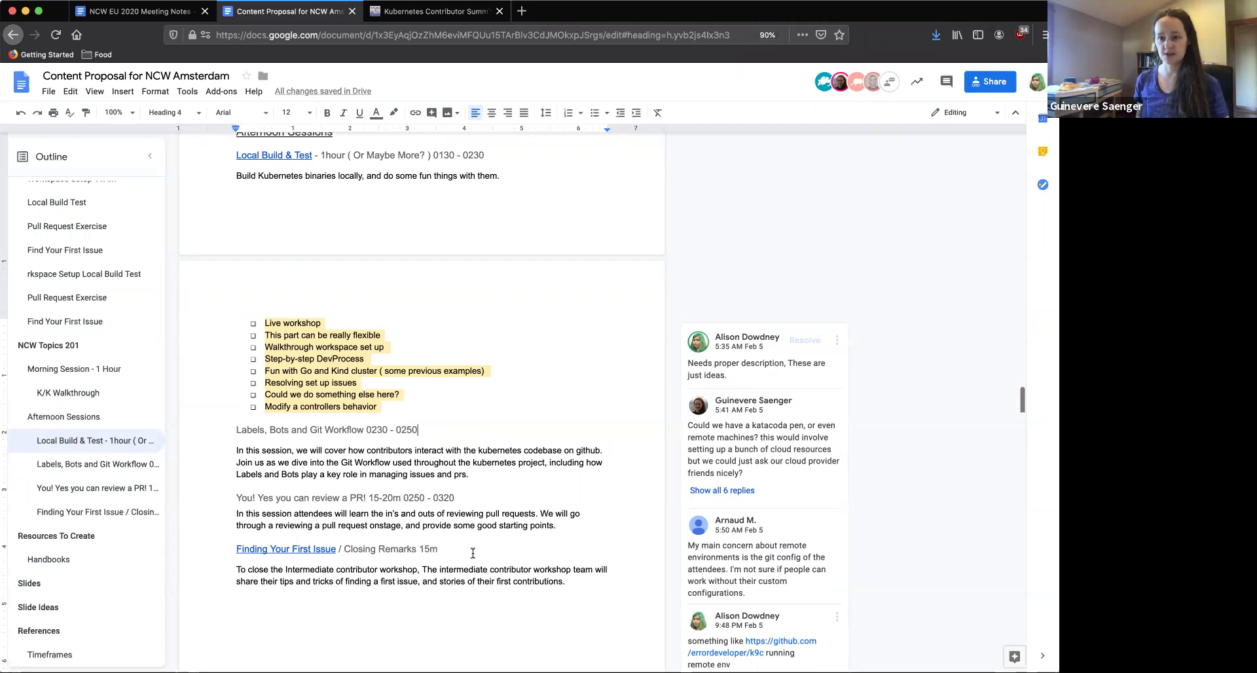
click(472, 554)
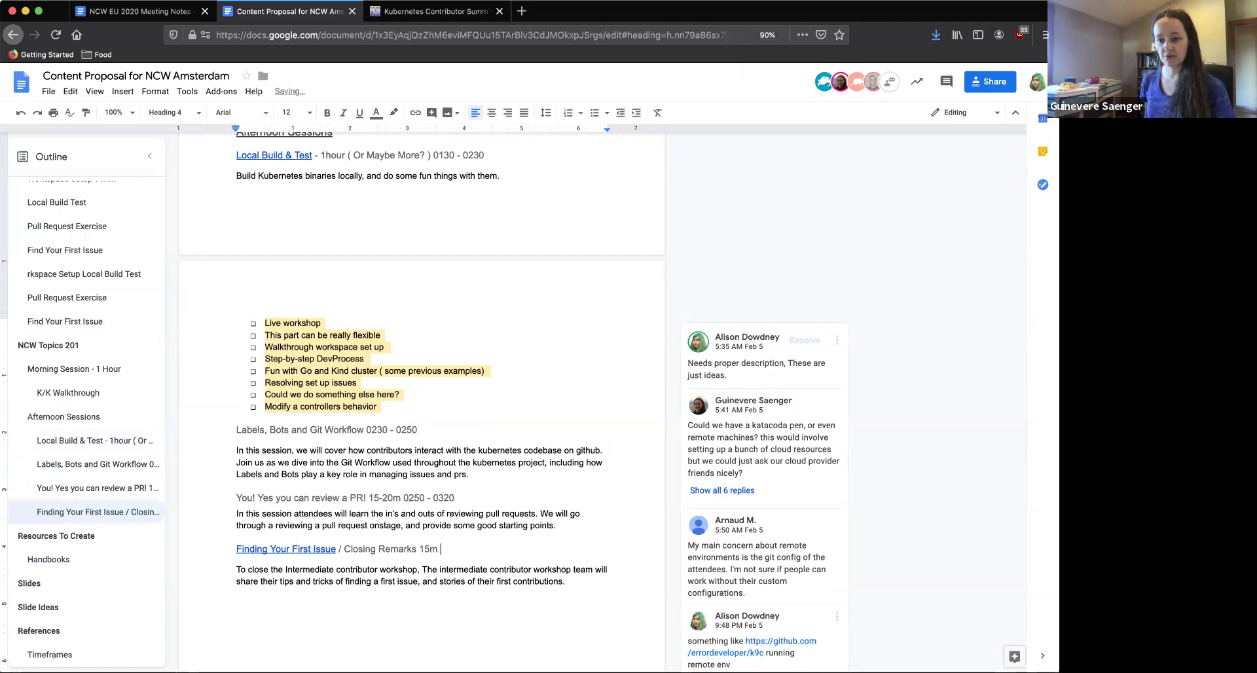
text(03)
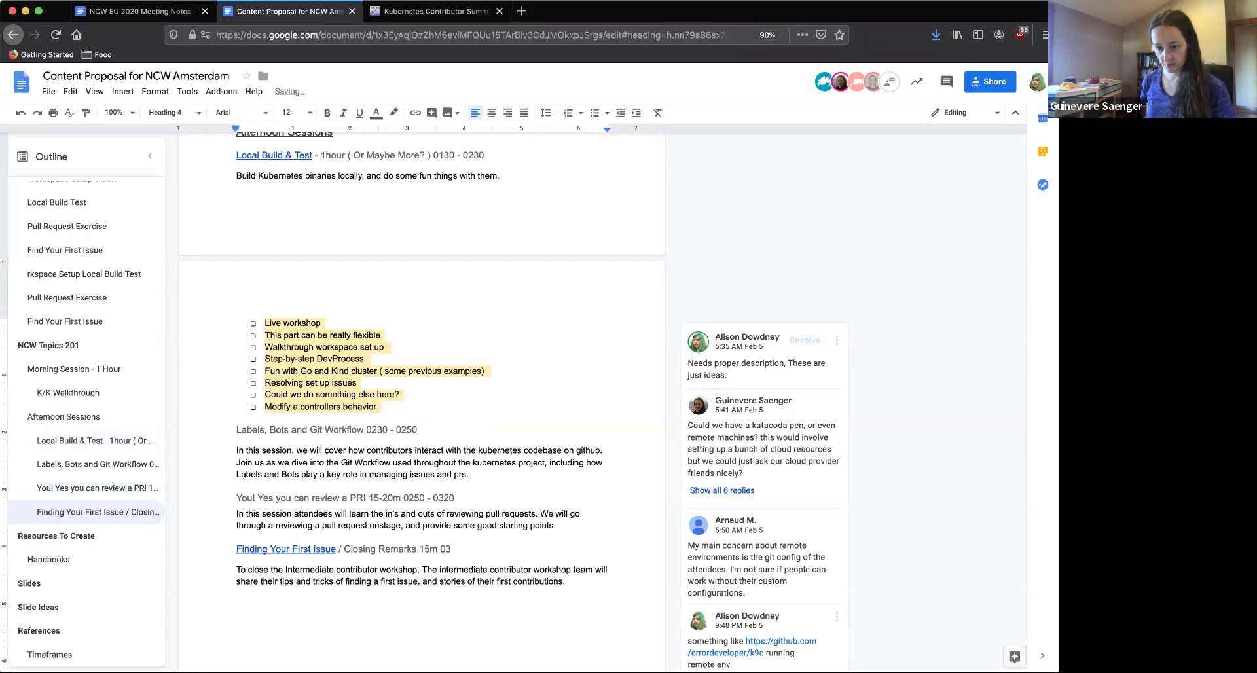
text(20)
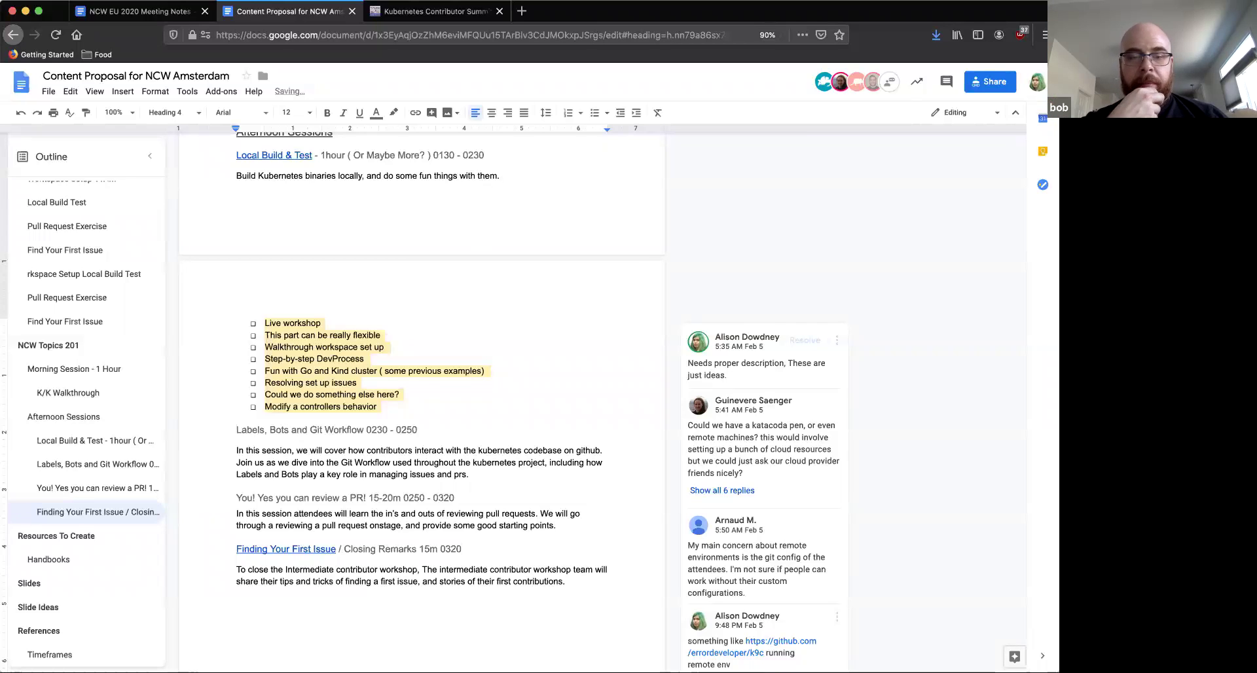
text(04)
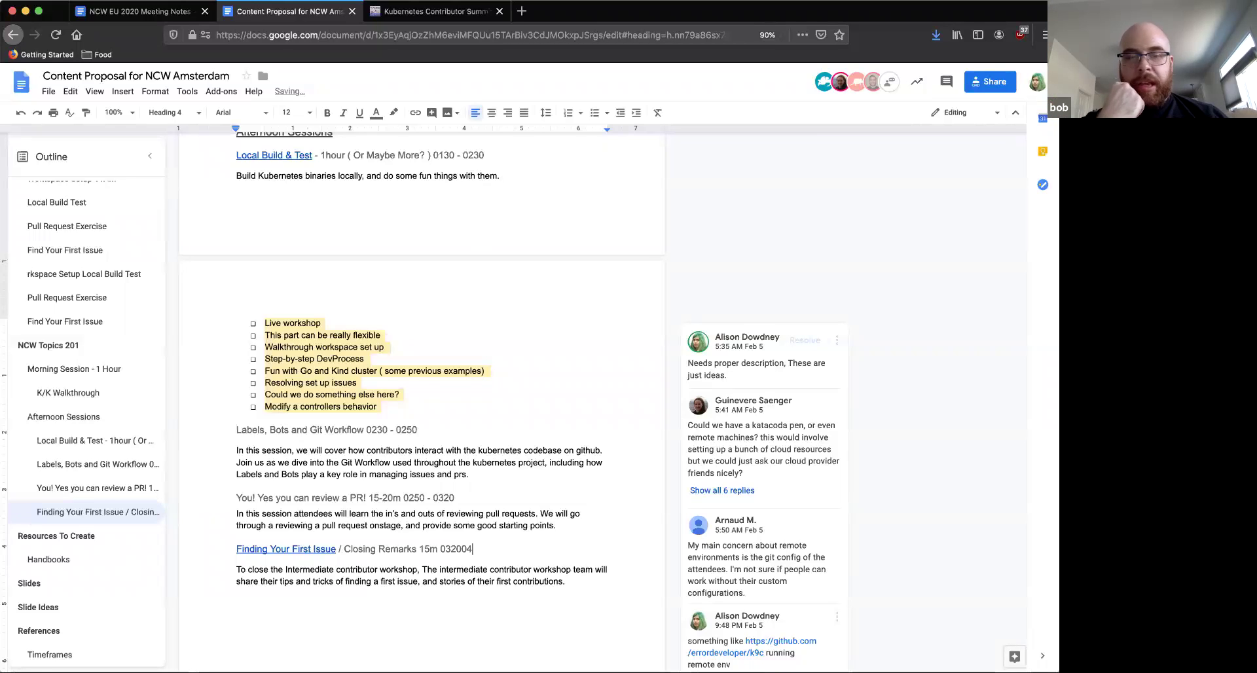
key(BackSpace)
key(BackSpace)
text(- 04)
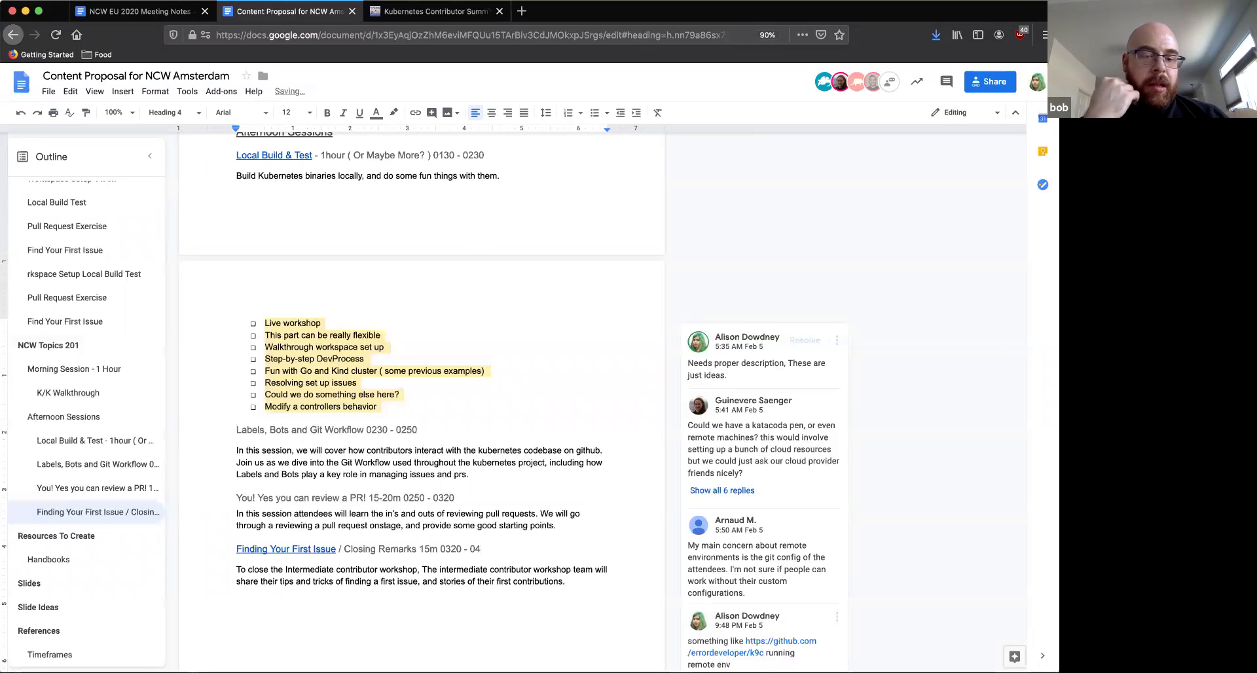
key(BackSpace)
key(BackSpace)
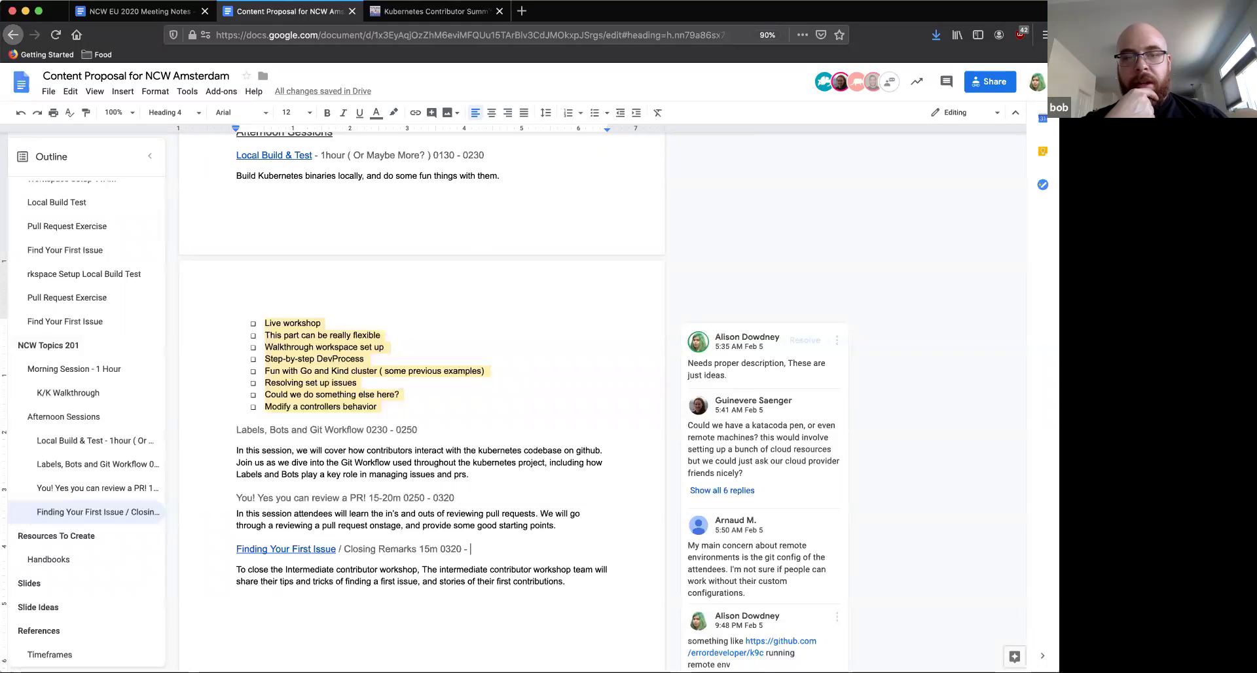
text(0320)
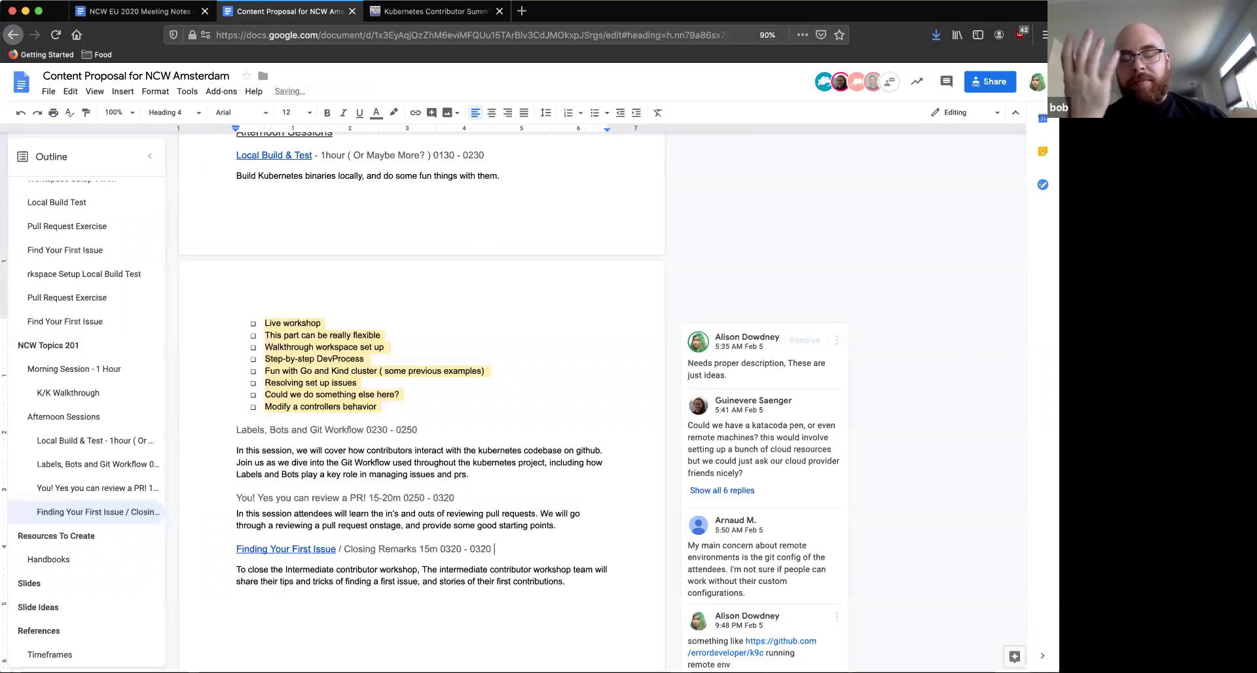
key(BackSpace)
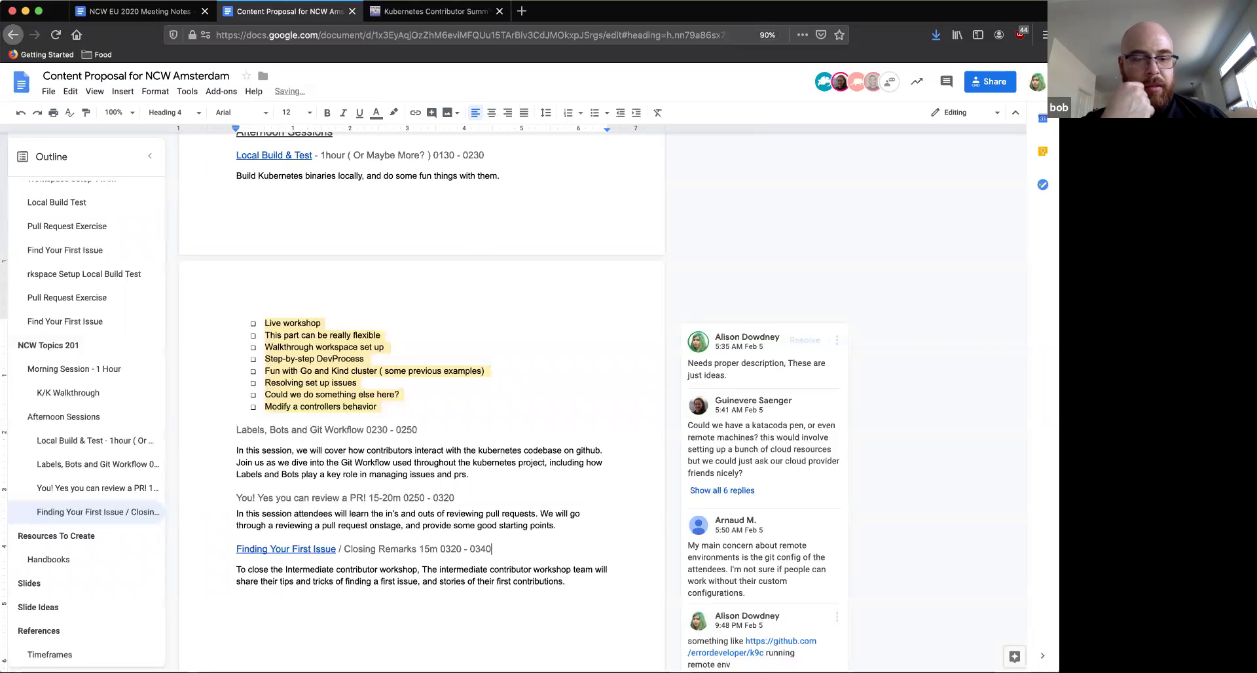
click(478, 500)
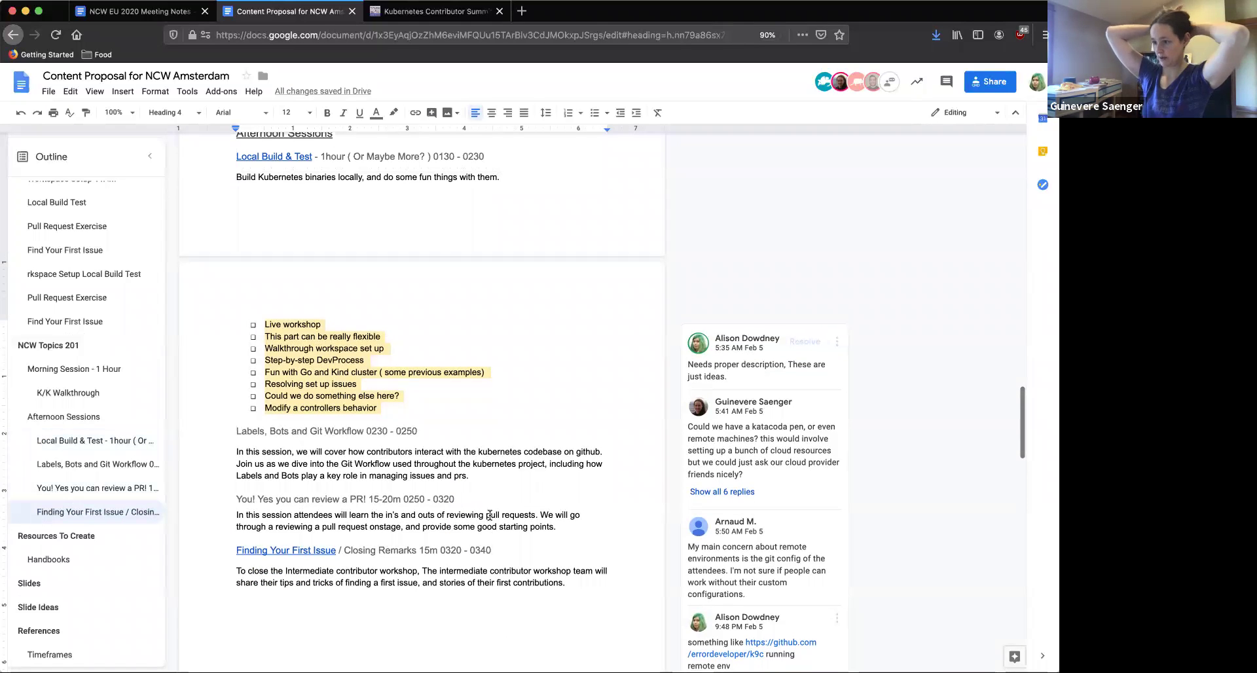
click(481, 431)
scroll(491, 485, up, 1)
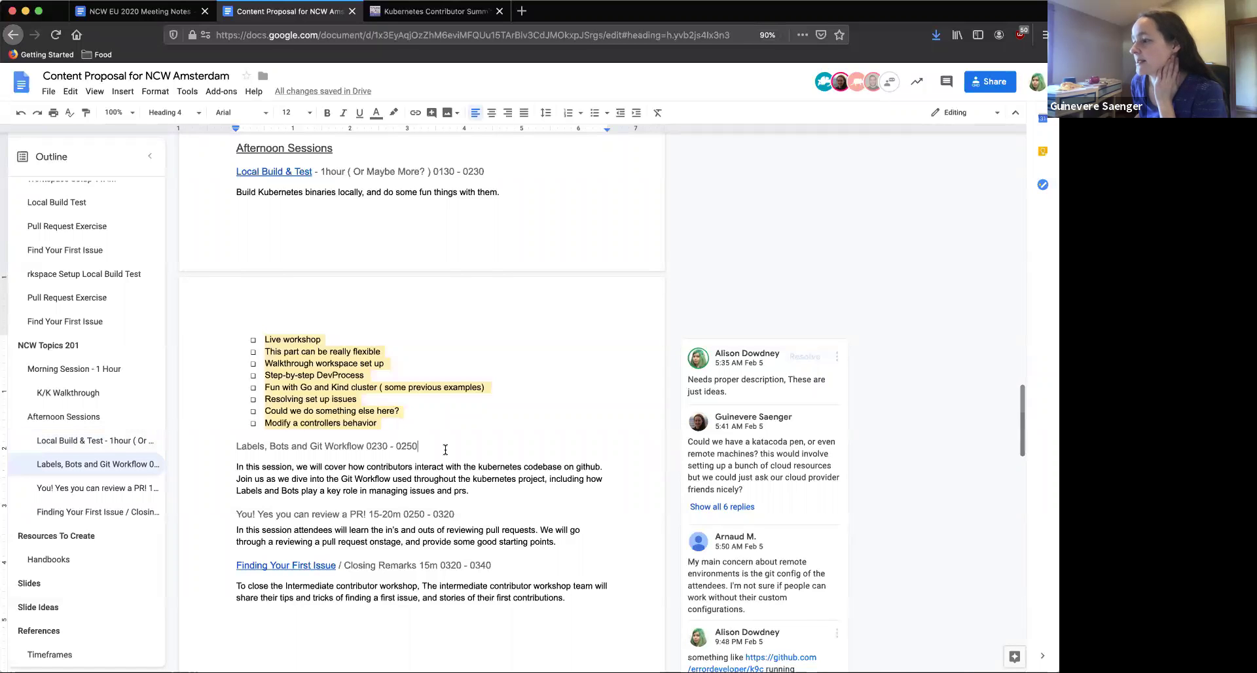
scroll(444, 449, up, 1)
scroll(445, 449, up, 2)
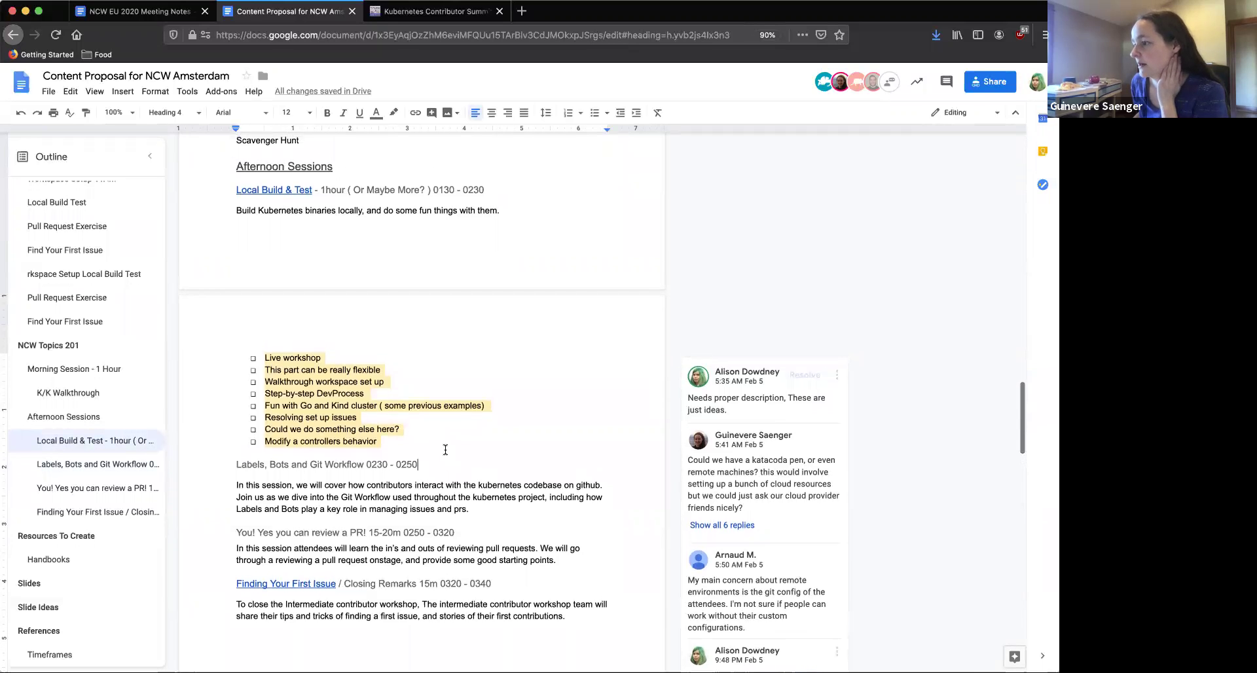
scroll(445, 449, down, 3)
scroll(445, 449, up, 4)
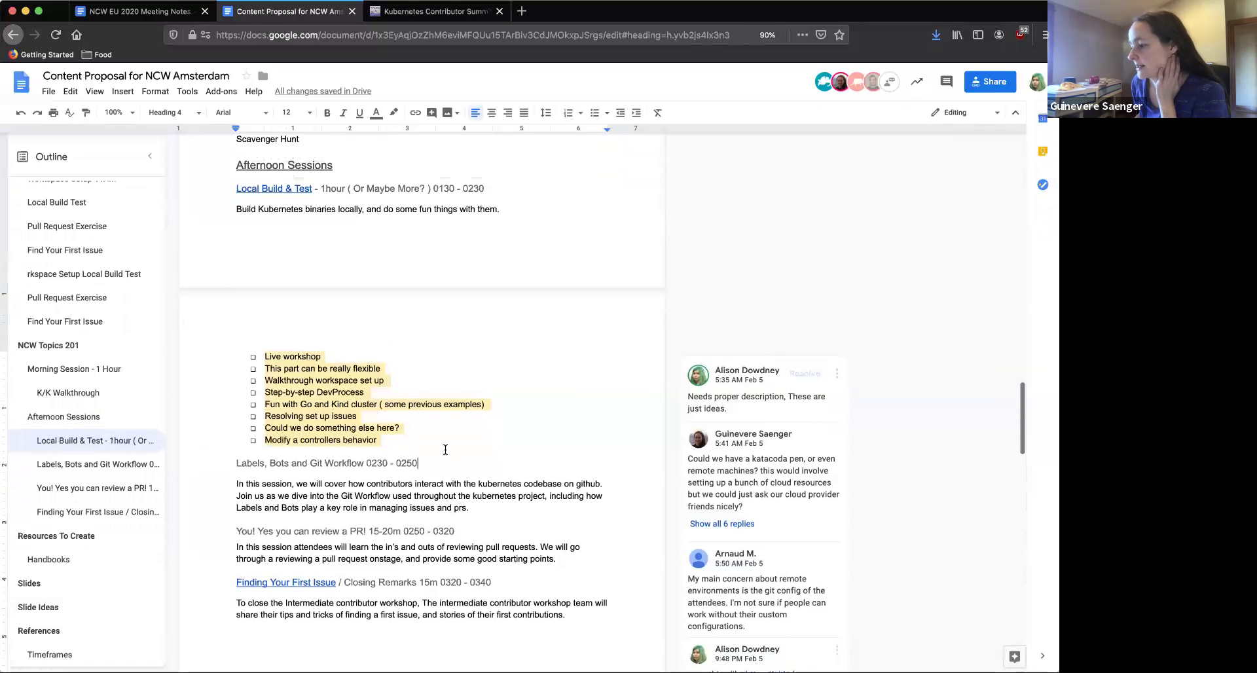
scroll(445, 449, up, 2)
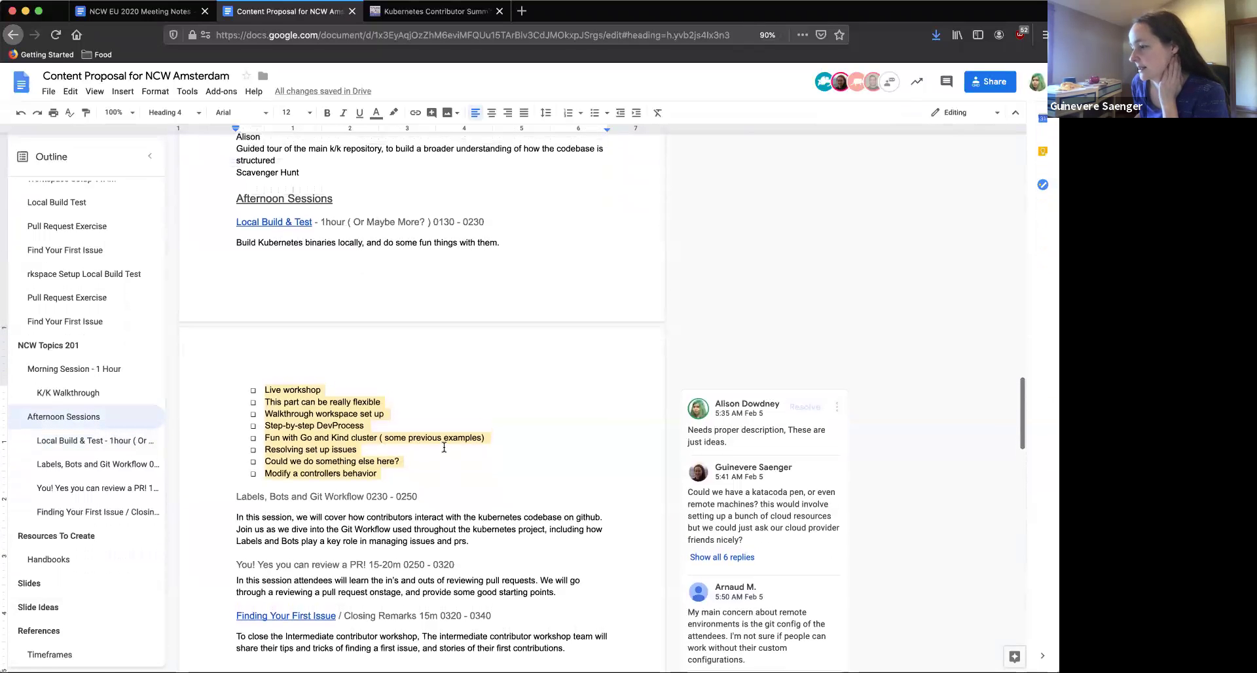
click(511, 230)
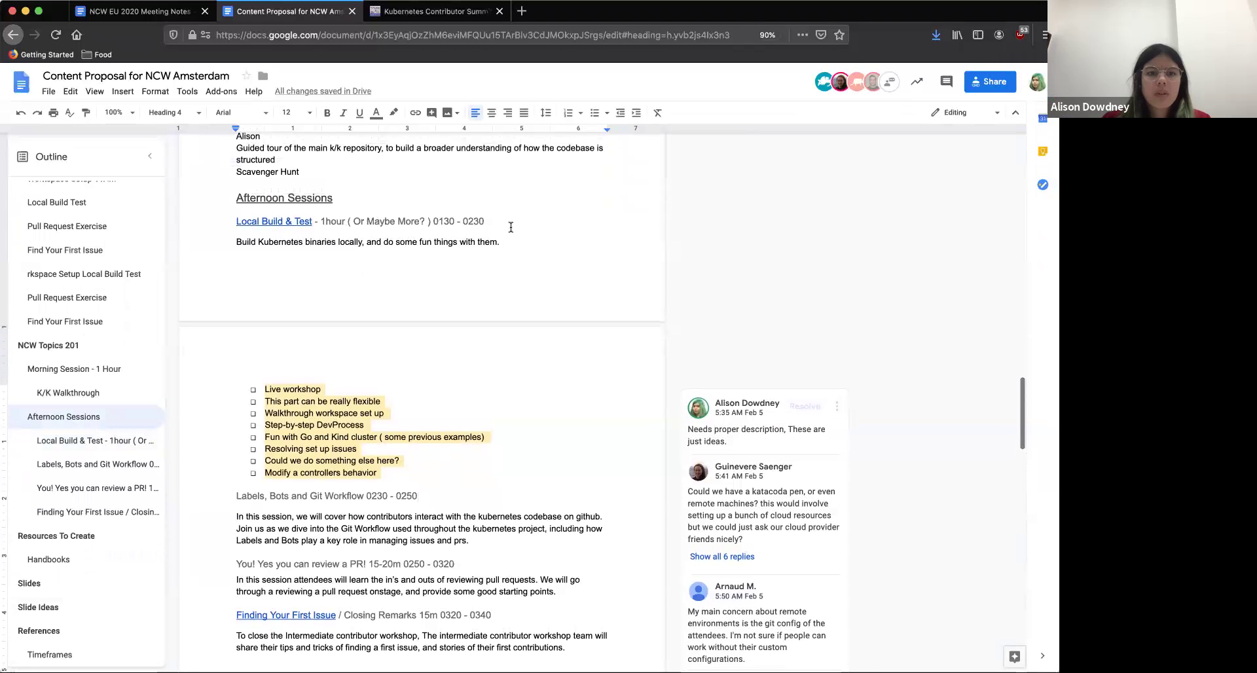
click(243, 497)
double_click(248, 496)
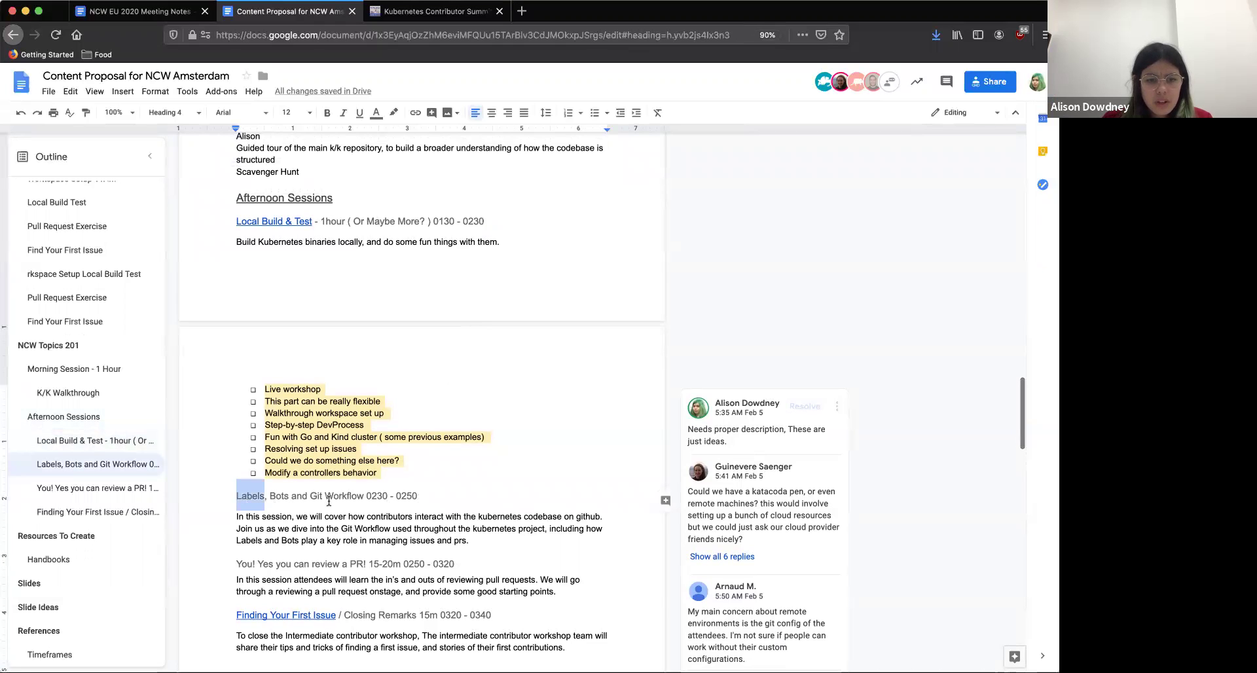
click(290, 496)
click(448, 495)
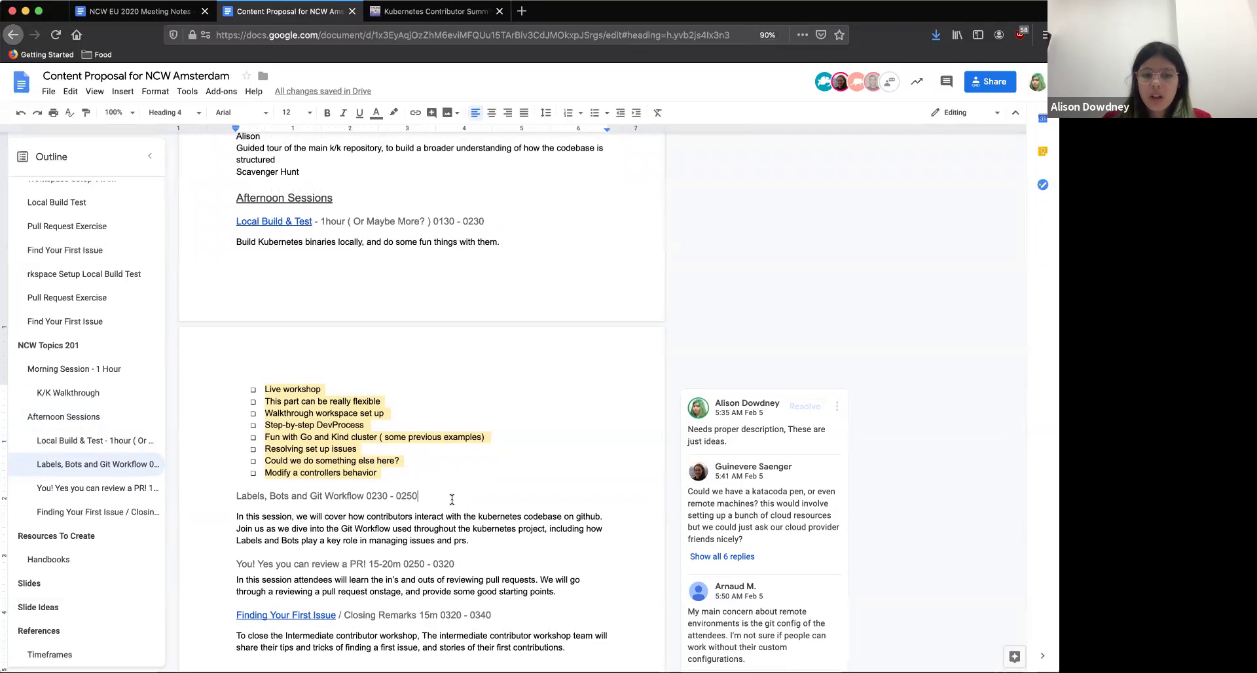
scroll(451, 498, down, 2)
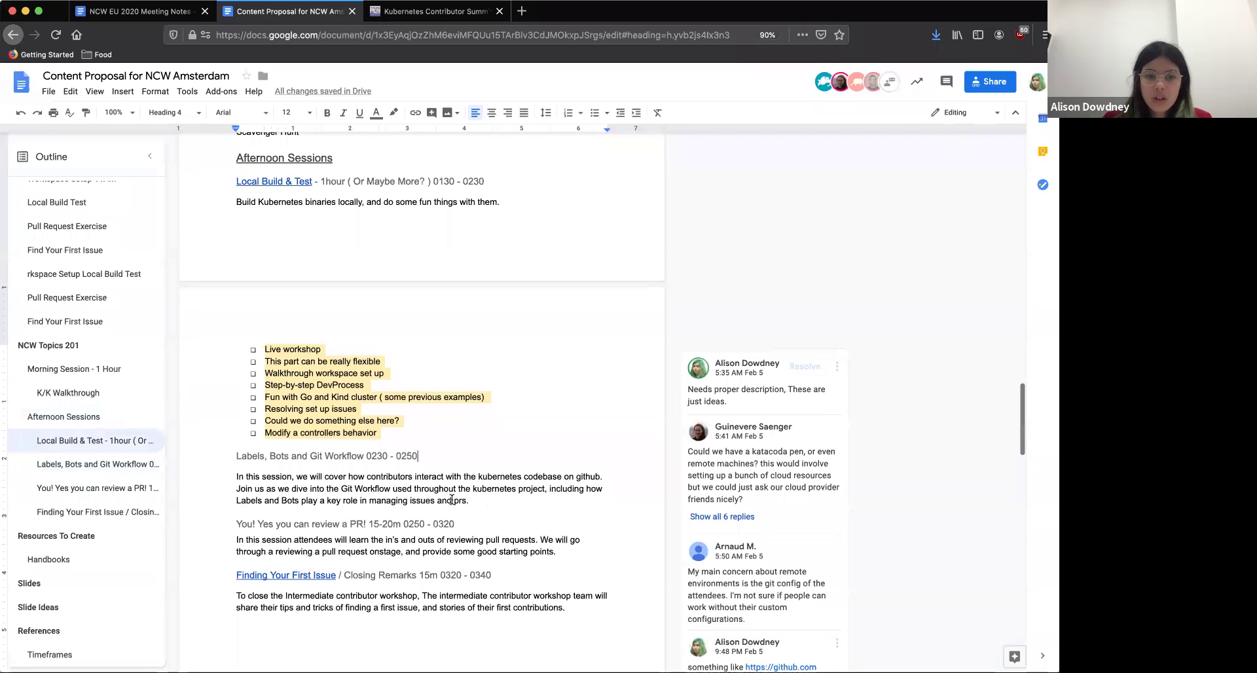
scroll(452, 498, up, 1)
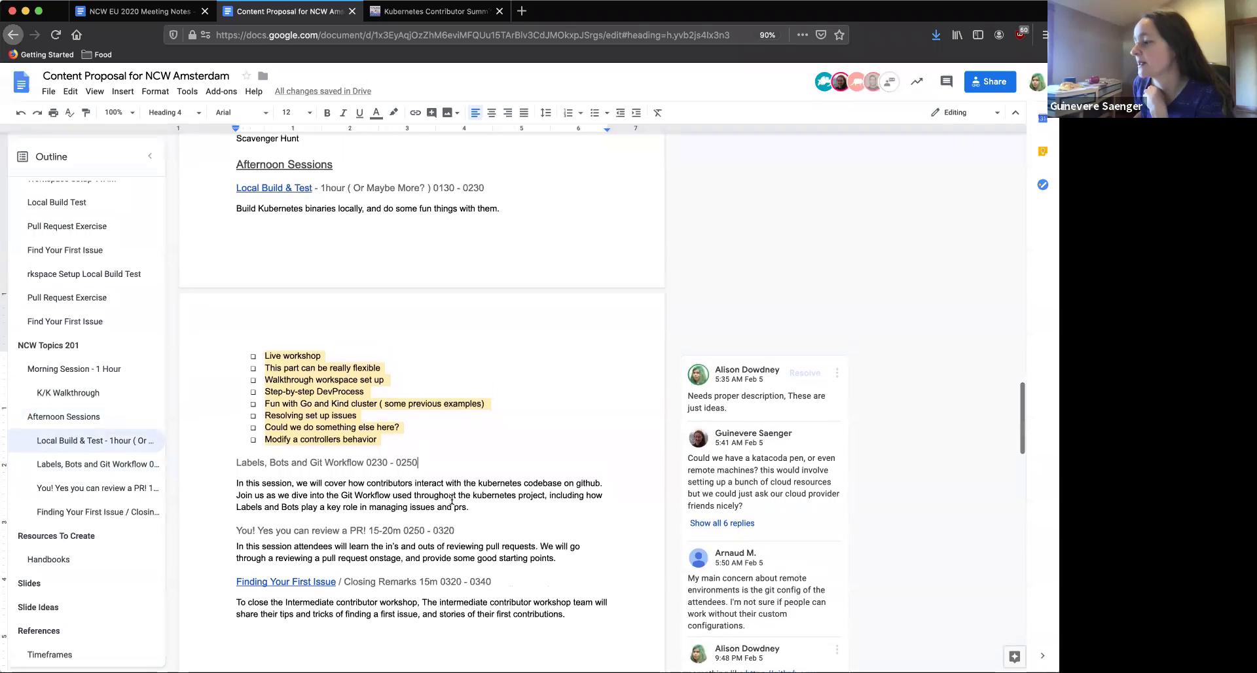
scroll(451, 499, up, 1)
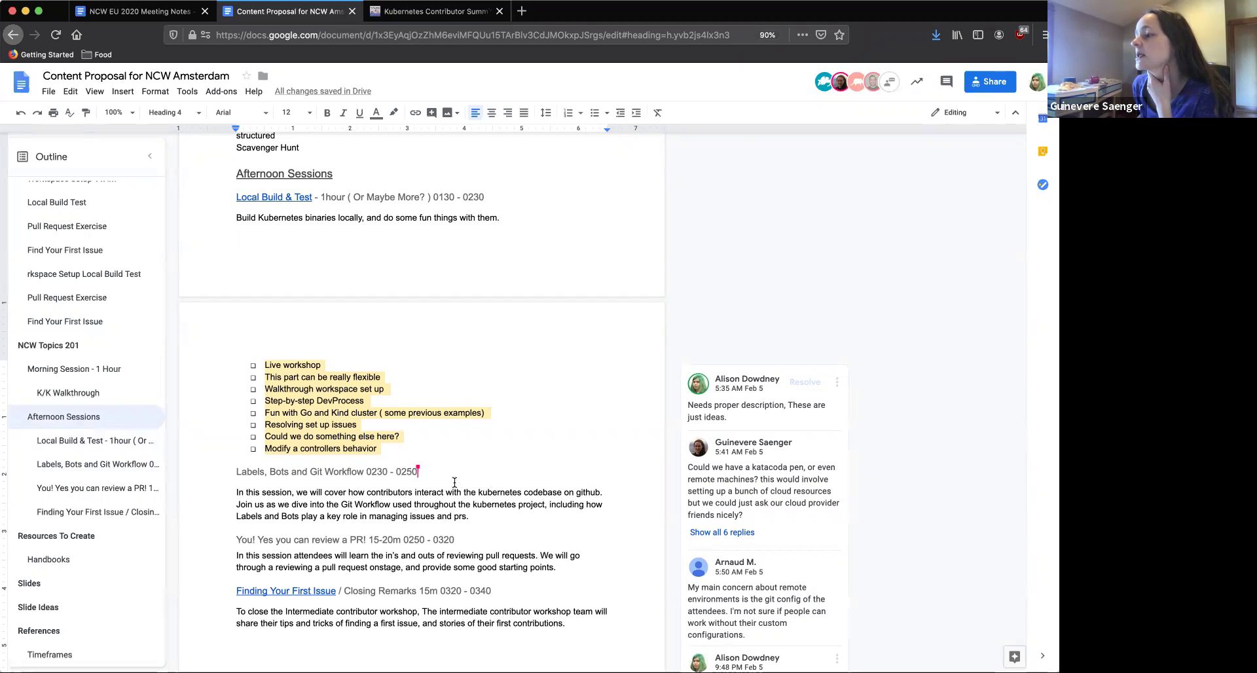
scroll(454, 482, up, 1)
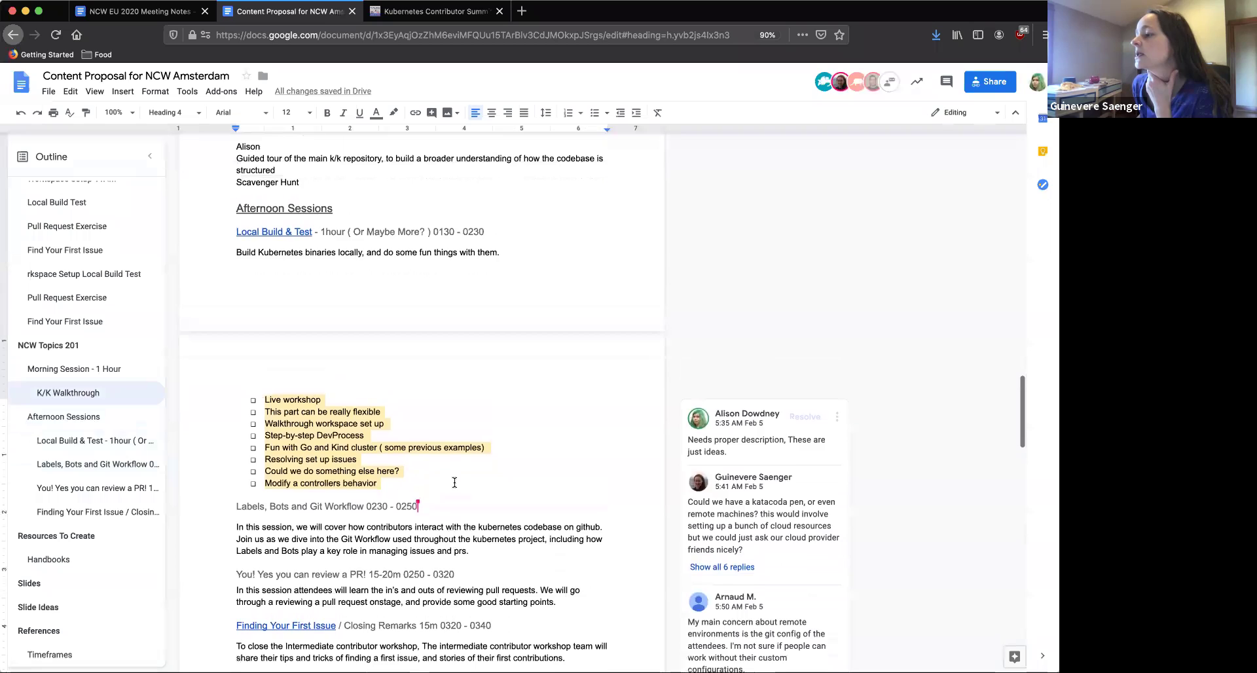
scroll(454, 482, down, 2)
scroll(455, 482, up, 1)
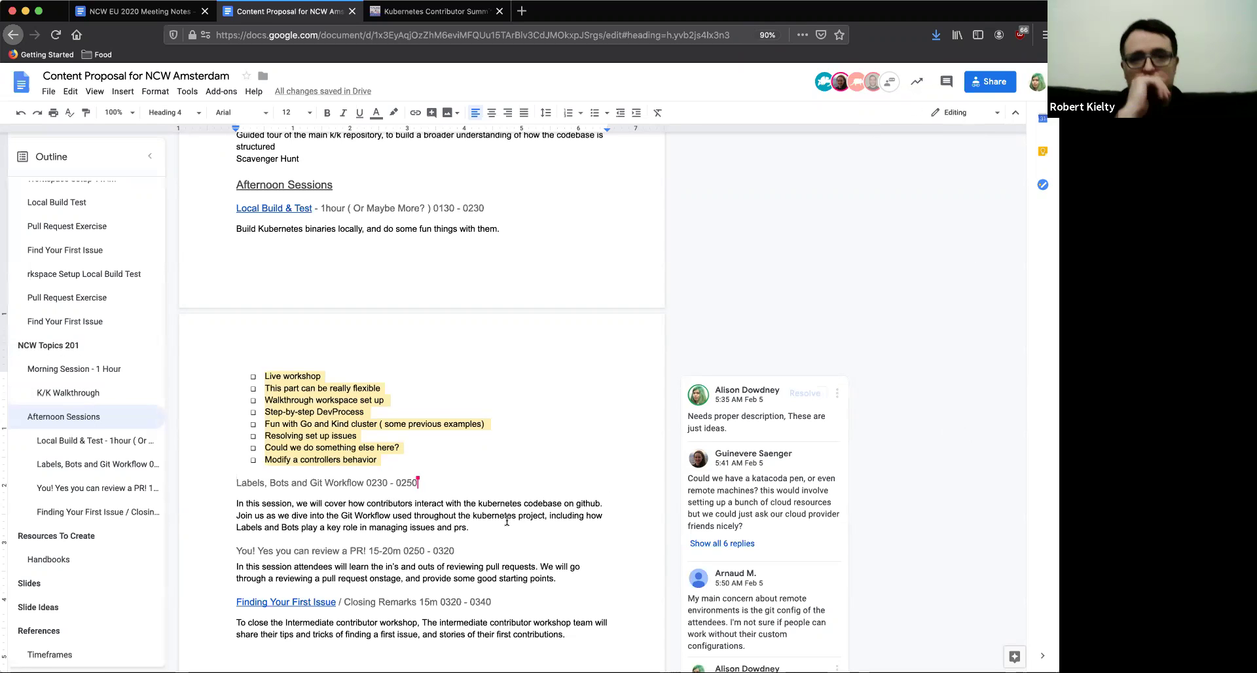
- Move through the Labels, Bots and Git Workflow session text and scroll the afternoon sessions
click(531, 529)
click(531, 530)
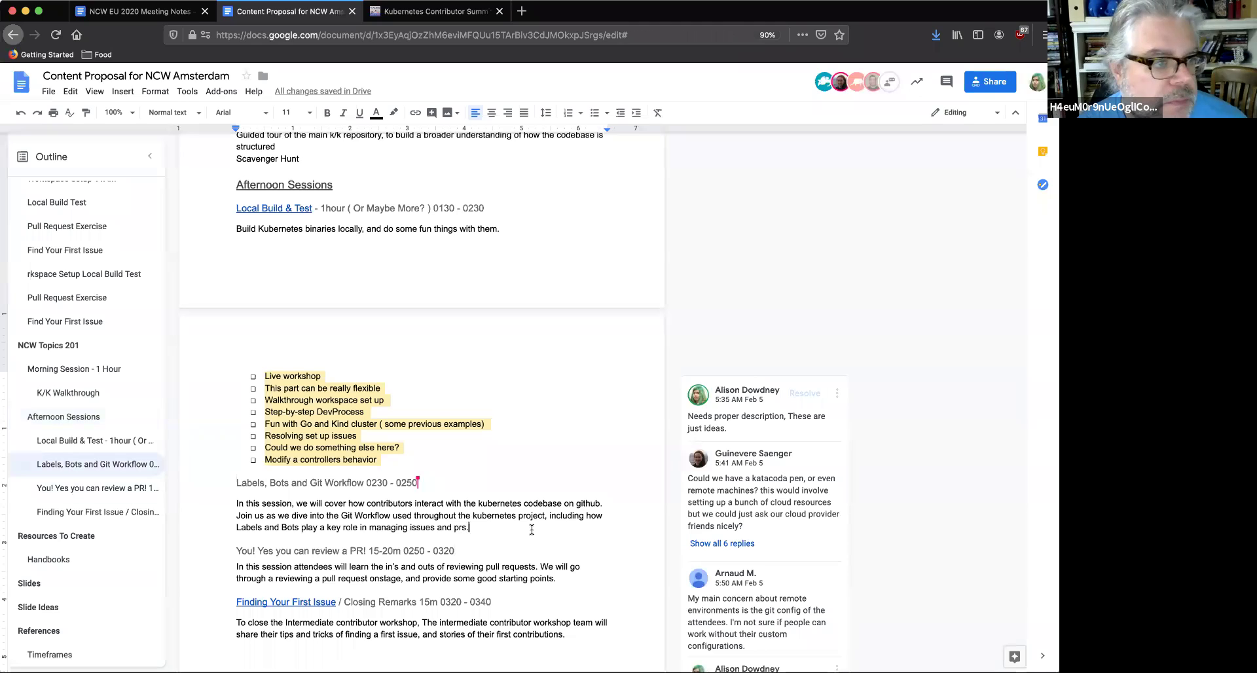
click(457, 489)
click(235, 504)
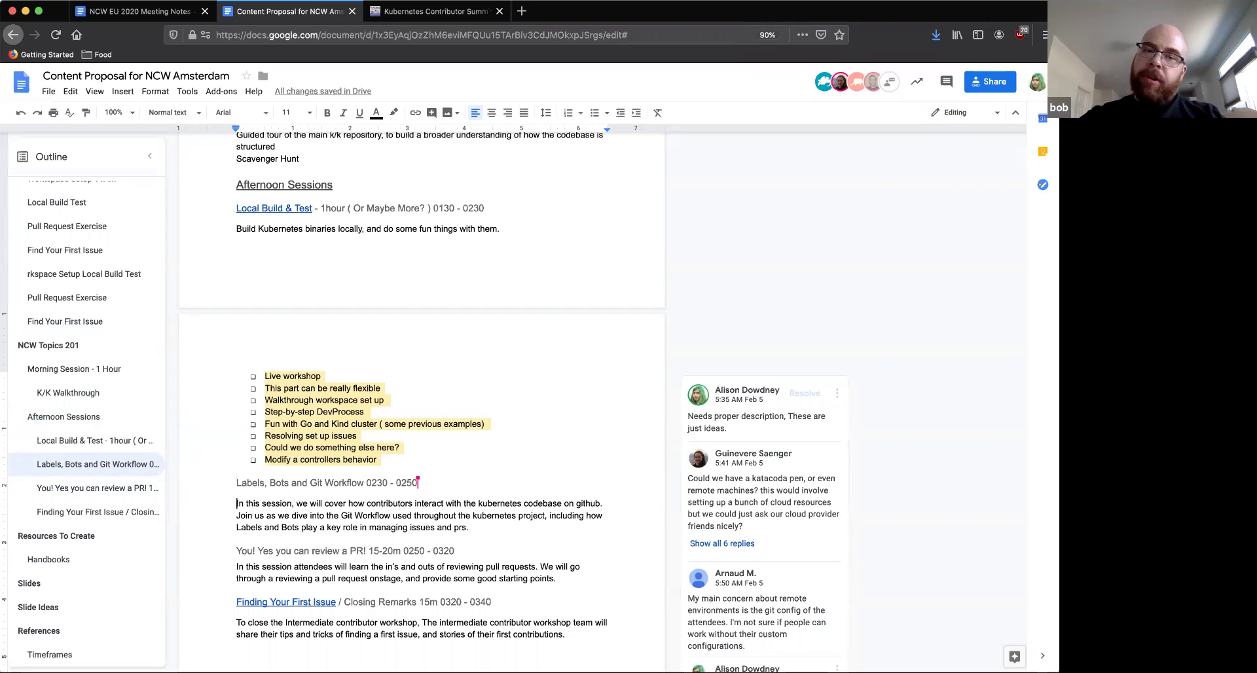
scroll(422, 393, down, 2)
scroll(422, 392, down, 1)
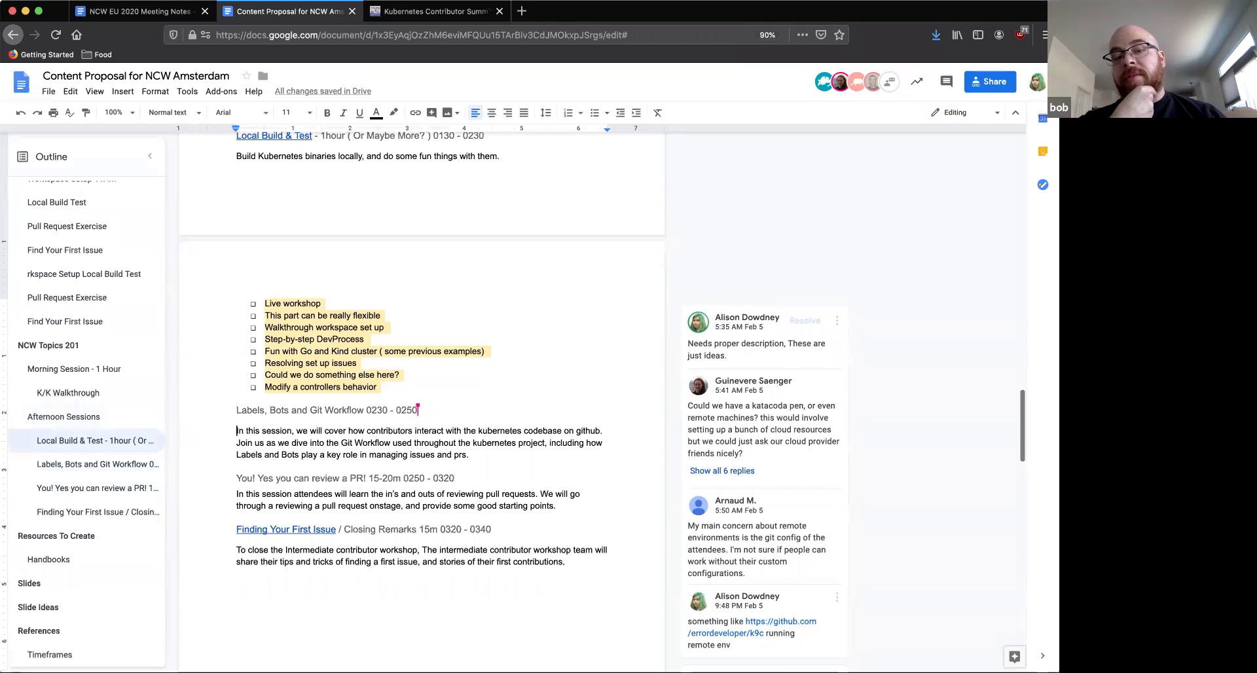
scroll(422, 392, down, 1)
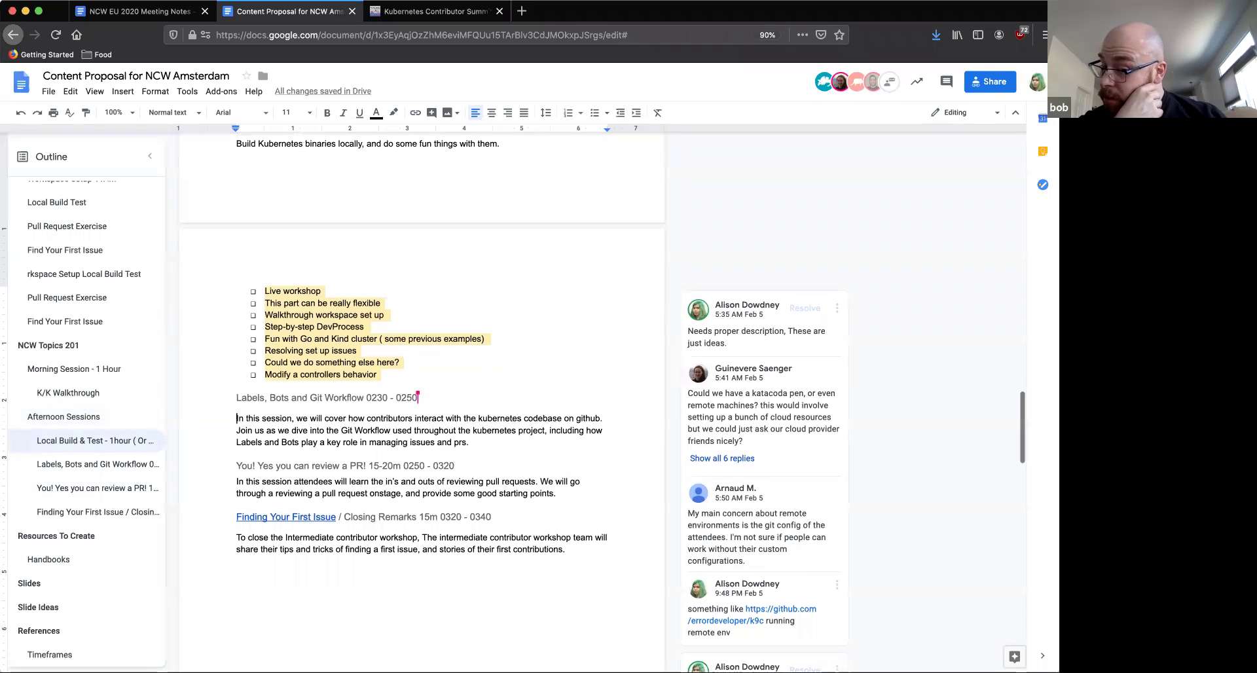
scroll(422, 393, up, 1)
scroll(422, 393, down, 1)
scroll(422, 393, down, 1)
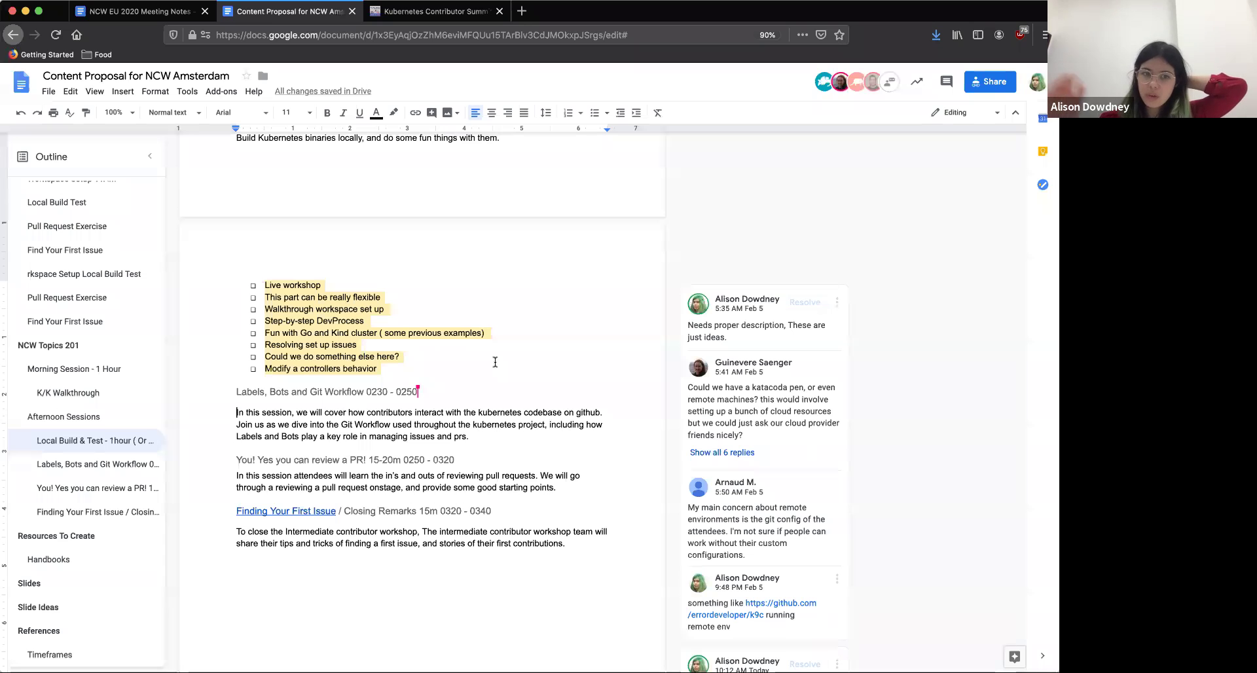
scroll(495, 362, up, 1)
scroll(494, 362, down, 2)
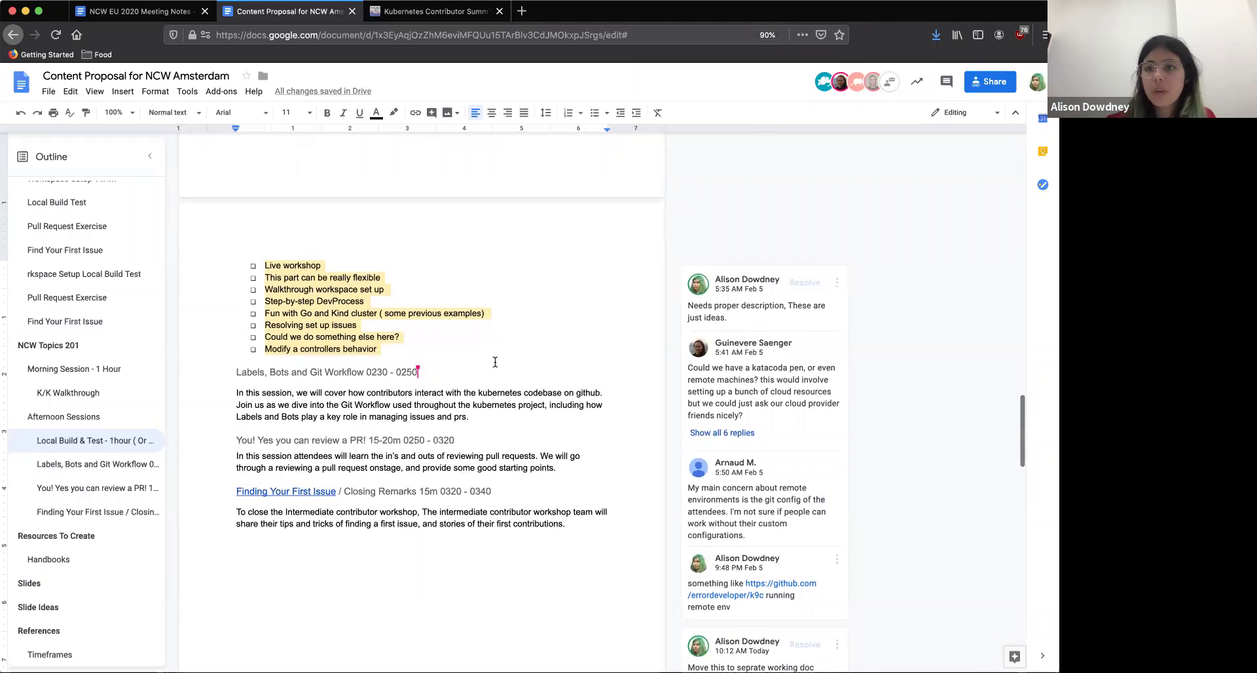
scroll(495, 362, up, 1)
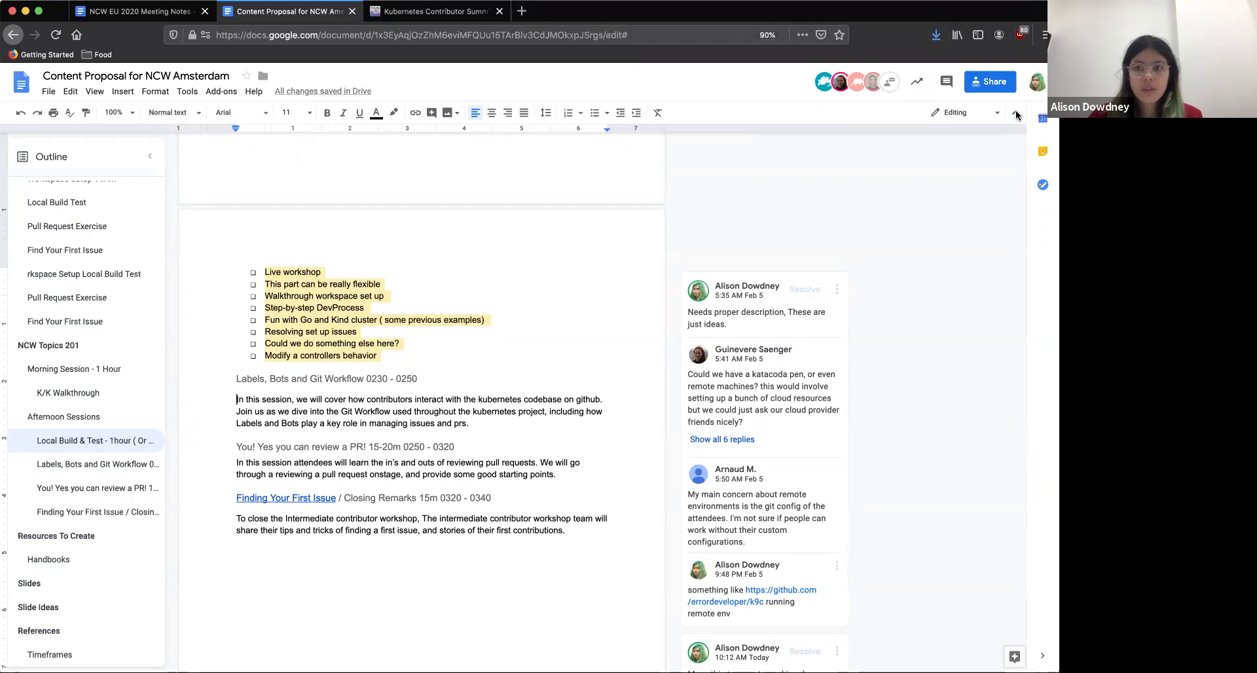
scroll(1001, 112, up, 1)
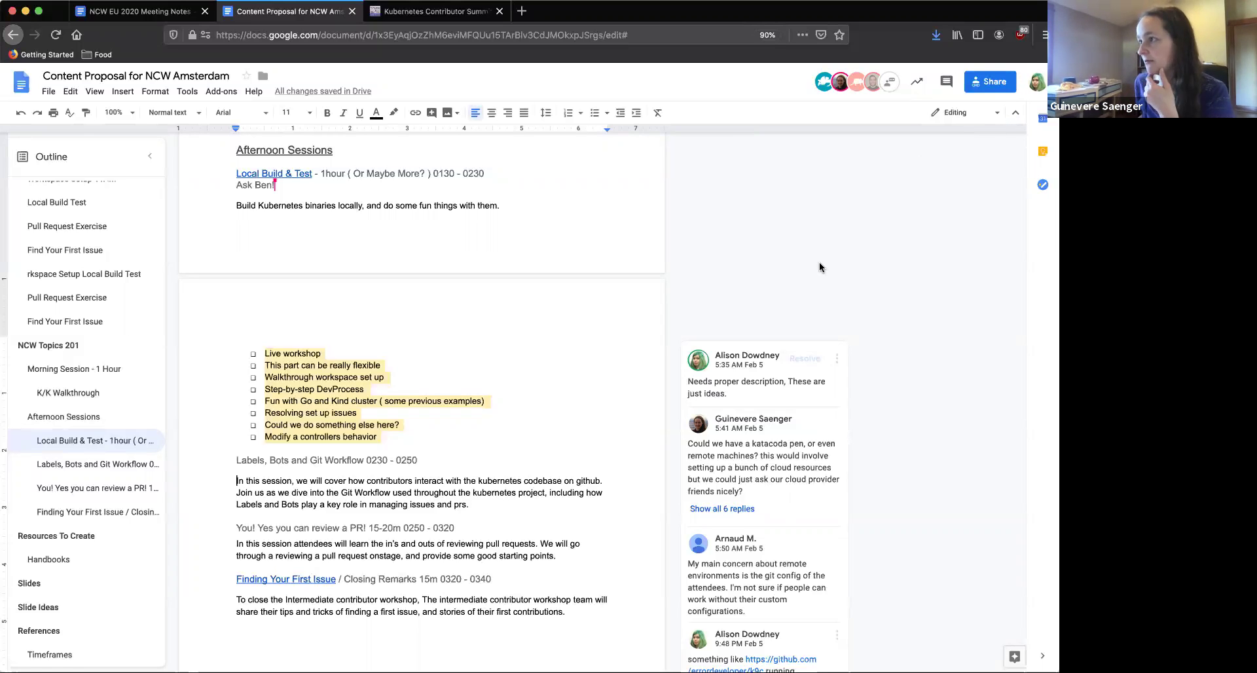
scroll(653, 402, up, 2)
scroll(653, 402, up, 3)
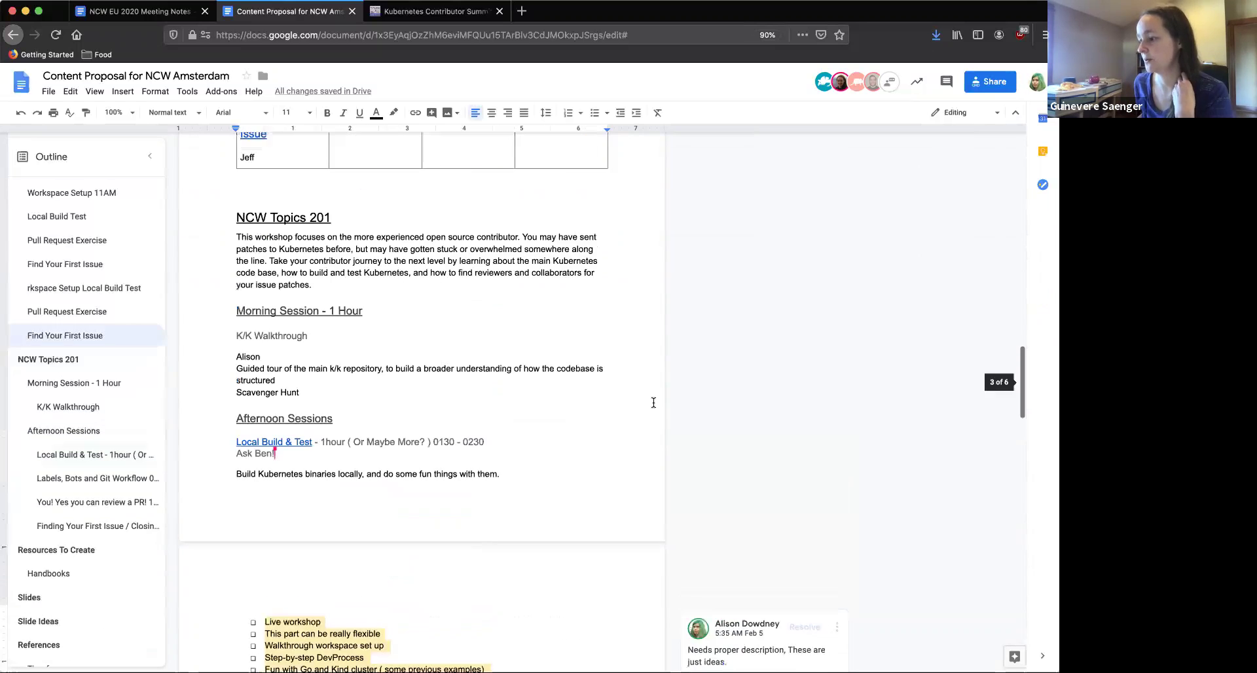
scroll(653, 403, down, 2)
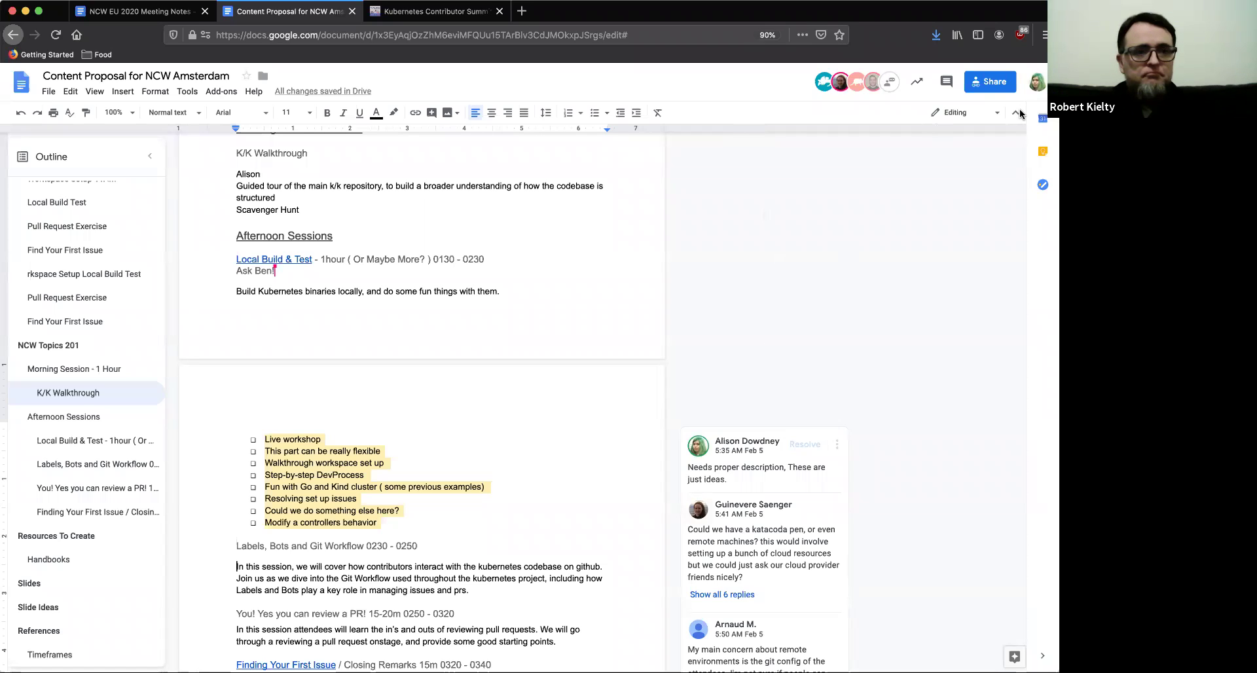
scroll(918, 235, down, 3)
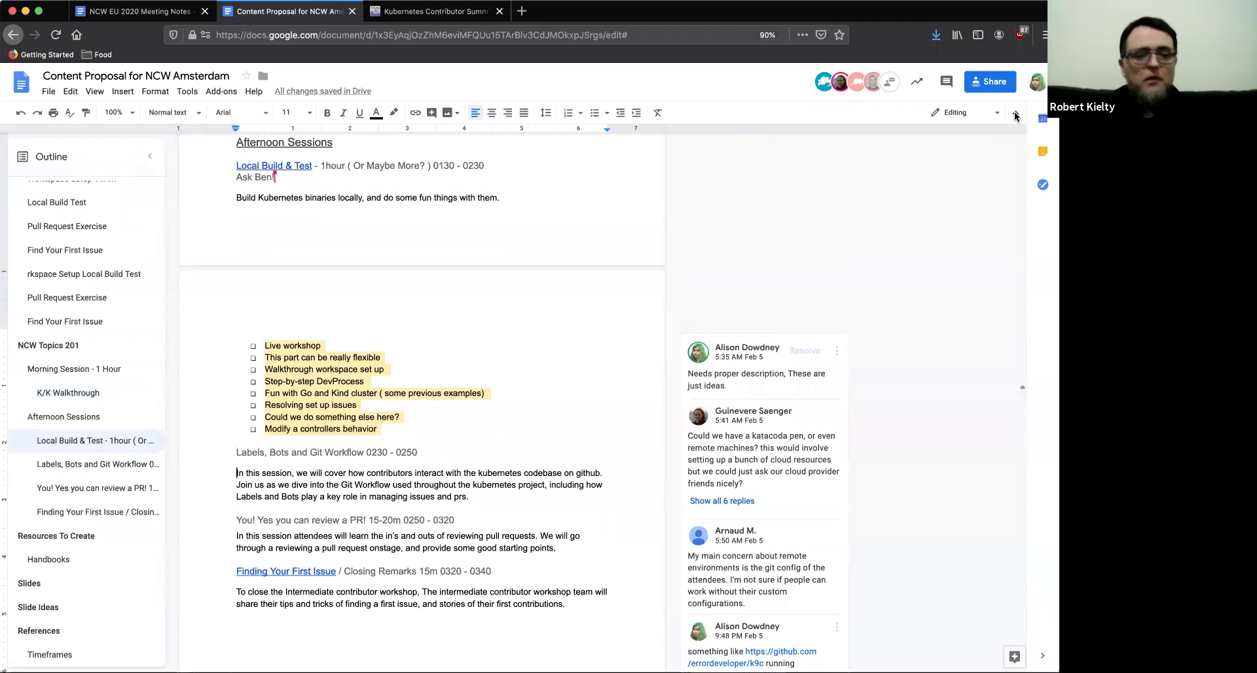
- Add a line naming both presenters under the Labels, Bots and Git Workflow heading
click(450, 457)
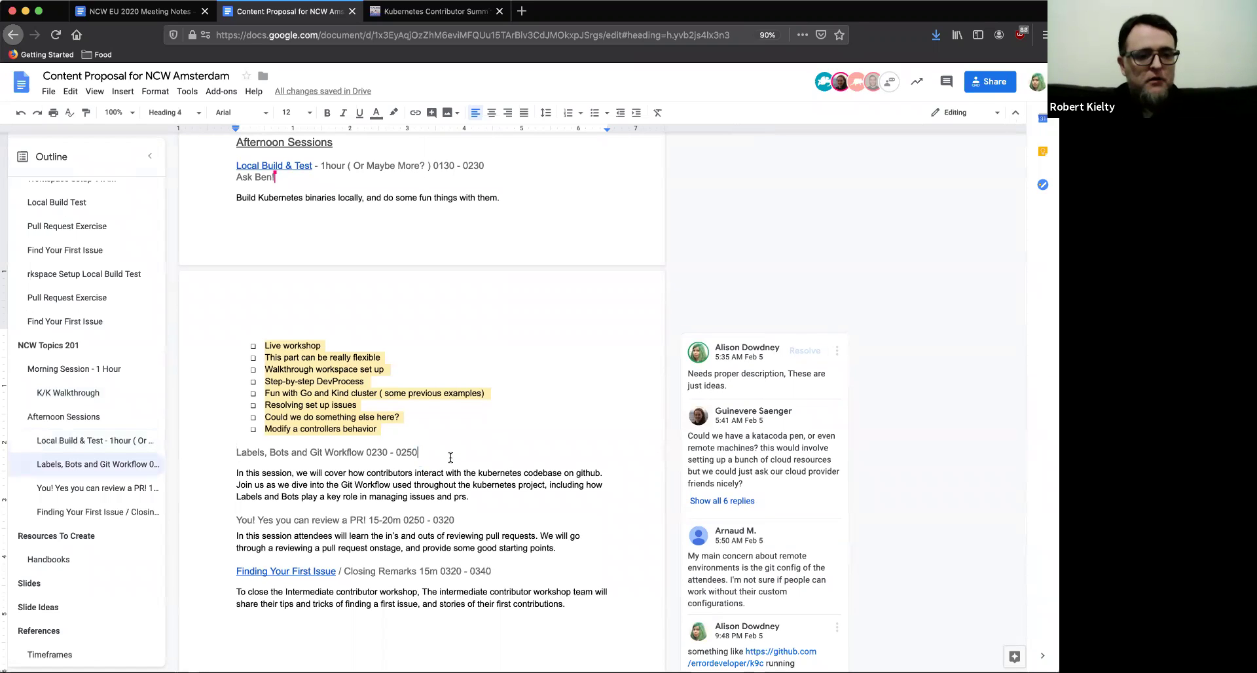
key(Return)
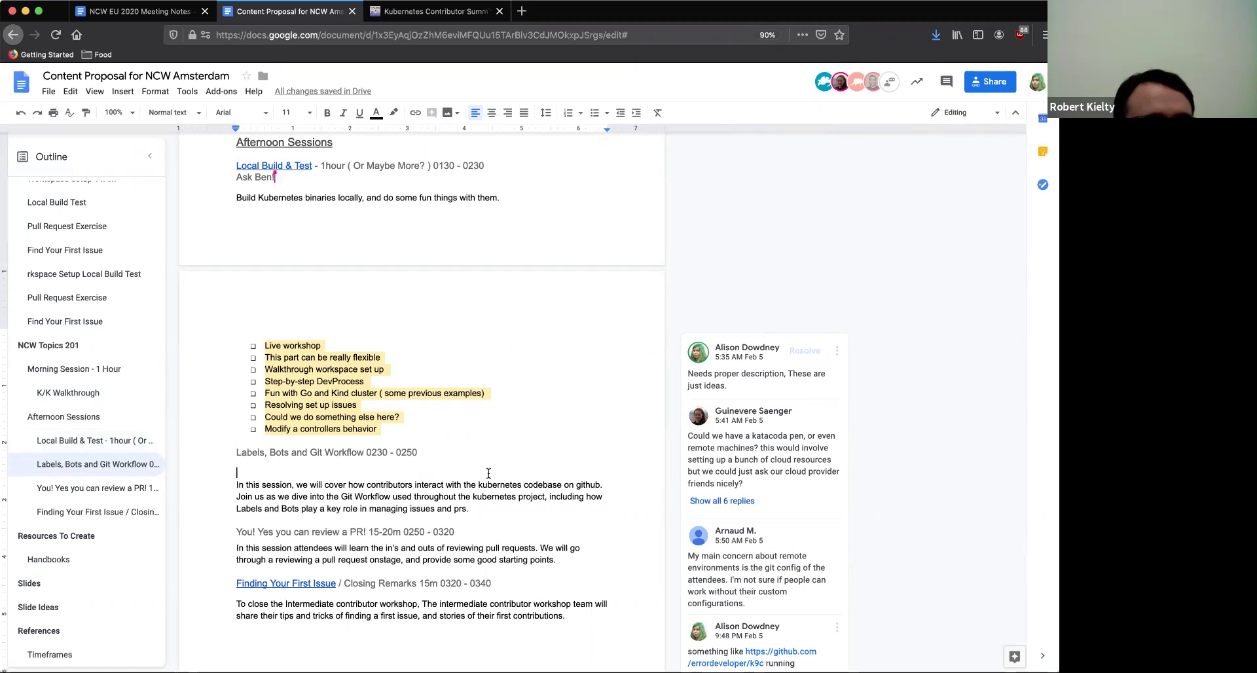
text(a)
key(BackSpace)
scroll(1042, 139, up, 1)
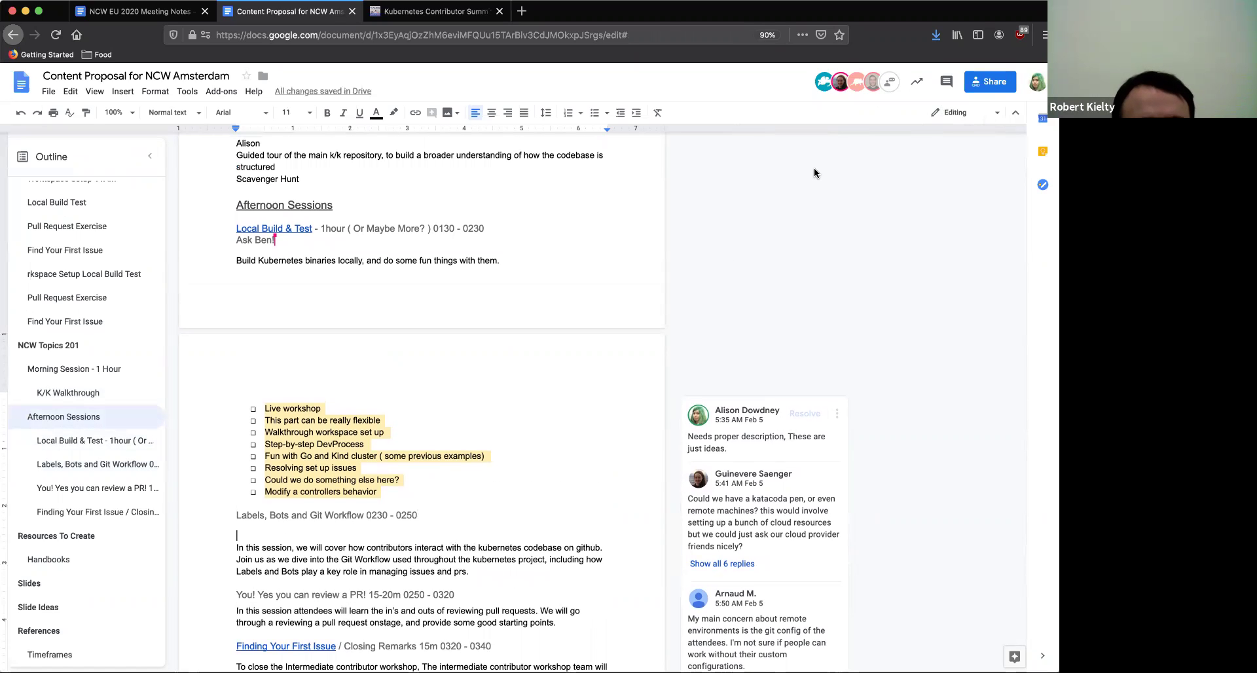
scroll(585, 352, up, 1)
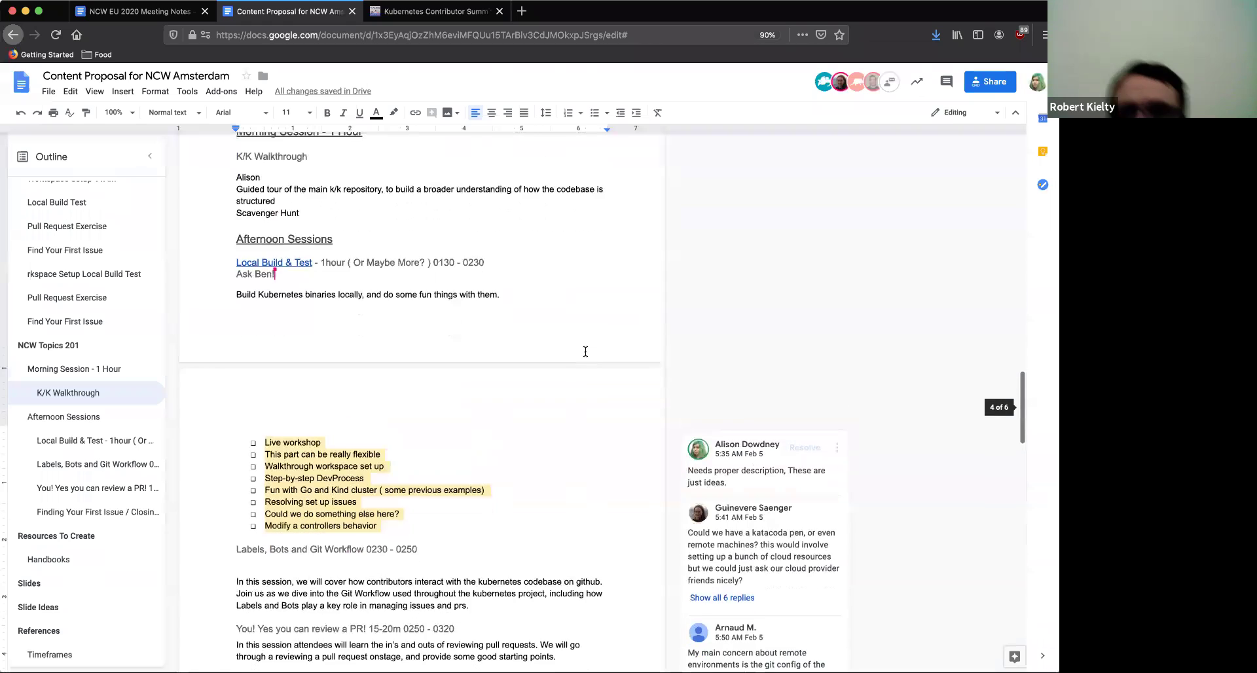
scroll(585, 351, up, 5)
scroll(585, 356, down, 4)
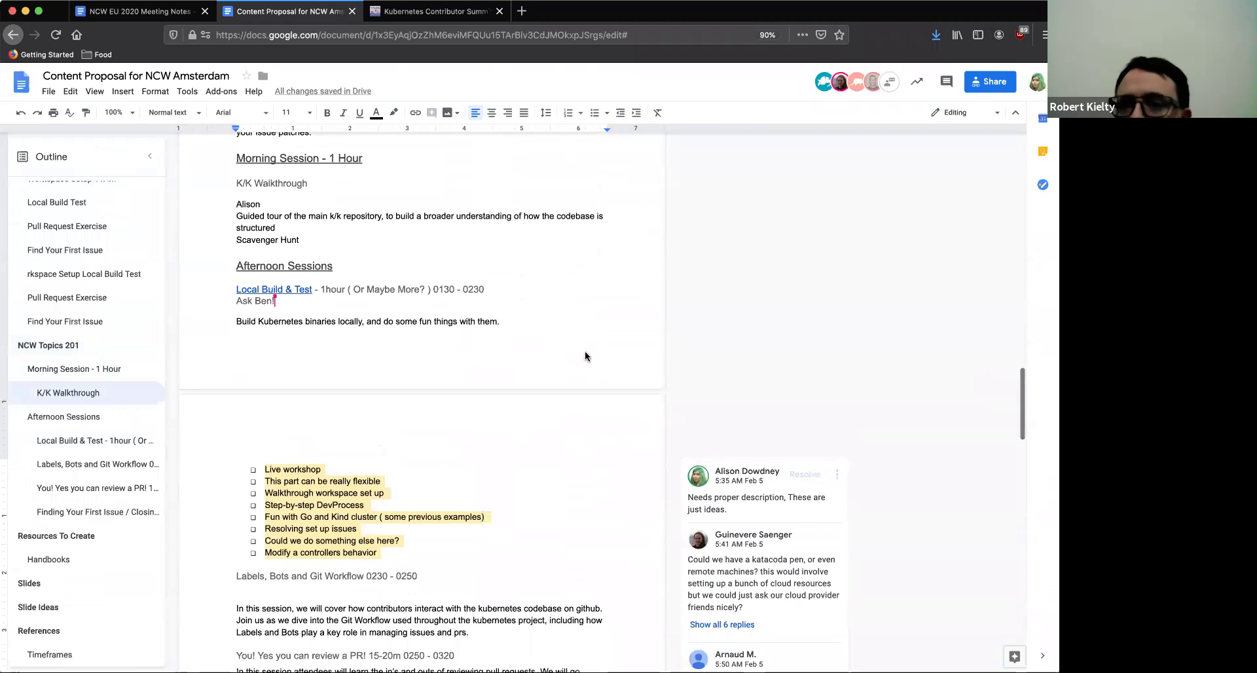
scroll(586, 356, down, 1)
click(431, 556)
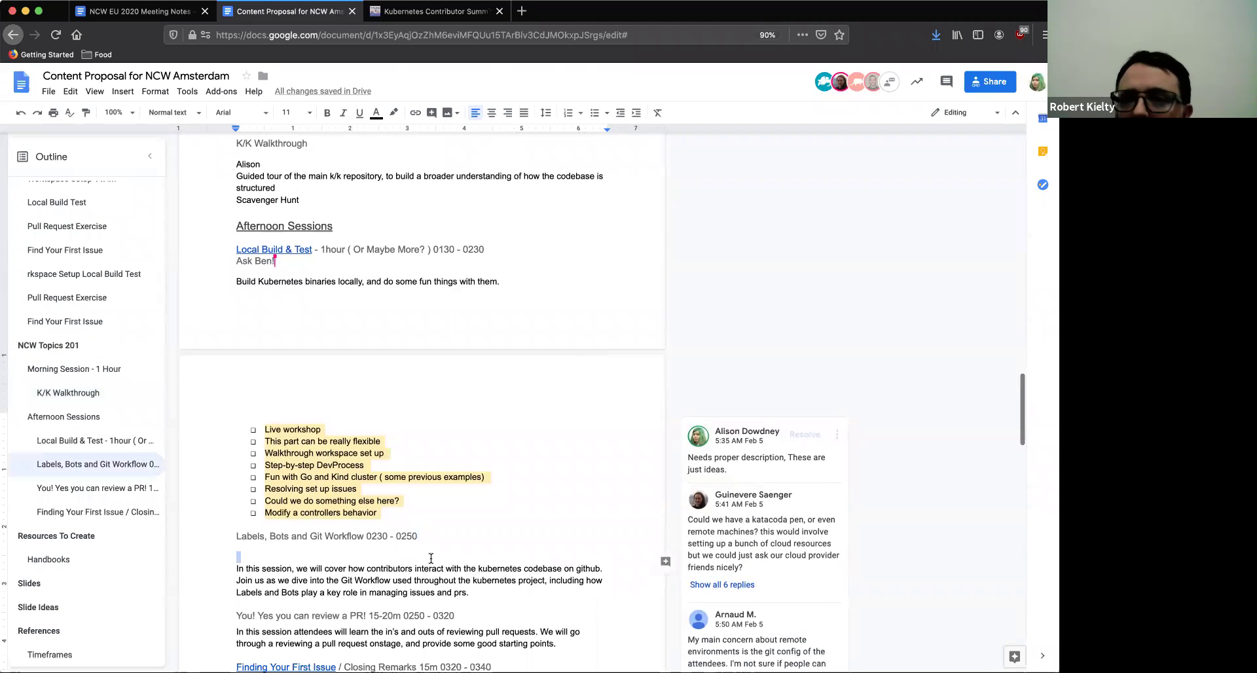
text(Guin & Rob)
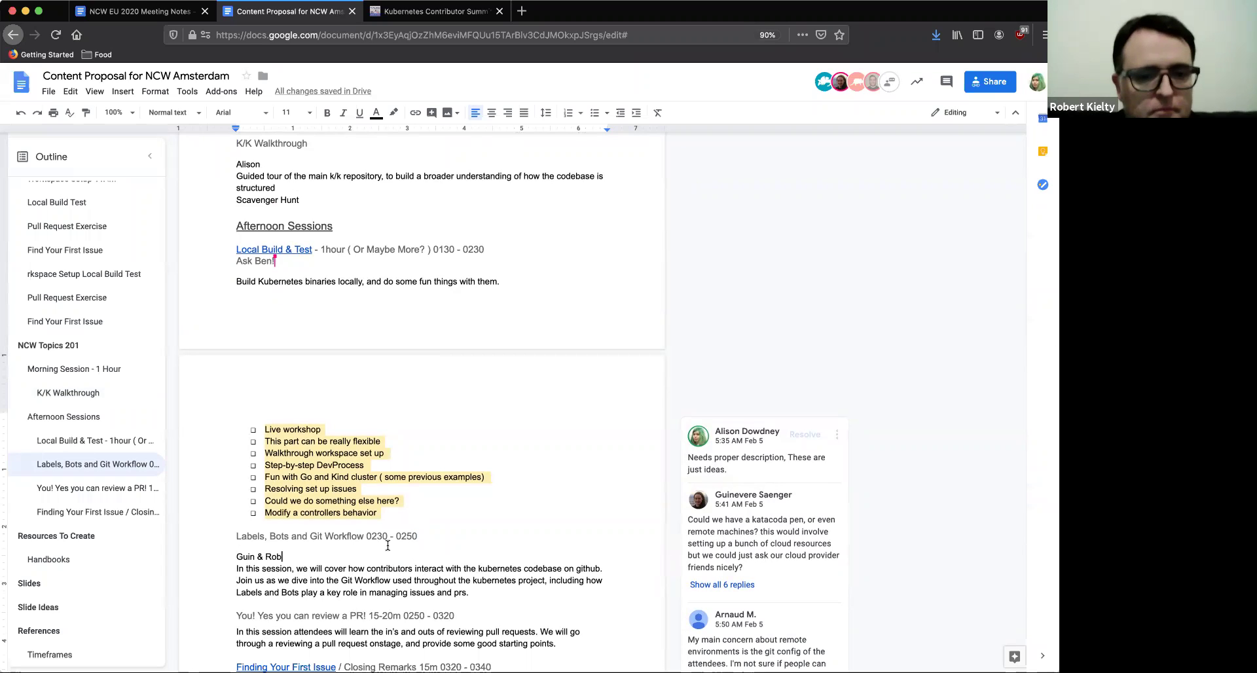
- View the comment on the workshop checklist
click(380, 501)
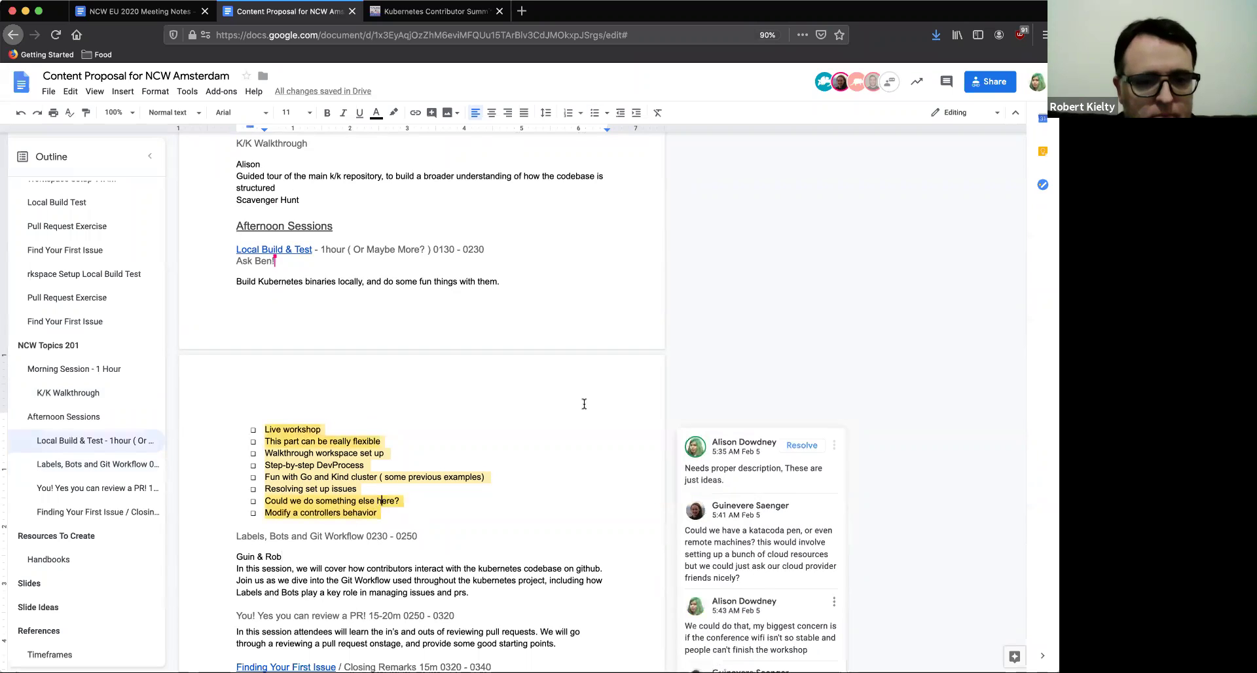
scroll(1032, 162, down, 2)
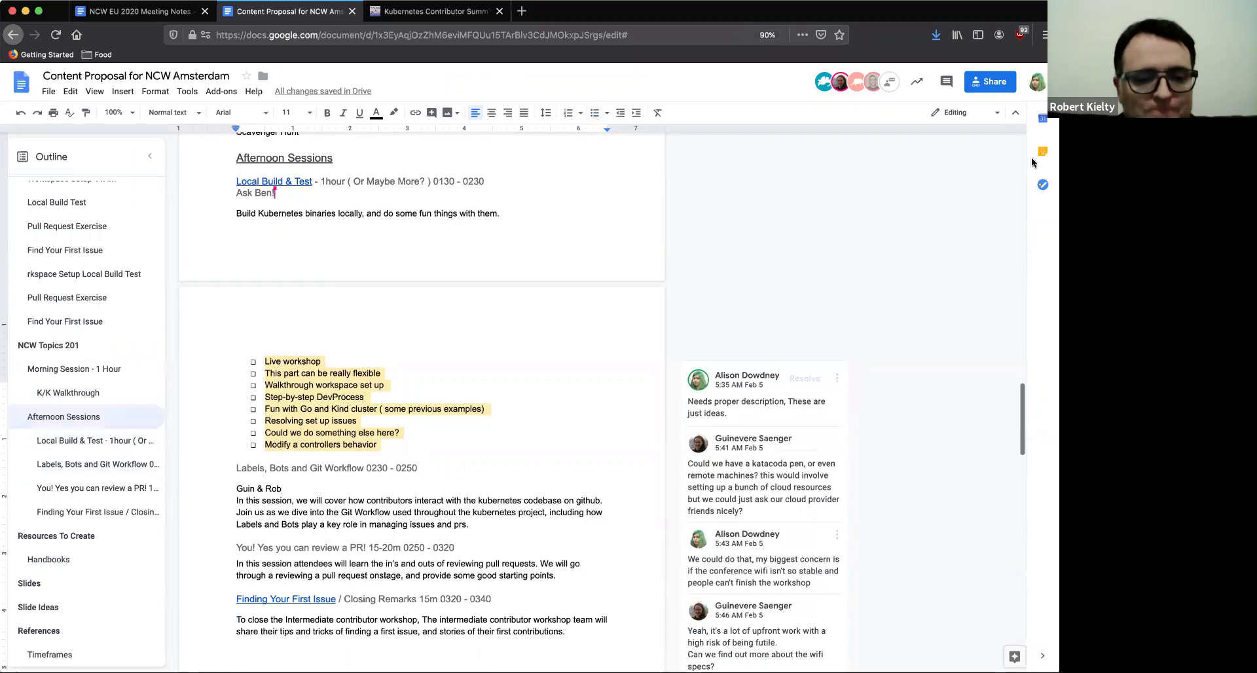
scroll(1032, 163, down, 2)
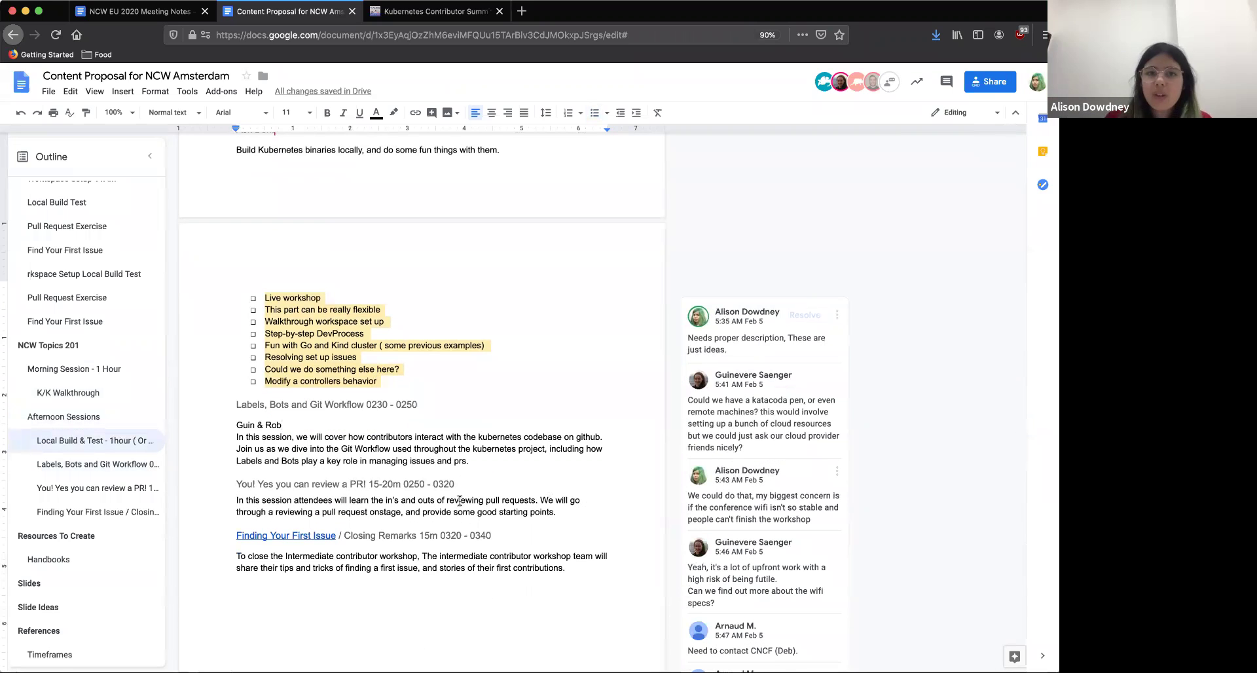
- Insert a blank Normal-text line after the 'You! Yes you can review a PR!' heading
scroll(459, 501, down, 2)
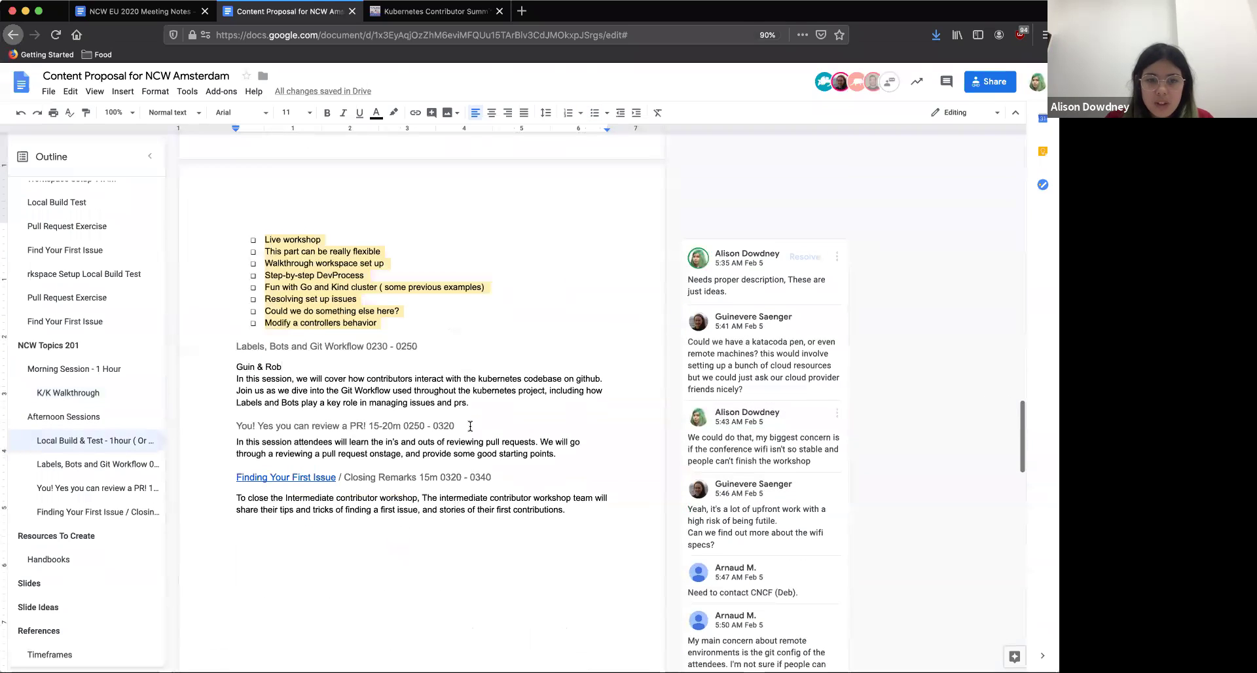
click(470, 426)
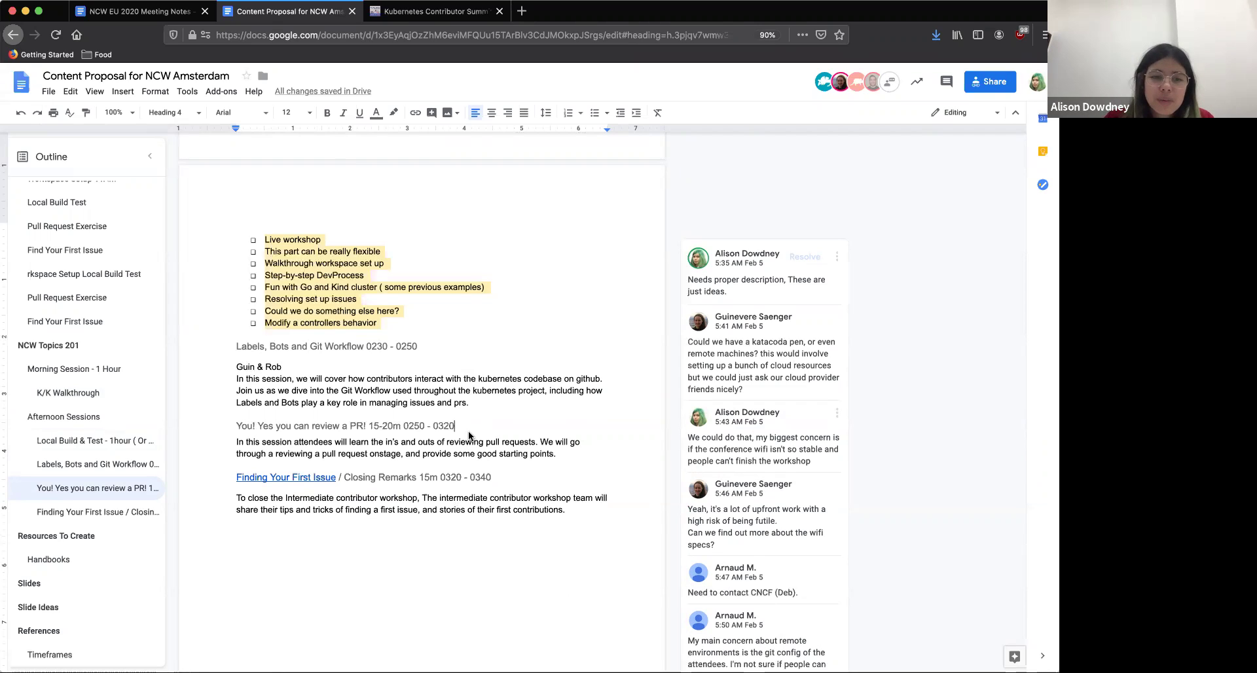
key(Return)
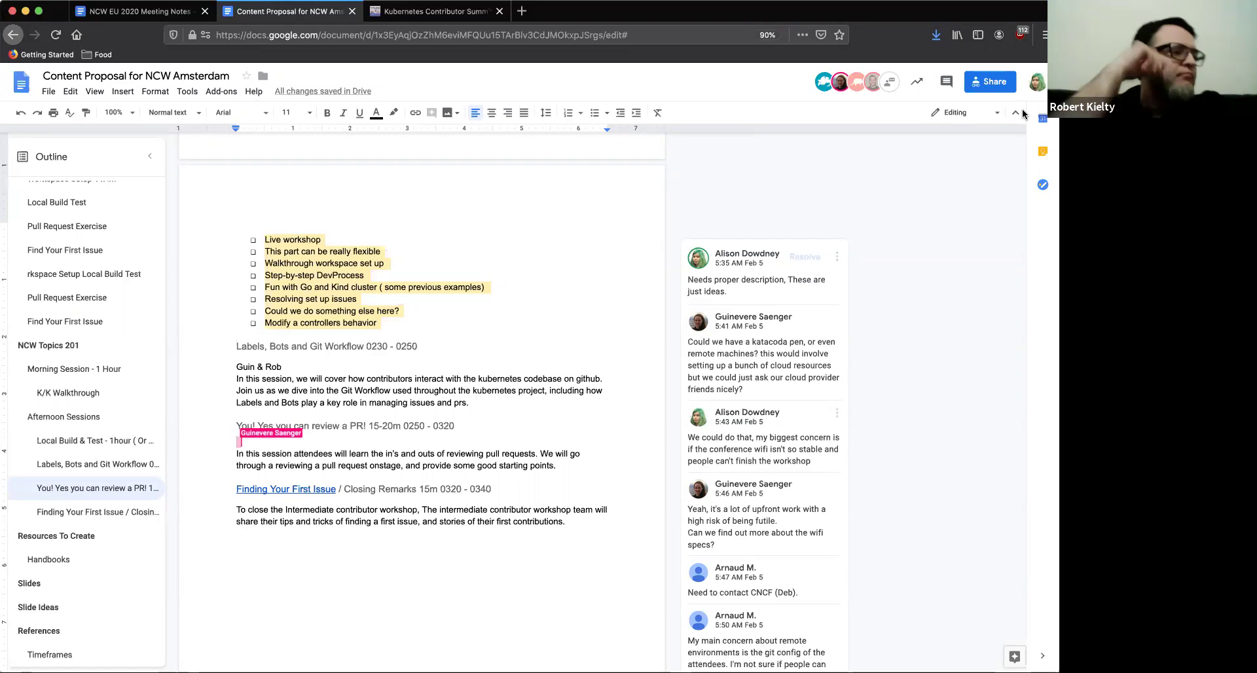
- Place the cursor on the new line under the PR review heading, then at the heading's end
click(350, 442)
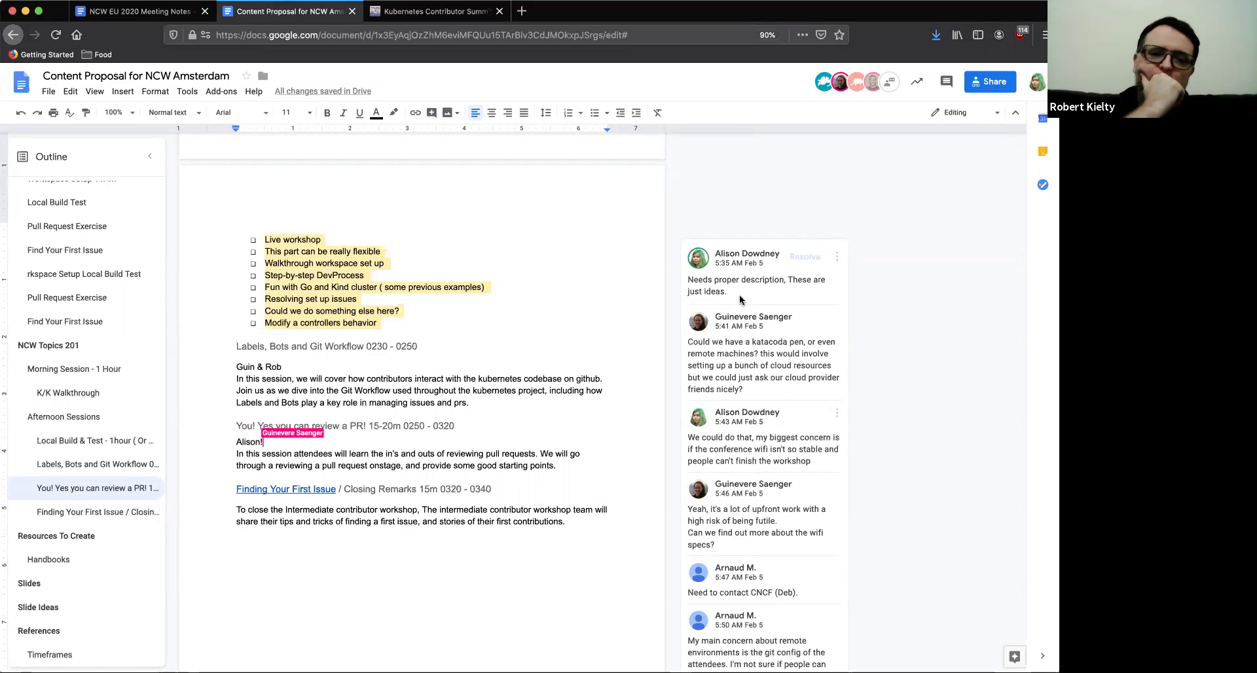
click(491, 429)
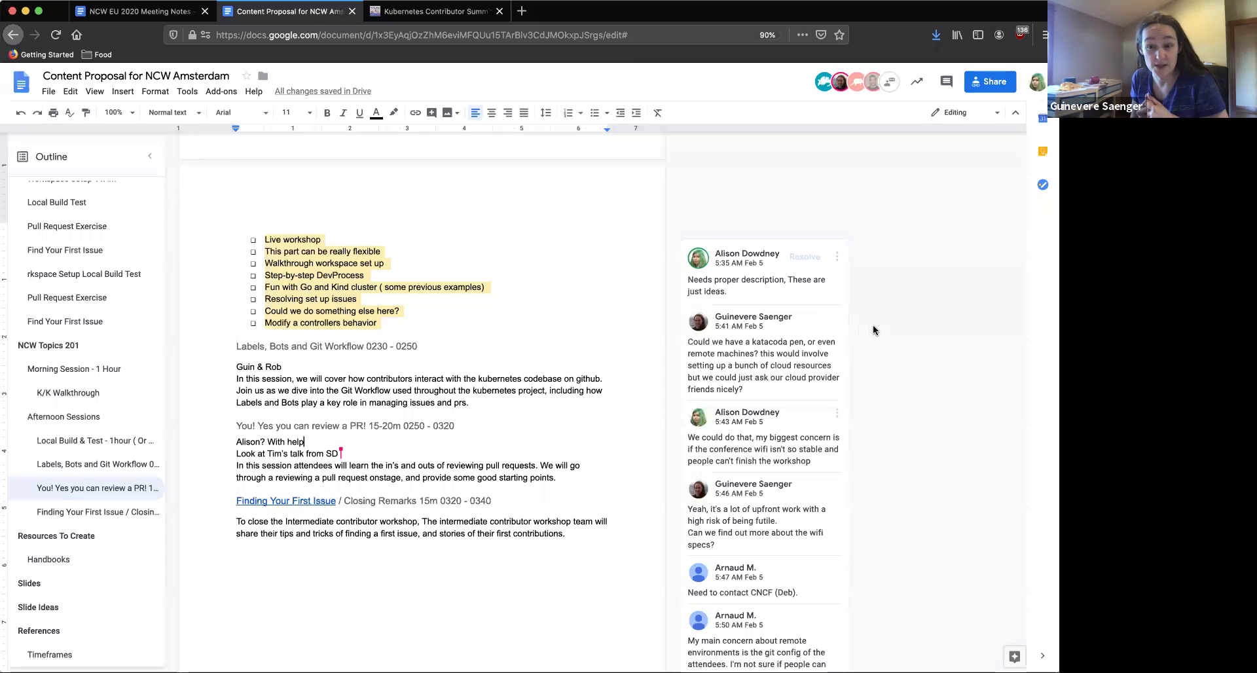
- Open a blank browser tab, then return to the proposal's Finding Your First Issue section
click(522, 11)
key(ctrl+v)
click(290, 14)
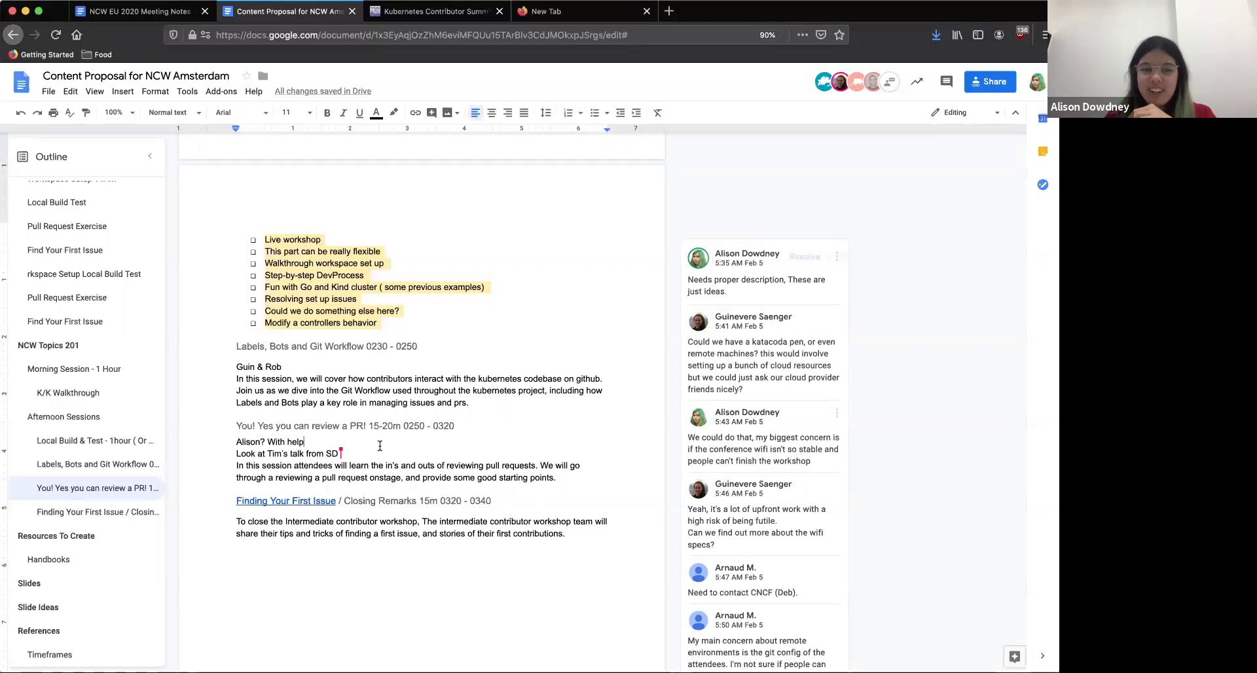
click(516, 506)
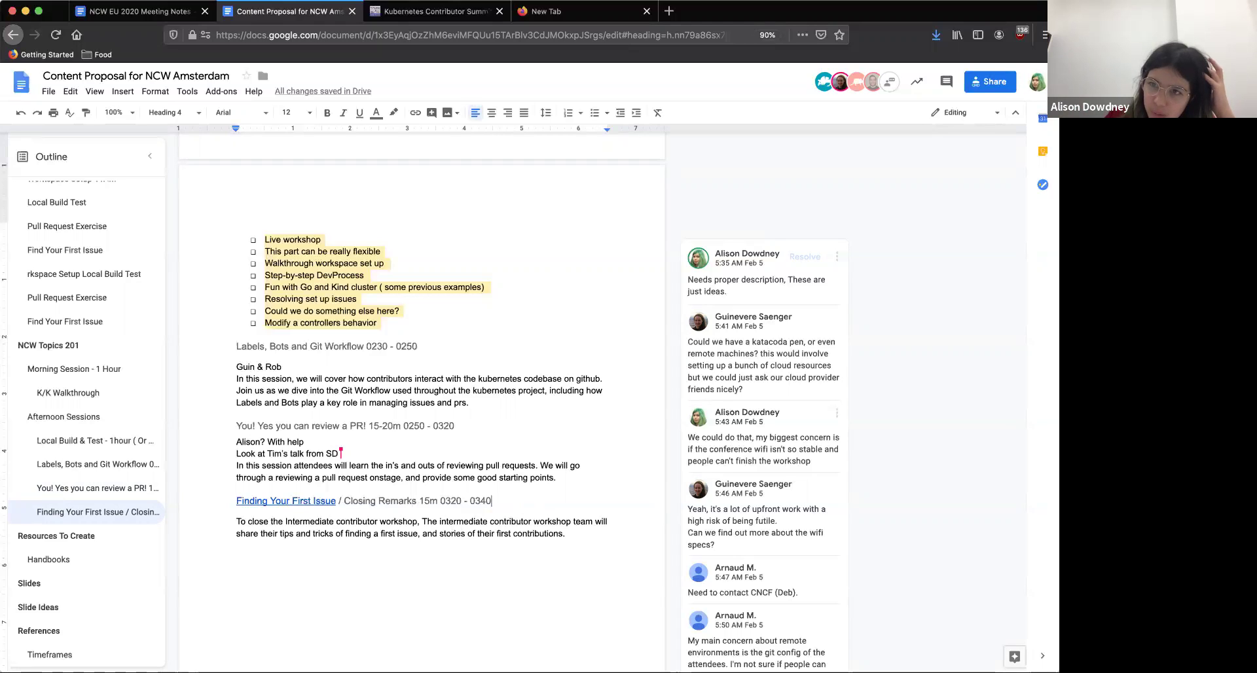
- Work on the Finding Your First Issue / Closing Remarks session, giving it the 0320 - 0340 slot
click(505, 533)
click(508, 510)
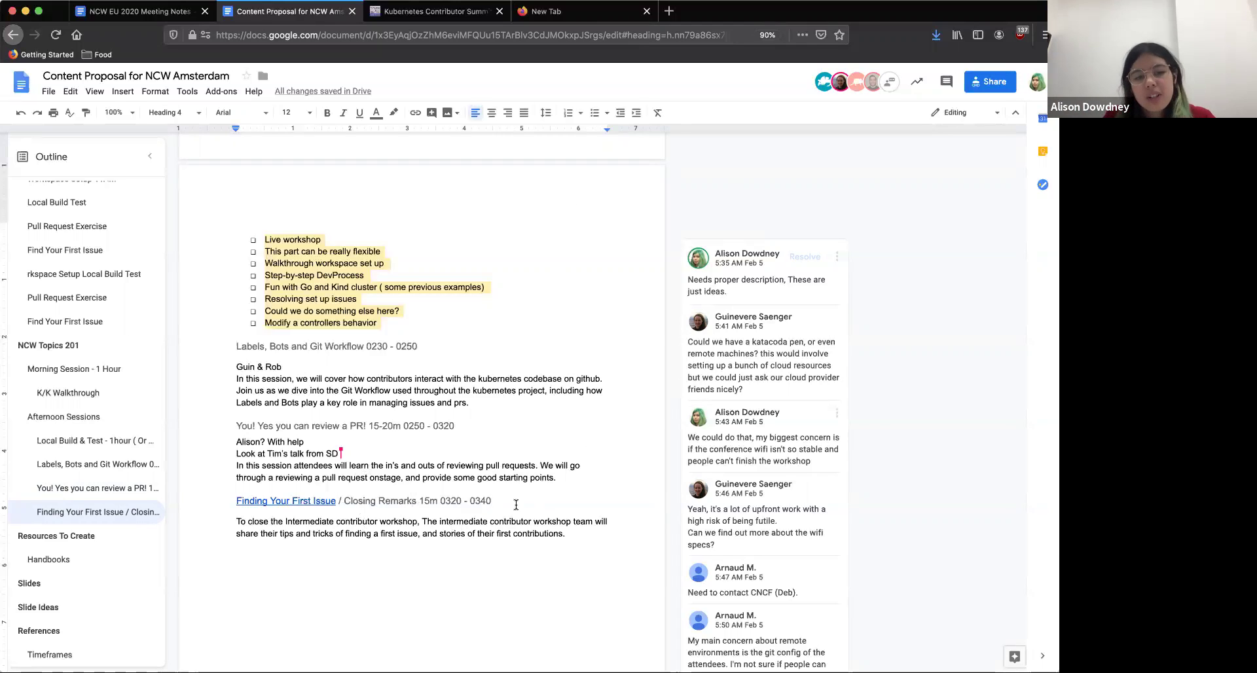
key(Return)
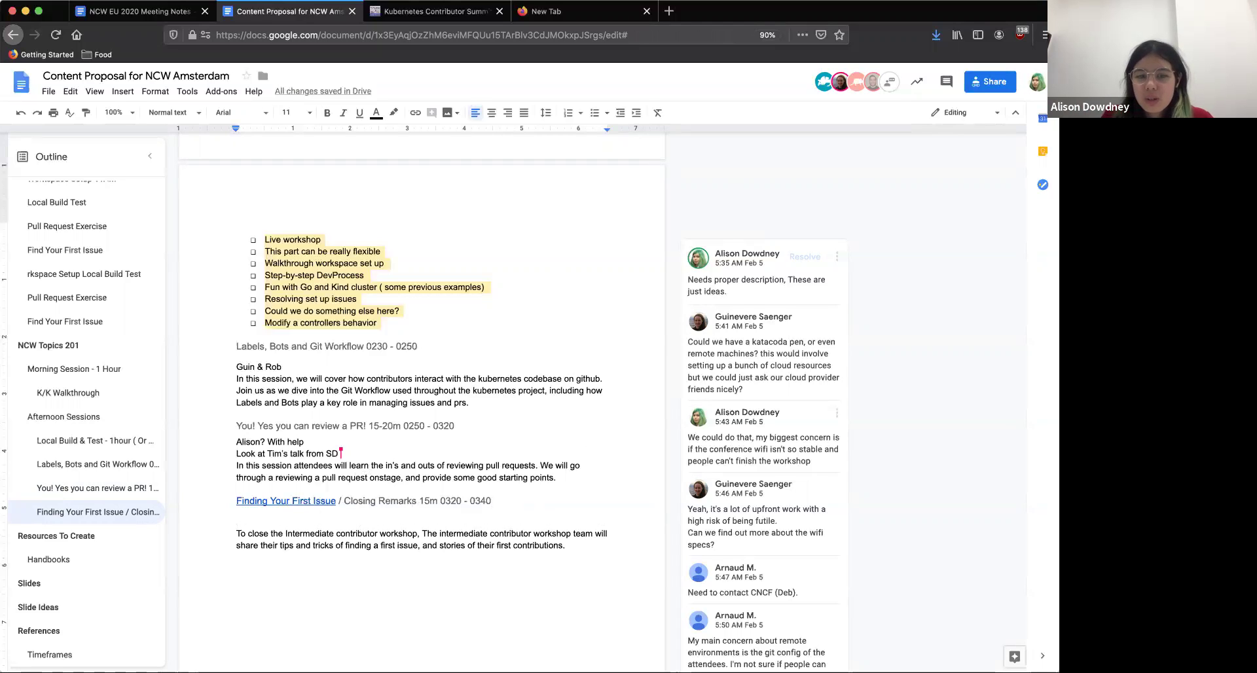
key(BackSpace)
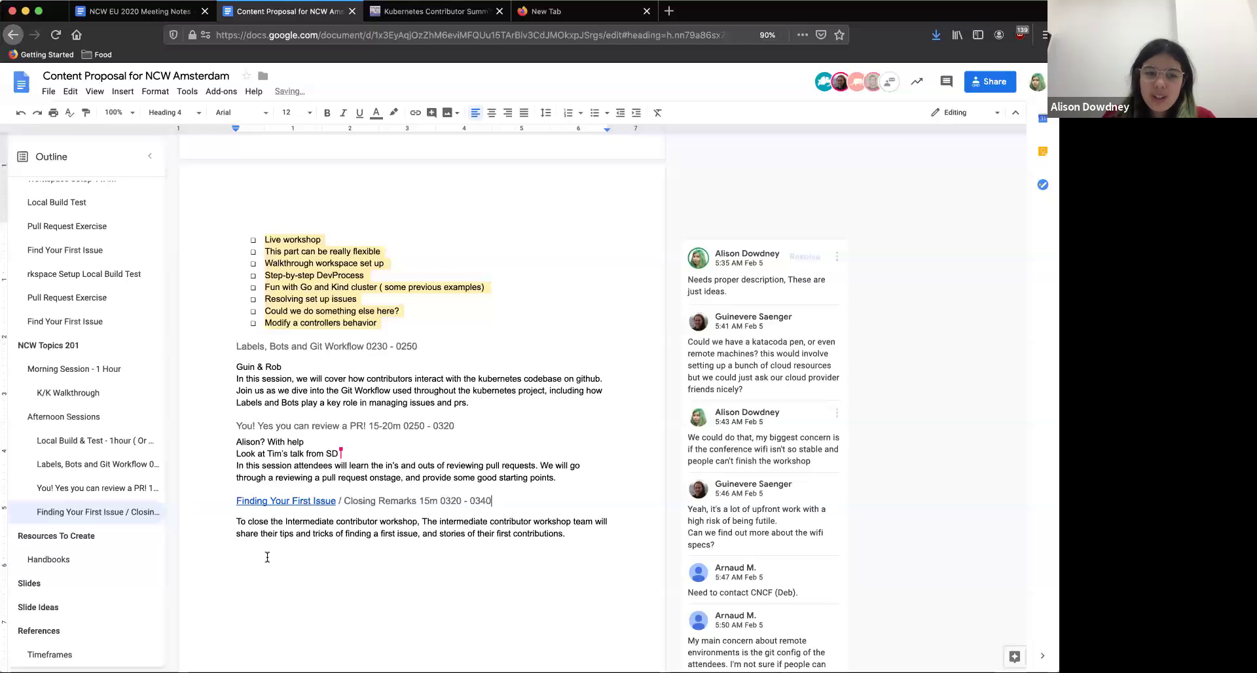
drag(432, 522, 554, 533)
scroll(553, 533, up, 1)
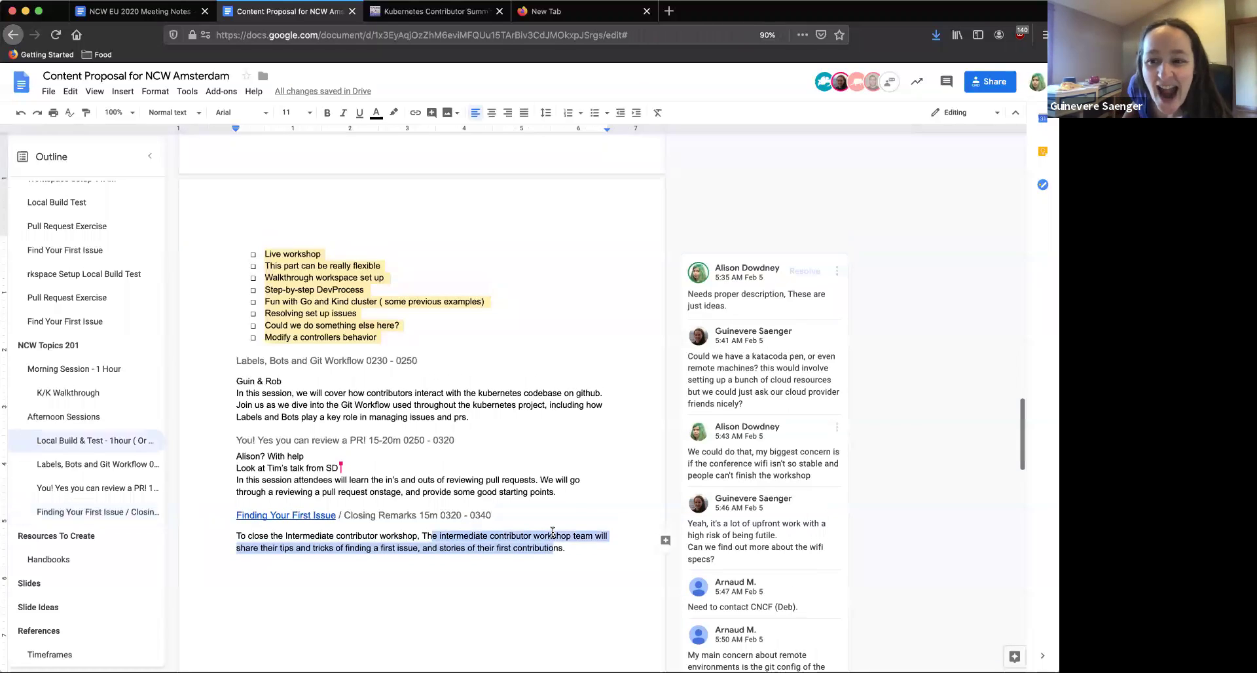
click(541, 518)
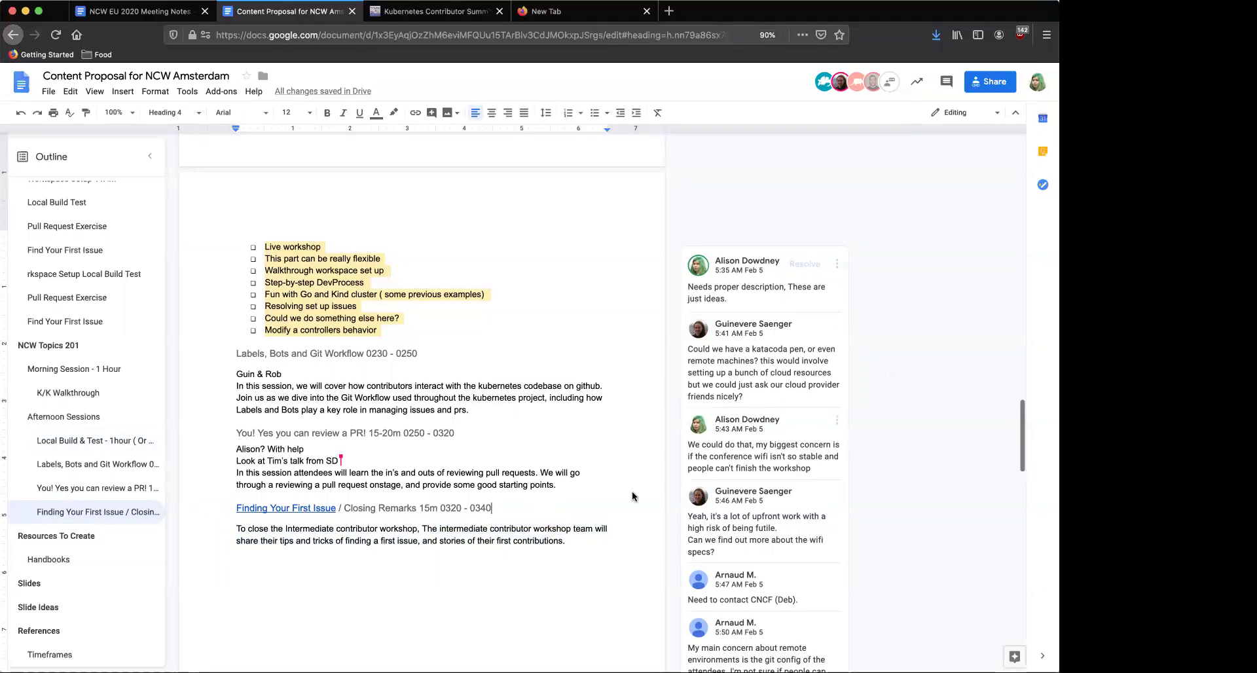
scroll(547, 507, up, 2)
scroll(544, 512, down, 1)
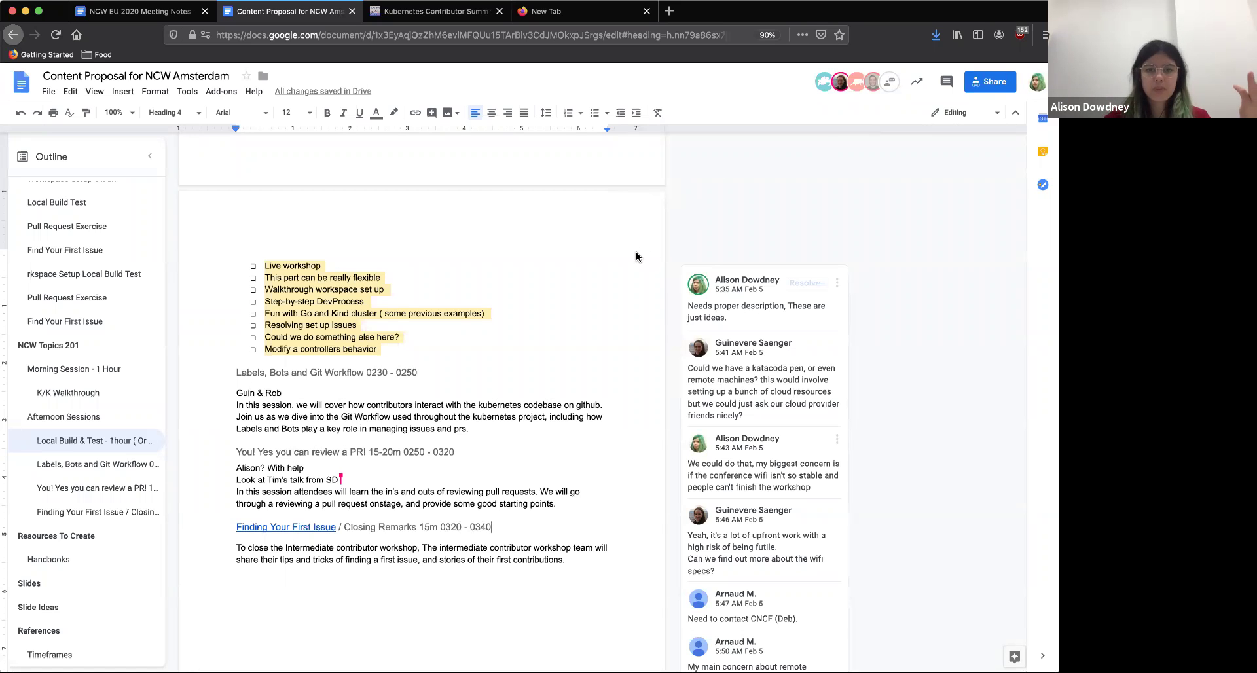
scroll(534, 267, up, 10)
scroll(534, 267, down, 10)
scroll(534, 267, up, 5)
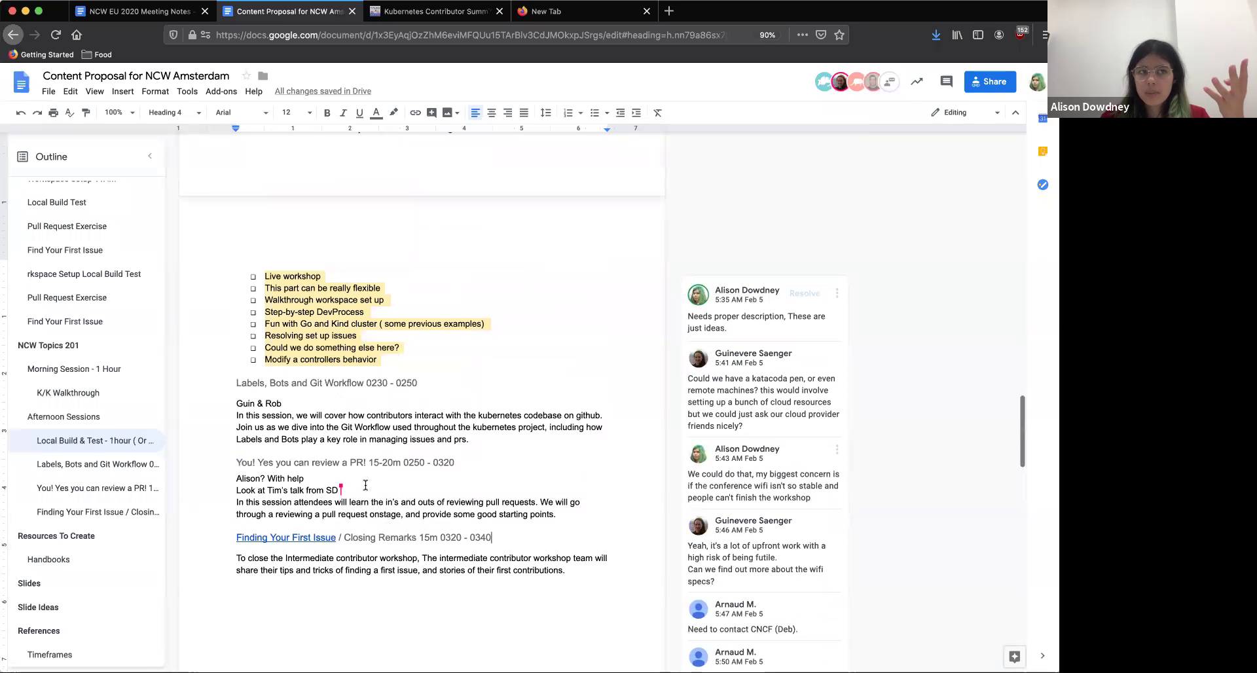
- Scroll through the meeting notes, then flip back to the Content Proposal
key(ctrl+shift+Tab)
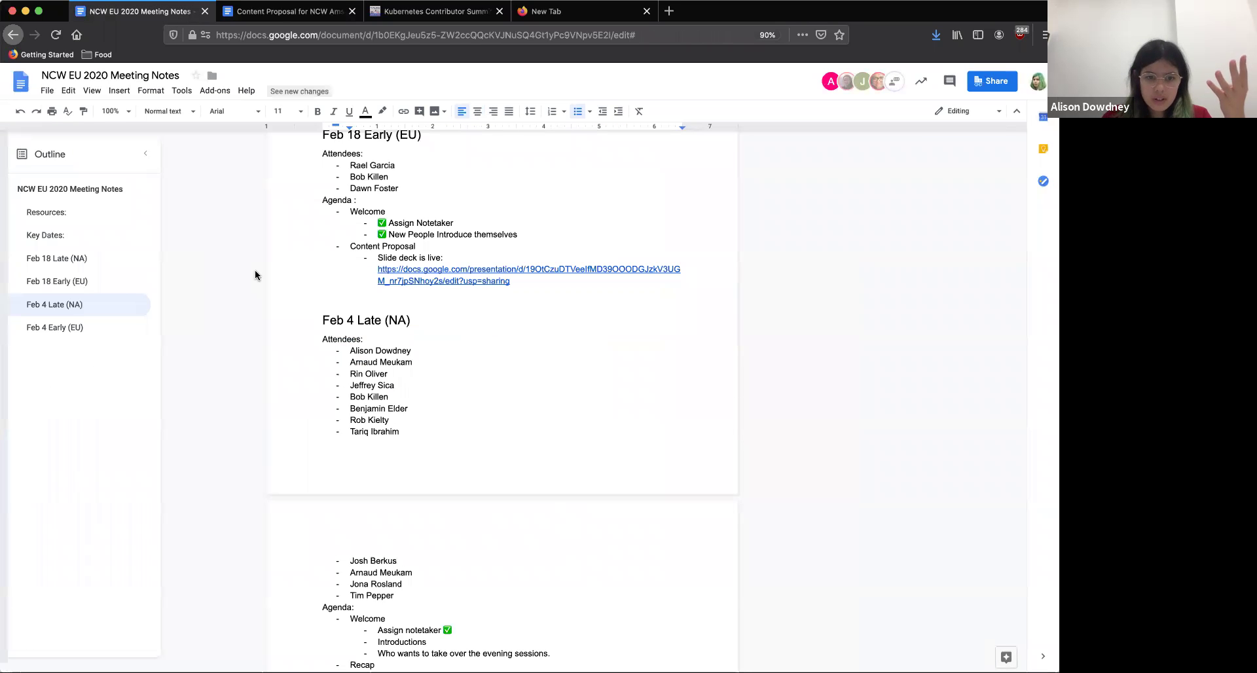
scroll(256, 274, down, 10)
scroll(254, 273, up, 15)
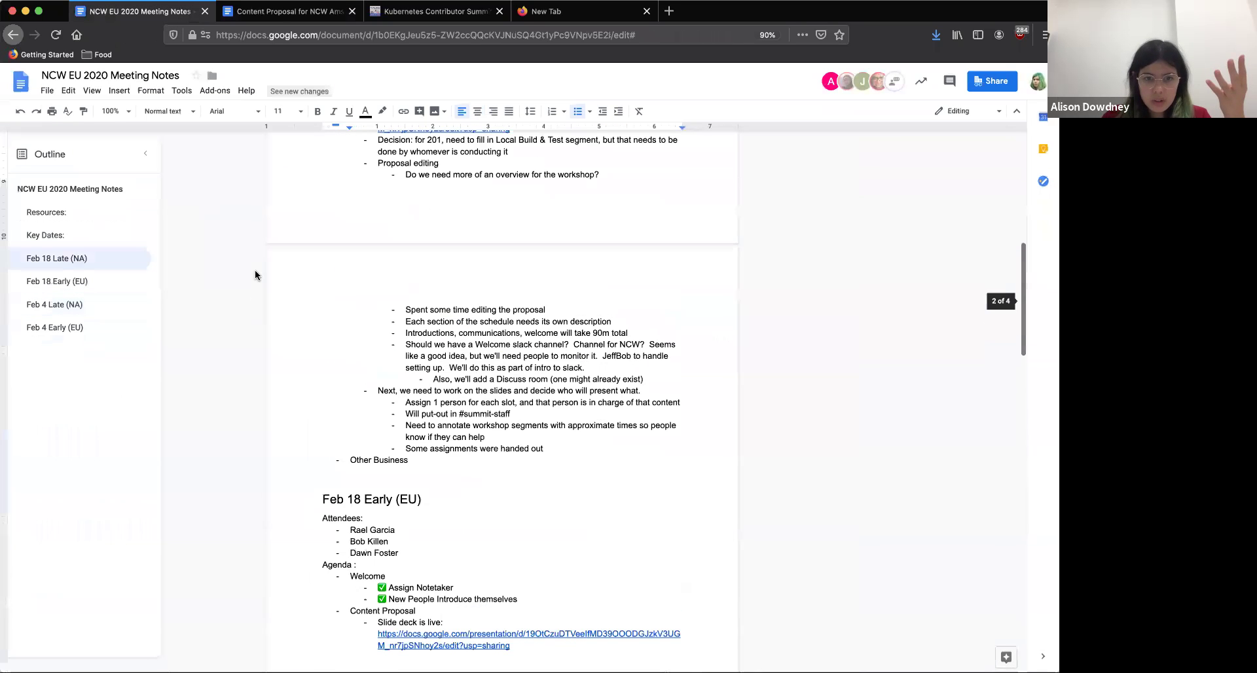
scroll(261, 277, up, 2)
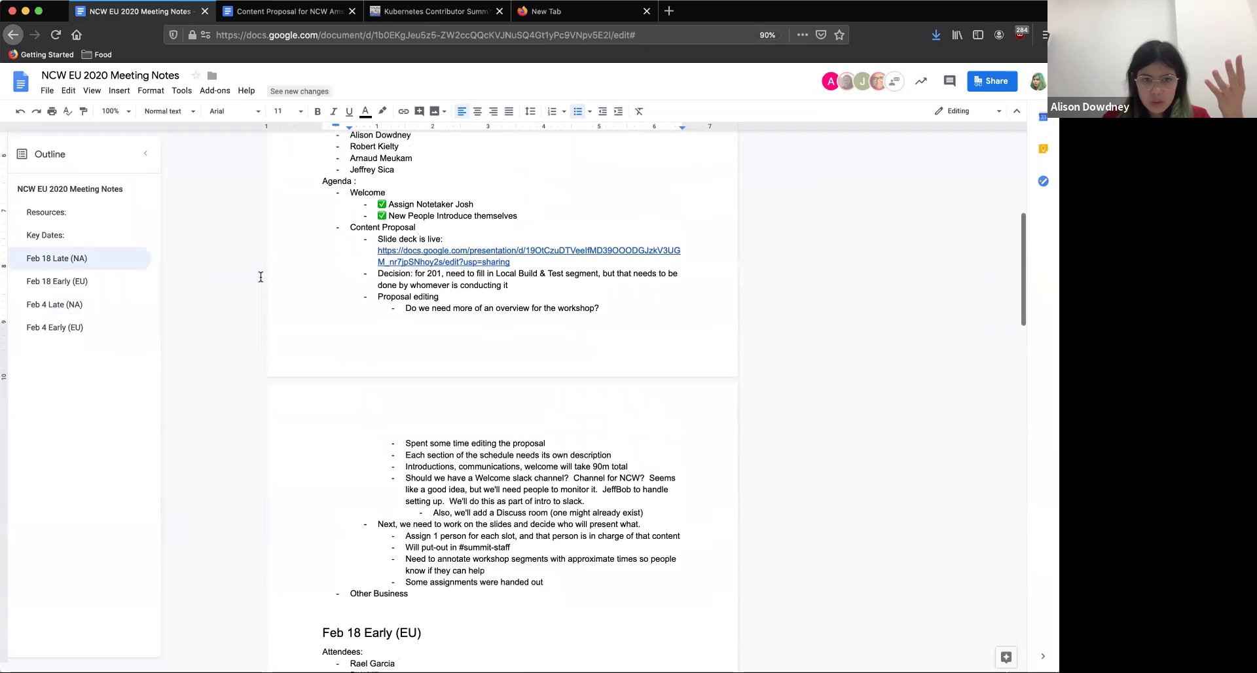
scroll(400, 430, up, 1)
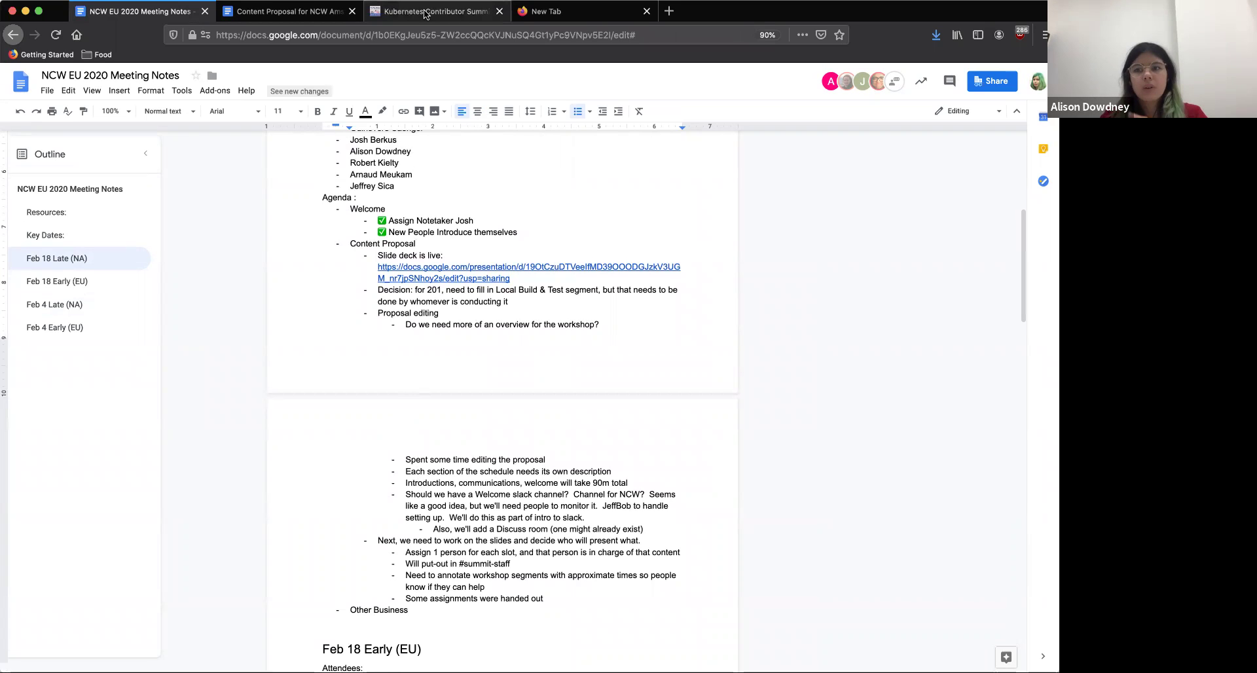
click(291, 12)
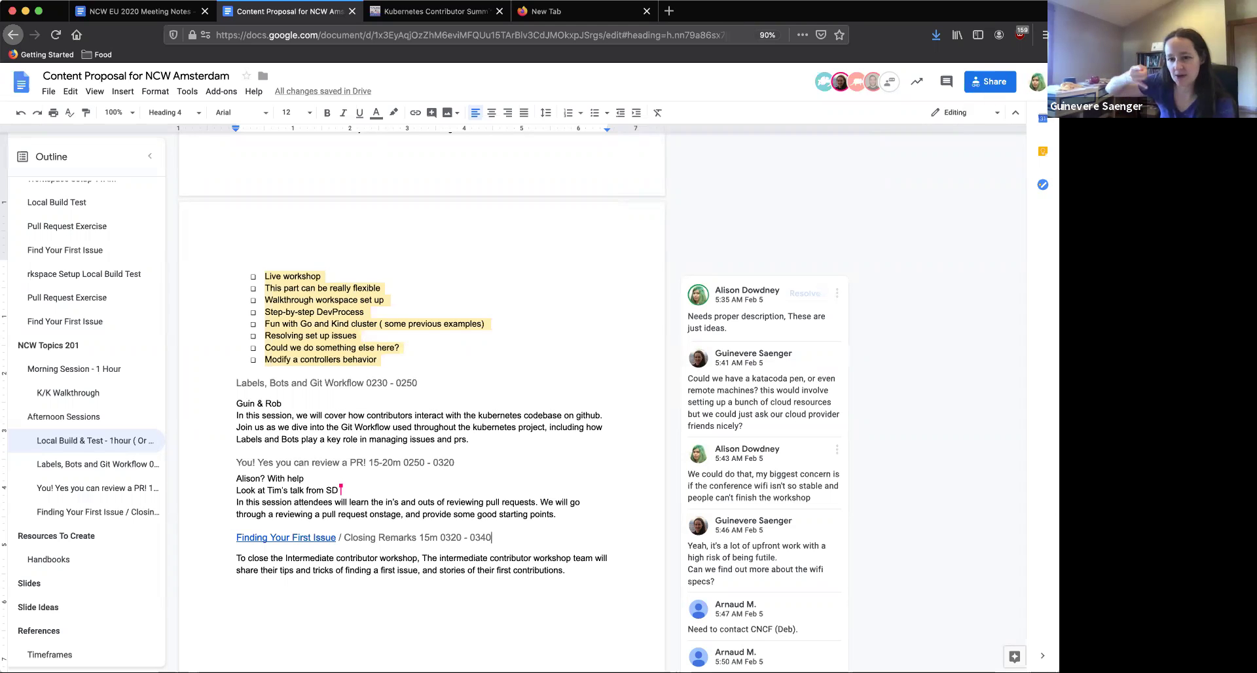
- Recheck the proposal's afternoon sessions, then settle on the NCW EU 2020 Meeting Notes
click(174, 7)
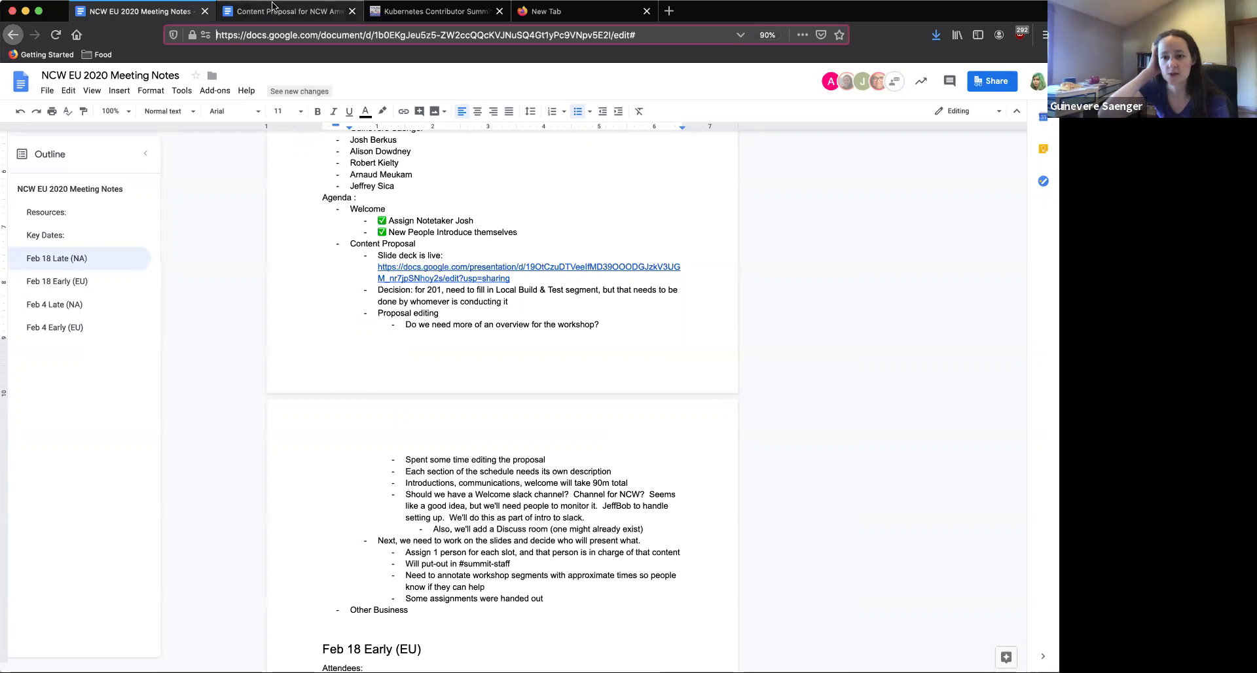
click(272, 9)
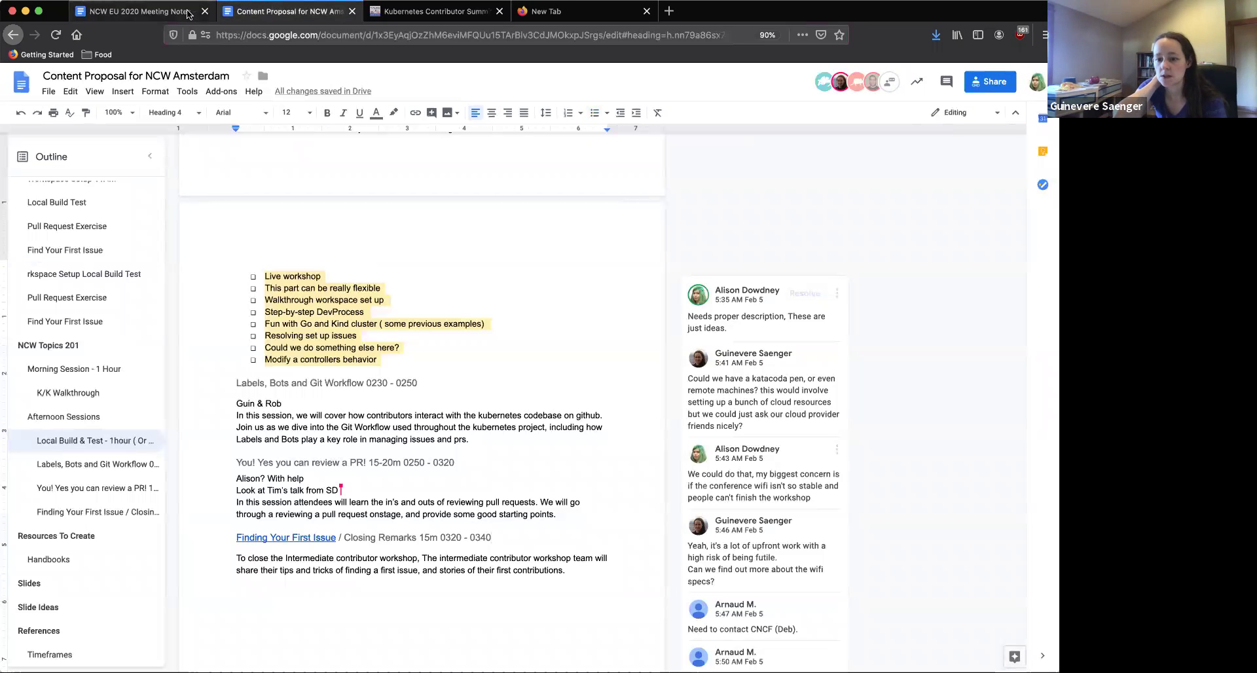
scroll(322, 150, up, 1)
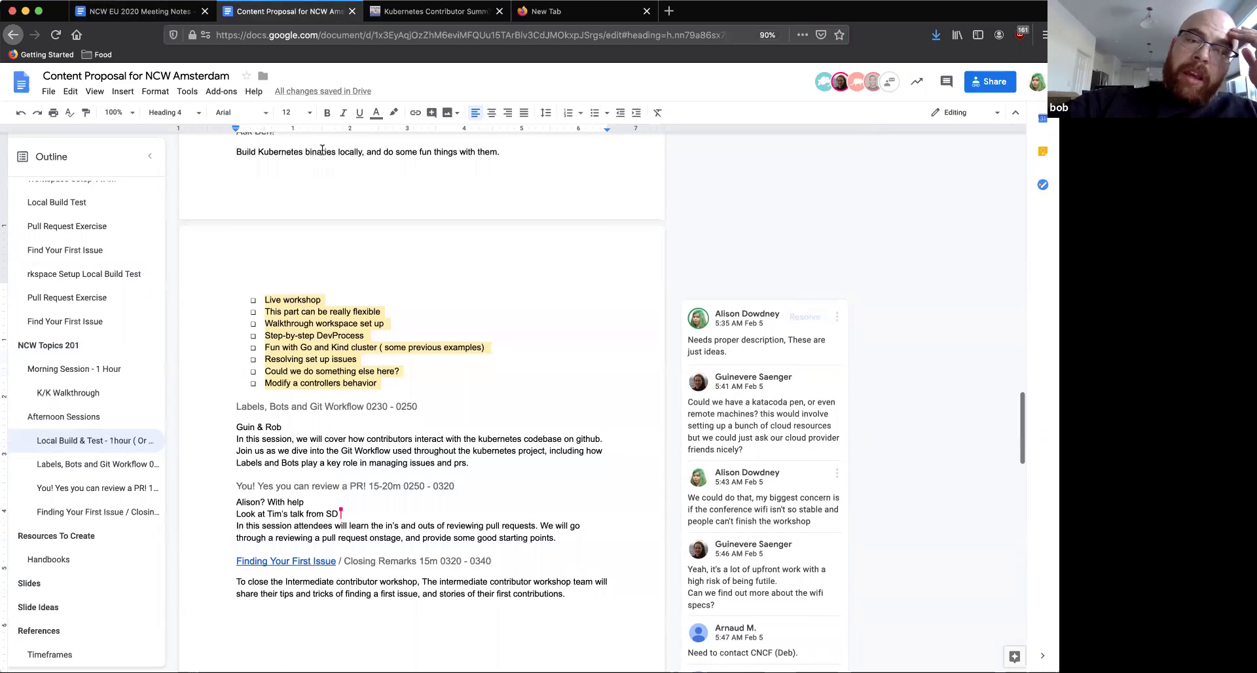
scroll(321, 150, down, 1)
scroll(322, 150, down, 1)
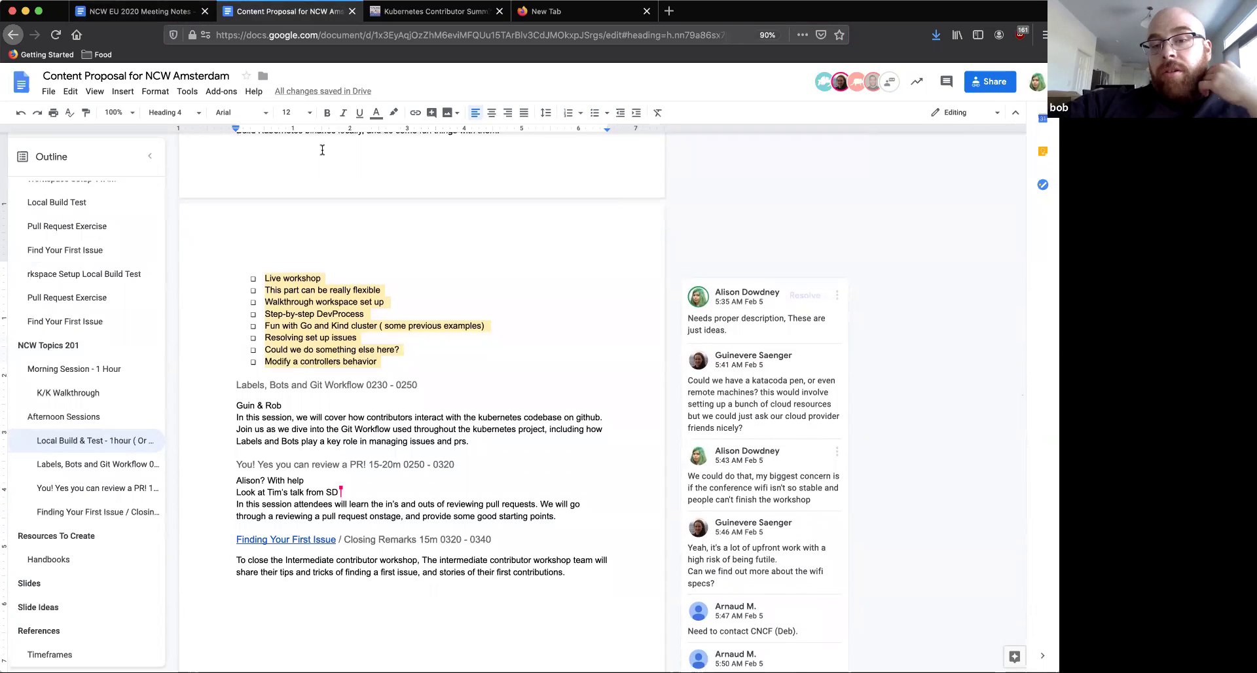
scroll(322, 150, down, 1)
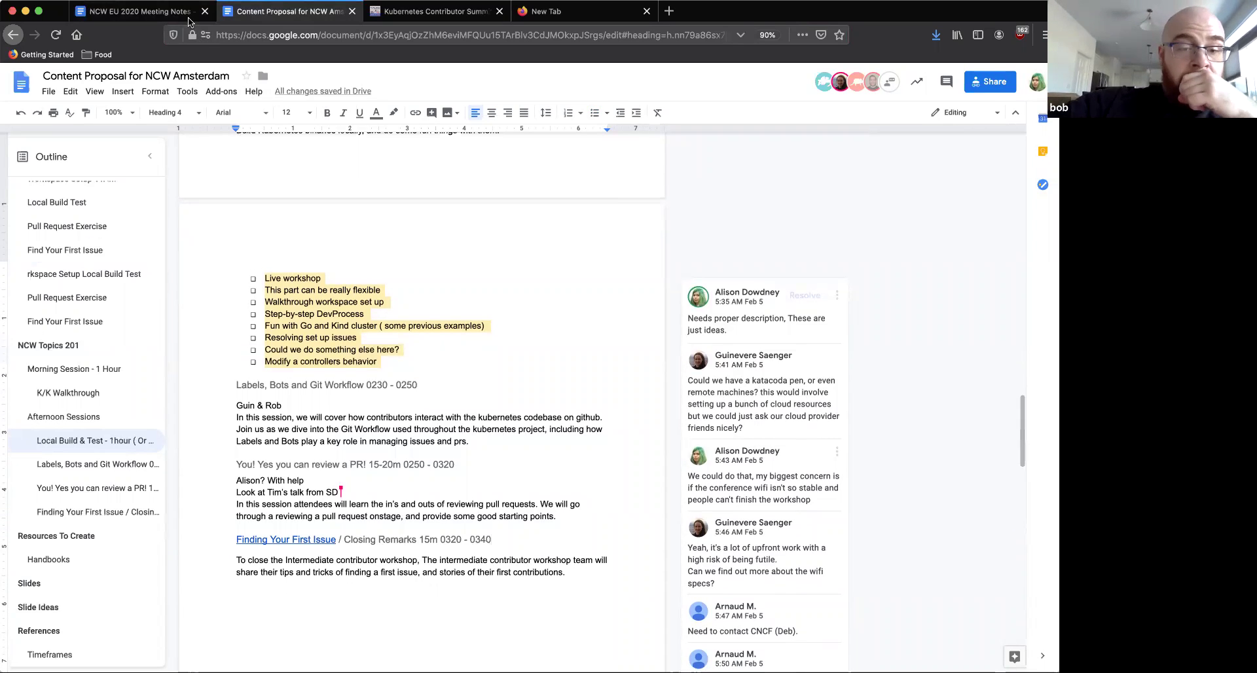
click(140, 11)
- Add an 'Action Items:' line below Other Business in the meeting notes
click(564, 610)
key(Return)
text(Ad)
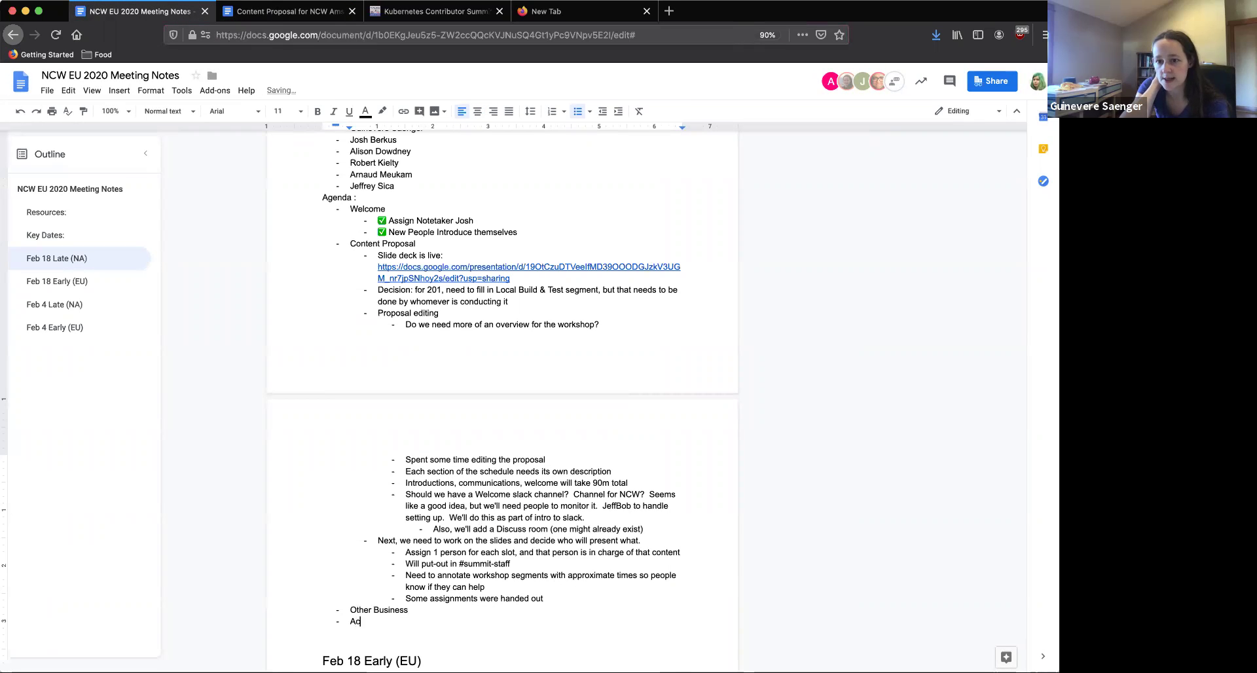
key(BackSpace)
key(BackSpace)
key(BackSpace)
key(BackSpace)
key(BackSpace)
key(BackSpace)
key(BackSpace)
key(BackSpace)
key(BackSpace)
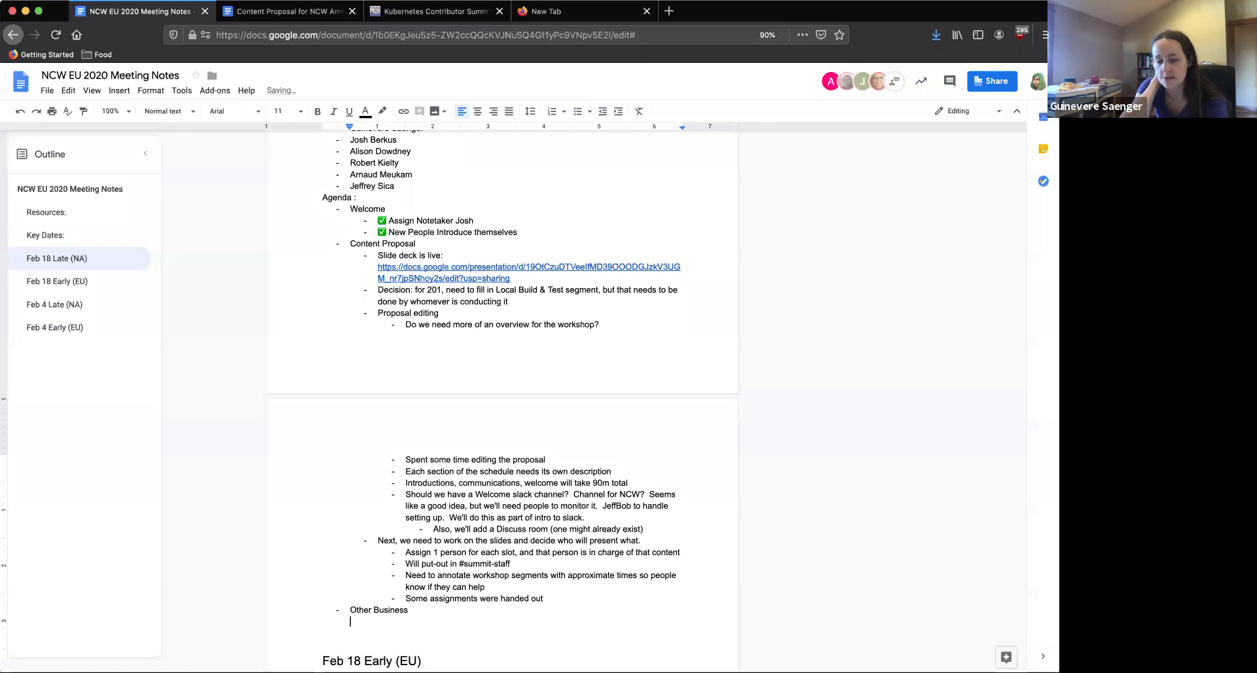
text(Action Items:)
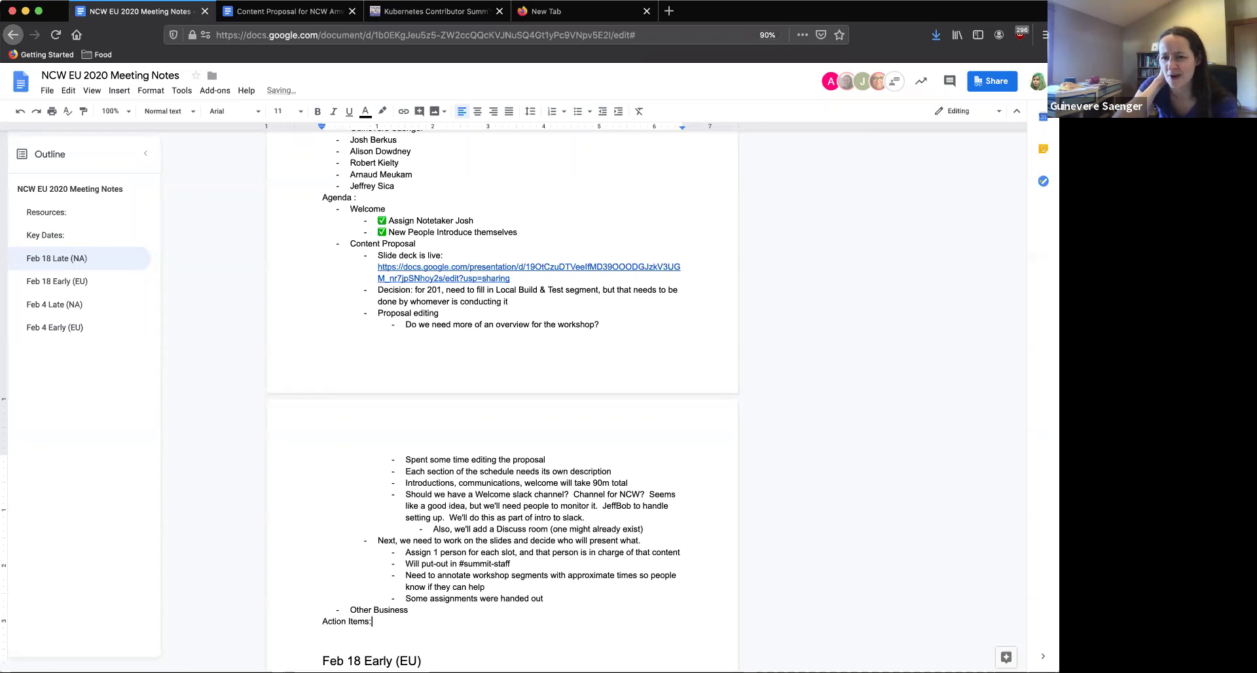
key(Return)
- Add the bullet 'Slack message assign people to slides' under Action Items
text(-)
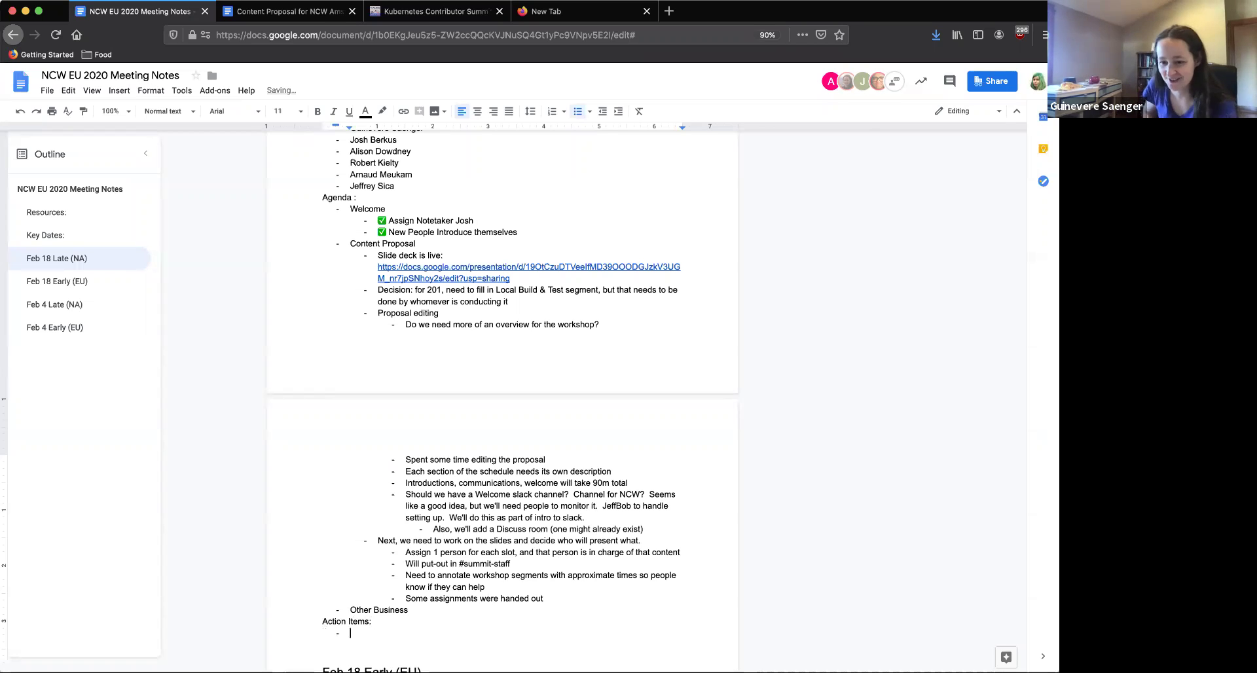
scroll(543, 535, up, 4)
scroll(543, 535, down, 7)
scroll(543, 535, up, 2)
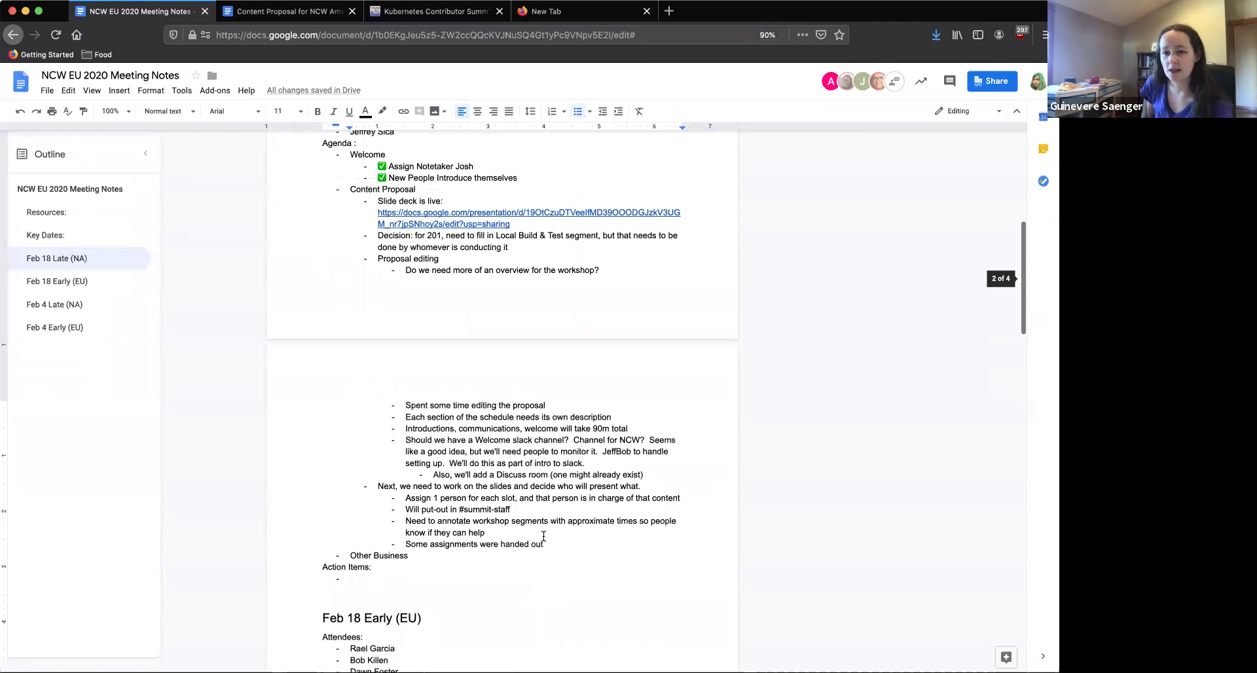
text(Sla)
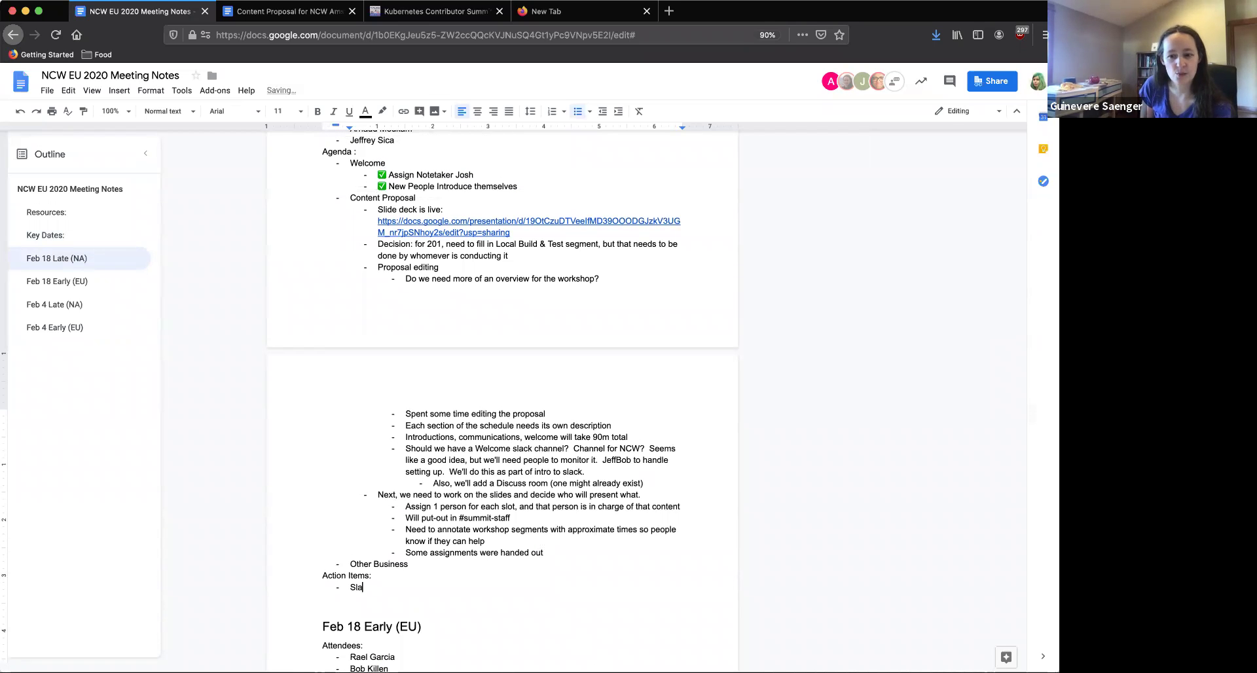
text(ck message assign people to slides)
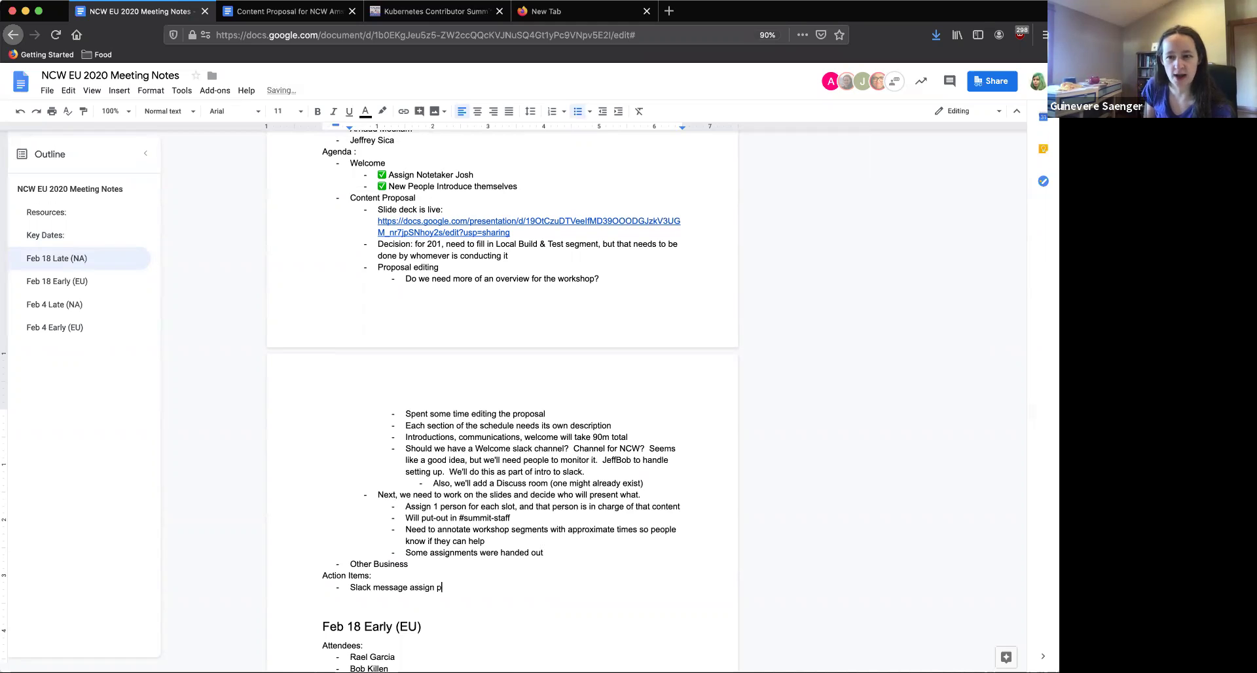
key(Return)
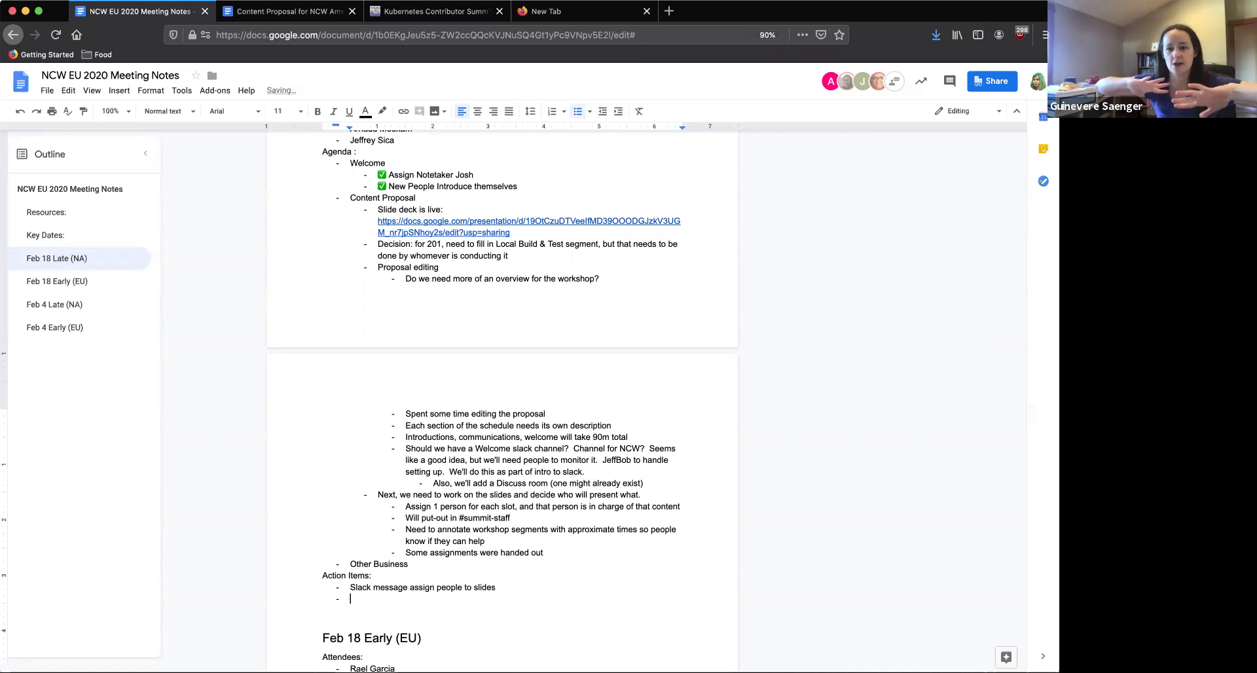
- Draft a second Slack message item about asking people, then clear it completely
text(Slack messag)
text(e ask people)
key(BackSpace)
key(BackSpace)
key(BackSpace)
key(BackSpace)
key(BackSpace)
key(BackSpace)
key(BackSpace)
text(Ben &)
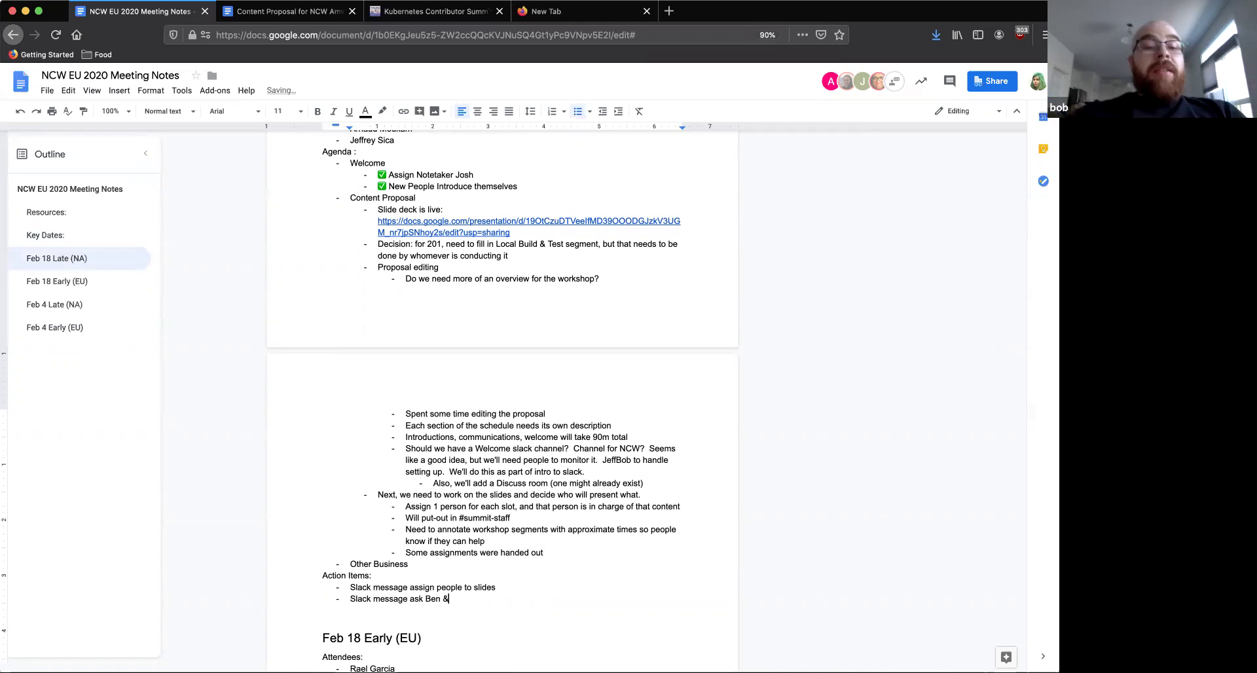
key(shift+ctrl+Left)
key(BackSpace)
key(BackSpace)
key(BackSpace)
key(BackSpace)
key(BackSpace)
key(BackSpace)
key(BackSpace)
key(BackSpace)
key(shift+ctrl+Left)
key(Home)
key(shift+End)
key(BackSpace)
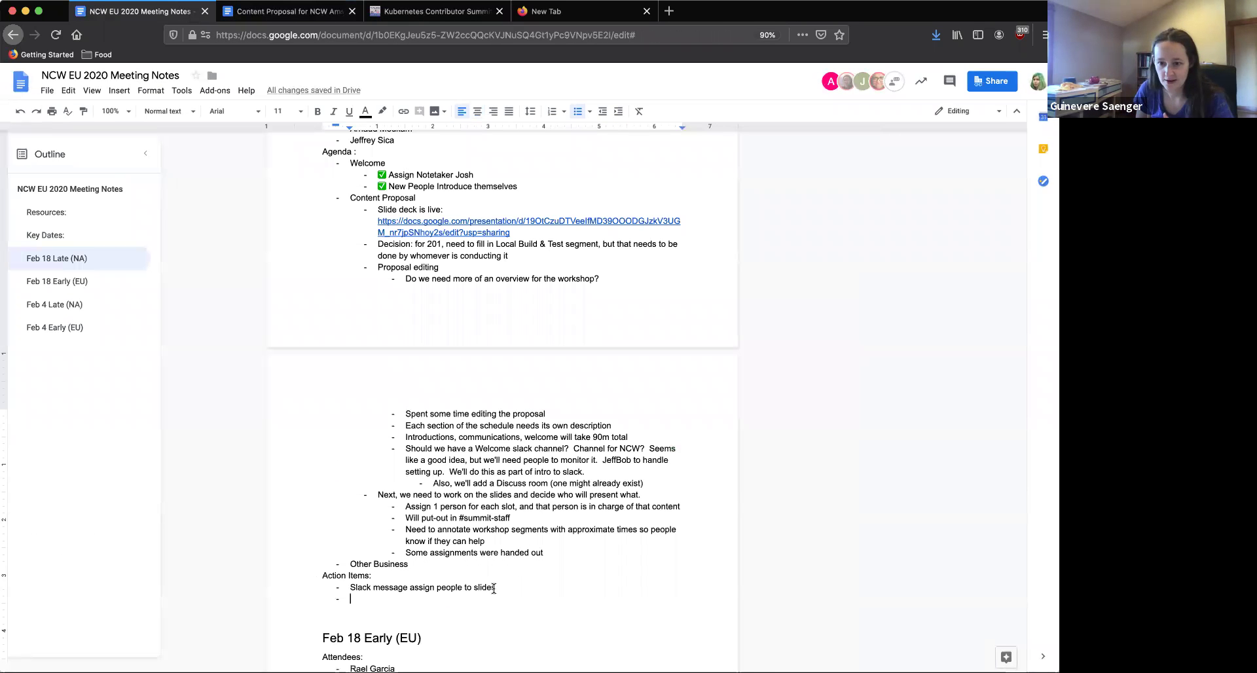
- Add the bullet 'Create working, on the day running book', then switch to the summit schedule
text(Create working)
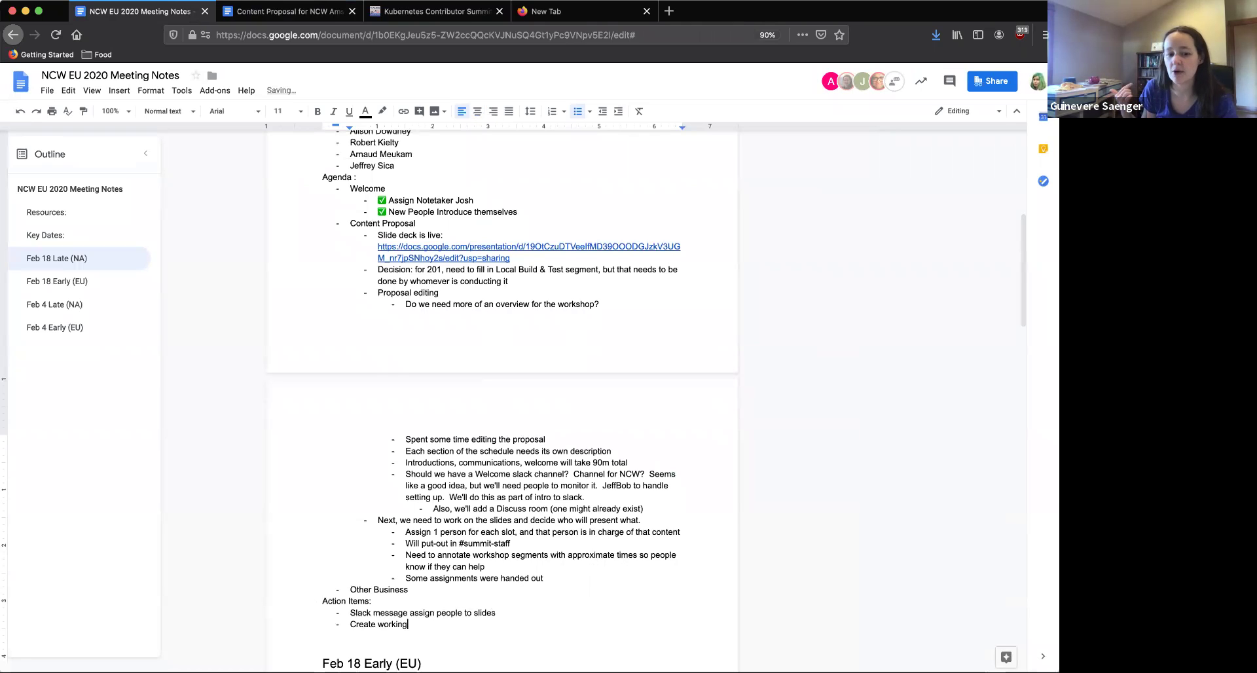
text(, on the)
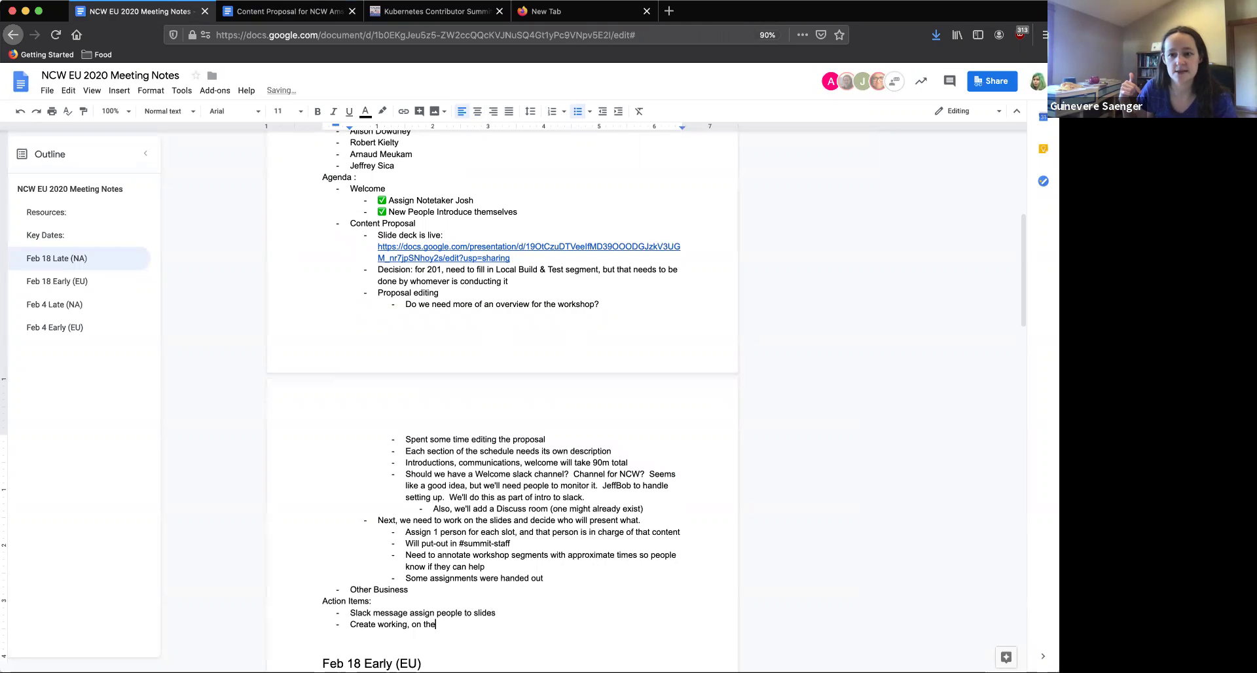
text( day running book)
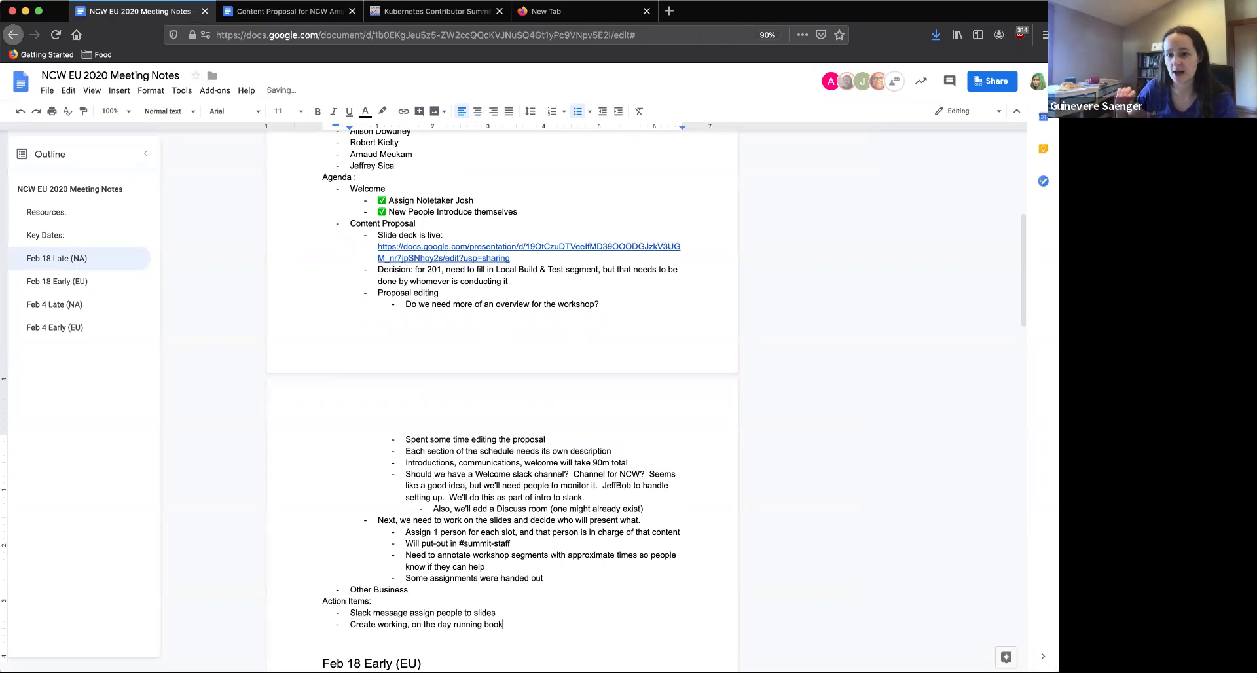
key(Return)
scroll(498, 547, down, 2)
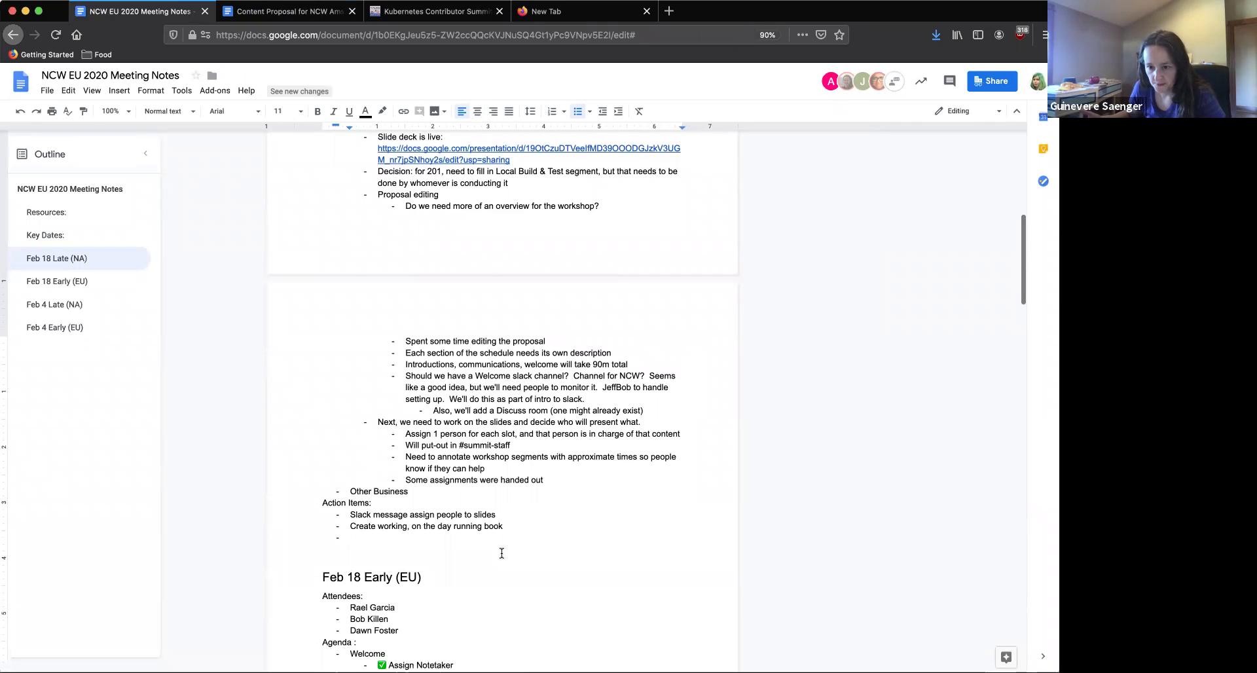
key(ctrl+Tab)
key(ctrl+Tab)
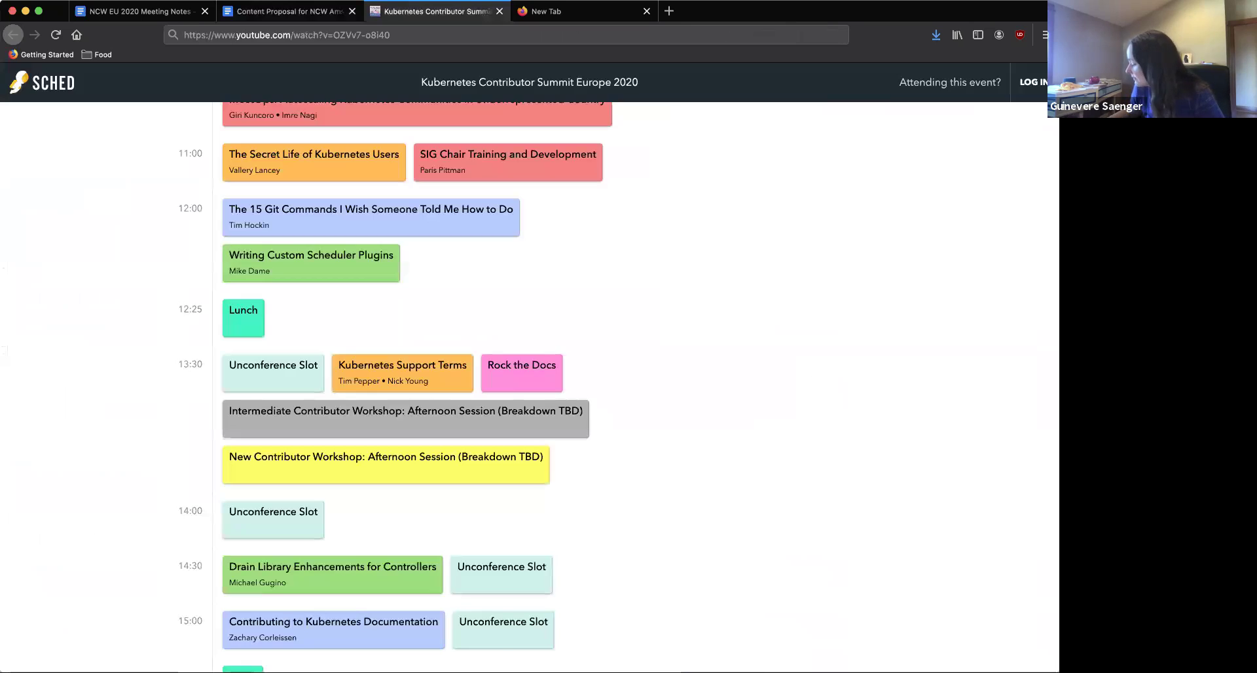
key(ctrl+Tab)
key(ctrl+Tab)
key(ctrl+Tab)
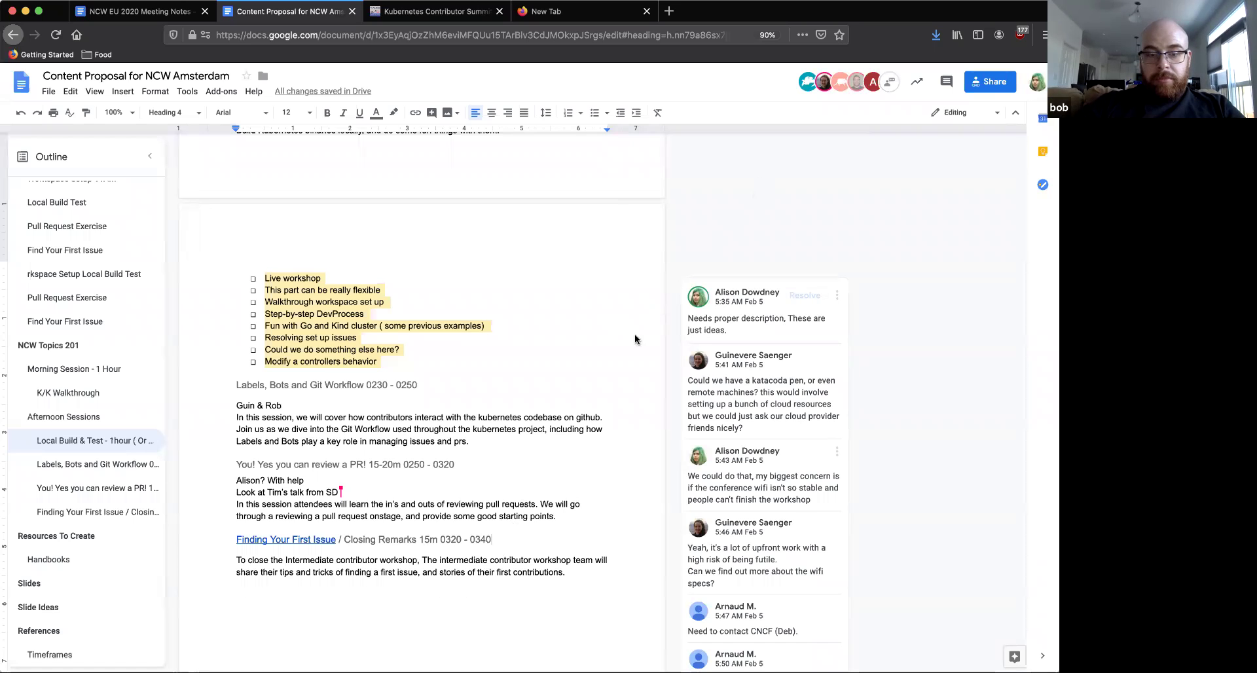
scroll(465, 511, down, 1)
scroll(465, 511, up, 12)
scroll(465, 511, up, 20)
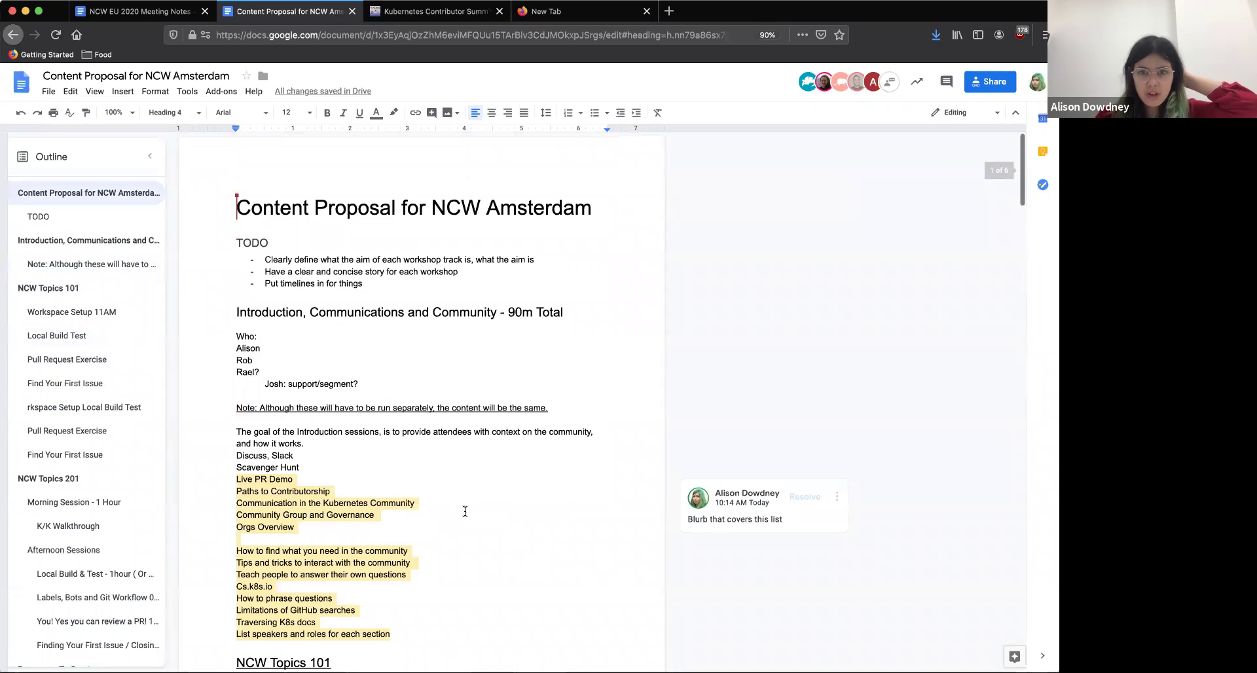
scroll(464, 511, down, 20)
scroll(464, 511, down, 3)
scroll(465, 511, up, 20)
scroll(465, 512, up, 15)
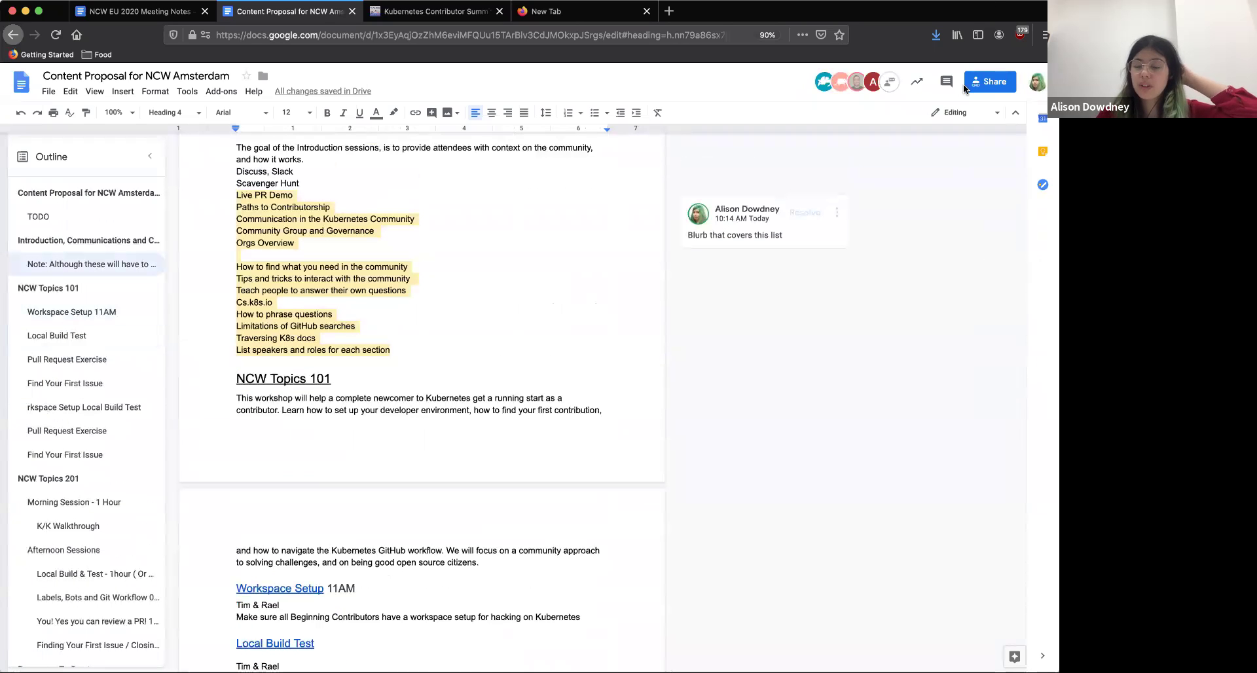